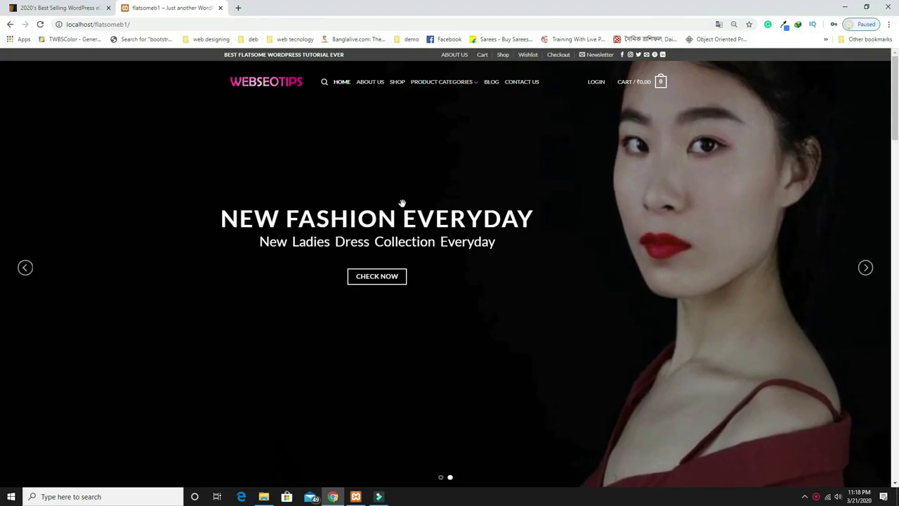
# Scroll the home page and check the ThemeForest best-selling themes tab
pyautogui.scroll(-2, 407, 258)
pyautogui.scroll(-12, 439, 288)
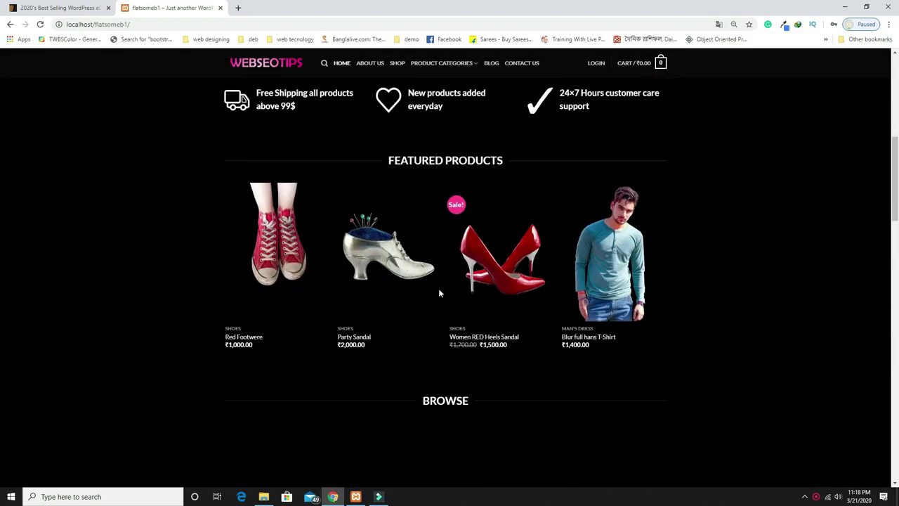
pyautogui.scroll(14, 438, 290)
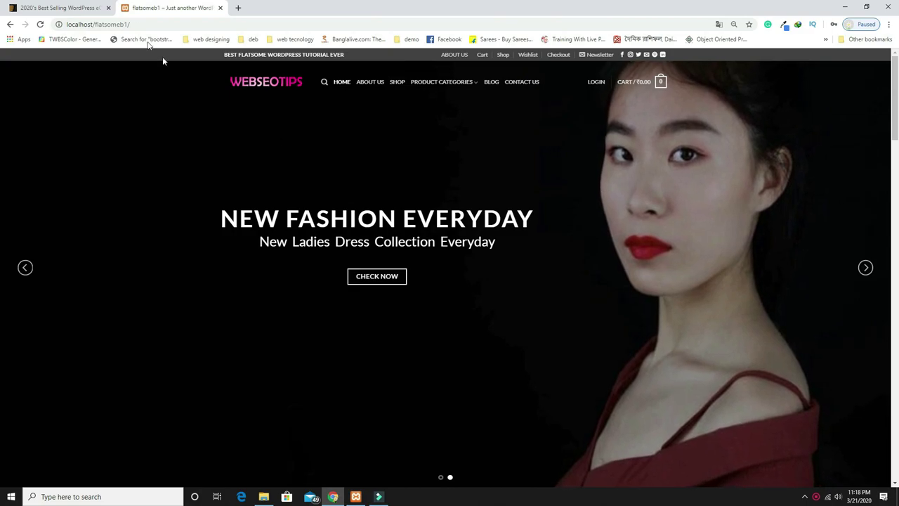
pyautogui.click(84, 7)
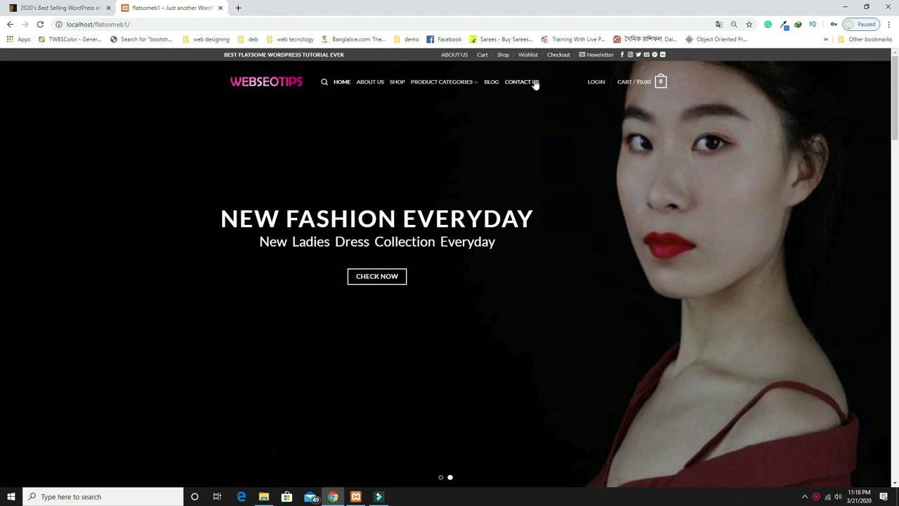
# Step the hero slider back, then forward to the FLATSOME TUTORIAL slide
pyautogui.scroll(-3, 393, 134)
pyautogui.scroll(3, 281, 175)
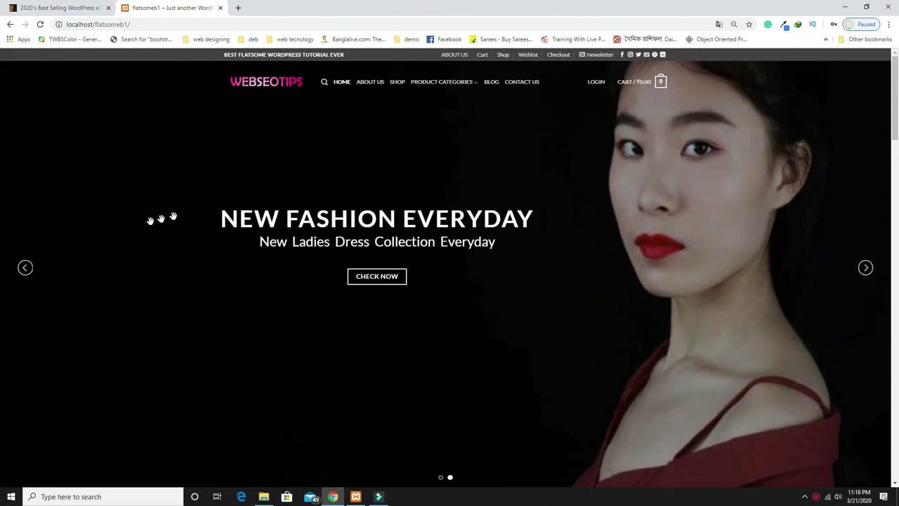
pyautogui.click(30, 268)
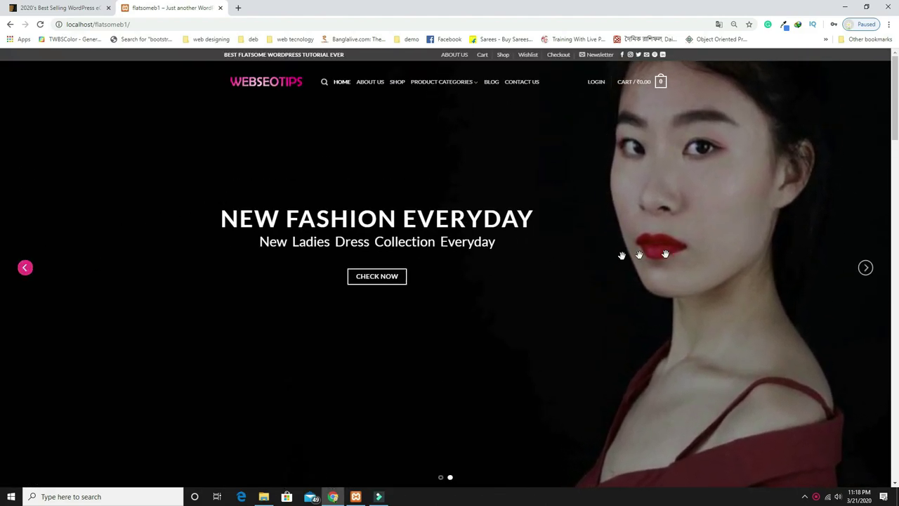
pyautogui.click(865, 270)
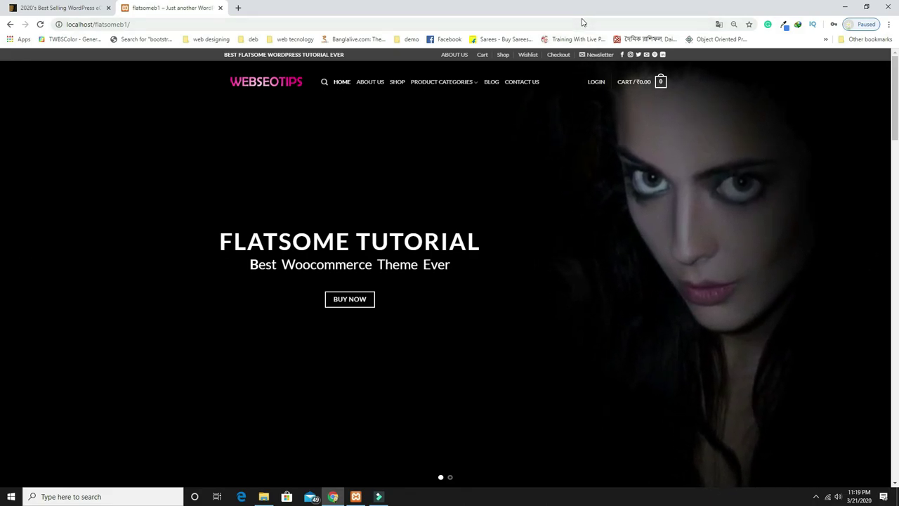
# Page Featured Products forward and reach the Browse cards: Man's Dress, Lingerie, Shoes, Woman's Dress
pyautogui.scroll(-1, 588, 225)
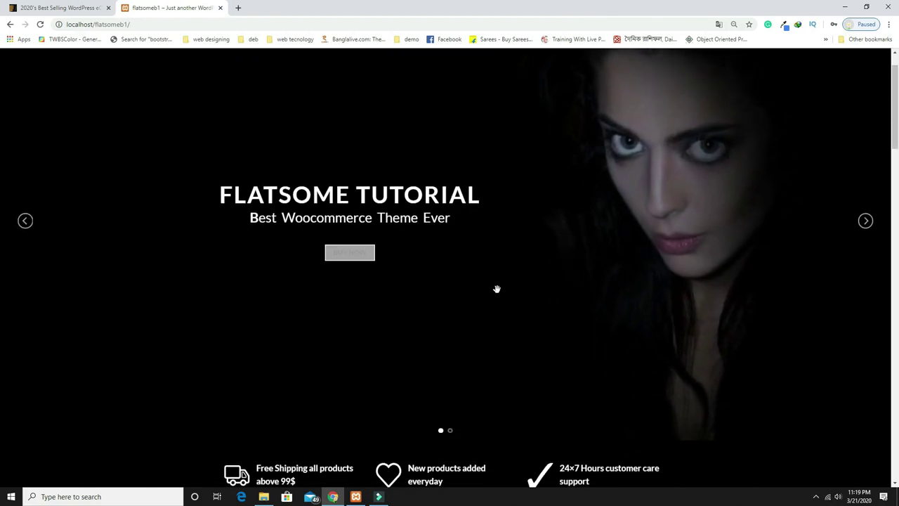
pyautogui.scroll(-3, 496, 288)
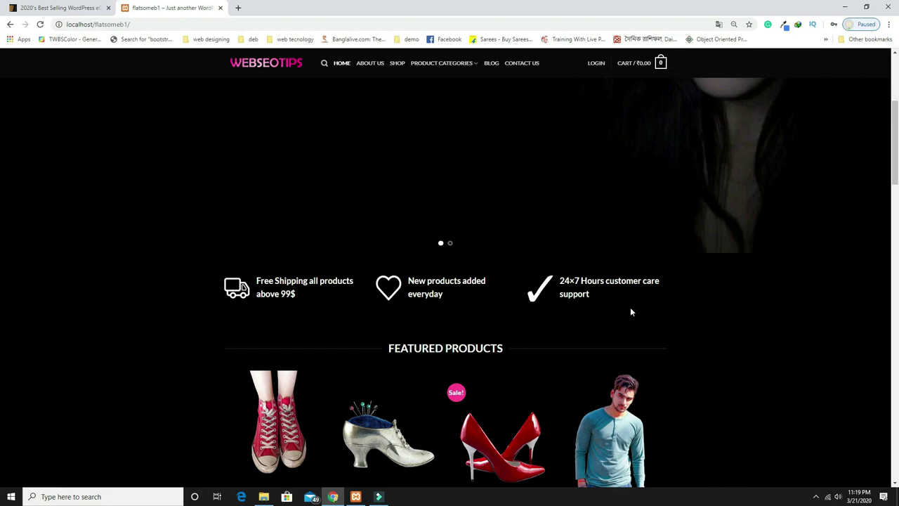
pyautogui.scroll(-2, 631, 311)
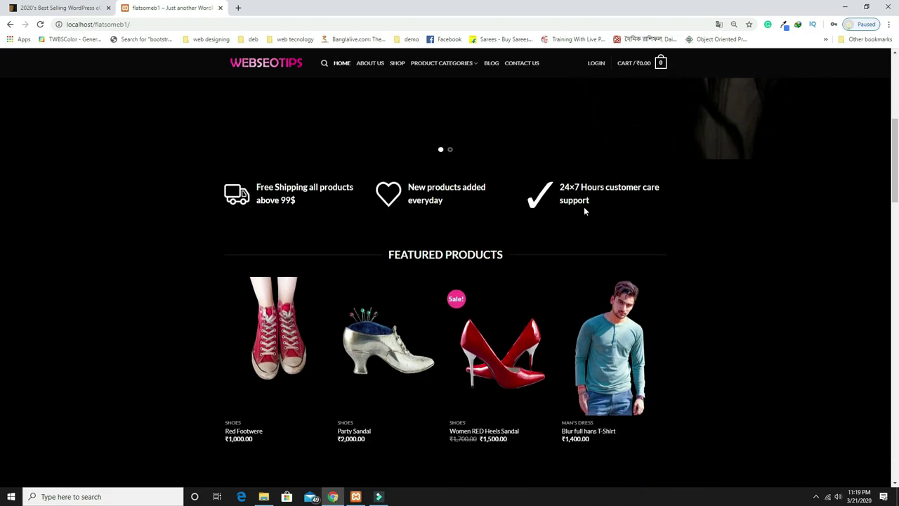
pyautogui.scroll(-2, 579, 249)
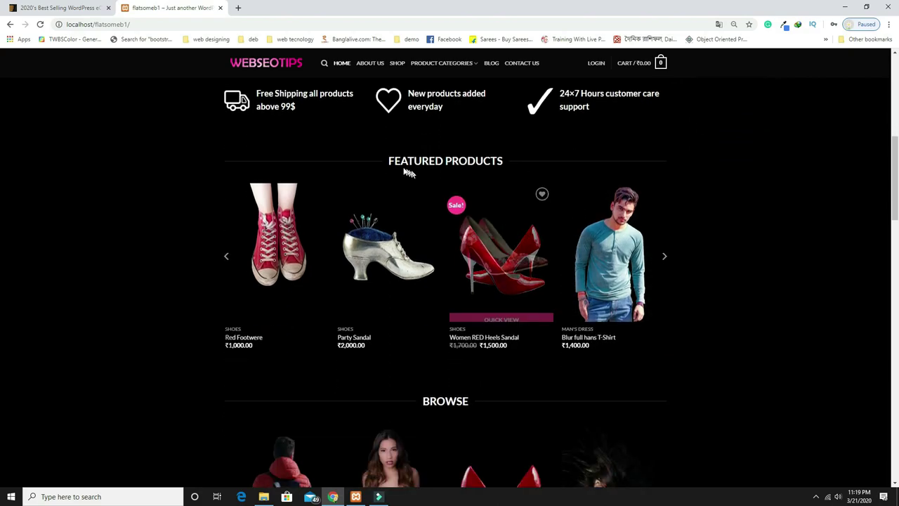
pyautogui.click(665, 258)
pyautogui.scroll(-4, 692, 322)
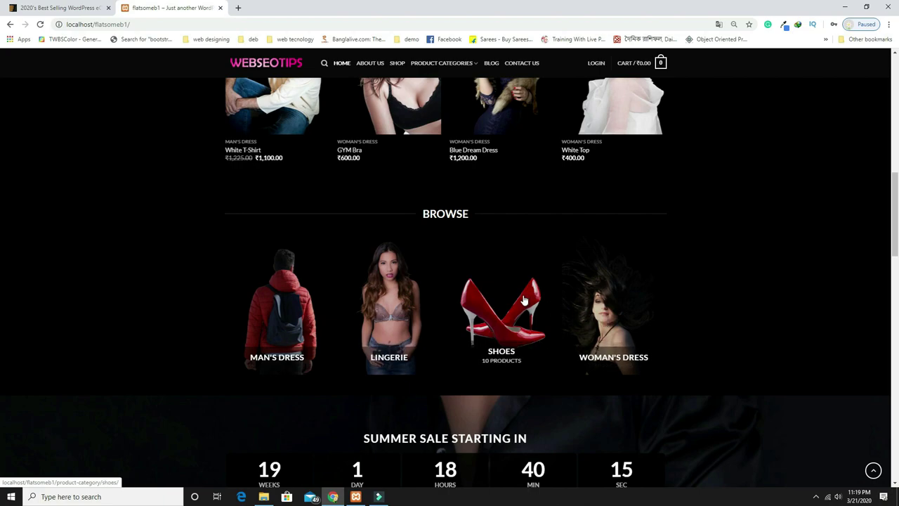
# Scroll past the Summer Sale countdown and page On Sale Products forward
pyautogui.scroll(-3, 523, 300)
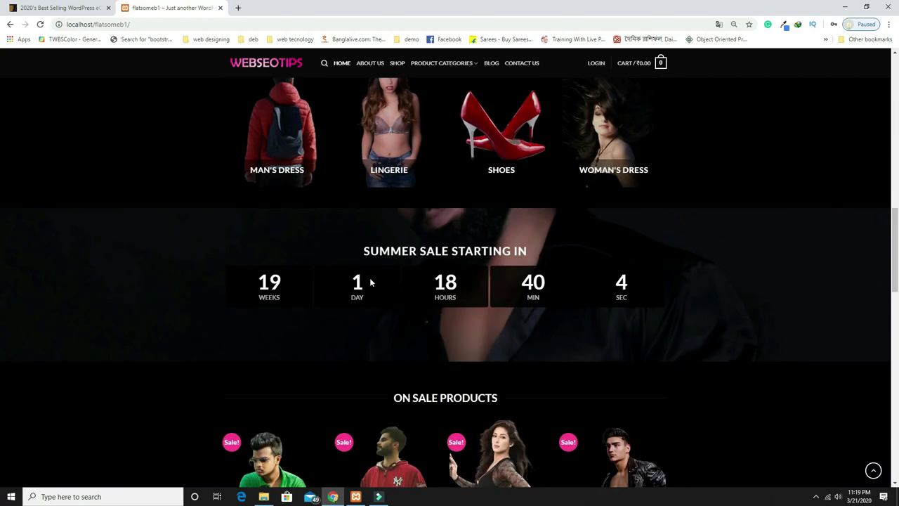
pyautogui.scroll(-1, 368, 282)
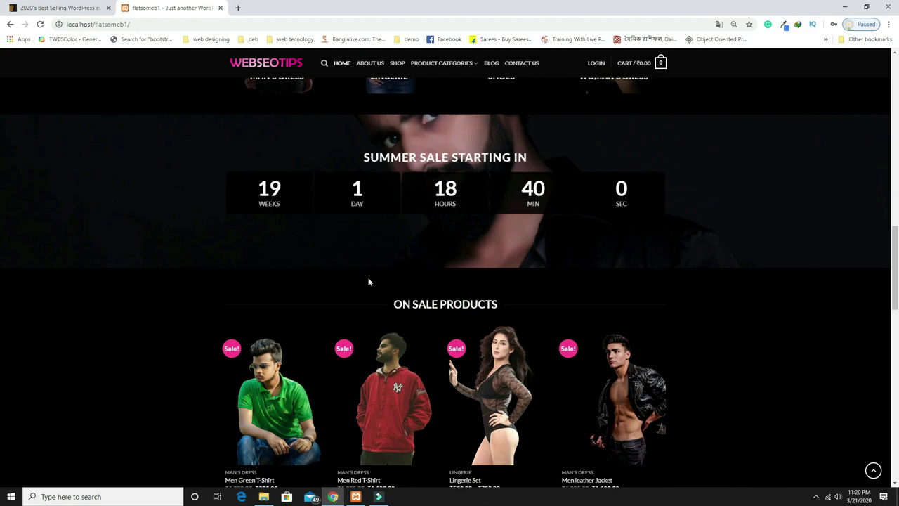
pyautogui.scroll(1, 368, 282)
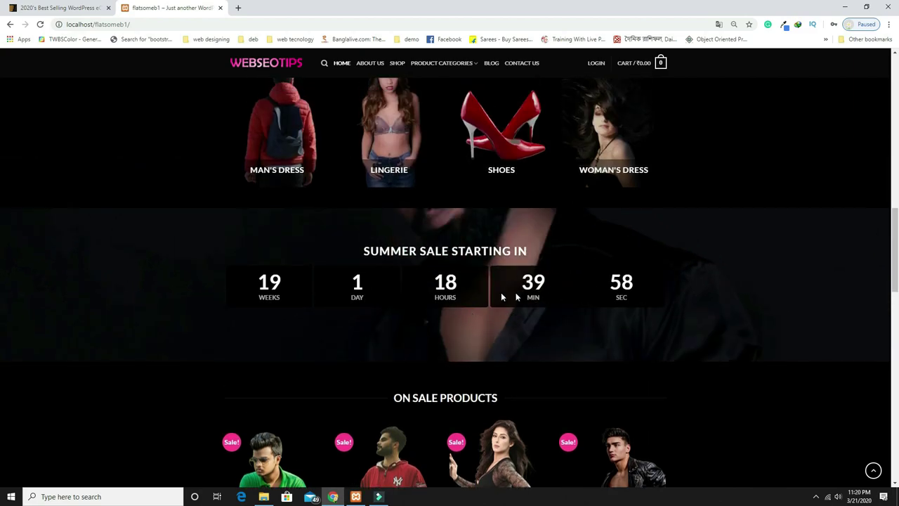
pyautogui.scroll(-1, 350, 302)
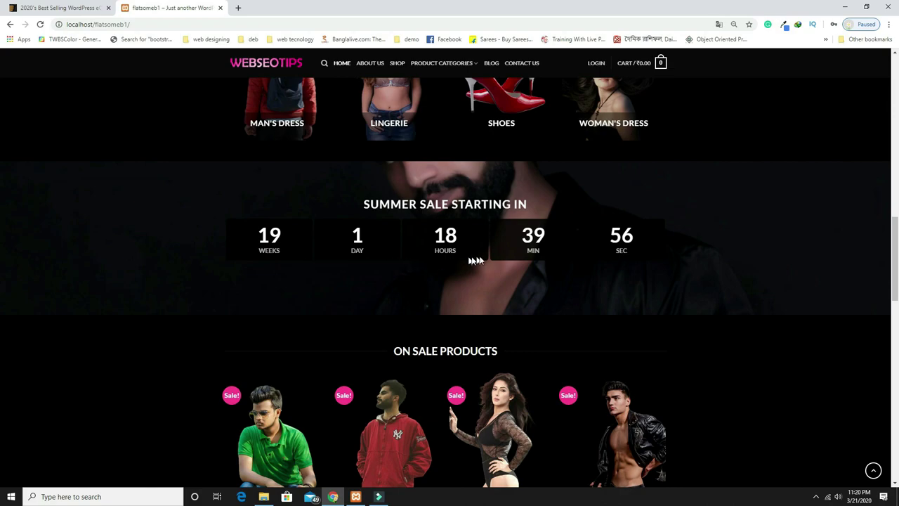
pyautogui.scroll(-1, 510, 270)
pyautogui.scroll(1, 510, 271)
pyautogui.scroll(-2, 415, 275)
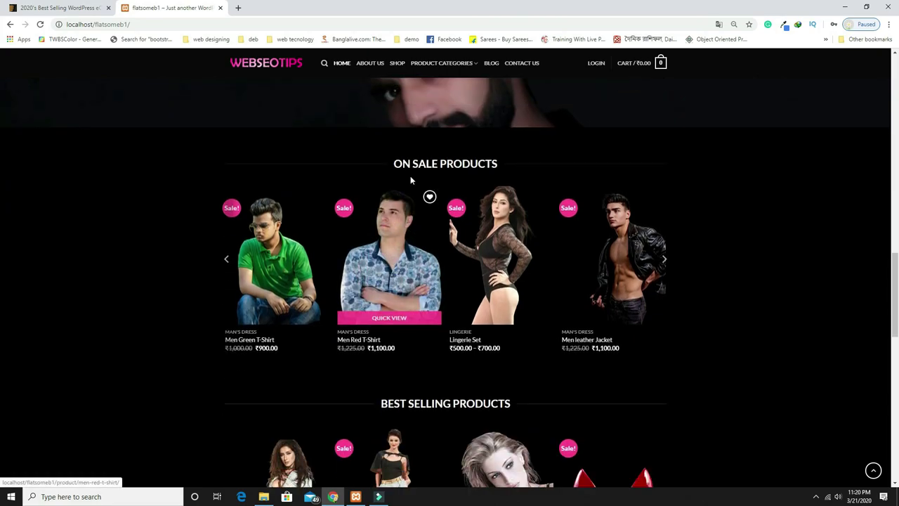
pyautogui.click(664, 264)
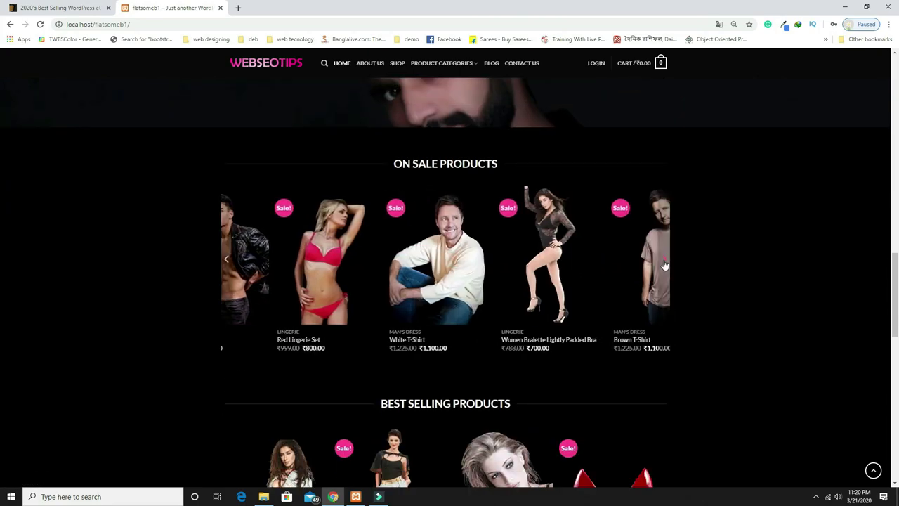
# Move the Latest News carousel on twice to more posts
pyautogui.scroll(-2, 357, 297)
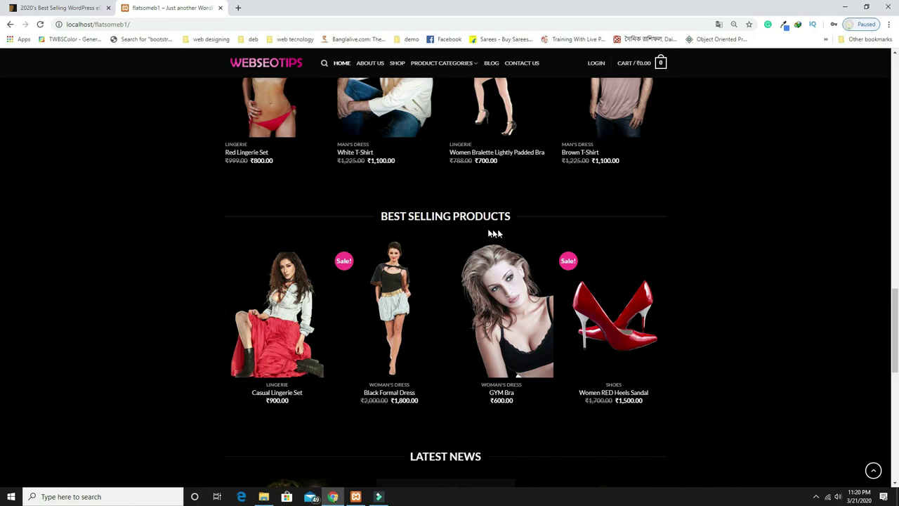
pyautogui.scroll(-2, 513, 337)
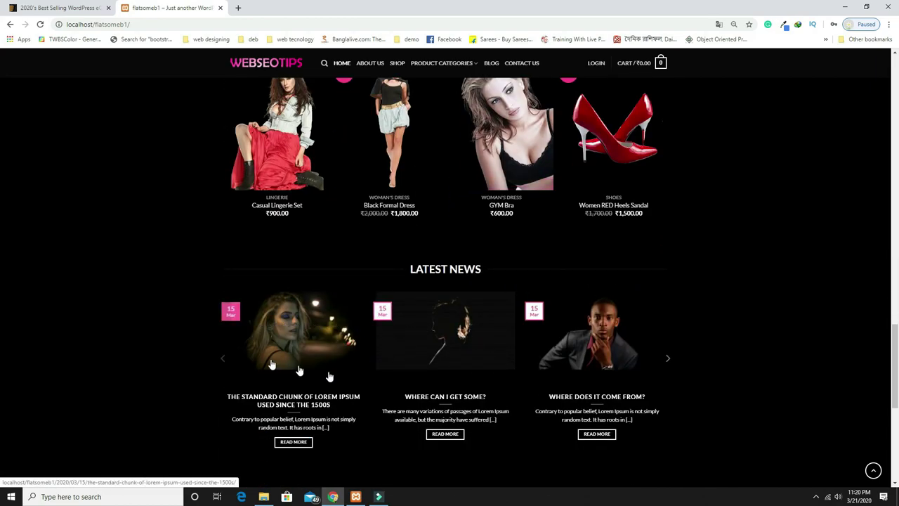
pyautogui.click(666, 359)
pyautogui.click(665, 360)
# Select the LATEST, Best Selling, FEATURED and ON SALE list headings
pyautogui.scroll(-2, 563, 373)
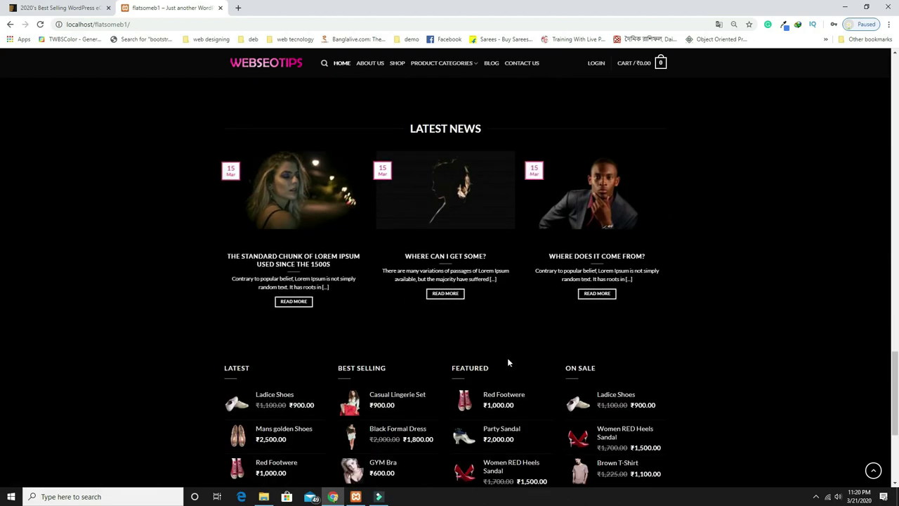
pyautogui.scroll(-2, 509, 362)
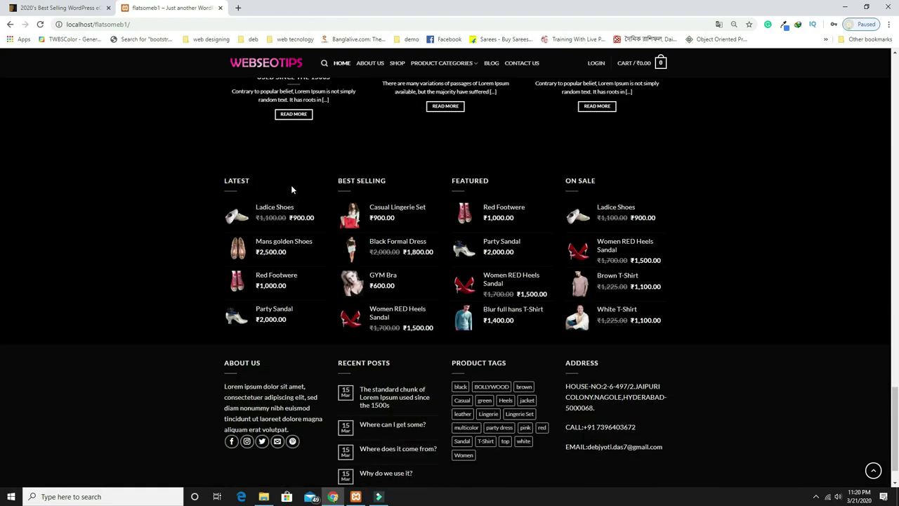
pyautogui.moveTo(225, 181); pyautogui.dragTo(239, 204)
pyautogui.moveTo(339, 180); pyautogui.dragTo(372, 180)
pyautogui.moveTo(453, 180); pyautogui.dragTo(488, 181)
pyautogui.moveTo(566, 180); pyautogui.dragTo(595, 181)
# Select and then deselect the footer copyright line
pyautogui.scroll(-1, 591, 244)
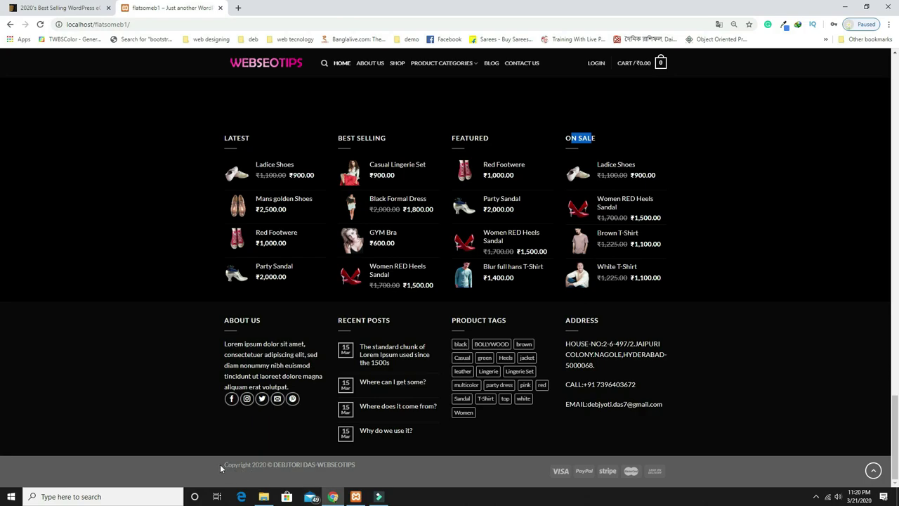
pyautogui.moveTo(364, 466); pyautogui.dragTo(210, 465)
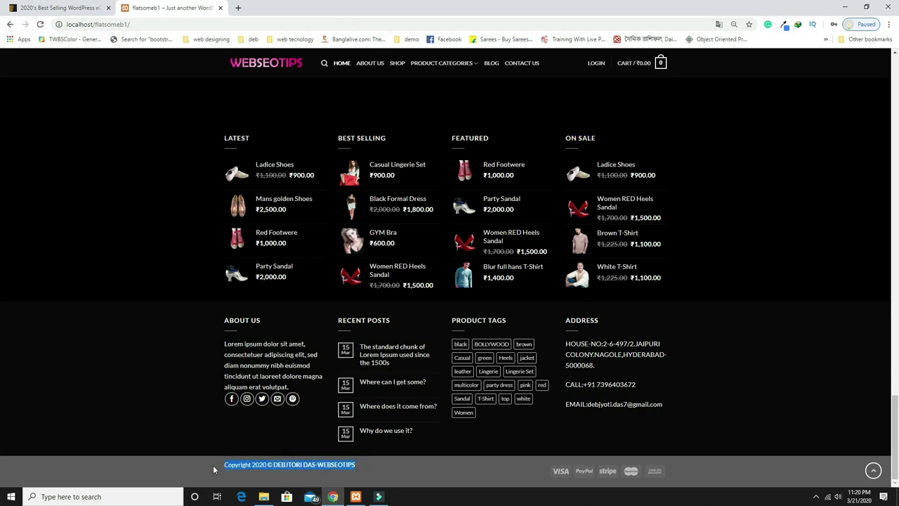
pyautogui.click(494, 464)
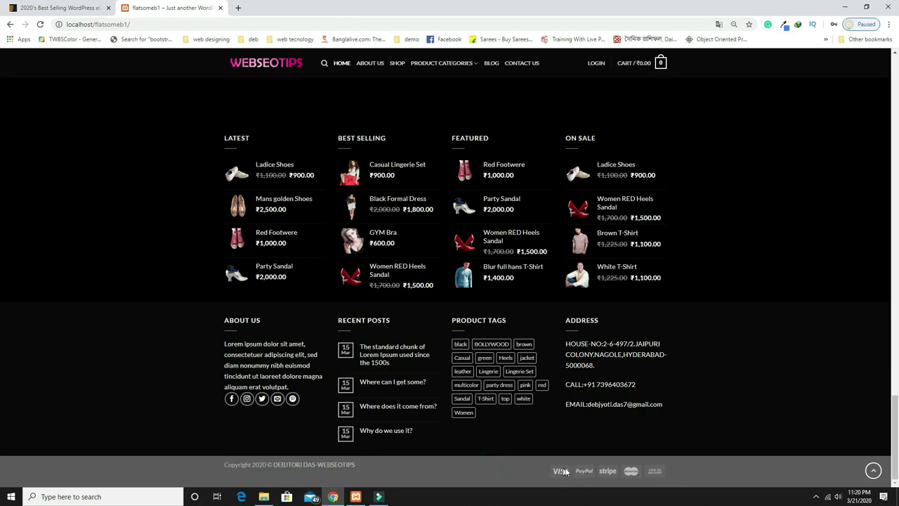
pyautogui.scroll(15, 543, 451)
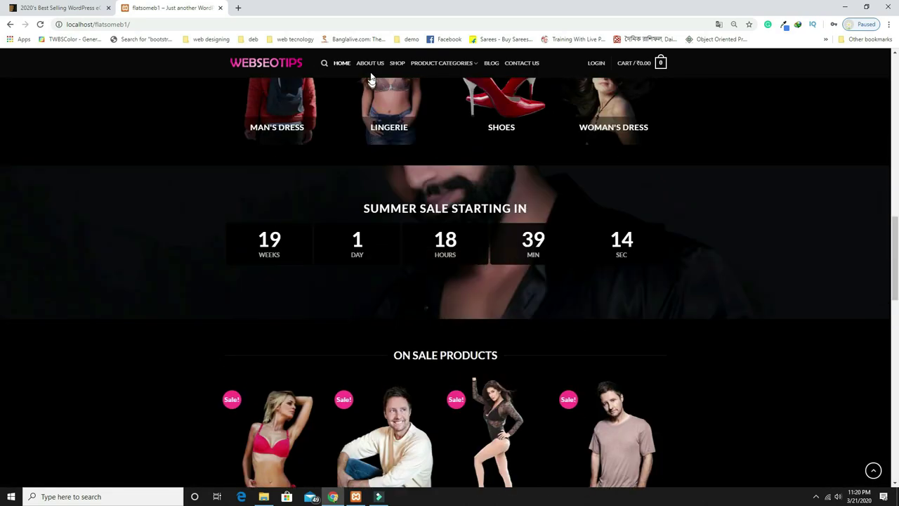
# Open About Us and highlight its heading and the start of the hero paragraph
pyautogui.click(371, 64)
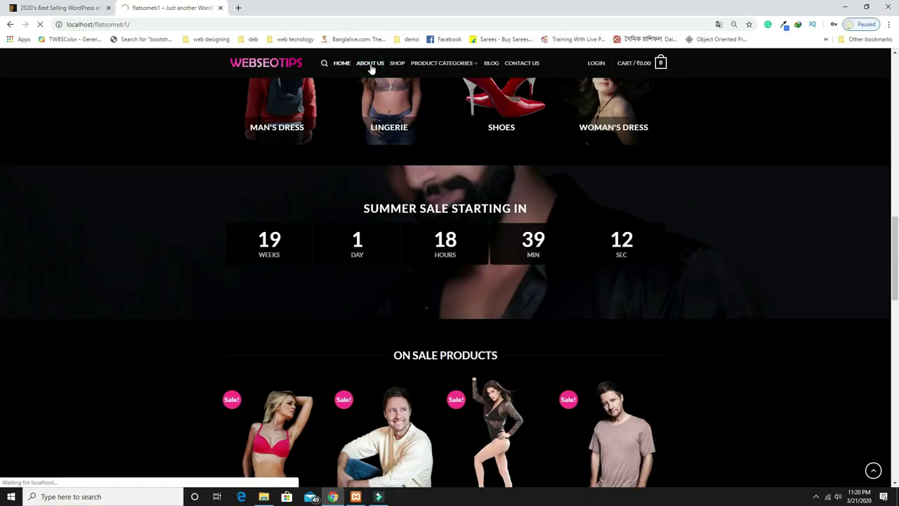
pyautogui.scroll(-1, 478, 207)
pyautogui.scroll(1, 422, 190)
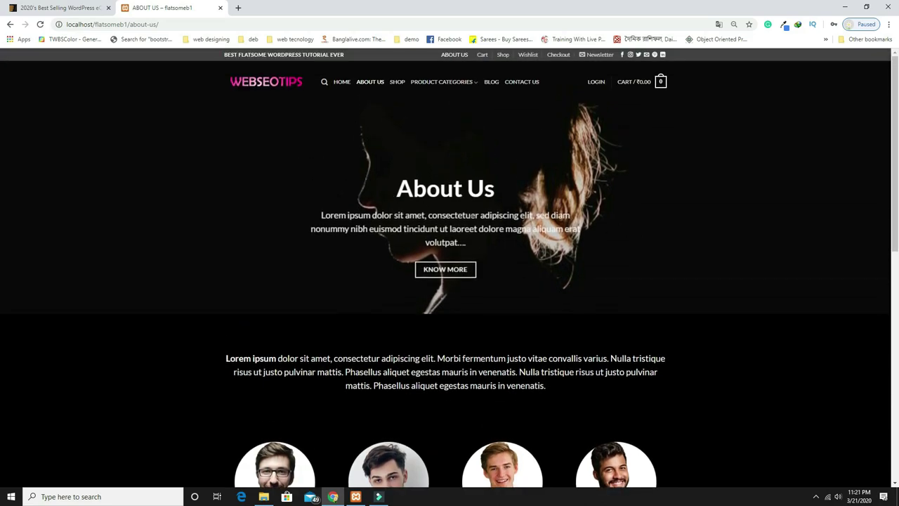
pyautogui.moveTo(397, 188); pyautogui.dragTo(502, 198)
pyautogui.moveTo(321, 215); pyautogui.dragTo(549, 228)
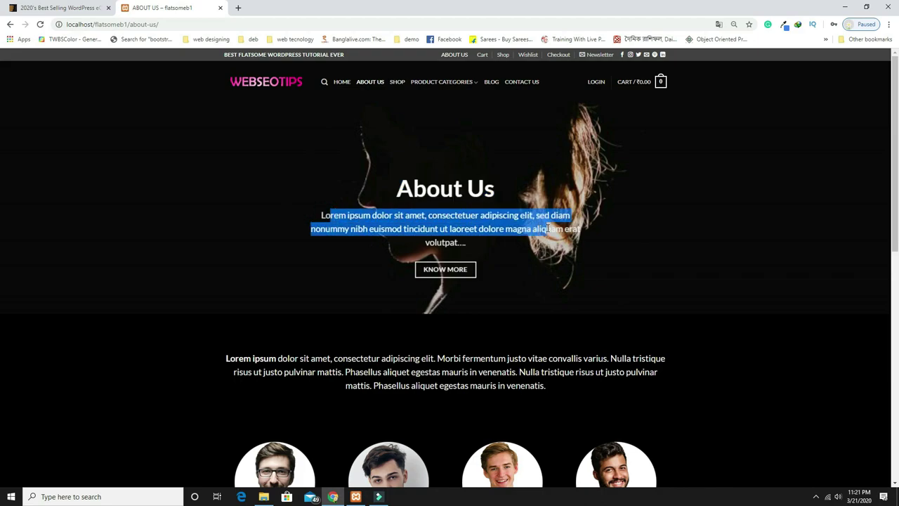
# Browse the About Us team and footer product lists, then go to the Shop page
pyautogui.scroll(-4, 529, 239)
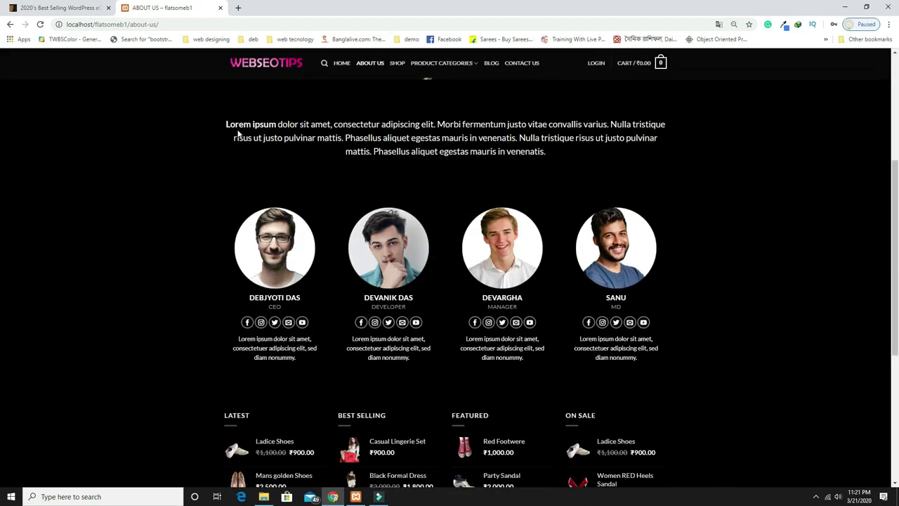
pyautogui.moveTo(230, 124); pyautogui.dragTo(562, 159)
pyautogui.scroll(-2, 448, 163)
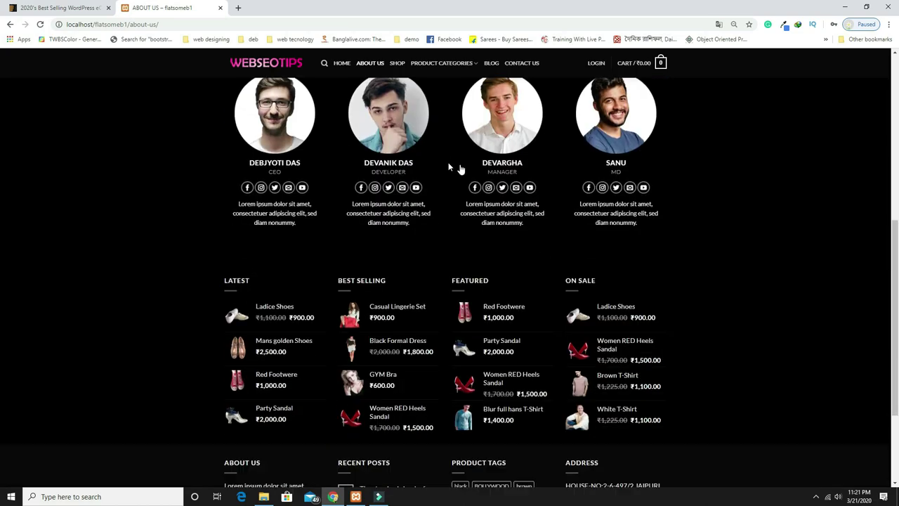
pyautogui.scroll(2, 690, 229)
pyautogui.scroll(-1, 691, 228)
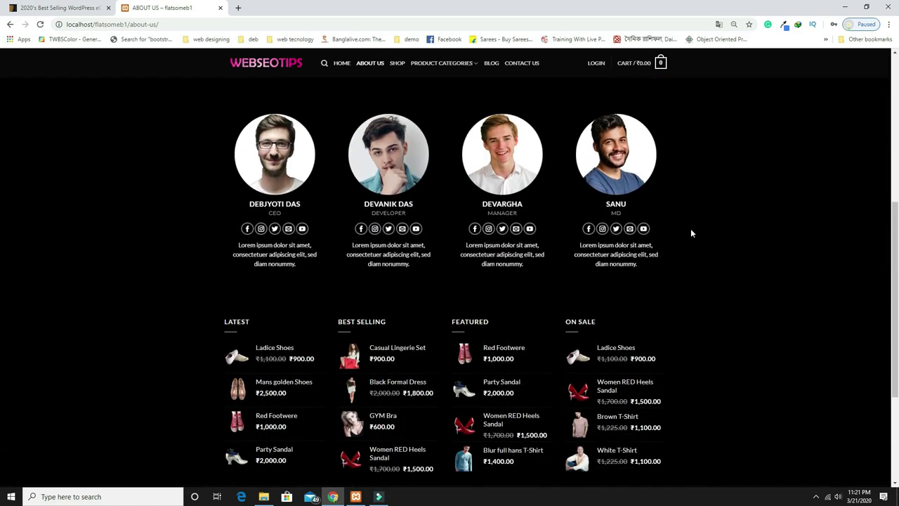
pyautogui.scroll(-3, 420, 404)
pyautogui.scroll(5, 424, 281)
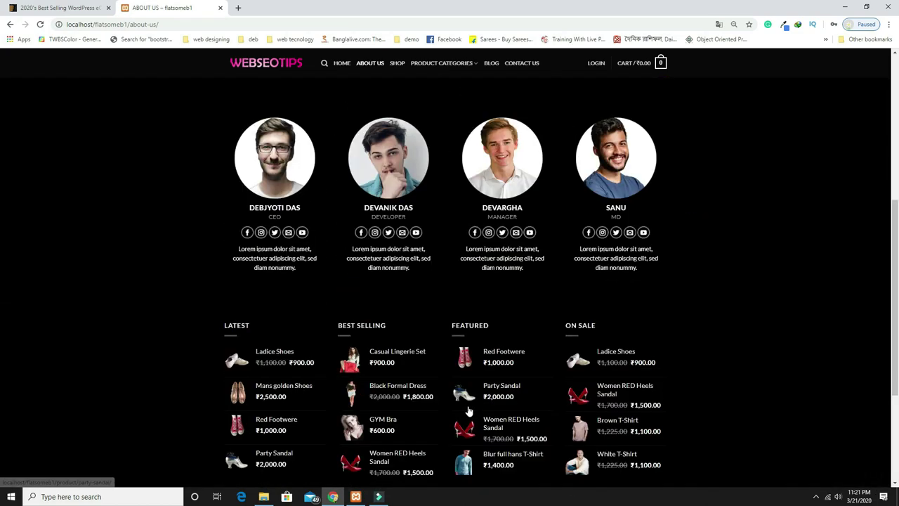
pyautogui.click(393, 65)
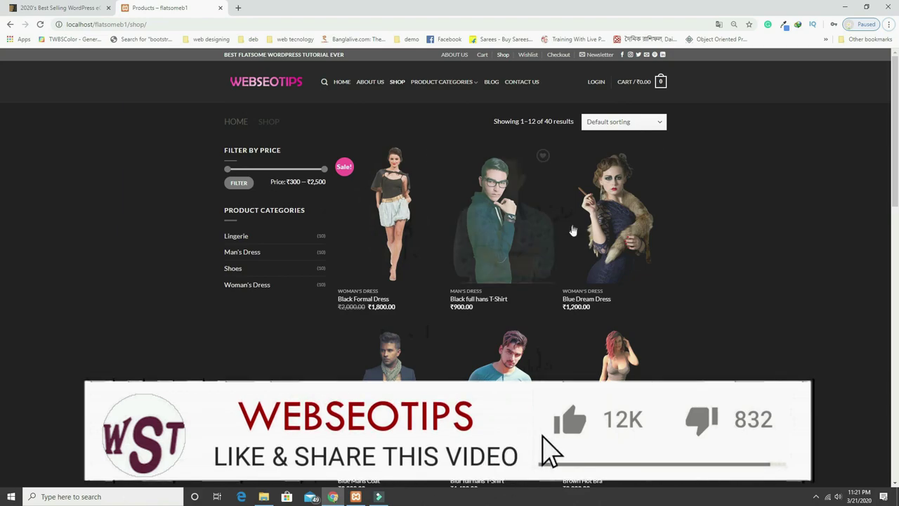
# Lower the maximum price in the Shop price filter
pyautogui.scroll(-3, 604, 211)
pyautogui.scroll(3, 605, 211)
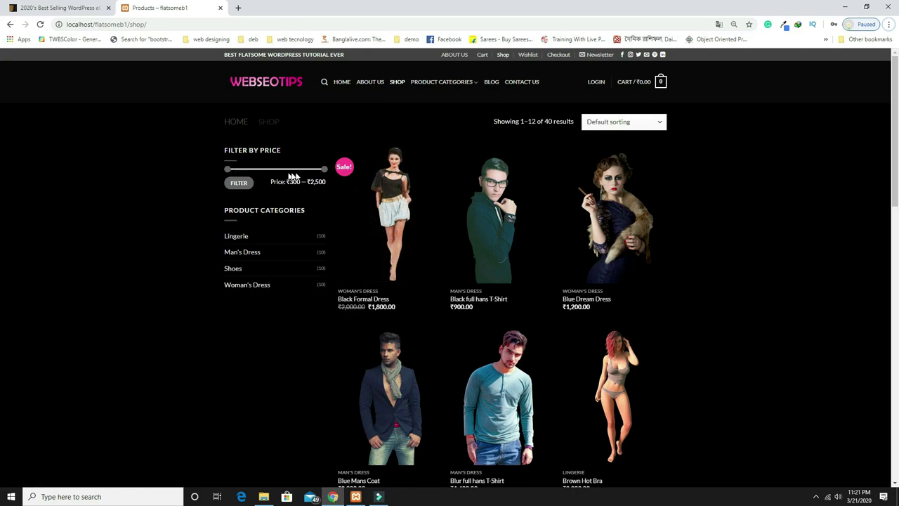
pyautogui.moveTo(319, 175); pyautogui.dragTo(274, 175)
pyautogui.scroll(-2, 269, 232)
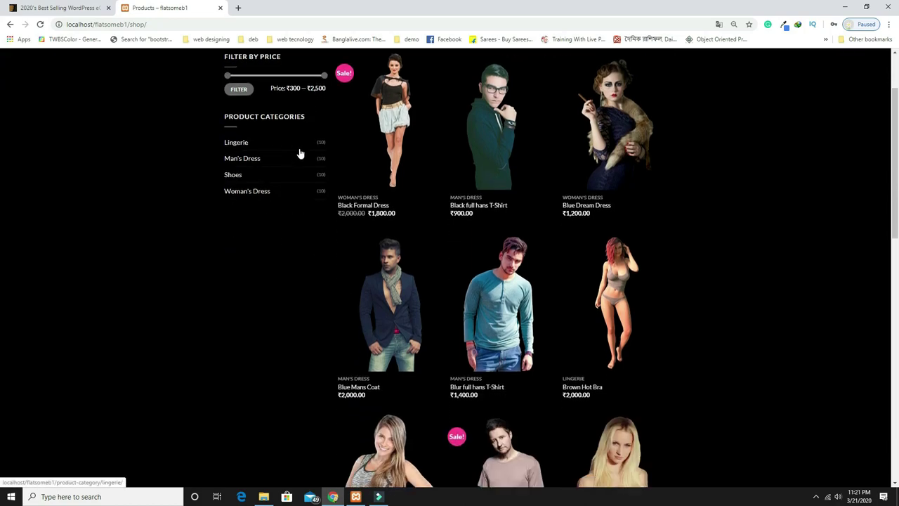
# Open Man's Dress in a new tab, browse its 10 products, then return to the Products tab
pyautogui.rightClick(250, 163)
pyautogui.click(260, 167)
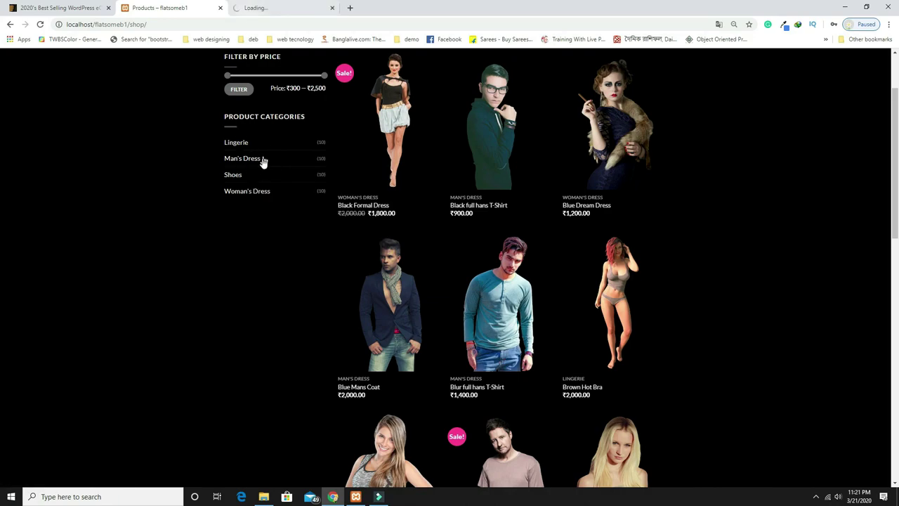
pyautogui.hotkey('ctrl', 'Tab')
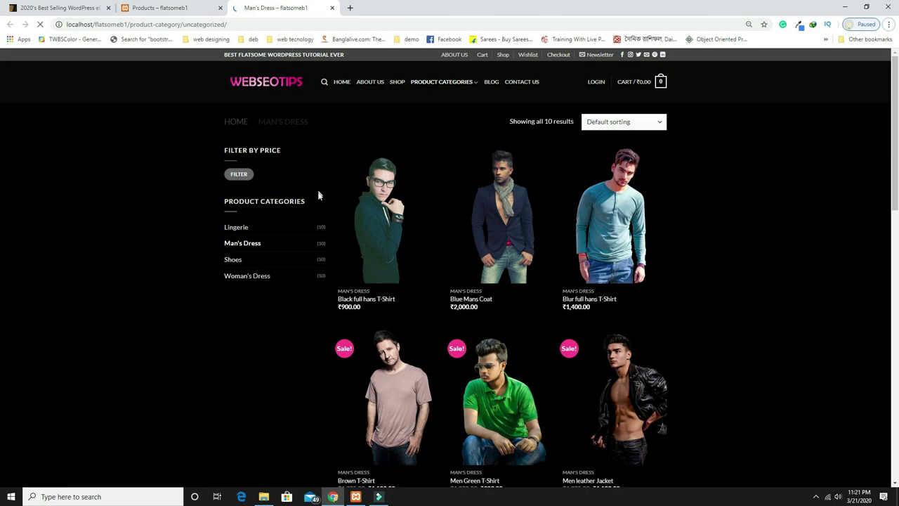
pyautogui.scroll(-2, 329, 254)
pyautogui.scroll(1, 329, 253)
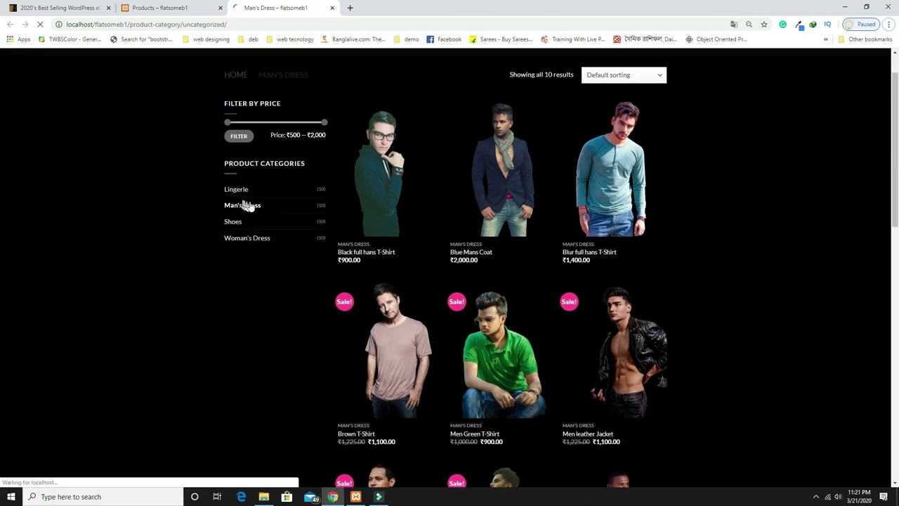
pyautogui.scroll(1, 449, 288)
pyautogui.scroll(-8, 541, 334)
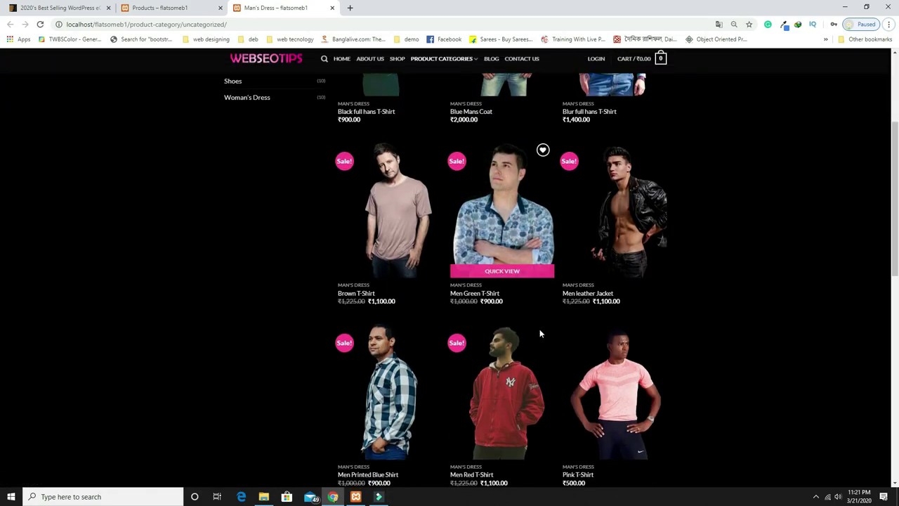
pyautogui.scroll(9, 540, 333)
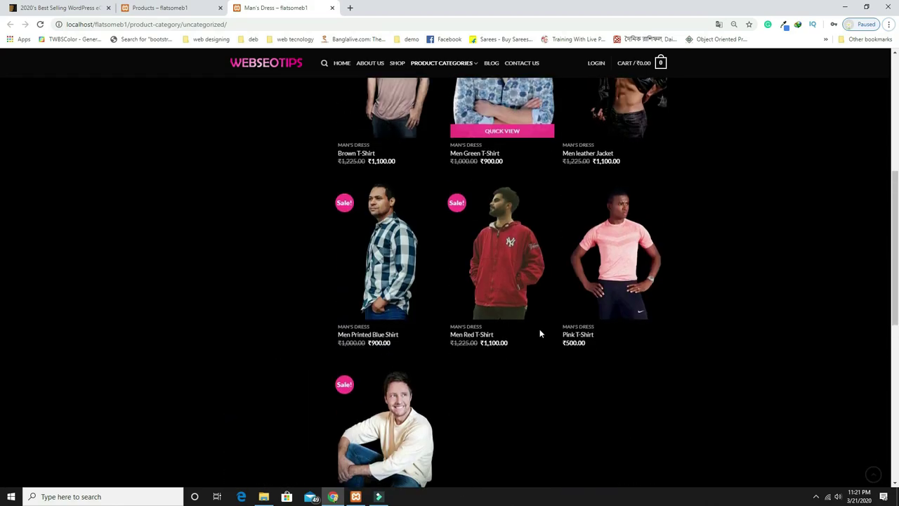
pyautogui.click(189, 13)
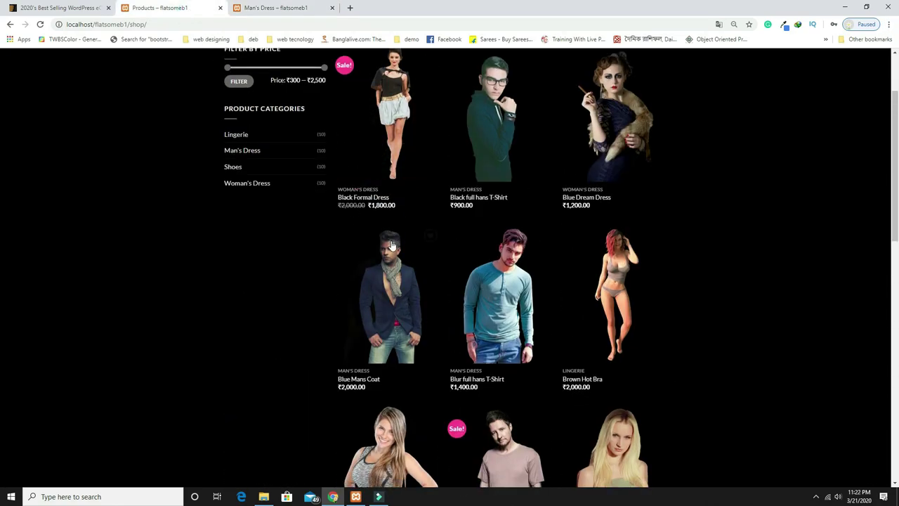
pyautogui.scroll(-9, 392, 245)
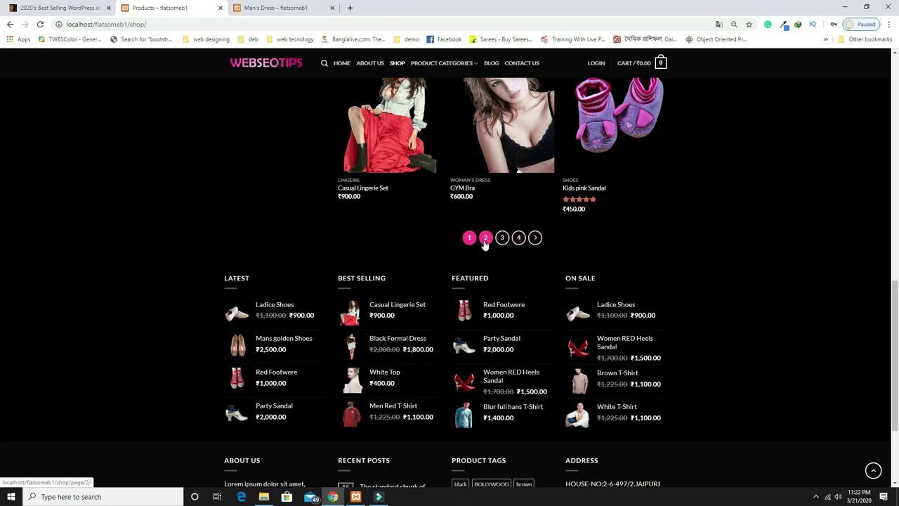
pyautogui.scroll(-3, 485, 244)
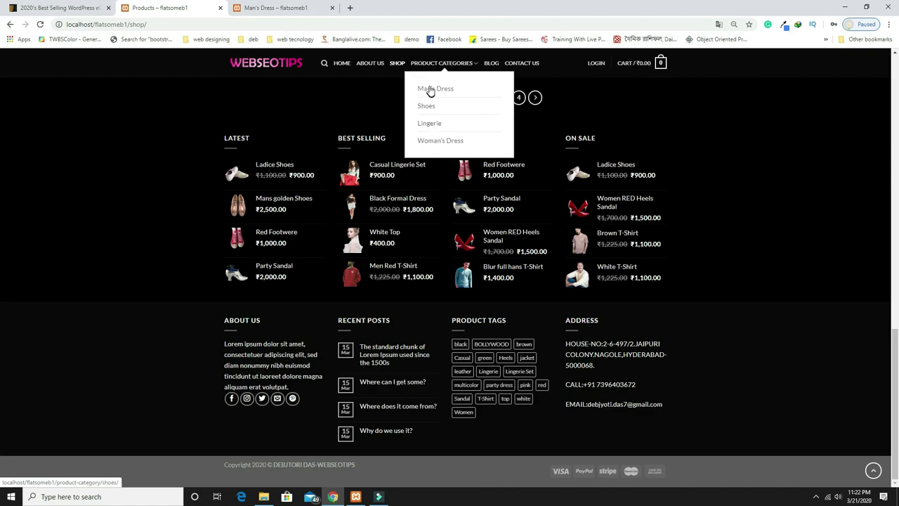
# Open the blog and continue reading the Lorem Ipsum 1500s post
pyautogui.click(492, 65)
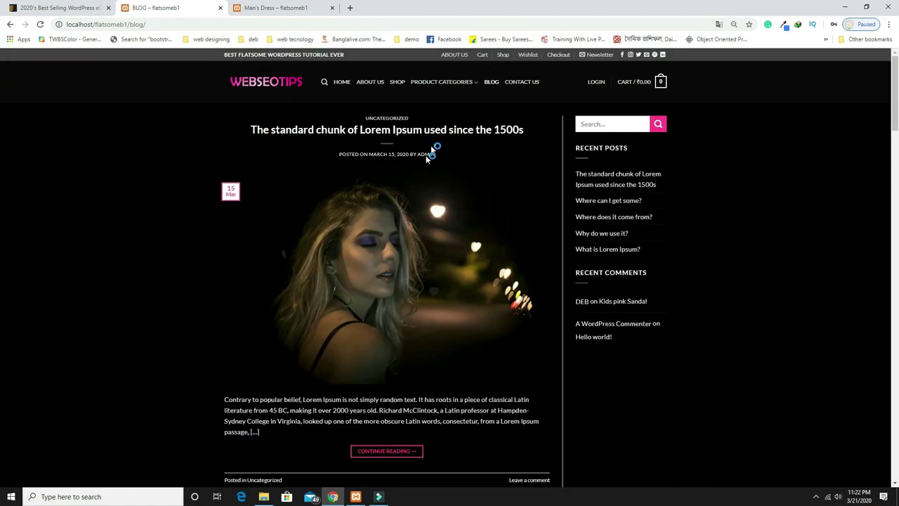
pyautogui.scroll(-5, 445, 234)
pyautogui.scroll(-3, 478, 244)
pyautogui.scroll(8, 478, 246)
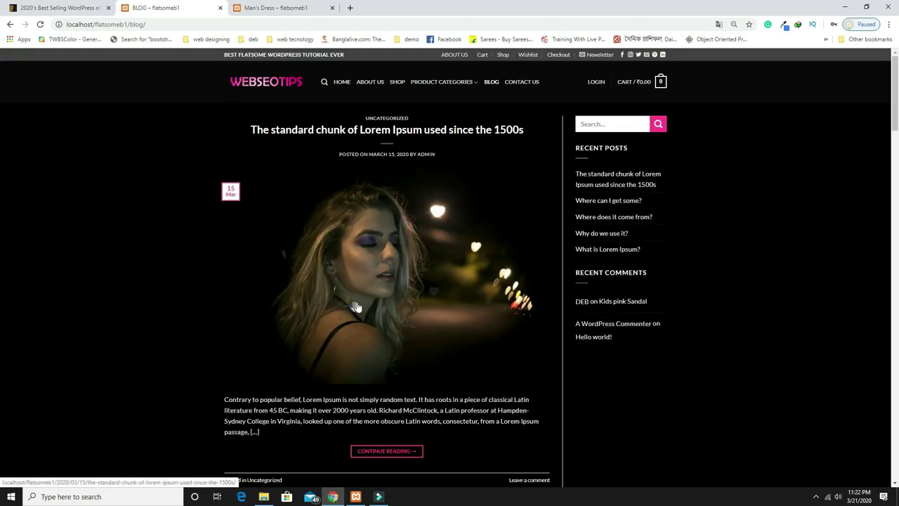
pyautogui.scroll(-2, 414, 361)
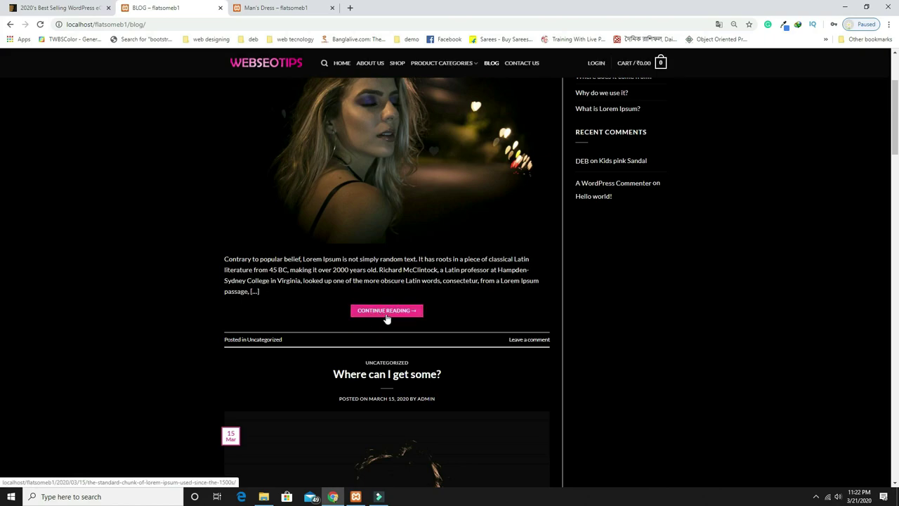
pyautogui.click(381, 313)
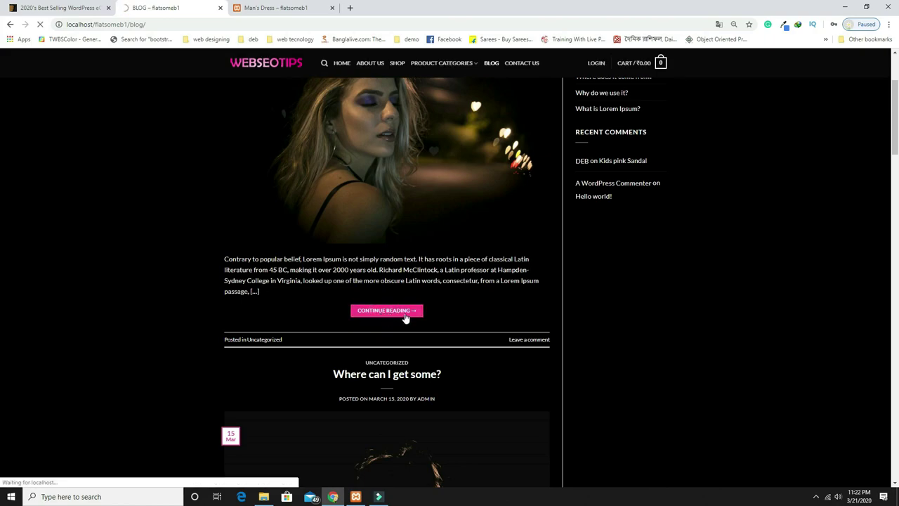
# Read the post, try the Comment box, then go to the Contact Us page
pyautogui.scroll(-10, 405, 319)
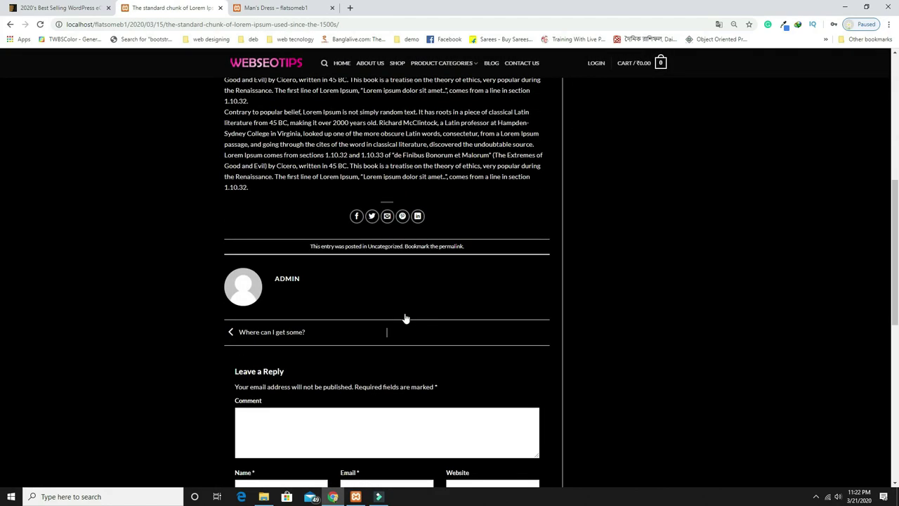
pyautogui.scroll(12, 404, 317)
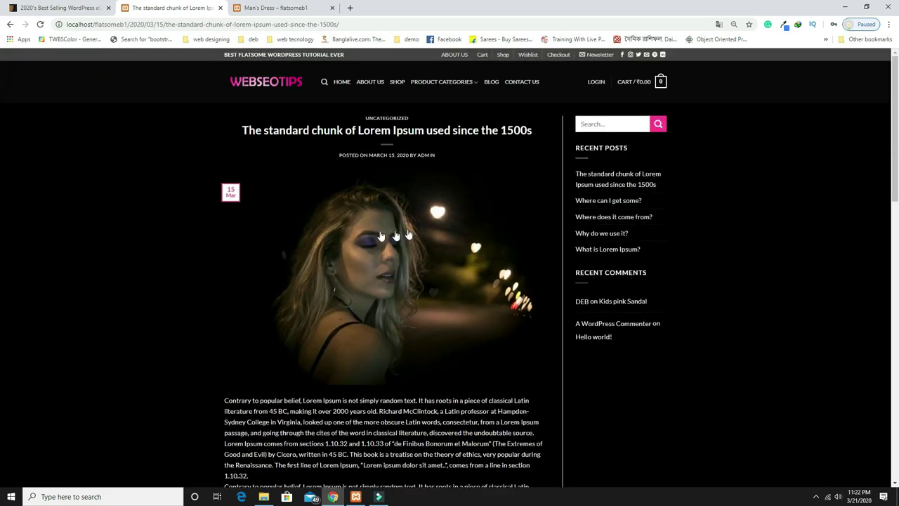
pyautogui.scroll(-10, 453, 300)
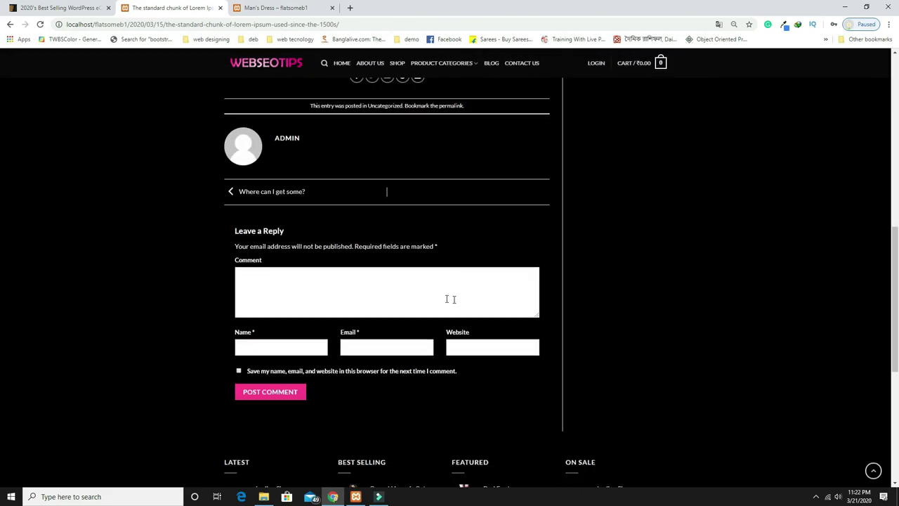
pyautogui.click(295, 300)
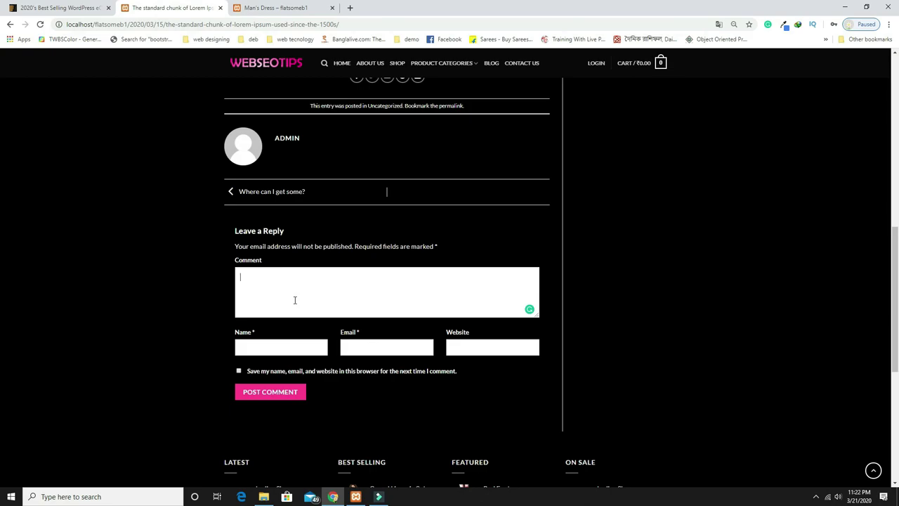
pyautogui.scroll(-2, 295, 300)
pyautogui.scroll(12, 294, 302)
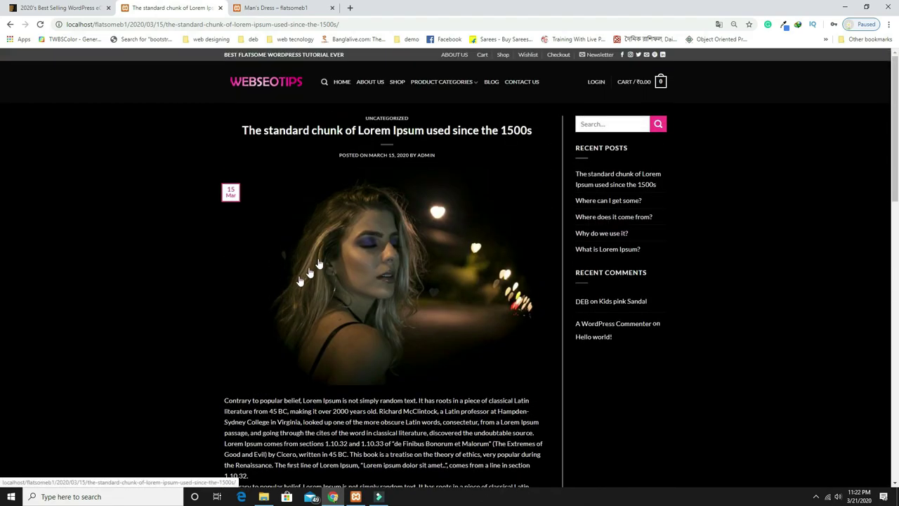
pyautogui.click(526, 82)
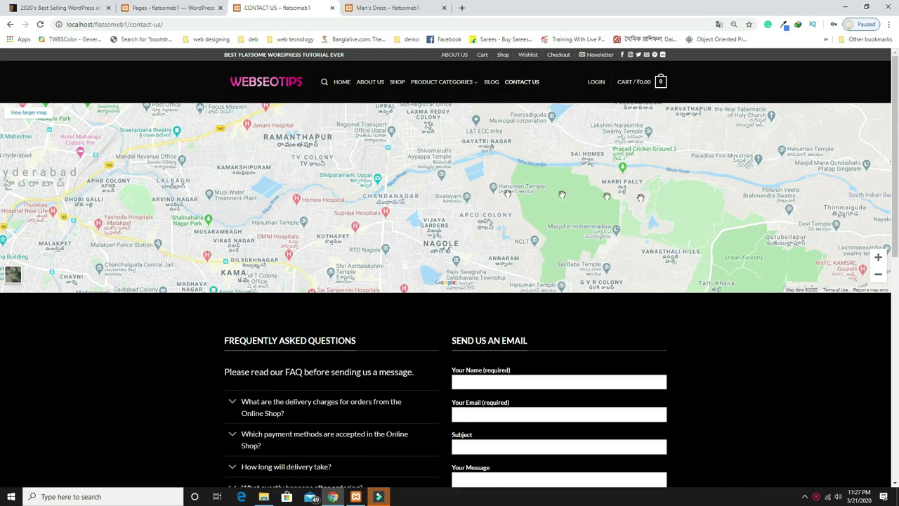
# Expand the delivery charges and payment methods FAQ answers and highlight their text
pyautogui.scroll(-3, 253, 176)
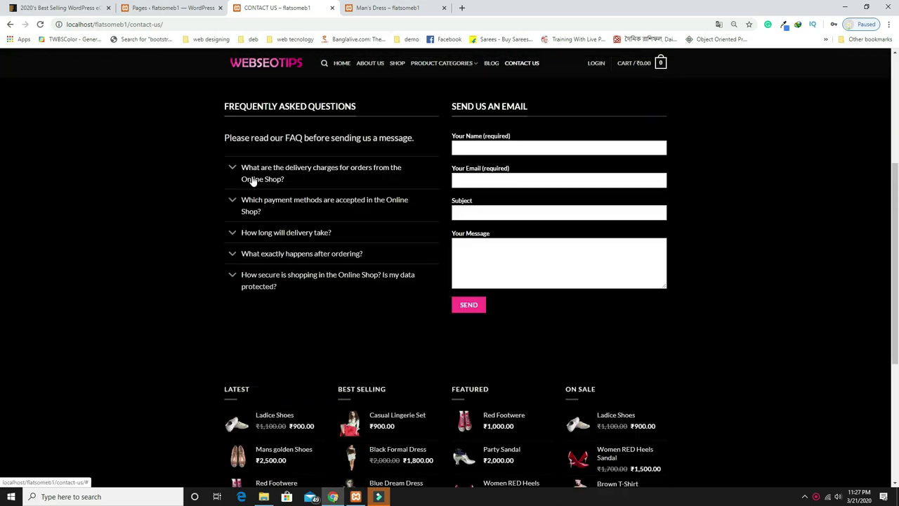
pyautogui.click(265, 170)
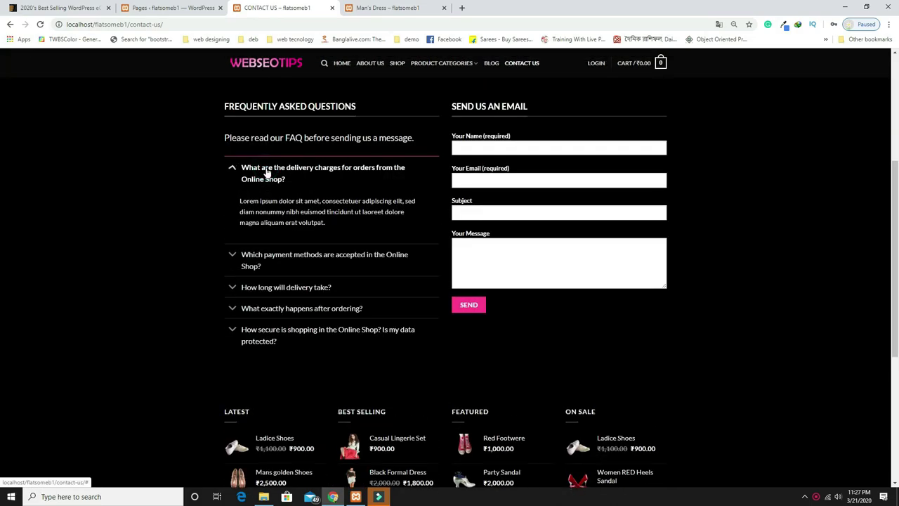
pyautogui.moveTo(236, 201); pyautogui.dragTo(281, 255)
pyautogui.click(334, 233)
pyautogui.doubleClick(311, 222)
pyautogui.click(281, 256)
pyautogui.moveTo(237, 233); pyautogui.dragTo(333, 259)
pyautogui.click(357, 267)
# Try the Your Name and Your Email form fields, then load the Shop page
pyautogui.scroll(2, 356, 266)
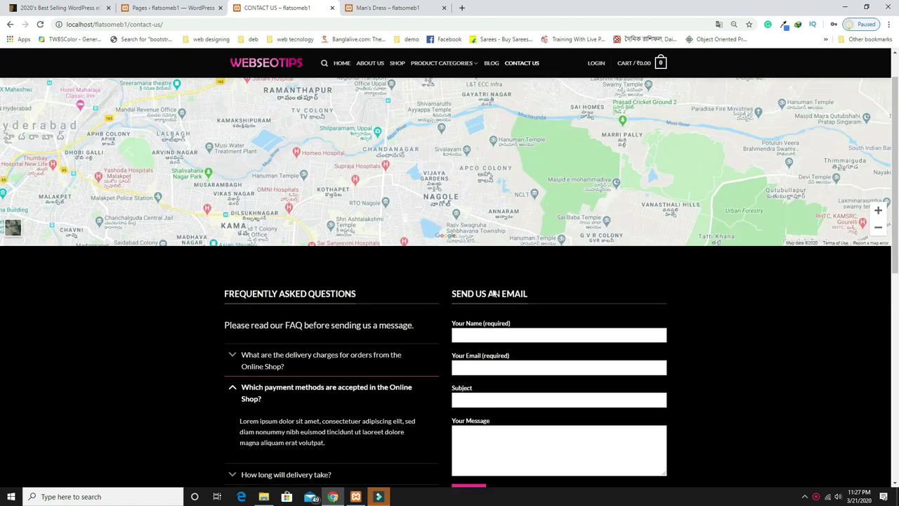
pyautogui.scroll(-2, 518, 191)
pyautogui.click(497, 149)
pyautogui.click(492, 177)
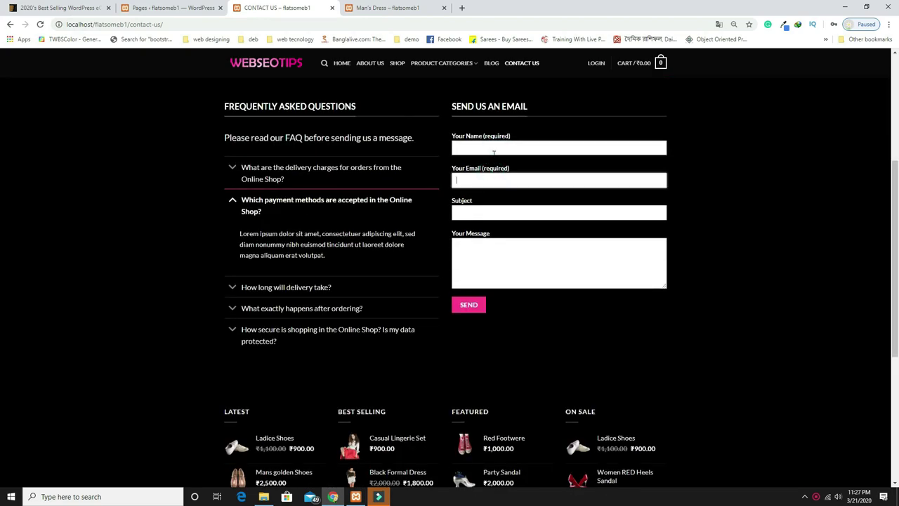
pyautogui.scroll(-1, 501, 248)
pyautogui.scroll(-3, 501, 248)
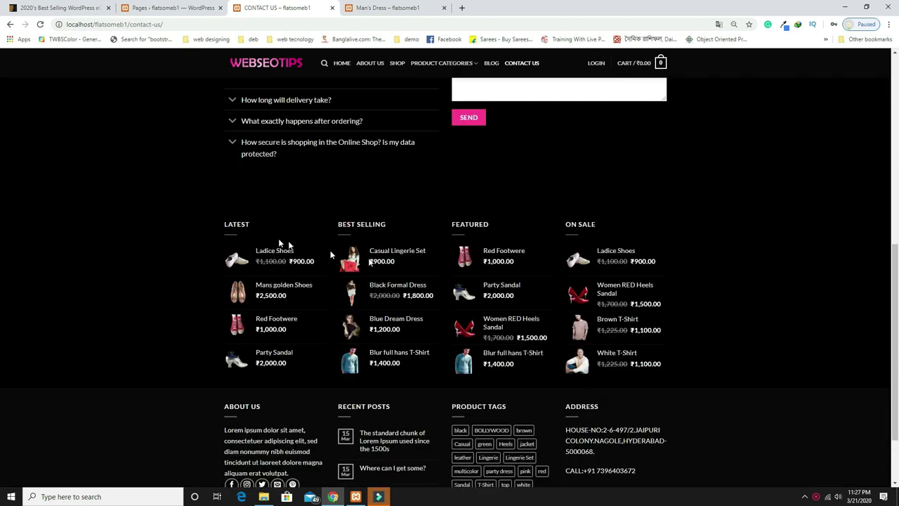
pyautogui.scroll(-2, 559, 345)
pyautogui.scroll(9, 559, 346)
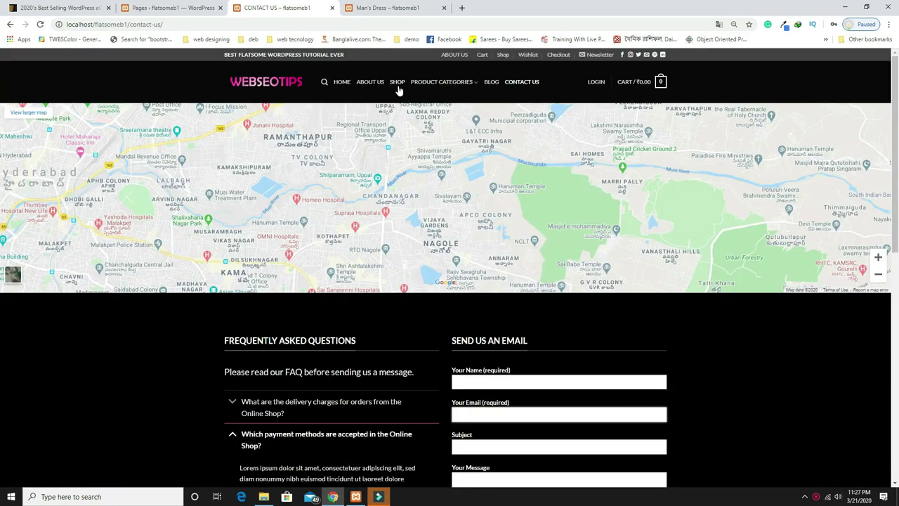
pyautogui.click(397, 87)
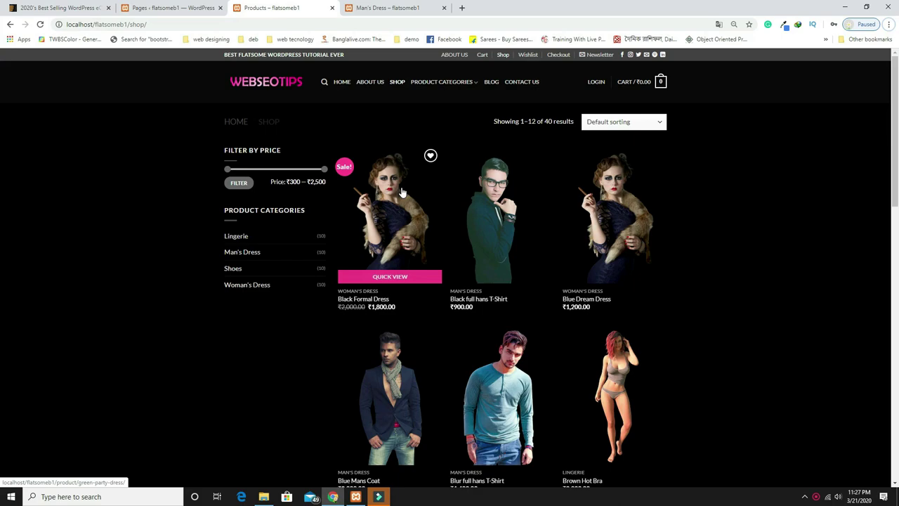
# Open the Black Formal Dress product page
pyautogui.click(402, 193)
pyautogui.scroll(-2, 457, 209)
pyautogui.scroll(1, 457, 209)
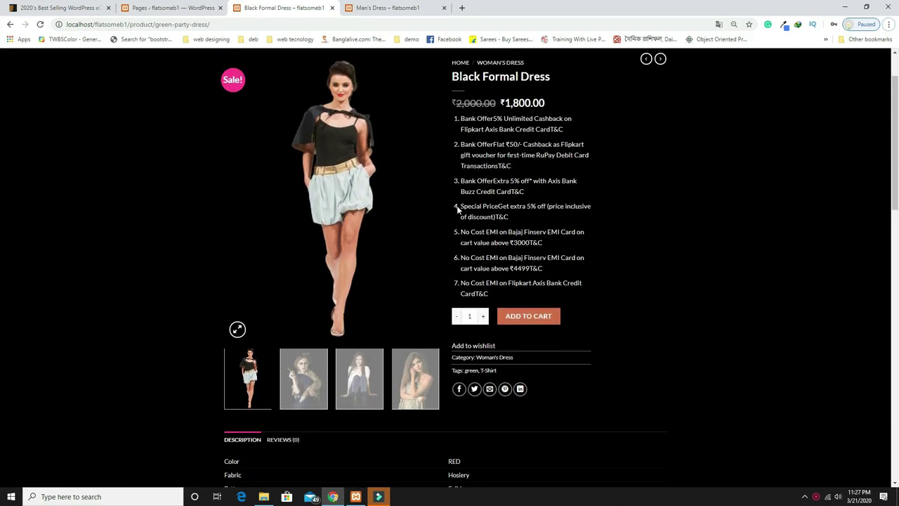
pyautogui.scroll(1, 436, 204)
pyautogui.scroll(-12, 646, 232)
pyautogui.scroll(12, 647, 232)
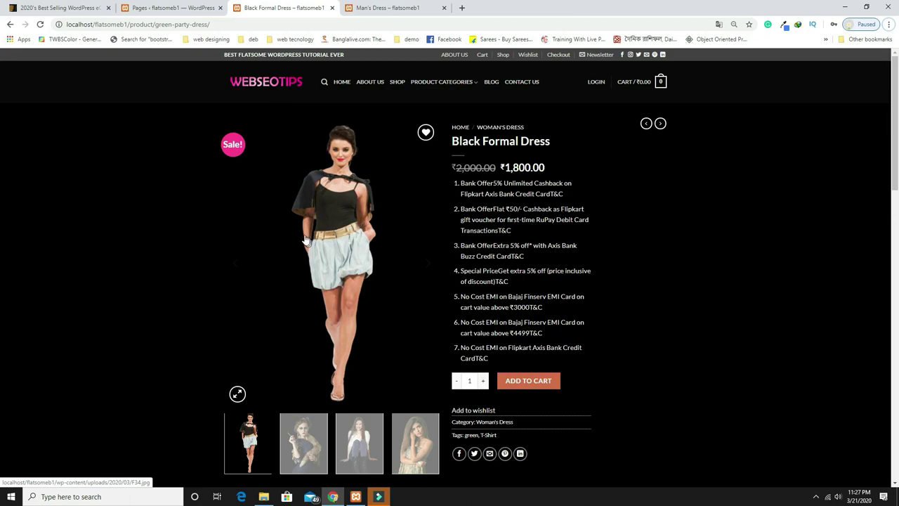
# View the main photo enlarged, then show the second, third and fourth gallery photos
pyautogui.click(343, 217)
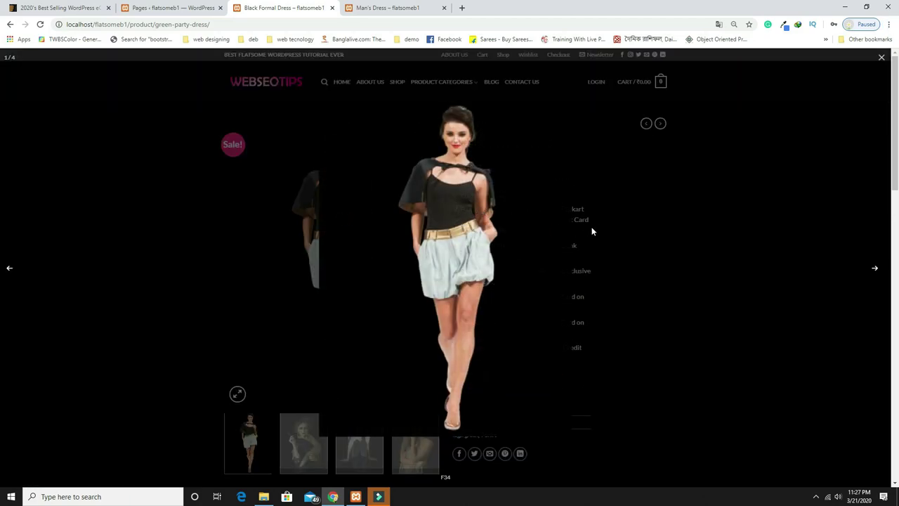
pyautogui.click(727, 257)
pyautogui.scroll(-2, 727, 257)
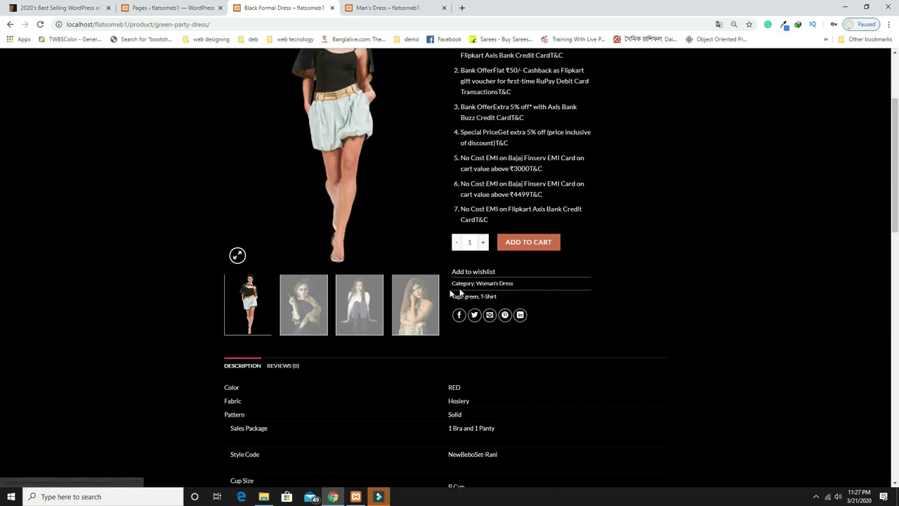
pyautogui.click(355, 303)
pyautogui.scroll(1, 354, 304)
pyautogui.click(359, 397)
pyautogui.click(417, 400)
# Highlight the product title and the struck-out ₹2,000.00 original price
pyautogui.scroll(1, 417, 400)
pyautogui.moveTo(461, 183); pyautogui.dragTo(508, 209)
pyautogui.click(626, 231)
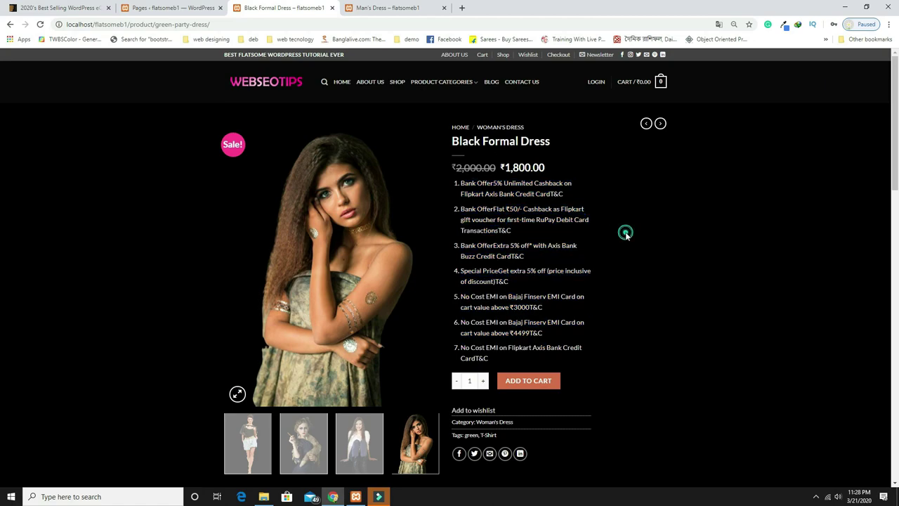
pyautogui.doubleClick(475, 164)
pyautogui.moveTo(476, 140); pyautogui.dragTo(521, 144)
pyautogui.doubleClick(478, 167)
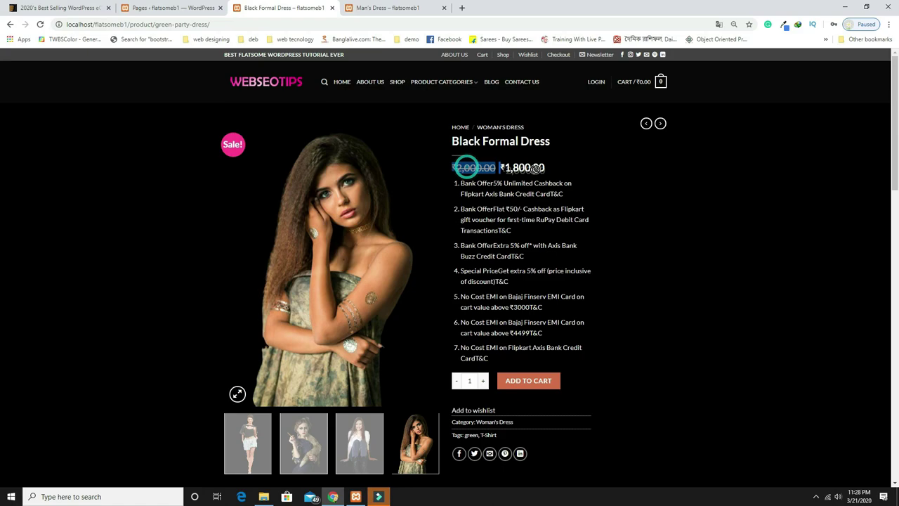
# Raise the quantity to 2 and lower it back to 1
pyautogui.scroll(-2, 586, 218)
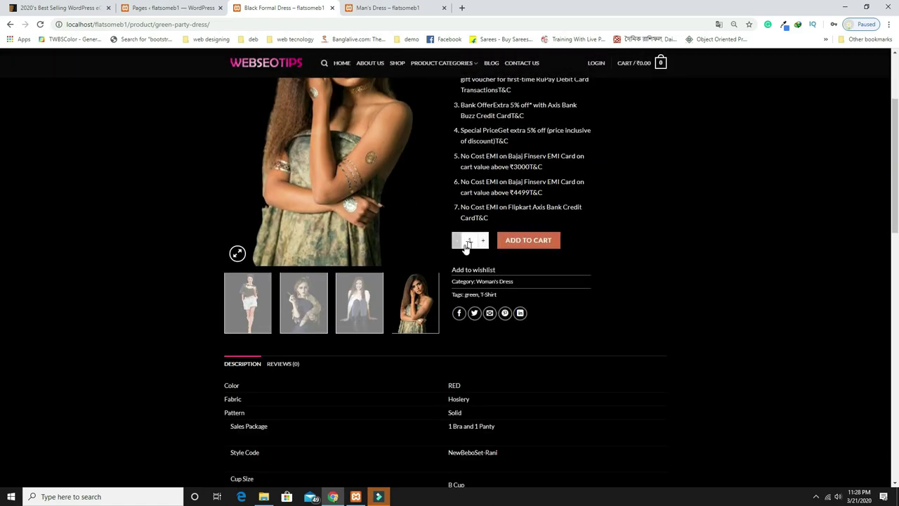
pyautogui.click(484, 242)
pyautogui.click(455, 241)
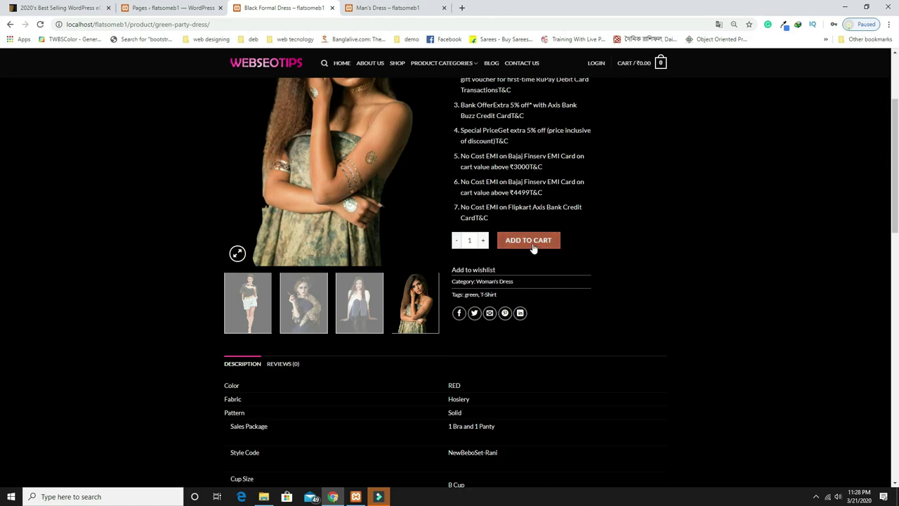
# Read the description, open the Reviews tab and its form, then return to the top
pyautogui.scroll(-2, 567, 243)
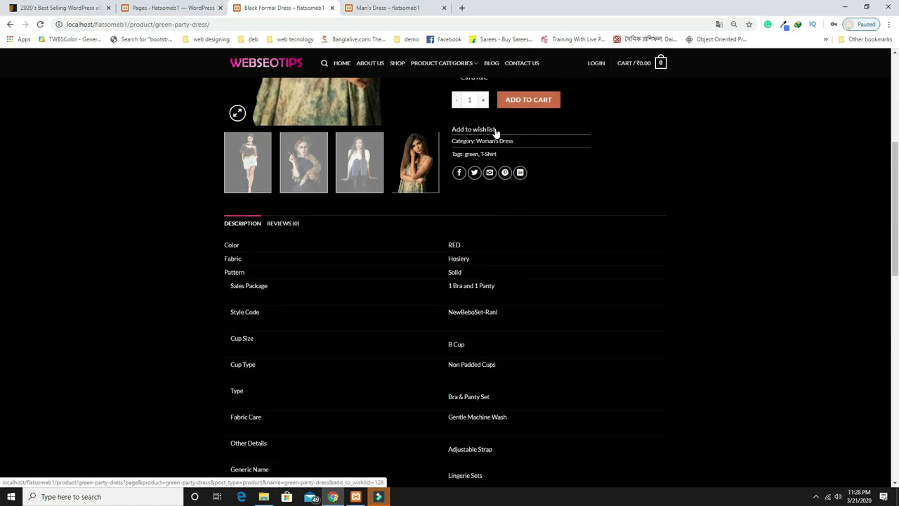
pyautogui.scroll(-1, 521, 225)
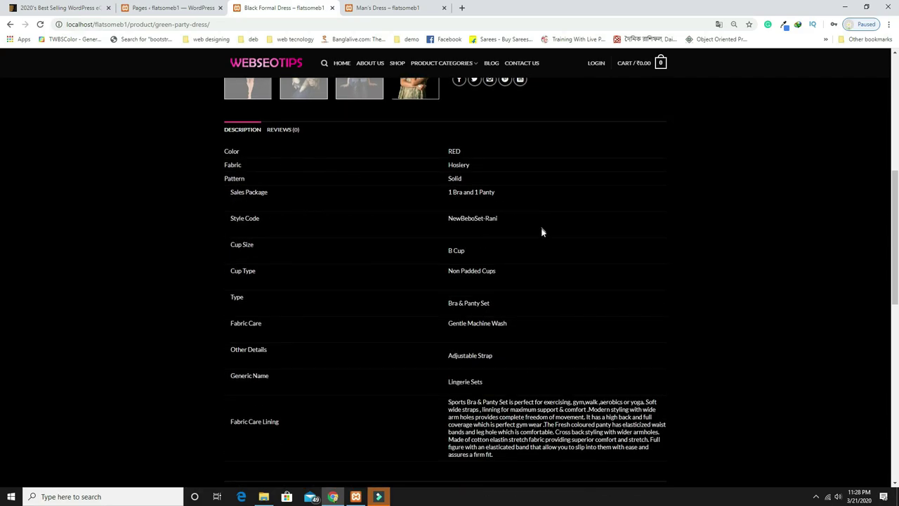
pyautogui.scroll(-3, 536, 237)
pyautogui.scroll(4, 536, 237)
pyautogui.click(290, 272)
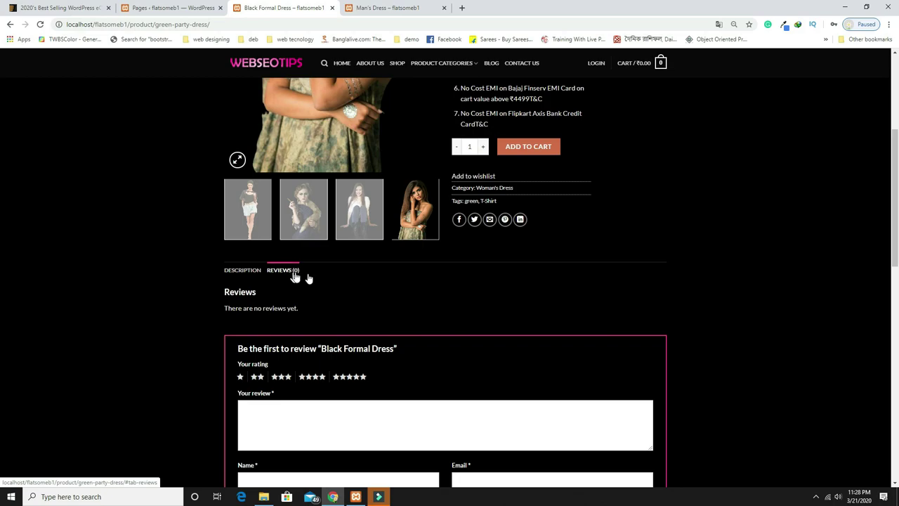
pyautogui.scroll(-2, 441, 260)
pyautogui.scroll(2, 718, 255)
pyautogui.scroll(-2, 388, 297)
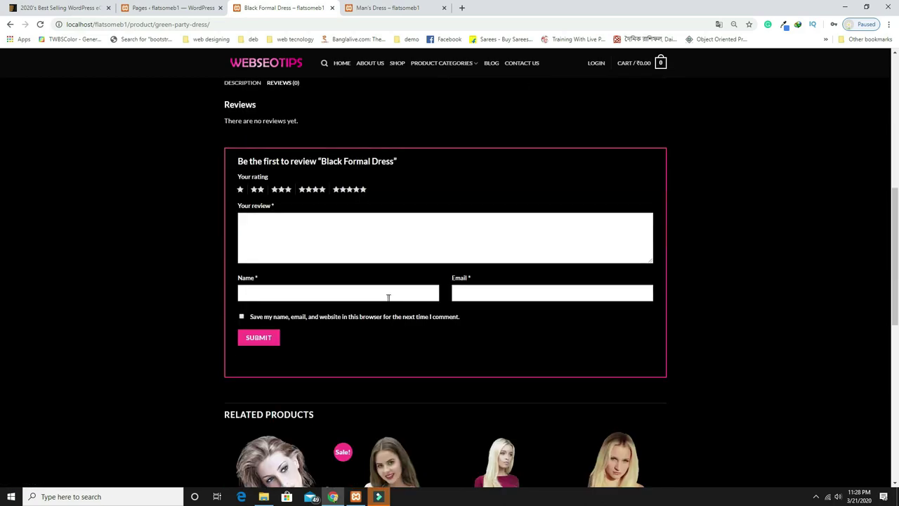
pyautogui.scroll(-3, 305, 264)
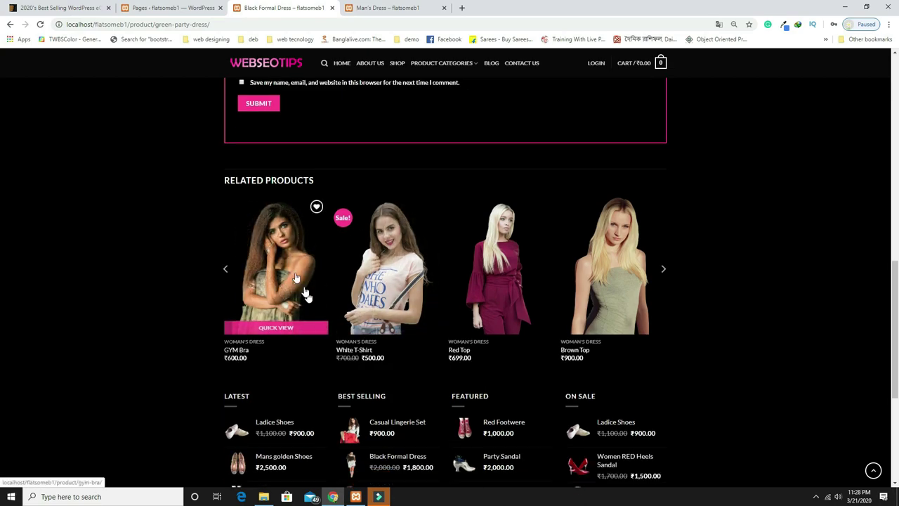
pyautogui.scroll(10, 636, 321)
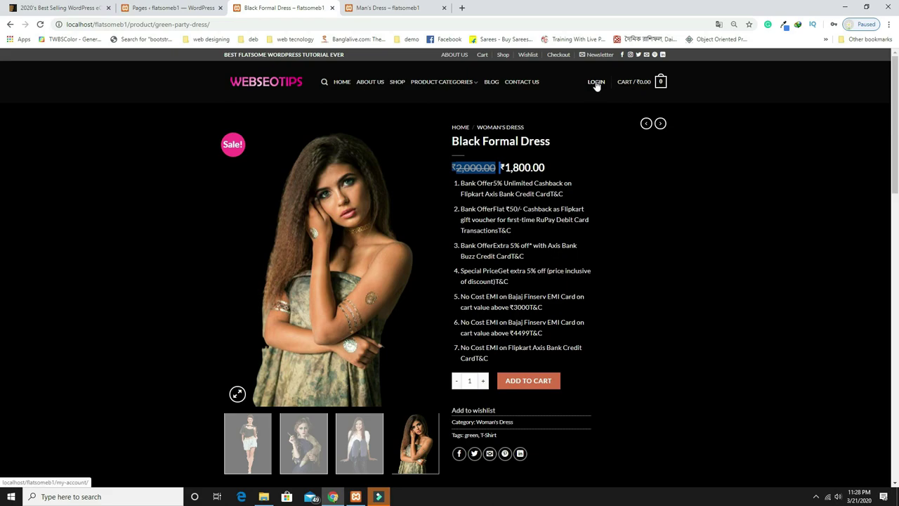
# Open the LOGIN popup, check the username and 'Where did you find us?' fields, then switch to Man's Dress
pyautogui.click(599, 83)
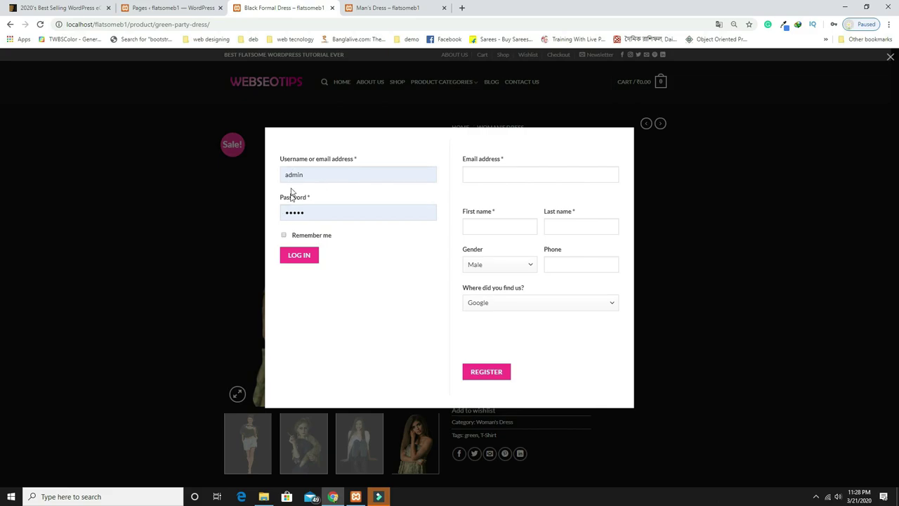
pyautogui.click(317, 177)
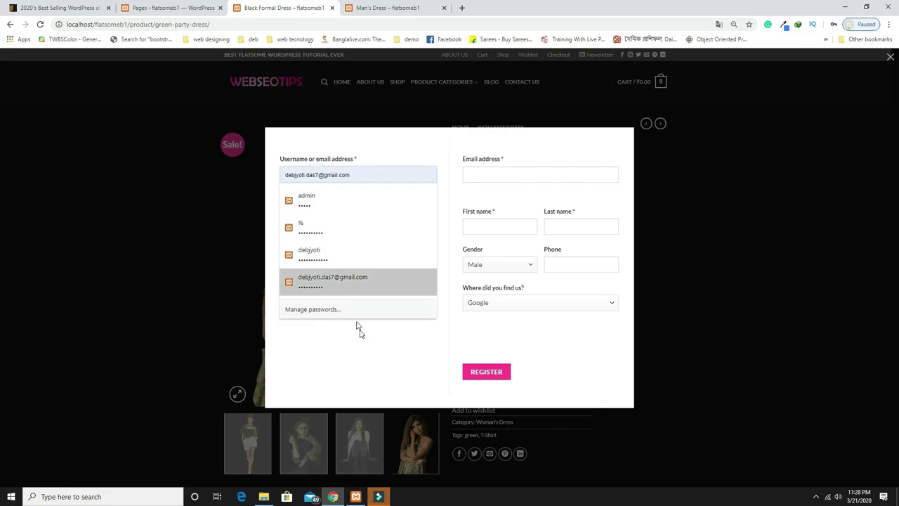
pyautogui.click(361, 359)
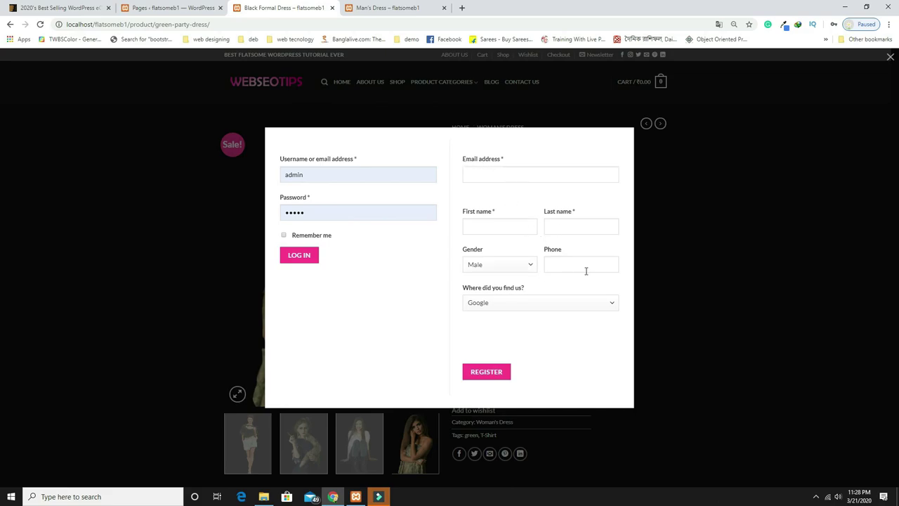
pyautogui.click(514, 303)
pyautogui.click(514, 304)
pyautogui.click(514, 303)
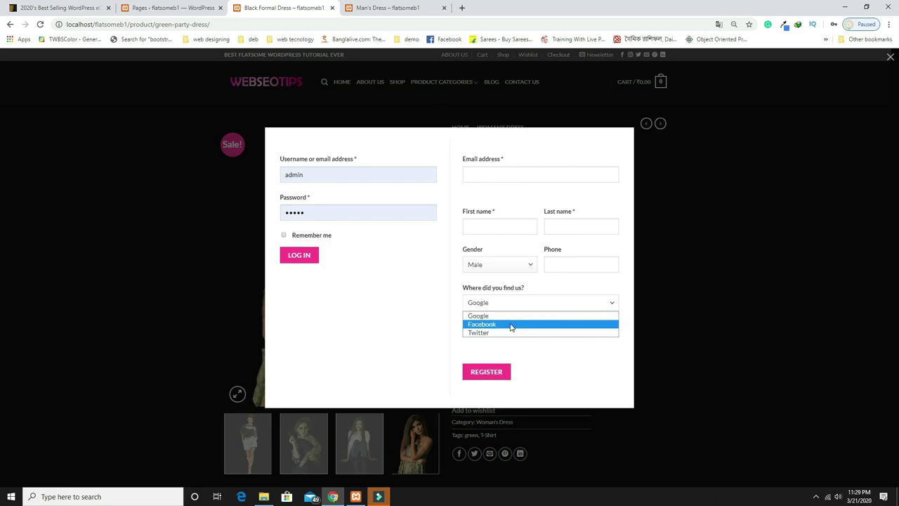
pyautogui.click(526, 361)
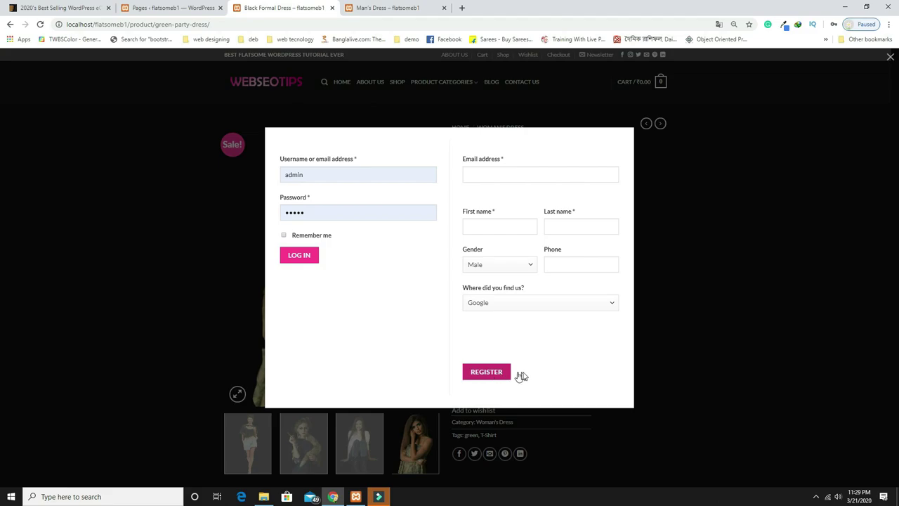
pyautogui.hotkey('ctrl', 'Tab')
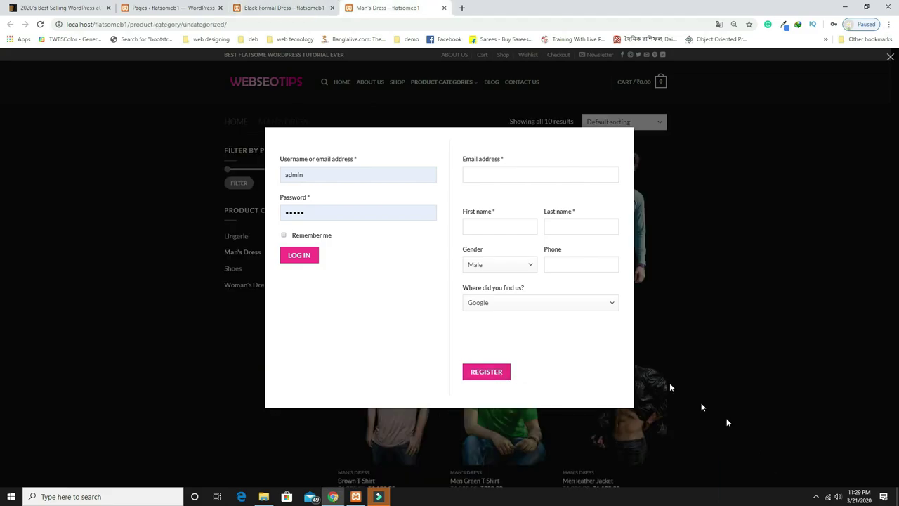
# Register with the customer's e-mail, first and last name and phone, choosing Facebook as referral source
pyautogui.click(501, 173)
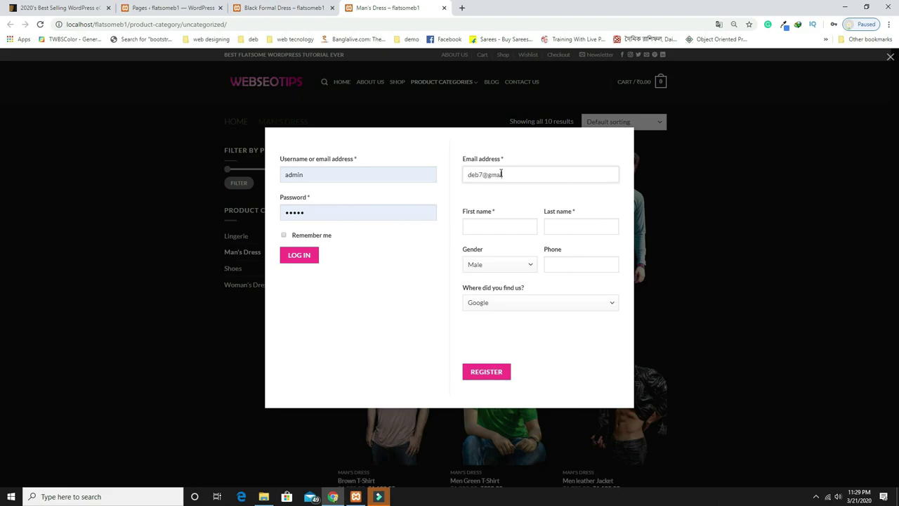
pyautogui.press('Tab')
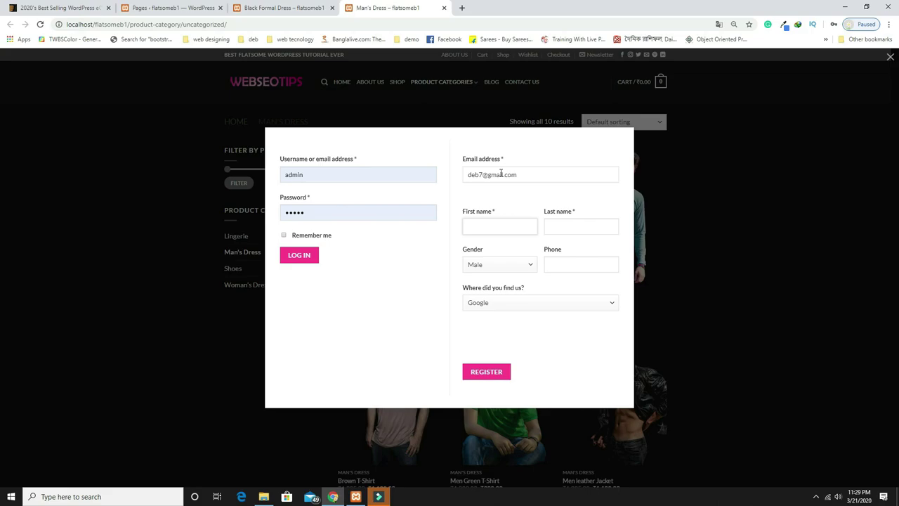
pyautogui.press('Tab')
pyautogui.click(567, 265)
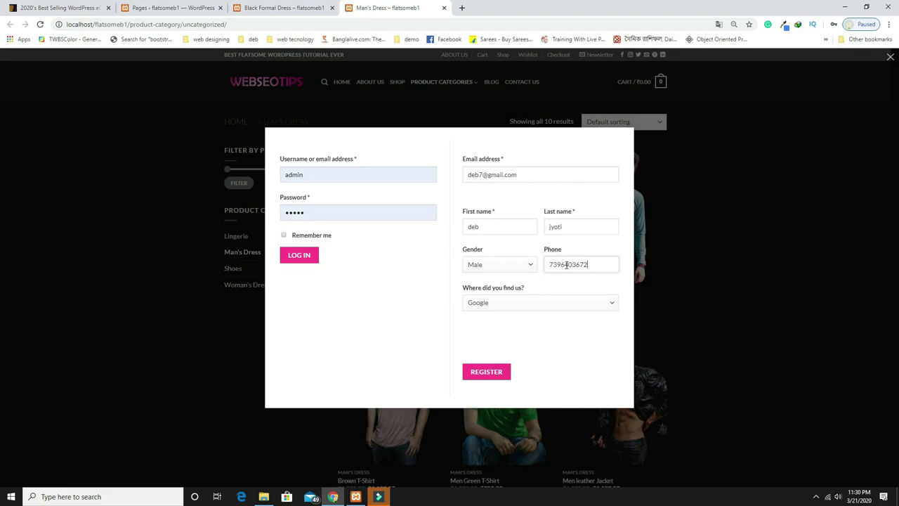
pyautogui.click(552, 309)
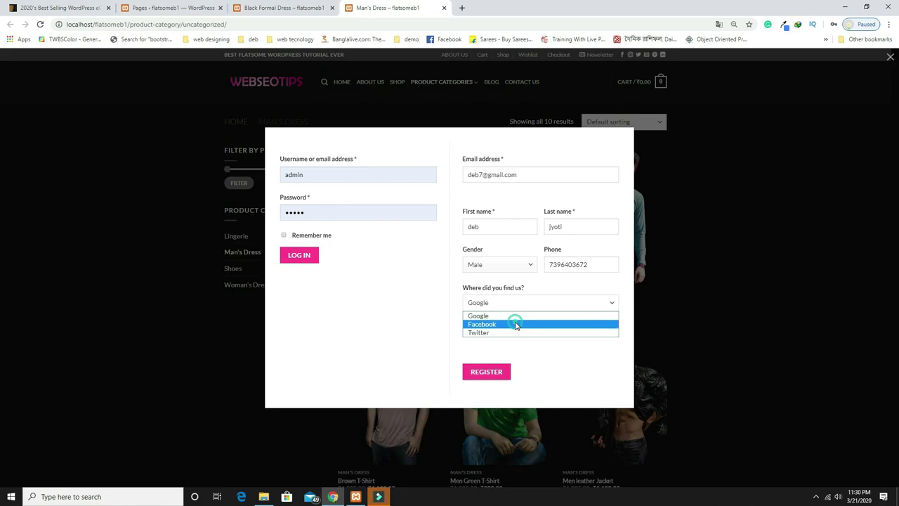
pyautogui.click(518, 323)
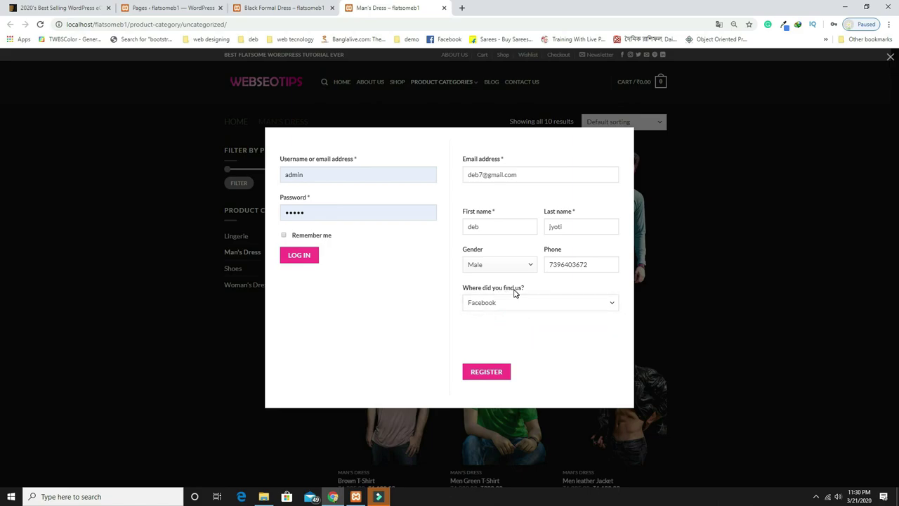
pyautogui.click(494, 381)
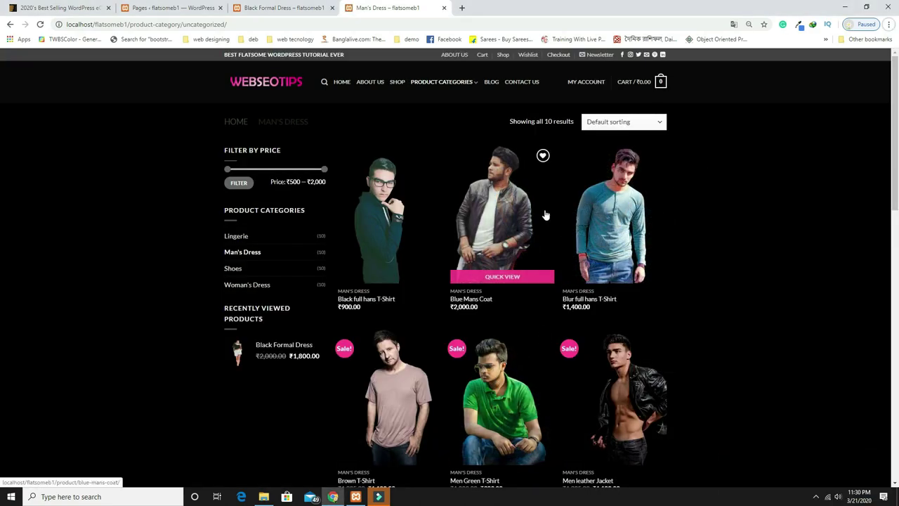
# Open the Blue Mans Coat product, add it to the cart, and proceed to checkout
pyautogui.scroll(-2, 546, 214)
pyautogui.scroll(2, 715, 305)
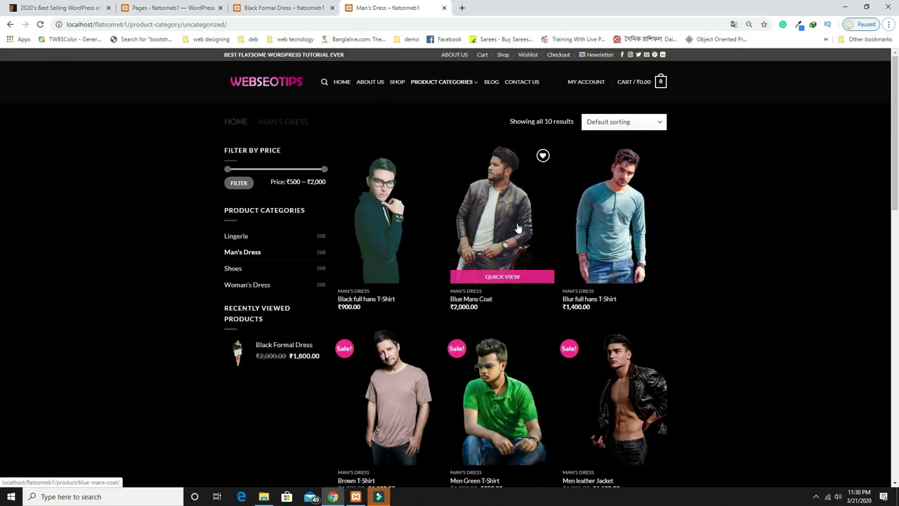
pyautogui.click(509, 278)
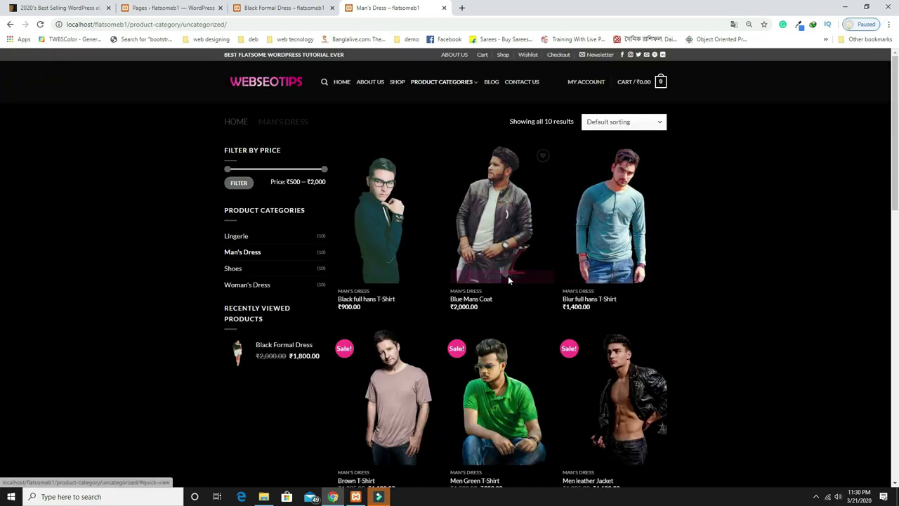
pyautogui.click(483, 215)
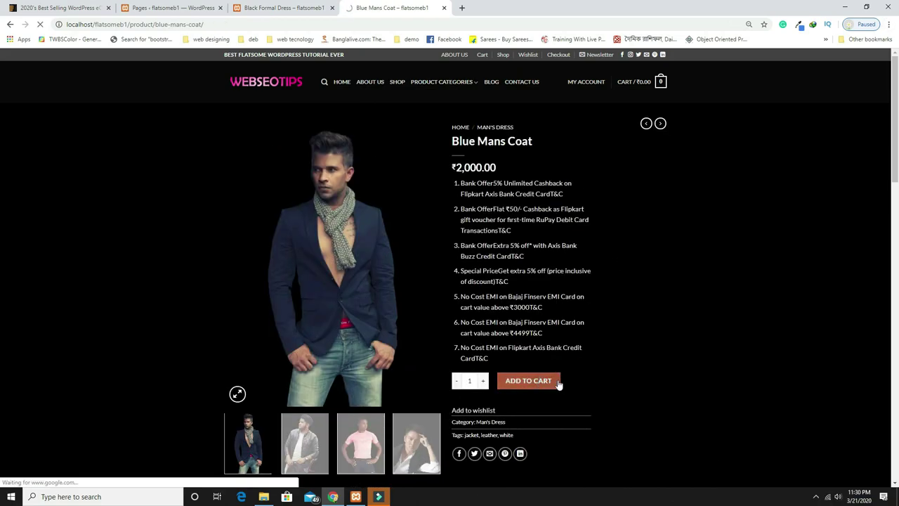
pyautogui.click(541, 381)
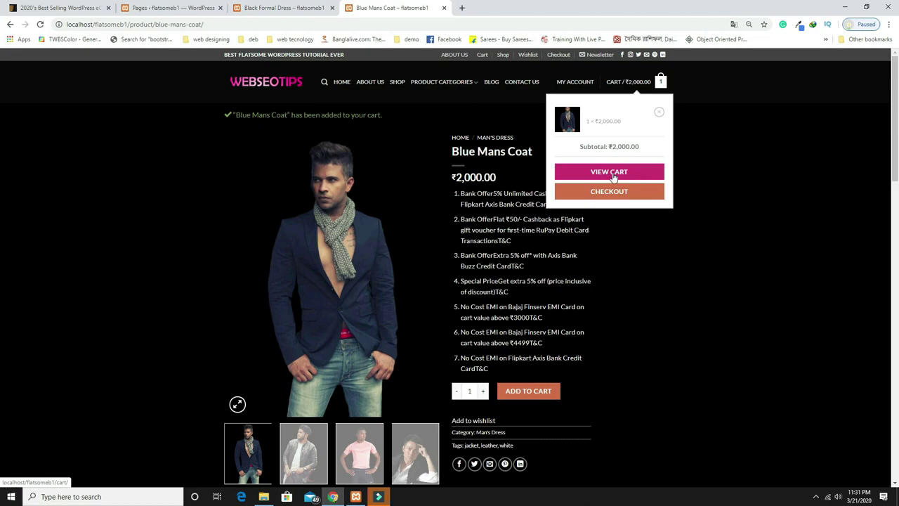
pyautogui.click(613, 195)
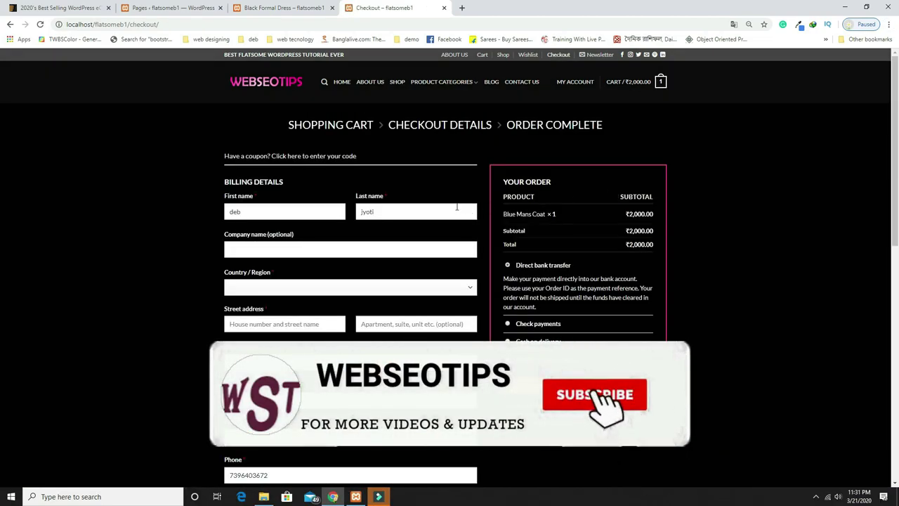
pyautogui.click(287, 251)
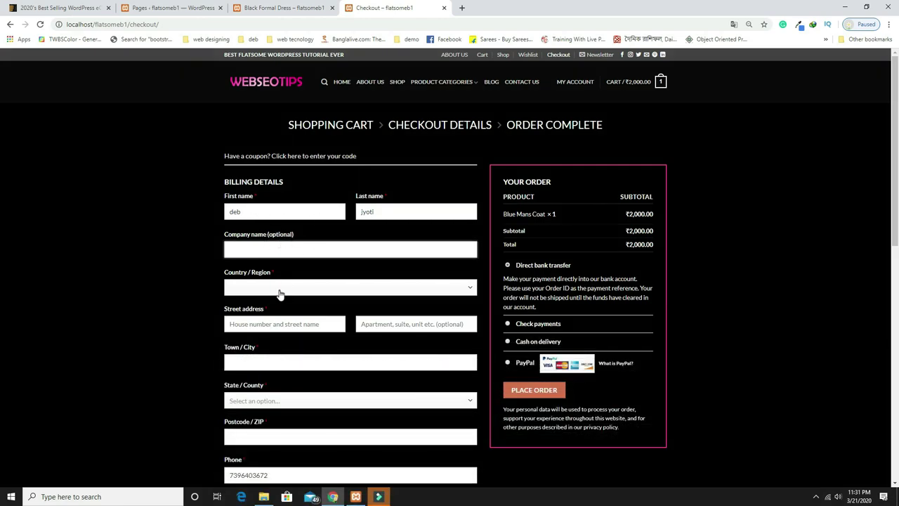
pyautogui.click(280, 290)
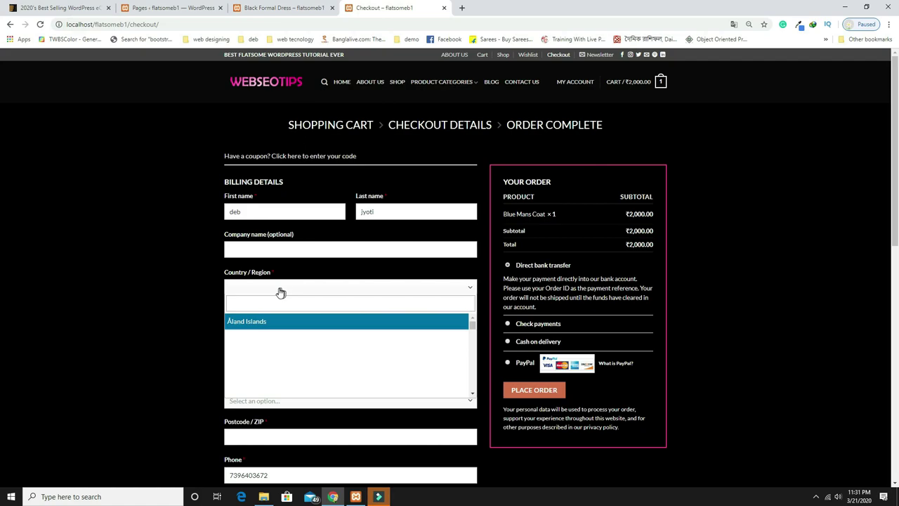
pyautogui.write('in')
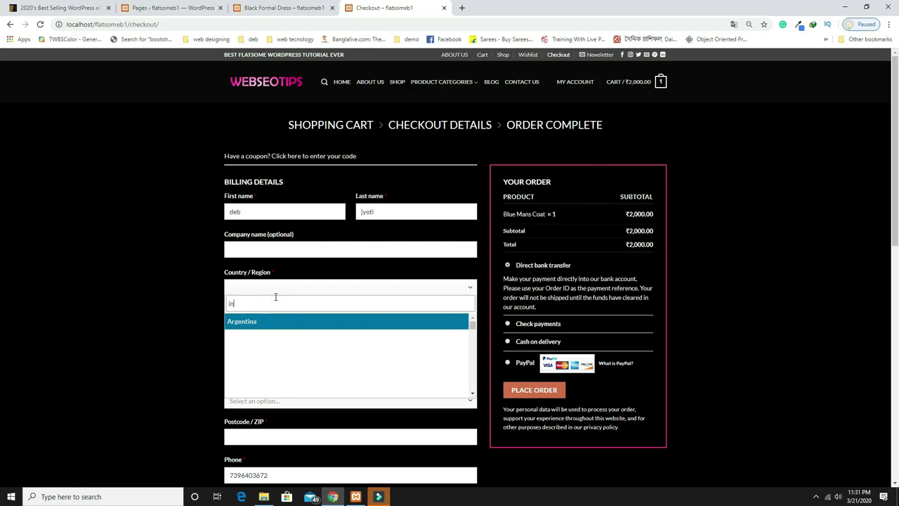
pyautogui.write('dia')
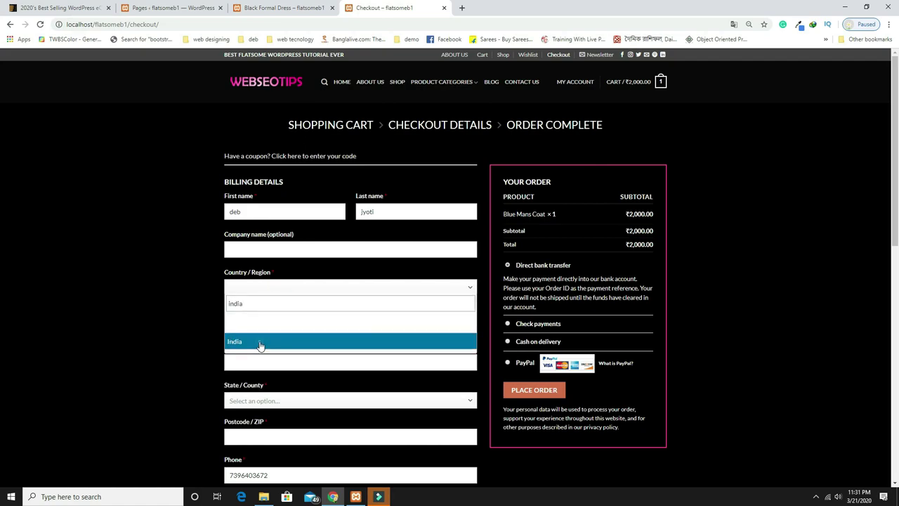
pyautogui.click(257, 342)
pyautogui.click(282, 324)
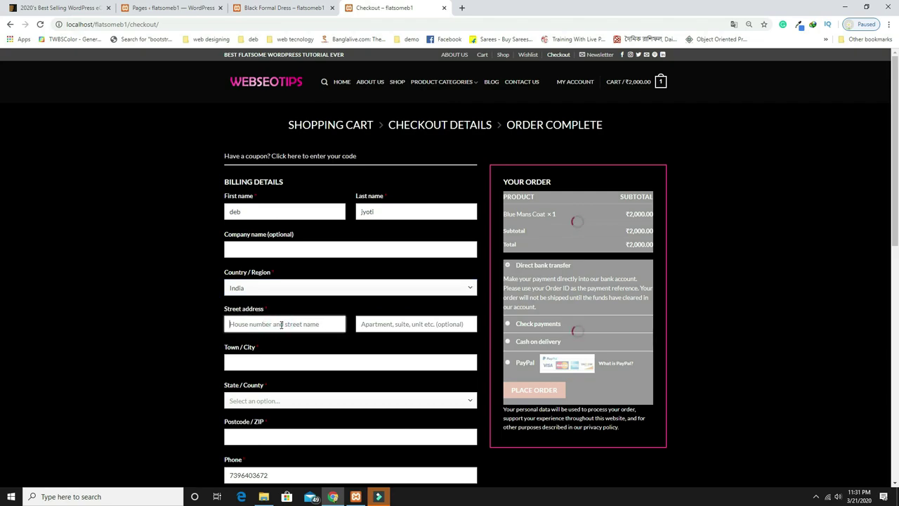
pyautogui.write('2-6-497/2')
pyautogui.press('Tab')
pyautogui.write('jaipu')
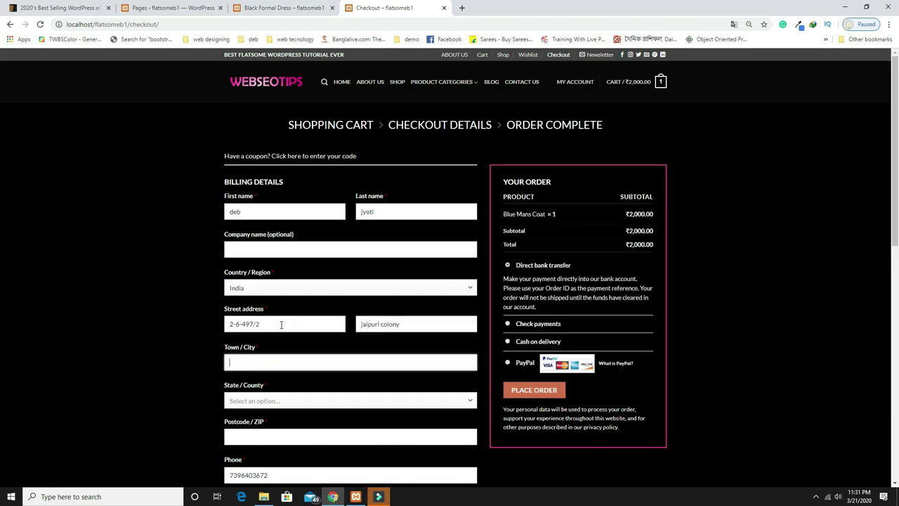
pyautogui.write('rabad')
pyautogui.press('Tab')
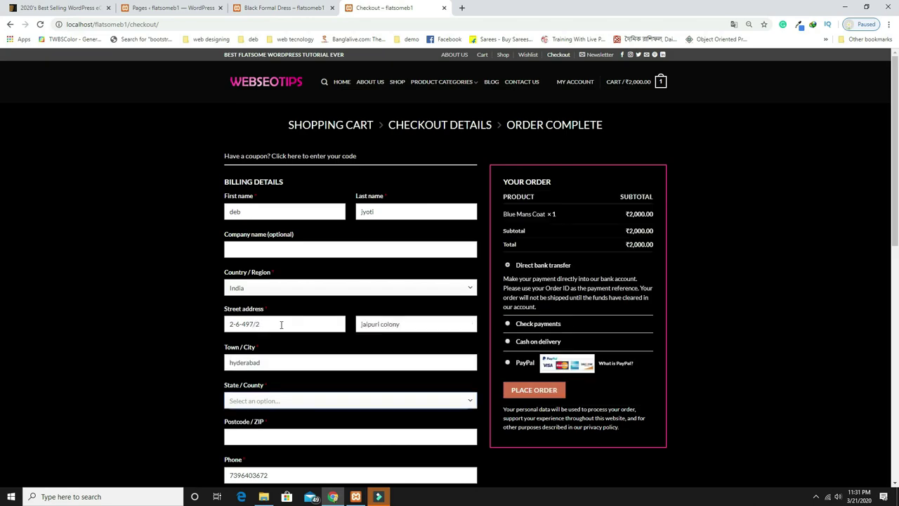
# Choose Telangana as the billing state and enter postcode 500068
pyautogui.click(285, 400)
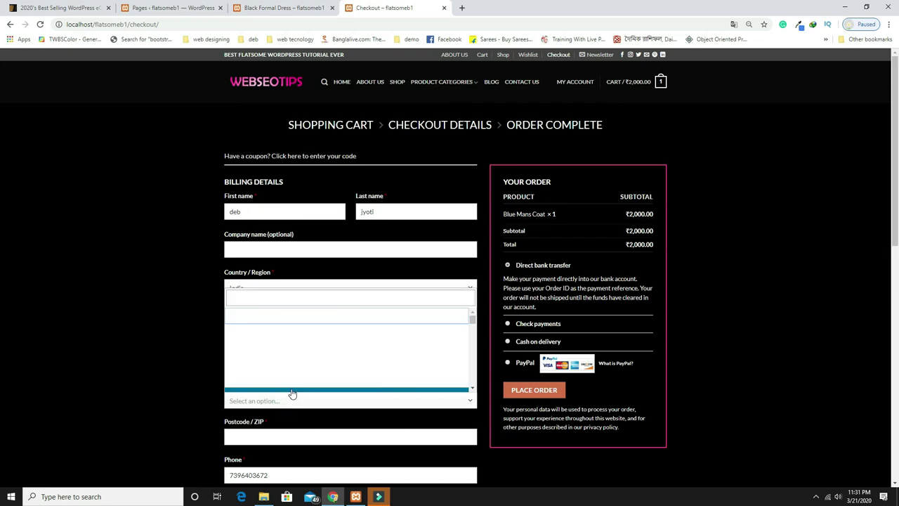
pyautogui.write('te')
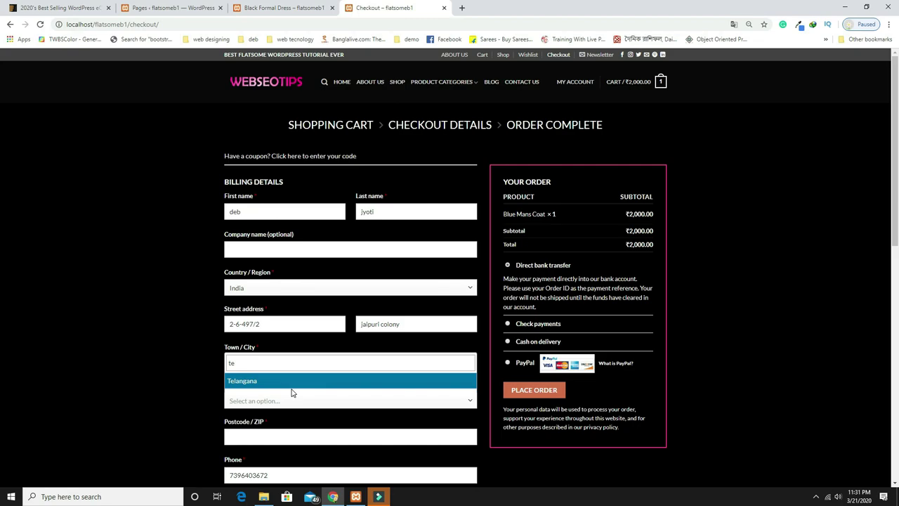
pyautogui.click(282, 381)
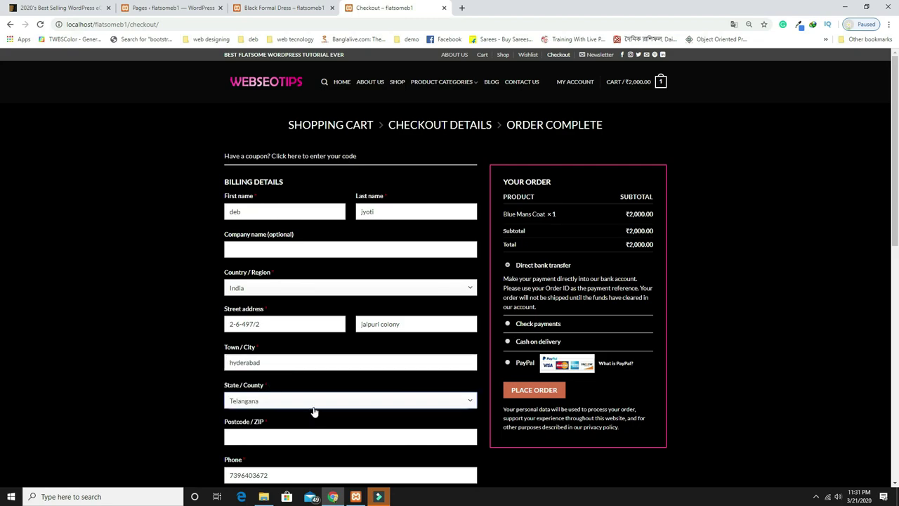
pyautogui.scroll(-2, 281, 408)
pyautogui.click(260, 341)
pyautogui.write('500068')
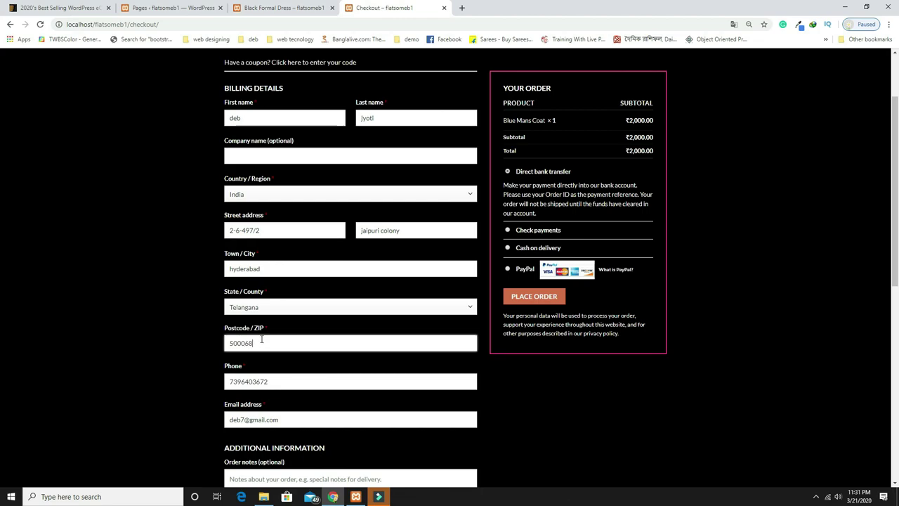
pyautogui.scroll(-2, 270, 386)
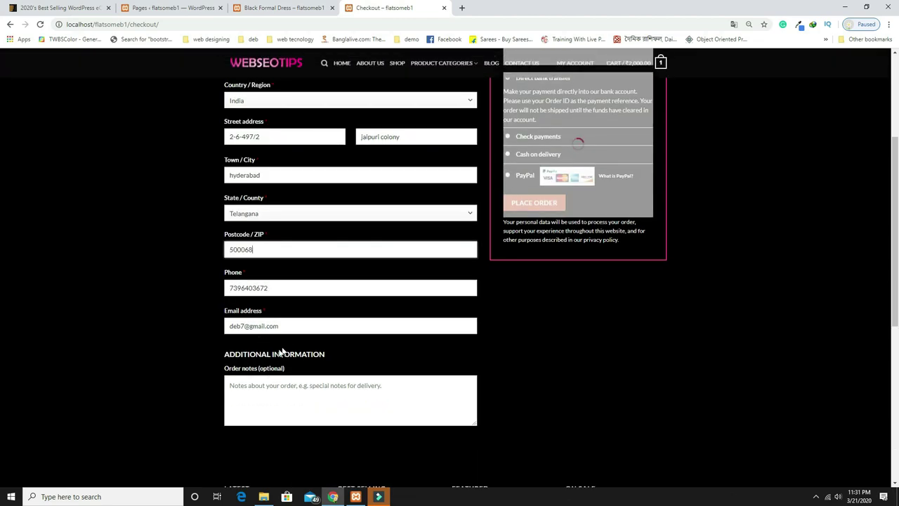
pyautogui.scroll(-3, 309, 397)
pyautogui.scroll(5, 309, 402)
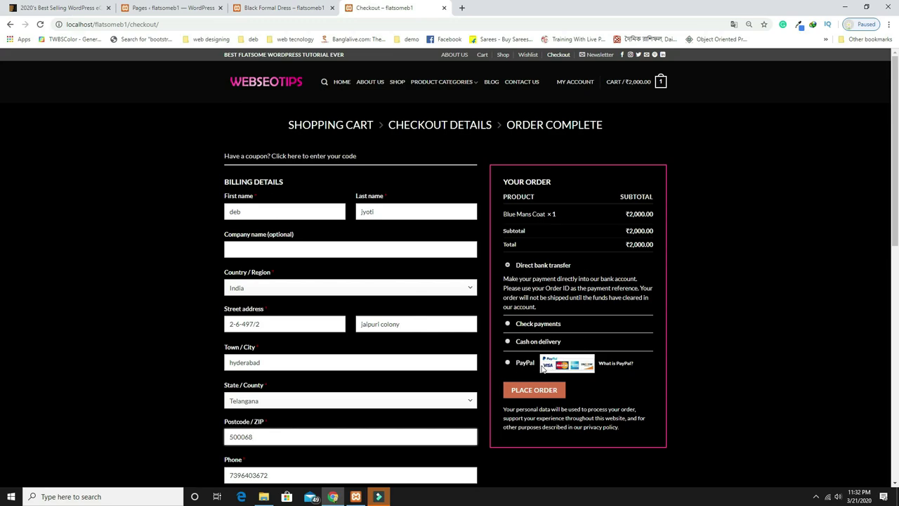
# Place the order with cash on delivery and view it under My Account's Orders
pyautogui.click(510, 341)
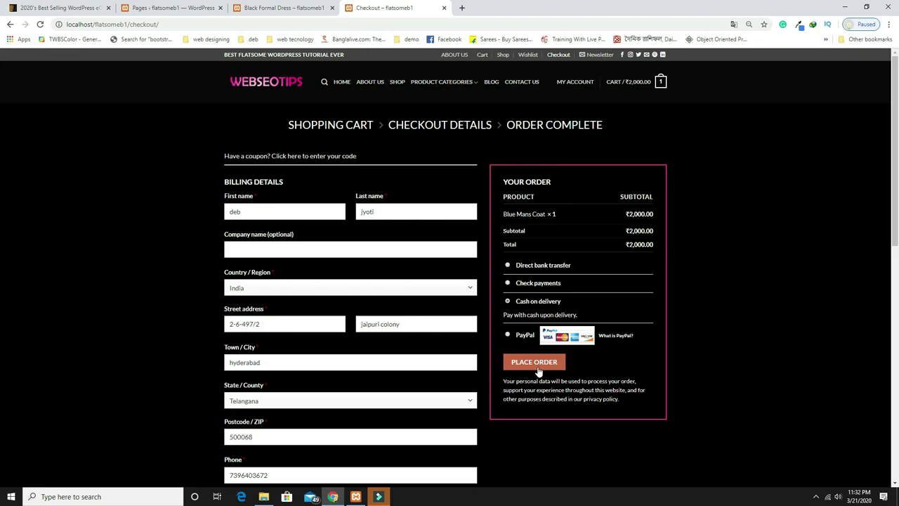
pyautogui.click(539, 371)
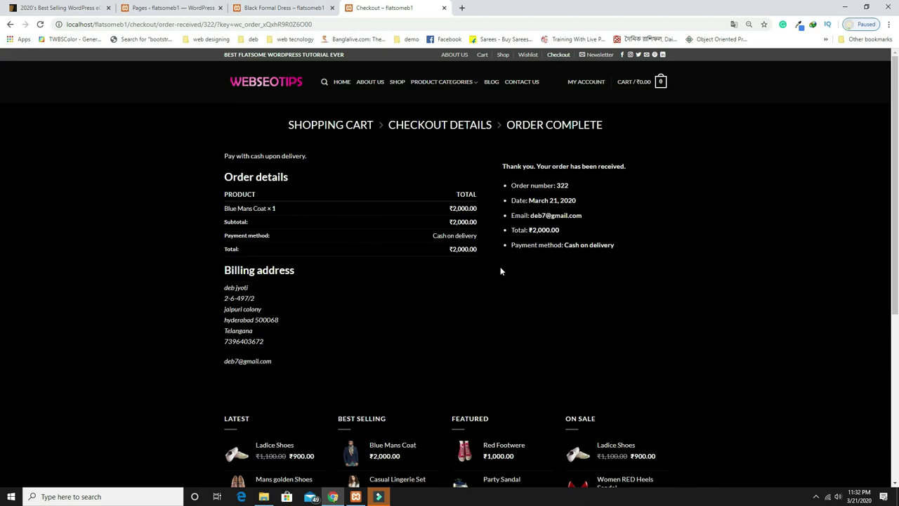
pyautogui.moveTo(596, 87)
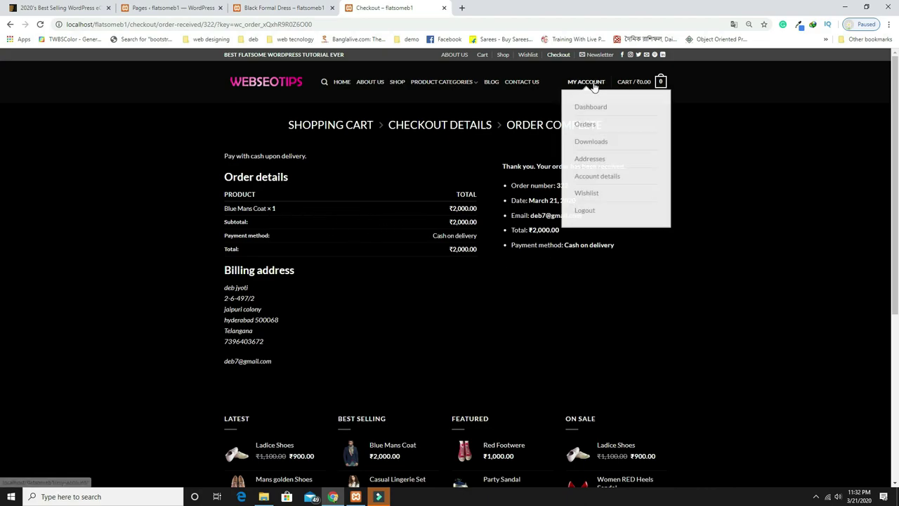
pyautogui.click(586, 127)
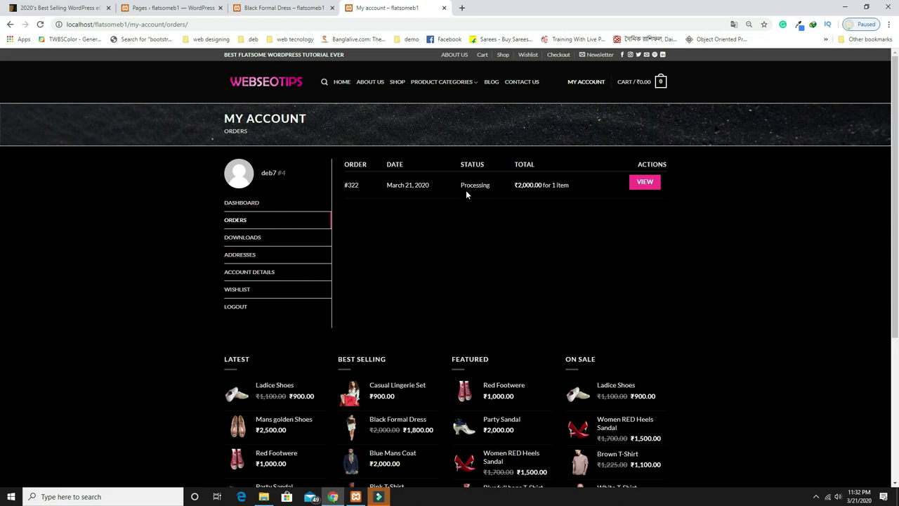
# Log out of the customer account, sign in as admin, and show the About WordPress page
pyautogui.moveTo(591, 85)
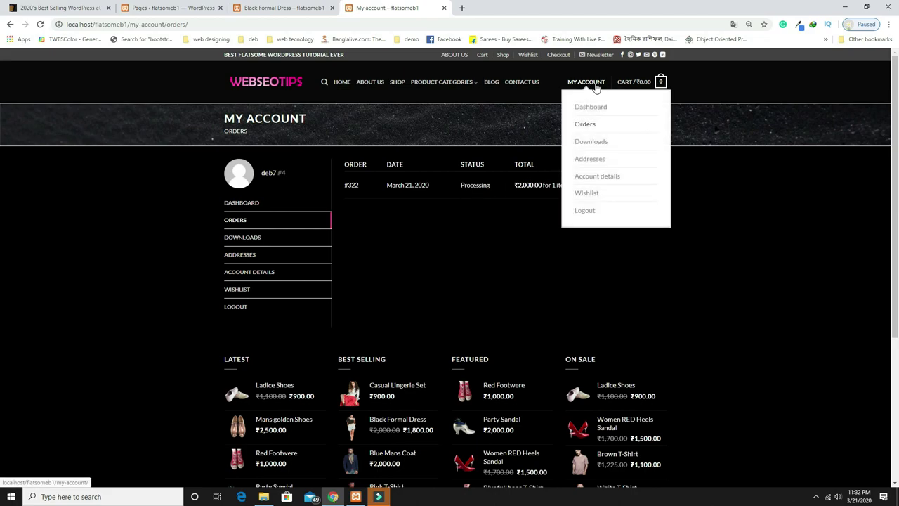
pyautogui.click(586, 211)
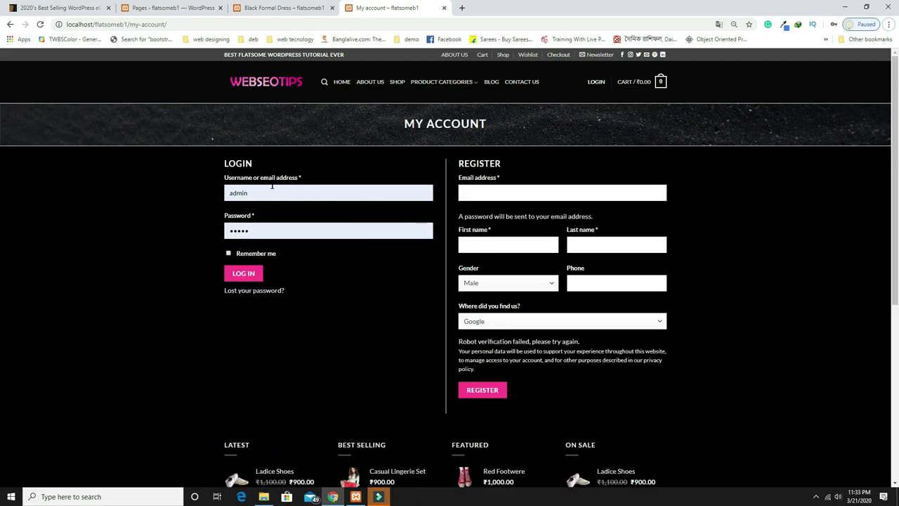
pyautogui.click(246, 274)
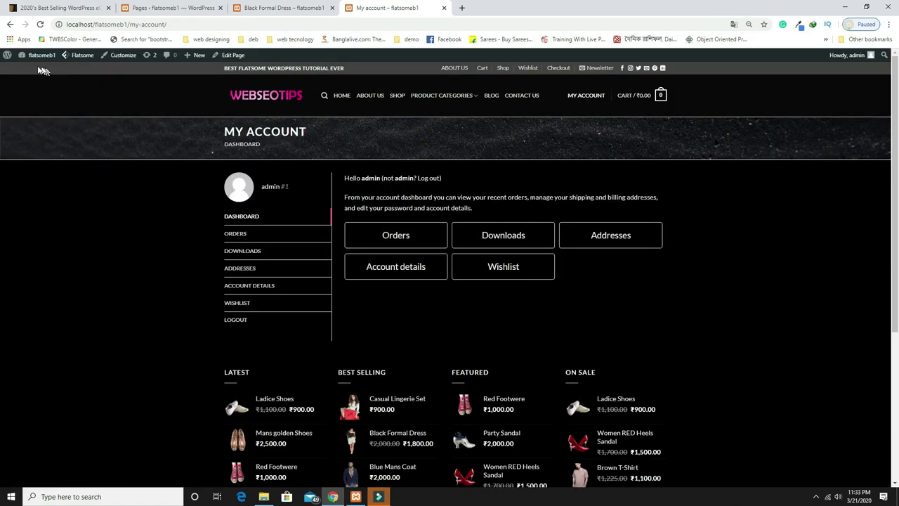
pyautogui.moveTo(7, 59)
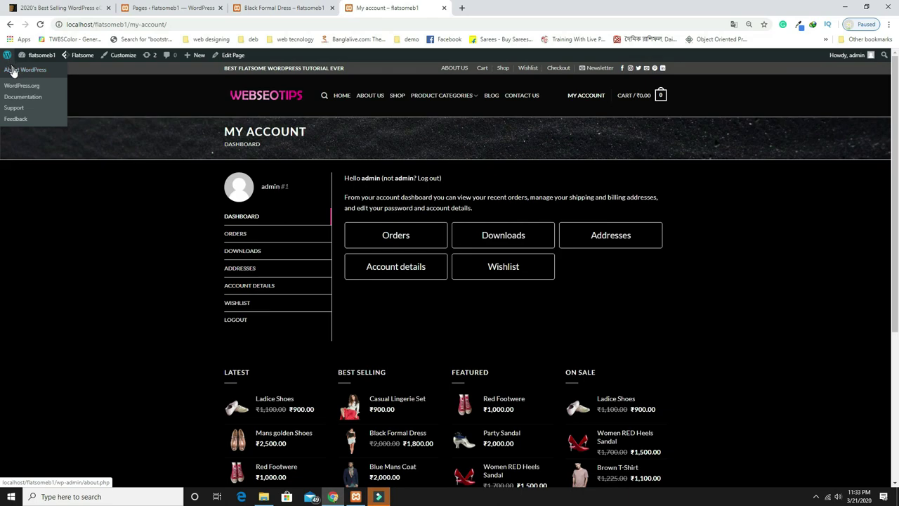
pyautogui.click(14, 64)
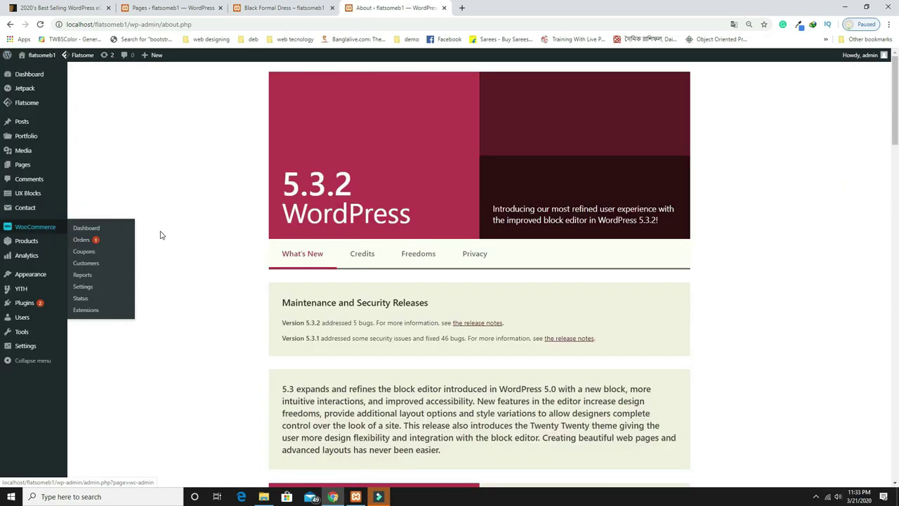
# Open the newest Processing order from WooCommerce Orders and review its Blue Mans Coat details
pyautogui.moveTo(38, 235)
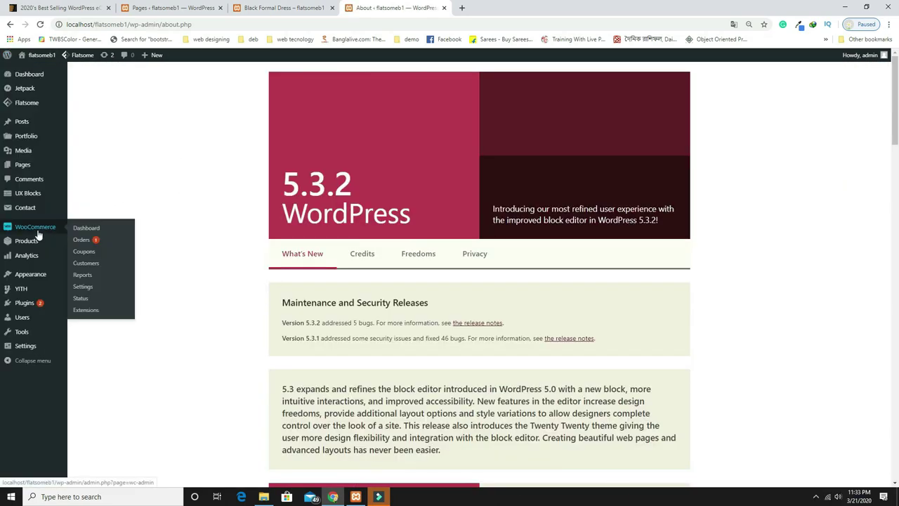
pyautogui.click(81, 242)
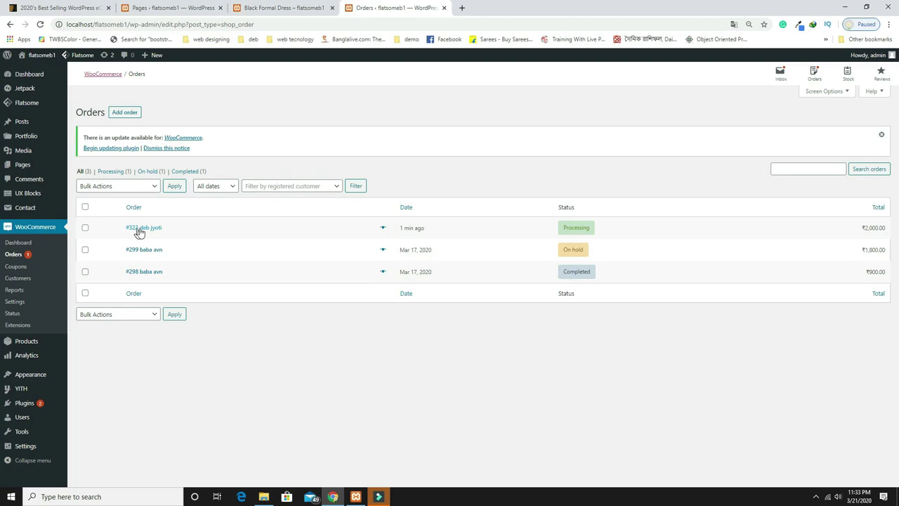
pyautogui.click(146, 232)
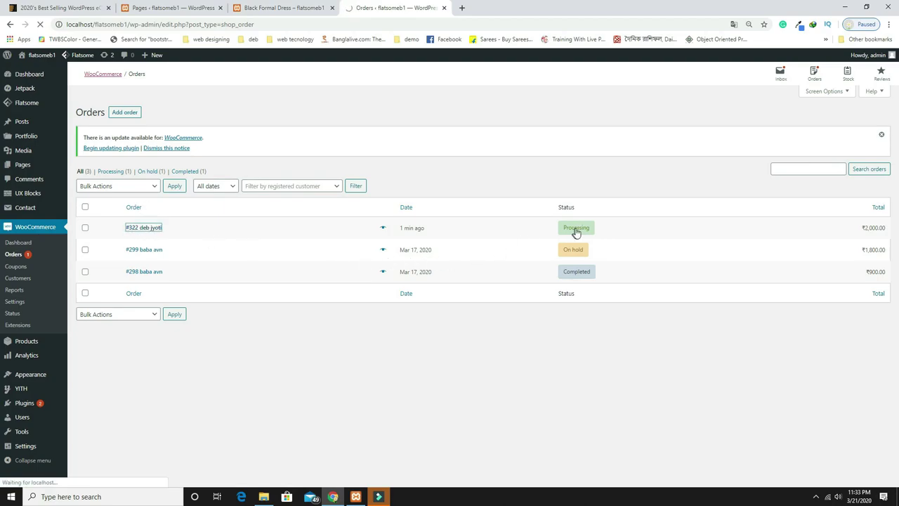
pyautogui.moveTo(556, 233)
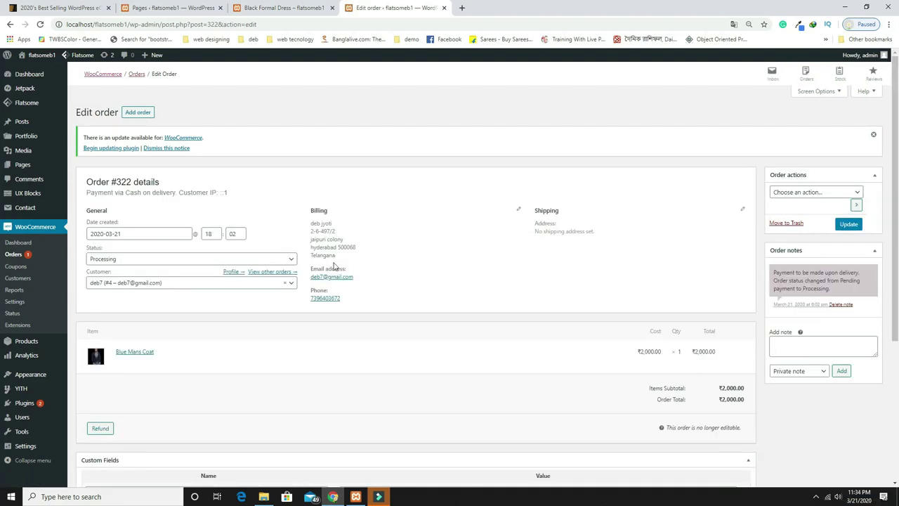
pyautogui.scroll(-2, 280, 245)
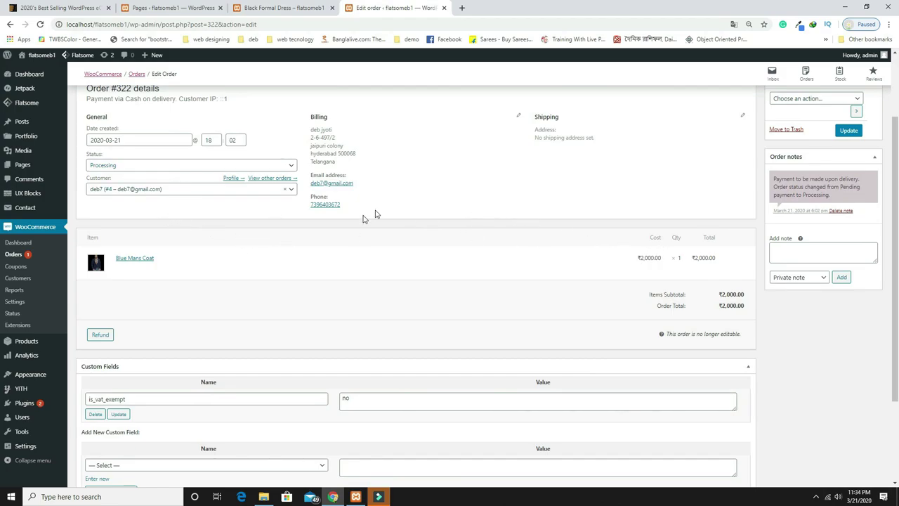
pyautogui.scroll(-2, 328, 259)
pyautogui.scroll(1, 630, 259)
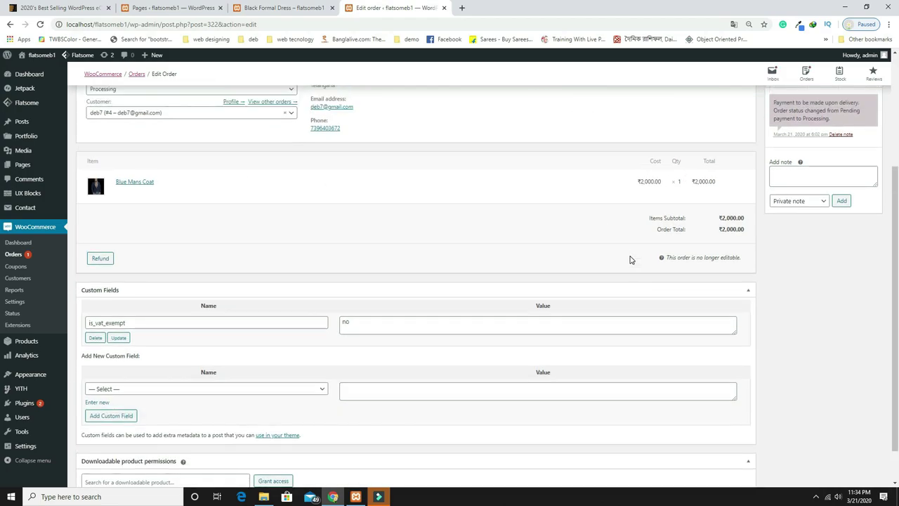
pyautogui.scroll(3, 585, 293)
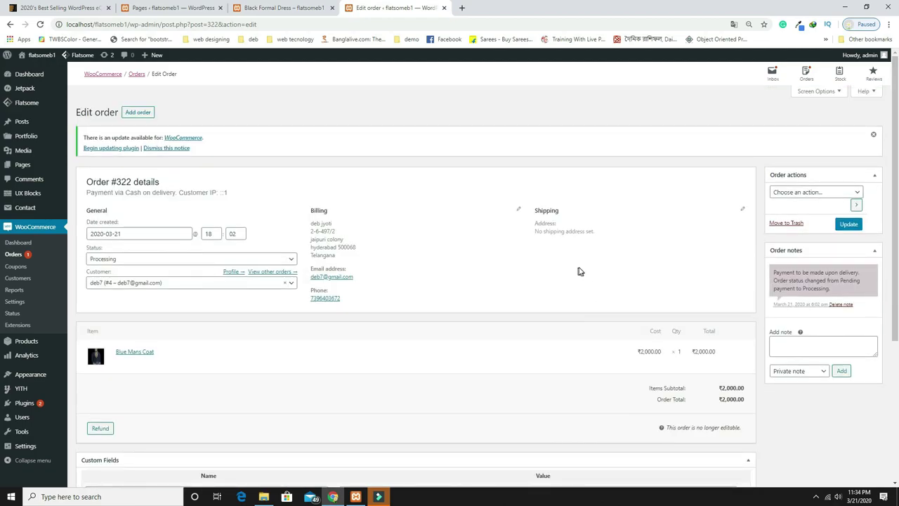
# Set the Blue Mans Coat order's status to Completed and save it with Update
pyautogui.click(833, 199)
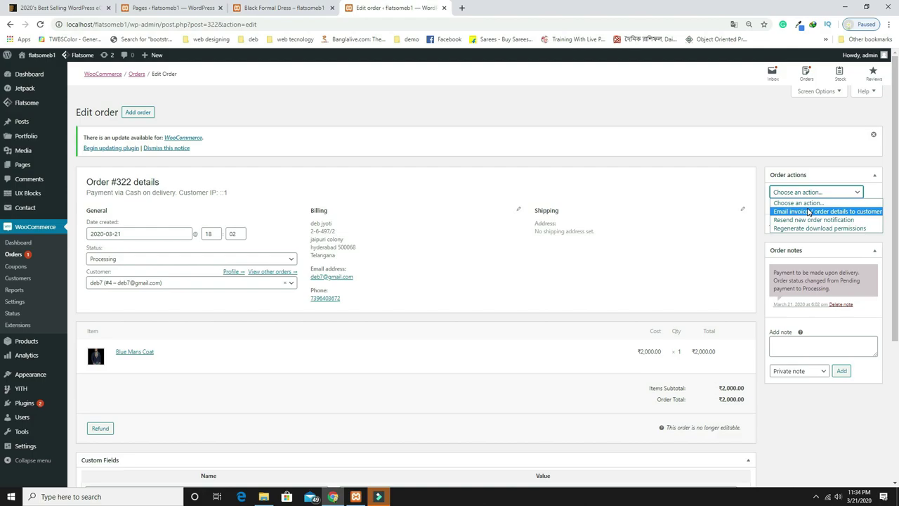
pyautogui.click(700, 164)
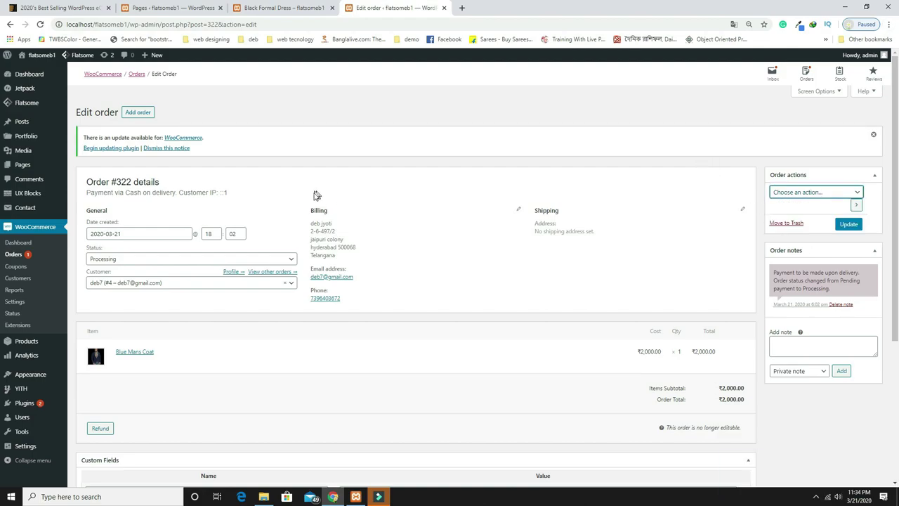
pyautogui.click(284, 260)
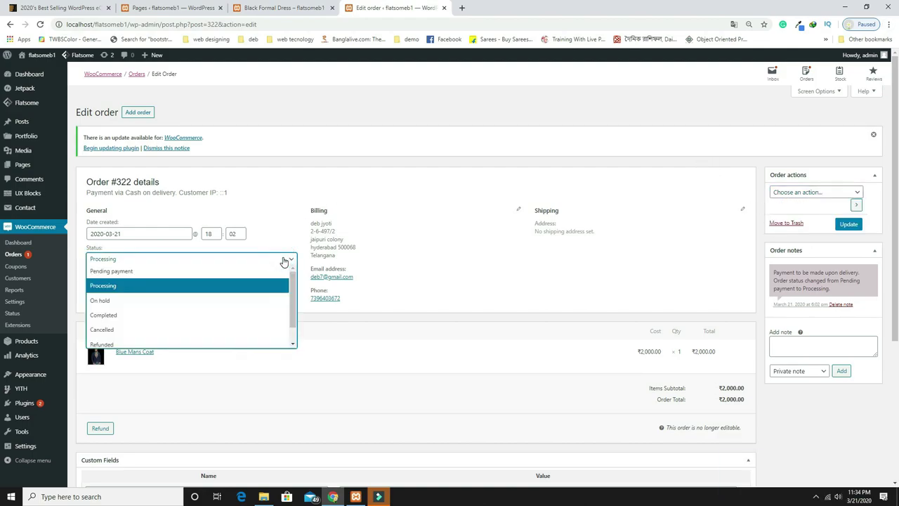
pyautogui.click(254, 315)
pyautogui.click(182, 259)
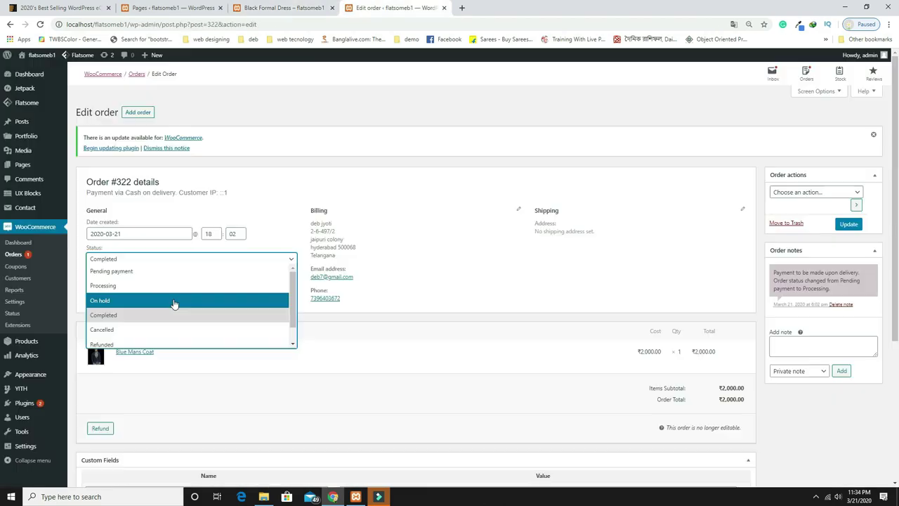
pyautogui.click(349, 196)
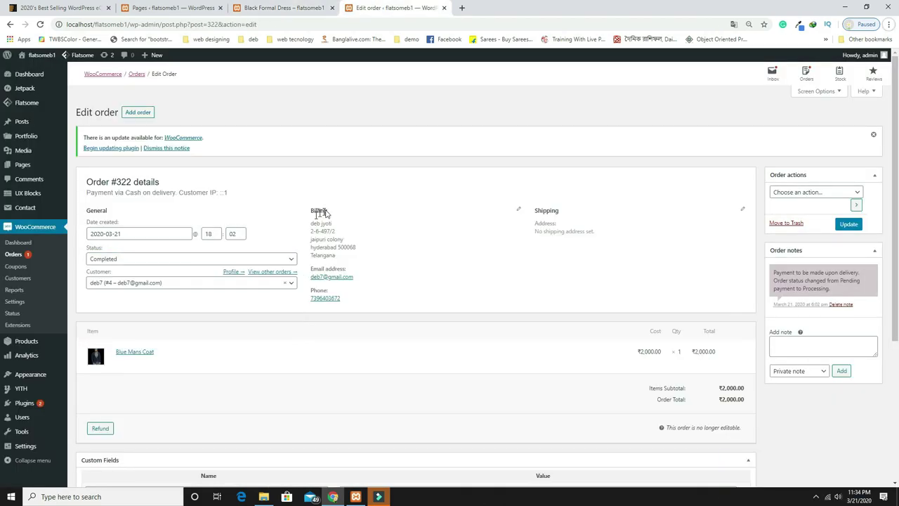
pyautogui.click(287, 260)
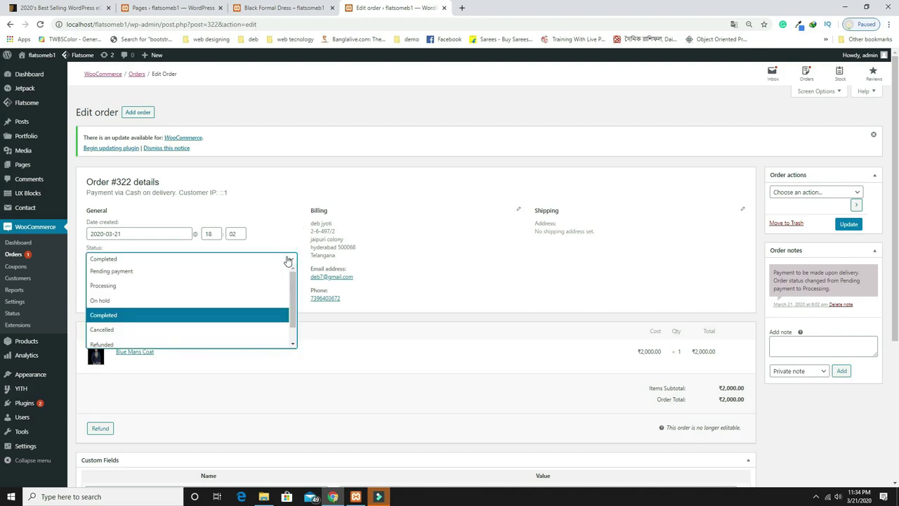
pyautogui.click(237, 306)
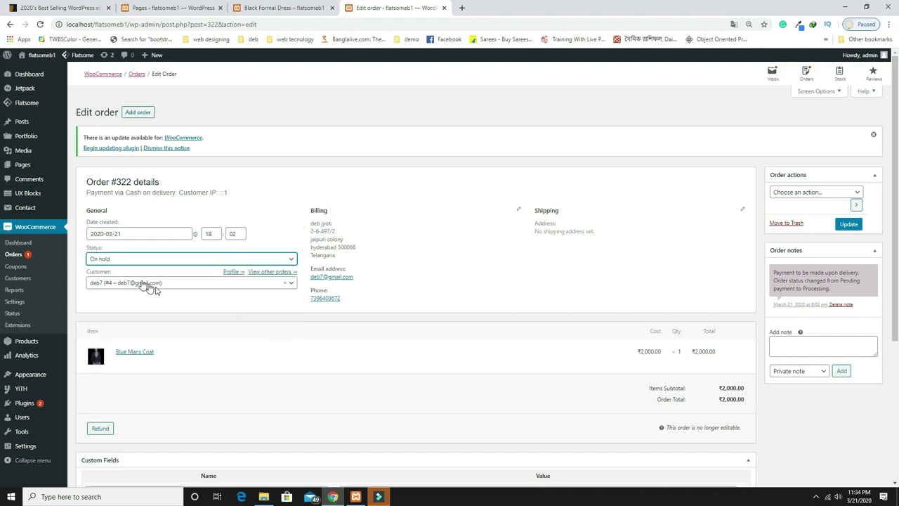
pyautogui.click(120, 262)
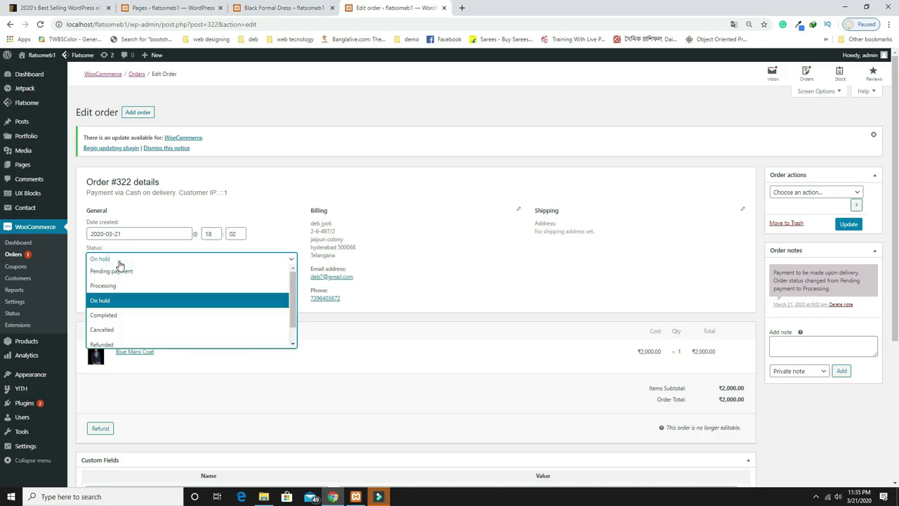
pyautogui.scroll(-1, 122, 321)
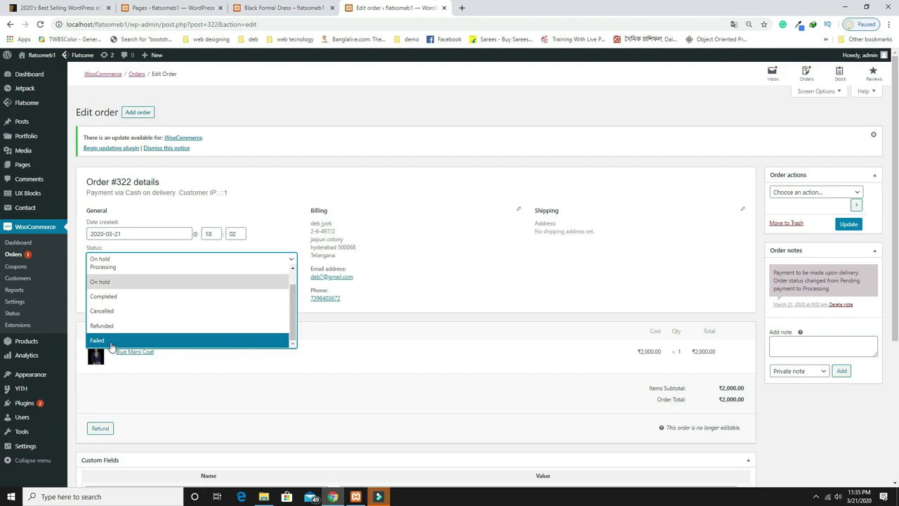
pyautogui.click(117, 302)
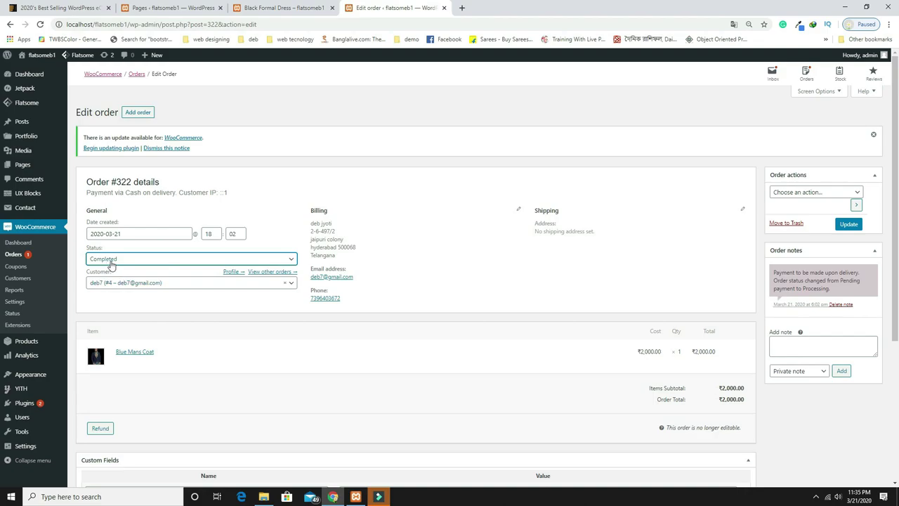
pyautogui.click(847, 225)
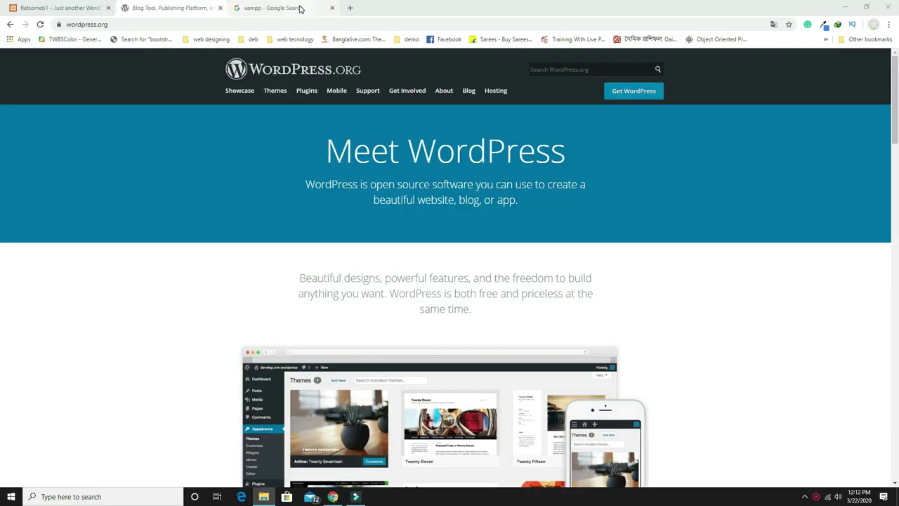
# Go to the Get WordPress page and scroll to the WordPress 5.3.2 download
pyautogui.click(623, 94)
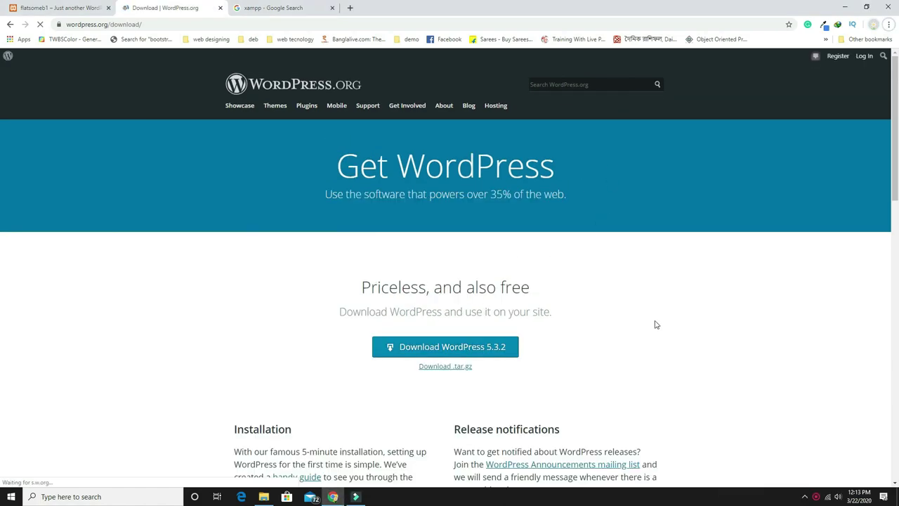
pyautogui.scroll(-2, 651, 324)
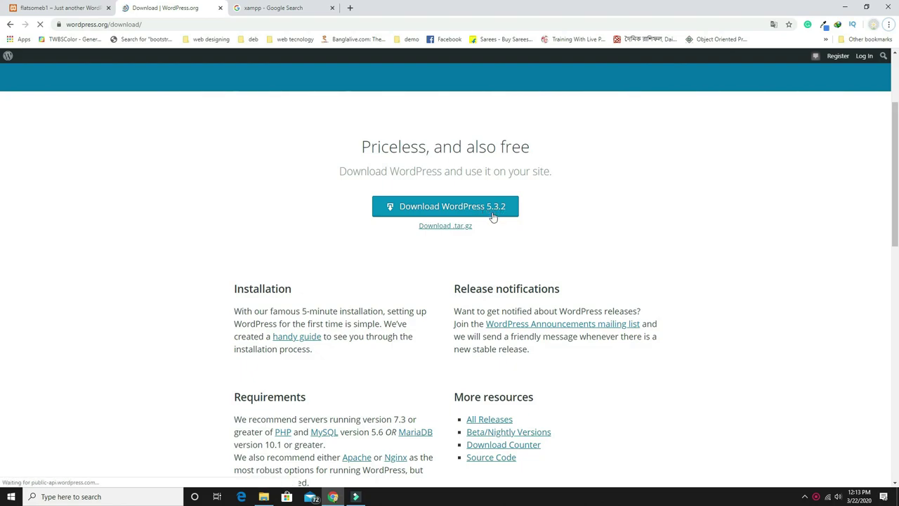
# Dismiss the WinRAR reminder, confirm wordpress.zip holds the wordpress folder, and close the archive
pyautogui.press('Escape')
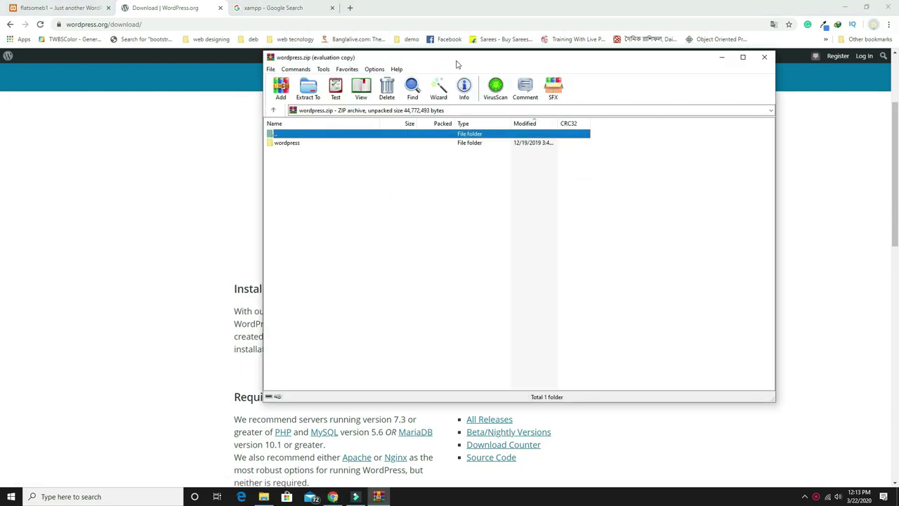
pyautogui.moveTo(450, 64); pyautogui.dragTo(414, 122)
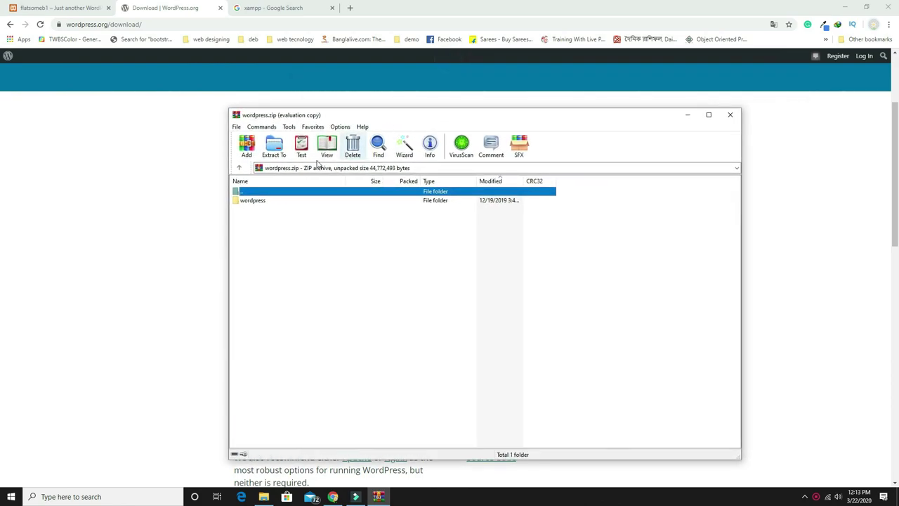
pyautogui.moveTo(339, 116); pyautogui.dragTo(322, 108)
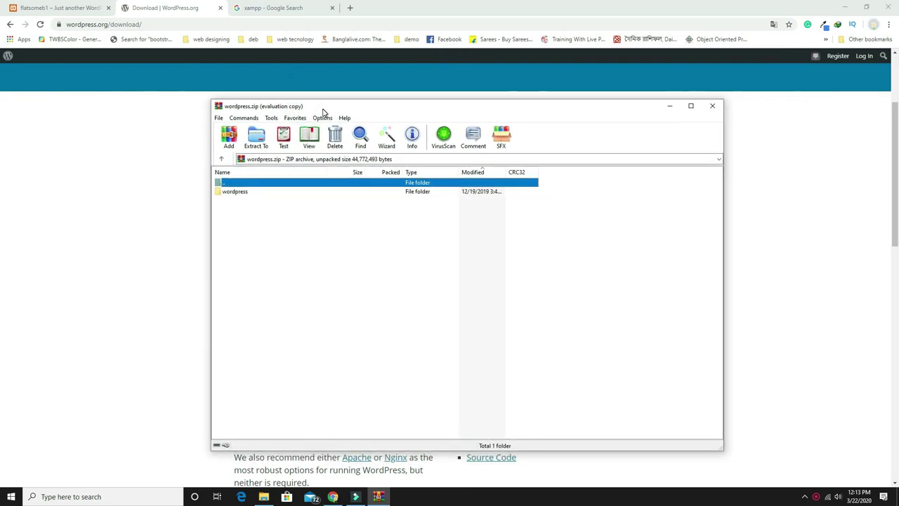
pyautogui.click(240, 196)
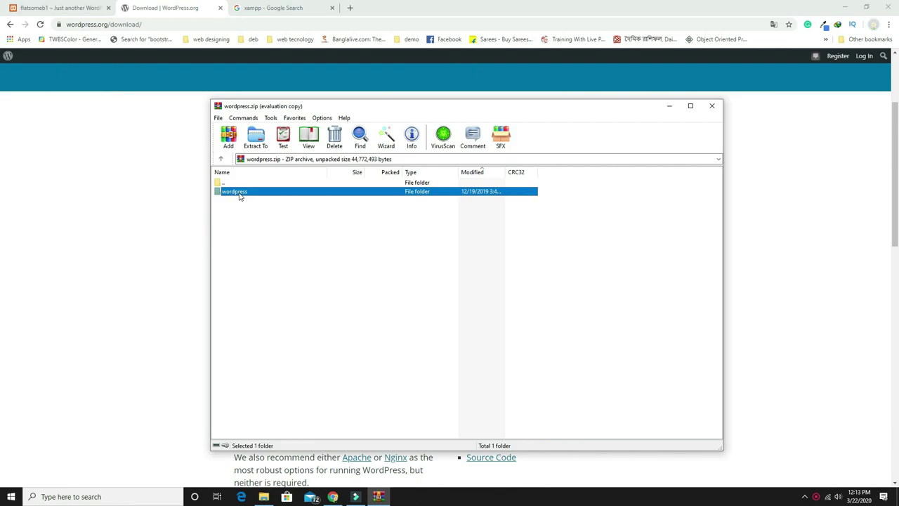
pyautogui.click(711, 105)
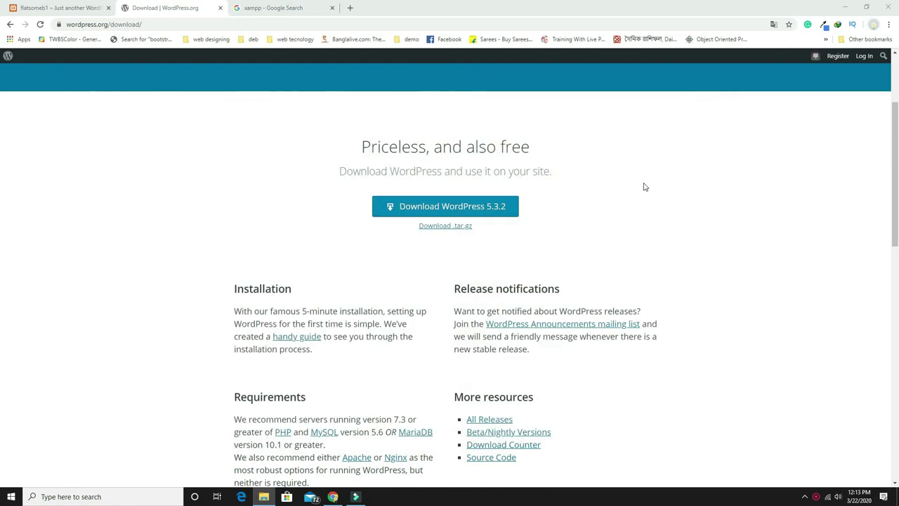
# Open the 'XAMPP Installers and Downloads for Apache Friends' result from the xampp search tab
pyautogui.click(281, 8)
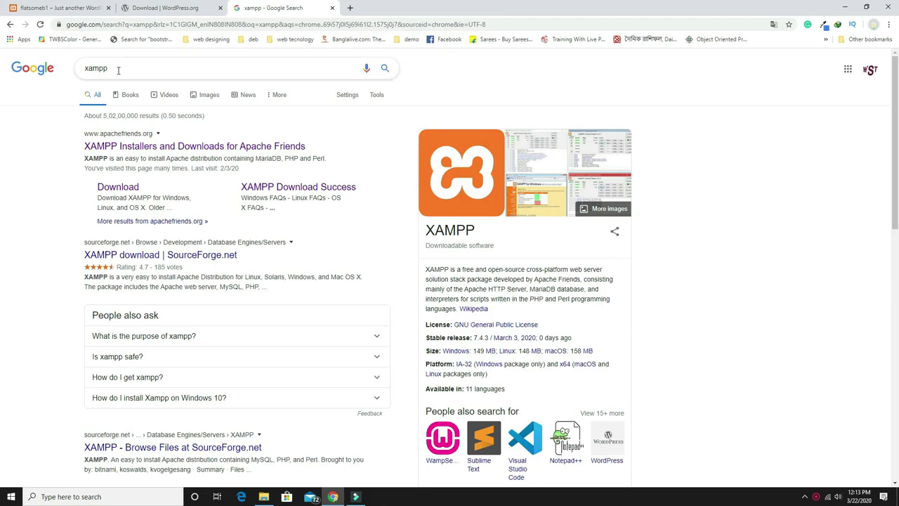
pyautogui.click(167, 149)
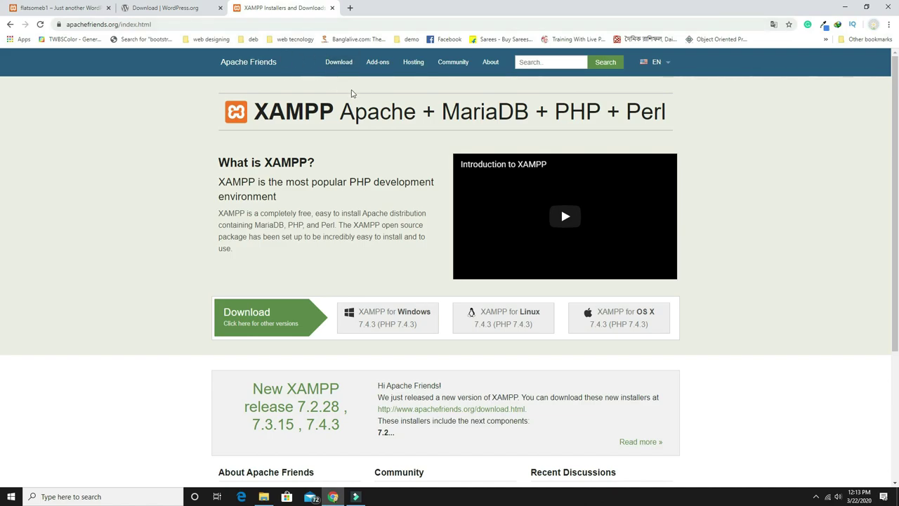
# Open the XAMPP Download page and browse versions 7.2.28, 7.3.15 and 7.4.3
pyautogui.click(341, 65)
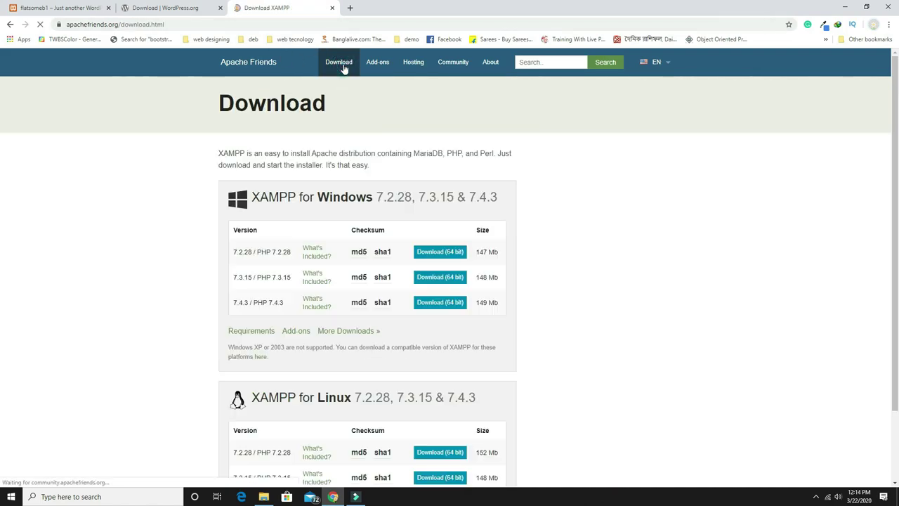
pyautogui.scroll(-1, 235, 129)
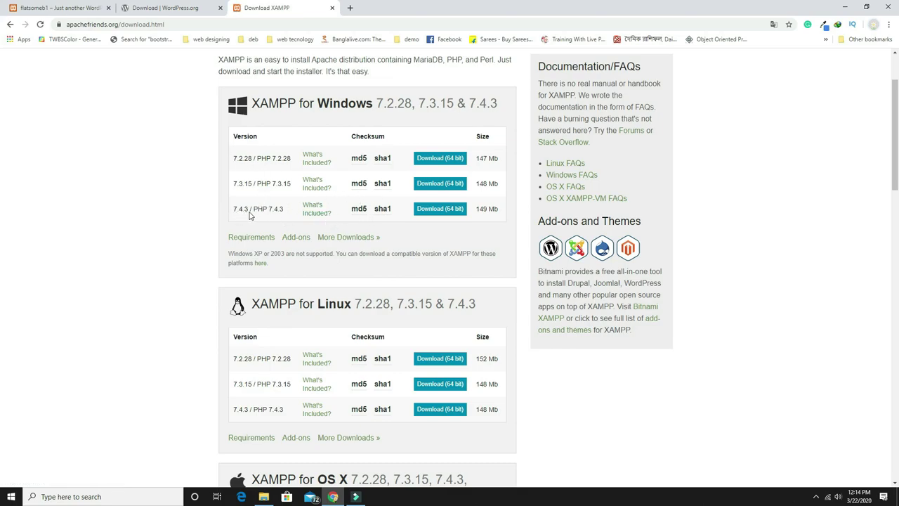
pyautogui.scroll(-1, 255, 174)
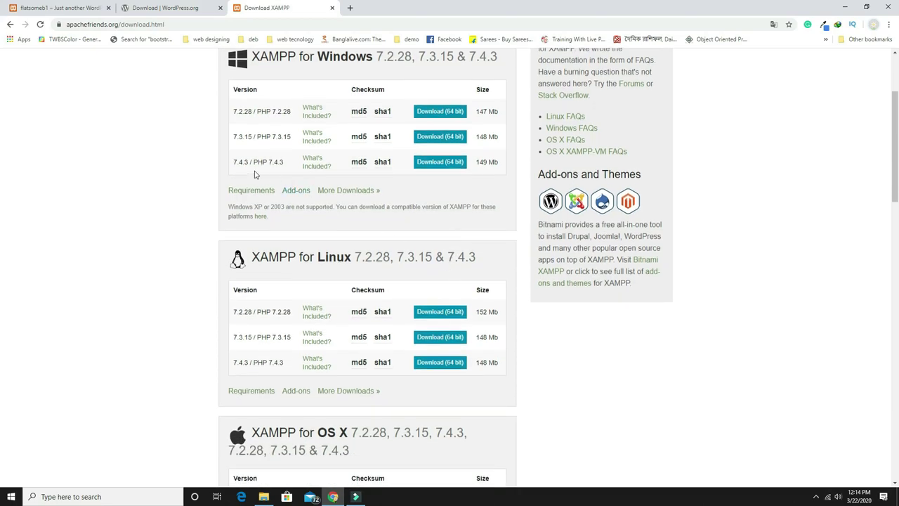
pyautogui.scroll(-3, 261, 158)
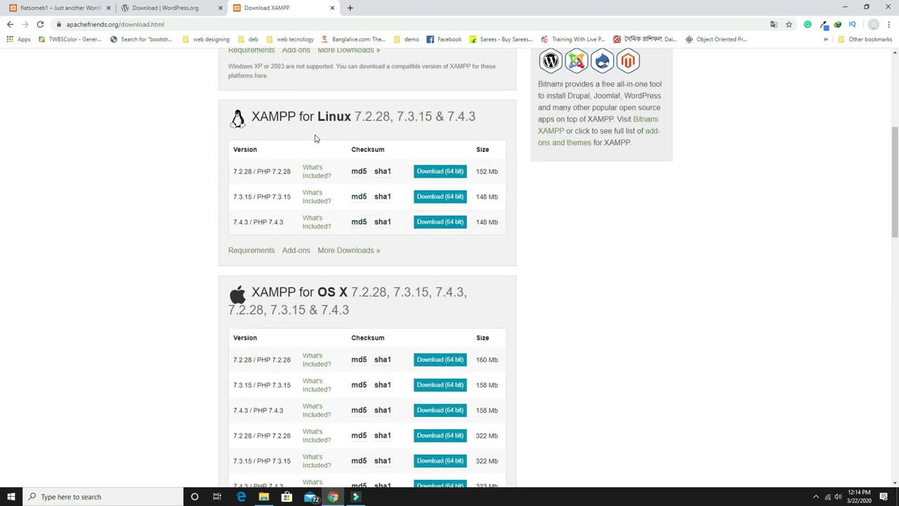
pyautogui.scroll(-4, 424, 242)
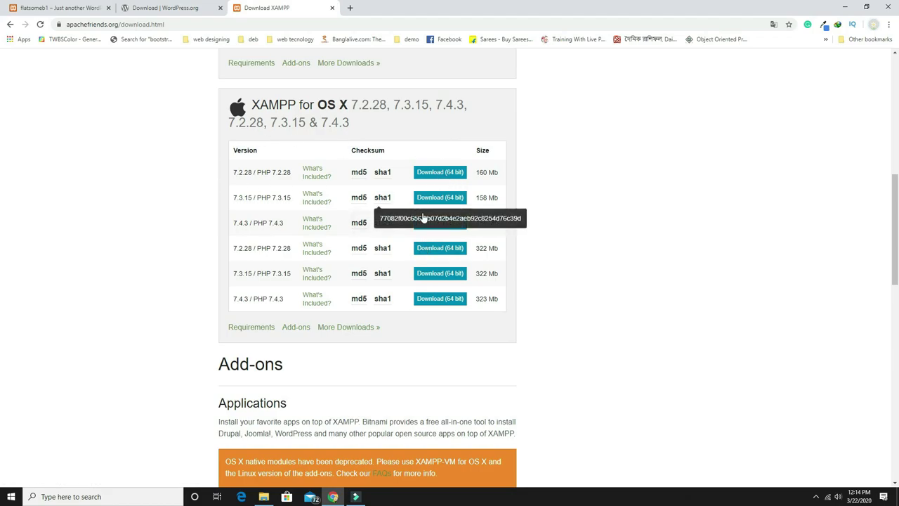
pyautogui.scroll(6, 509, 320)
pyautogui.scroll(4, 510, 320)
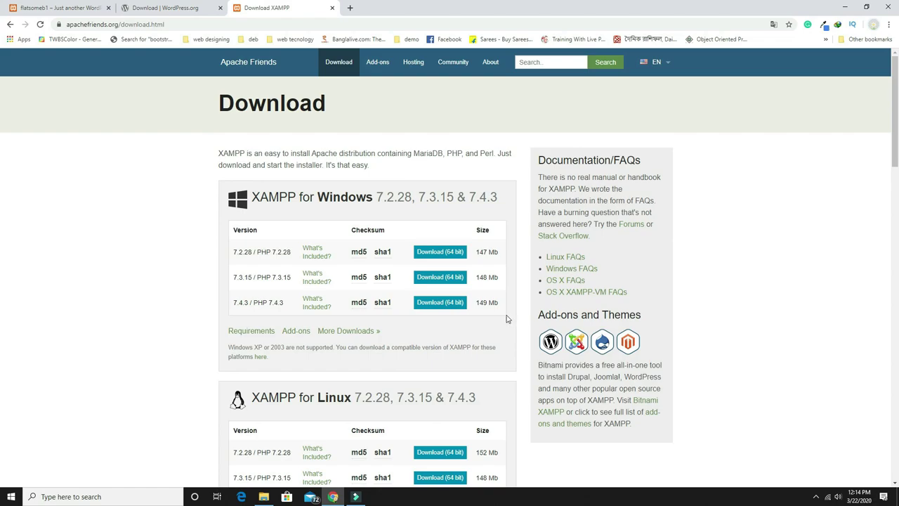
# Launch XAMPP Control Panel from the Windows search
pyautogui.click(77, 497)
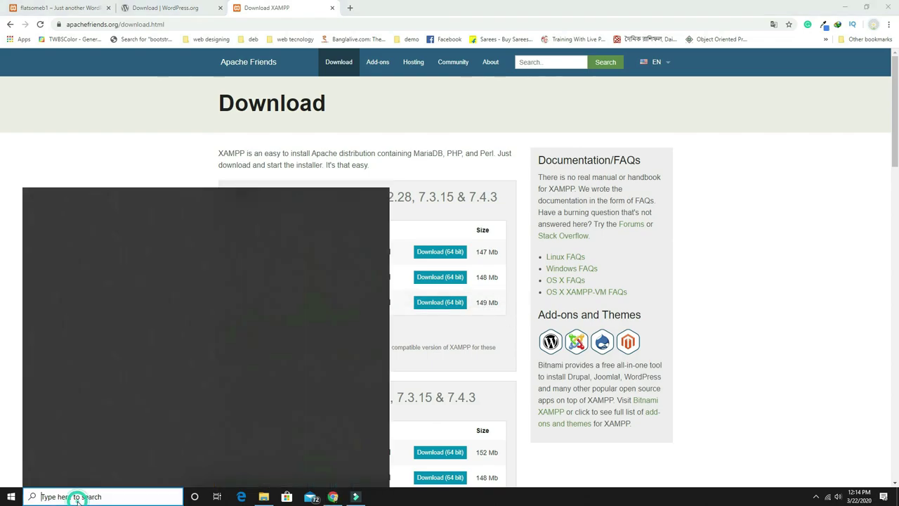
pyautogui.write('xa')
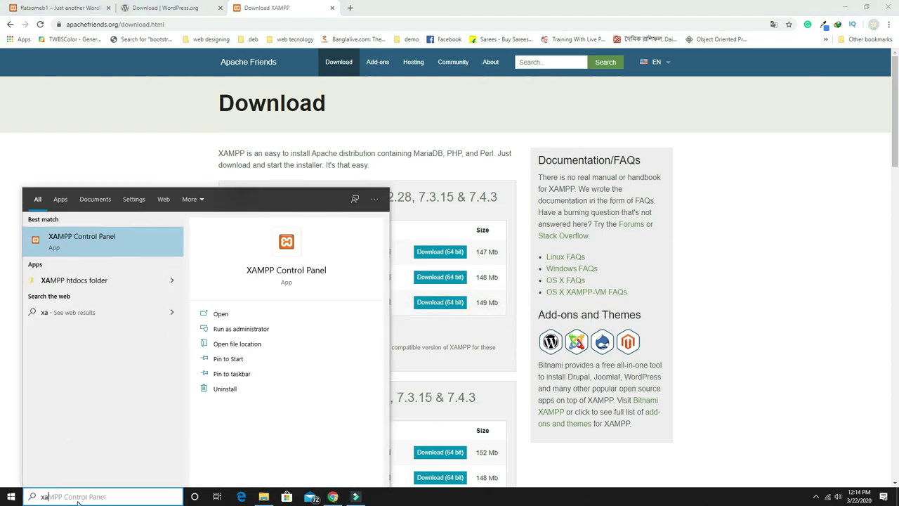
pyautogui.write('mpp')
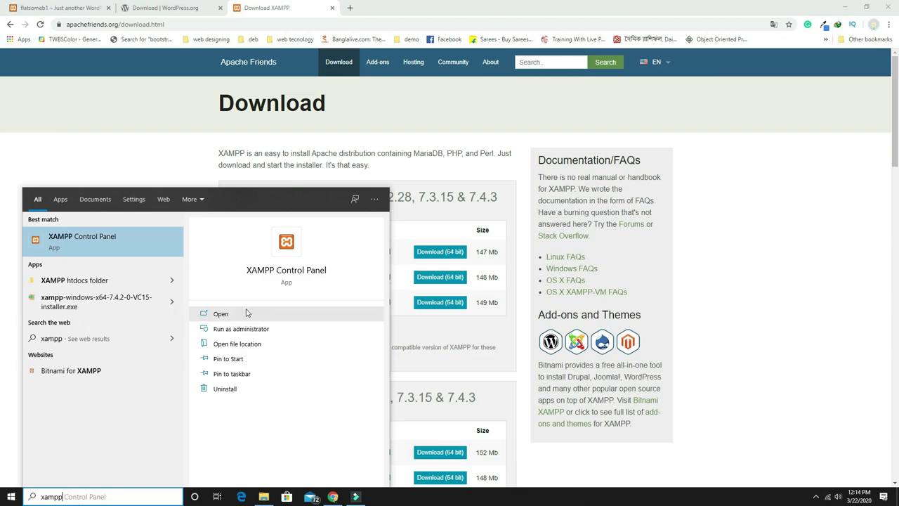
pyautogui.click(285, 246)
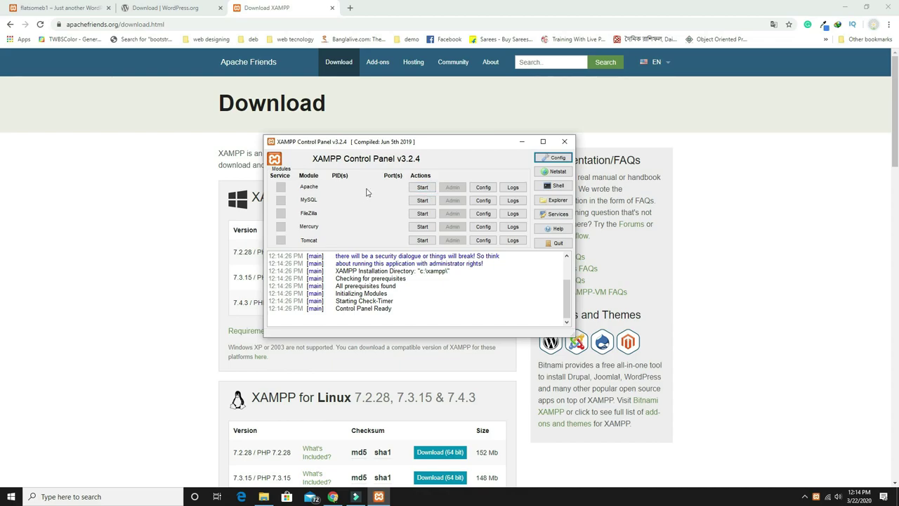
# Start Apache and MySQL, then minimize the control panel
pyautogui.click(422, 187)
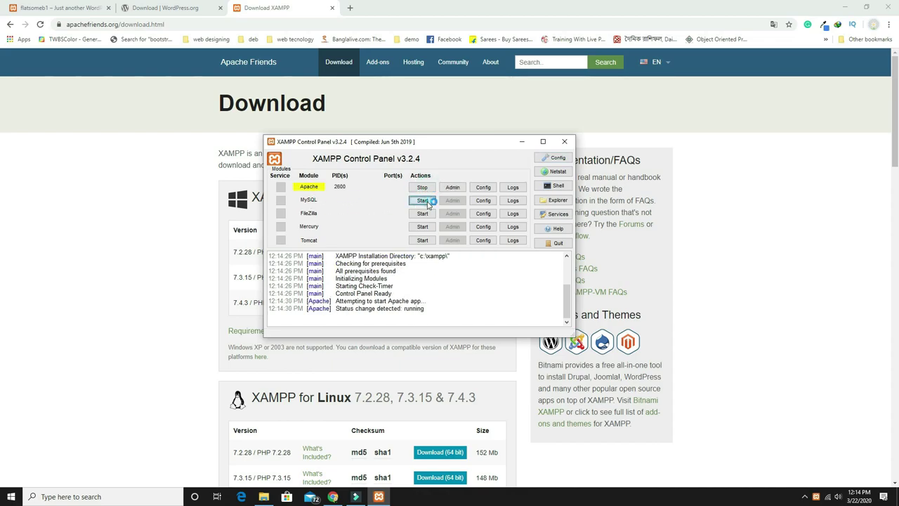
pyautogui.click(422, 200)
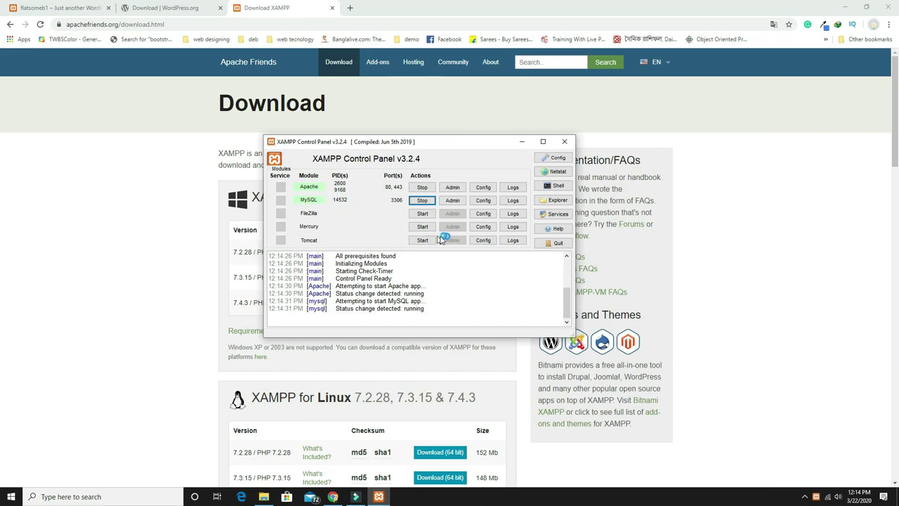
pyautogui.click(523, 143)
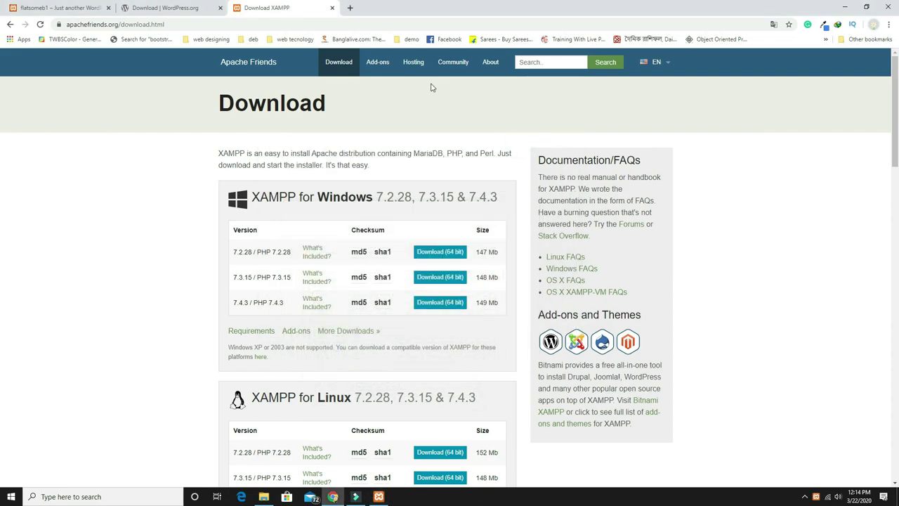
# Open phpMyAdmin from the localhost dashboard in a new browser tab
pyautogui.click(350, 8)
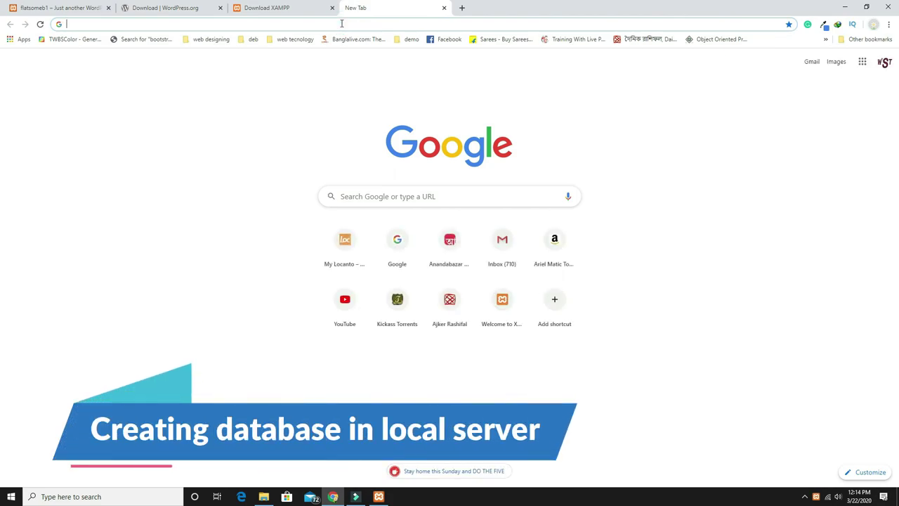
pyautogui.write('localhost')
pyautogui.press('Return')
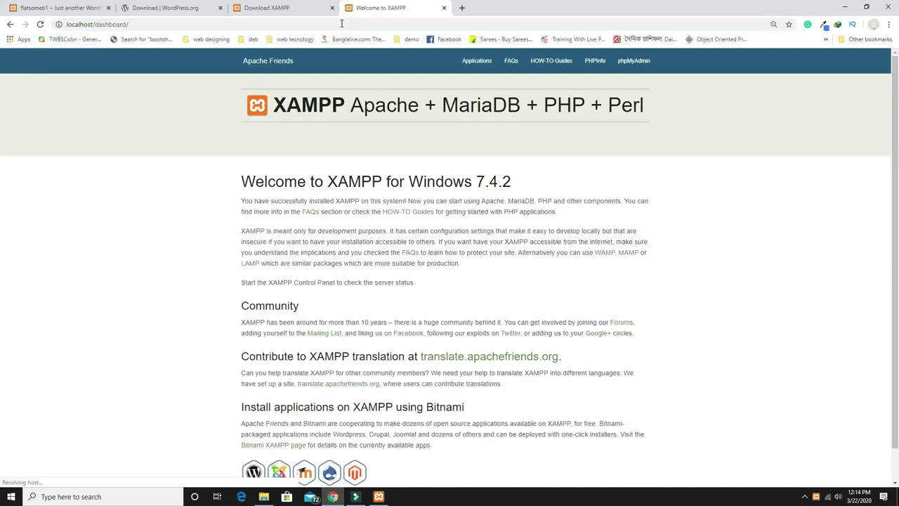
pyautogui.click(632, 64)
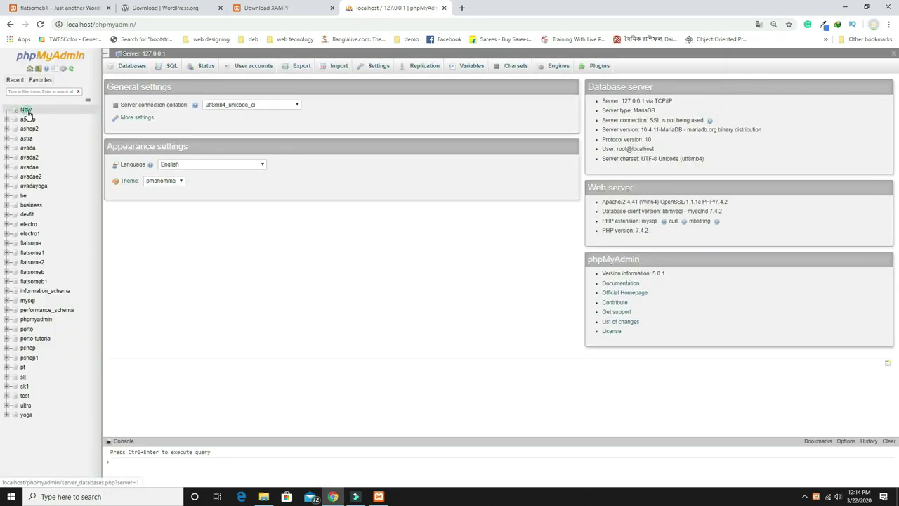
# Create a new database named flatsomeb2
pyautogui.click(26, 111)
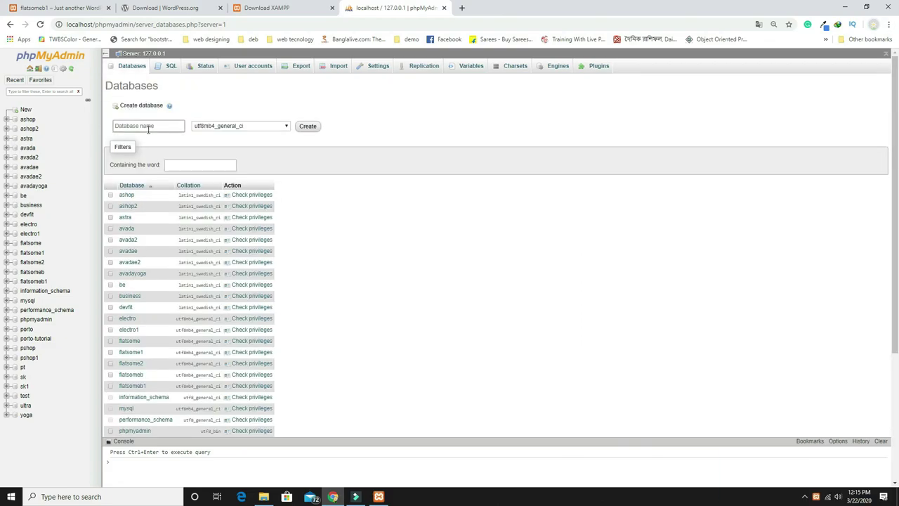
pyautogui.click(147, 126)
pyautogui.doubleClick(158, 127)
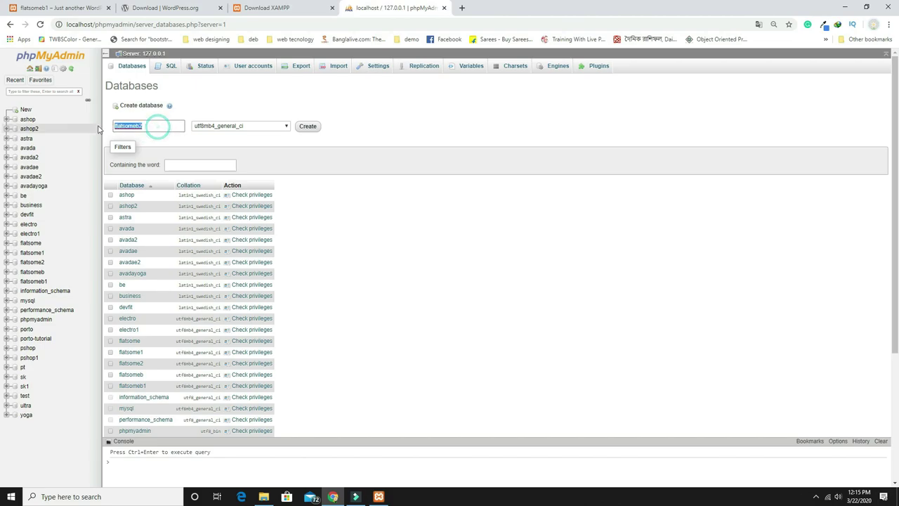
pyautogui.click(203, 105)
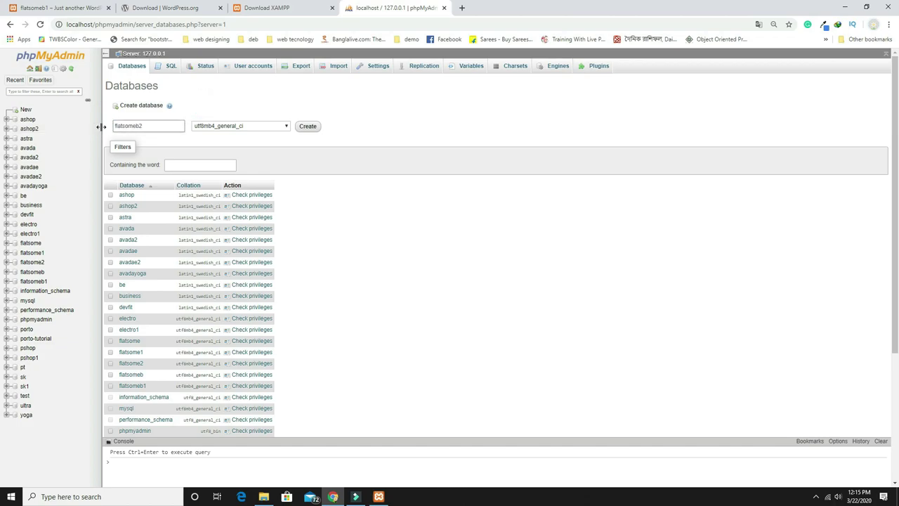
pyautogui.click(306, 130)
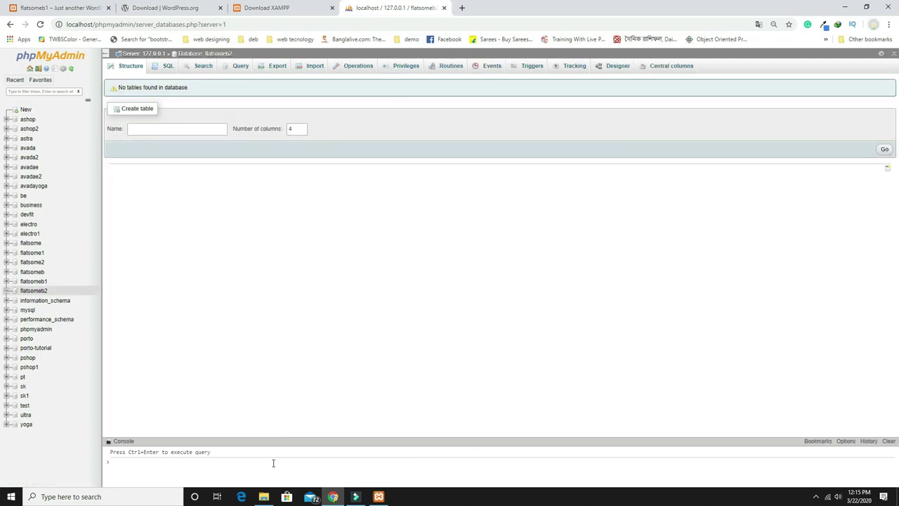
# Open the C:\xampp\htdocs folder in File Explorer
pyautogui.click(263, 496)
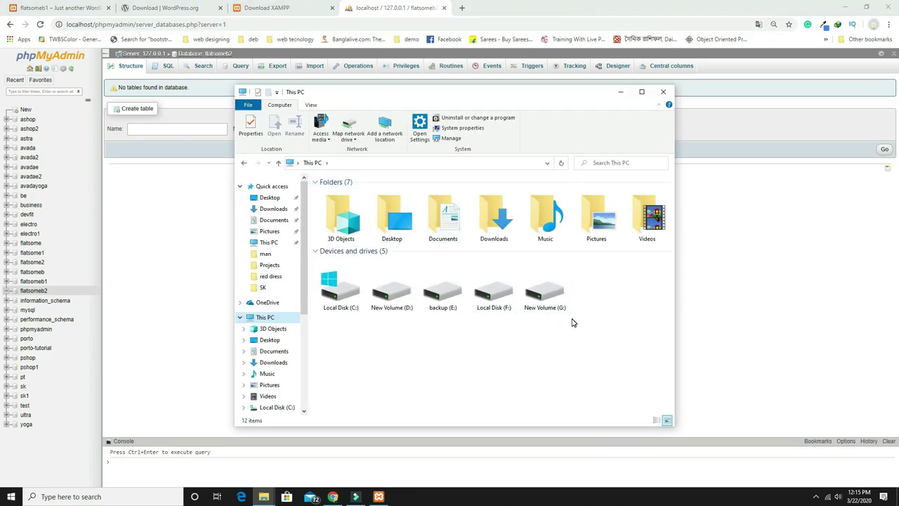
pyautogui.doubleClick(354, 309)
pyautogui.click(348, 302)
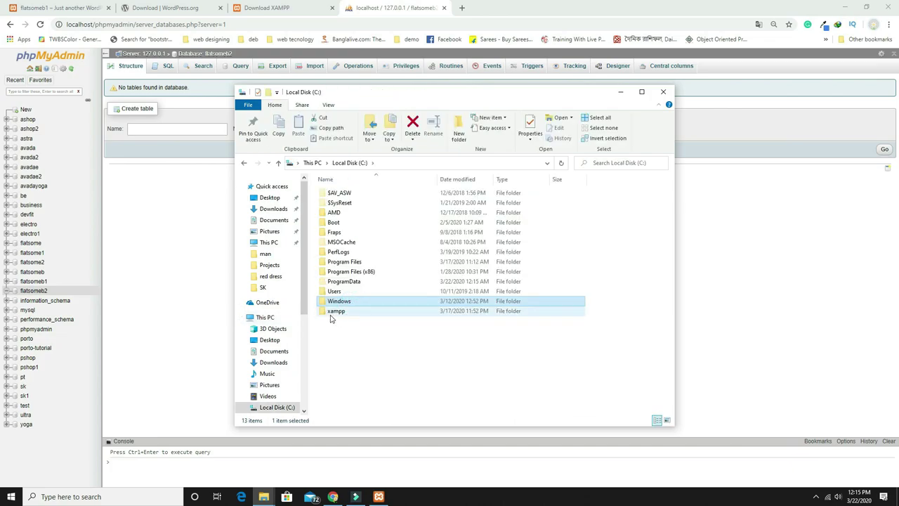
pyautogui.doubleClick(337, 314)
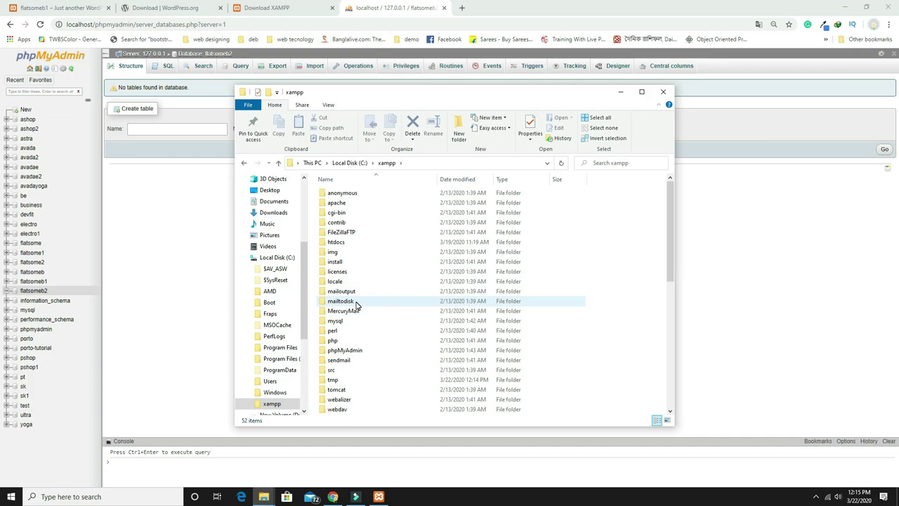
pyautogui.click(338, 244)
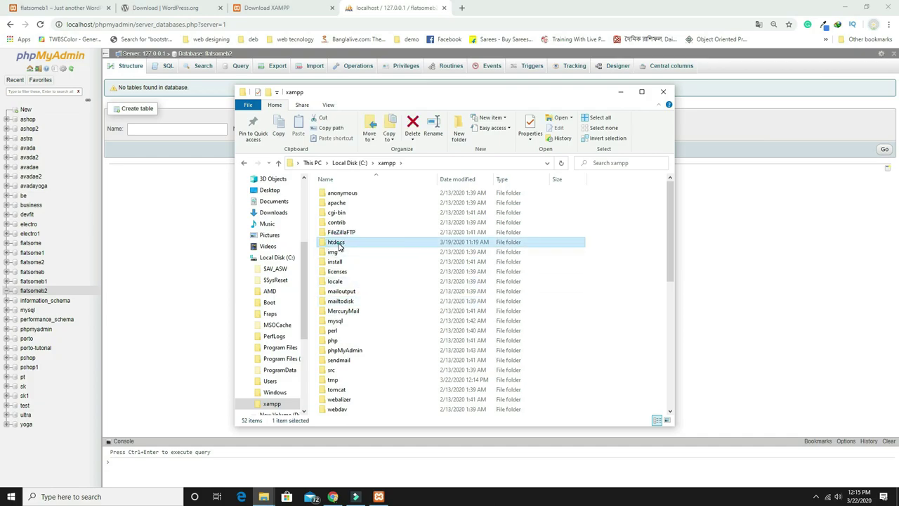
pyautogui.doubleClick(337, 242)
# Extract the wordpress folder into htdocs, rename it flatsomeb2, and open its wp-content\themes folder
pyautogui.moveTo(415, 112); pyautogui.dragTo(623, 86)
pyautogui.moveTo(444, 169); pyautogui.dragTo(314, 264)
pyautogui.click(342, 410)
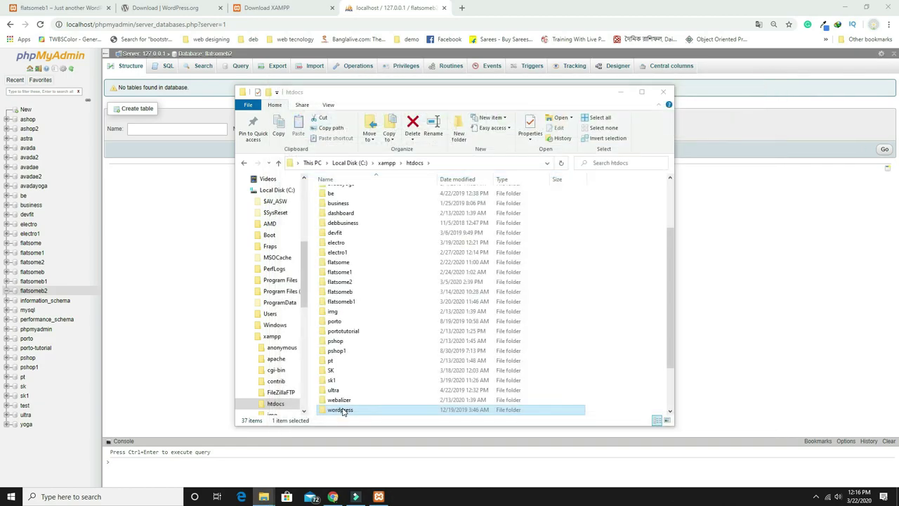
pyautogui.click(434, 128)
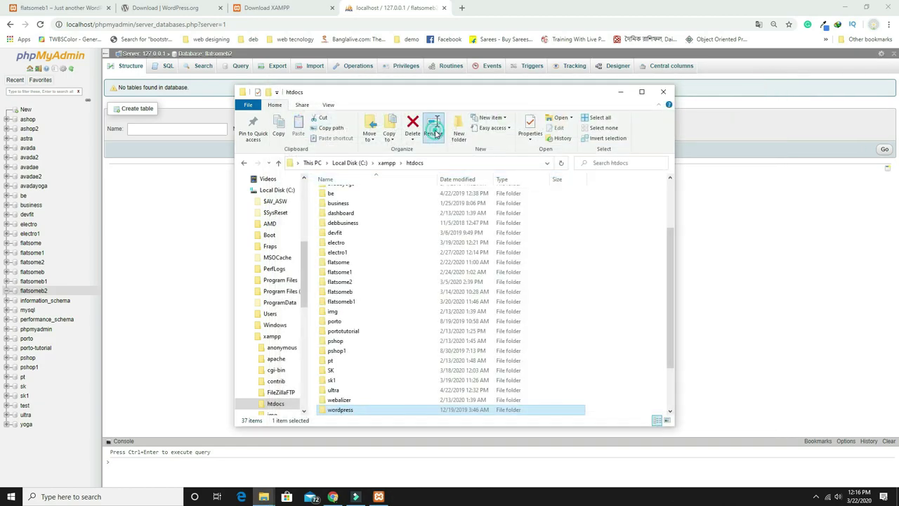
pyautogui.write('f')
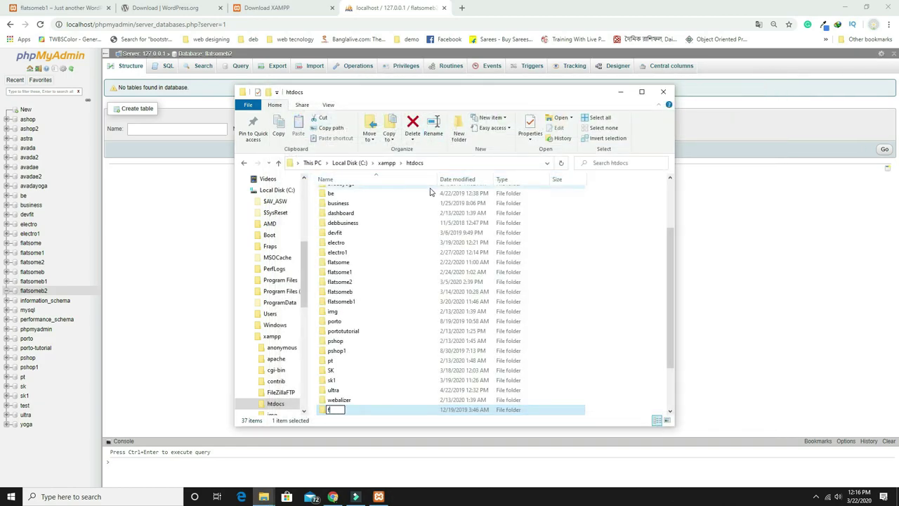
pyautogui.write('latsomeb2')
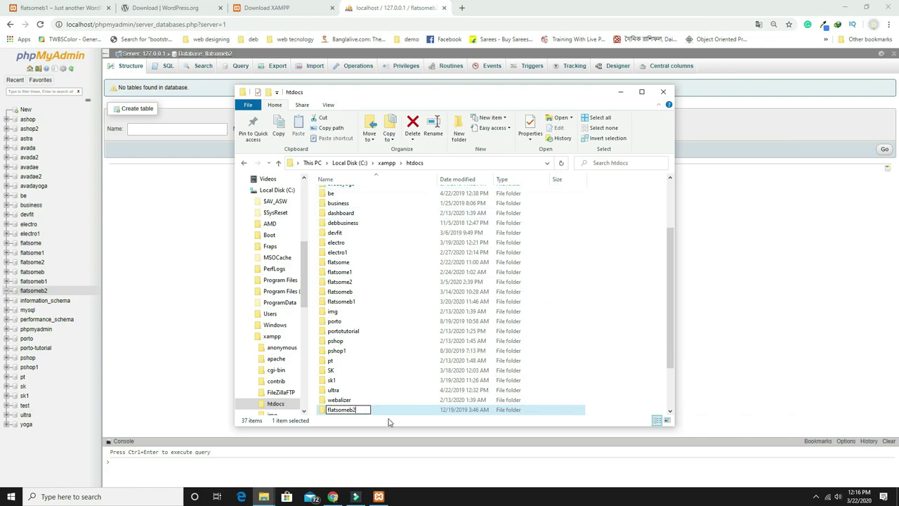
pyautogui.click(412, 414)
pyautogui.doubleClick(355, 311)
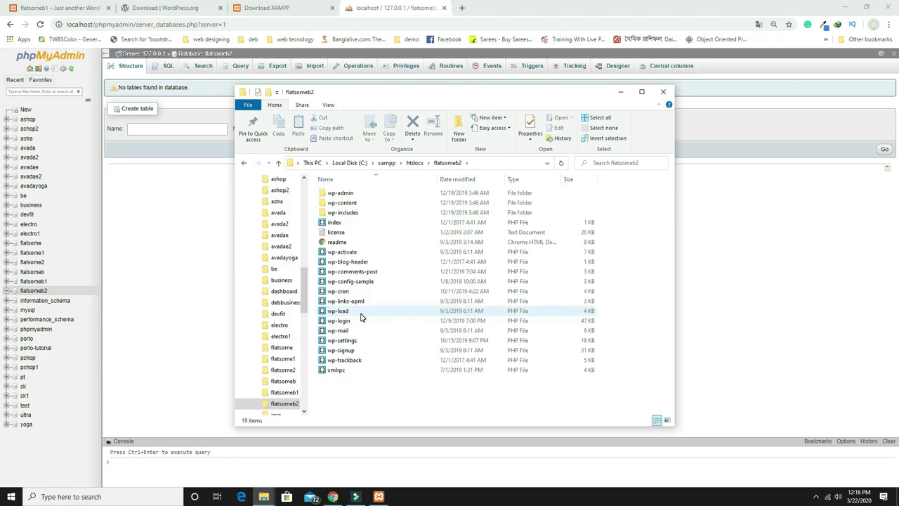
pyautogui.doubleClick(342, 202)
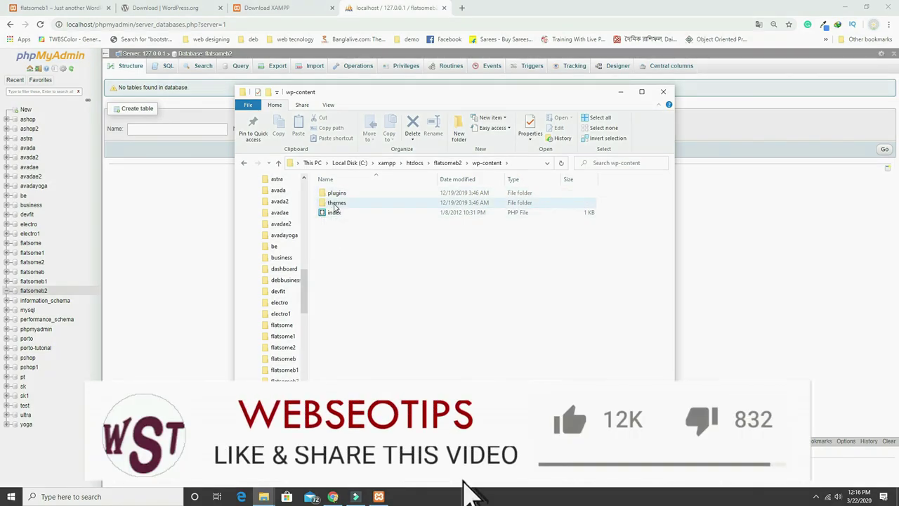
pyautogui.doubleClick(336, 204)
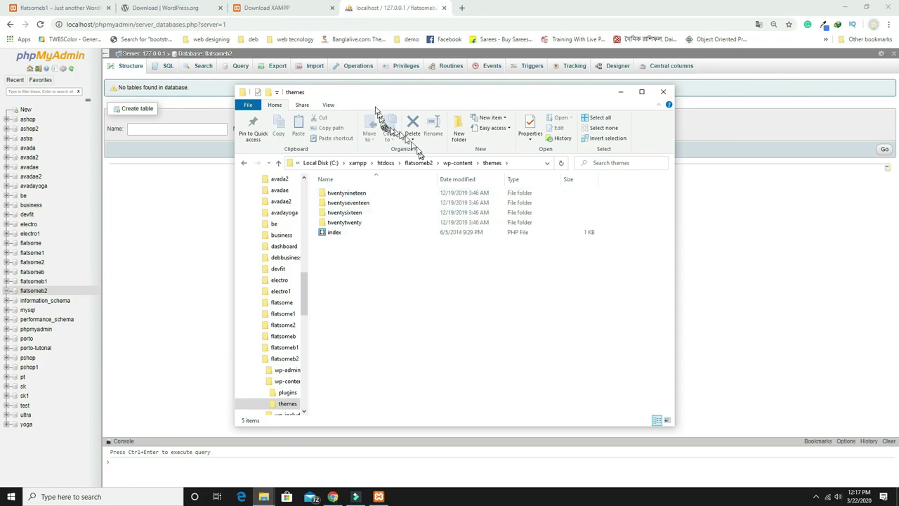
# Copy the flatsome theme folder from the flatsomeb source into wp-content\themes
pyautogui.hotkey('alt', 'Tab')
pyautogui.moveTo(690, 98); pyautogui.dragTo(602, 97)
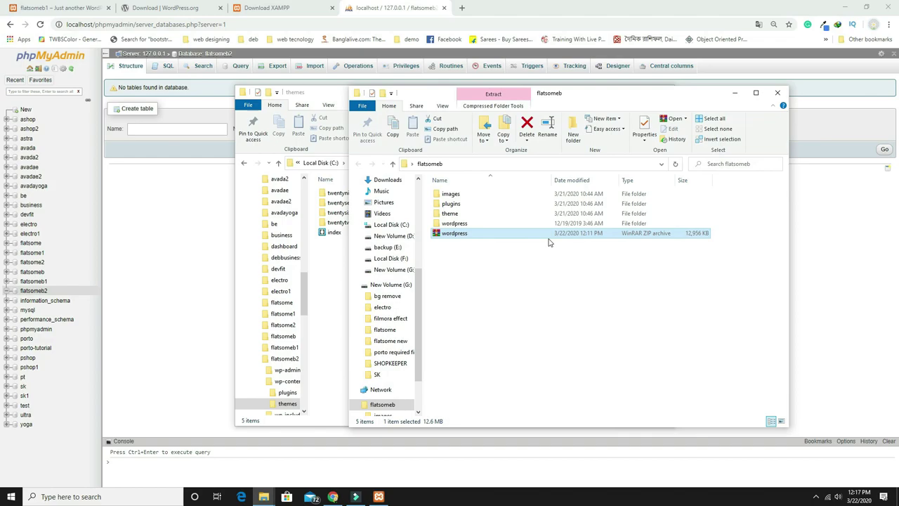
pyautogui.moveTo(439, 96); pyautogui.dragTo(411, 94)
pyautogui.click(471, 277)
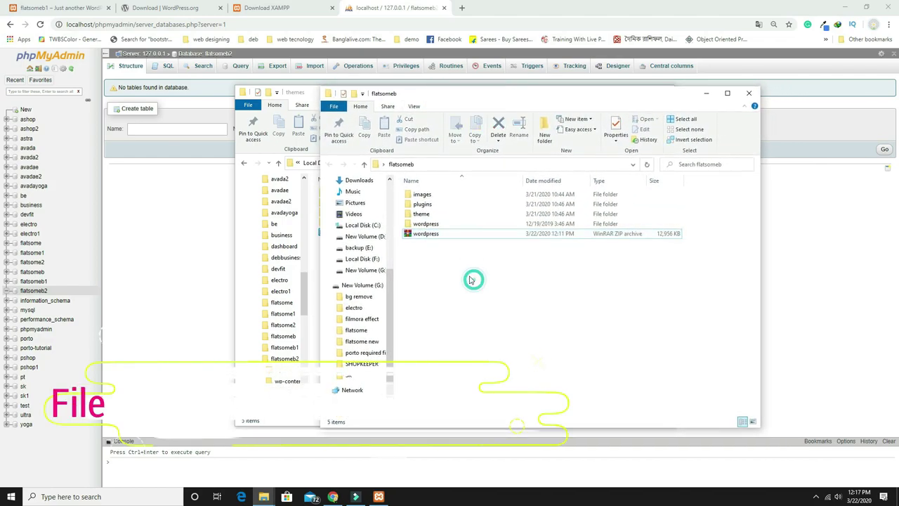
pyautogui.doubleClick(423, 216)
pyautogui.moveTo(461, 98); pyautogui.dragTo(619, 87)
pyautogui.moveTo(583, 184); pyautogui.dragTo(398, 311)
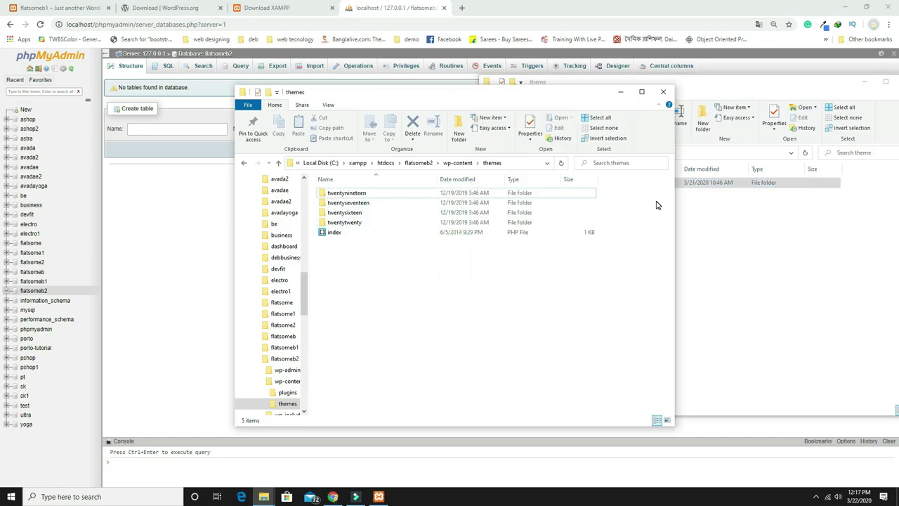
# Copy all source plugins into wp-content\plugins, replacing existing files
pyautogui.click(369, 324)
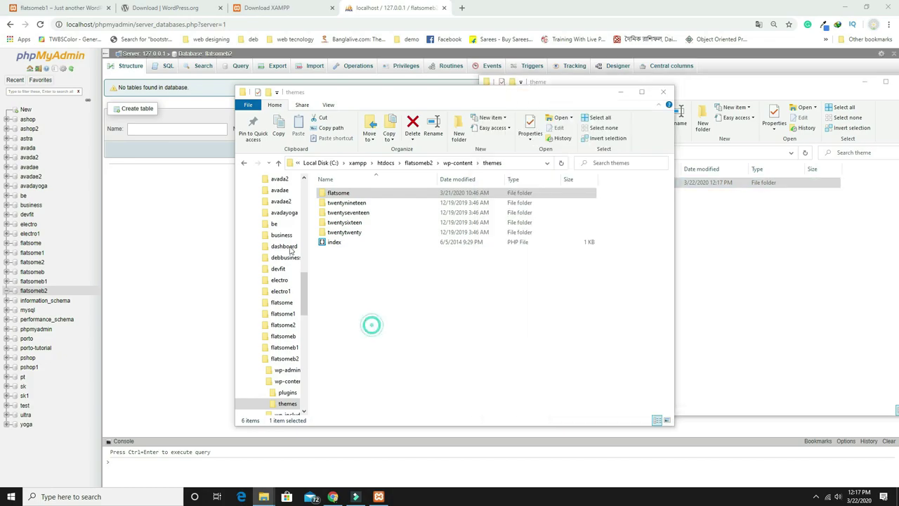
pyautogui.click(244, 162)
pyautogui.doubleClick(341, 192)
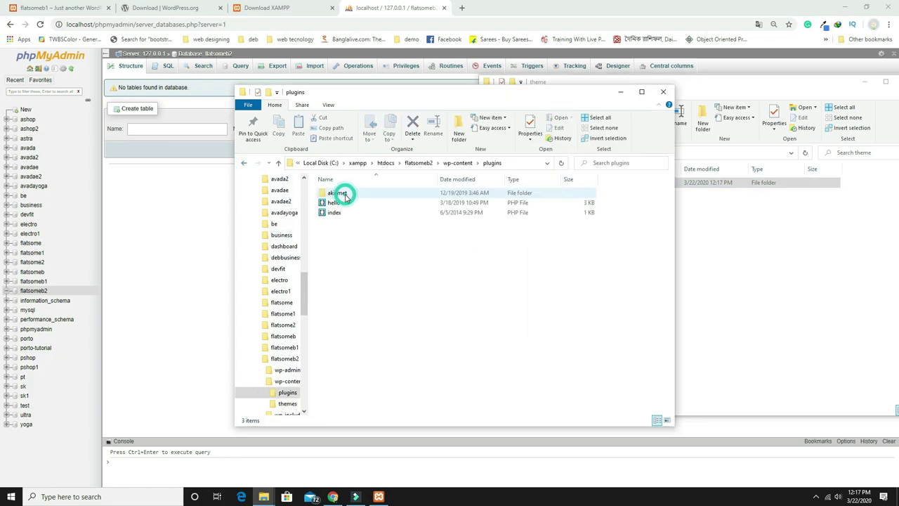
pyautogui.click(721, 287)
pyautogui.click(488, 152)
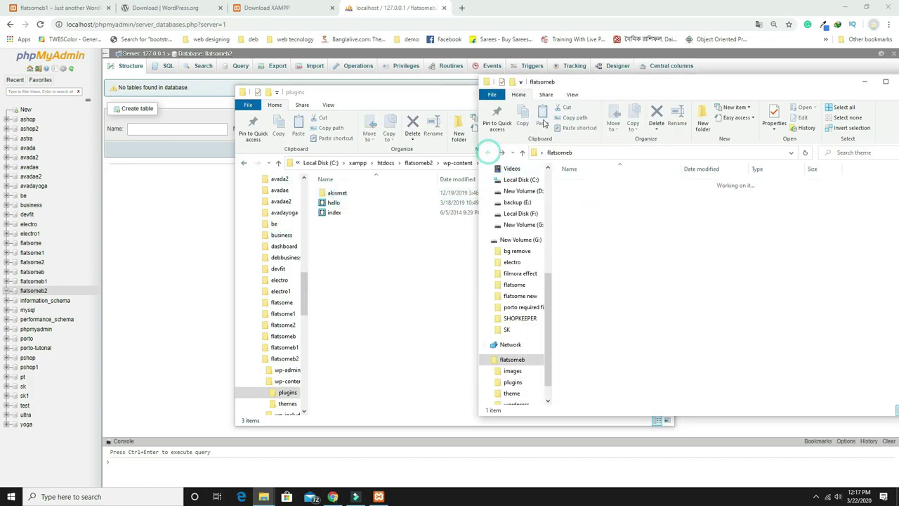
pyautogui.moveTo(599, 83); pyautogui.dragTo(561, 85)
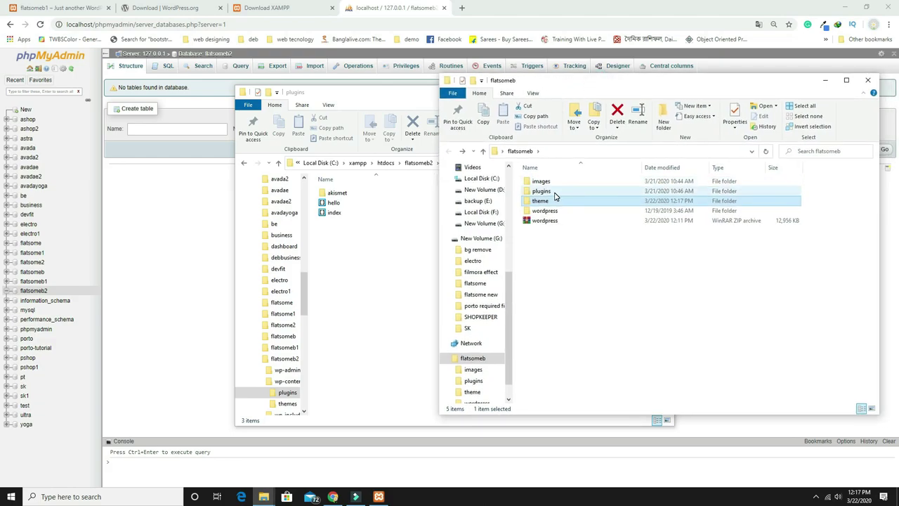
pyautogui.doubleClick(555, 194)
pyautogui.moveTo(598, 359); pyautogui.dragTo(361, 304)
pyautogui.click(407, 146)
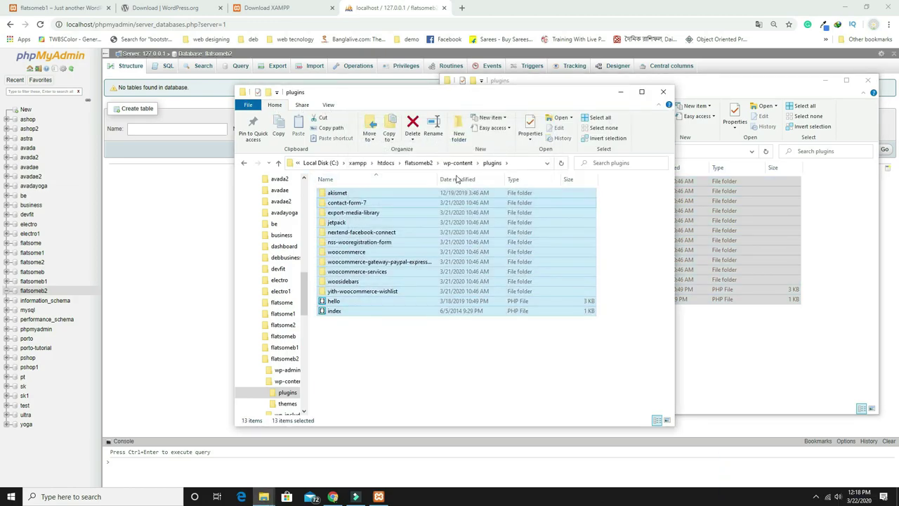
pyautogui.click(465, 12)
# Load localhost/flatsomeb2, dismiss the translate offer, and continue with English (United States)
pyautogui.click(461, 8)
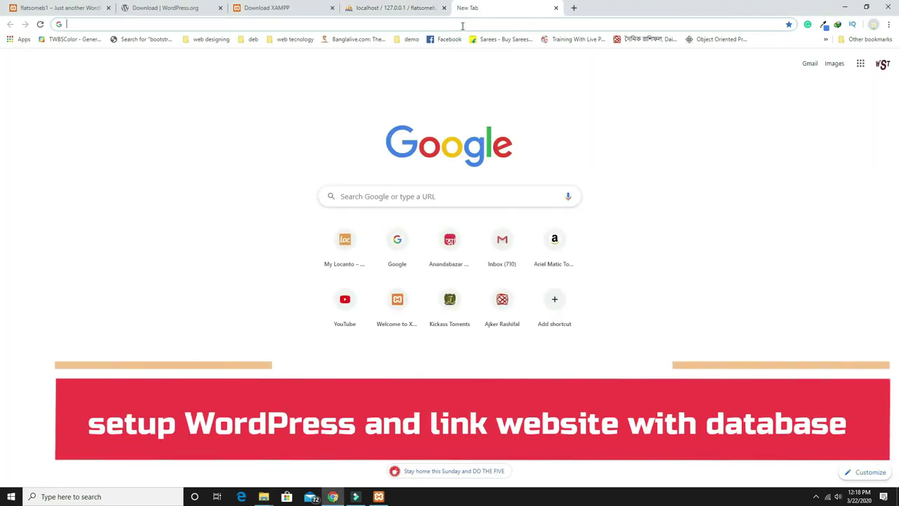
pyautogui.write('localhost')
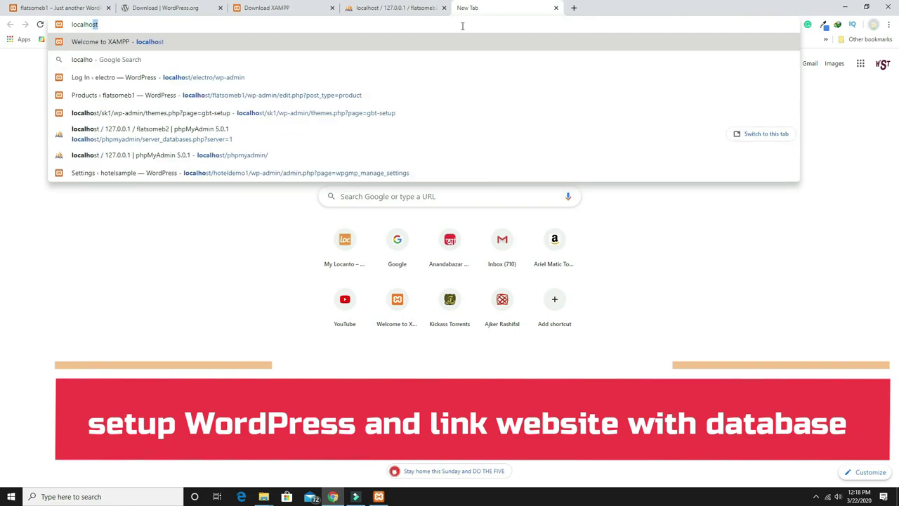
pyautogui.write('/')
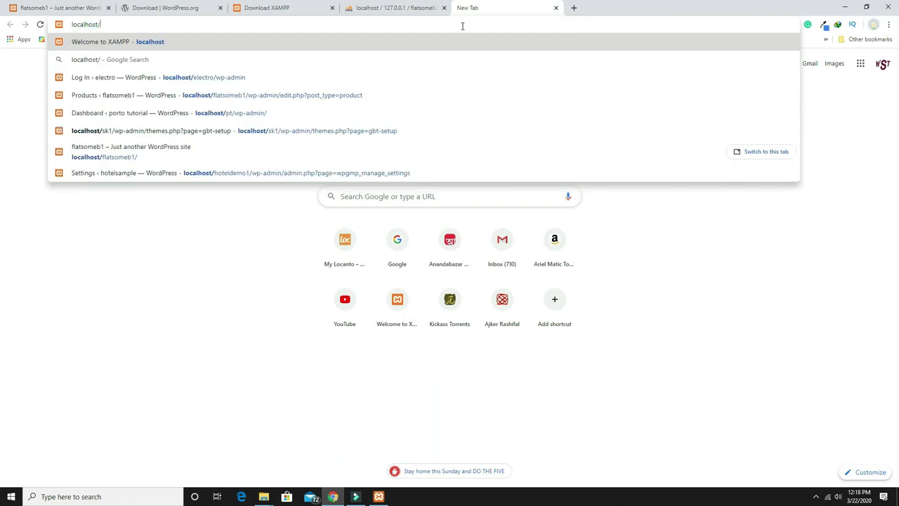
pyautogui.write('fla')
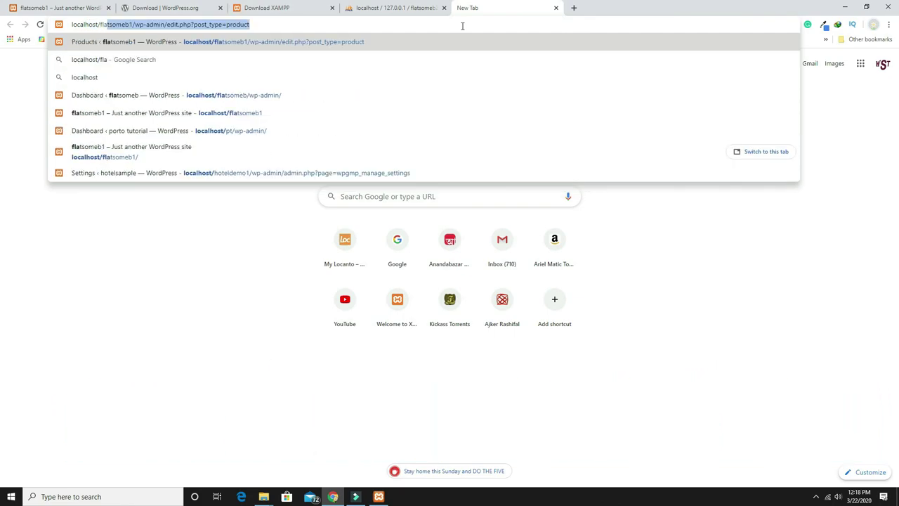
pyautogui.write('tsomeb2')
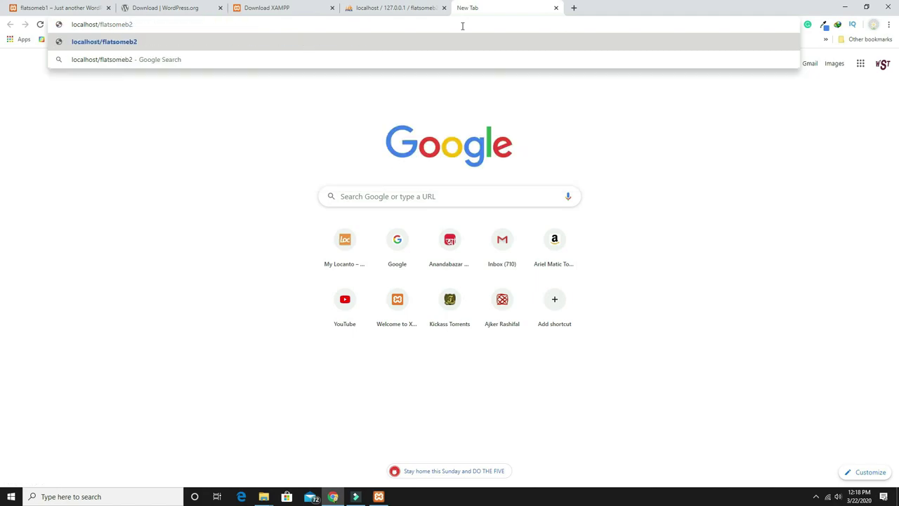
pyautogui.press('Return')
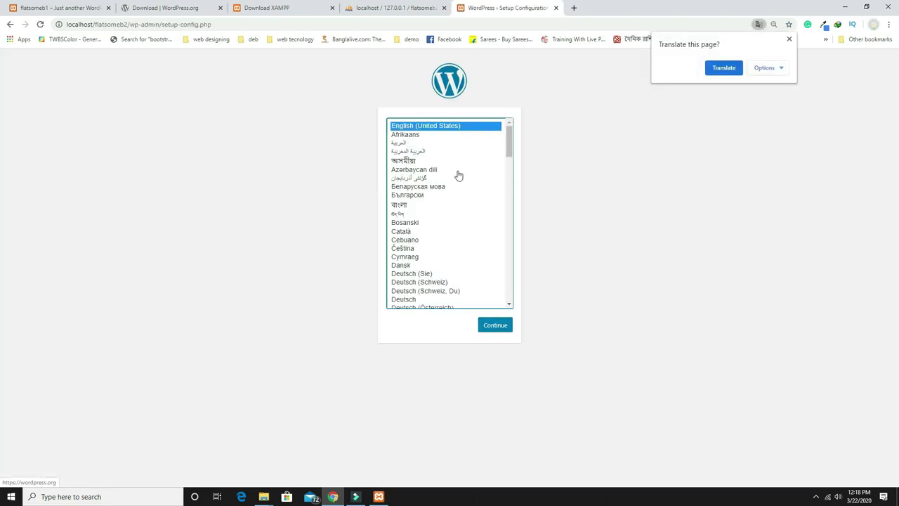
pyautogui.click(790, 40)
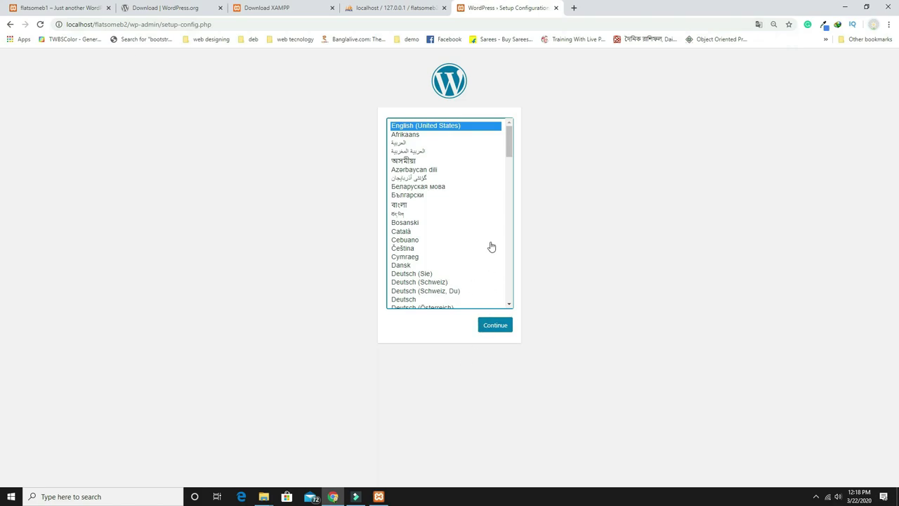
pyautogui.click(501, 334)
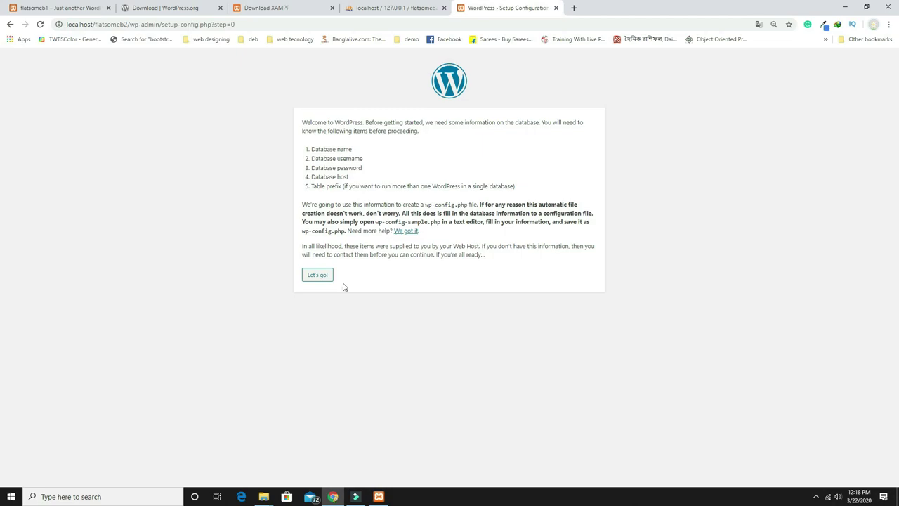
# Fill the Database Name field with flatsomeb2, copied from phpMyAdmin
pyautogui.click(320, 275)
pyautogui.doubleClick(414, 141)
pyautogui.click(397, 5)
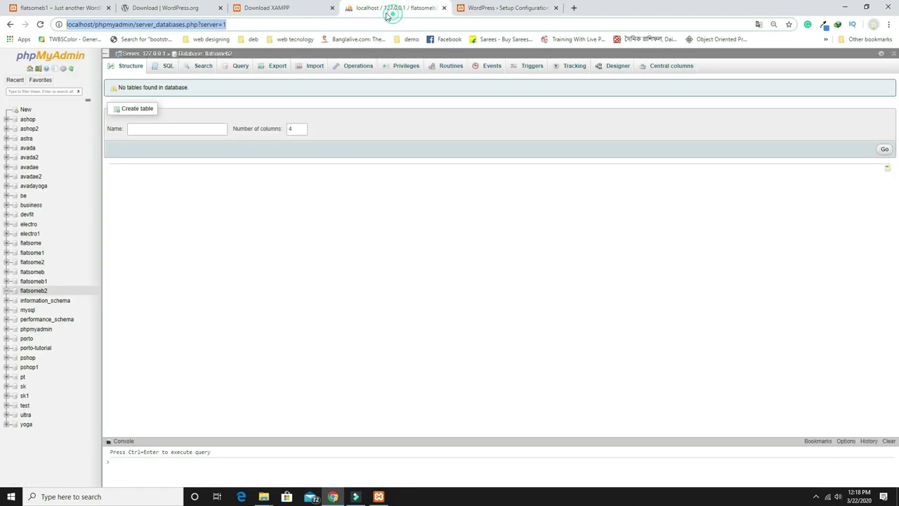
pyautogui.doubleClick(207, 54)
pyautogui.hotkey('ctrl', 'c')
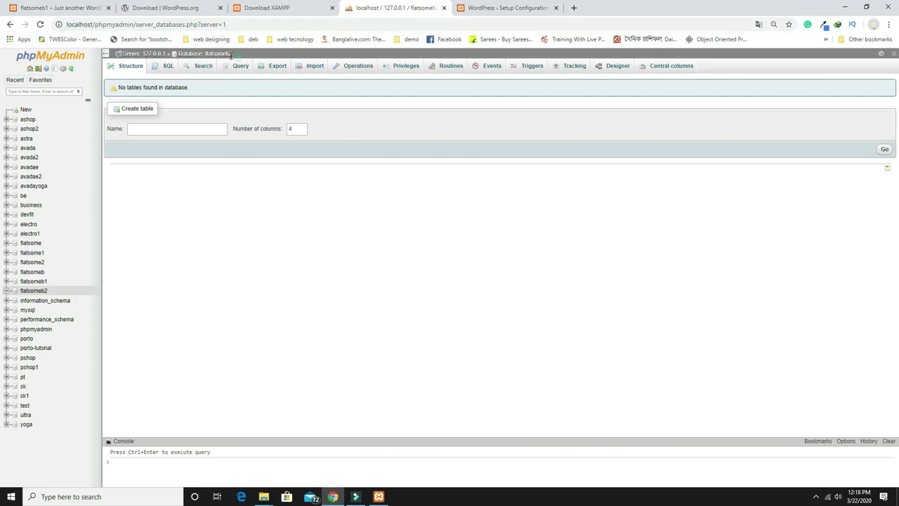
pyautogui.click(506, 8)
pyautogui.hotkey('ctrl', 'v')
# Set the username to root with a blank password, submit, and run the installation
pyautogui.moveTo(407, 167); pyautogui.dragTo(367, 168)
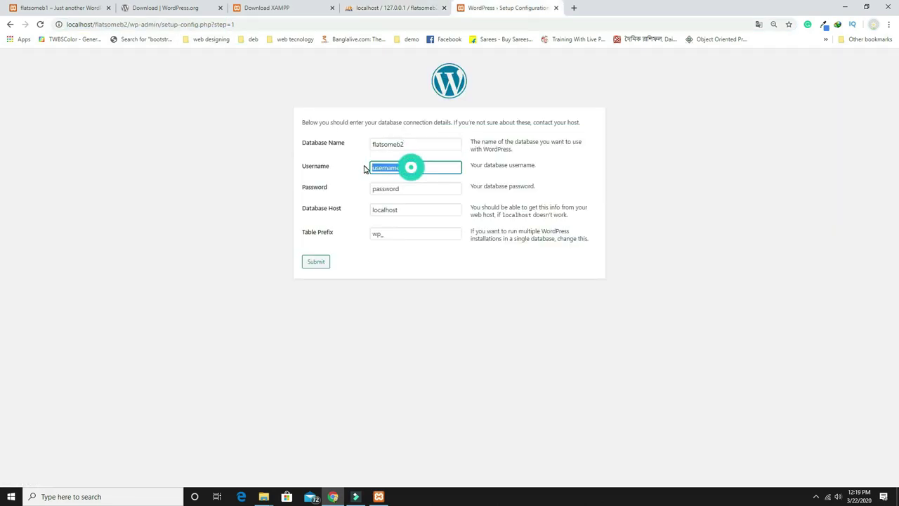
pyautogui.write('root')
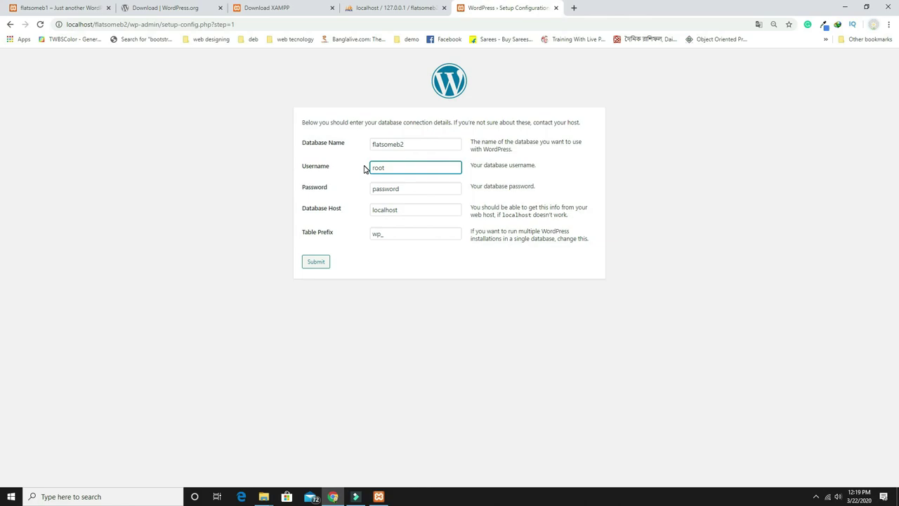
pyautogui.press('Tab')
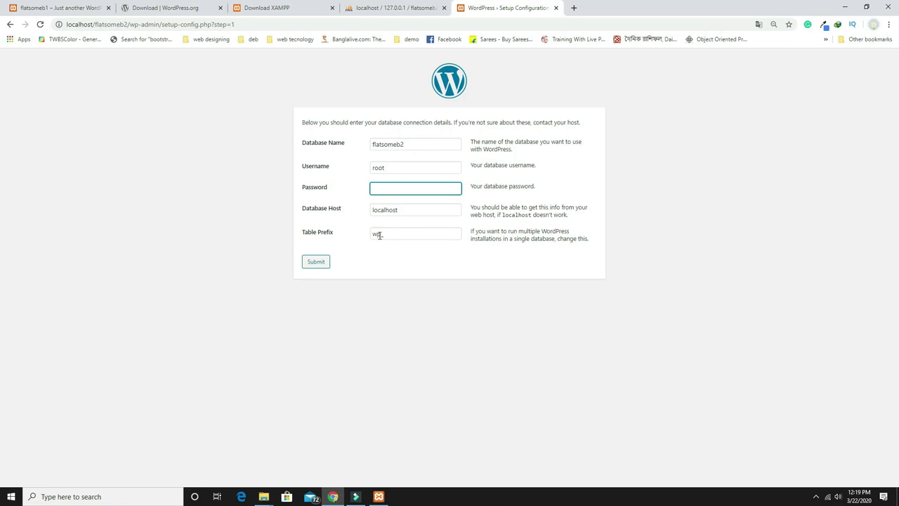
pyautogui.click(323, 265)
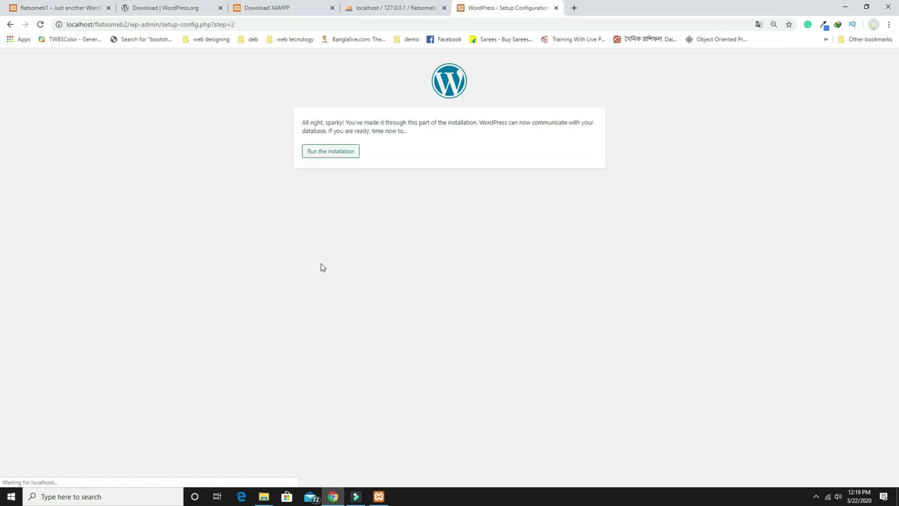
pyautogui.click(333, 152)
# Install WordPress titled flatsomeb2 with a weak password, admin e-mail, and search engines discouraged
pyautogui.click(407, 219)
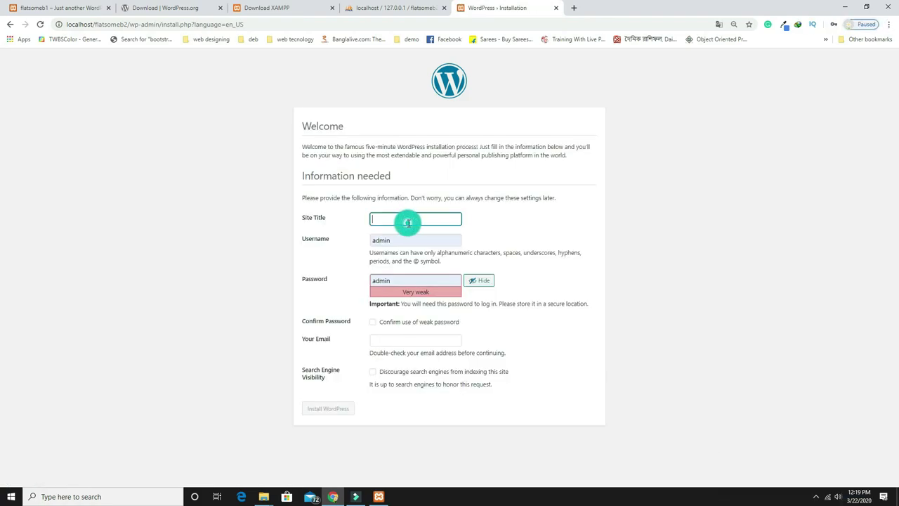
pyautogui.write('flatsomeb2')
pyautogui.click(373, 321)
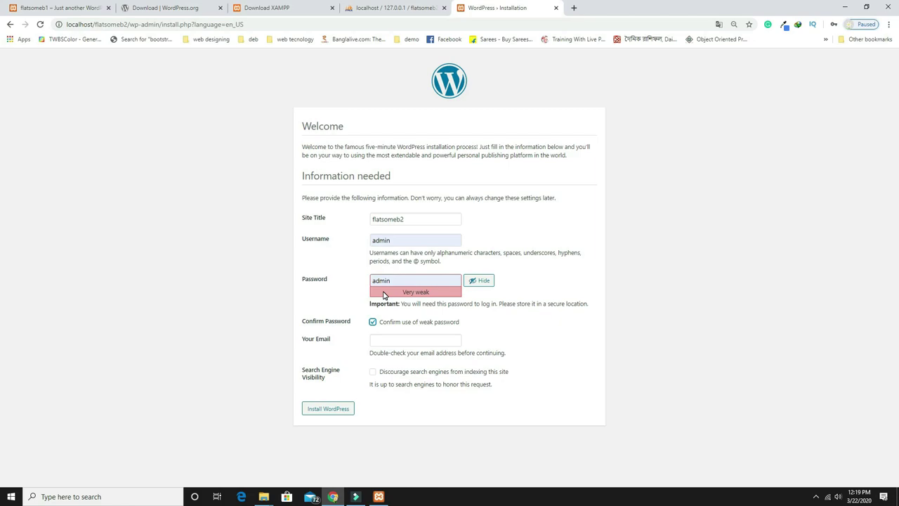
pyautogui.click(394, 342)
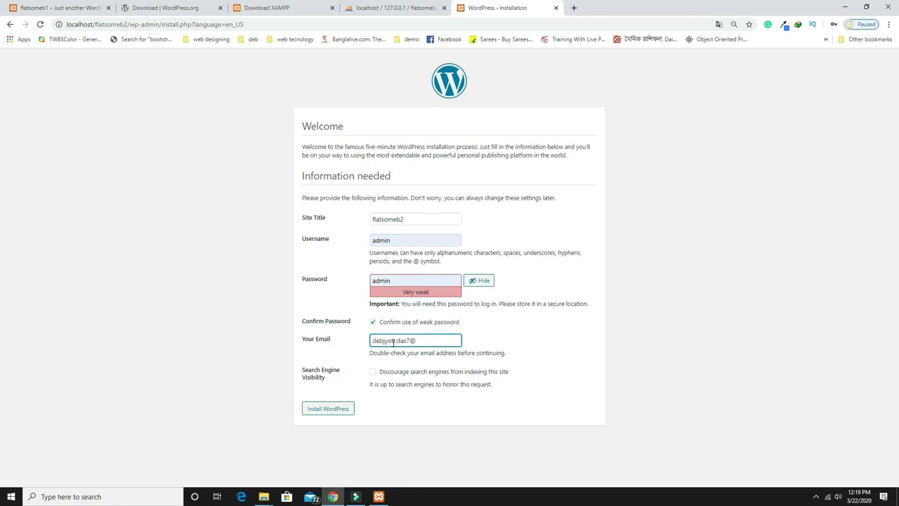
pyautogui.click(546, 367)
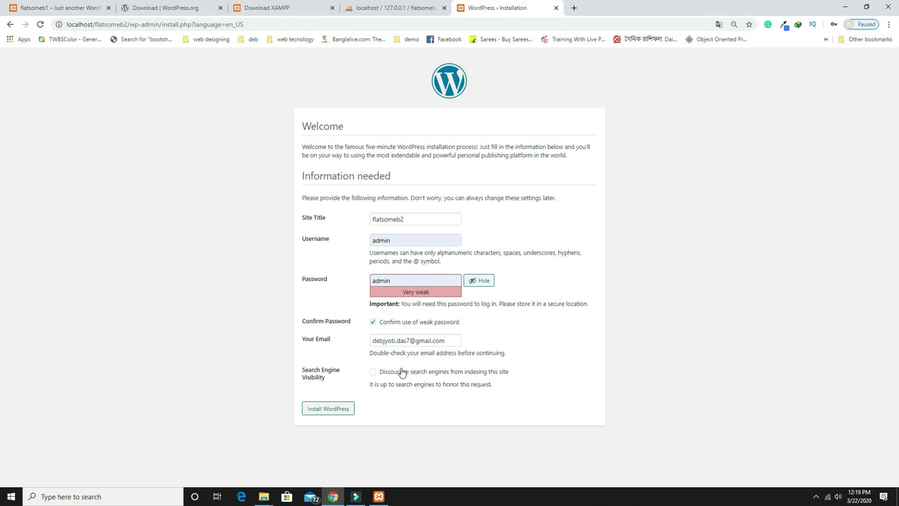
pyautogui.click(373, 373)
pyautogui.click(337, 413)
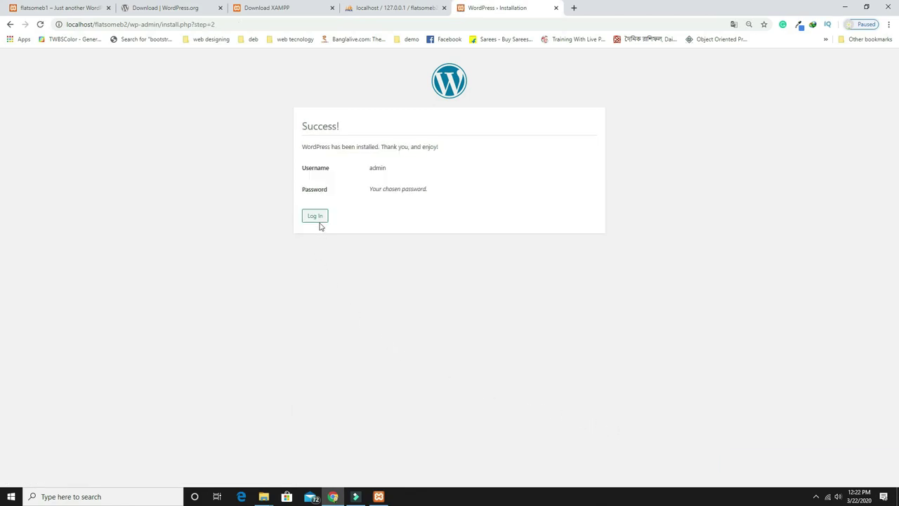
pyautogui.click(320, 225)
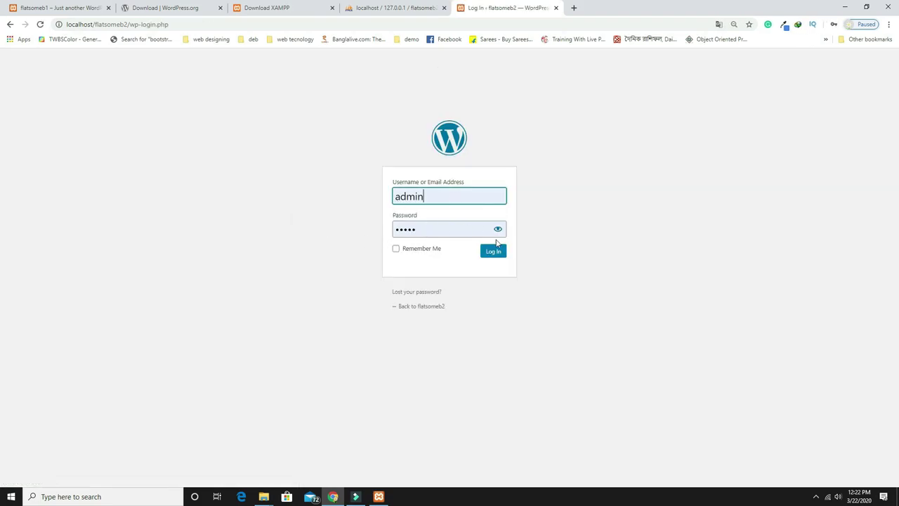
# Log in and activate the Flatsome theme from Appearance > Themes
pyautogui.click(497, 255)
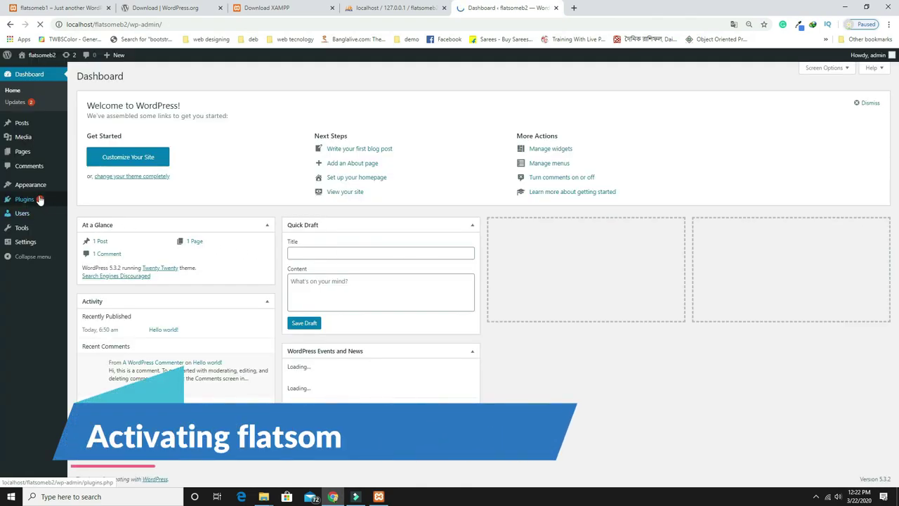
pyautogui.moveTo(35, 185)
pyautogui.click(83, 187)
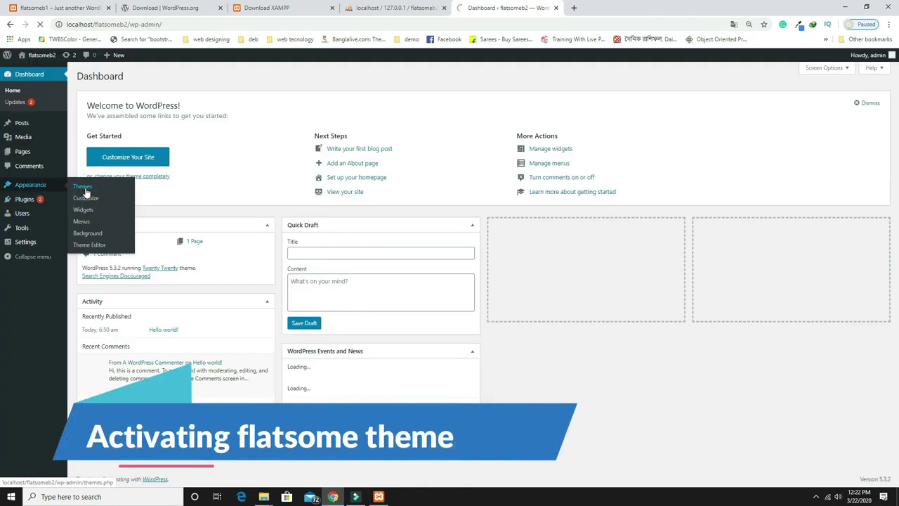
pyautogui.moveTo(313, 201)
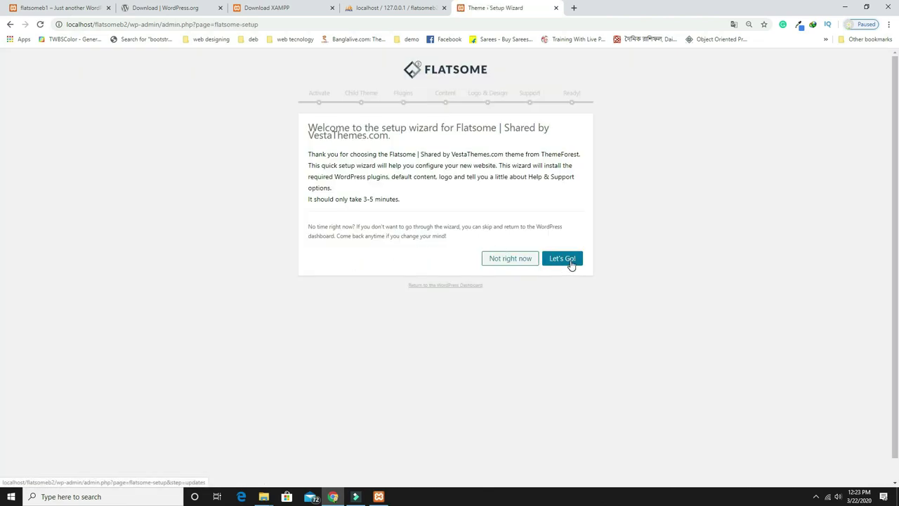
# Register Flatsome with the purchase code, skip the child theme, and install default plugins
pyautogui.click(570, 260)
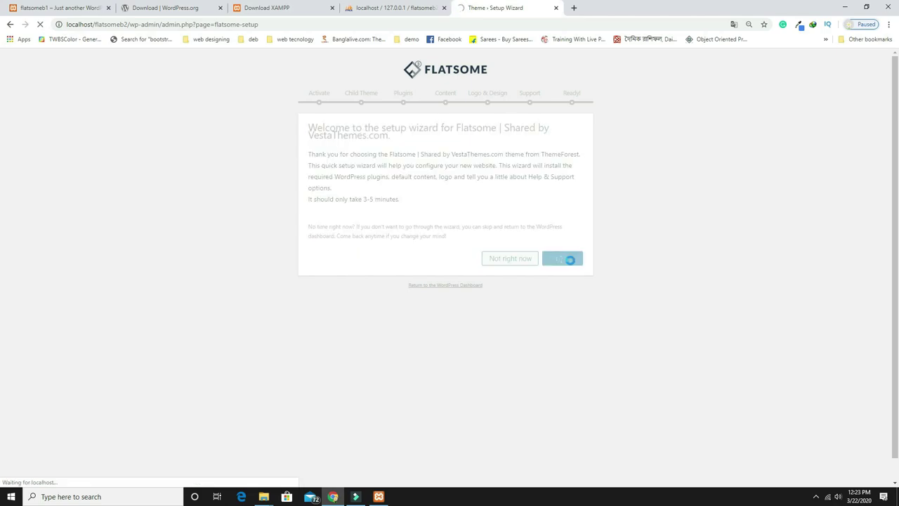
pyautogui.moveTo(441, 203)
pyautogui.mouseDown()
pyautogui.moveTo(315, 201)
pyautogui.moveTo(436, 202)
pyautogui.mouseUp()
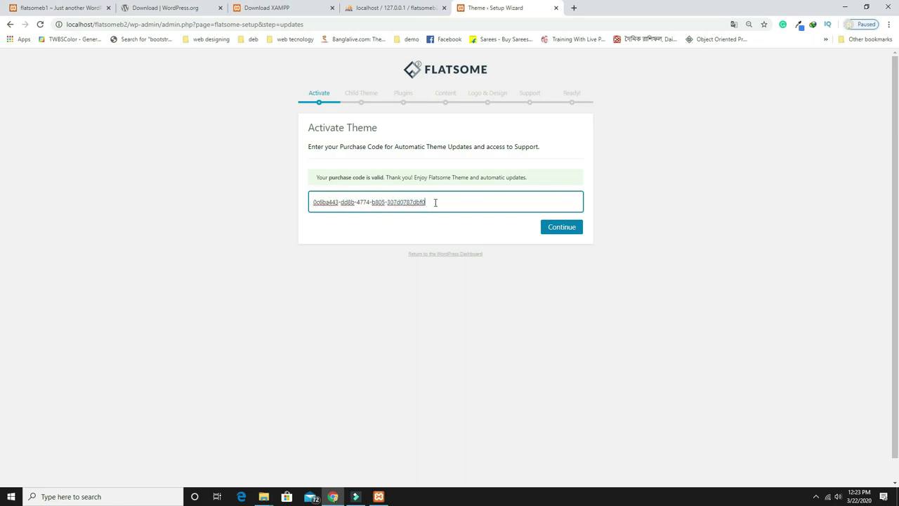
pyautogui.moveTo(436, 201)
pyautogui.mouseDown()
pyautogui.moveTo(307, 196)
pyautogui.moveTo(444, 201)
pyautogui.mouseUp()
pyautogui.click(560, 234)
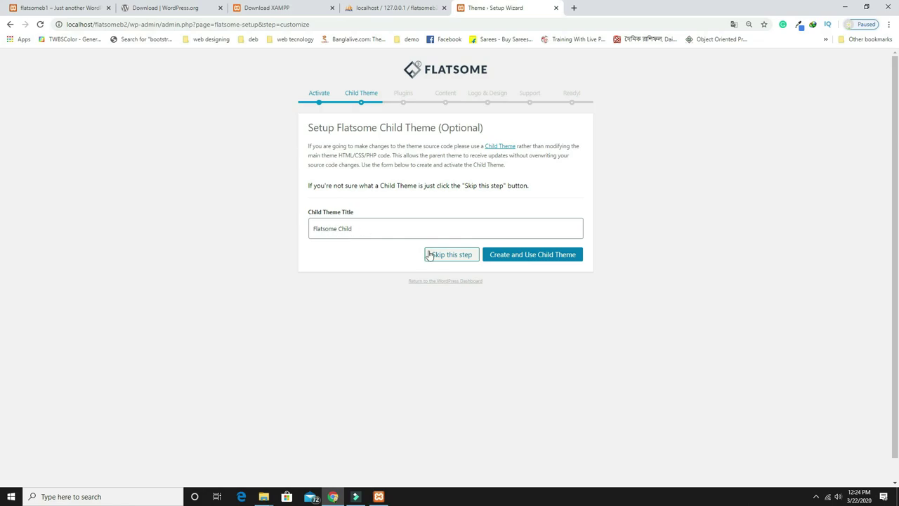
pyautogui.click(435, 257)
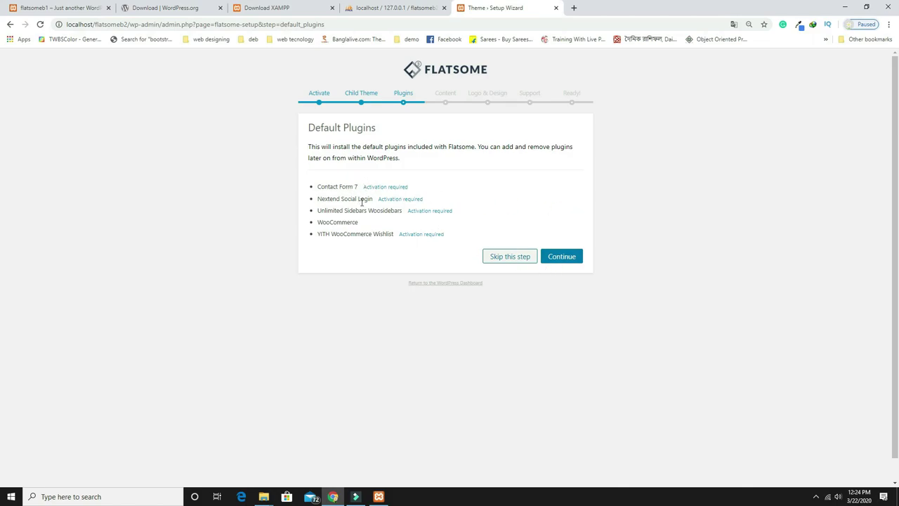
pyautogui.click(568, 262)
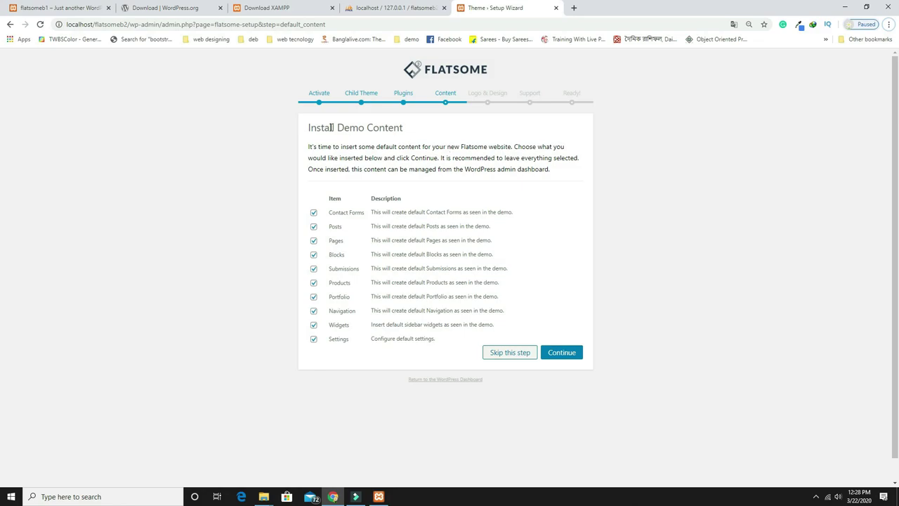
# Skip demo content and logo design, agree to the support terms, and start WooCommerce setup
pyautogui.click(507, 357)
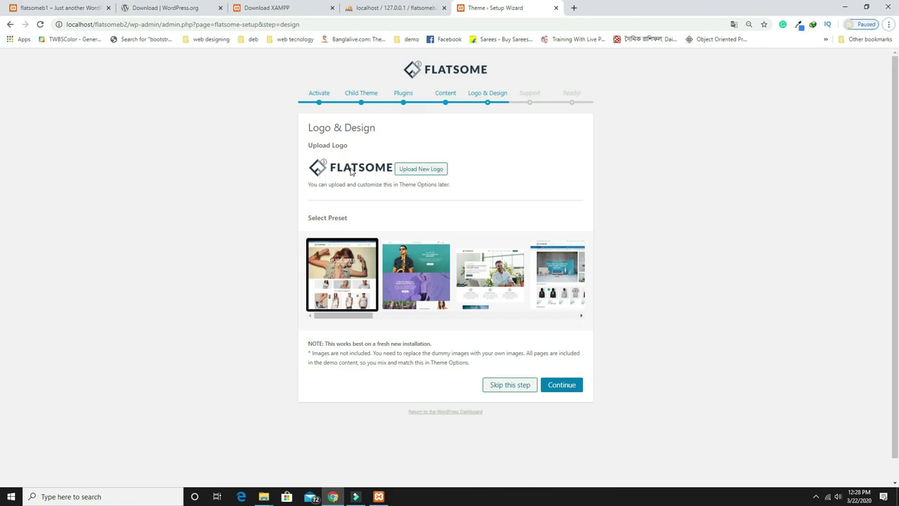
pyautogui.click(524, 386)
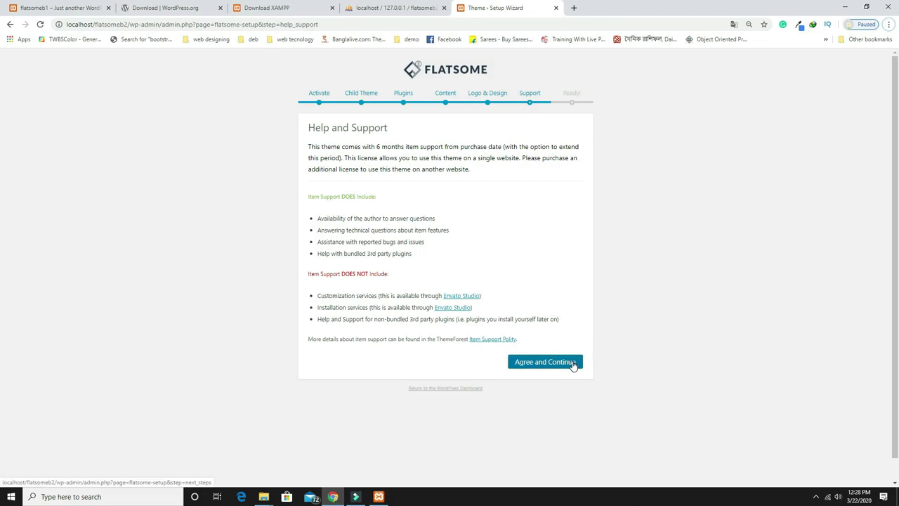
pyautogui.click(573, 364)
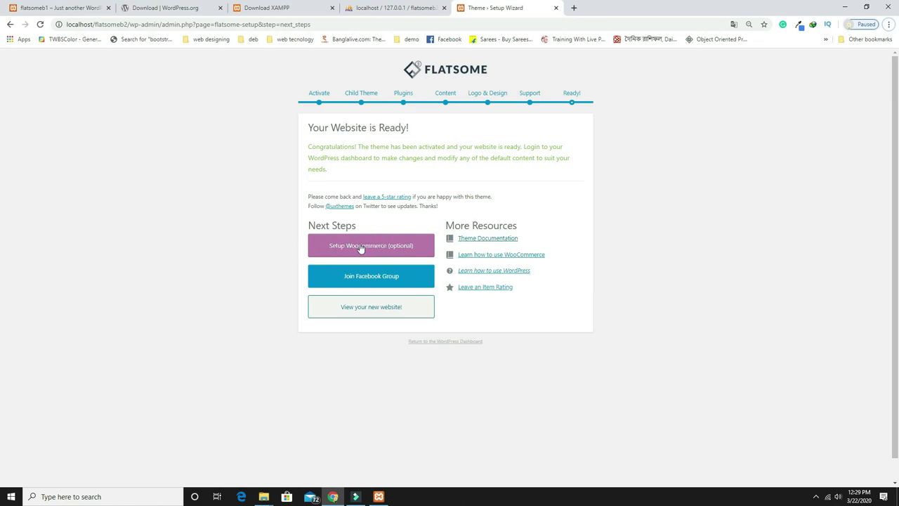
pyautogui.click(404, 249)
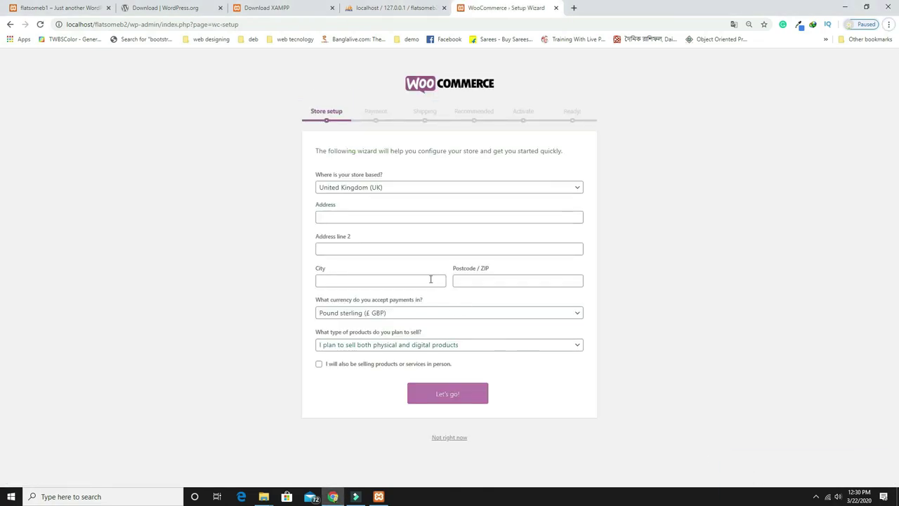
pyautogui.click(381, 192)
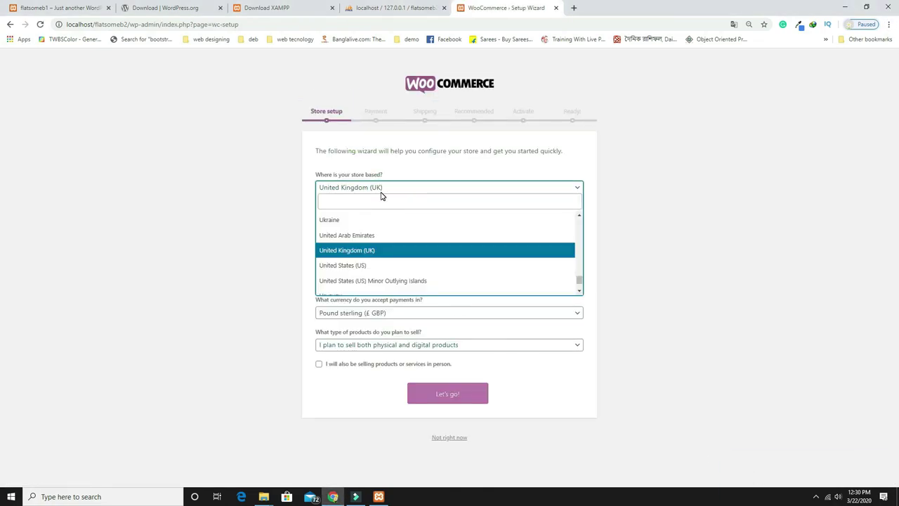
pyautogui.click(378, 201)
pyautogui.write('i')
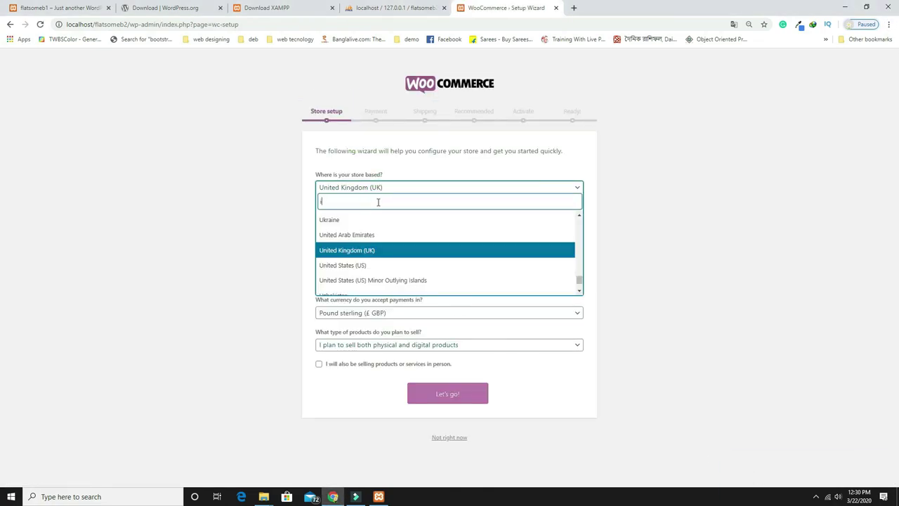
pyautogui.write('ndia')
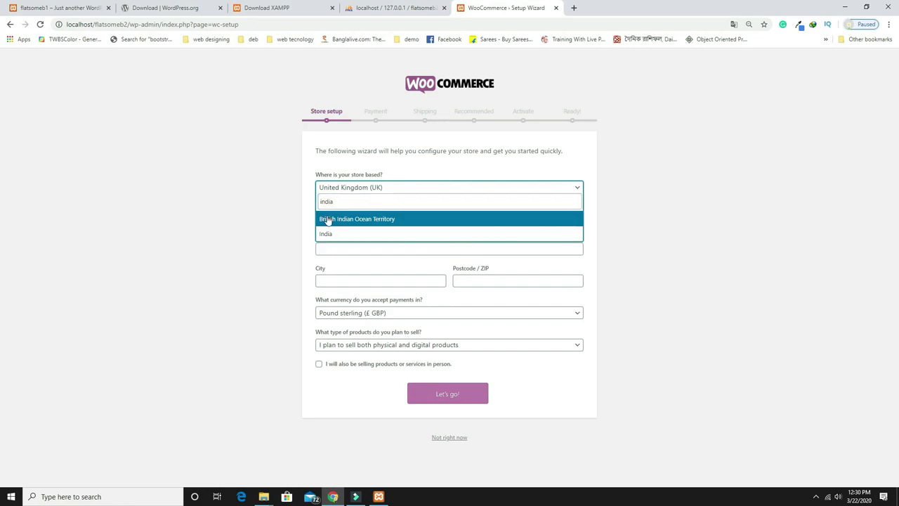
pyautogui.click(326, 233)
pyautogui.click(336, 212)
pyautogui.write('2-6-457/5.jaipuri colony')
pyautogui.press('Tab')
pyautogui.write('na')
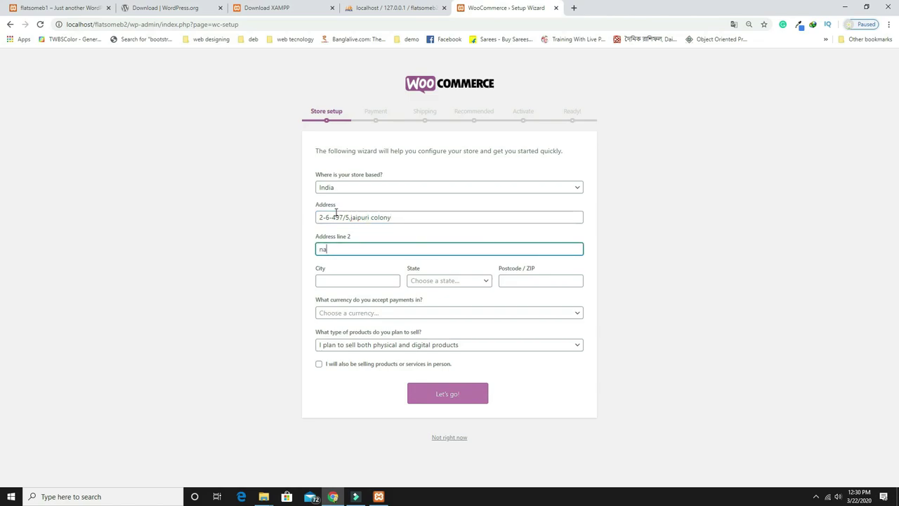
pyautogui.press('Tab')
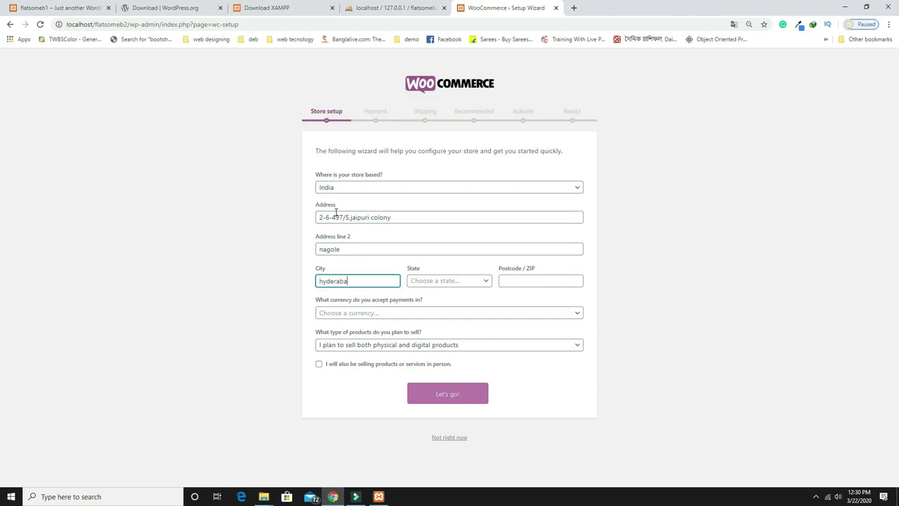
pyautogui.press('Tab')
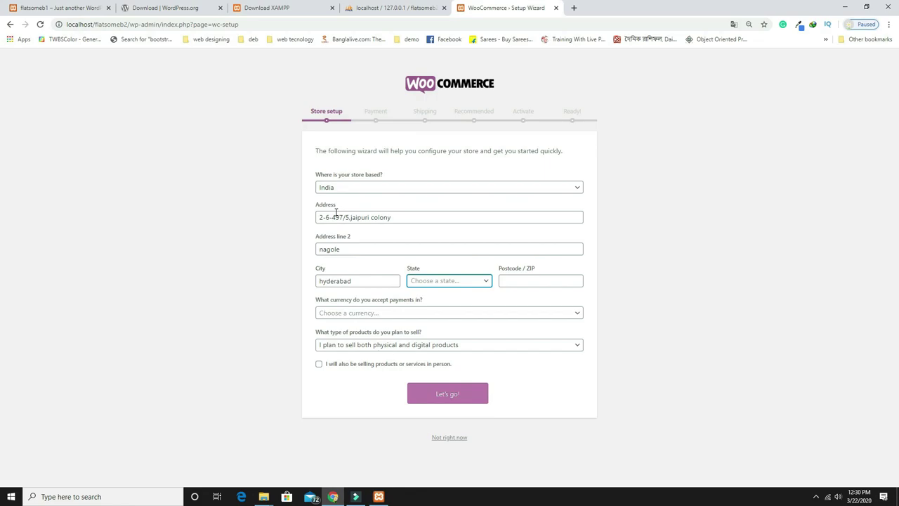
pyautogui.write('te')
pyautogui.press('Return')
pyautogui.press('Tab')
pyautogui.write('500068')
# Choose Indian rupee (₹ INR) currency and physical products only, then submit the store details
pyautogui.press('Tab')
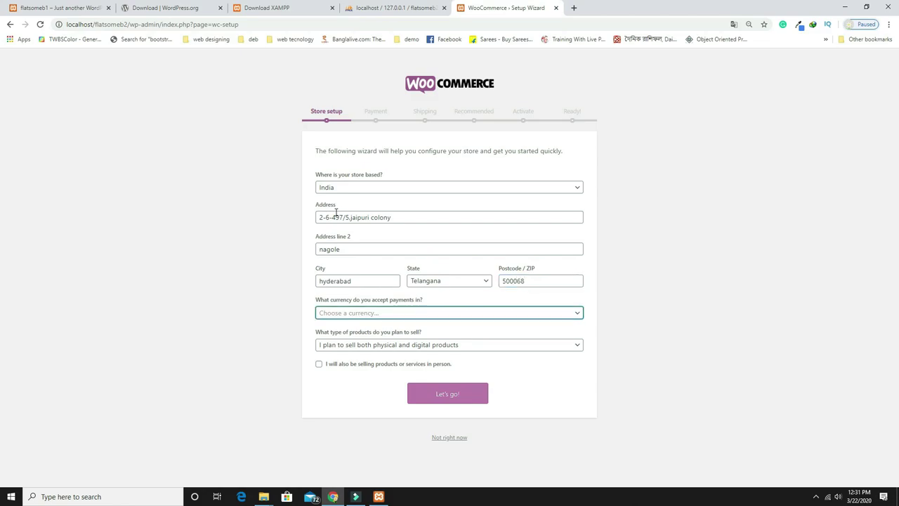
pyautogui.write('inr')
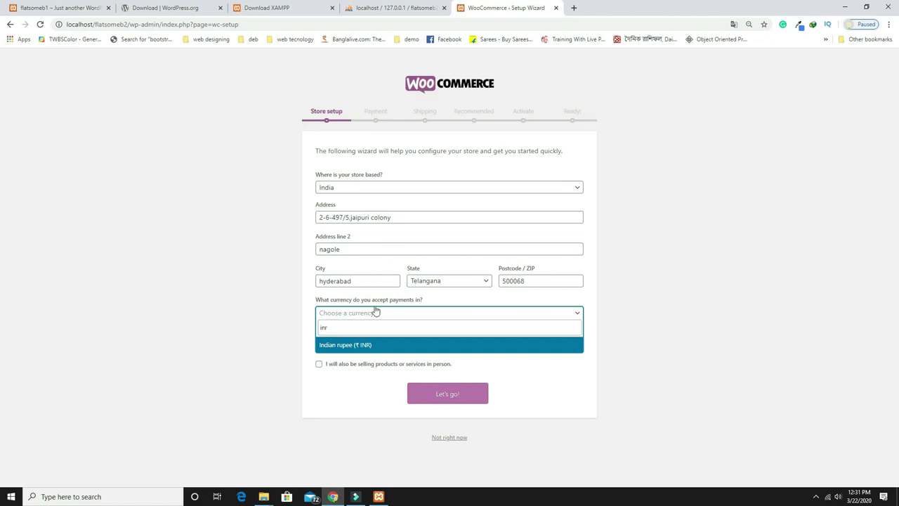
pyautogui.click(370, 346)
pyautogui.click(372, 348)
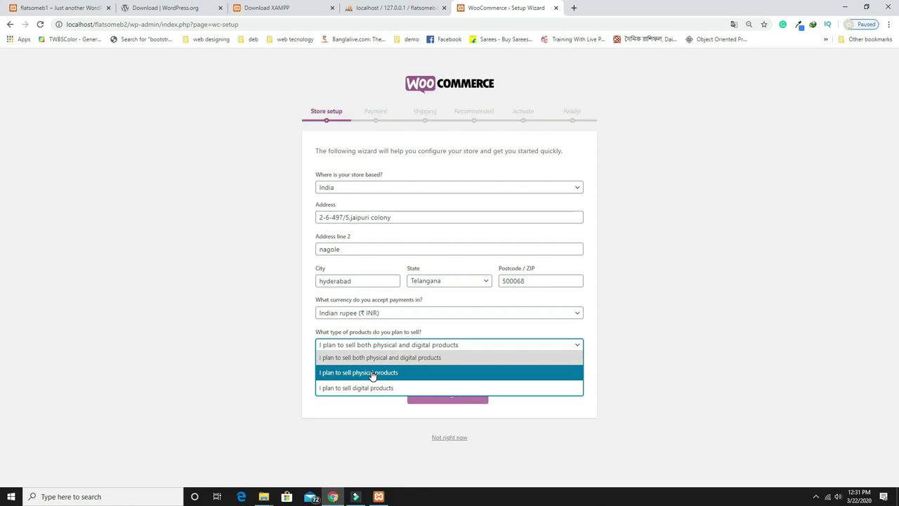
pyautogui.click(378, 380)
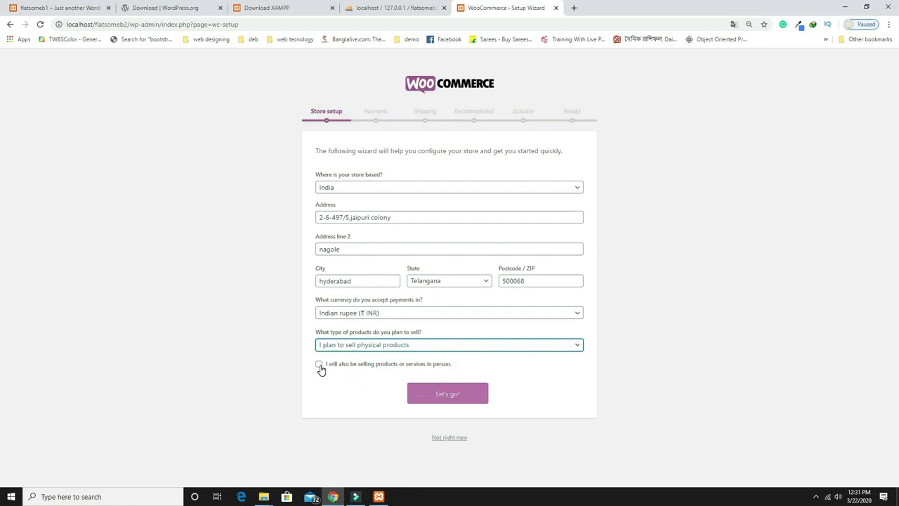
pyautogui.click(447, 394)
pyautogui.click(581, 299)
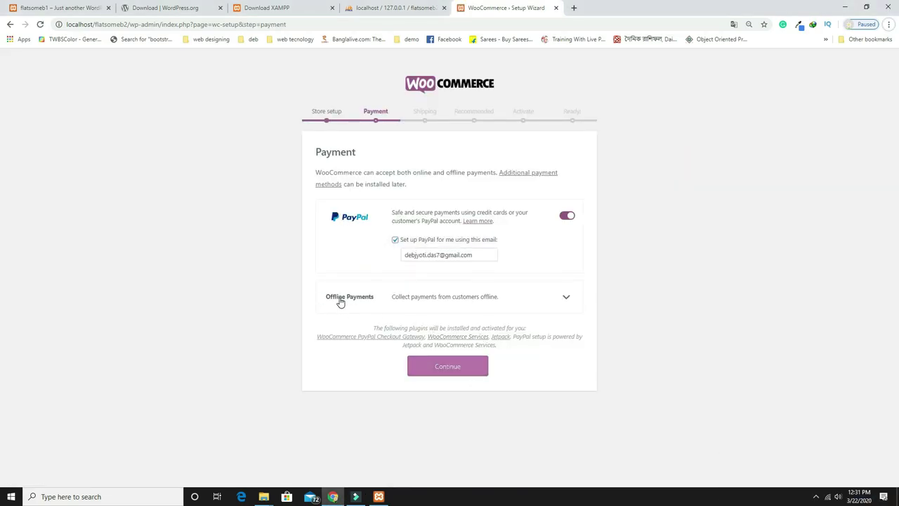
# Enable the Check, bank transfer (BACS) and Cash on delivery offline payment methods
pyautogui.click(459, 298)
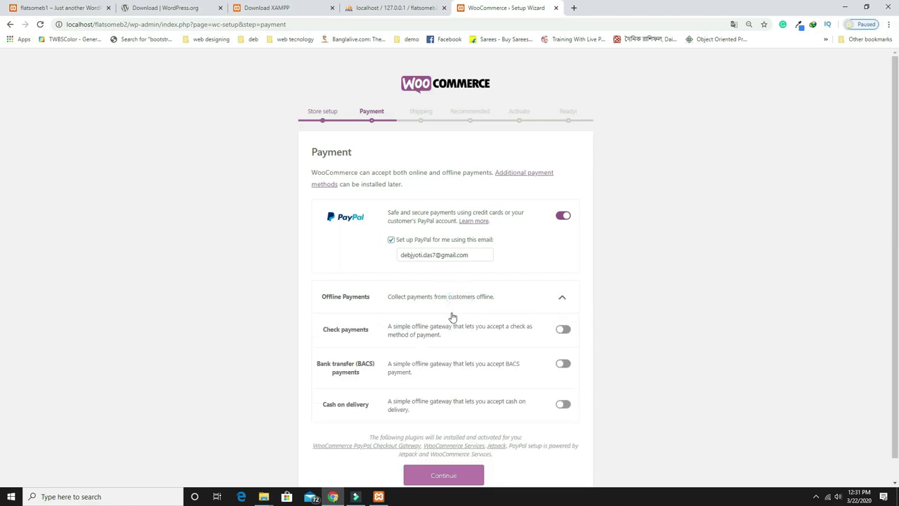
pyautogui.scroll(-1, 602, 356)
pyautogui.click(565, 306)
pyautogui.click(566, 342)
pyautogui.click(562, 382)
pyautogui.click(470, 455)
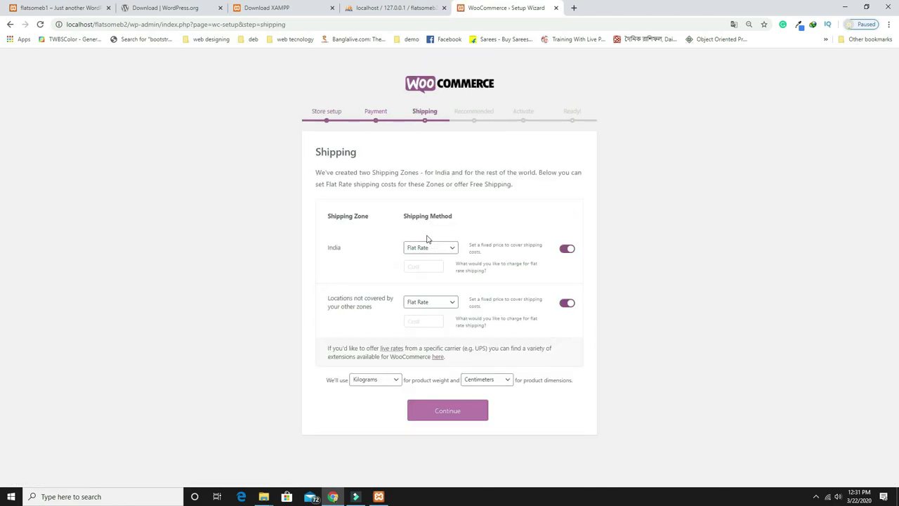
# Set Free Shipping as the method for both the India zone and all other zones
pyautogui.click(451, 247)
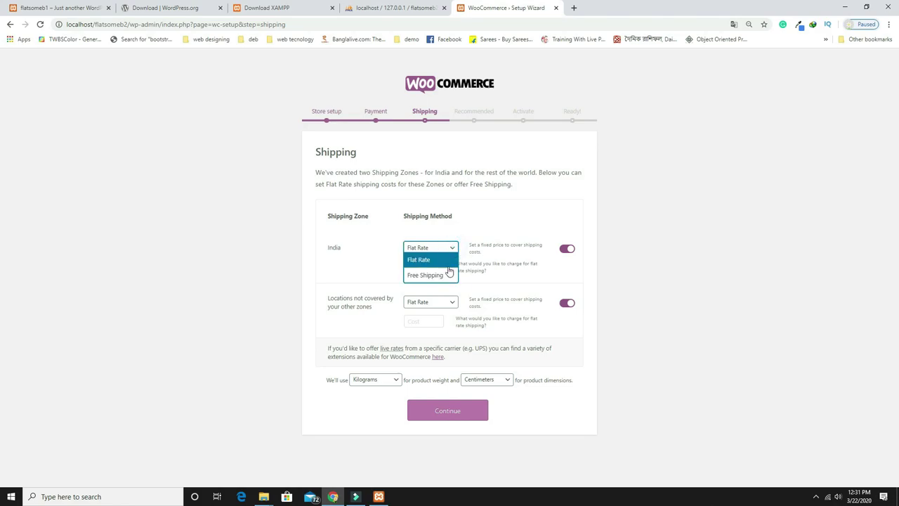
pyautogui.click(449, 276)
pyautogui.click(440, 284)
pyautogui.click(437, 313)
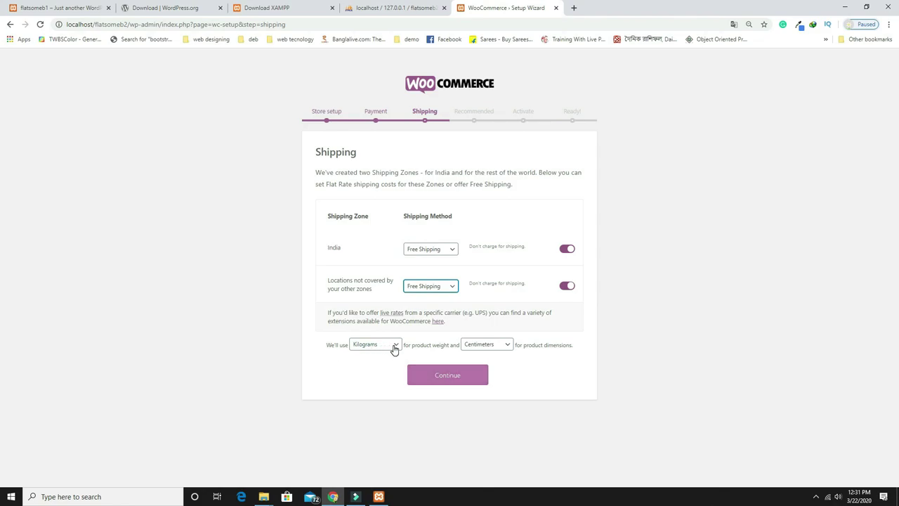
pyautogui.click(447, 378)
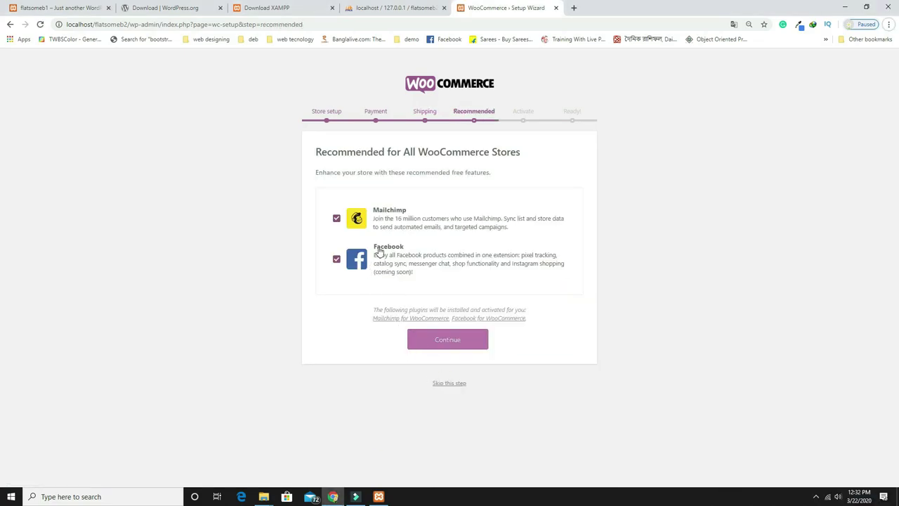
# Skip the recommended plugins and Jetpack steps, then go to the WordPress Dashboard
pyautogui.click(447, 385)
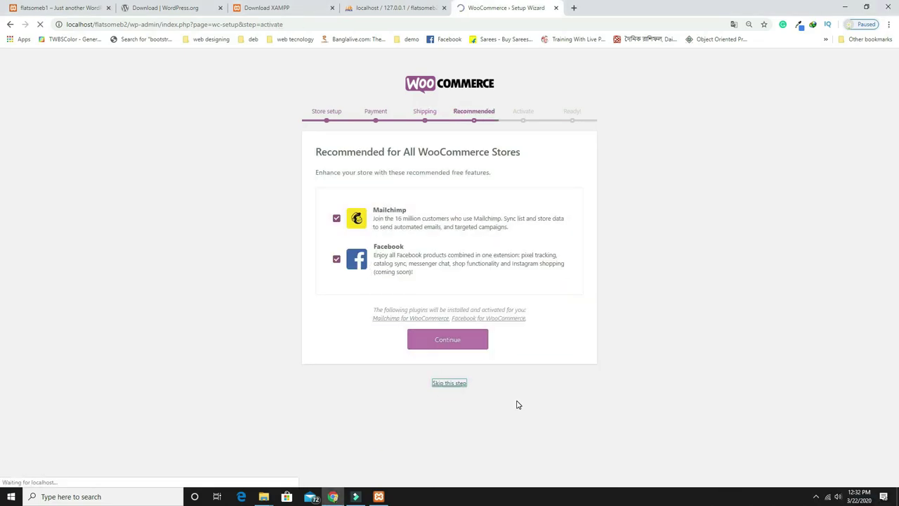
pyautogui.scroll(-1, 518, 404)
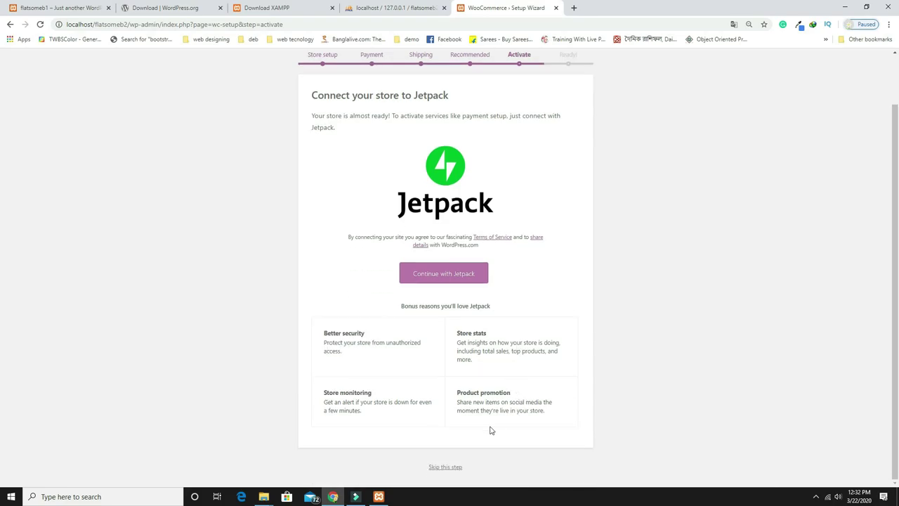
pyautogui.click(450, 476)
pyautogui.click(363, 397)
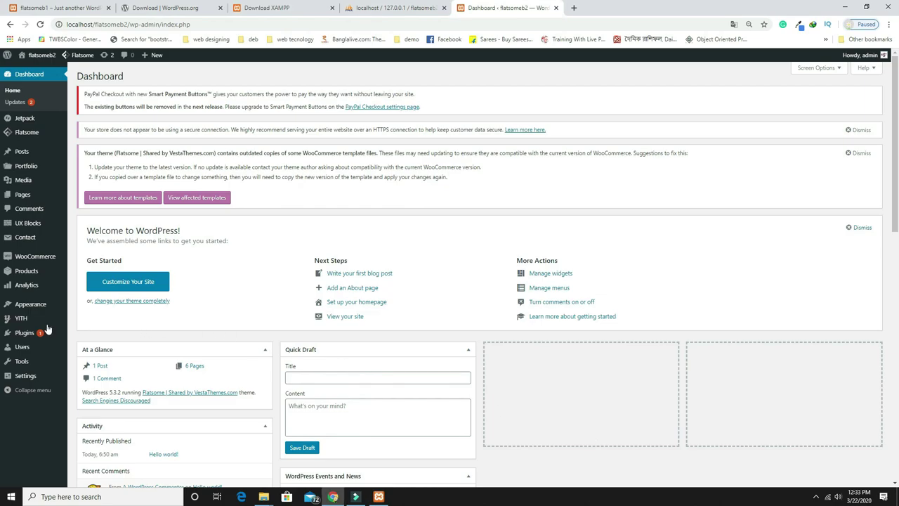
# Activate Nss Wooregistration Form from the inactive plugins list, then view all pages
pyautogui.click(28, 333)
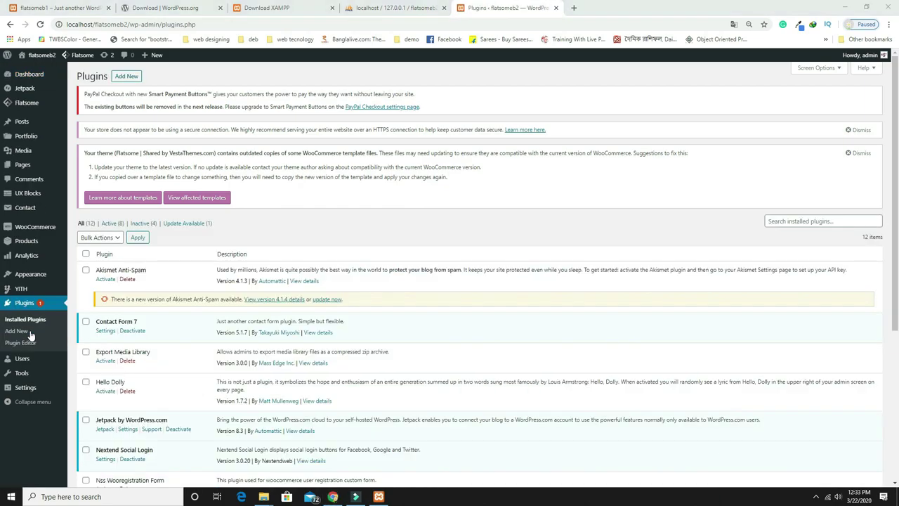
pyautogui.click(140, 223)
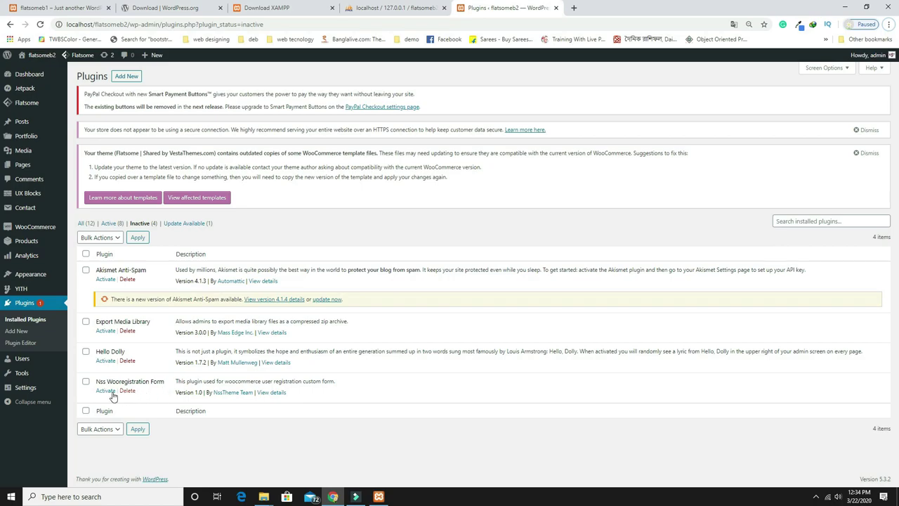
pyautogui.click(104, 392)
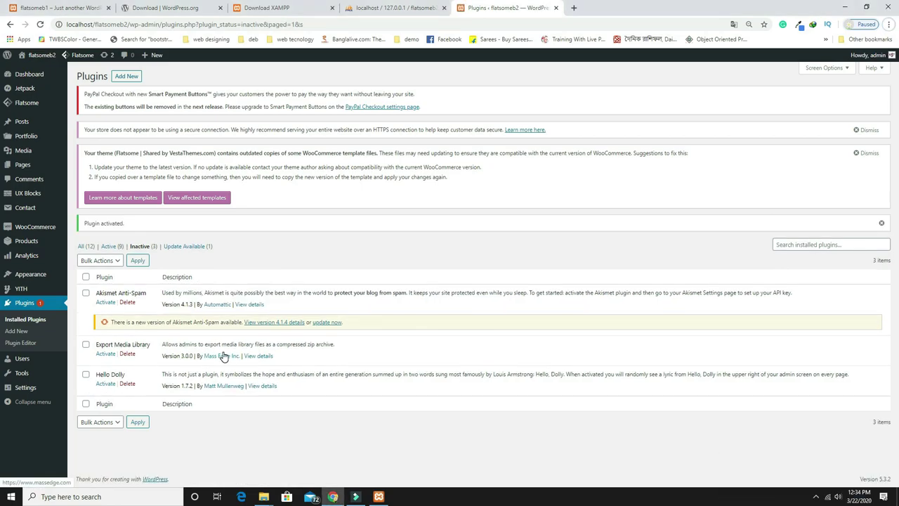
pyautogui.click(24, 171)
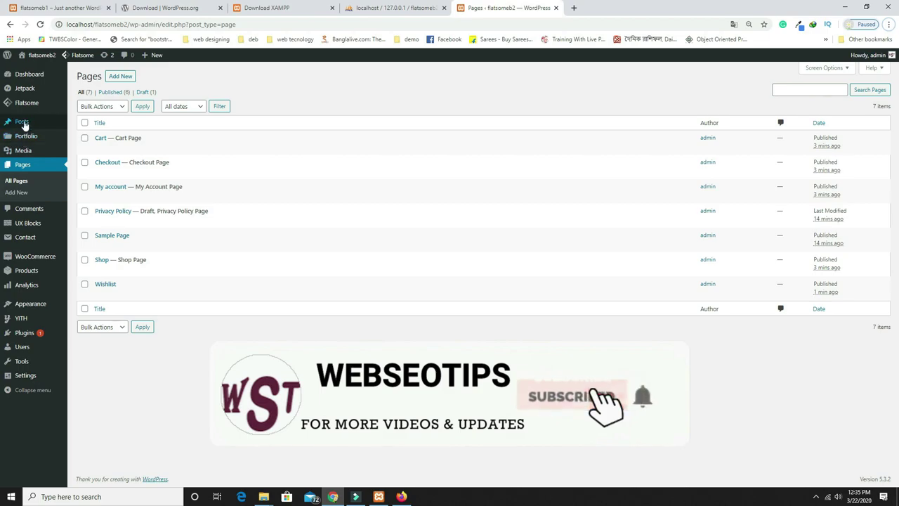
# Drag all 130 images from the flatsomeb\images folder into the Media Library to upload them
pyautogui.click(25, 152)
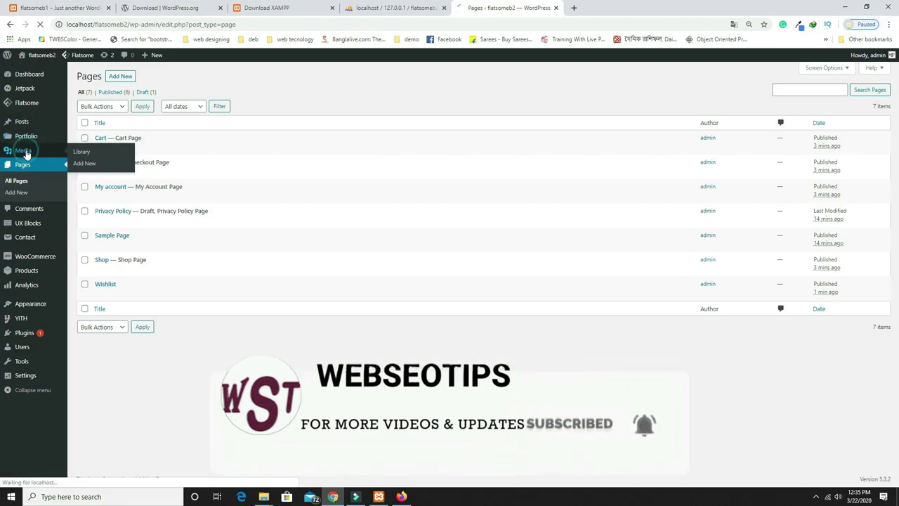
pyautogui.moveTo(263, 494)
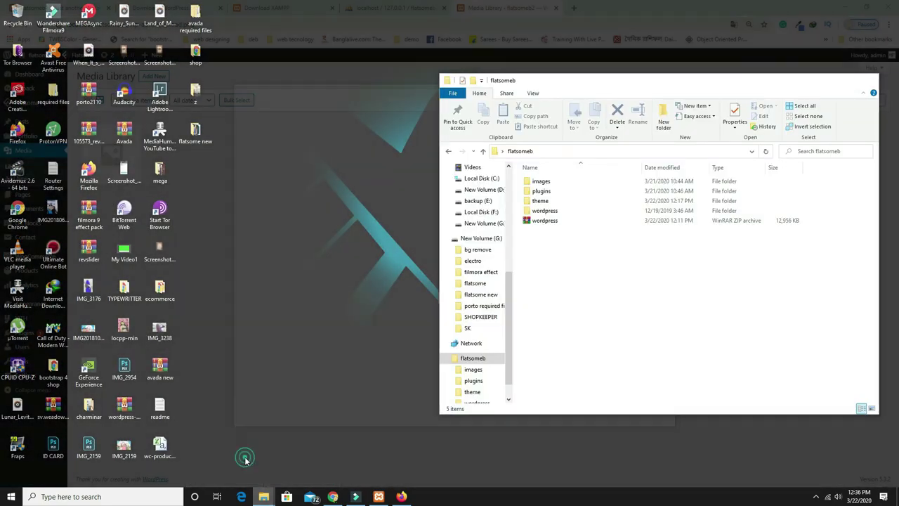
pyautogui.click(245, 458)
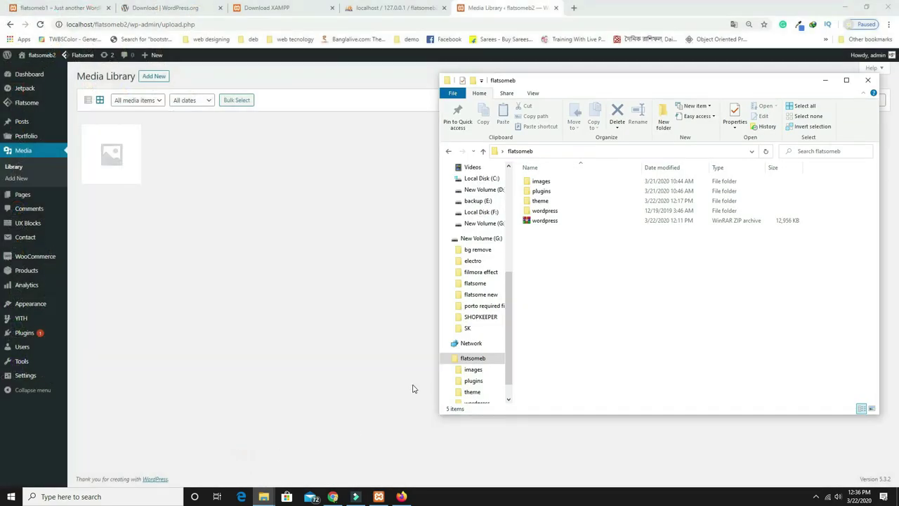
pyautogui.doubleClick(541, 182)
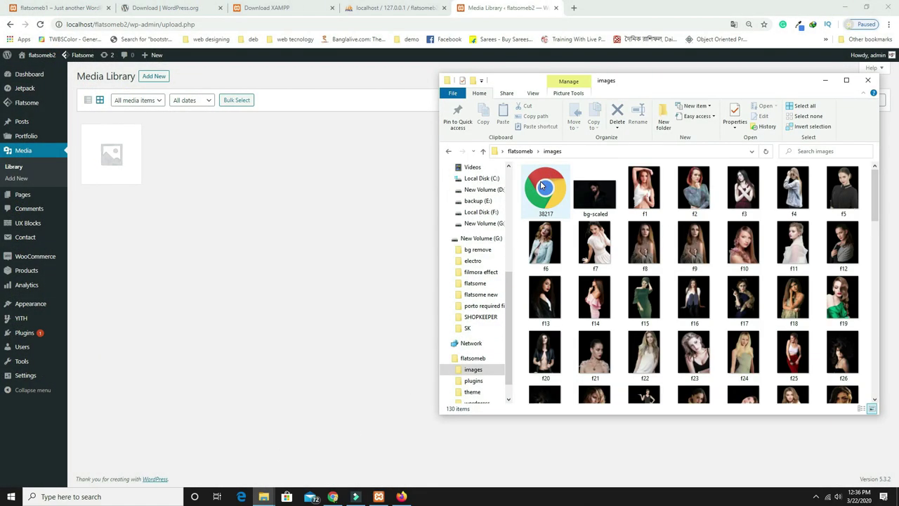
pyautogui.moveTo(520, 186); pyautogui.dragTo(854, 478)
pyautogui.moveTo(625, 357); pyautogui.dragTo(336, 323)
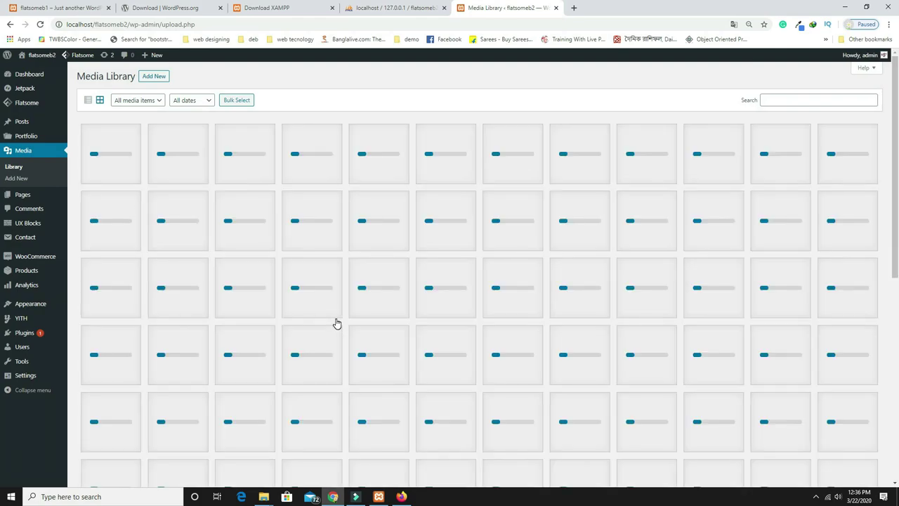
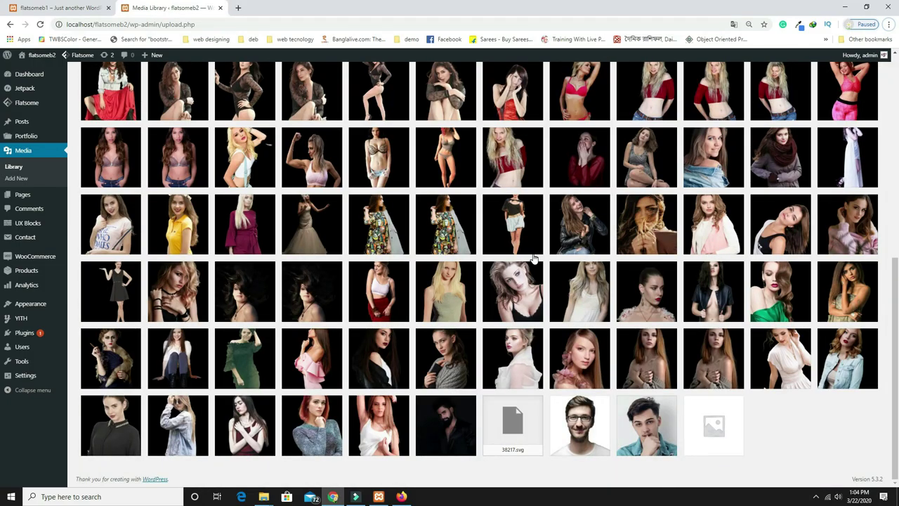
# Publish a new page titled HOME, then begin another blank page
pyautogui.moveTo(40, 197)
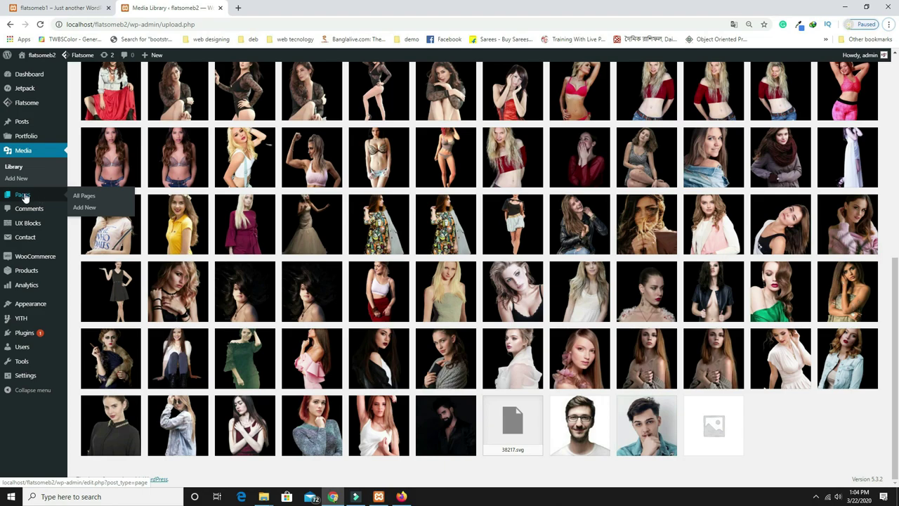
pyautogui.click(25, 202)
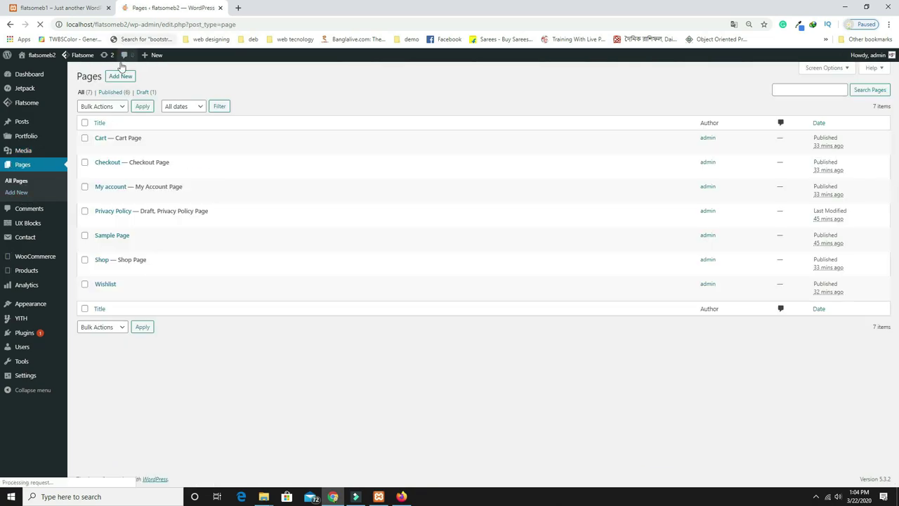
pyautogui.click(120, 77)
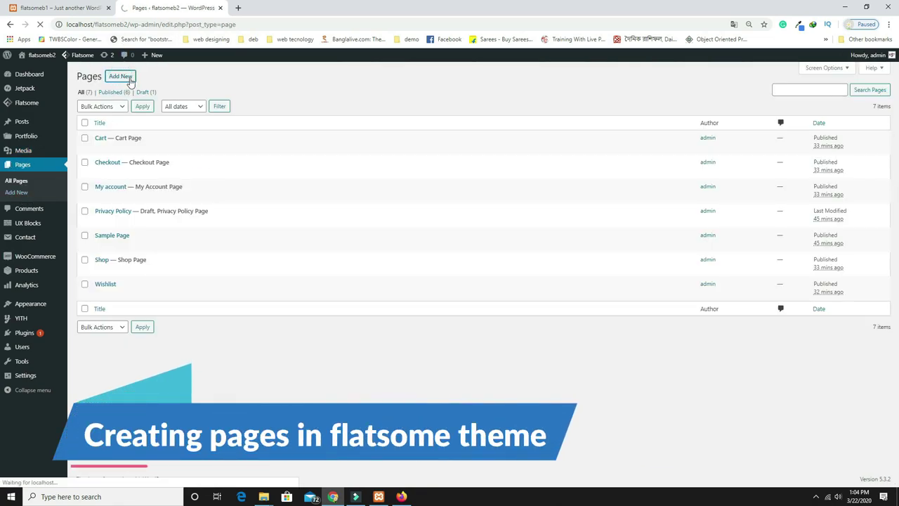
pyautogui.moveTo(772, 480)
pyautogui.click(327, 125)
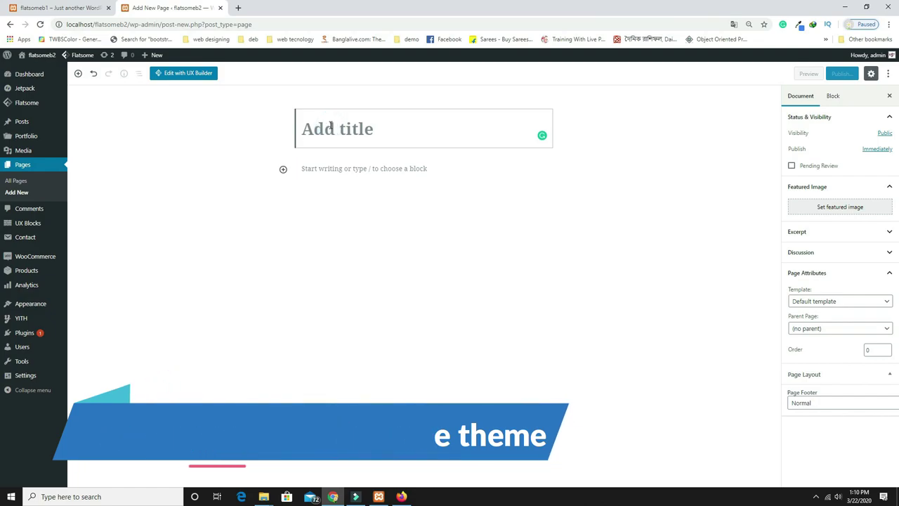
pyautogui.write('HOME')
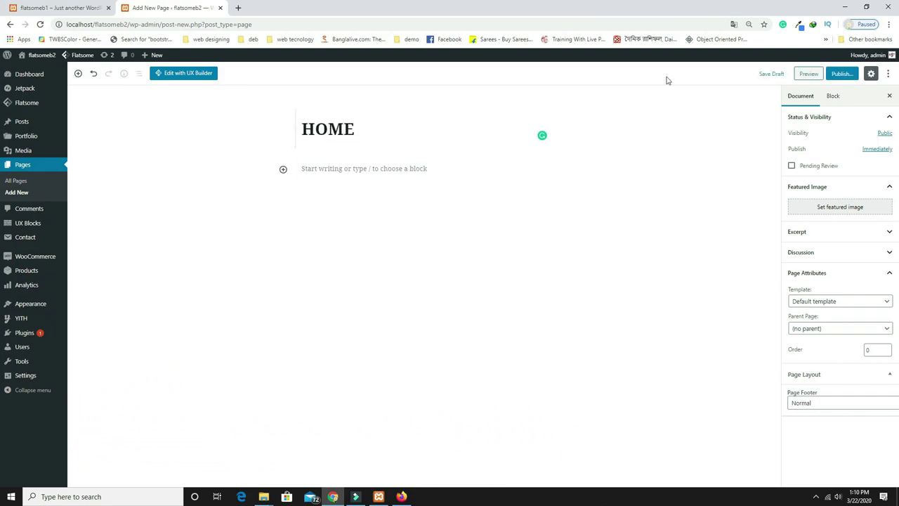
pyautogui.click(841, 73)
pyautogui.click(838, 75)
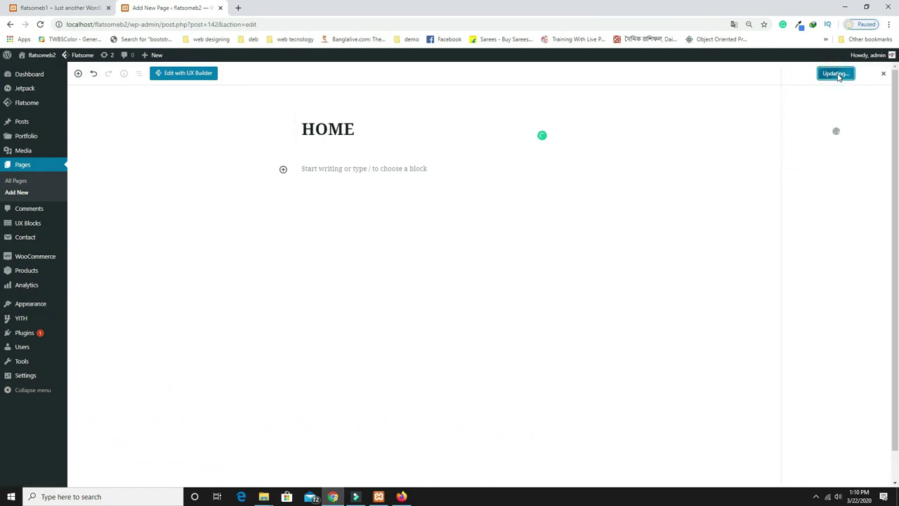
pyautogui.click(16, 192)
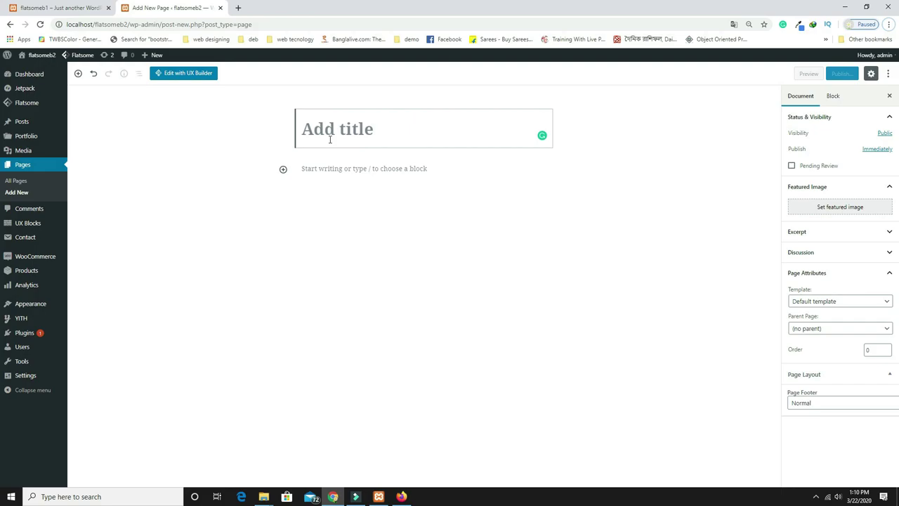
# Publish a new page titled ABOUT US
pyautogui.hotkey('alt', 'f')
pyautogui.press('s')
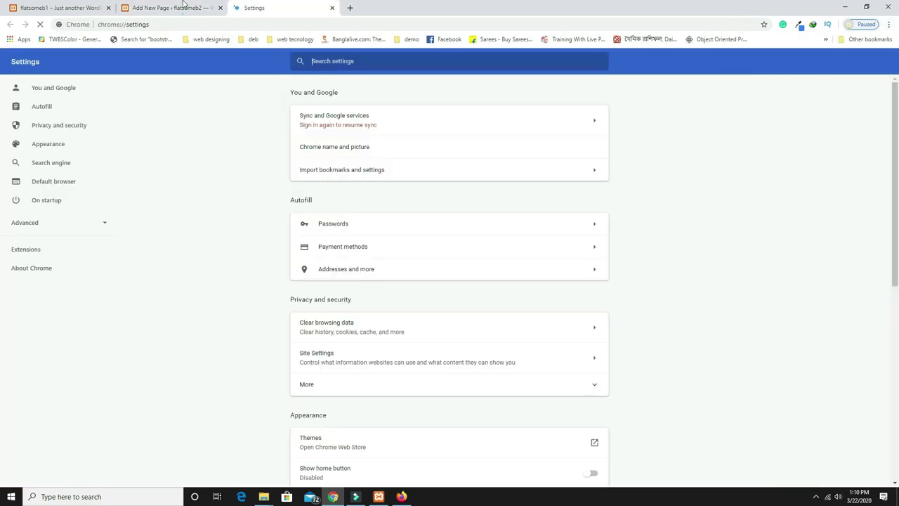
pyautogui.click(172, 7)
pyautogui.click(338, 129)
pyautogui.write('ABOUT US')
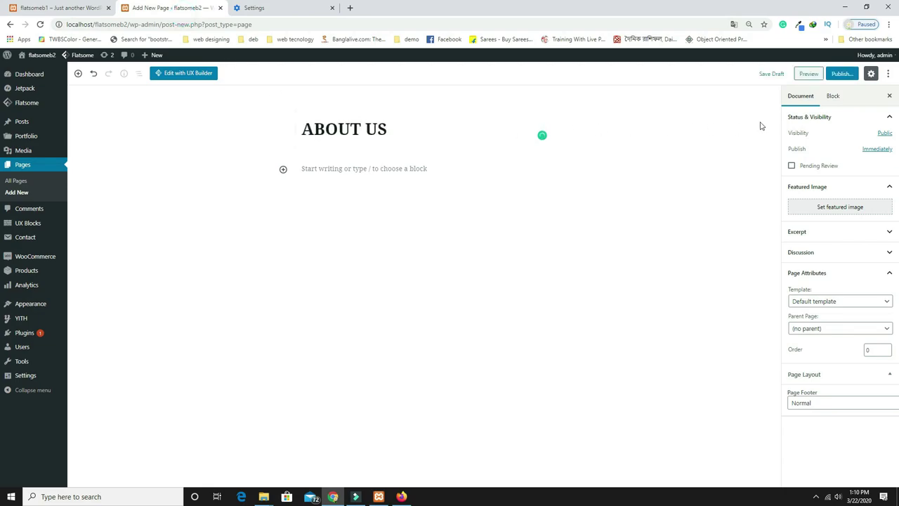
pyautogui.click(845, 76)
pyautogui.click(847, 74)
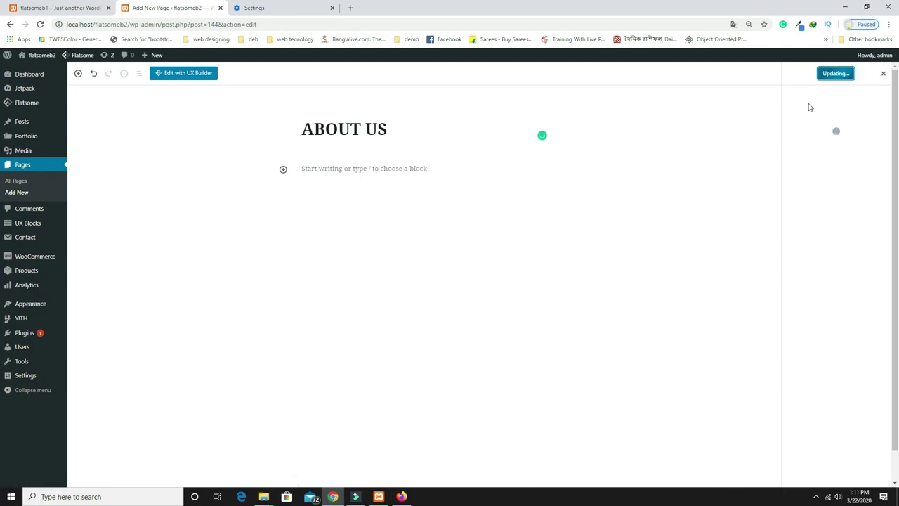
# Publish a new page titled BLOG
pyautogui.click(22, 196)
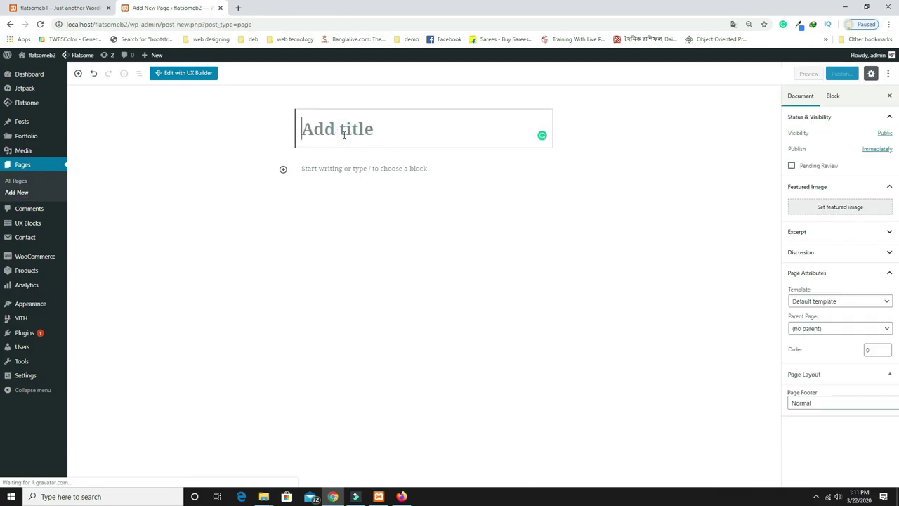
pyautogui.write('BLOG')
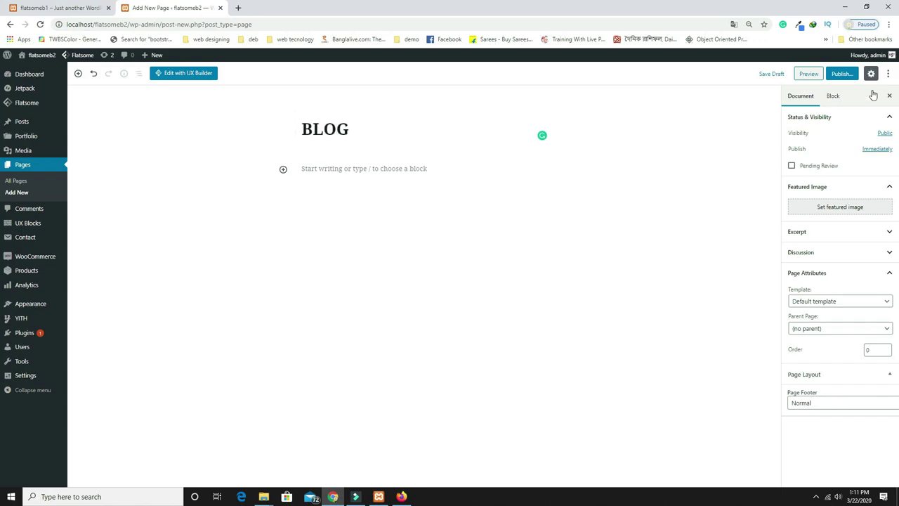
pyautogui.click(841, 74)
pyautogui.click(844, 74)
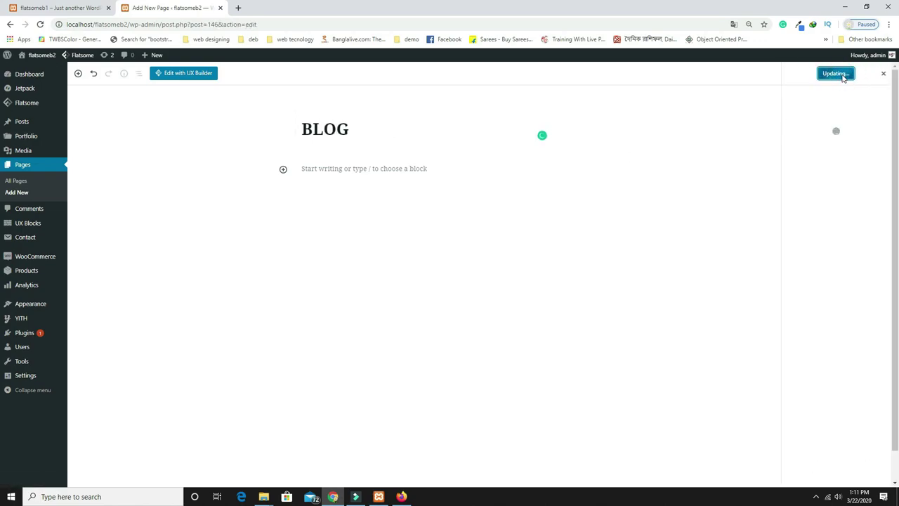
# Publish a page titled CONTACT US, then reopen HOME from the pages list
pyautogui.click(43, 197)
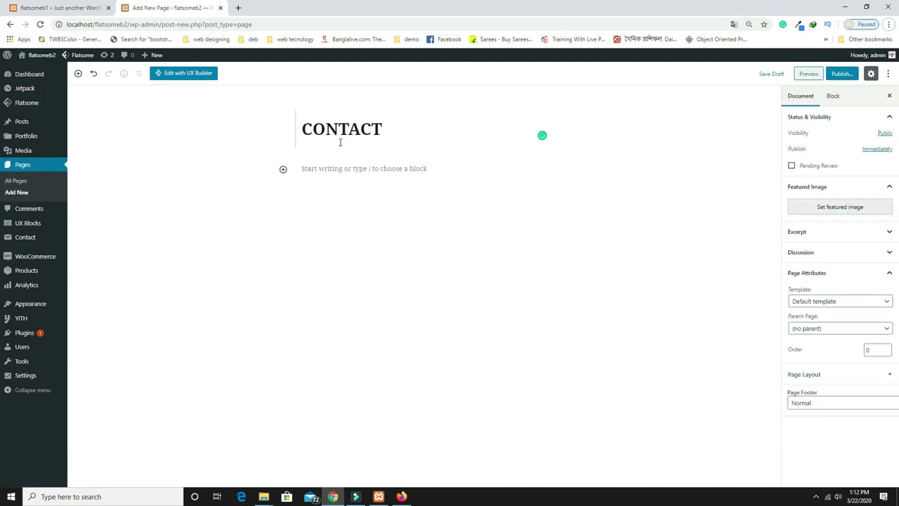
pyautogui.click(390, 136)
pyautogui.write('US')
pyautogui.click(843, 73)
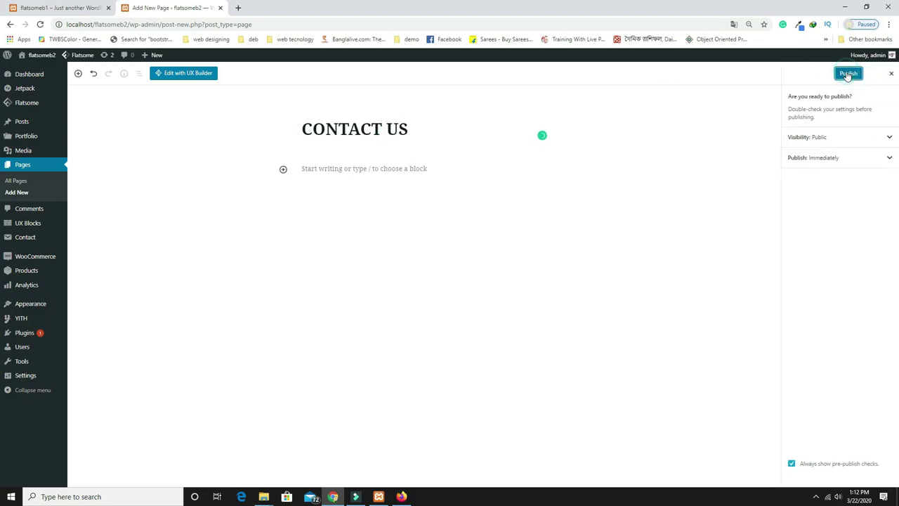
pyautogui.click(848, 74)
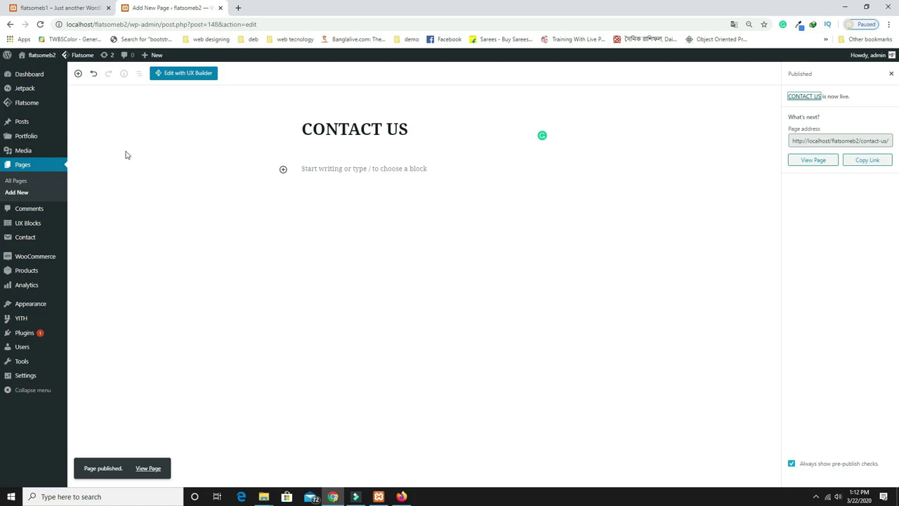
pyautogui.click(25, 166)
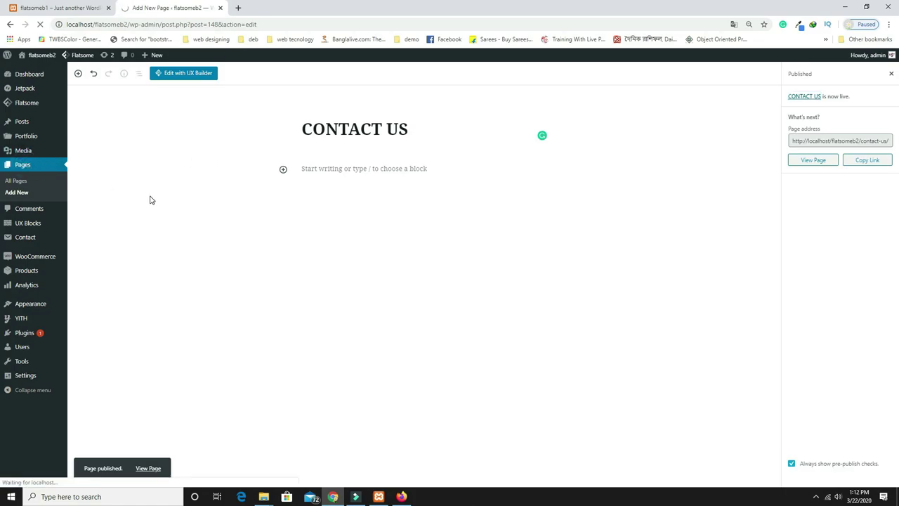
pyautogui.click(105, 260)
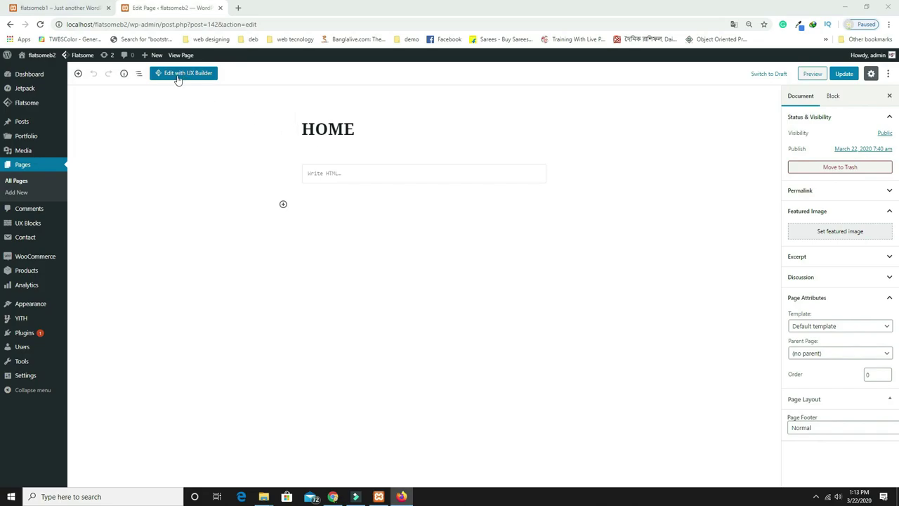
# Open HOME in UX Builder and delete its WP Content Blocks element
pyautogui.click(188, 74)
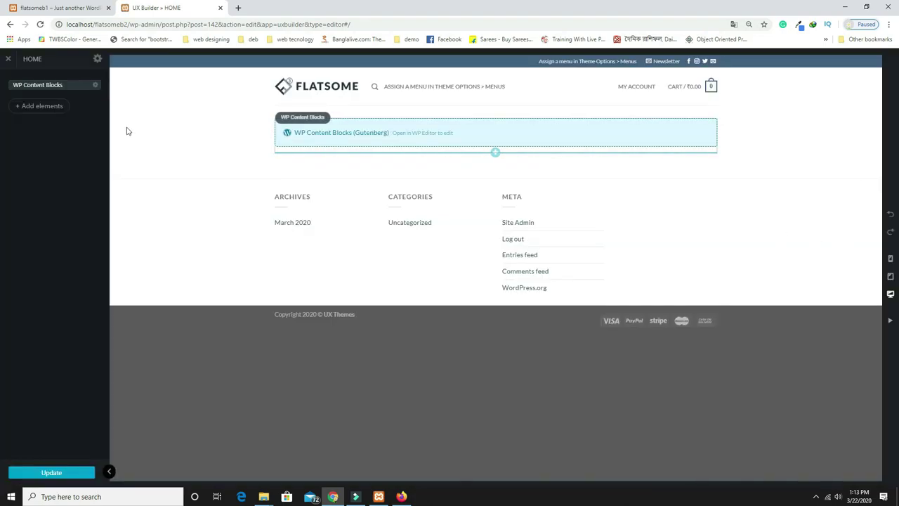
pyautogui.rightClick(48, 88)
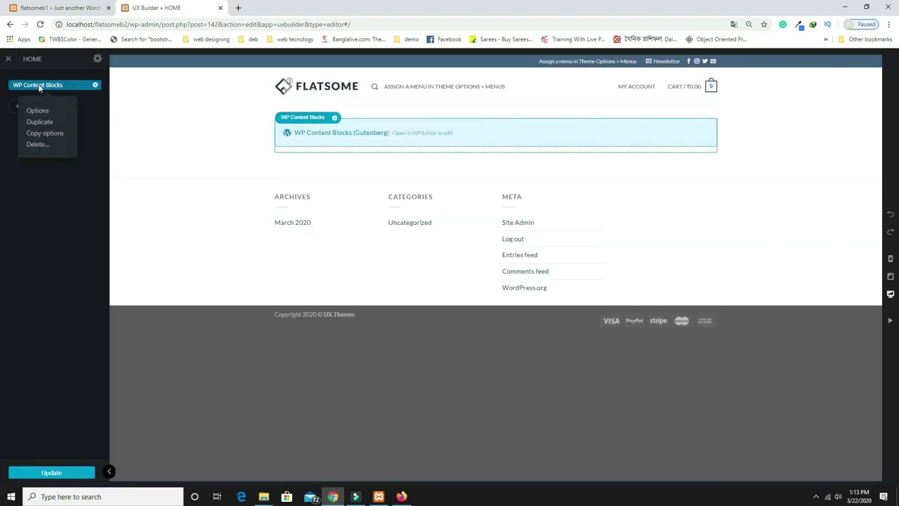
pyautogui.click(41, 145)
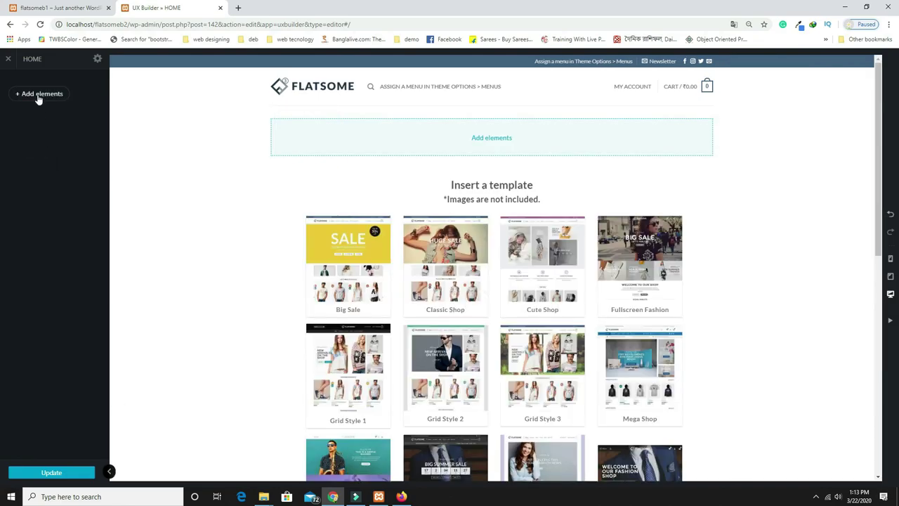
pyautogui.click(98, 61)
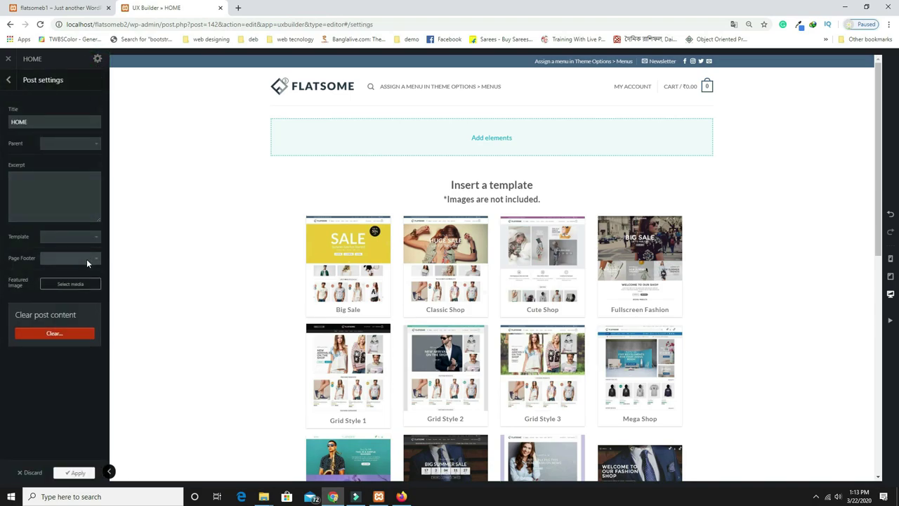
# Apply the 'Page - Full Width - Transparent Header - Light Text' template to HOME
pyautogui.click(83, 237)
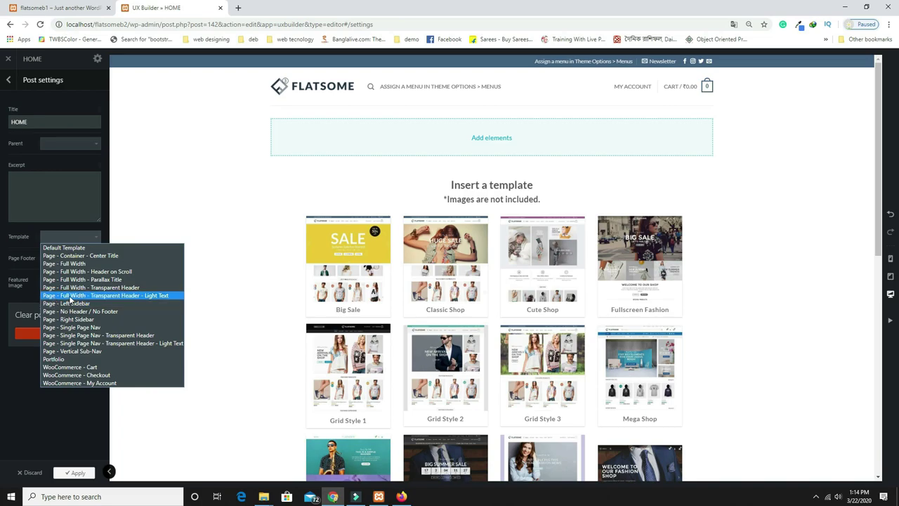
pyautogui.click(142, 295)
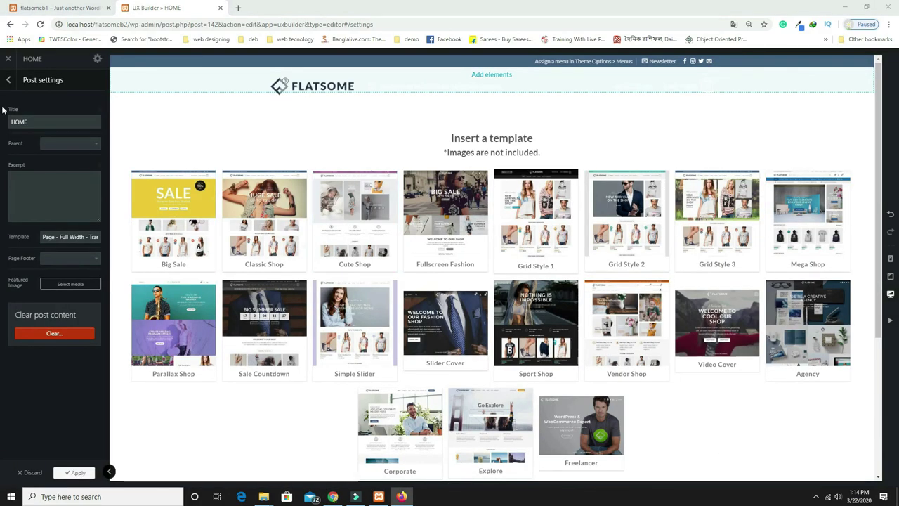
pyautogui.click(9, 82)
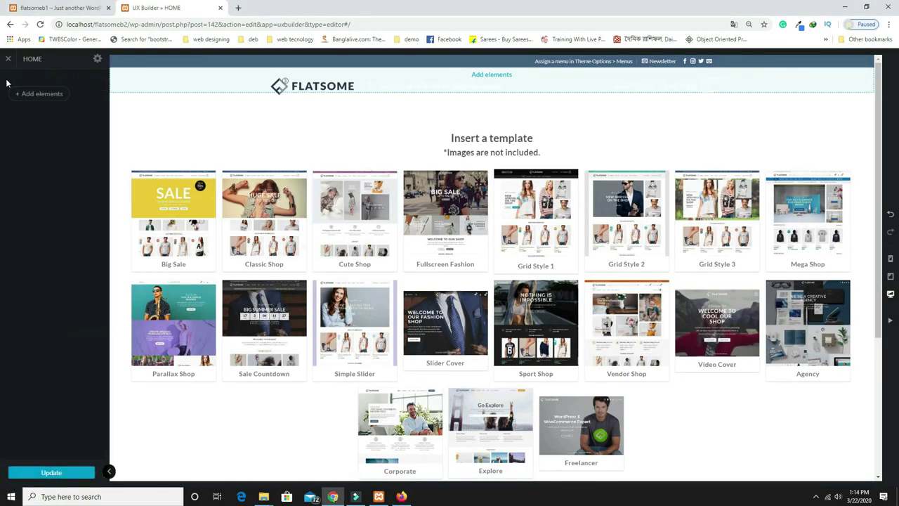
pyautogui.click(38, 95)
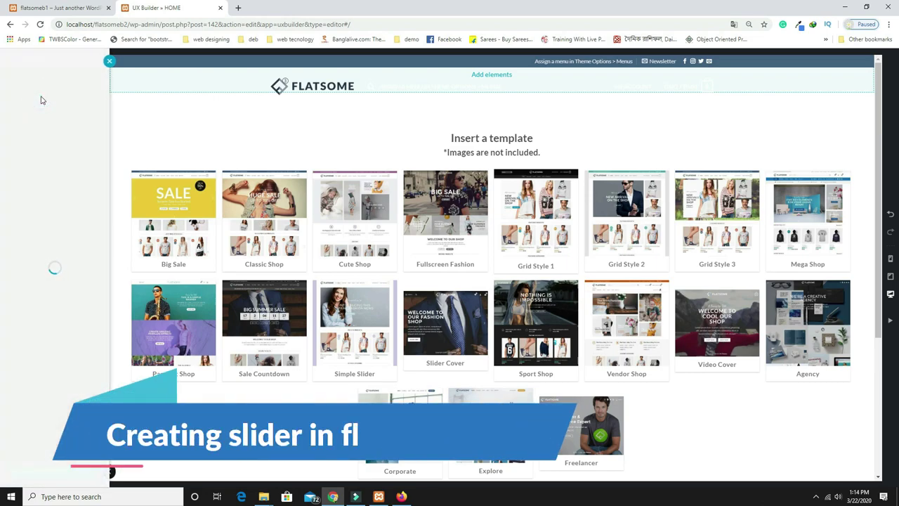
pyautogui.write('sli')
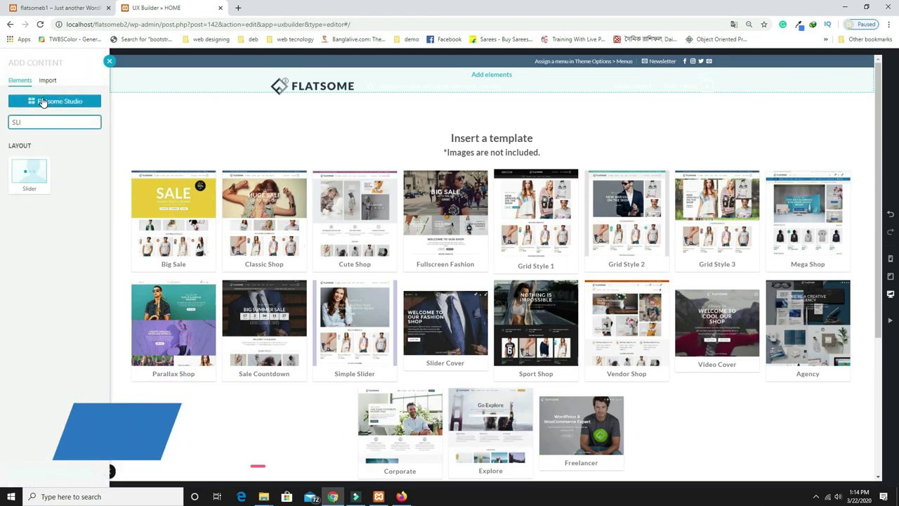
# Insert a Slider holding one Banner slide laid out with the Left preset
pyautogui.click(28, 173)
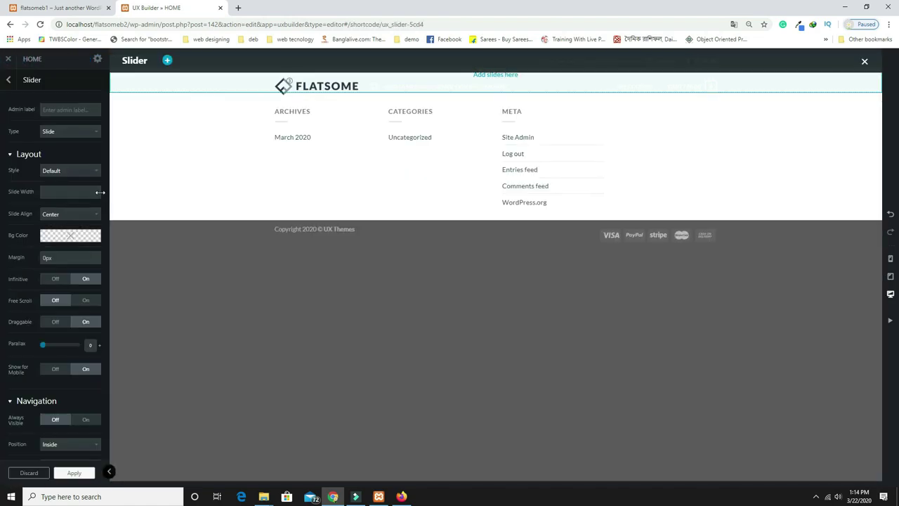
pyautogui.click(167, 60)
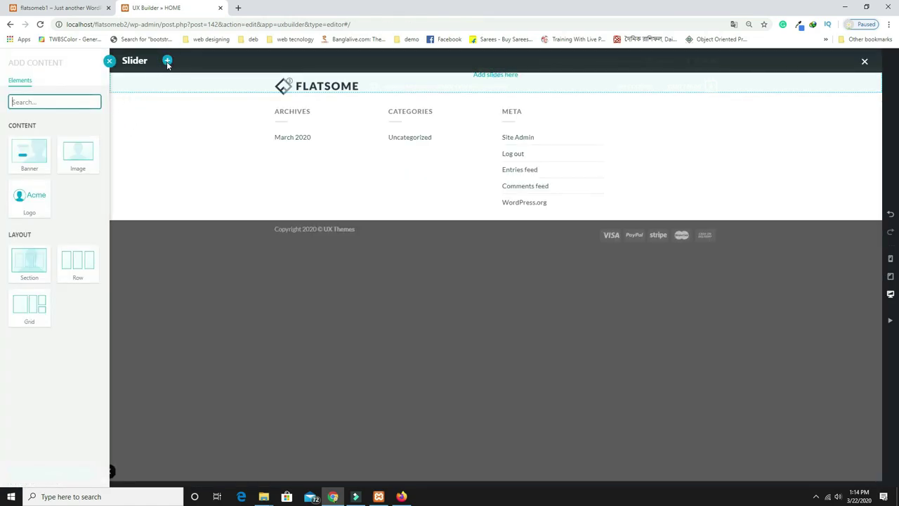
pyautogui.click(29, 155)
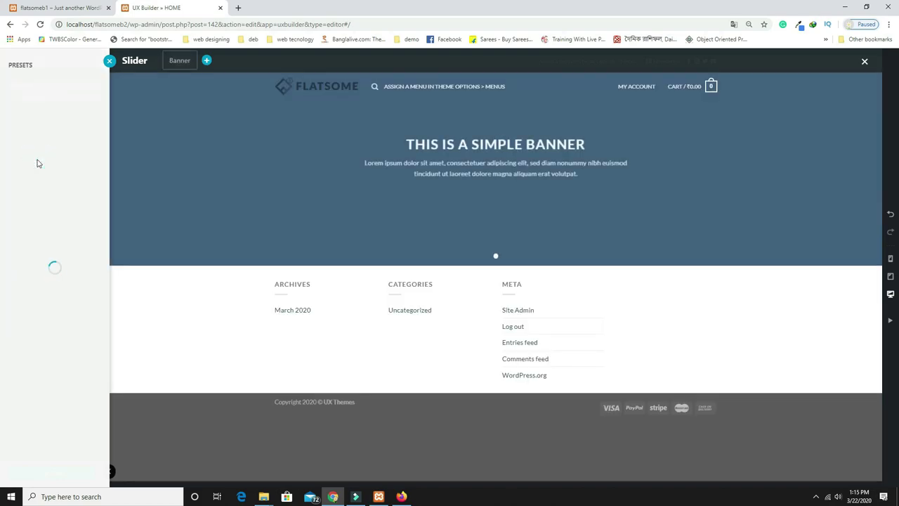
pyautogui.click(32, 146)
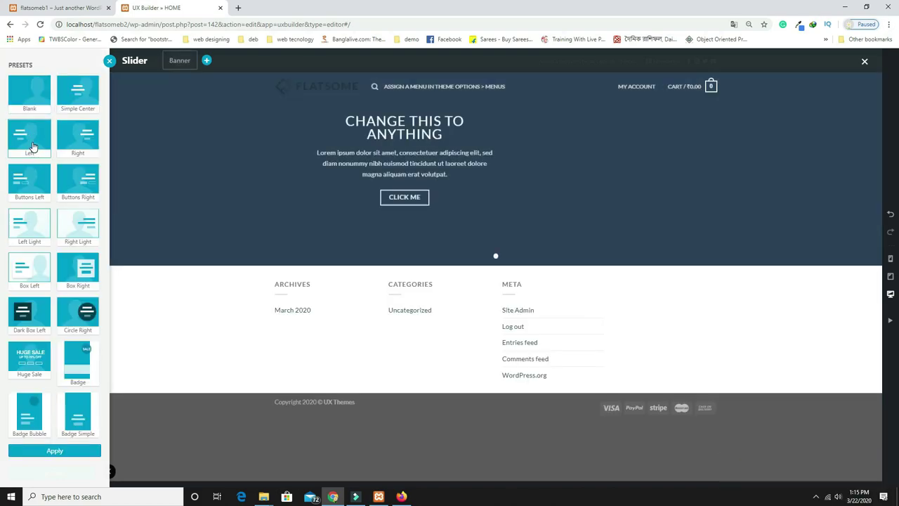
pyautogui.click(494, 255)
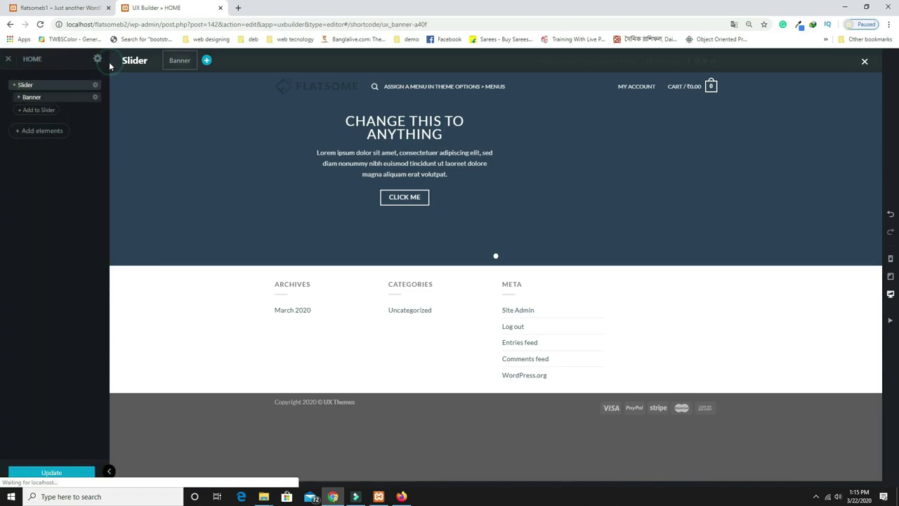
pyautogui.click(56, 99)
# Change the banner height from 500px to 100% and open the background image picker
pyautogui.doubleClick(66, 150)
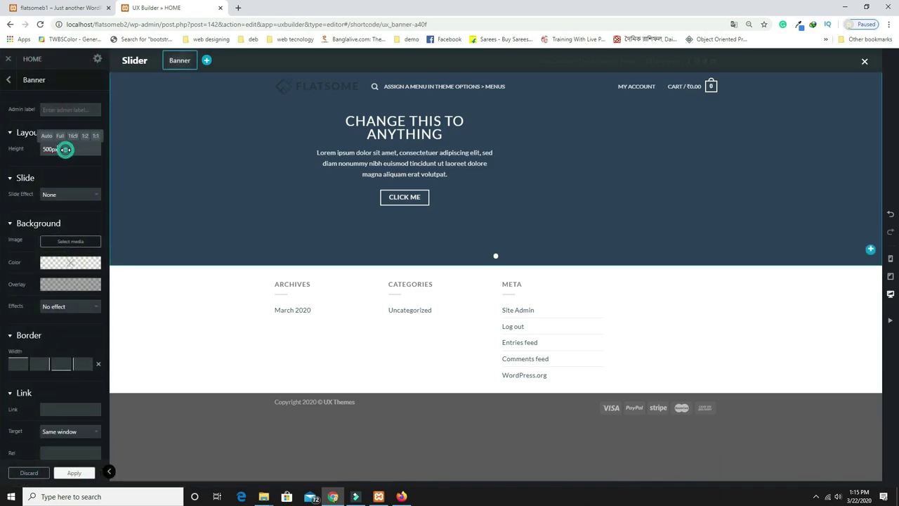
pyautogui.write('100')
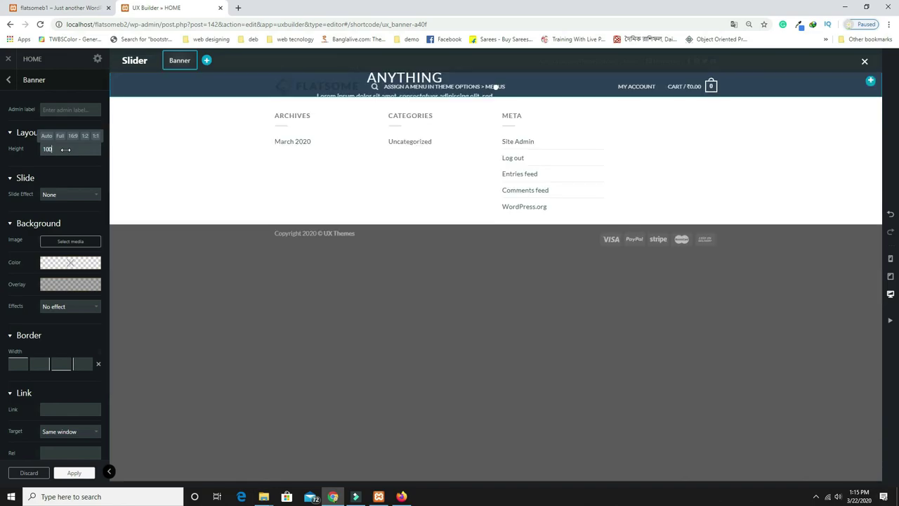
pyautogui.write('%')
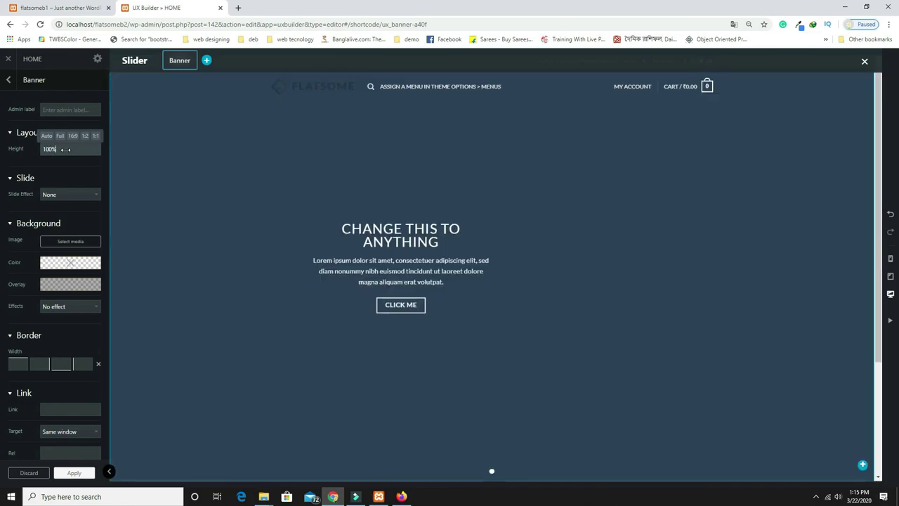
pyautogui.click(63, 241)
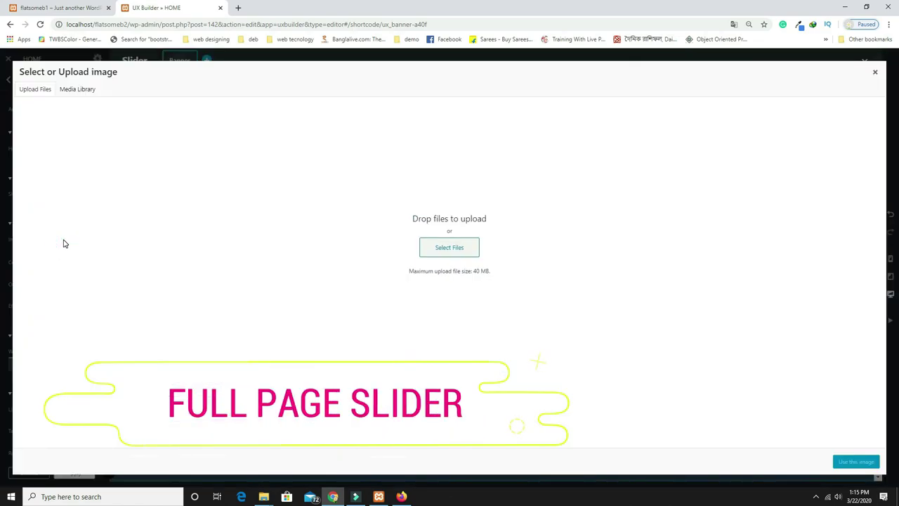
# Use the dark portrait slide4.jpg from the Media Library as the banner background
pyautogui.click(81, 90)
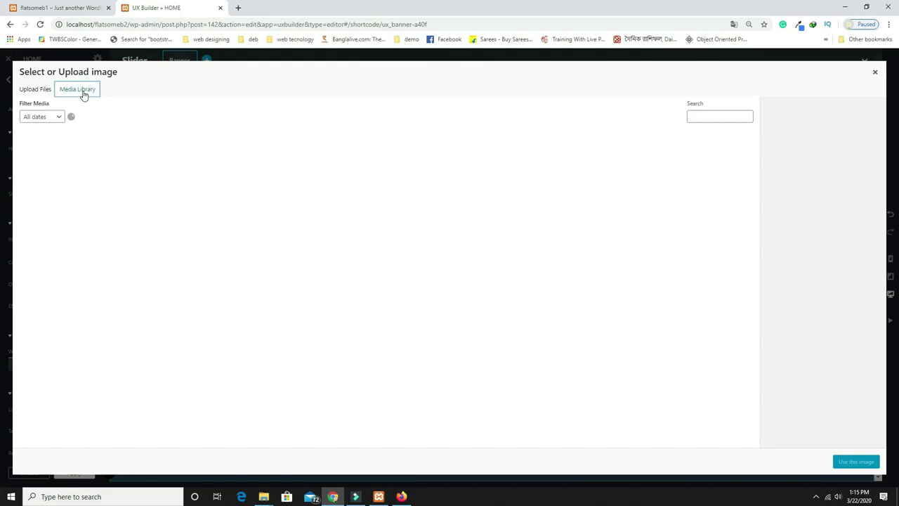
pyautogui.click(311, 171)
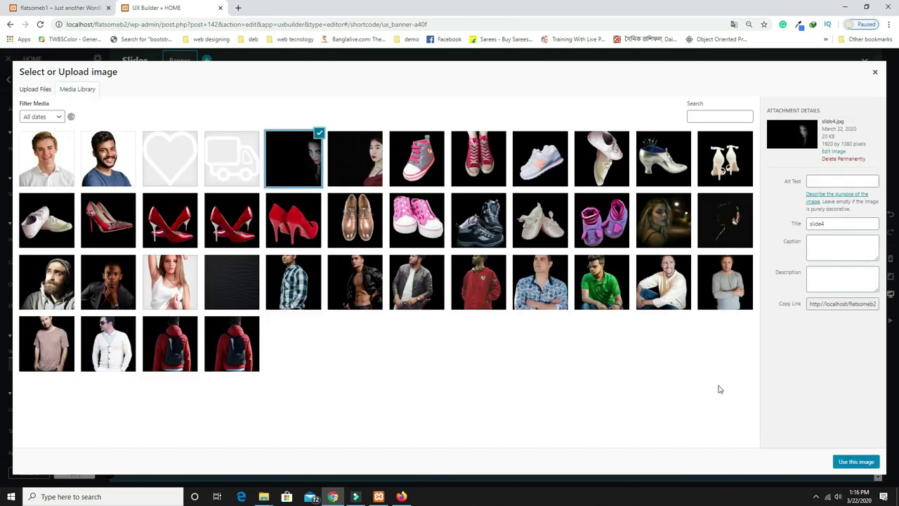
pyautogui.click(855, 462)
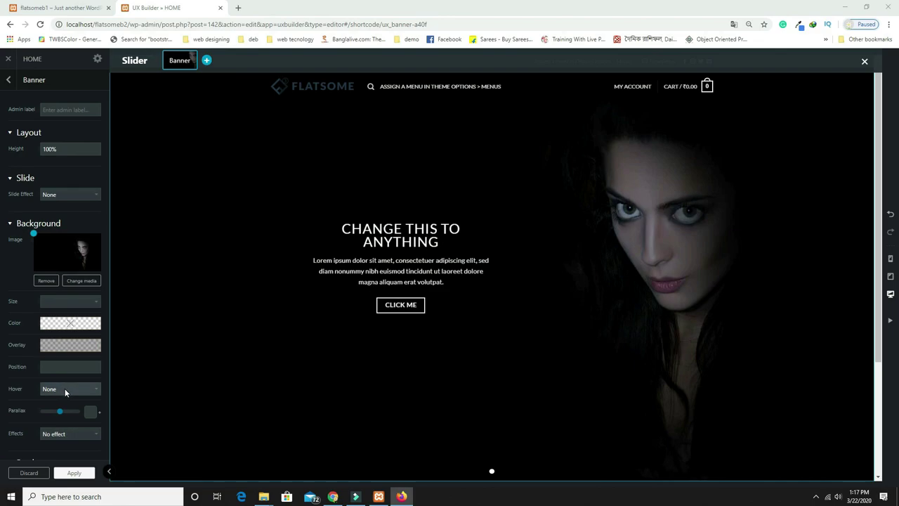
# Set the banner's hover effect to Zoom Long and its alternate hover to Zoom
pyautogui.click(65, 392)
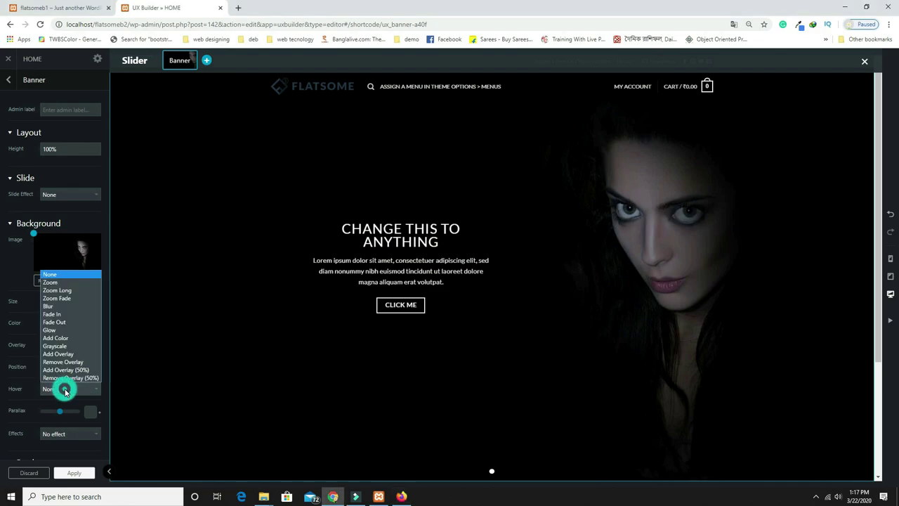
pyautogui.click(64, 290)
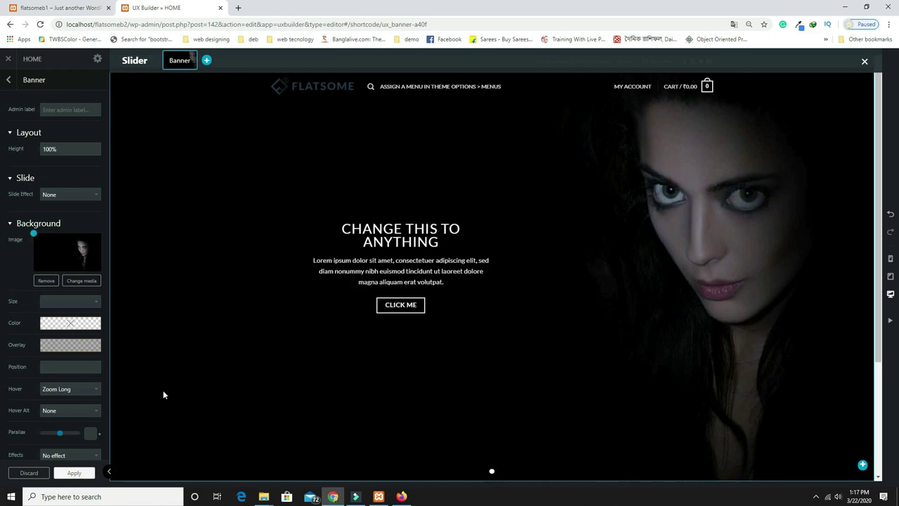
pyautogui.click(40, 412)
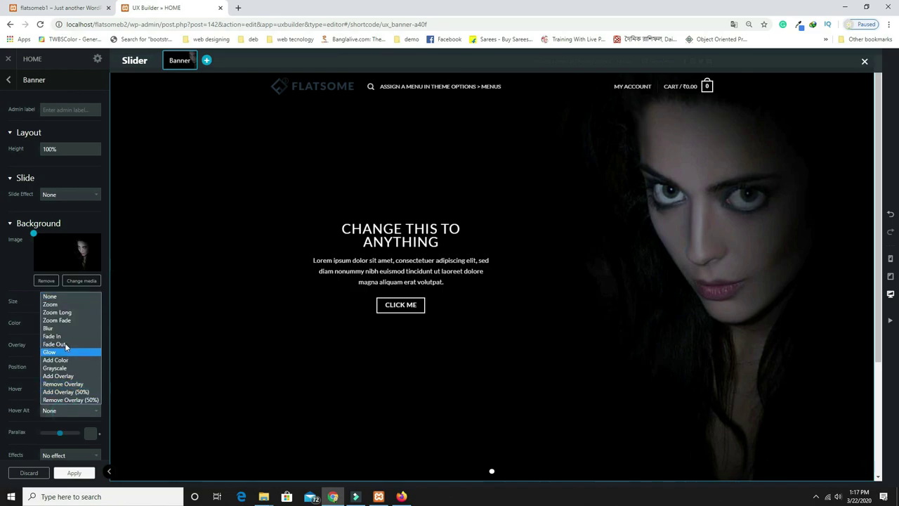
pyautogui.click(58, 305)
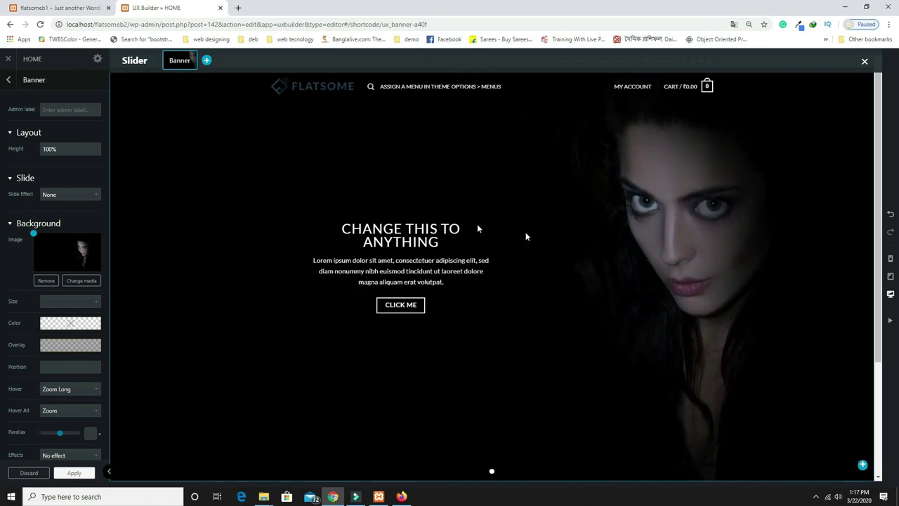
pyautogui.click(404, 246)
# Clear the placeholder banner text and paste in FLATSOME TUTORIAL
pyautogui.click(213, 161)
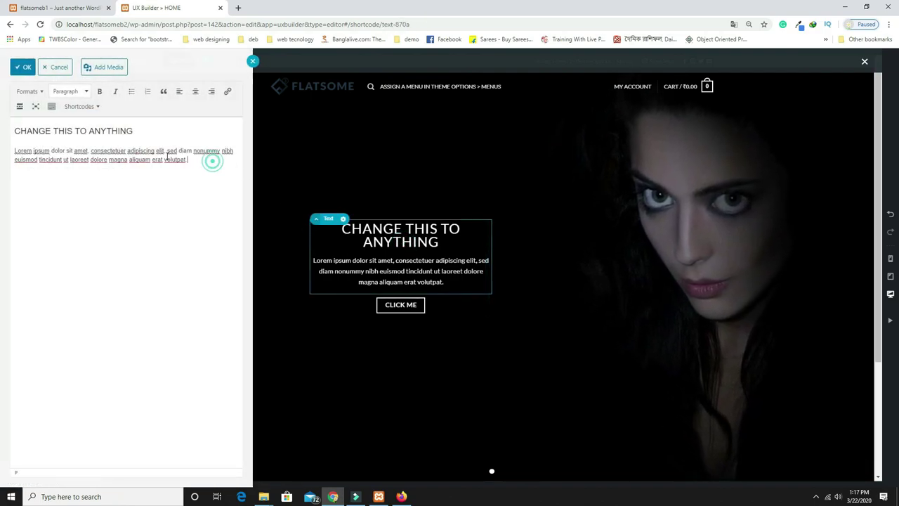
pyautogui.hotkey('ctrl', 'a')
pyautogui.press('BackSpace')
pyautogui.click(61, 141)
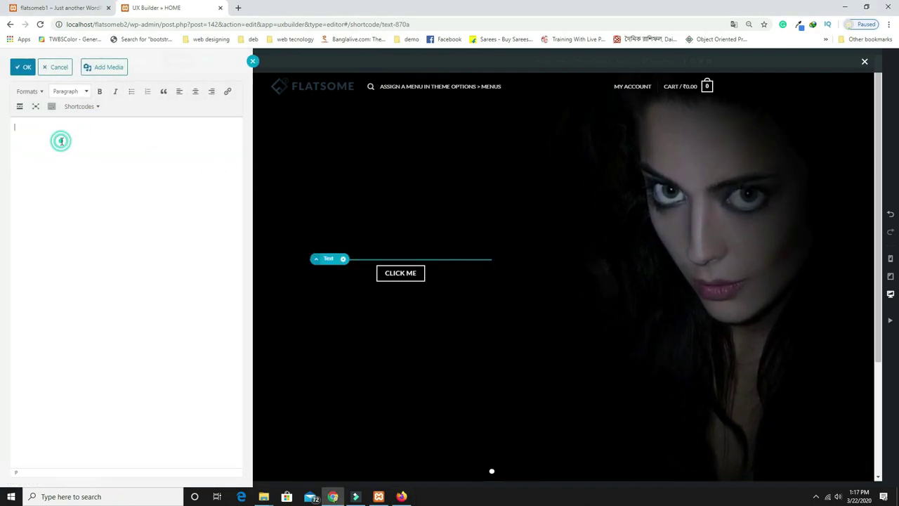
pyautogui.write('FLATSOME TUTORIAL')
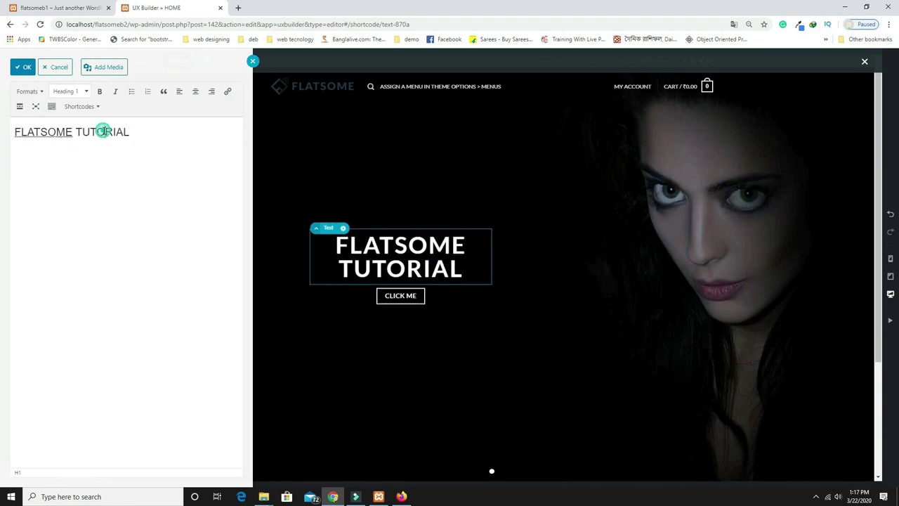
# Make FLATSOME TUTORIAL a Heading 1 with a 'Best Woocommerce Theme Ever' subheading below
pyautogui.moveTo(146, 131); pyautogui.dragTo(39, 116)
pyautogui.click(79, 92)
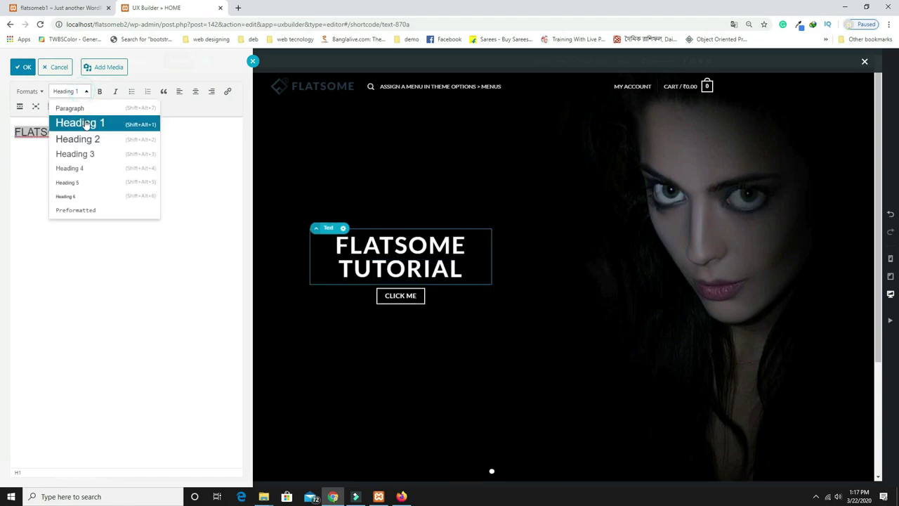
pyautogui.click(77, 109)
pyautogui.click(78, 92)
pyautogui.click(75, 122)
pyautogui.click(150, 137)
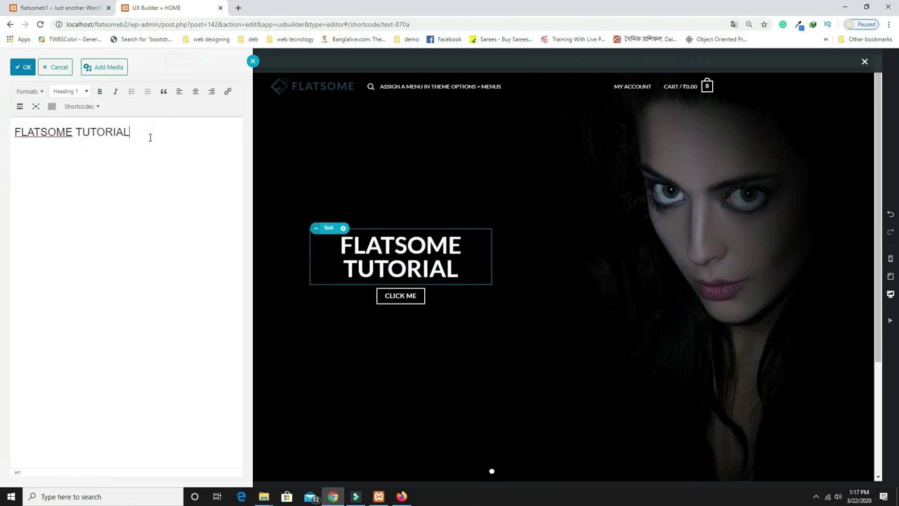
pyautogui.press('Return')
pyautogui.click(46, 155)
pyautogui.write('Best Woocommerce Theme Ever')
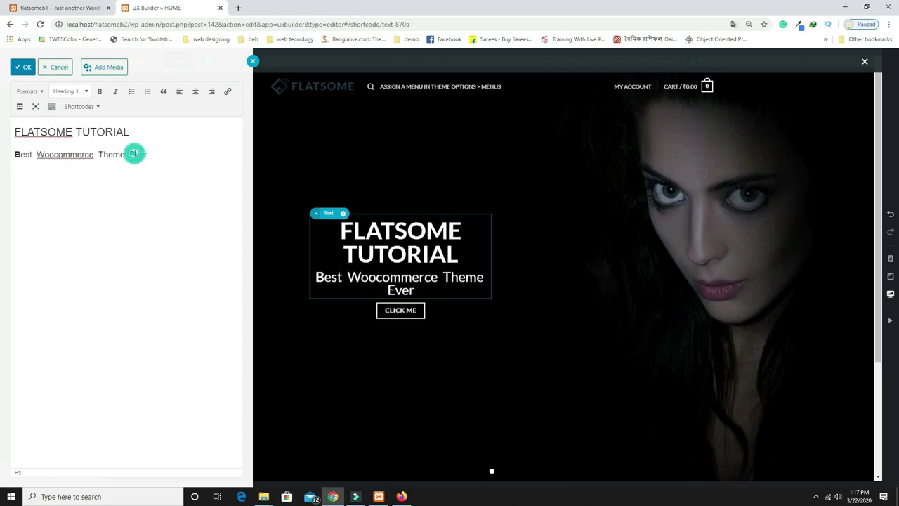
# Close the text editor and drag the text box's right edge wider
pyautogui.click(472, 257)
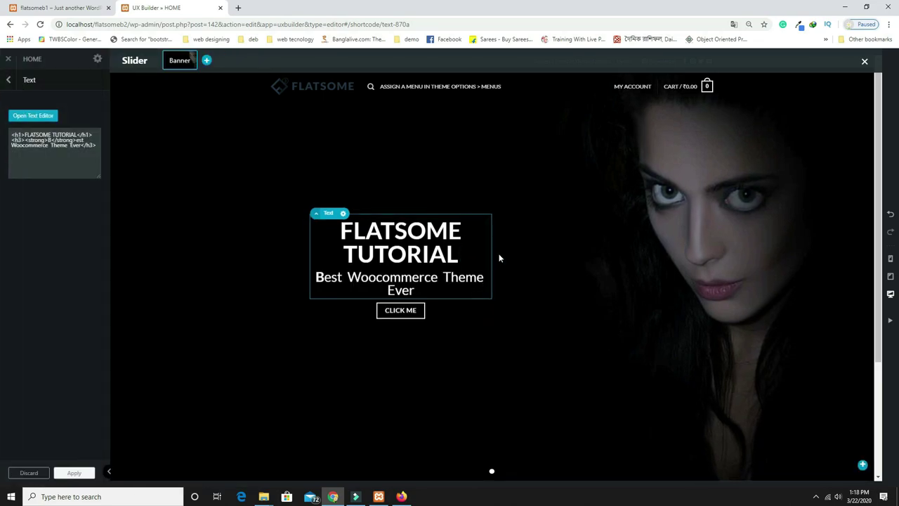
pyautogui.moveTo(494, 260); pyautogui.dragTo(648, 262)
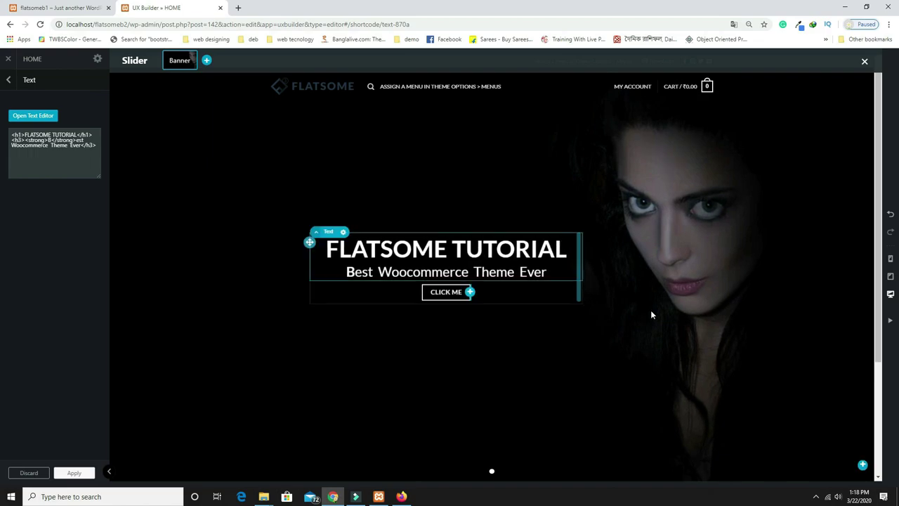
# Select the banner's CLICK ME button and begin relabelling it, entering 'KNOW' as its text
pyautogui.click(445, 293)
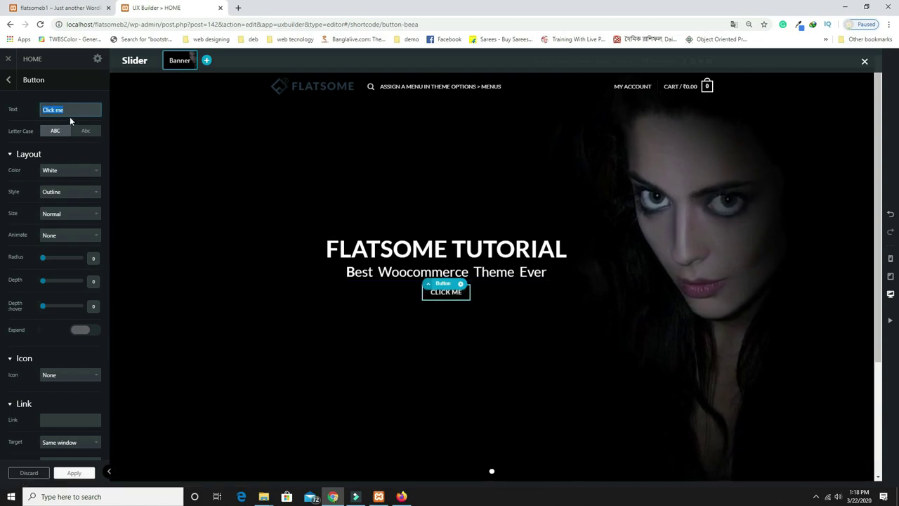
pyautogui.write('KNOW MORE')
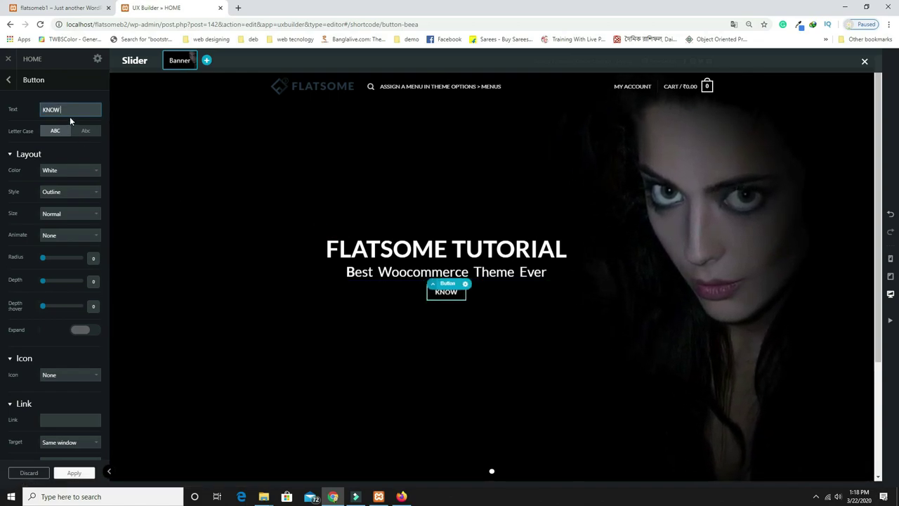
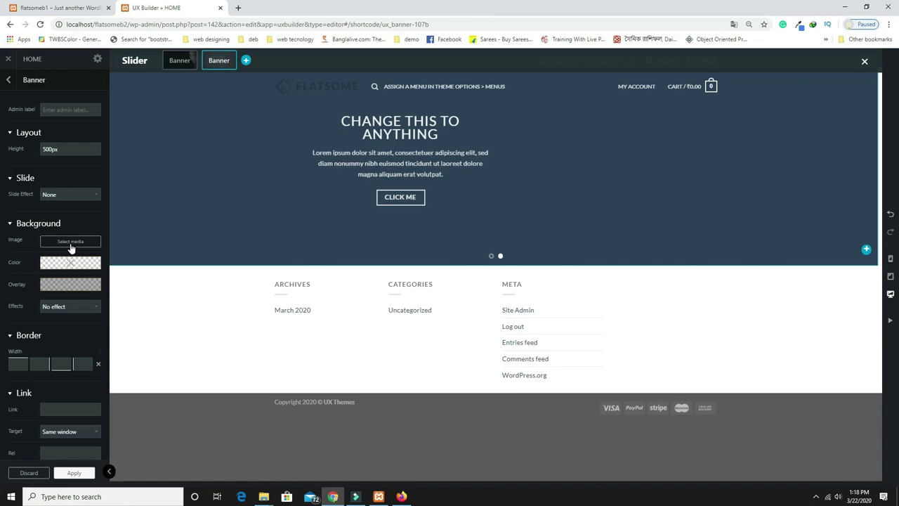
# Set slide2 as the second banner's background image and change its height to 100%
pyautogui.click(71, 243)
pyautogui.click(353, 166)
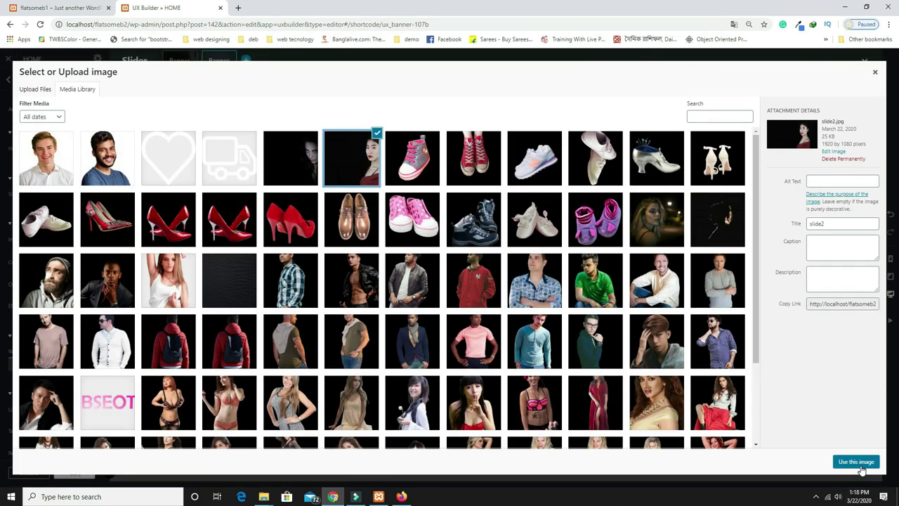
pyautogui.click(856, 462)
pyautogui.click(62, 149)
pyautogui.doubleClick(64, 149)
pyautogui.write('100')
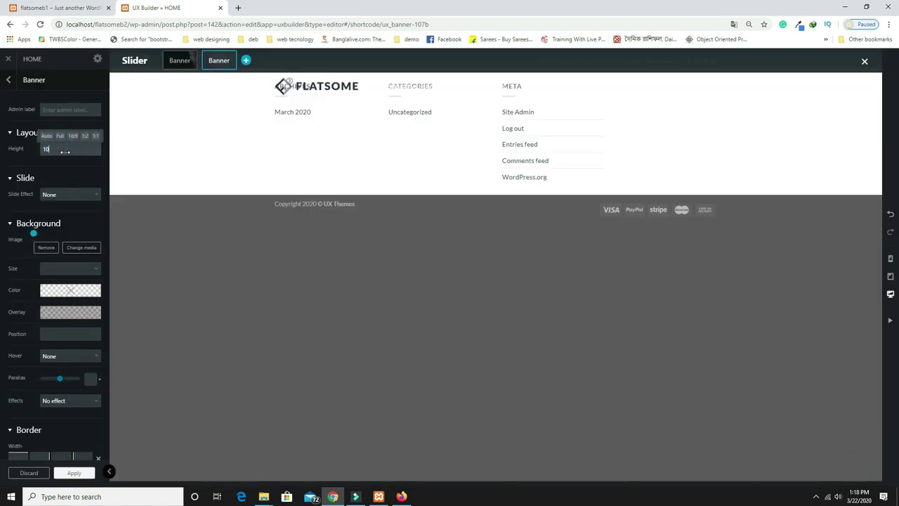
pyautogui.write('%')
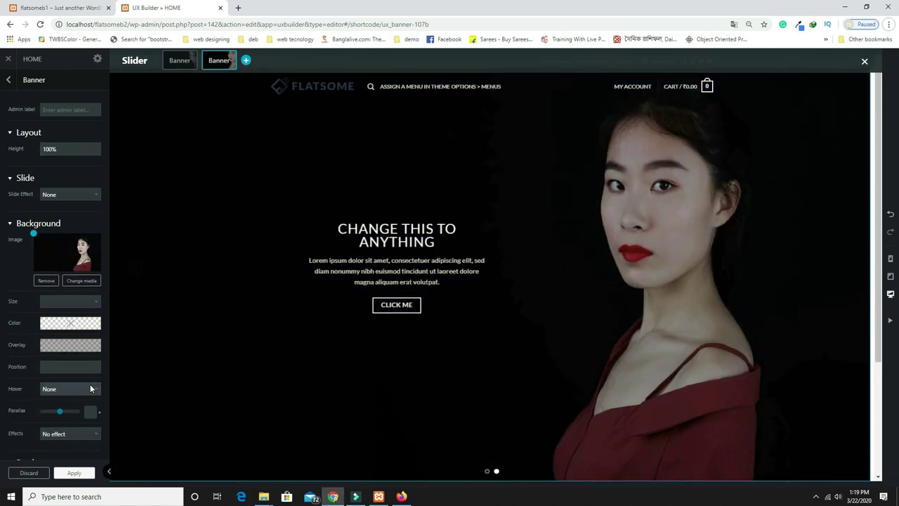
# Set the banner Hover effect to Zoom Long and Hover Alt to Zoom
pyautogui.click(88, 386)
pyautogui.click(60, 290)
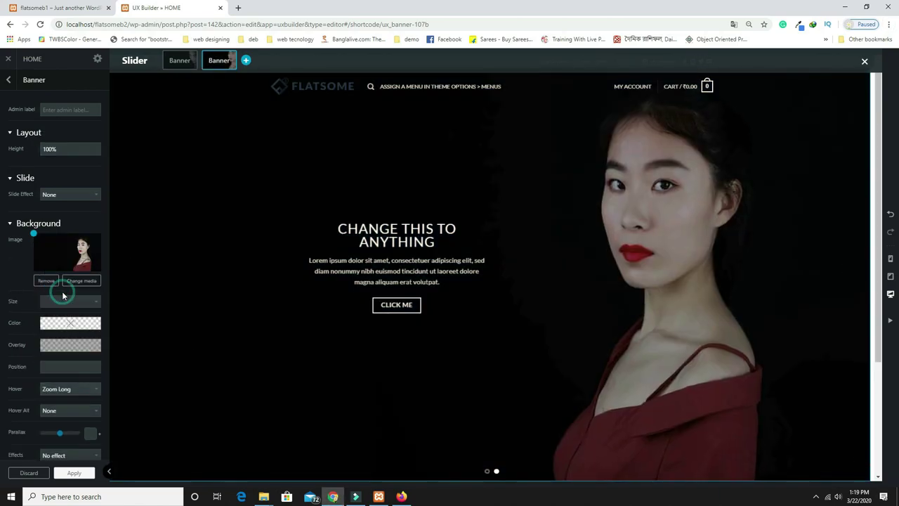
pyautogui.click(77, 411)
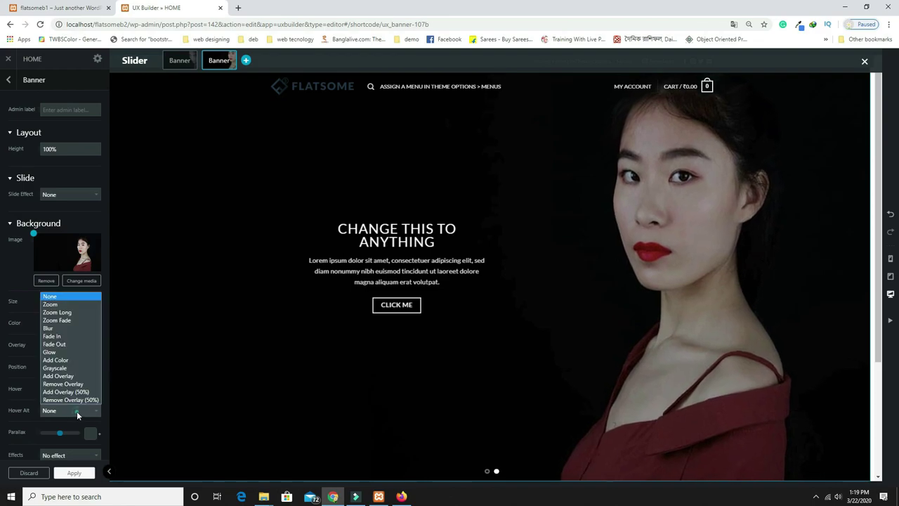
pyautogui.click(52, 304)
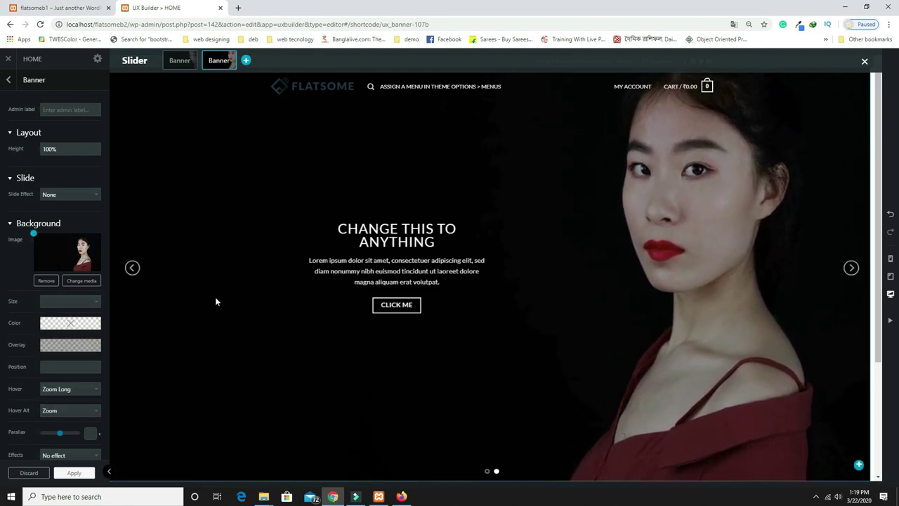
# Replace the banner text with heading NEW FASHION EVERYDAY and subtitle New Ladies Dress Collection Everyday
pyautogui.click(383, 245)
pyautogui.moveTo(215, 171); pyautogui.dragTo(31, 109)
pyautogui.write('C')
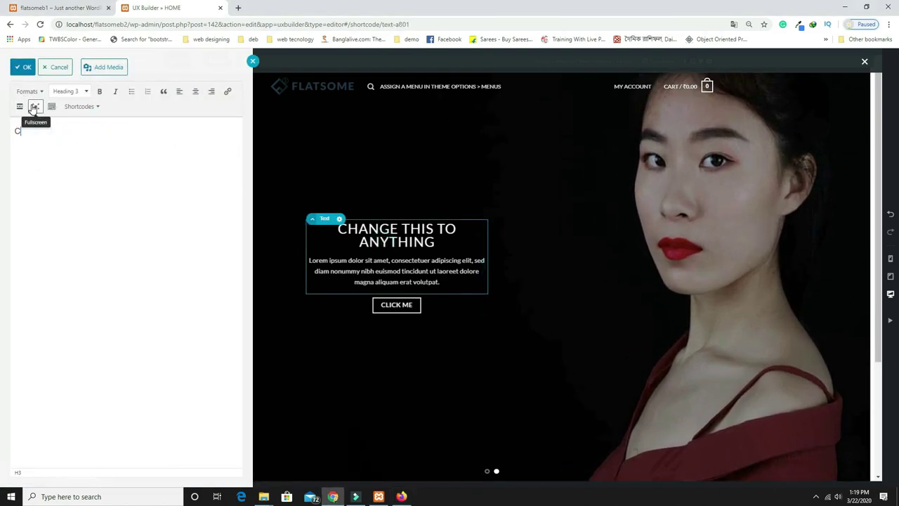
pyautogui.hotkey('ctrl', 'v')
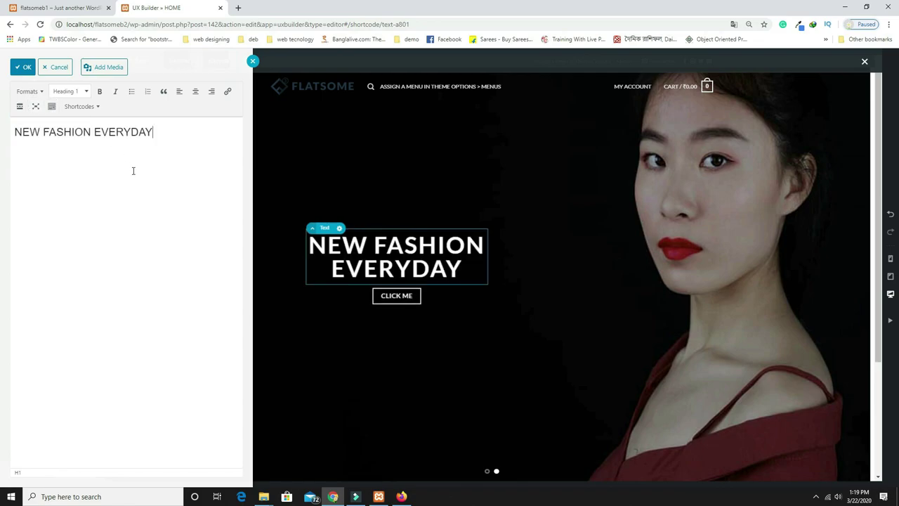
pyautogui.click(143, 132)
pyautogui.click(161, 134)
pyautogui.press('Return')
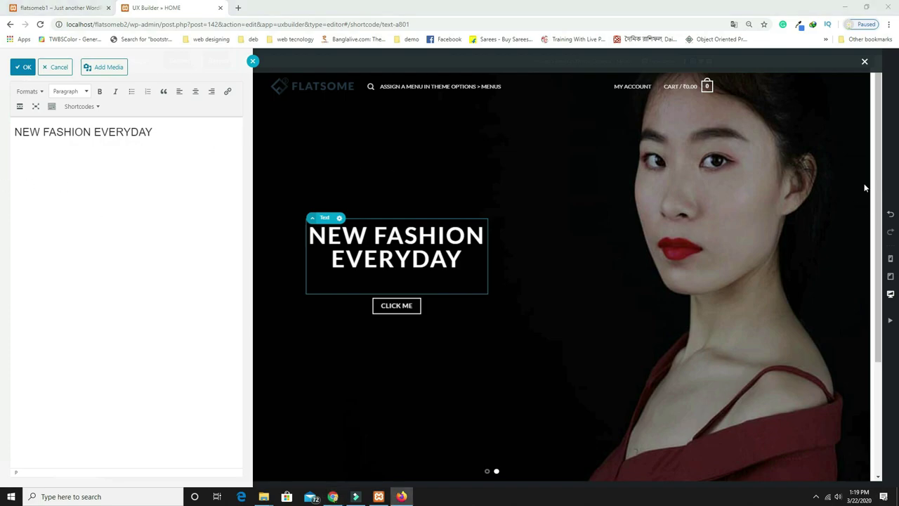
pyautogui.click(34, 155)
pyautogui.write('New Ladies Dress Collection Everyday')
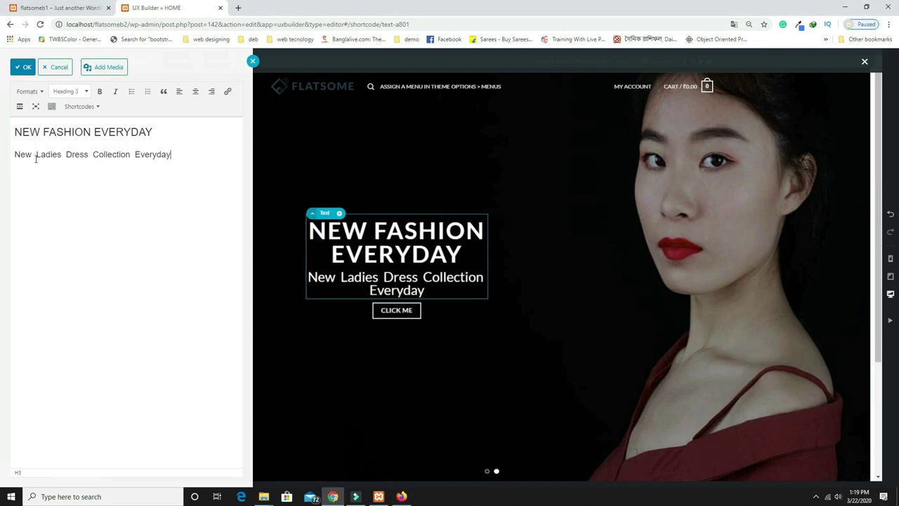
pyautogui.click(46, 155)
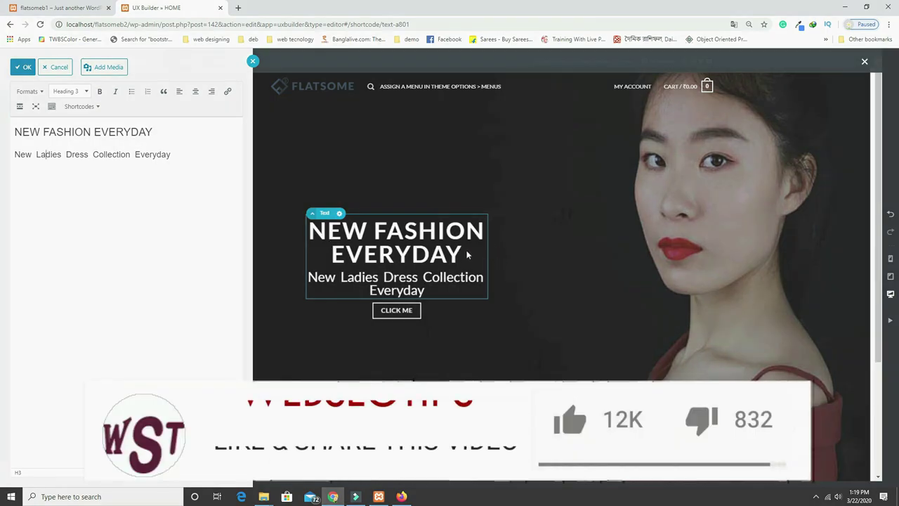
pyautogui.click(488, 257)
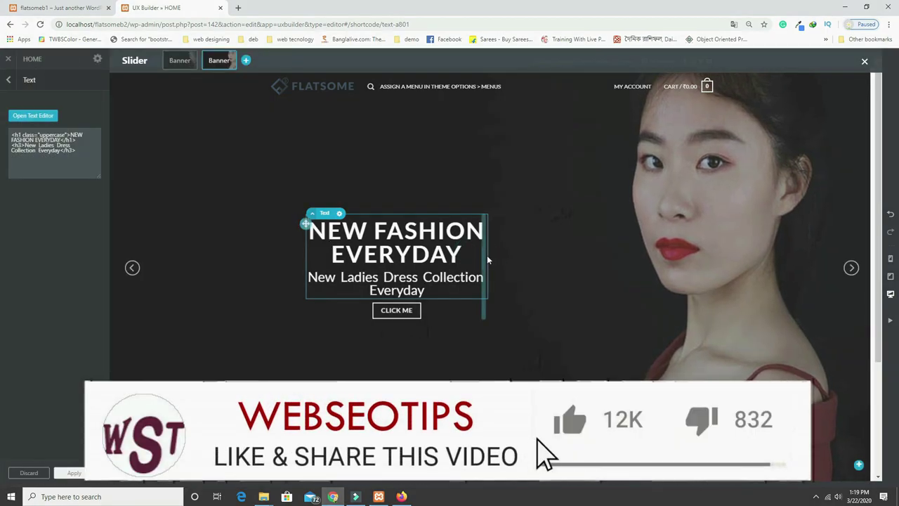
# Widen the text box so the subtitle fits one line and delete the CLICK ME button
pyautogui.moveTo(488, 258); pyautogui.dragTo(735, 274)
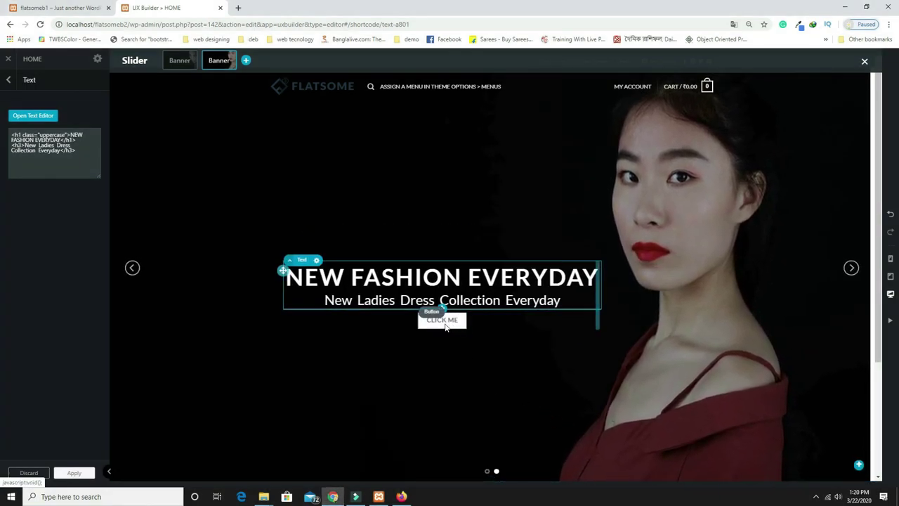
pyautogui.rightClick(445, 326)
pyautogui.click(435, 380)
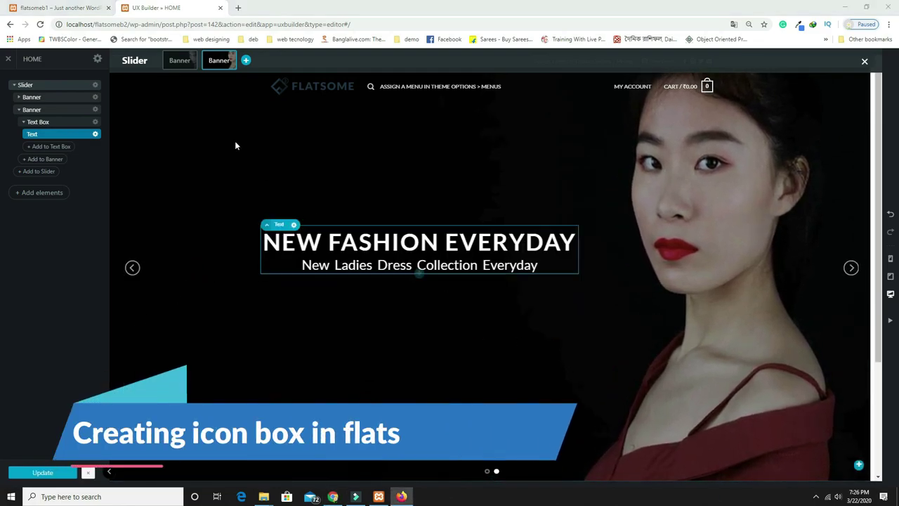
# Add a new Section below the slider using the Default Dark preset
pyautogui.hotkey('ctrl', 'Tab')
pyautogui.scroll(-3, 278, 292)
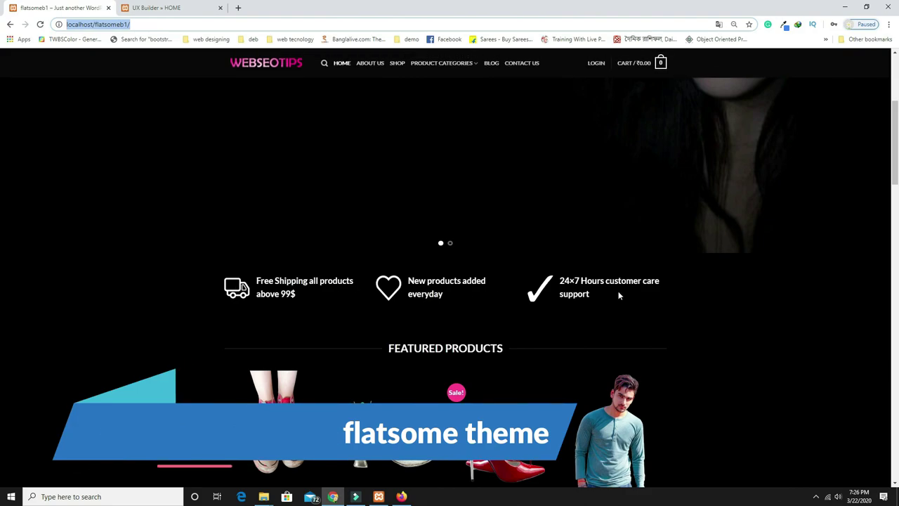
pyautogui.scroll(3, 199, 173)
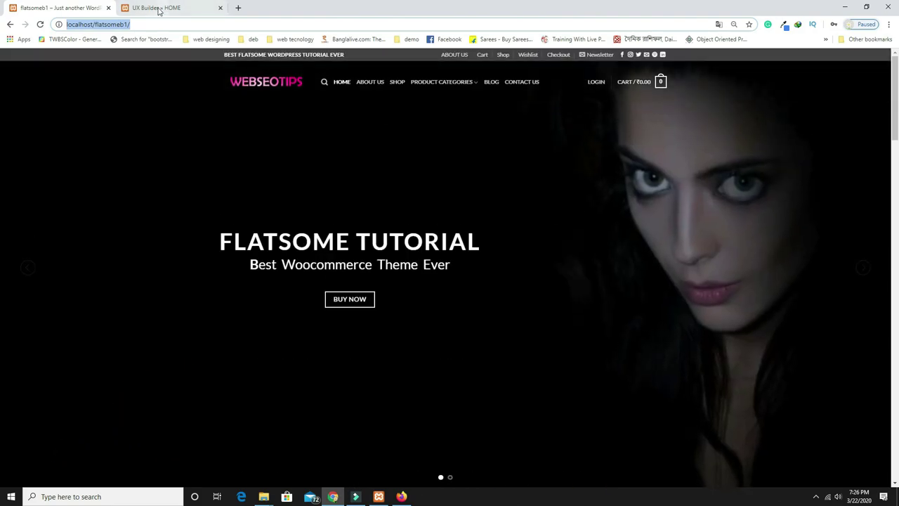
pyautogui.click(156, 8)
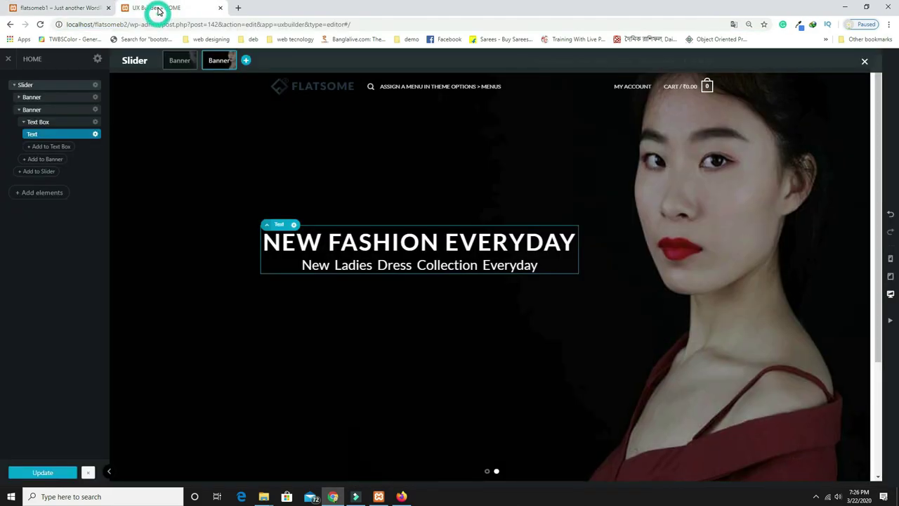
pyautogui.click(37, 201)
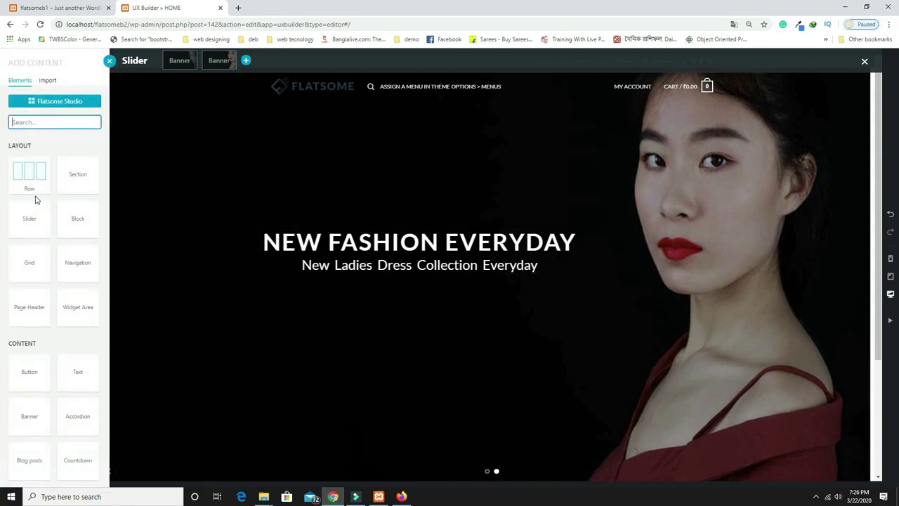
pyautogui.write('s')
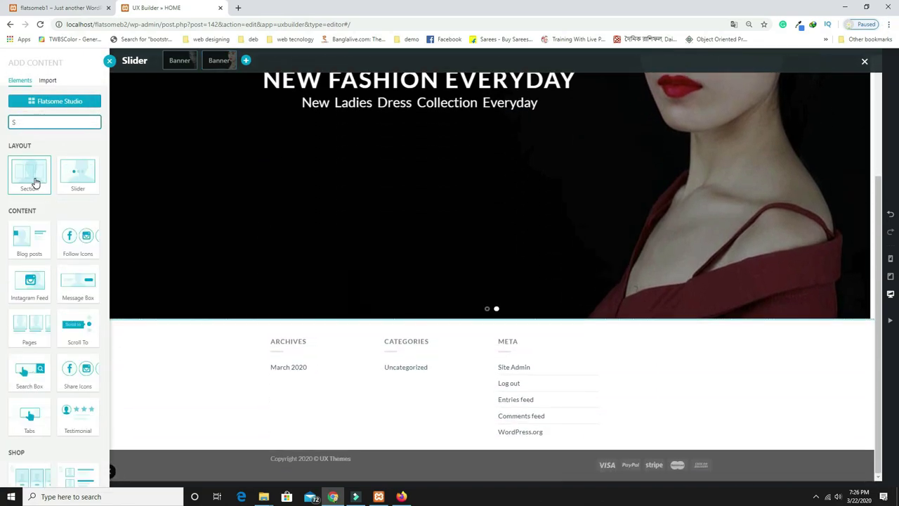
pyautogui.click(35, 182)
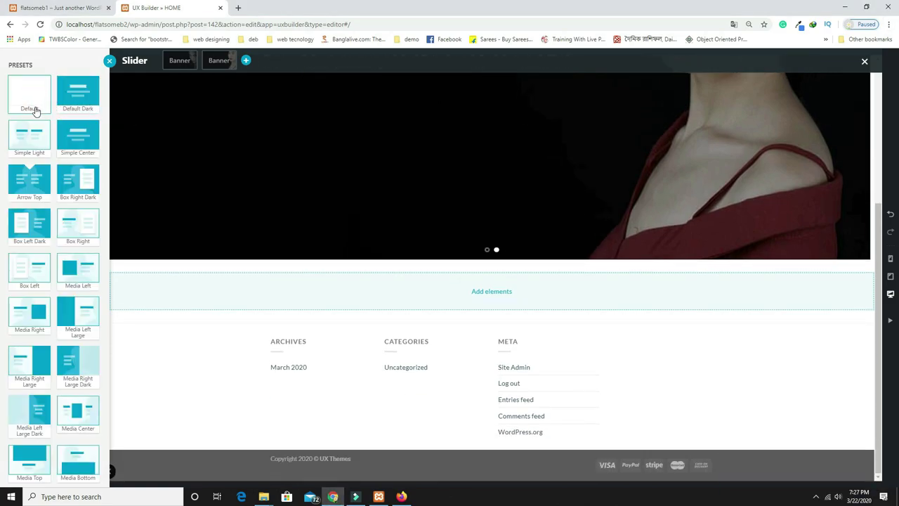
pyautogui.click(86, 106)
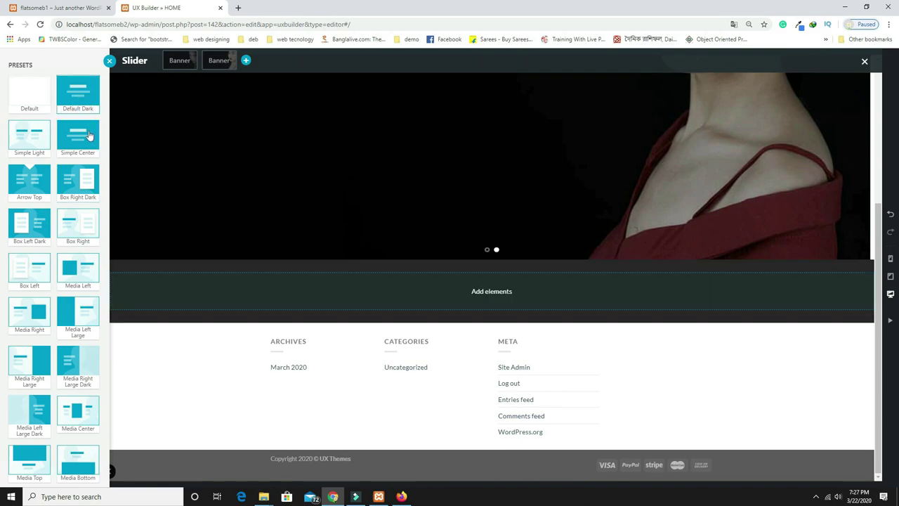
pyautogui.click(73, 468)
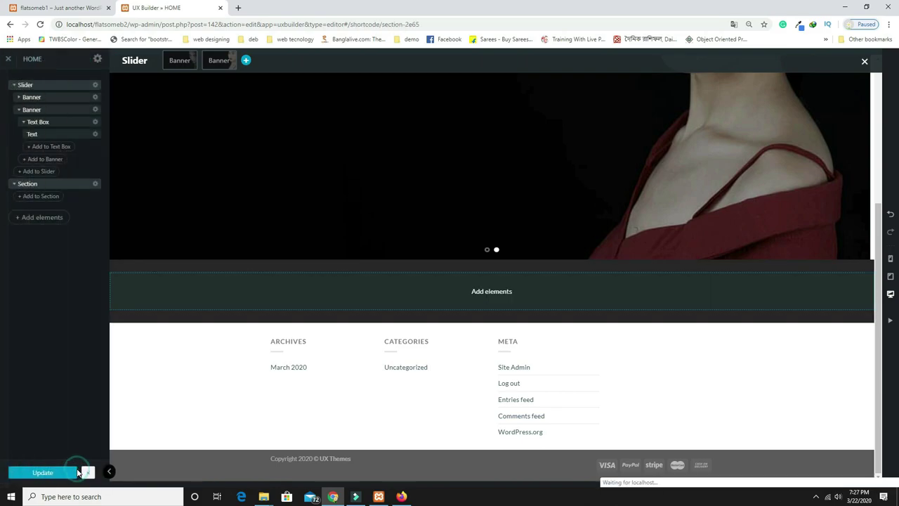
# Set the new section's background colour to the black swatch
pyautogui.click(64, 172)
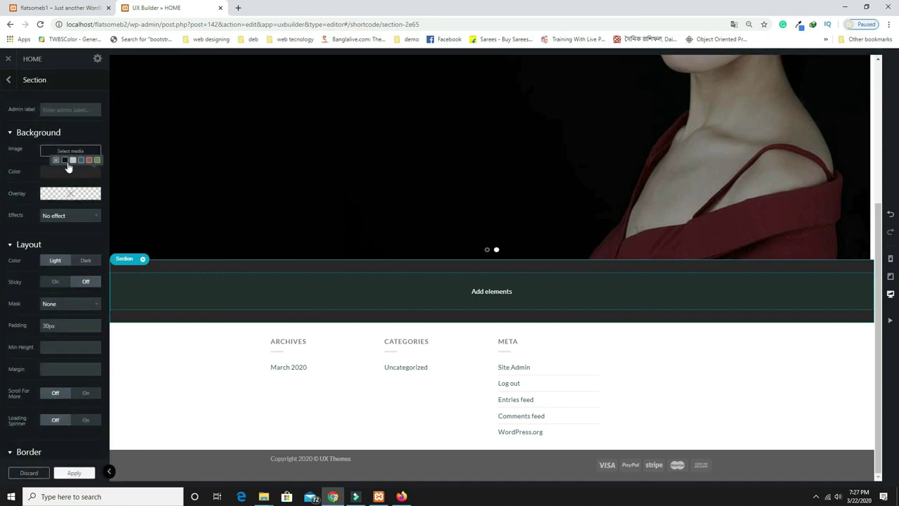
pyautogui.click(64, 160)
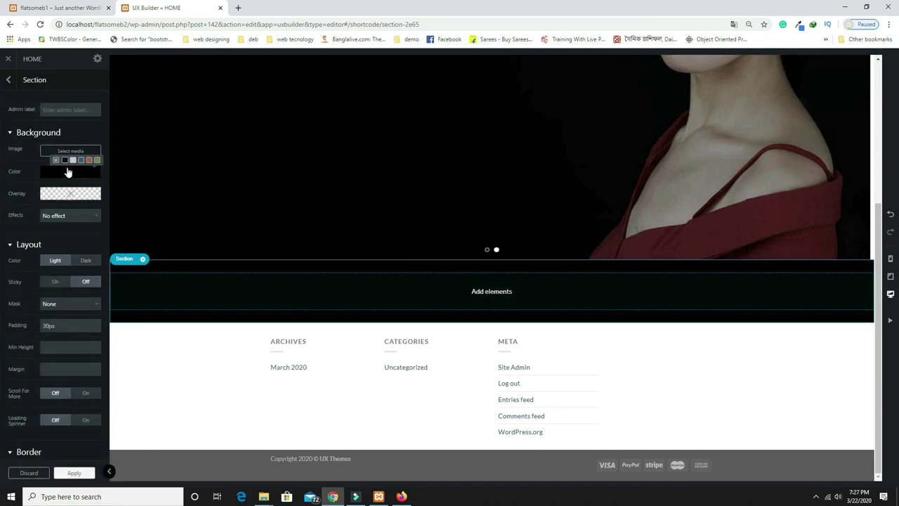
pyautogui.click(128, 227)
pyautogui.click(493, 291)
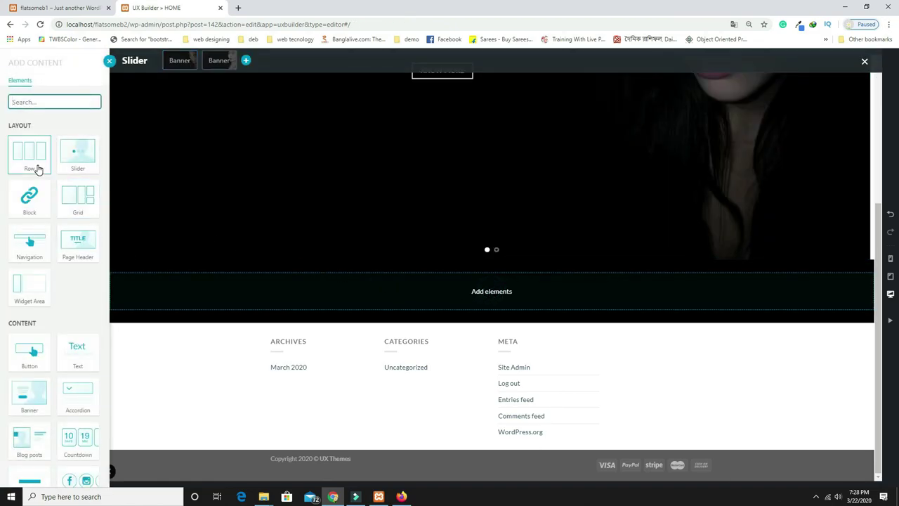
# Add a 3 Columns row to the black section with column padding 20px 0px 10px 0px
pyautogui.click(38, 169)
pyautogui.click(59, 8)
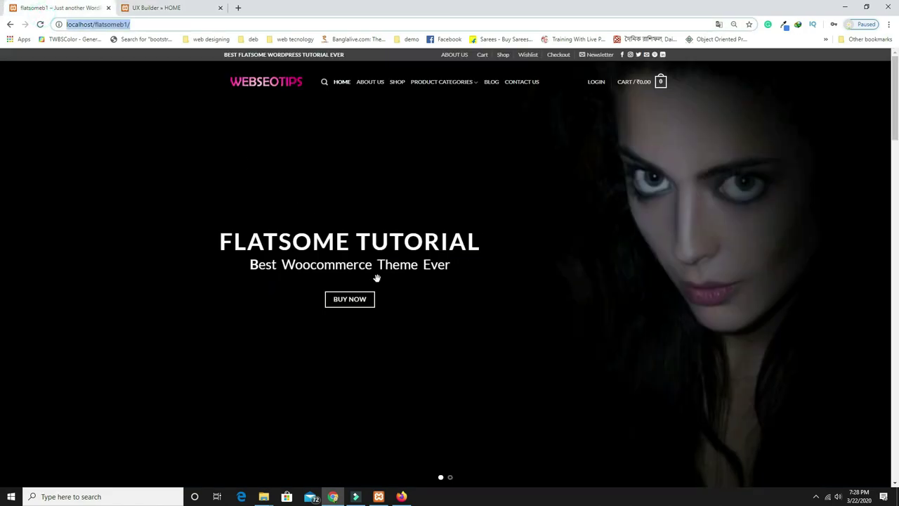
pyautogui.scroll(-3, 371, 271)
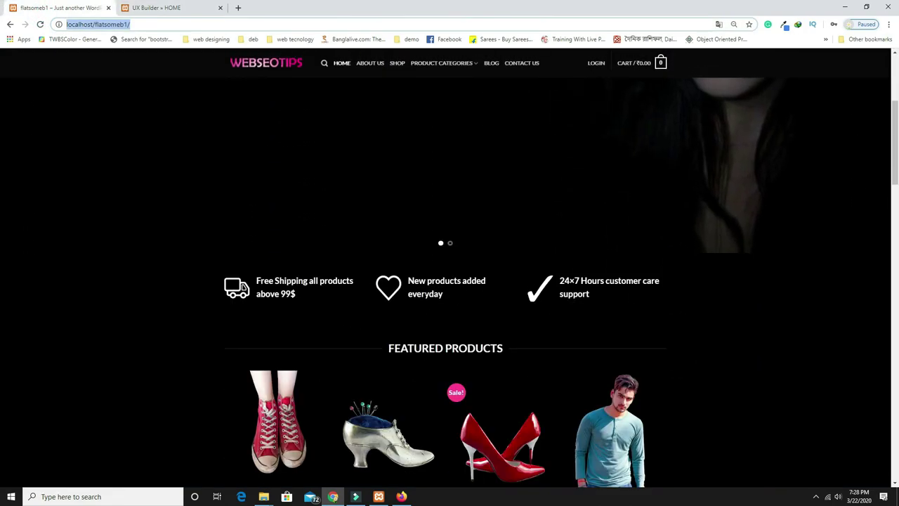
pyautogui.click(162, 7)
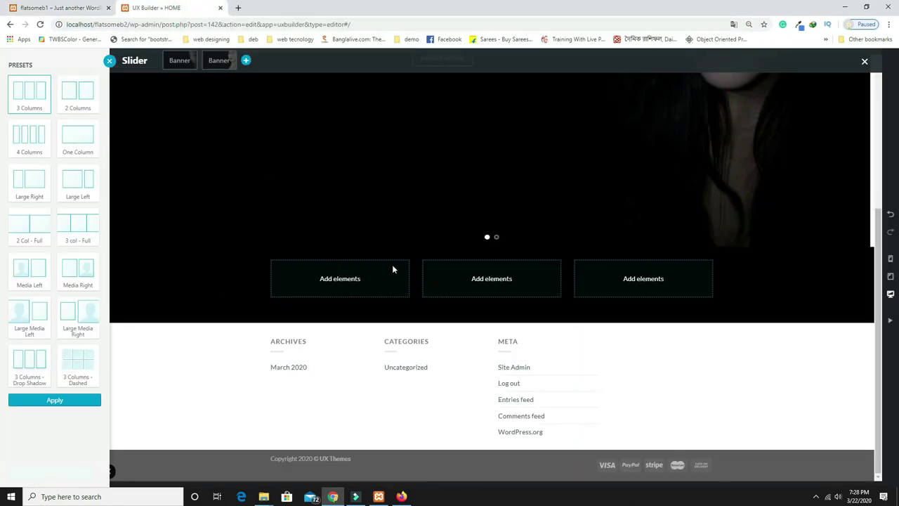
pyautogui.click(54, 402)
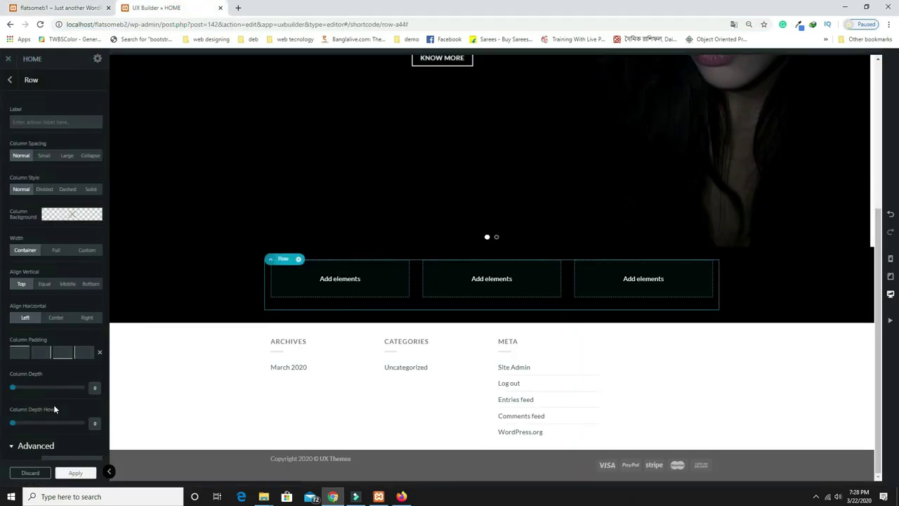
pyautogui.click(16, 352)
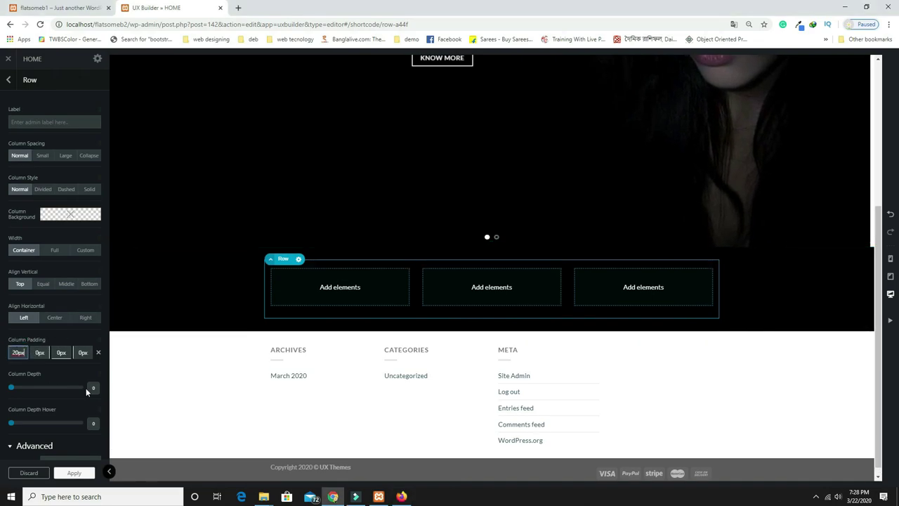
pyautogui.click(60, 352)
pyautogui.write('2')
pyautogui.moveTo(62, 353); pyautogui.dragTo(67, 354)
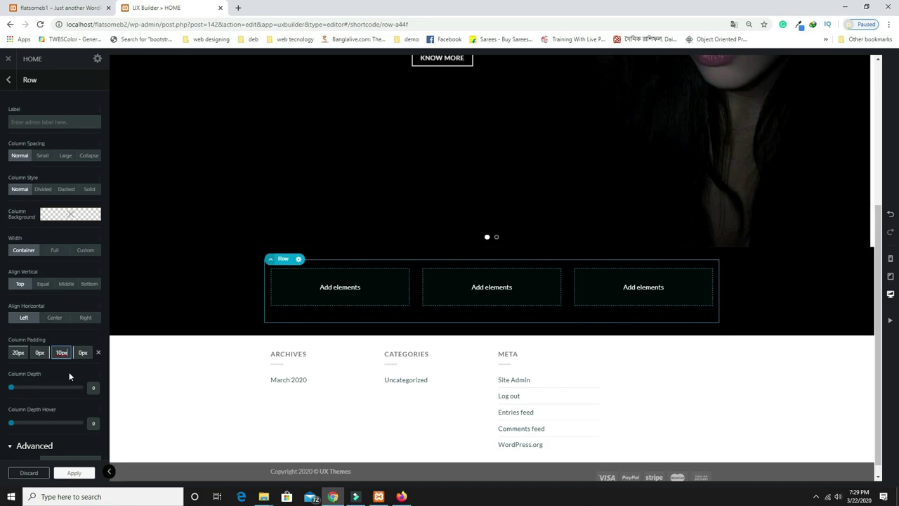
pyautogui.click(73, 473)
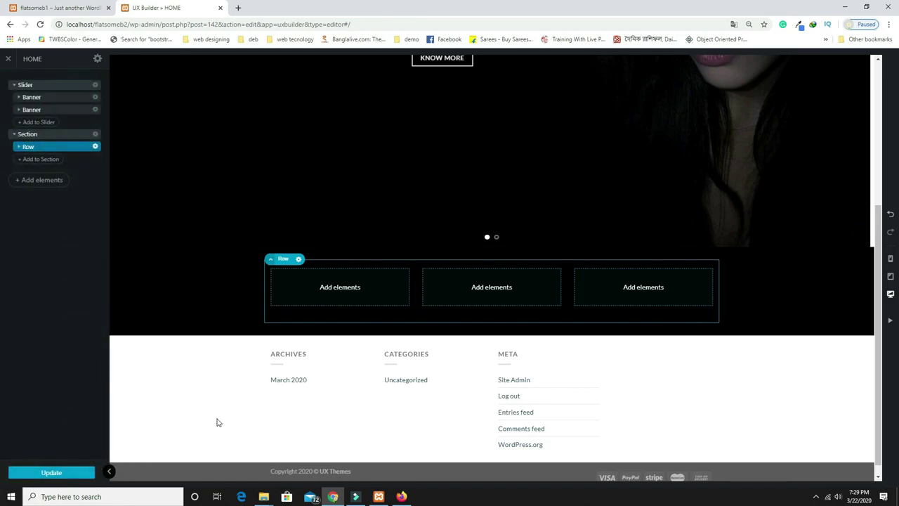
# Add an Icon Box element to the first column of the row
pyautogui.click(343, 288)
pyautogui.write('ICON')
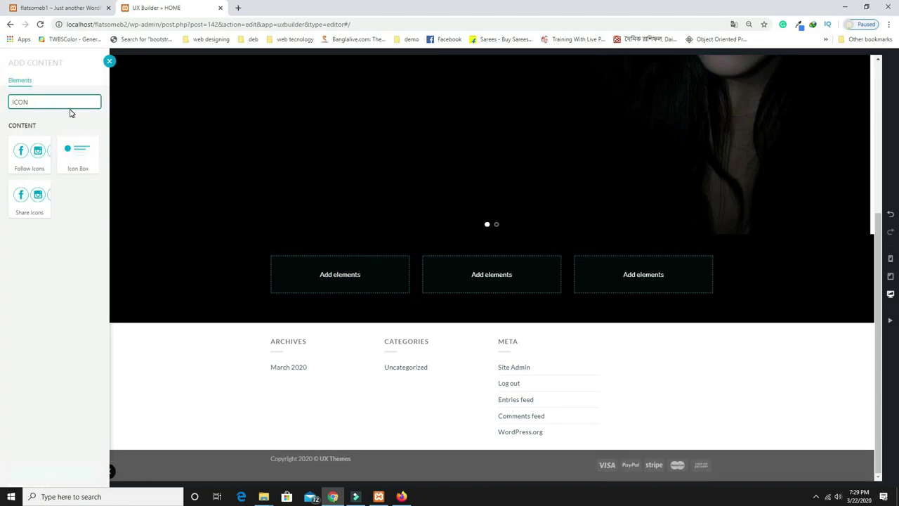
pyautogui.click(77, 159)
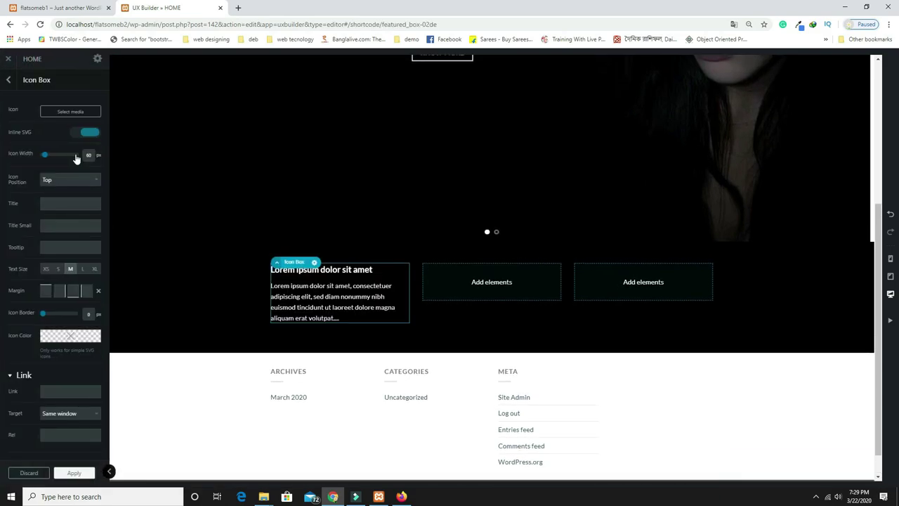
pyautogui.click(41, 8)
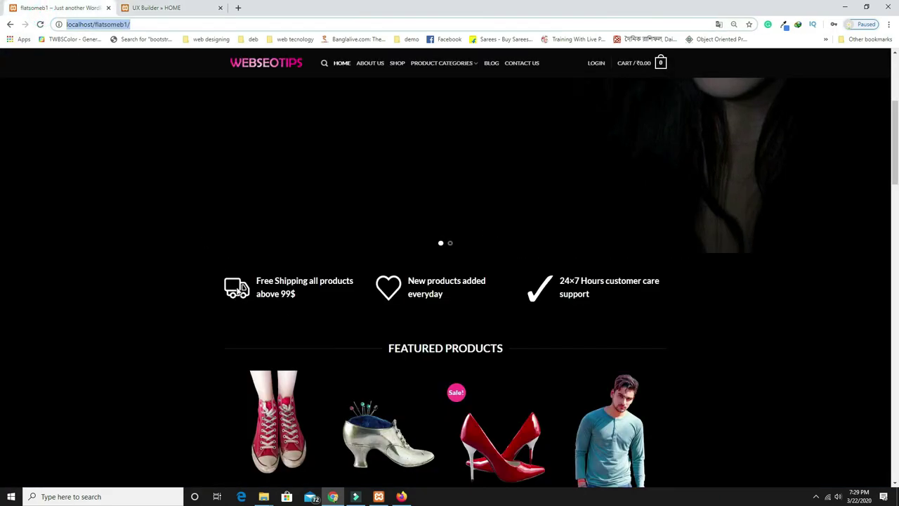
pyautogui.click(197, 8)
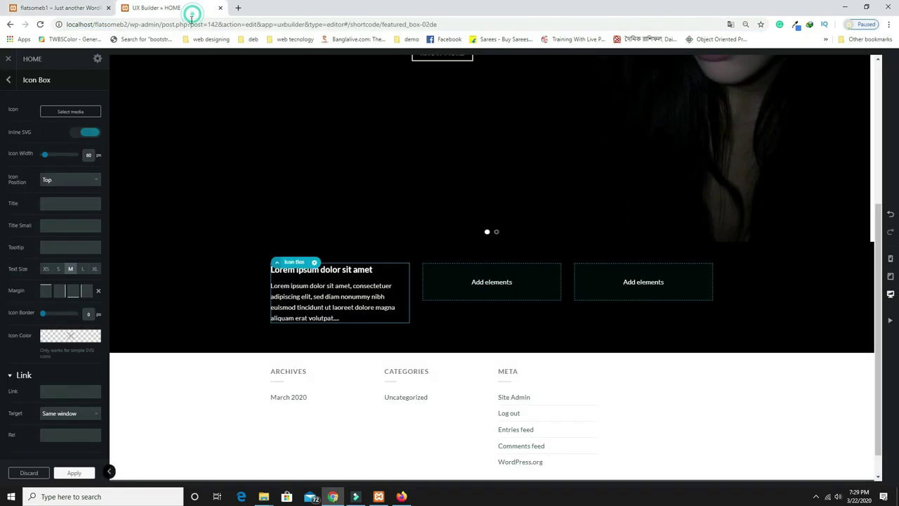
# Use the SYMBOL1.png truck image as the icon, positioned Left of the text
pyautogui.click(65, 112)
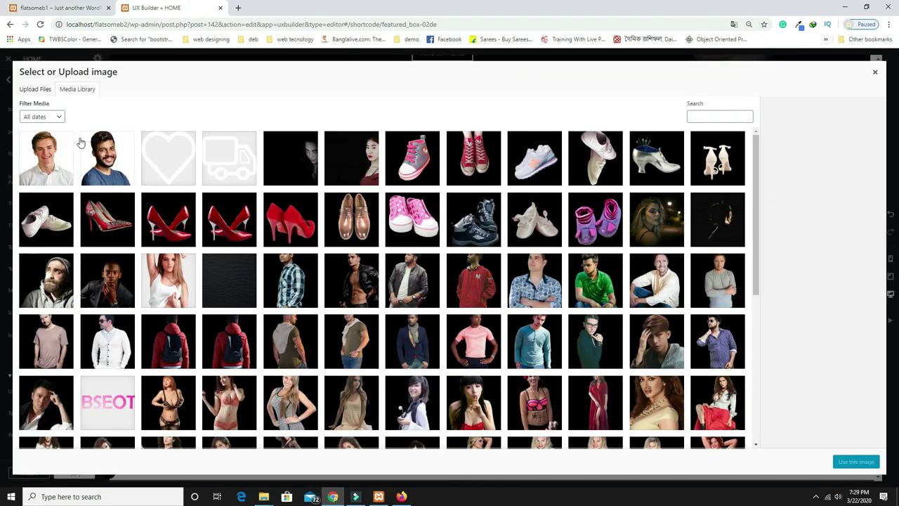
pyautogui.click(218, 159)
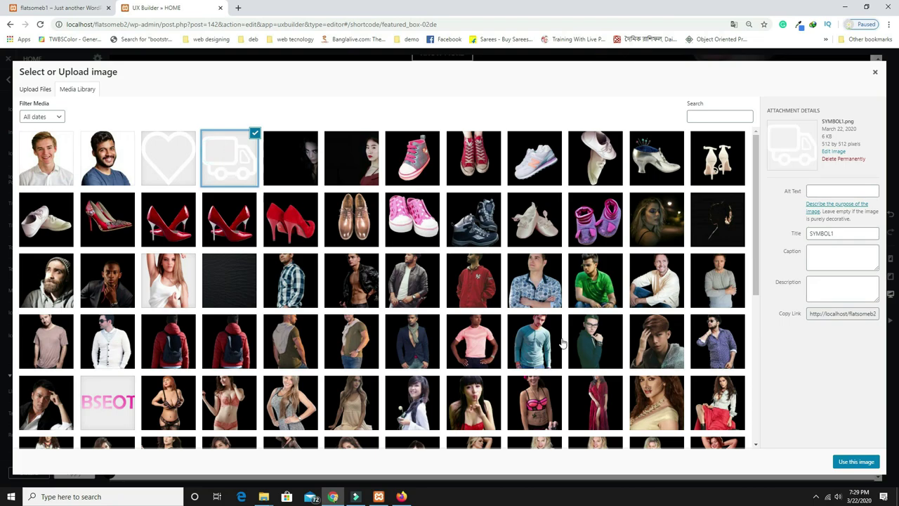
pyautogui.click(857, 461)
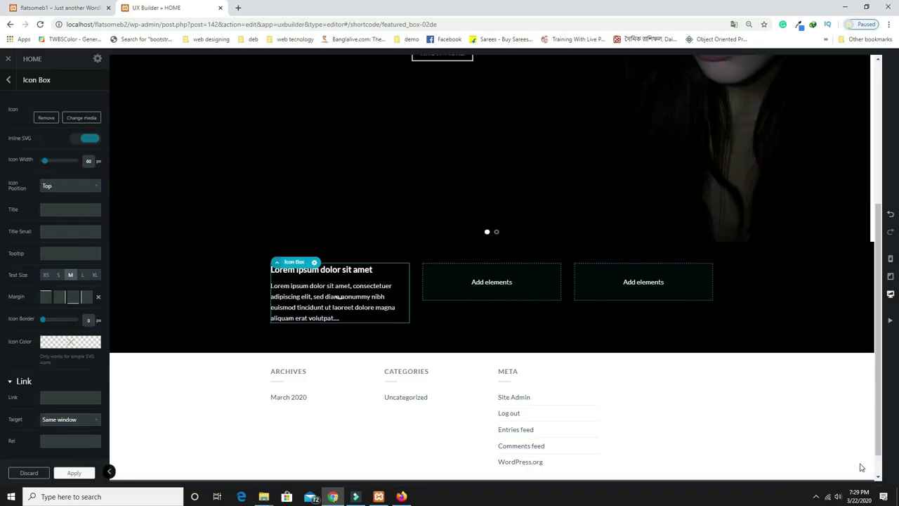
pyautogui.click(93, 186)
pyautogui.click(81, 213)
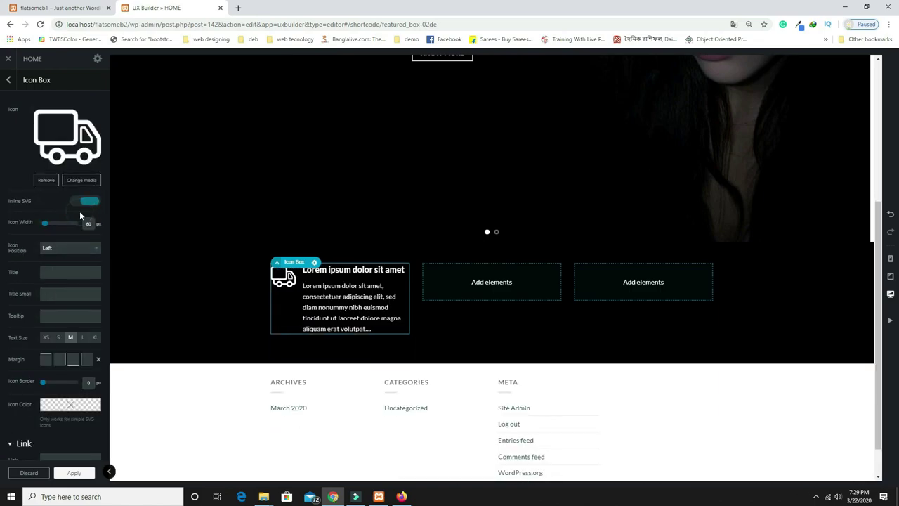
# Replace the first icon box's placeholder with 'Free Shipping all products above 99$' copied from the live site
pyautogui.click(327, 320)
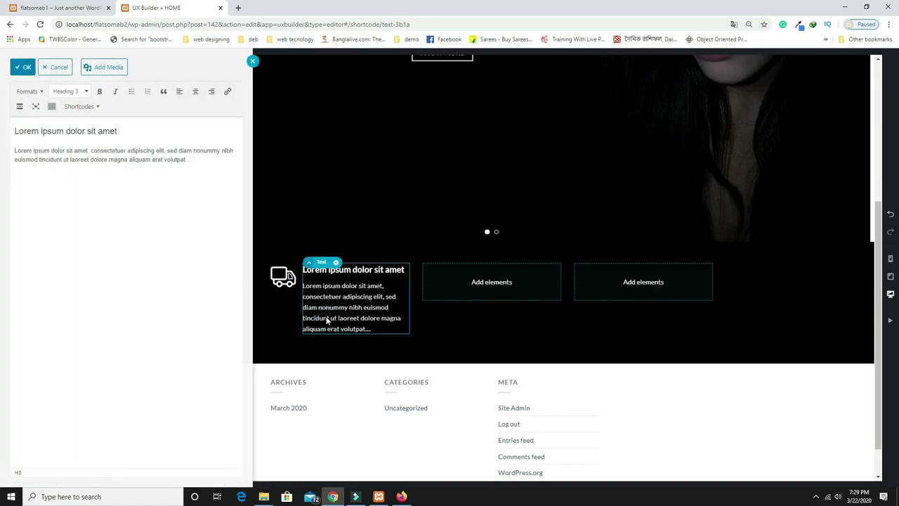
pyautogui.hotkey('ctrl', 'Tab')
pyautogui.doubleClick(303, 294)
pyautogui.tripleClick(303, 294)
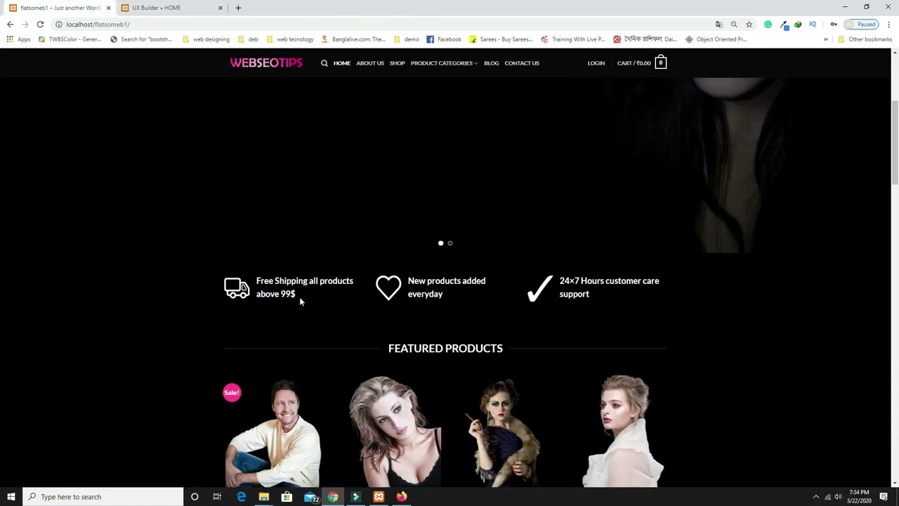
pyautogui.tripleClick(303, 295)
pyautogui.hotkey('ctrl', 'c')
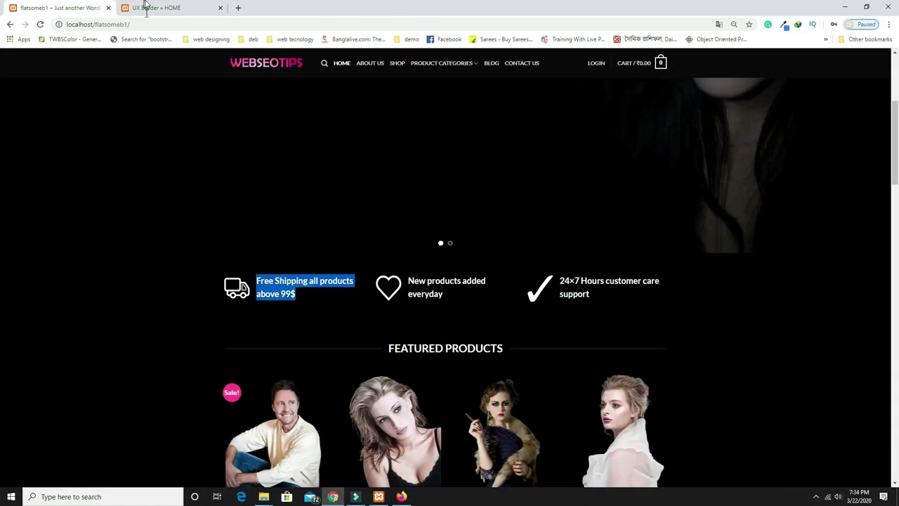
pyautogui.click(146, 8)
pyautogui.click(193, 164)
pyautogui.hotkey('ctrl', 'a')
pyautogui.press('Delete')
pyautogui.hotkey('ctrl', 'v')
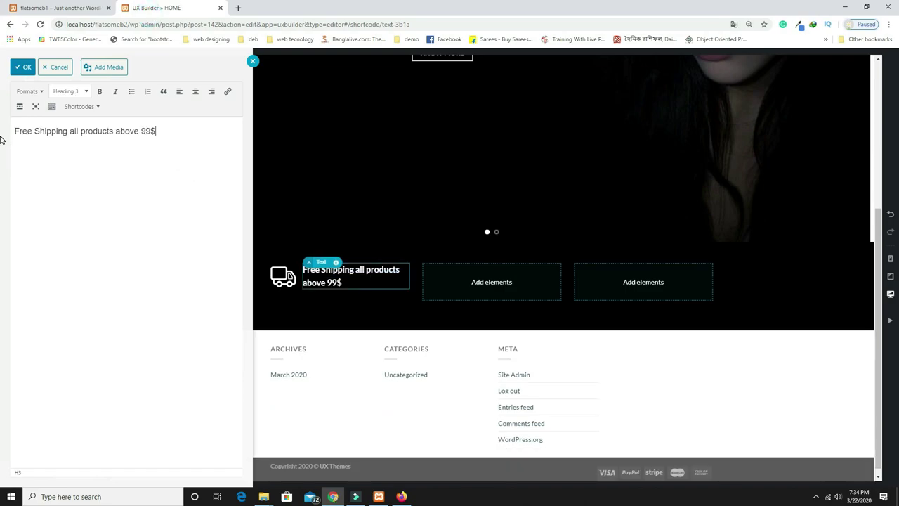
pyautogui.click(485, 285)
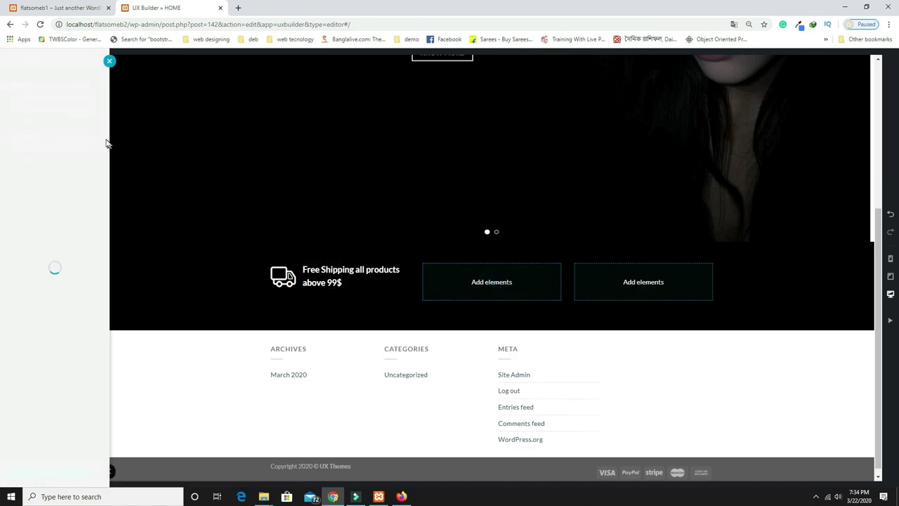
# Add an Icon Box to the second column with the symbol2.png heart icon positioned Left
pyautogui.click(59, 103)
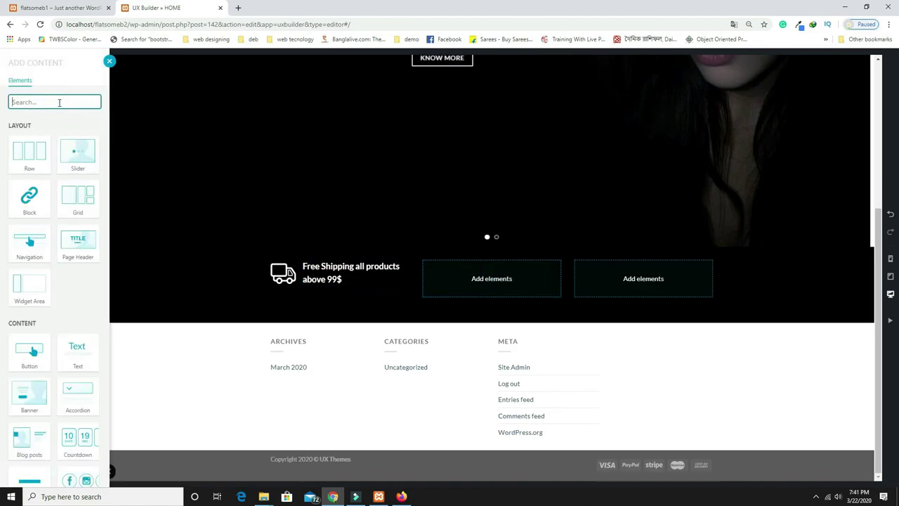
pyautogui.write('icon')
pyautogui.click(77, 154)
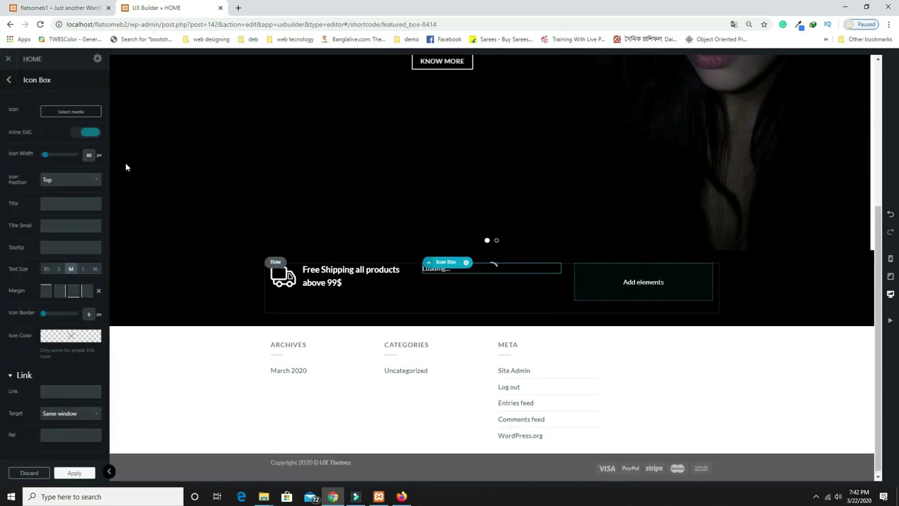
pyautogui.click(72, 113)
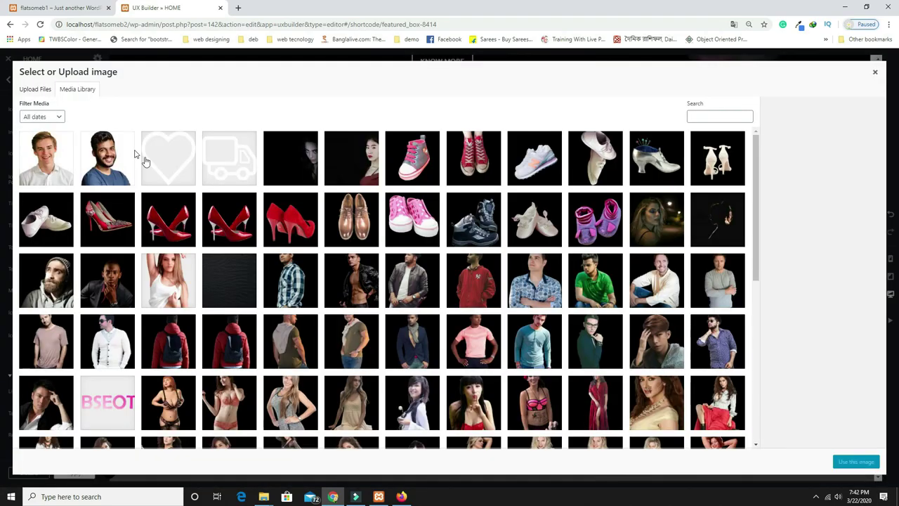
pyautogui.click(167, 152)
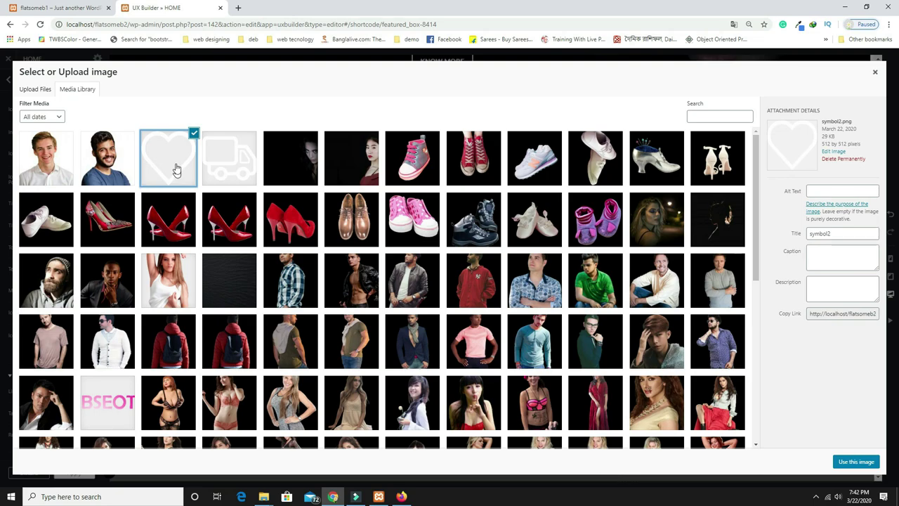
pyautogui.click(855, 462)
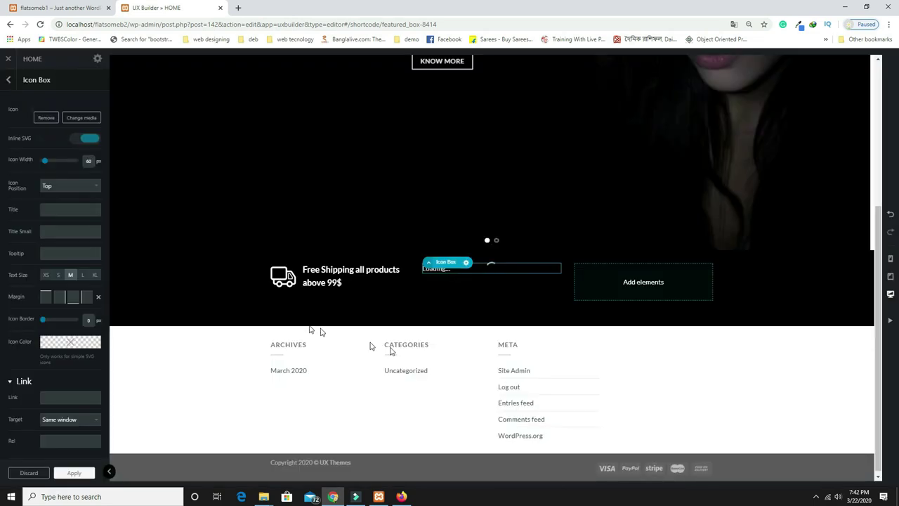
pyautogui.click(94, 188)
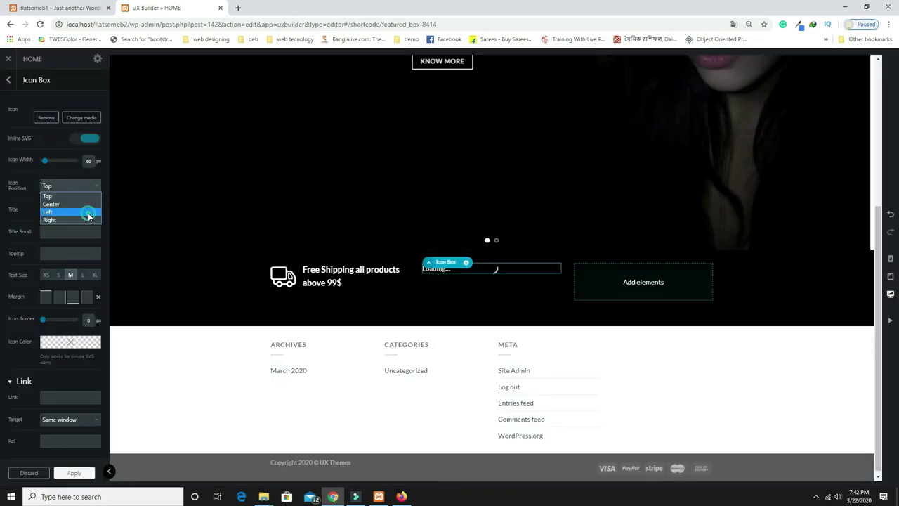
pyautogui.click(49, 211)
# Replace the second icon box's placeholder text with 'New products added everyday' copied from the live site
pyautogui.click(34, 6)
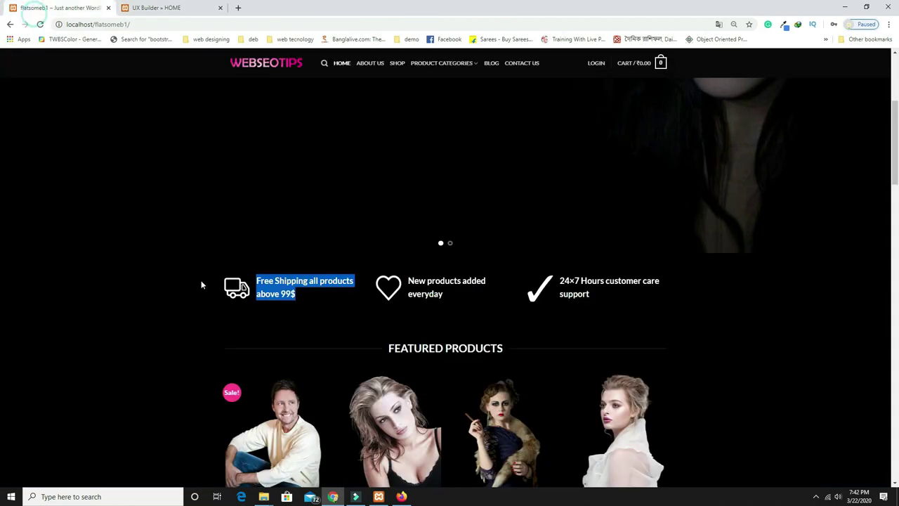
pyautogui.tripleClick(453, 299)
pyautogui.hotkey('ctrl', 'c')
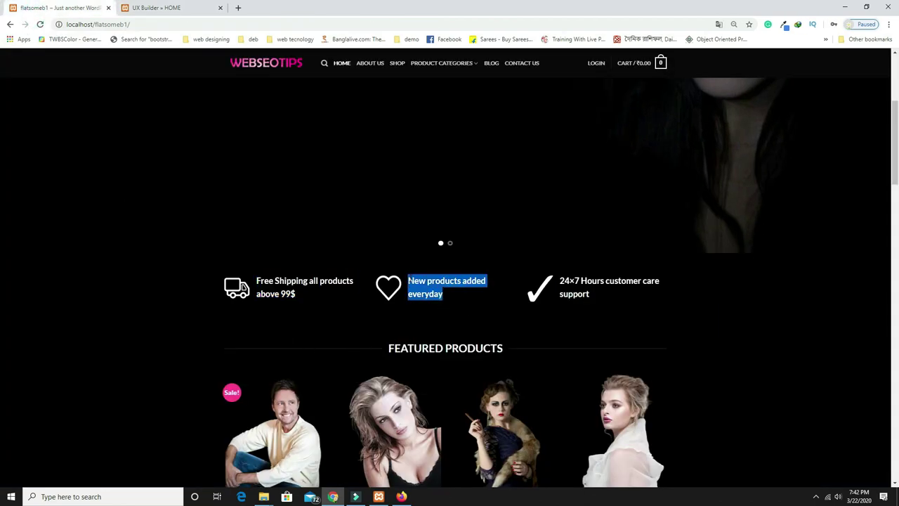
pyautogui.click(201, 7)
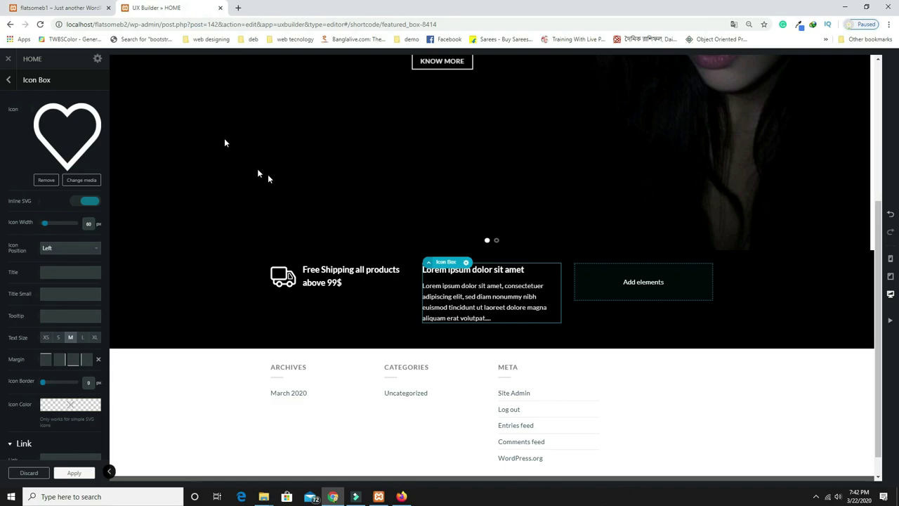
pyautogui.click(445, 284)
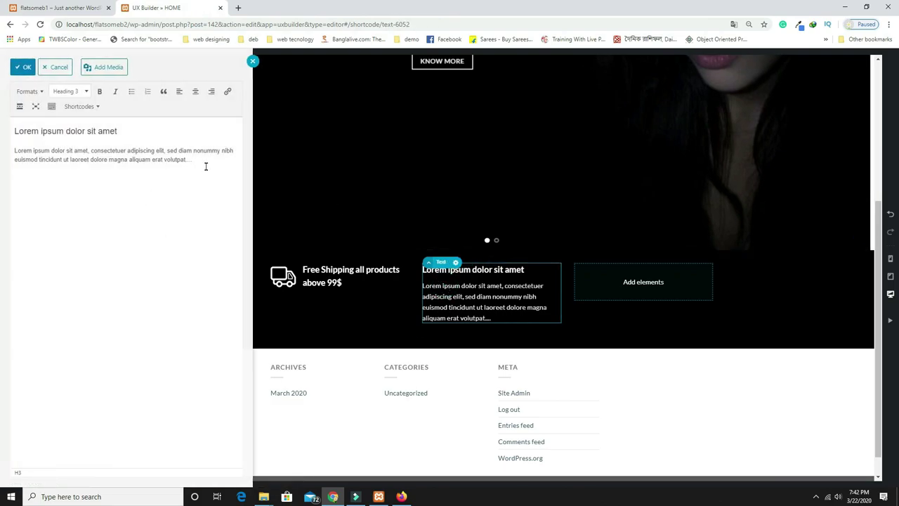
pyautogui.moveTo(206, 166); pyautogui.dragTo(4, 119)
pyautogui.hotkey('ctrl', 'v')
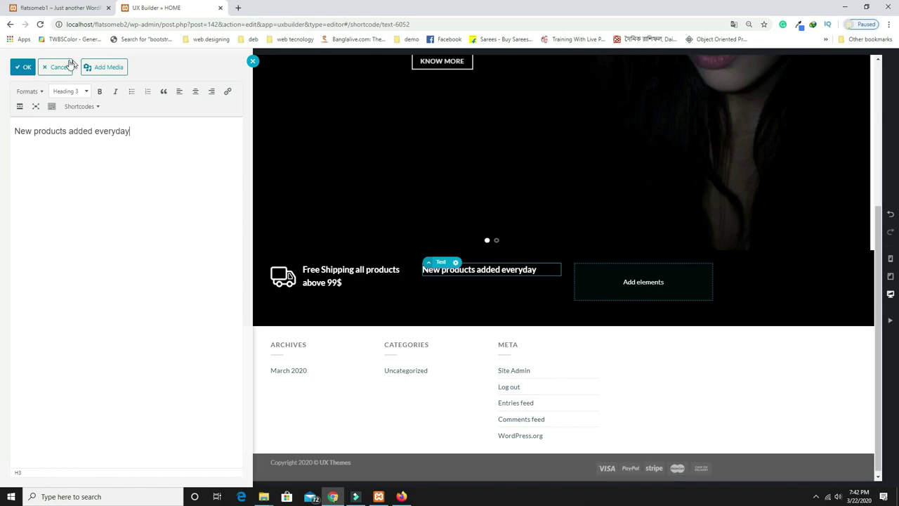
pyautogui.click(21, 67)
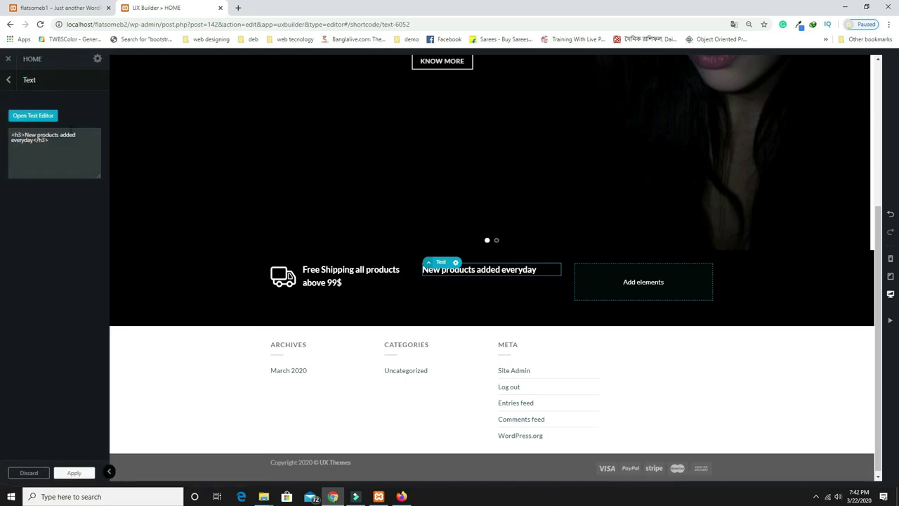
pyautogui.click(6, 81)
pyautogui.click(42, 185)
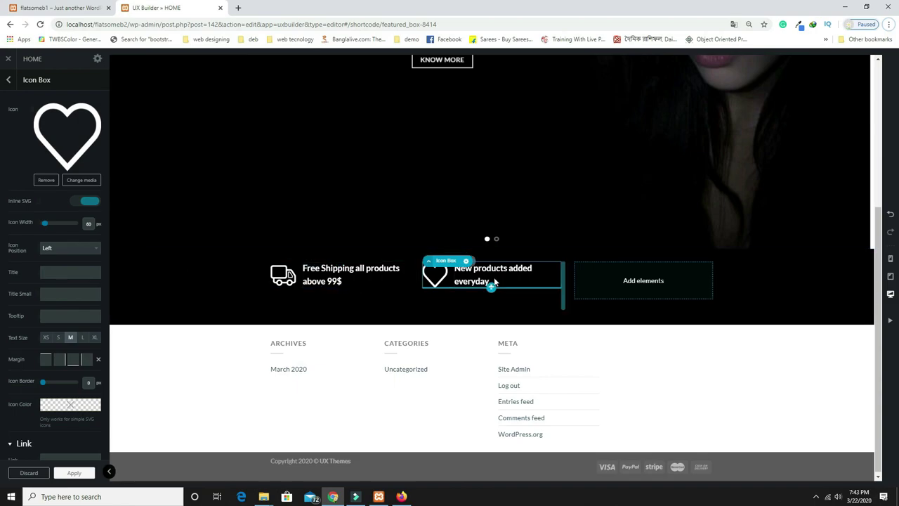
pyautogui.click(87, 9)
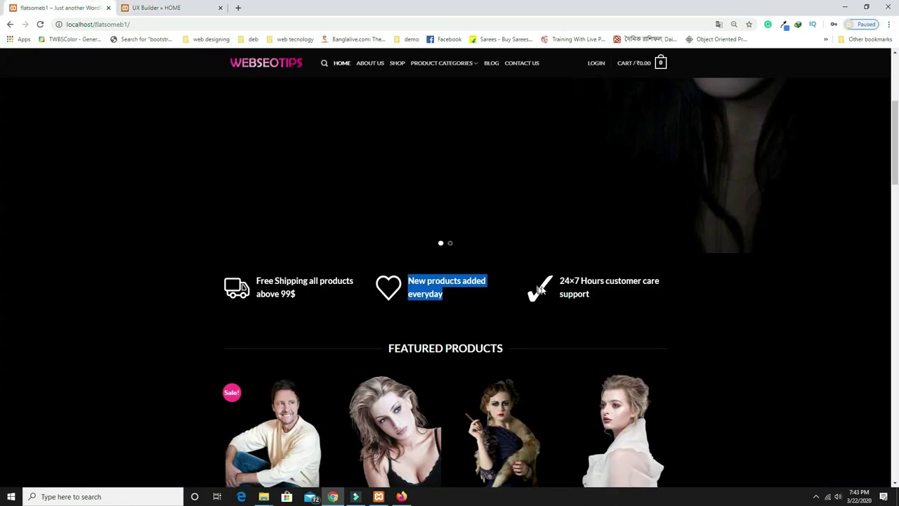
pyautogui.click(171, 8)
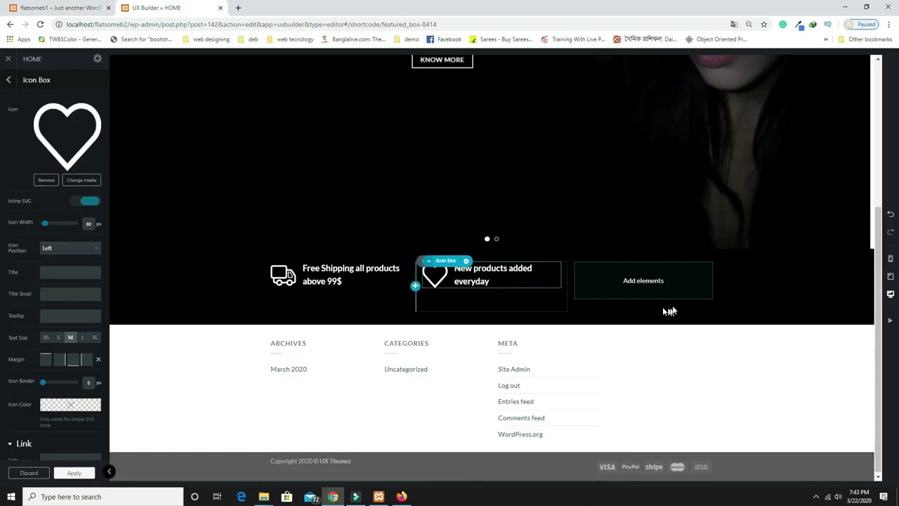
# Add an Icon Box to the third column with the 38217.svg checkmark icon positioned Left
pyautogui.click(641, 281)
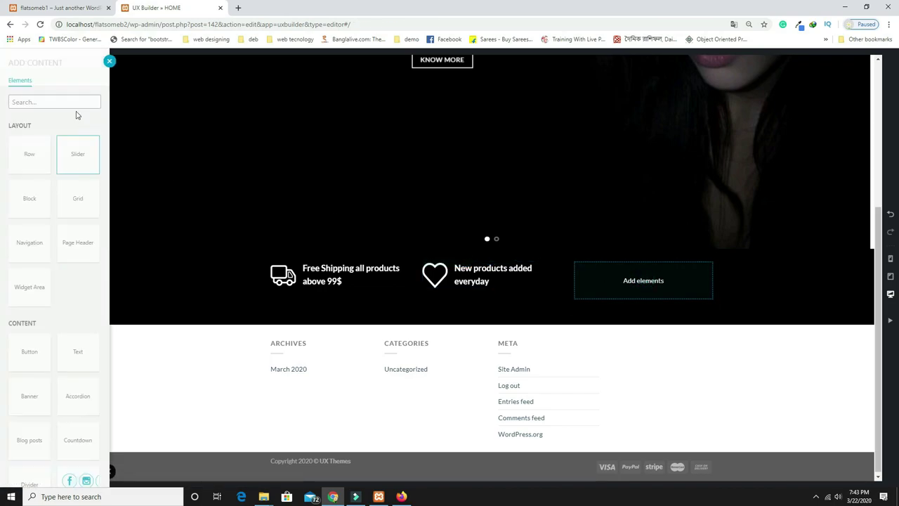
pyautogui.write('icon')
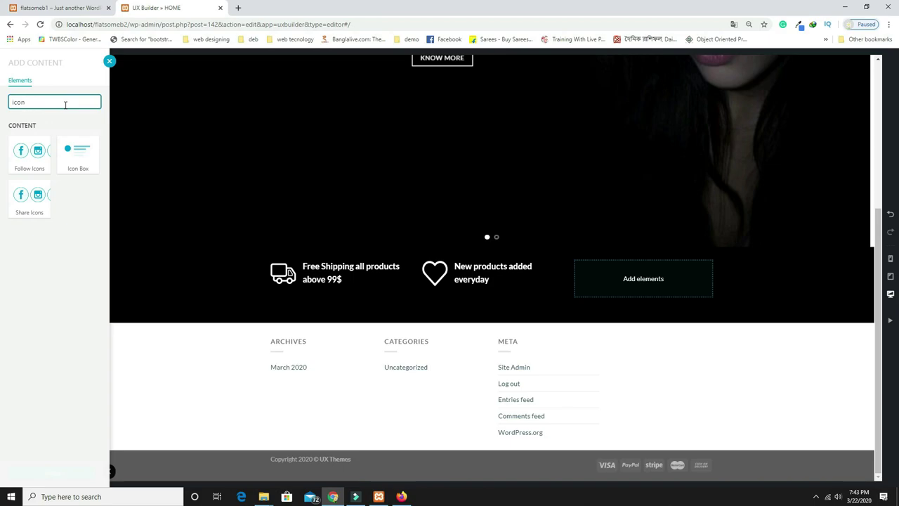
pyautogui.click(84, 161)
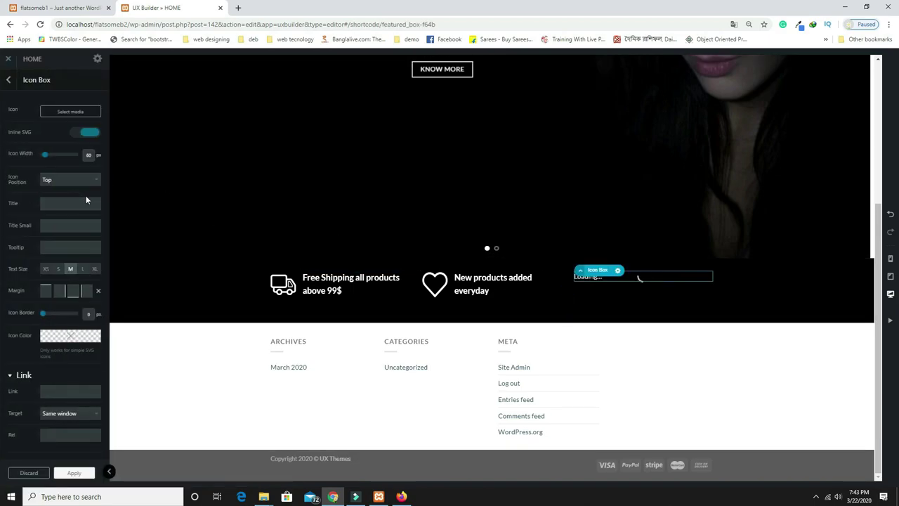
pyautogui.click(68, 114)
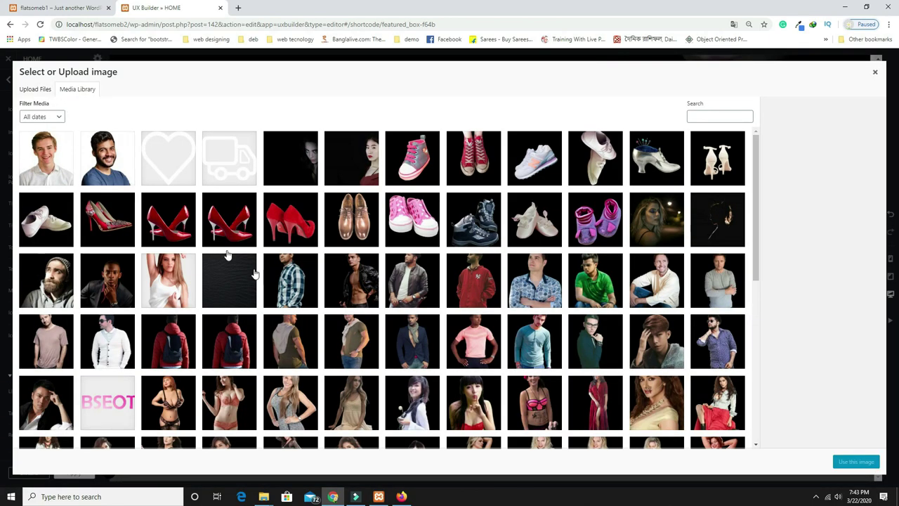
pyautogui.scroll(-1, 336, 341)
pyautogui.scroll(-5, 336, 341)
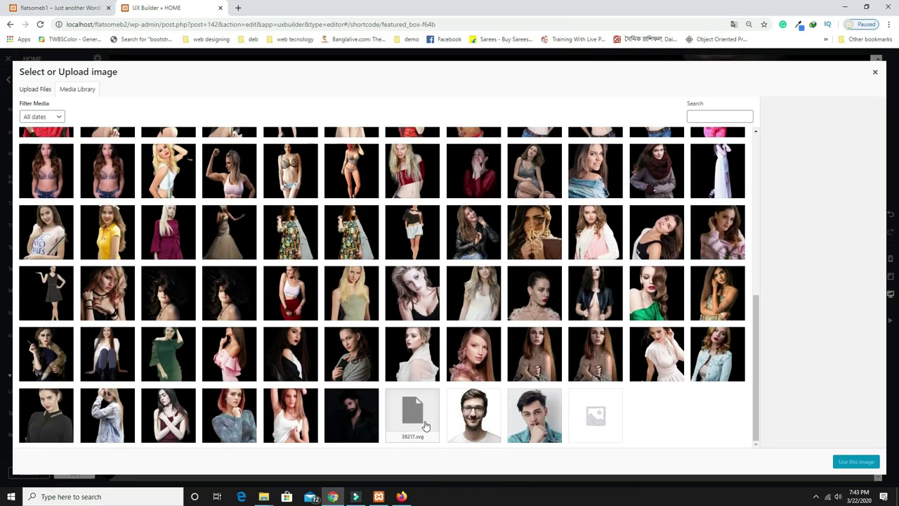
pyautogui.click(424, 424)
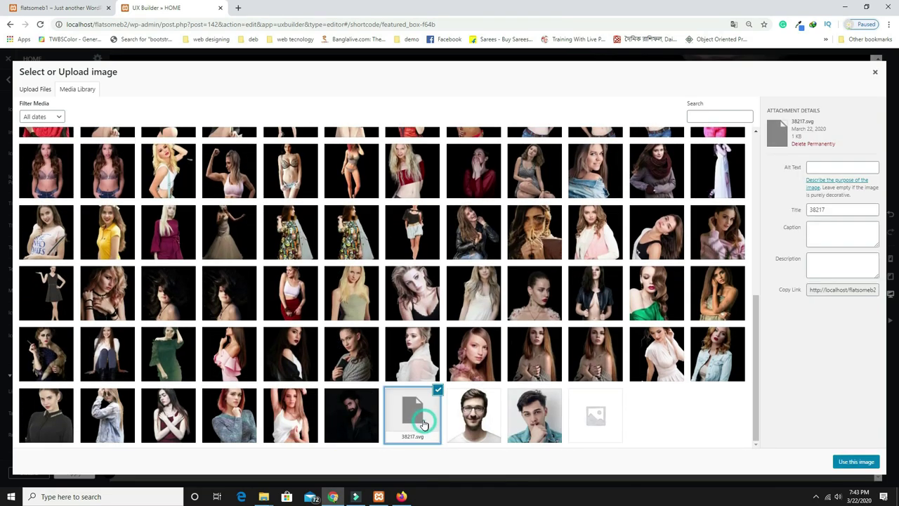
pyautogui.click(843, 462)
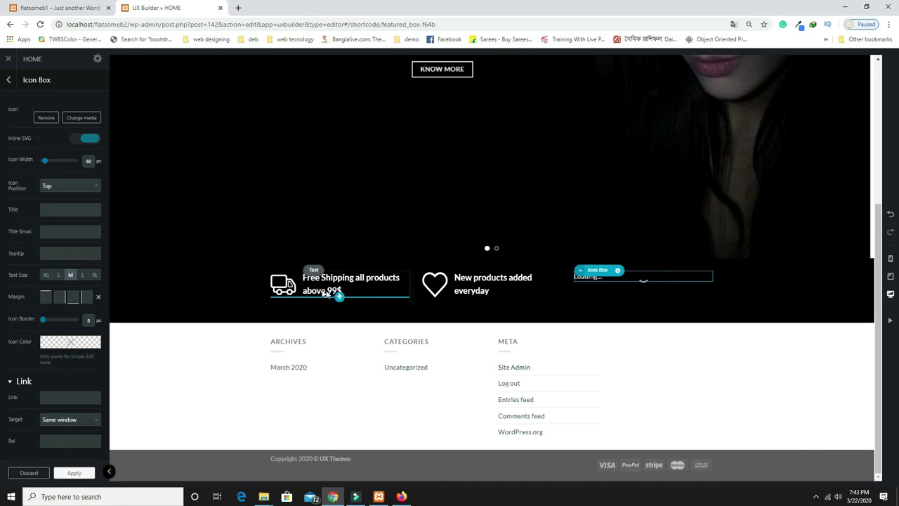
pyautogui.click(66, 251)
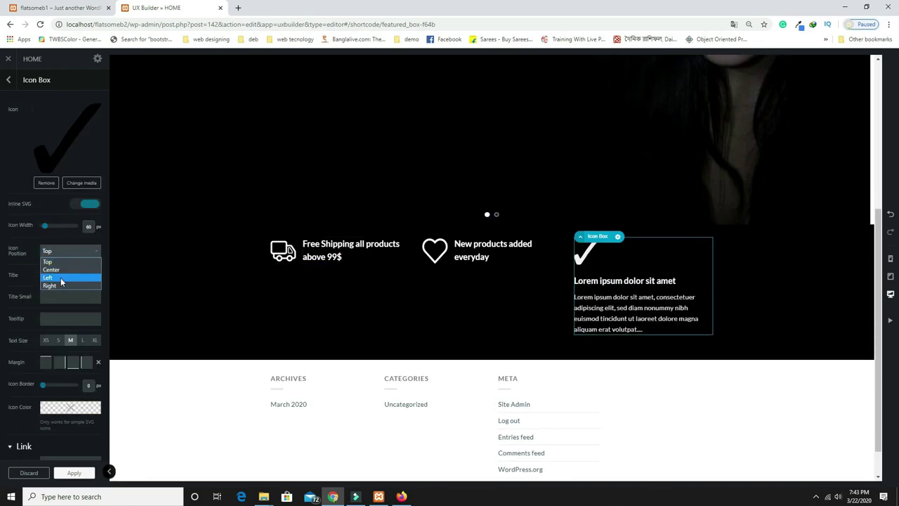
pyautogui.click(59, 277)
# Replace the third box's Lorem ipsum text with '24×7 Hours customer care support' from the live site
pyautogui.click(637, 279)
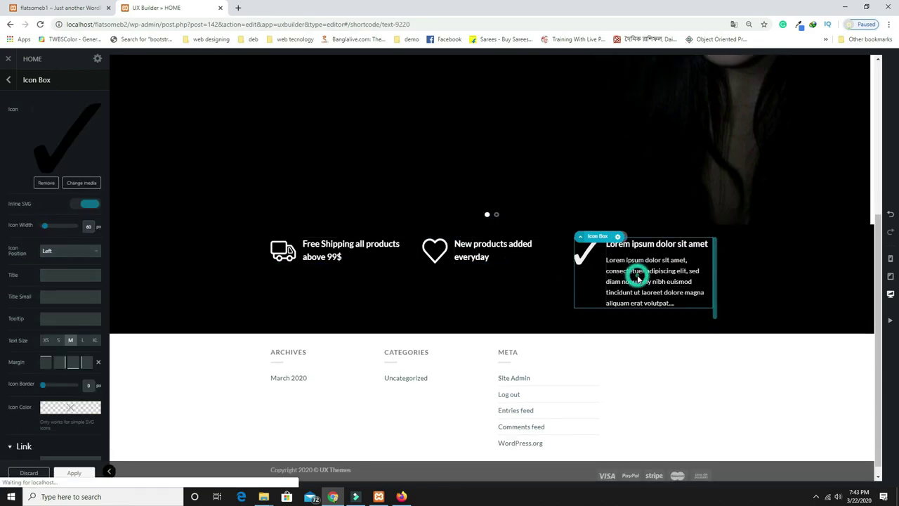
pyautogui.click(32, 115)
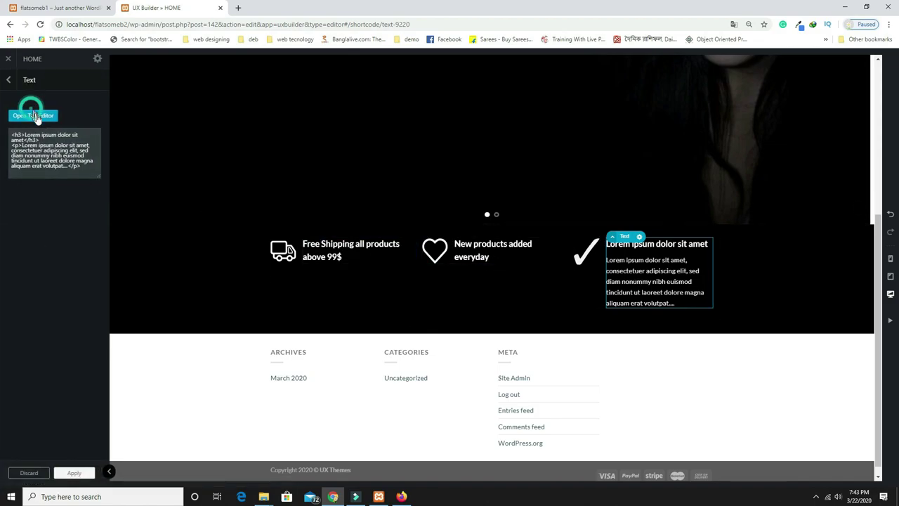
pyautogui.click(204, 169)
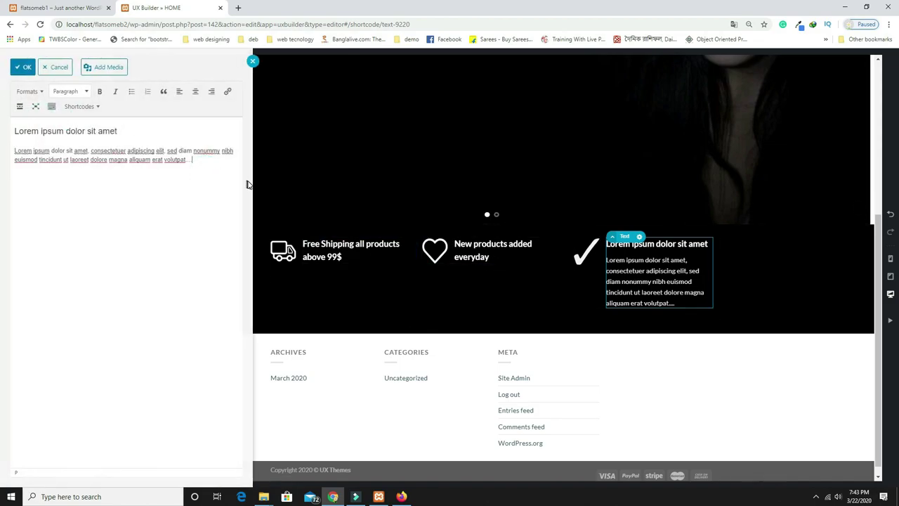
pyautogui.moveTo(202, 164); pyautogui.dragTo(14, 131)
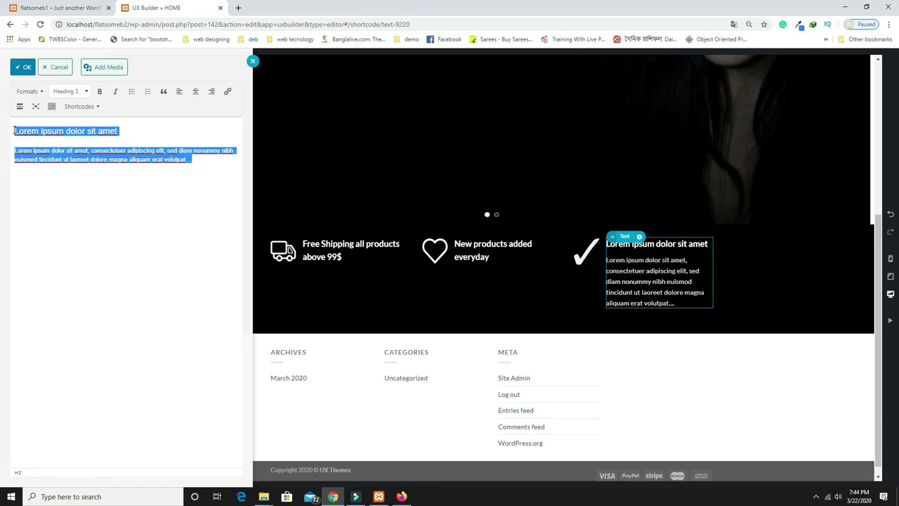
pyautogui.press('BackSpace')
pyautogui.click(64, 9)
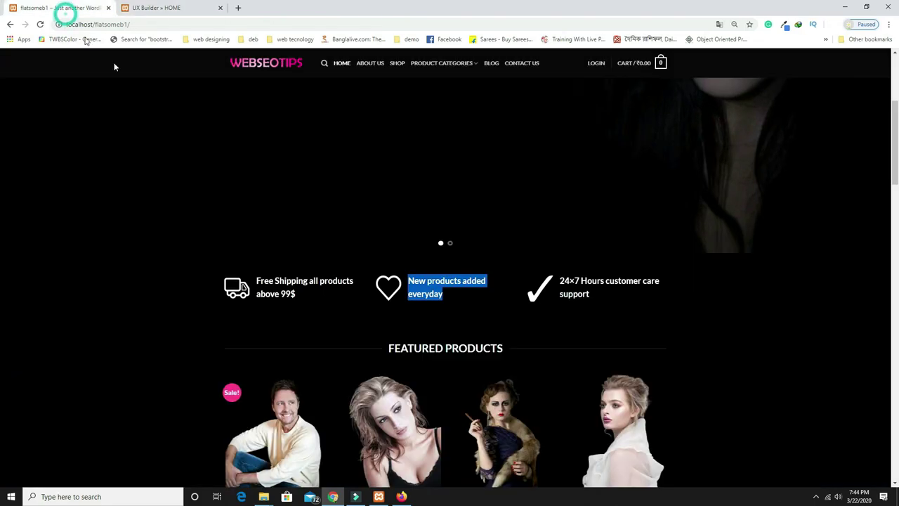
pyautogui.moveTo(601, 299); pyautogui.dragTo(566, 281)
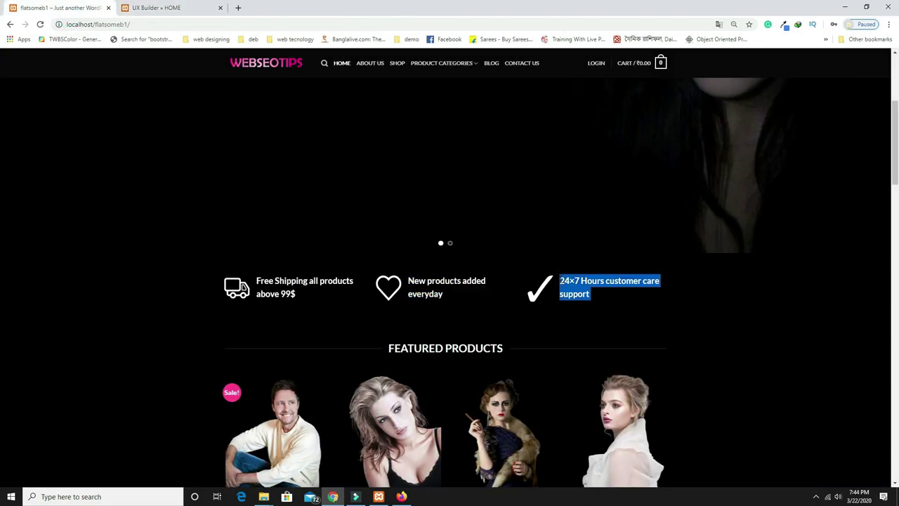
pyautogui.click(184, 7)
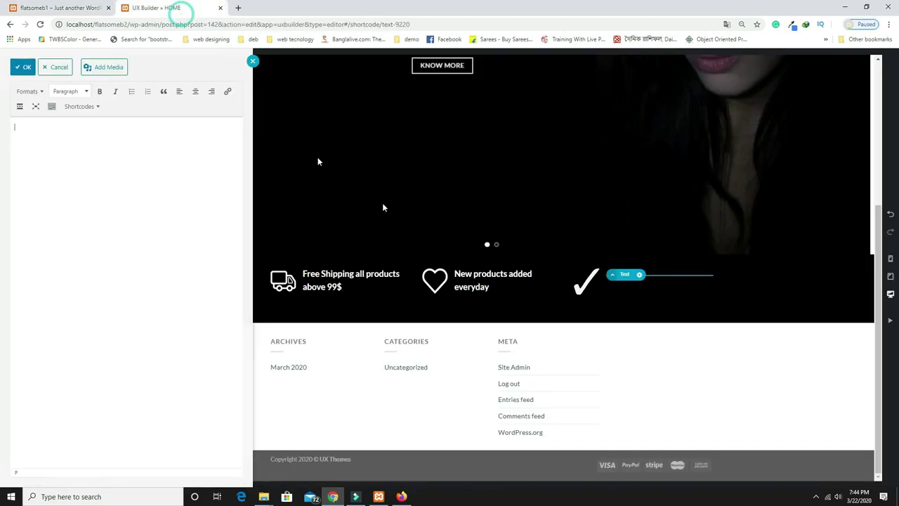
pyautogui.hotkey('ctrl', 'v')
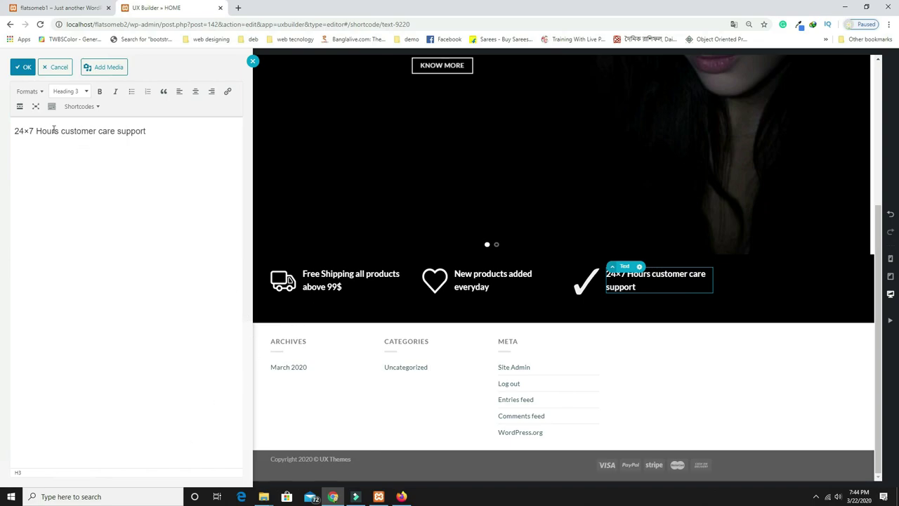
# Apply the text change and save the homepage with Update
pyautogui.click(23, 67)
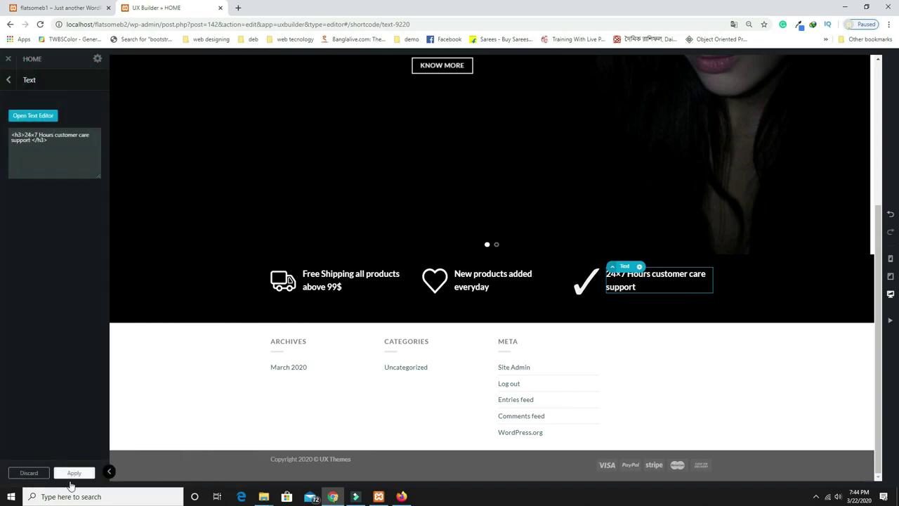
pyautogui.click(73, 474)
pyautogui.click(75, 477)
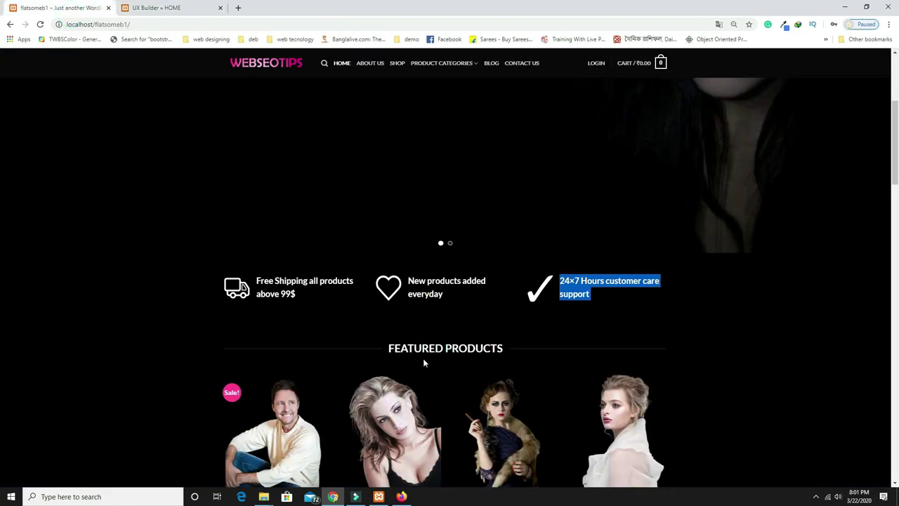
# Scroll the live homepage to Featured Products and advance its slider three times
pyautogui.scroll(-3, 424, 363)
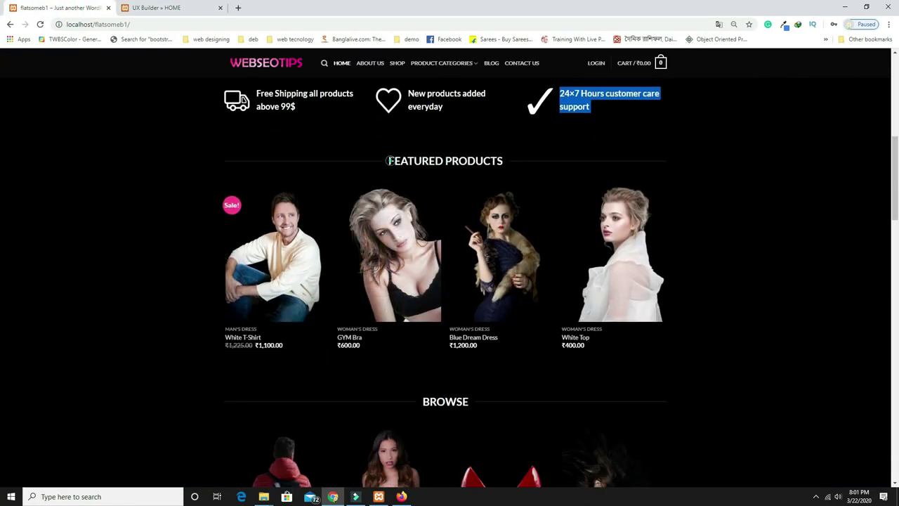
pyautogui.moveTo(390, 161); pyautogui.dragTo(508, 159)
pyautogui.click(511, 160)
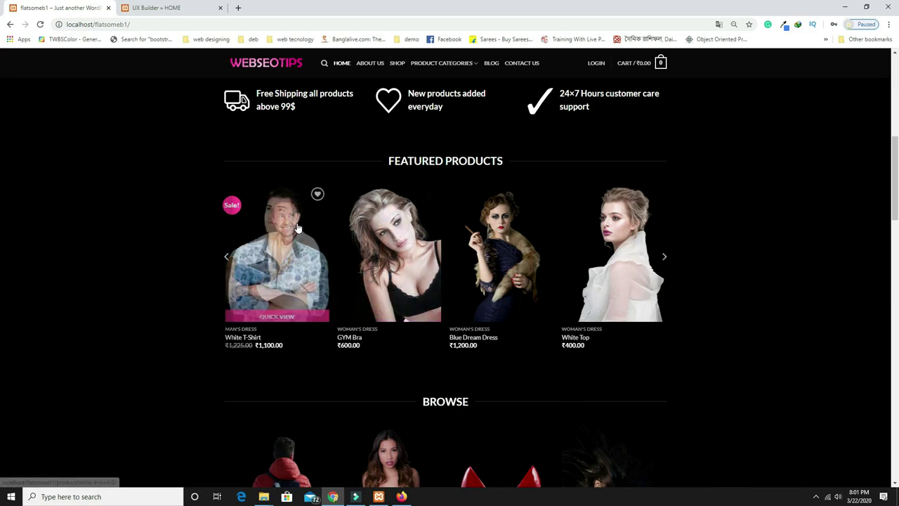
pyautogui.click(664, 260)
pyautogui.click(664, 259)
pyautogui.click(664, 259)
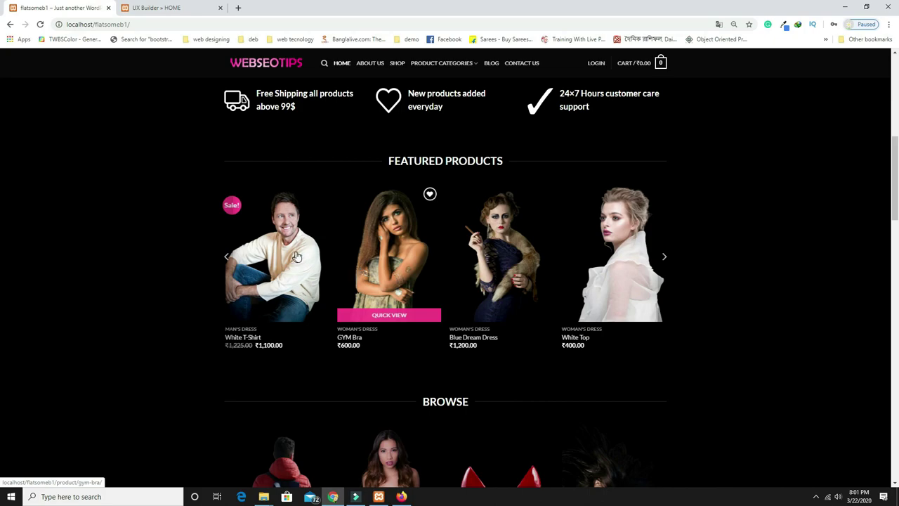
pyautogui.click(210, 5)
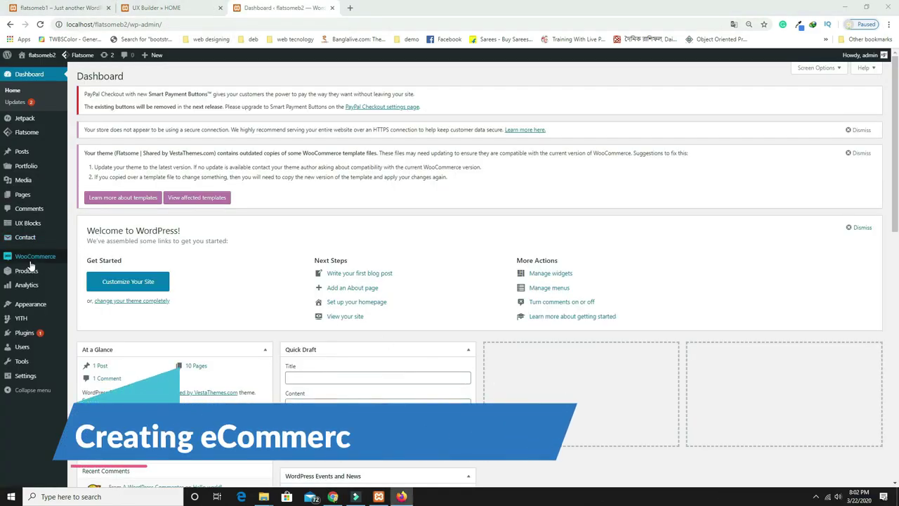
# Rename the Uncategorized product category to Woman's Dress
pyautogui.moveTo(32, 274)
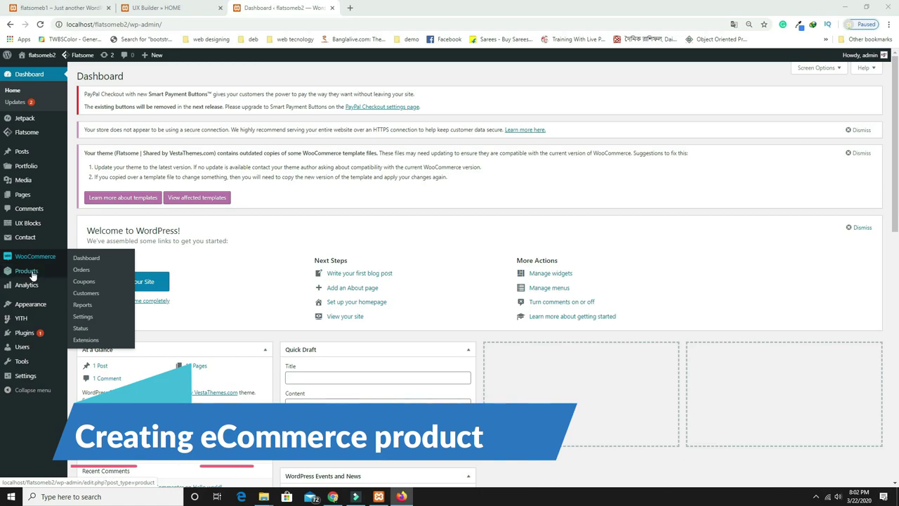
pyautogui.click(85, 296)
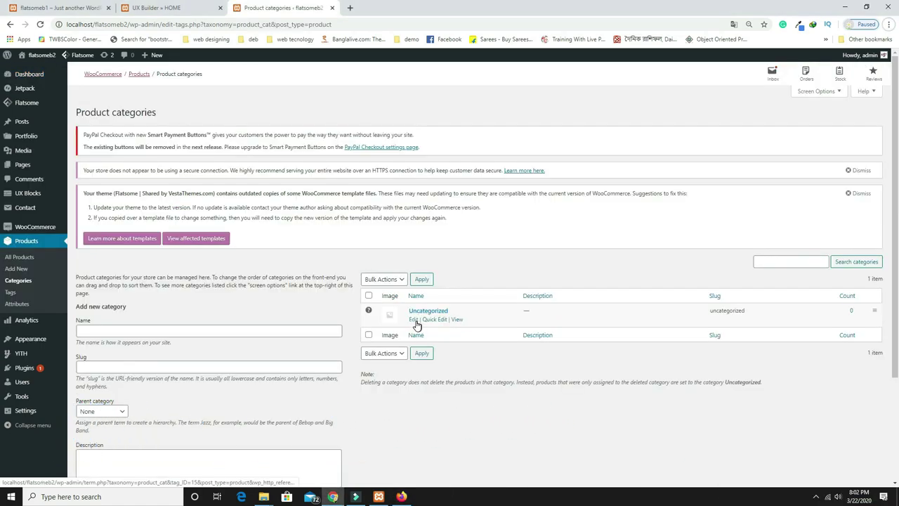
pyautogui.click(415, 321)
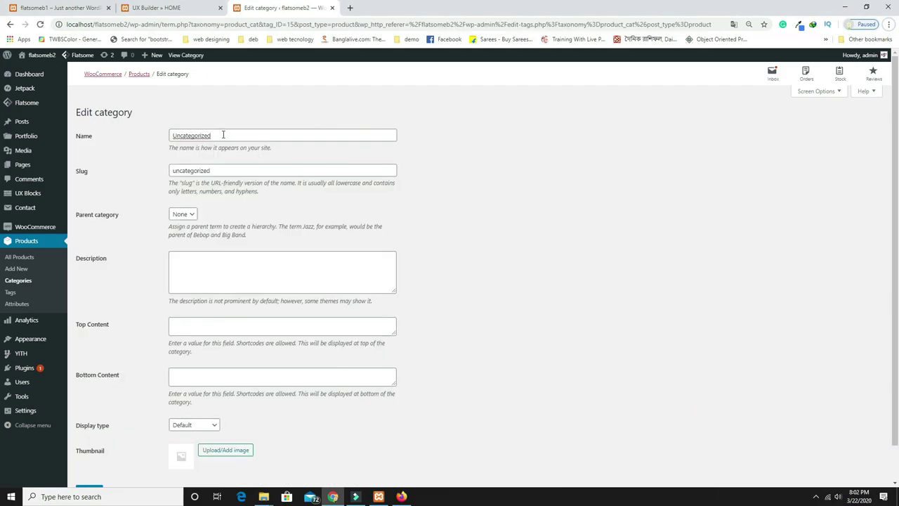
pyautogui.moveTo(223, 135); pyautogui.dragTo(161, 135)
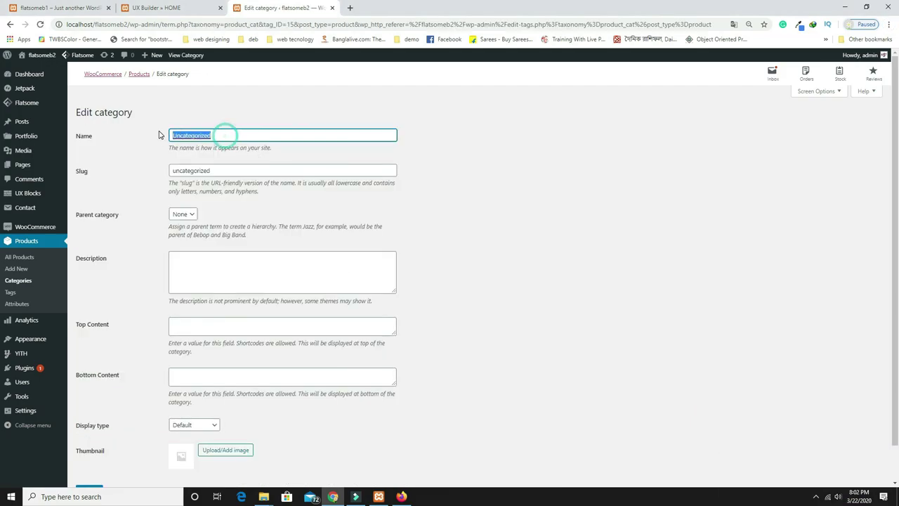
pyautogui.write("Woman's Dress")
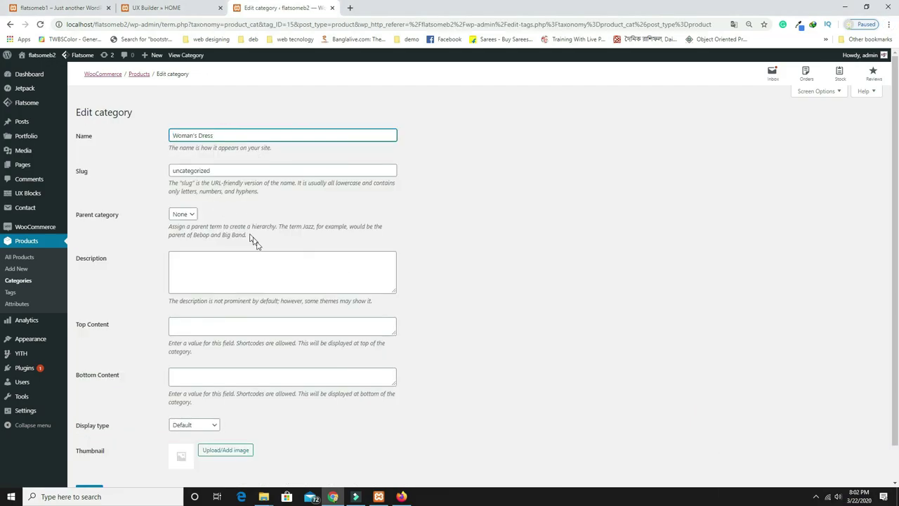
# Set f26.jpg as the Woman's Dress category thumbnail and save the category
pyautogui.scroll(-1, 257, 250)
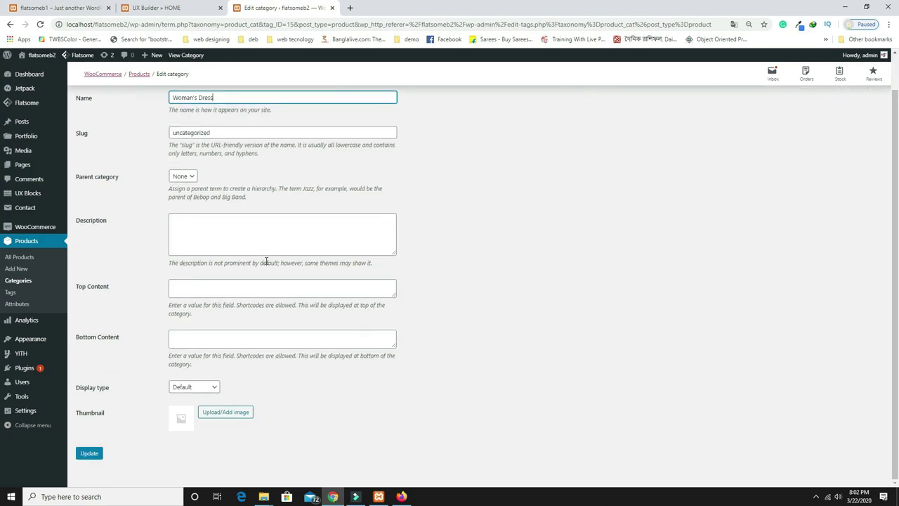
pyautogui.click(235, 416)
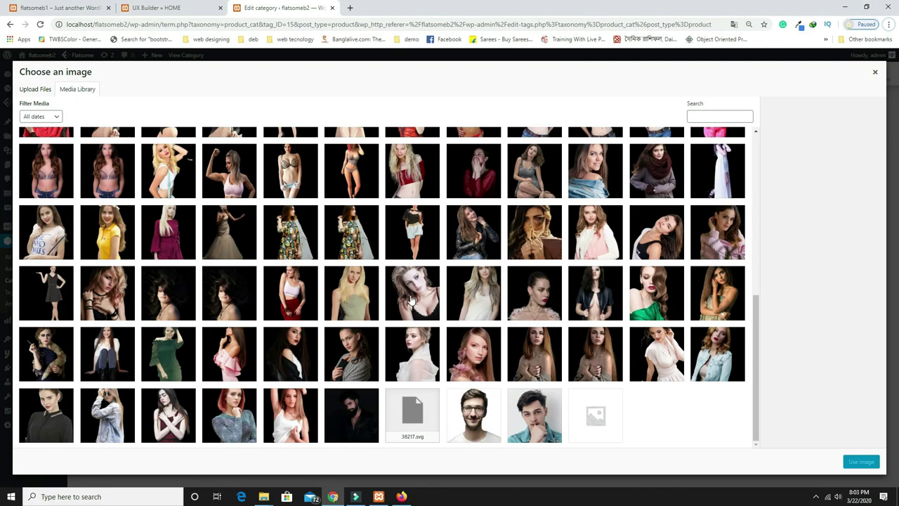
pyautogui.scroll(1, 211, 341)
pyautogui.click(177, 341)
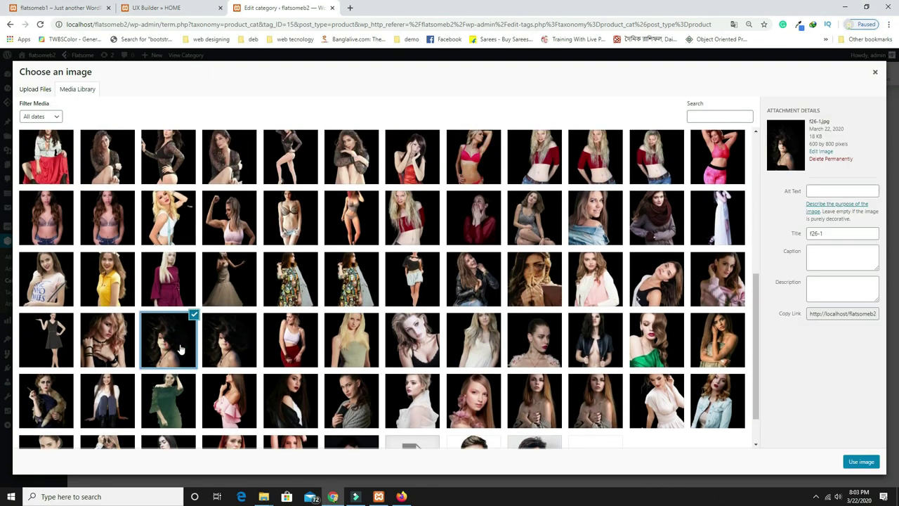
pyautogui.click(222, 348)
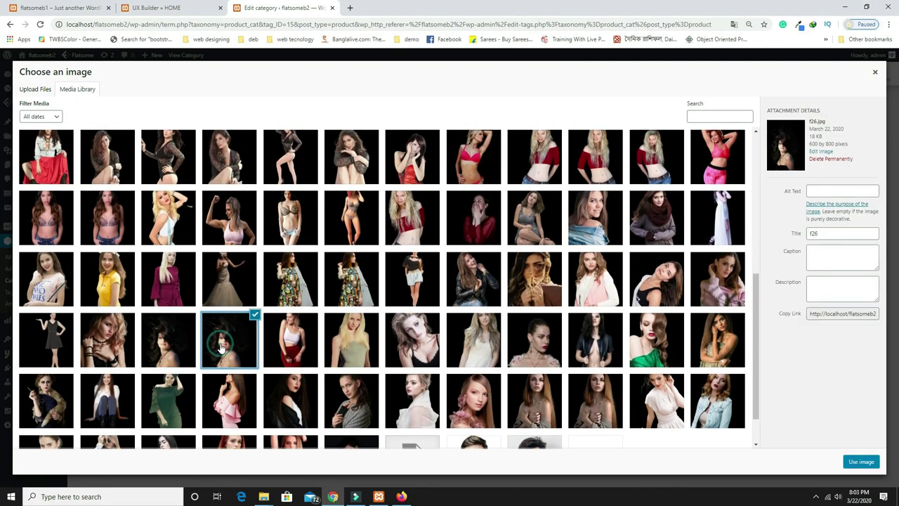
pyautogui.click(859, 461)
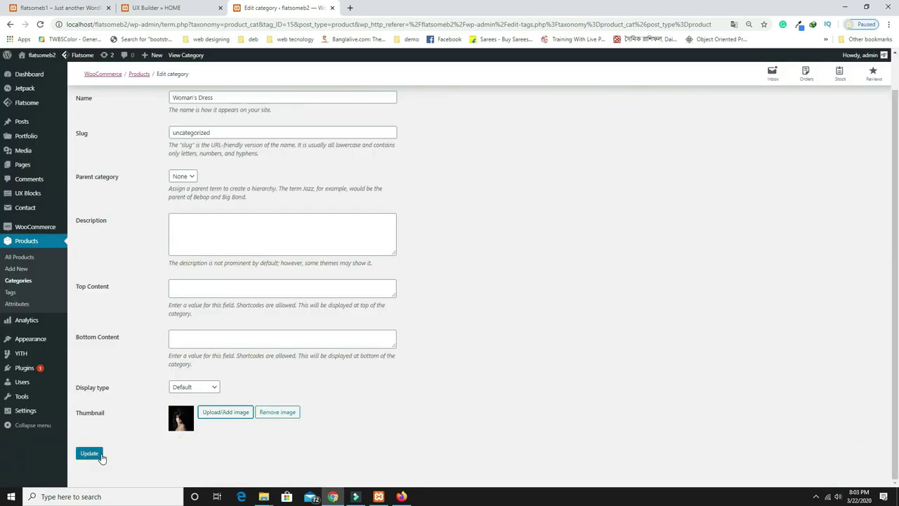
pyautogui.click(100, 455)
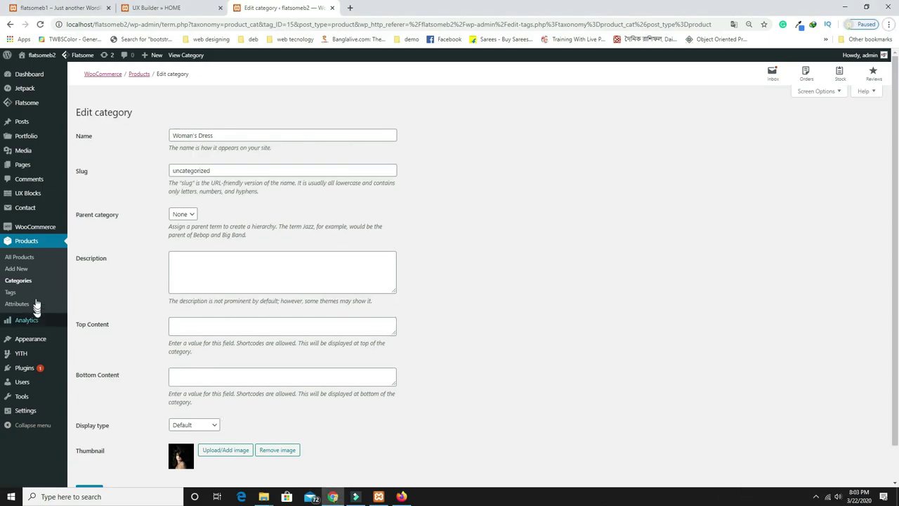
pyautogui.click(26, 282)
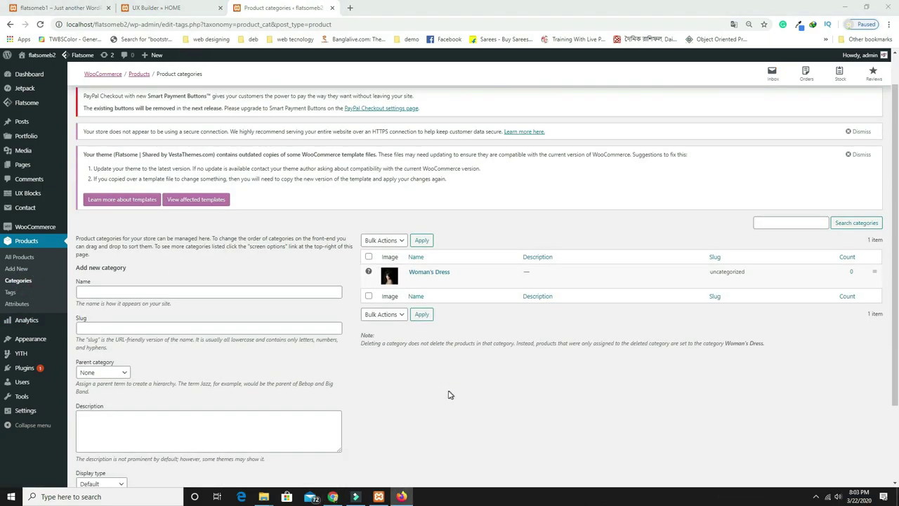
pyautogui.scroll(-2, 450, 394)
# Create the Shoes product category with the red high-heel shoe image as its thumbnail
pyautogui.click(152, 191)
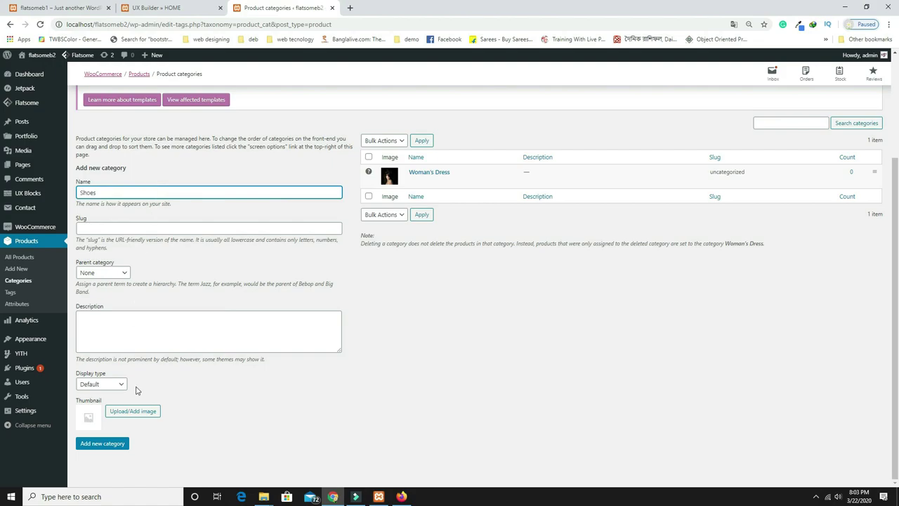
pyautogui.click(141, 411)
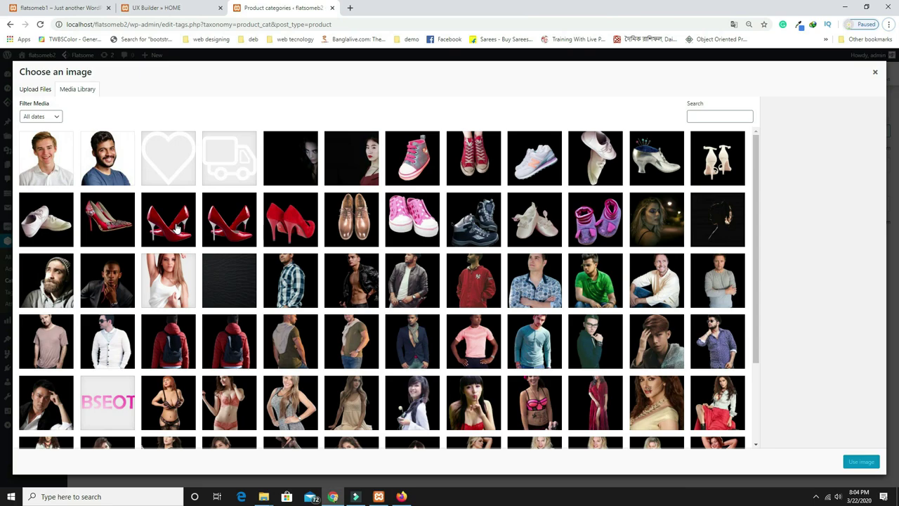
pyautogui.click(175, 233)
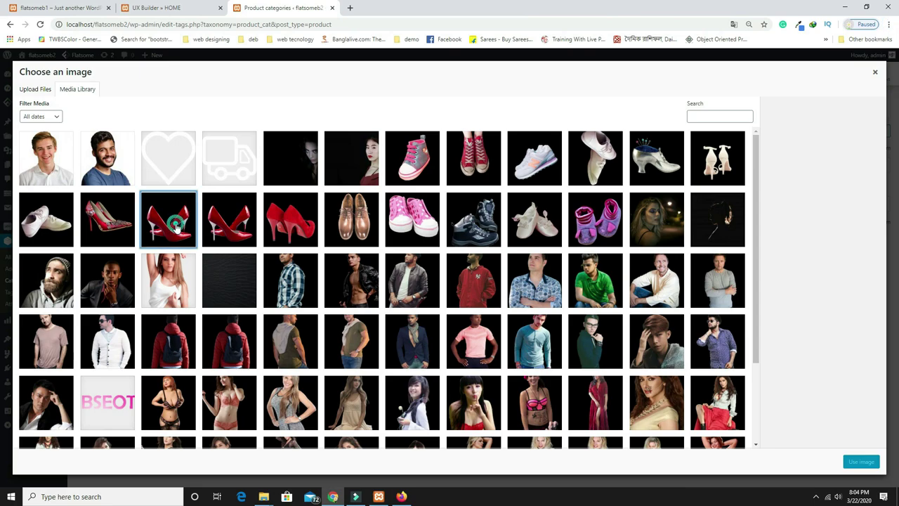
pyautogui.click(860, 462)
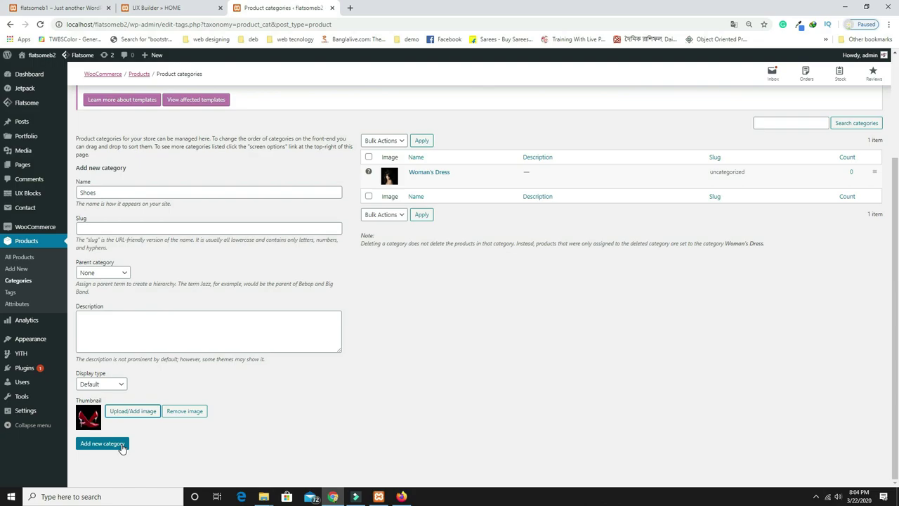
pyautogui.click(120, 446)
# Create the Lingerie category with a lingerie photo as its thumbnail
pyautogui.click(90, 191)
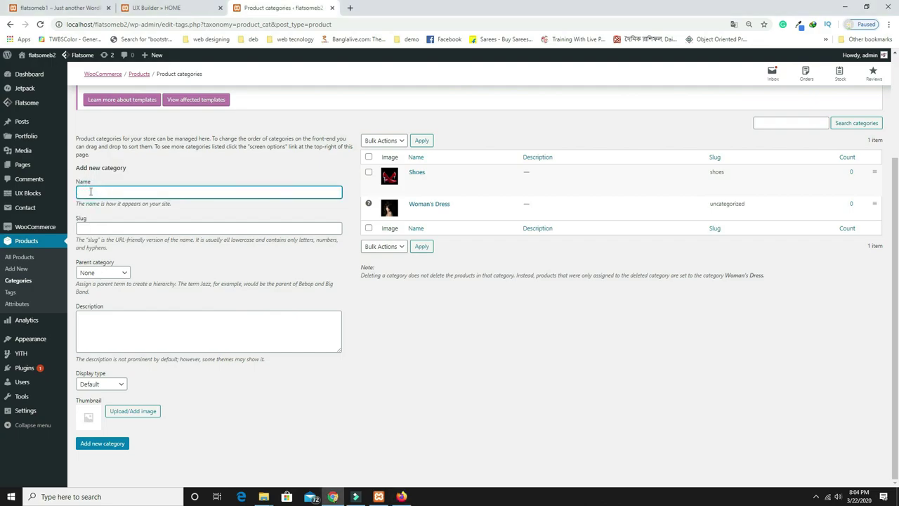
pyautogui.click(133, 412)
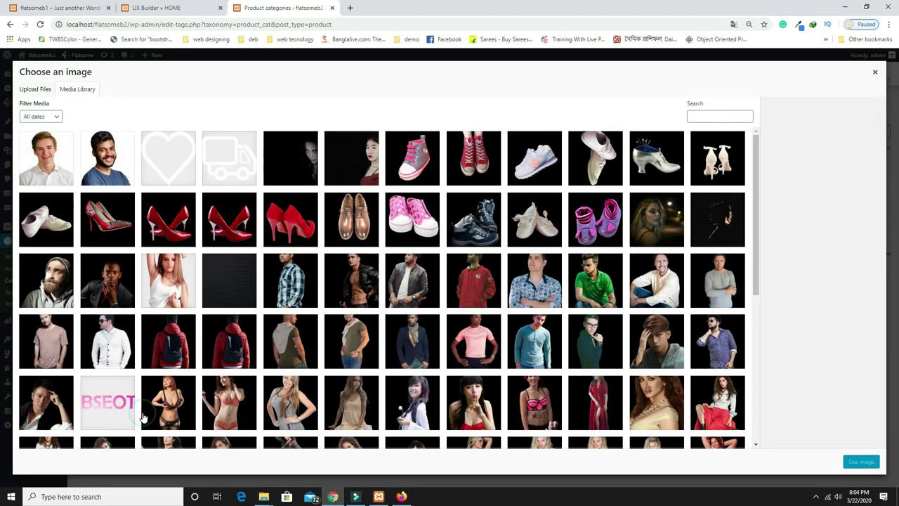
pyautogui.scroll(-2, 143, 418)
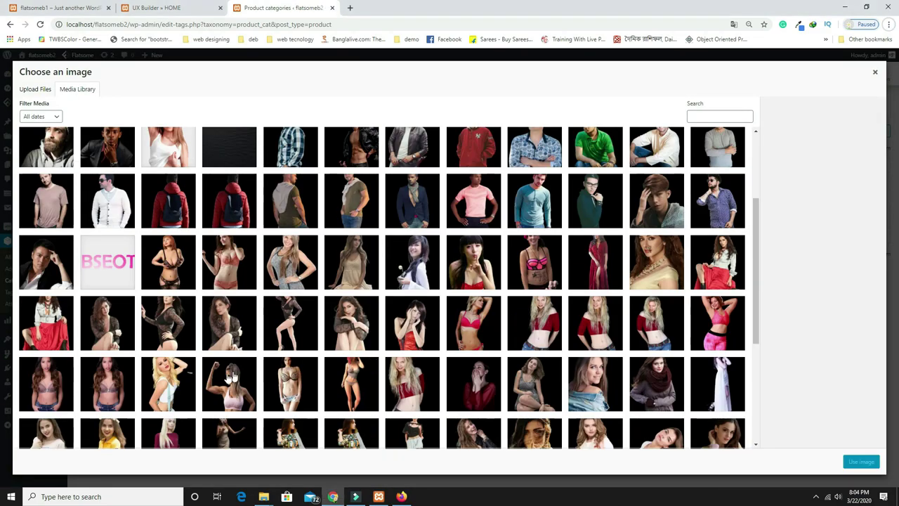
pyautogui.click(108, 383)
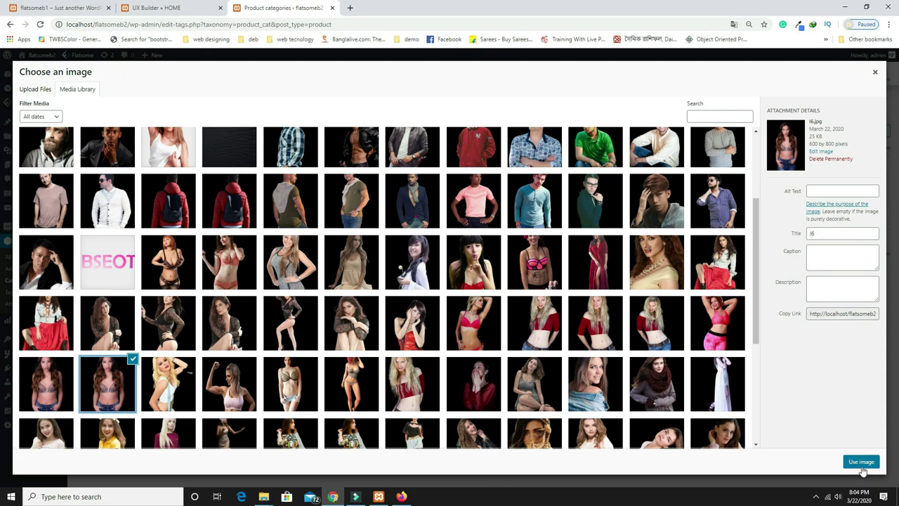
pyautogui.click(861, 462)
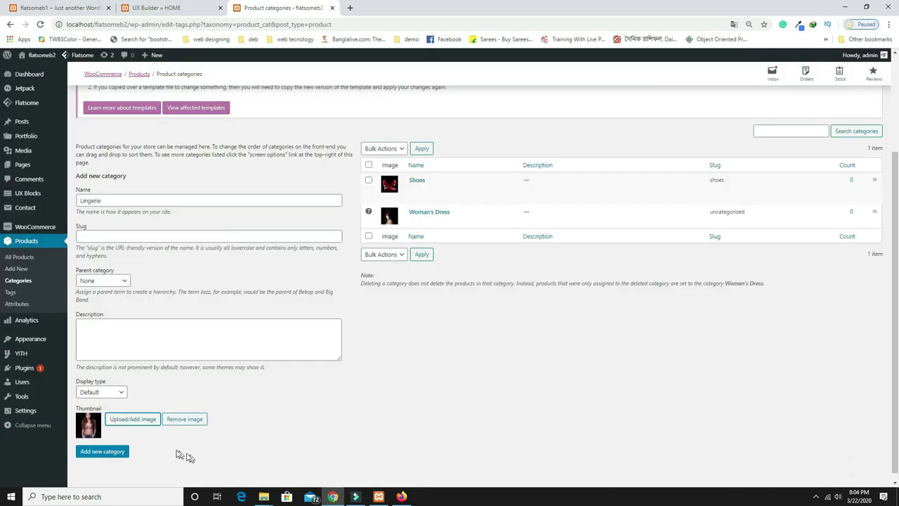
pyautogui.click(114, 454)
# Create the Man's Dress category with the red hoodie photo thumbnail, then go to All Products
pyautogui.click(87, 200)
pyautogui.write("Man's Dress")
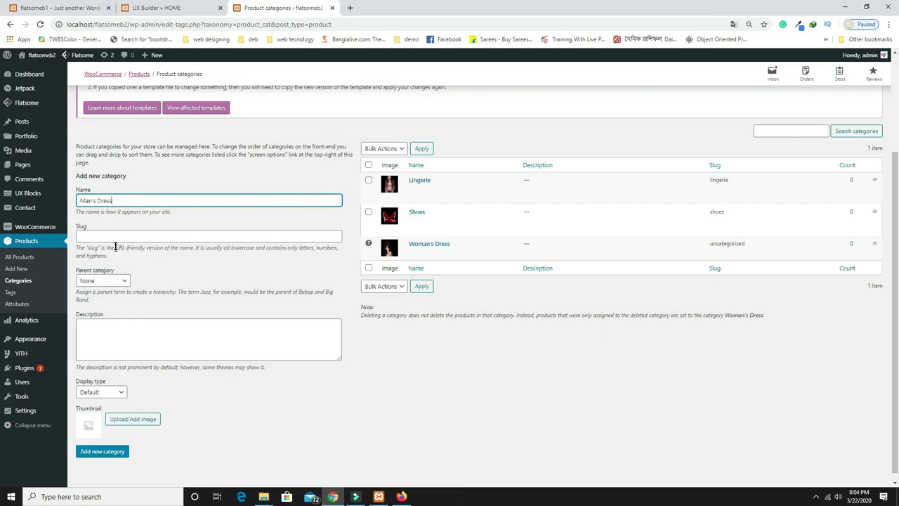
pyautogui.click(133, 421)
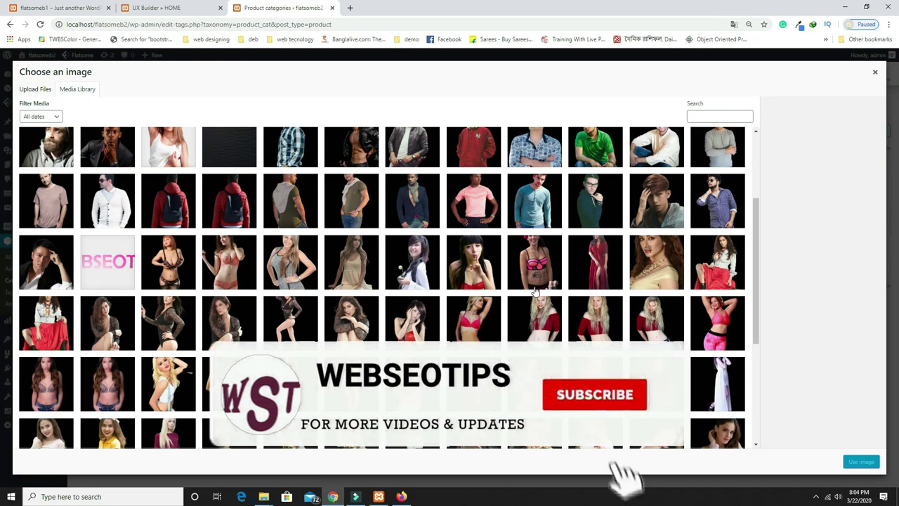
pyautogui.click(235, 205)
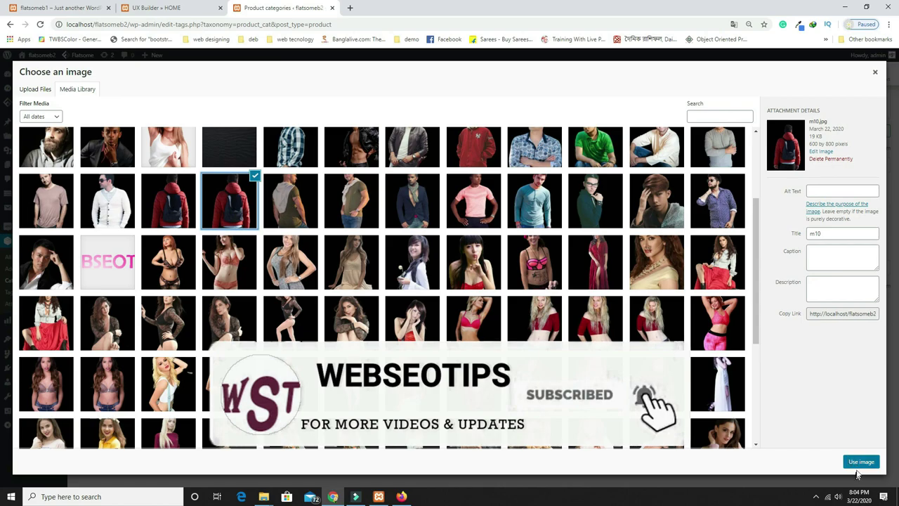
pyautogui.click(852, 463)
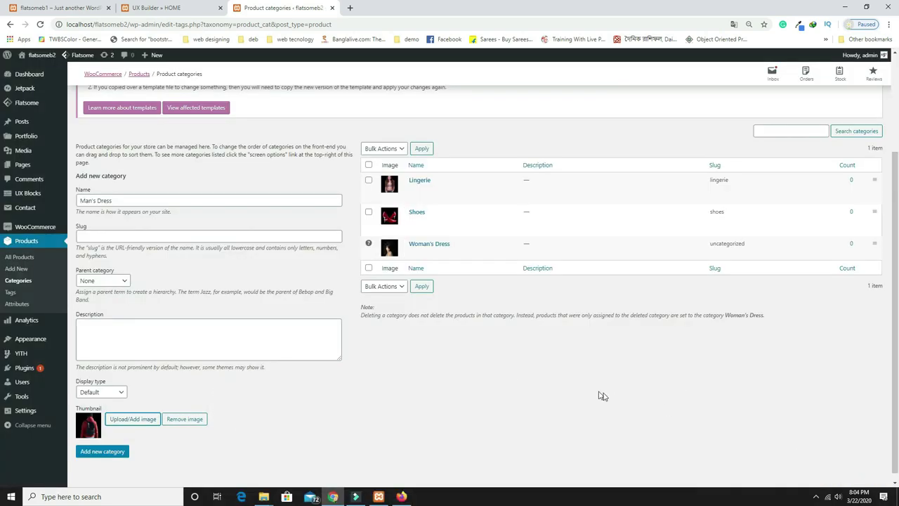
pyautogui.click(110, 459)
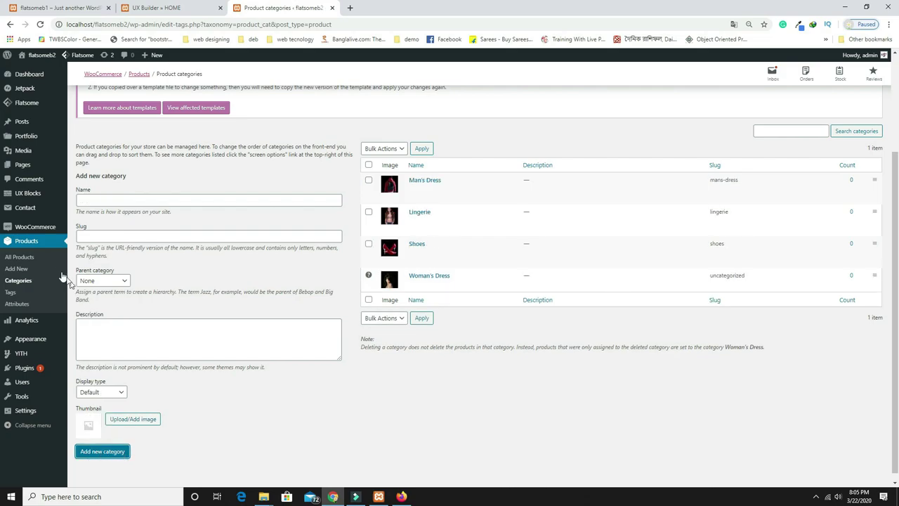
pyautogui.click(23, 258)
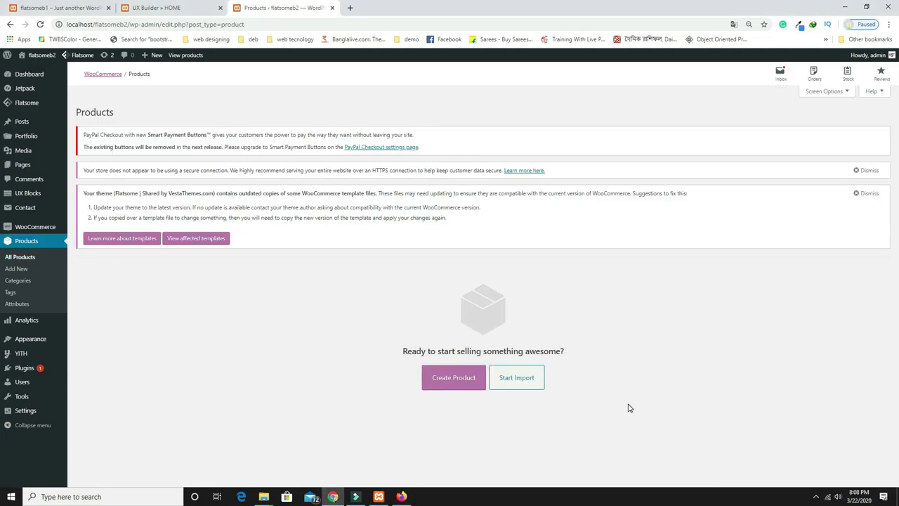
# Start a new product and paste the name 'Red Lingerie Set'
pyautogui.click(466, 386)
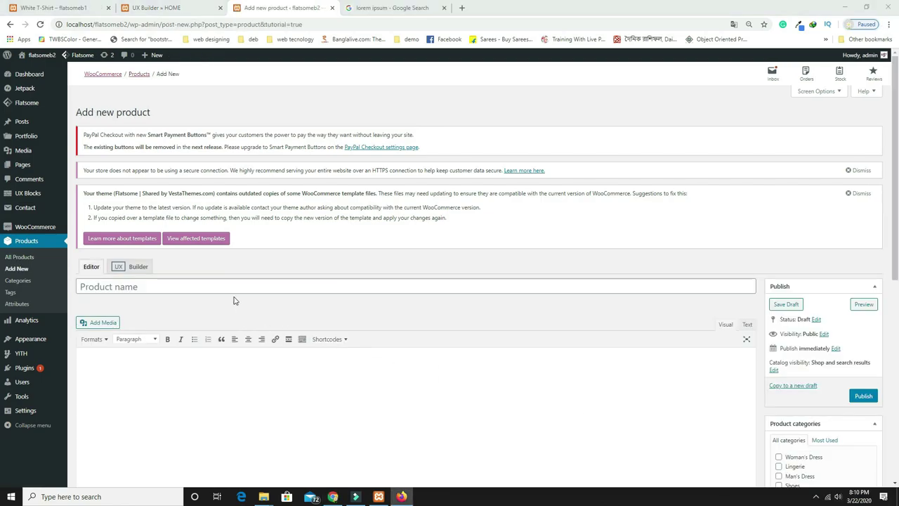
pyautogui.scroll(-2, 233, 302)
pyautogui.click(112, 194)
pyautogui.write('Red Lingerie Set')
# Assign the product to the Lingerie category and tag it red and lingerie
pyautogui.click(779, 373)
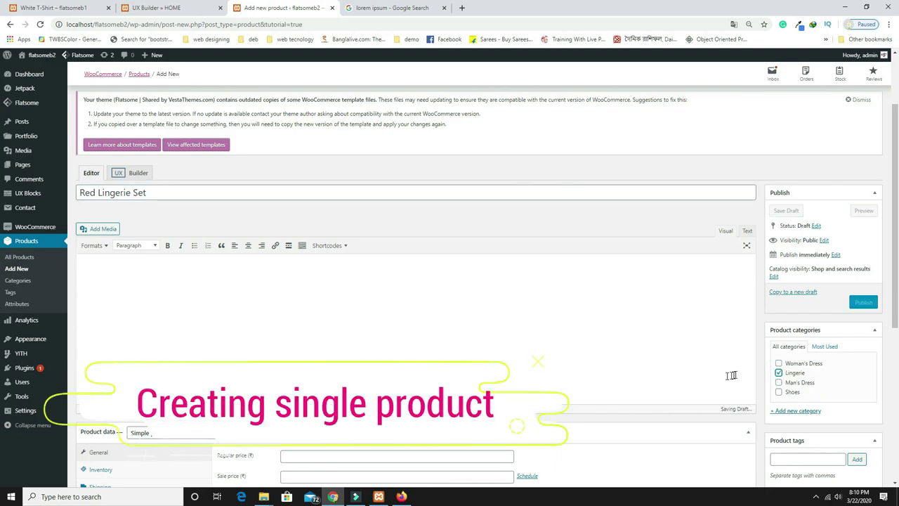
pyautogui.scroll(-2, 734, 421)
pyautogui.click(811, 411)
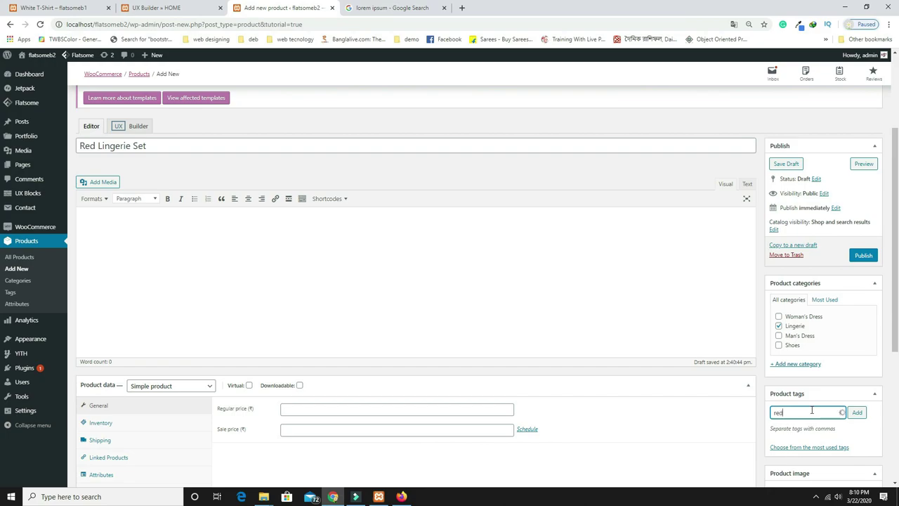
pyautogui.press('Return')
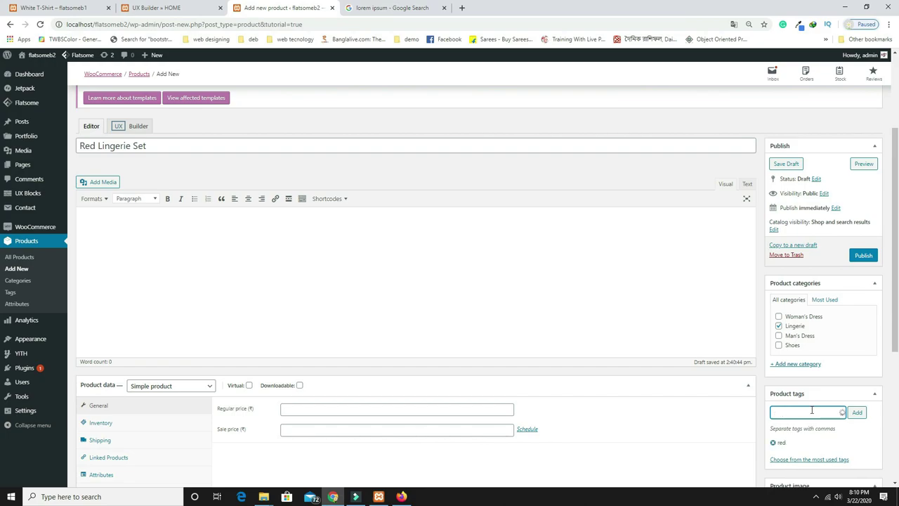
pyautogui.write('lingerie')
pyautogui.press('Return')
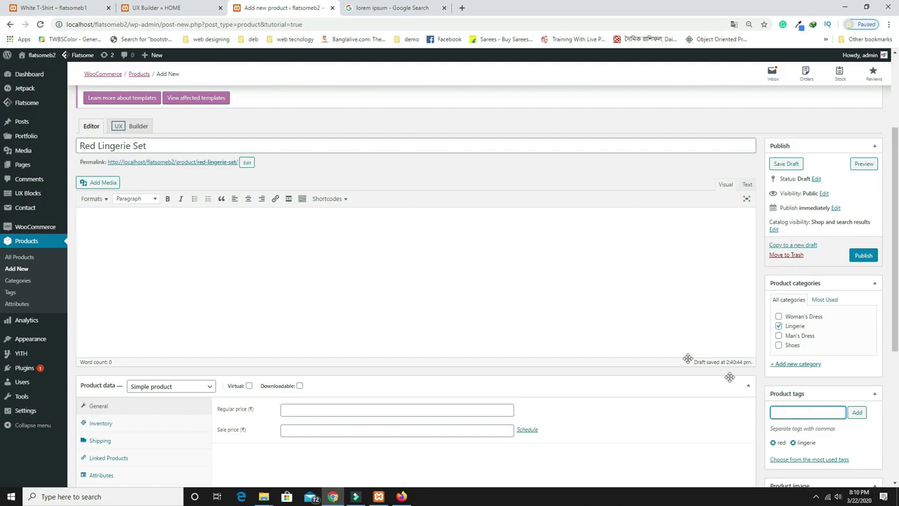
pyautogui.click(234, 250)
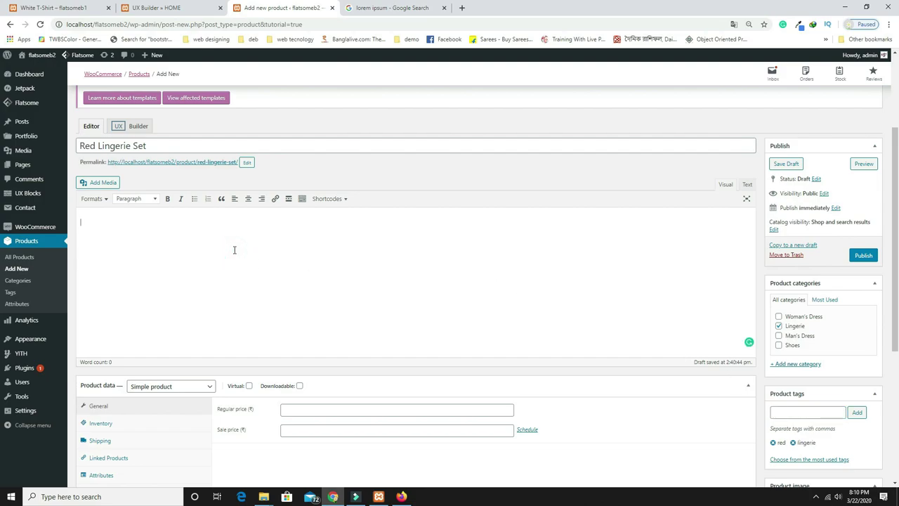
# Fill the product description with several pasted Lorem Ipsum paragraphs from lipsum.com
pyautogui.click(367, 8)
pyautogui.click(166, 145)
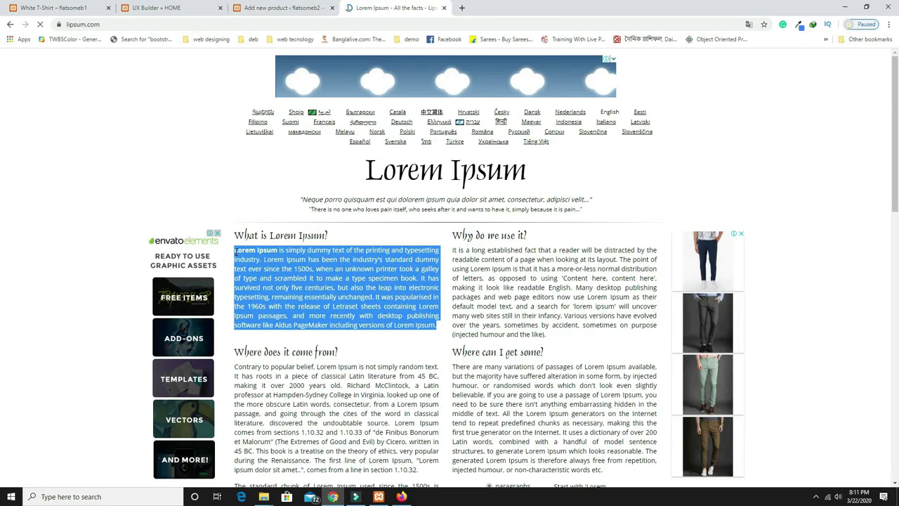
pyautogui.click(260, 9)
pyautogui.click(222, 246)
pyautogui.write("Lorem Ipsum is simply dummy text of the printing and typesetting industry. Lorem Ipsum has been the industry's standard dummy text ever since the 1500s, when an unknown printer took a galley of type and scrambled it to make a type specimen book. It has survived not only five centuries, but also the leap into electronic typesetting, remaining essentially unchanged. It was popularised in the 1960s with the release of Letraset sheets containing Lorem Ipsum passages, and more recently with desktop publishing software like Aldus PageMaker including versions of Lorem Ipsum.")
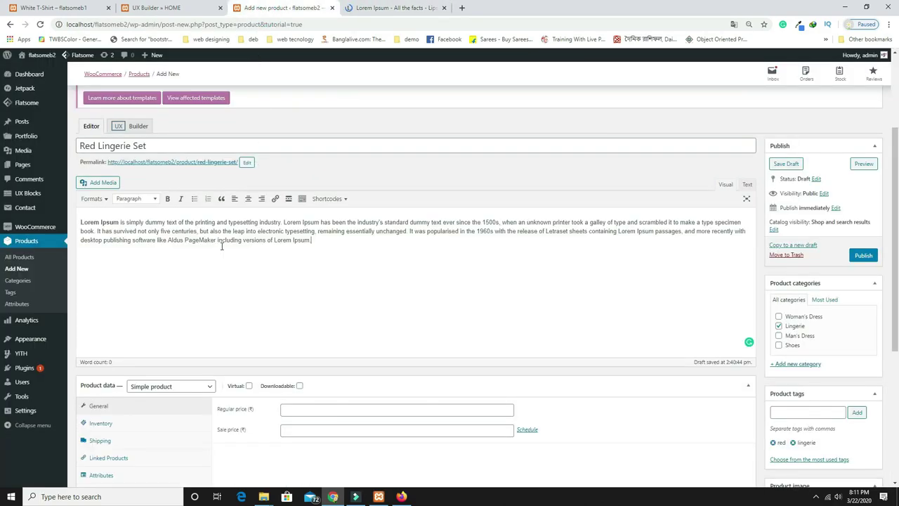
pyautogui.scroll(-3, 210, 246)
pyautogui.scroll(3, 317, 263)
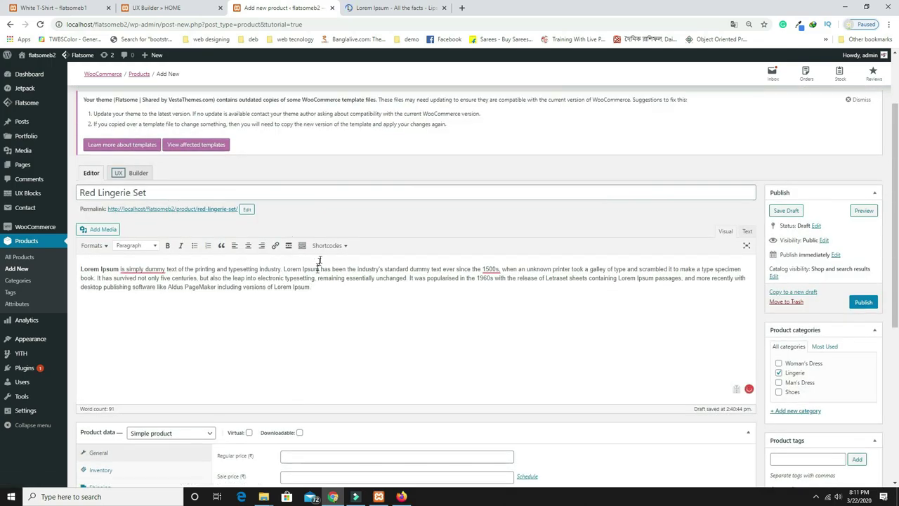
pyautogui.write("Lorem Ipsum is simply dummy text of the printing and typesetting industry. Lorem Ipsum has been the industry's standard dummy text ever since the 1500s, when an unknown printer took a galley of type and scrambled it to make a type specimen book. It has survived not only five centuries, but also the leap into electronic typesetting, remaining essentially unchanged. It was popularised in the 1960s with the release of Letraset sheets containing Lorem Ipsum passages, and more recently with desktop publishing software like Aldus PageMaker including versions of Lorem Ipsum.")
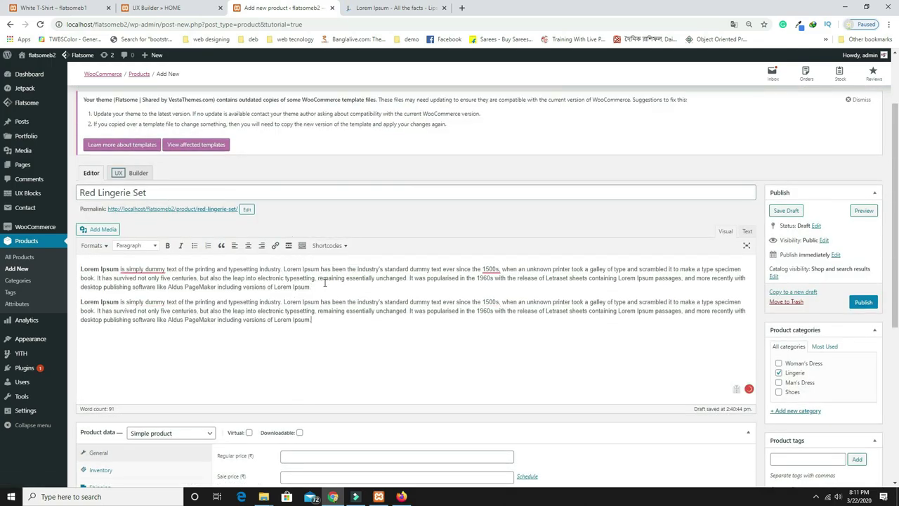
pyautogui.hotkey('ctrl', 'v')
pyautogui.hotkey('ctrl', 'v')
pyautogui.press('Return')
pyautogui.write("Lorem Ipsum is simply dummy text of the printing and typesetting industry. Lorem Ipsum has been the industry's standard dummy text ever since the 1500s, when an unknown printer took a galley of type and scrambled it to make a type specimen book. It has survived not only five centuries, but also the leap into electronic typesetting, remaining essentially unchanged. It was popularised in the 1960s with the release of Letraset sheets containing Lorem Ipsum passages, and more recently with desktop publishing software like Aldus PageMaker including versions of Lorem Ipsum.")
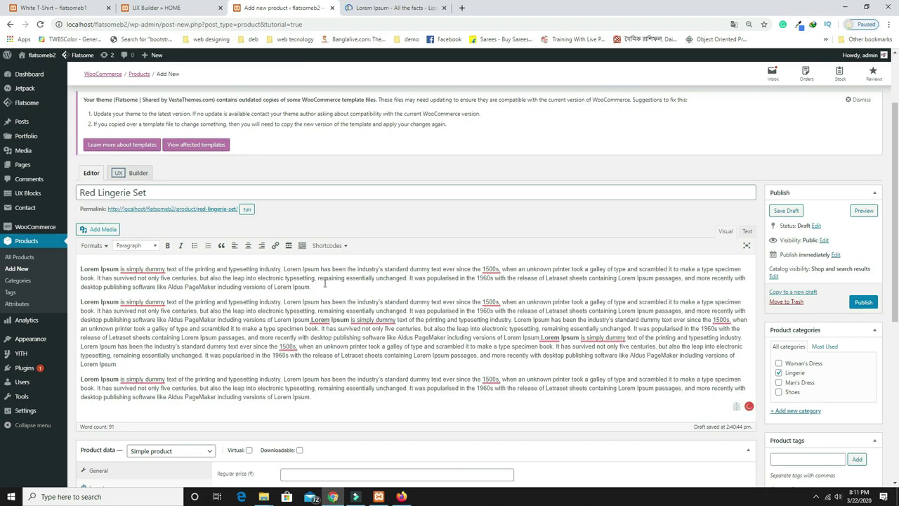
pyautogui.scroll(-3, 325, 284)
# Set the regular price to 900 and the sale price to 800
pyautogui.click(327, 287)
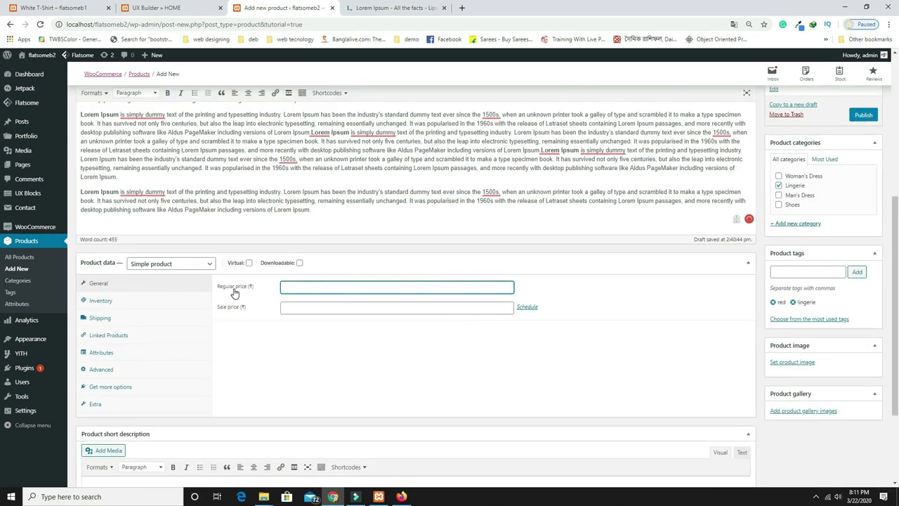
pyautogui.click(299, 309)
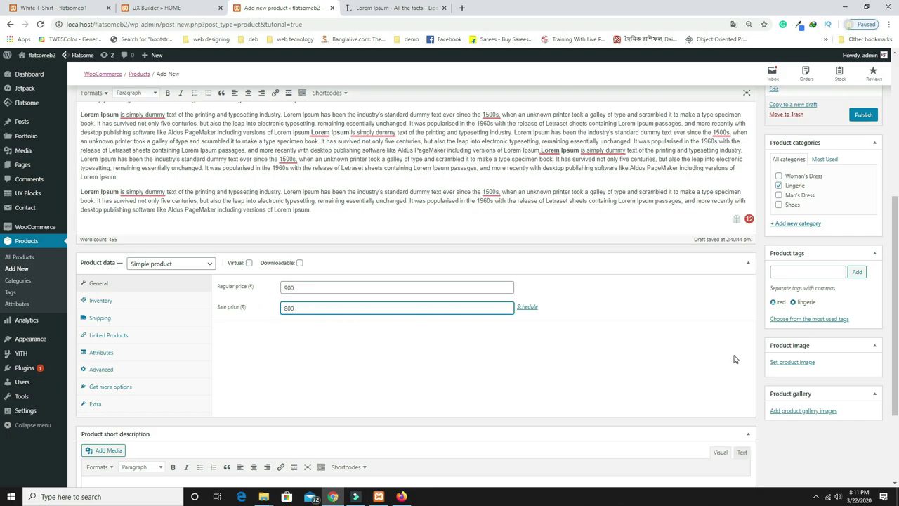
pyautogui.scroll(-2, 678, 365)
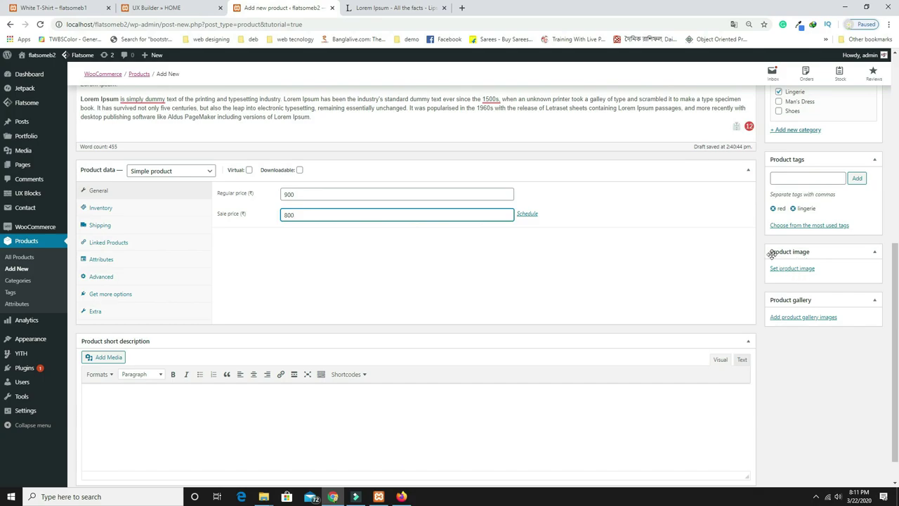
# Set a red lingerie photo as the product image
pyautogui.click(798, 268)
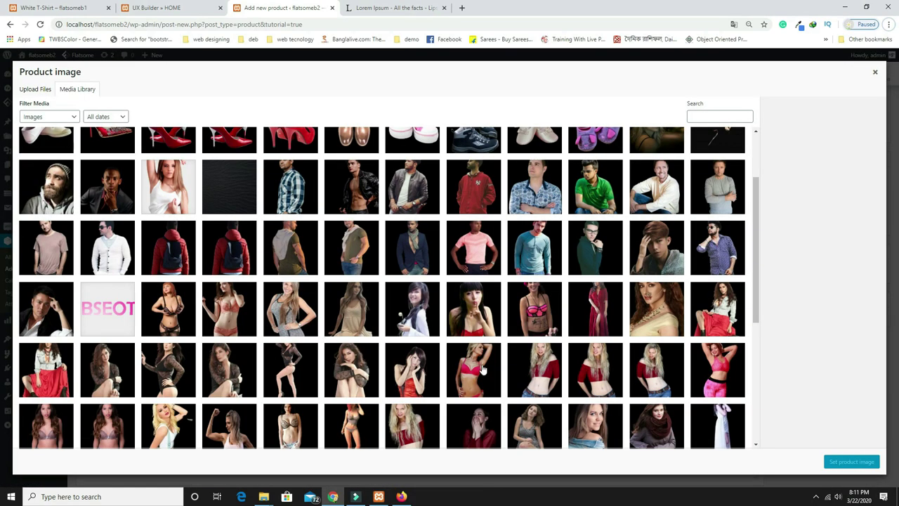
pyautogui.click(480, 370)
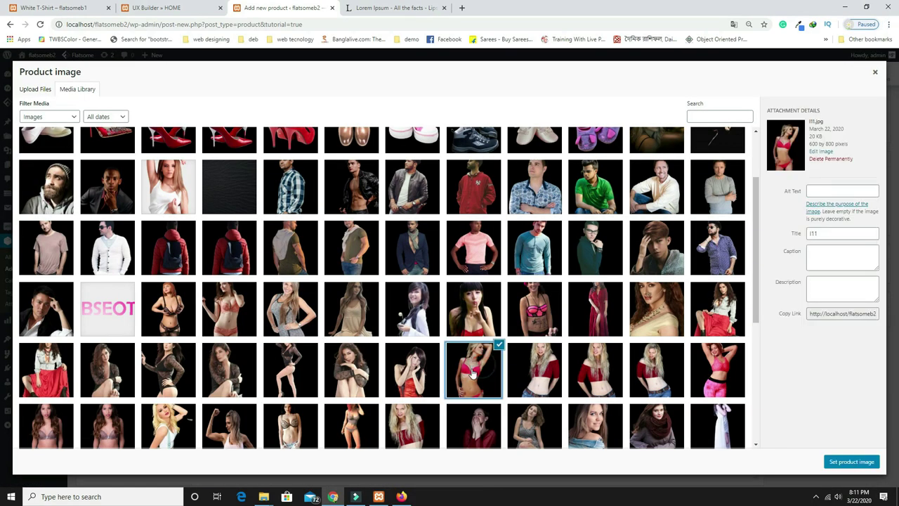
pyautogui.click(853, 463)
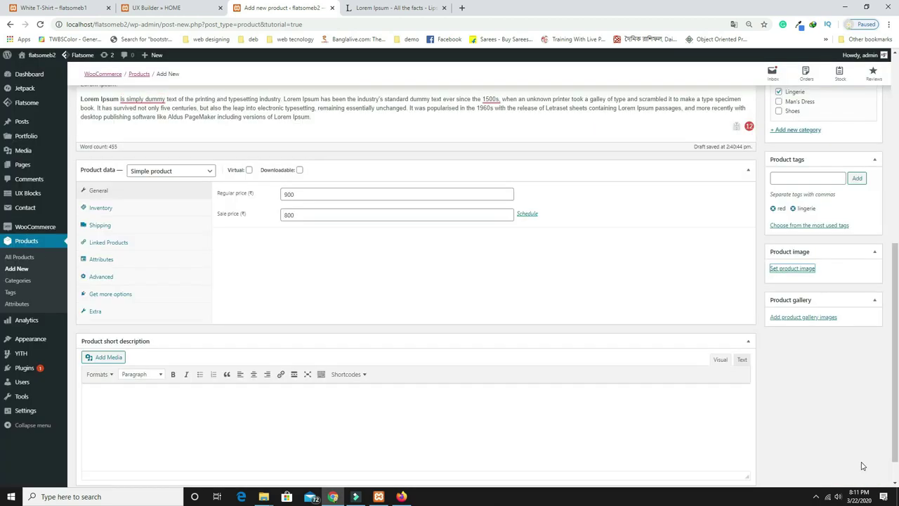
# Add the pink top and three other lingerie photos to the product gallery
pyautogui.click(798, 320)
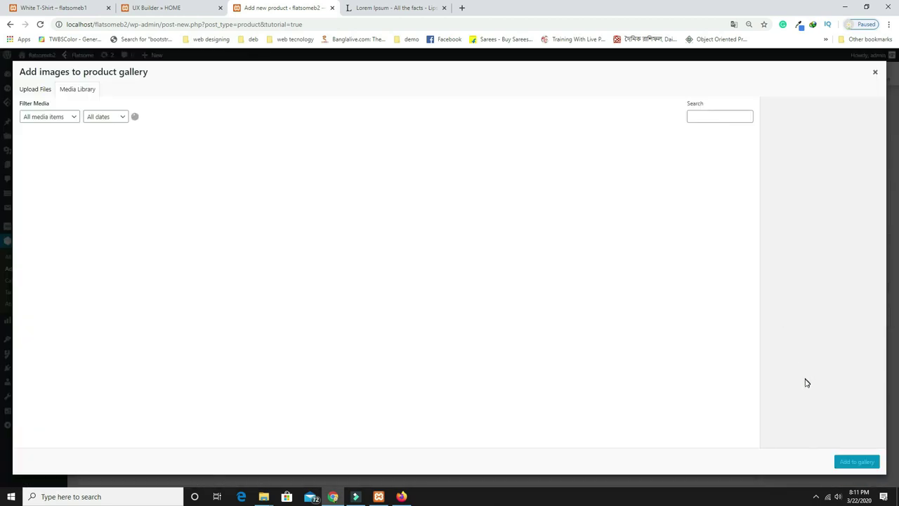
pyautogui.scroll(-2, 271, 292)
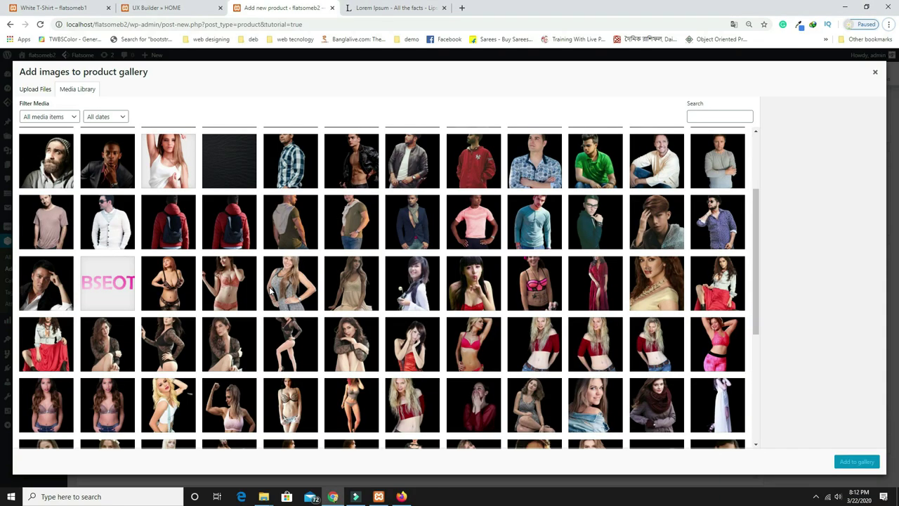
pyautogui.click(547, 295)
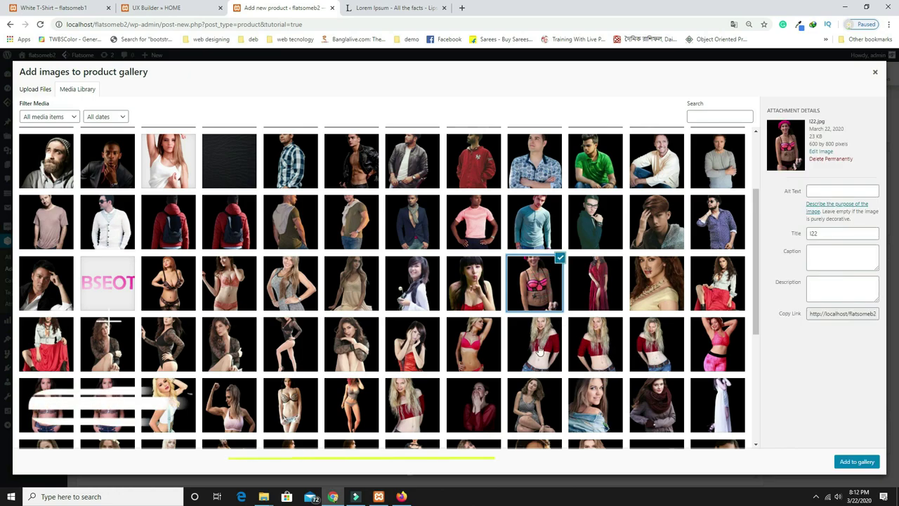
pyautogui.keyDown('ctrl'); pyautogui.click(412, 334); pyautogui.keyUp('ctrl')
pyautogui.keyDown('ctrl'); pyautogui.click(474, 334); pyautogui.keyUp('ctrl')
pyautogui.keyDown('ctrl'); pyautogui.click(730, 348); pyautogui.keyUp('ctrl')
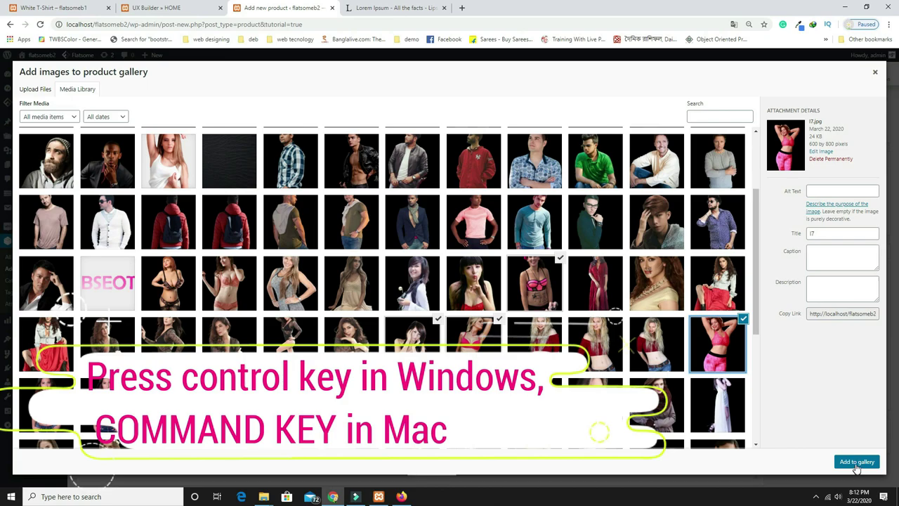
pyautogui.click(854, 462)
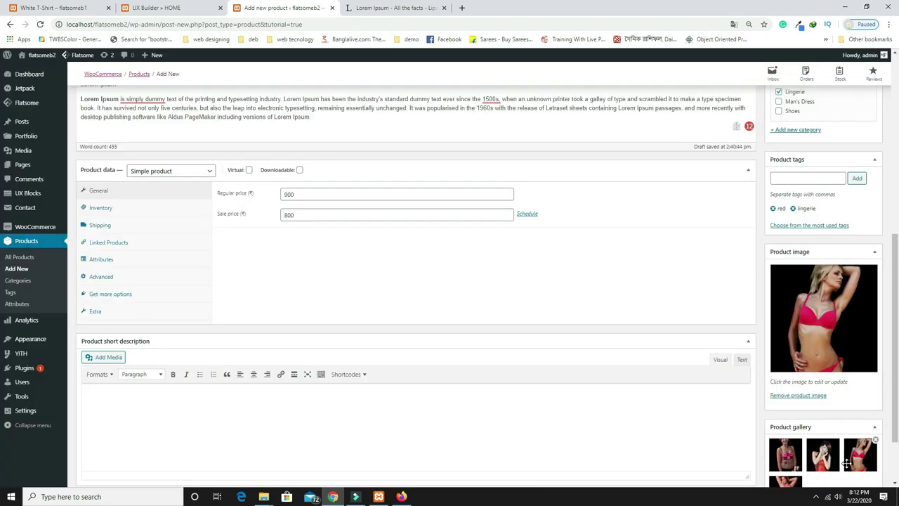
# Paste a Lorem Ipsum sentence three times as separate lines in the short description
pyautogui.scroll(-1, 813, 450)
pyautogui.click(201, 340)
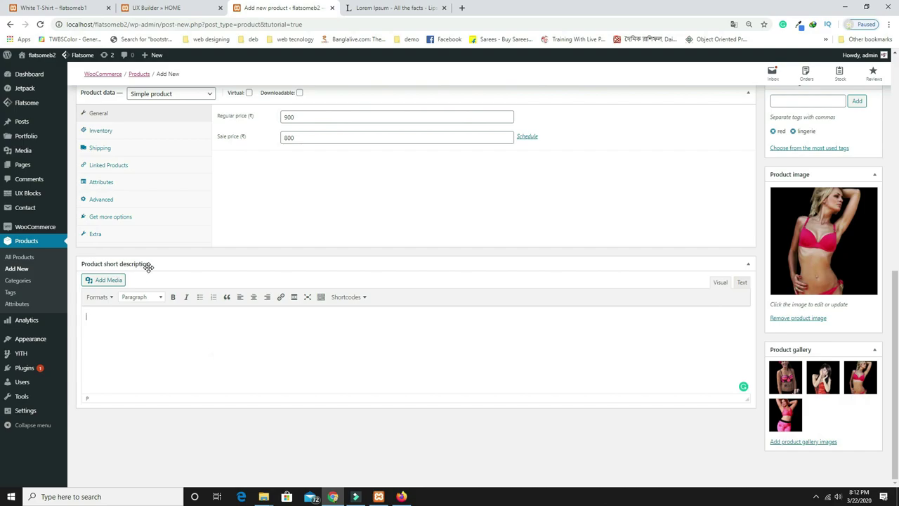
pyautogui.click(370, 5)
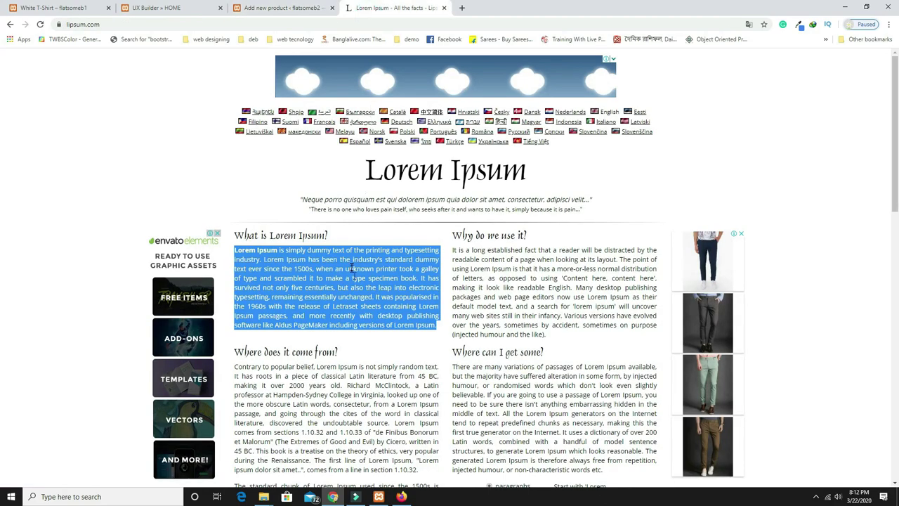
pyautogui.click(540, 286)
pyautogui.click(295, 8)
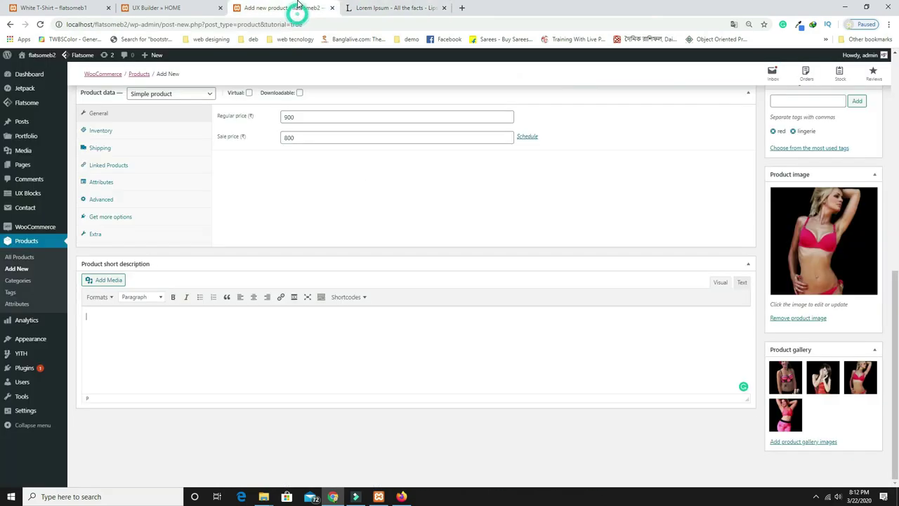
pyautogui.click(167, 323)
pyautogui.write('It is a long established fact that a reader will be distracted by the readable content of a page when looking at its layout. The point of using Lorem Ipsum is that')
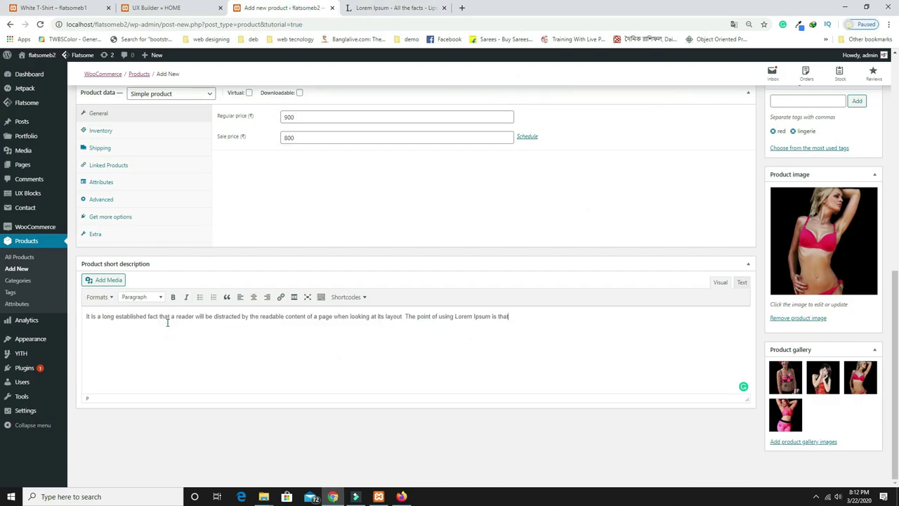
pyautogui.press('Return')
pyautogui.write('It is a long established fact that a reader will be distracted by the readable content of a page when looking at its layout. The point of using Lorem Ipsum is that')
pyautogui.press('Return')
pyautogui.write('It is a long established fact that a reader will be distracted by the readable content of a page when looking at its layout. The point of using Lorem Ipsum is that')
# Format the three short-description lines as a bulleted list and publish the product
pyautogui.moveTo(510, 347); pyautogui.dragTo(65, 316)
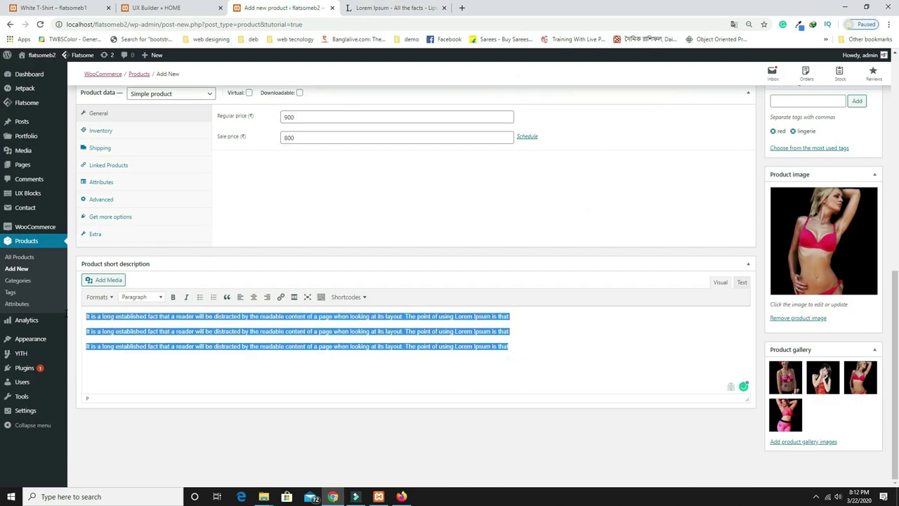
pyautogui.click(200, 298)
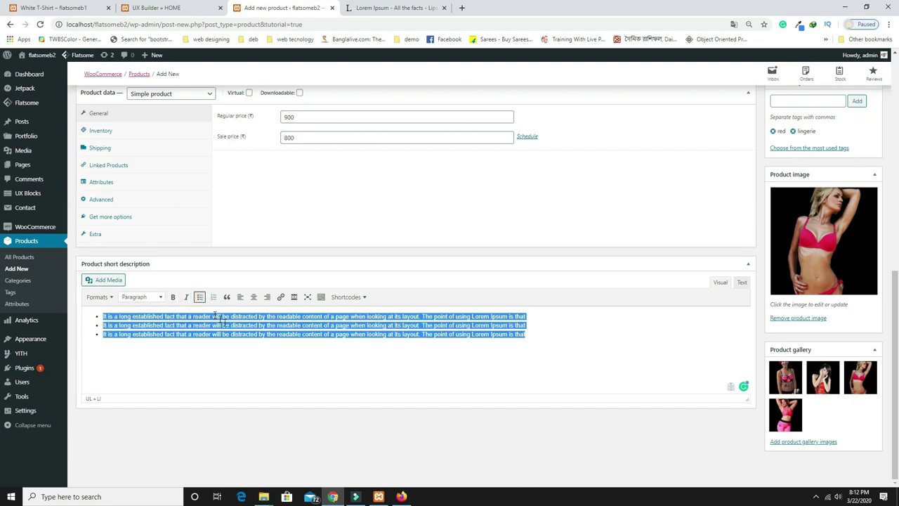
pyautogui.click(373, 366)
pyautogui.scroll(3, 497, 402)
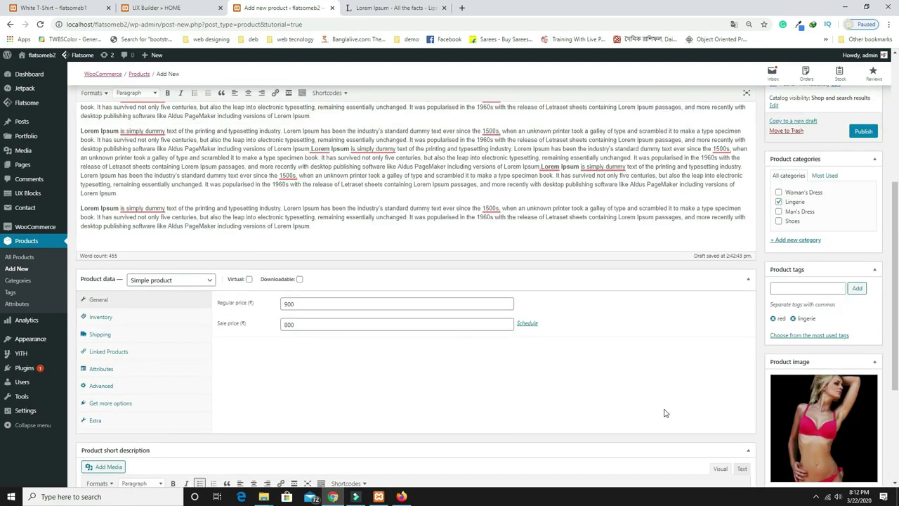
pyautogui.scroll(2, 835, 262)
pyautogui.click(861, 272)
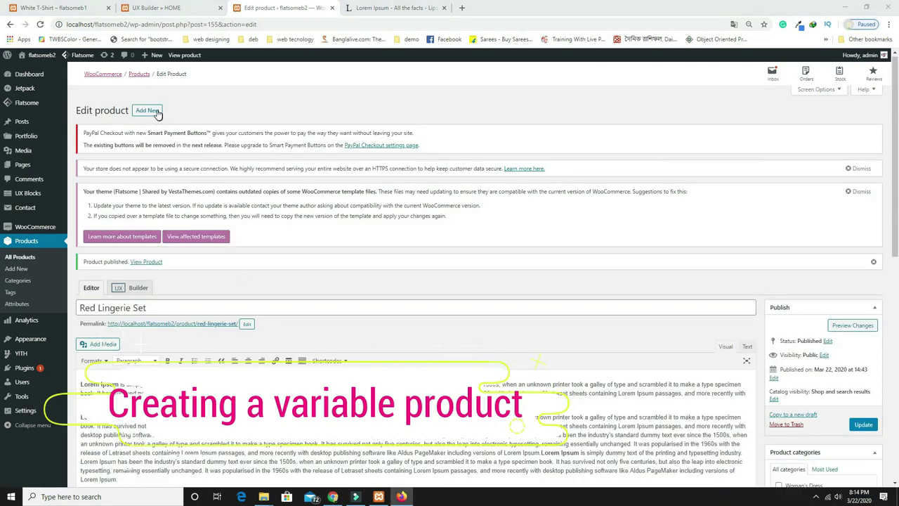
# Start another new product named 'Lingerie Set'
pyautogui.click(157, 114)
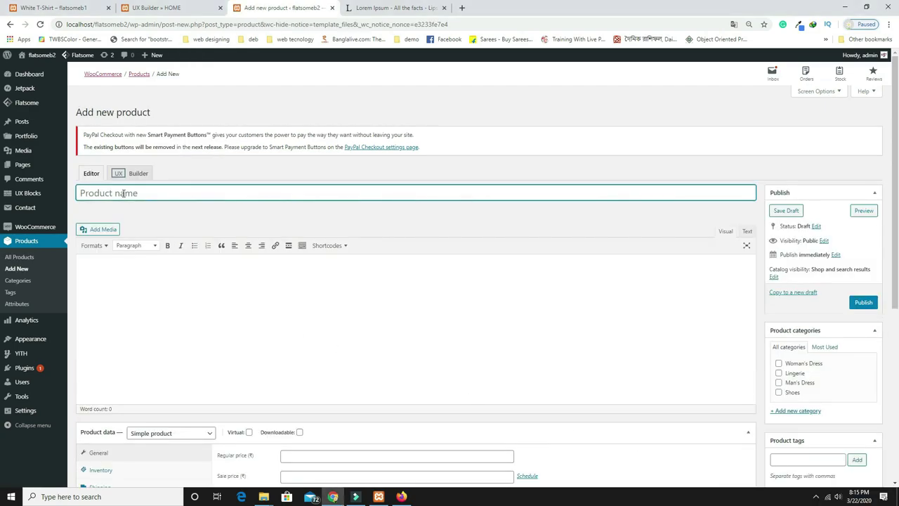
pyautogui.click(124, 193)
pyautogui.write('Lingerie Set')
# Paste the HTML specification markup into the Lingerie Set description
pyautogui.click(579, 354)
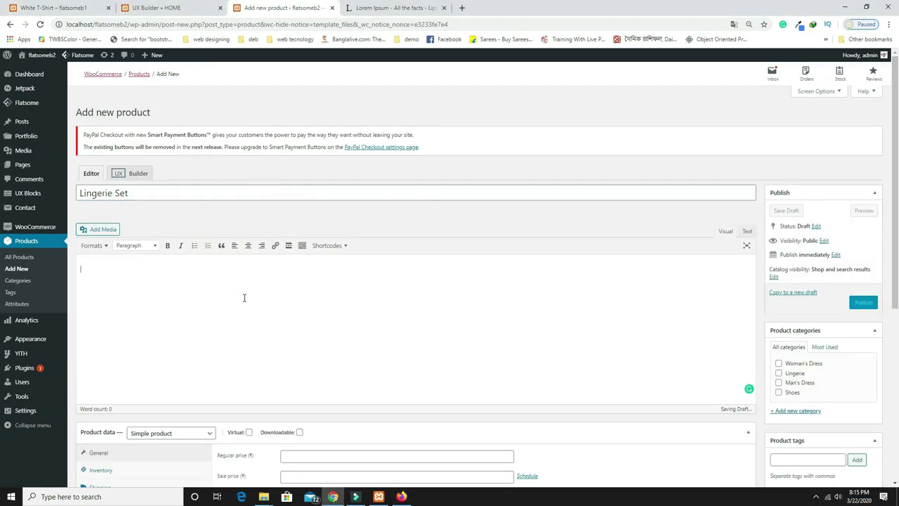
pyautogui.hotkey('ctrl', 'v')
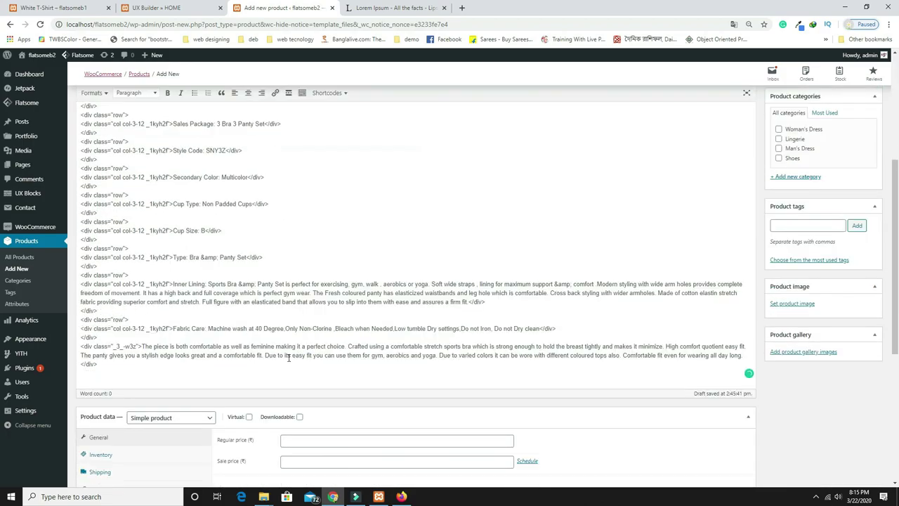
pyautogui.scroll(2, 111, 230)
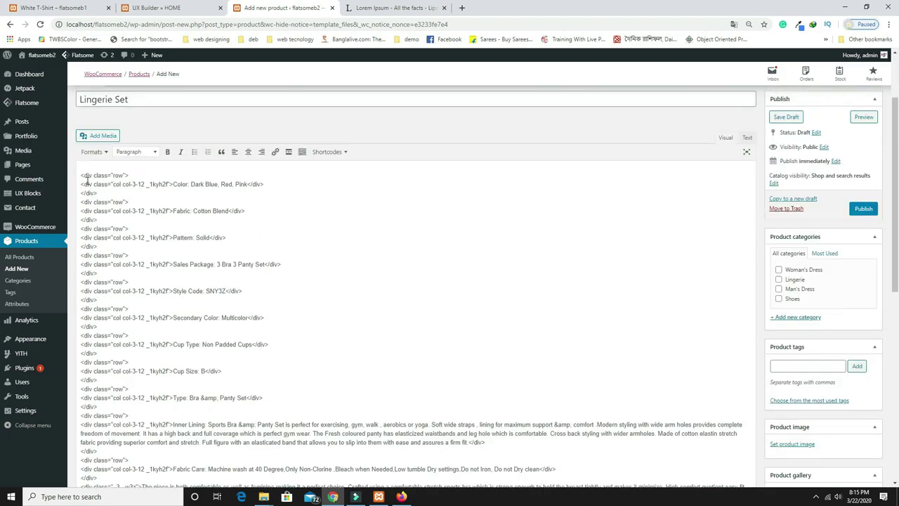
pyautogui.moveTo(88, 182); pyautogui.dragTo(179, 334)
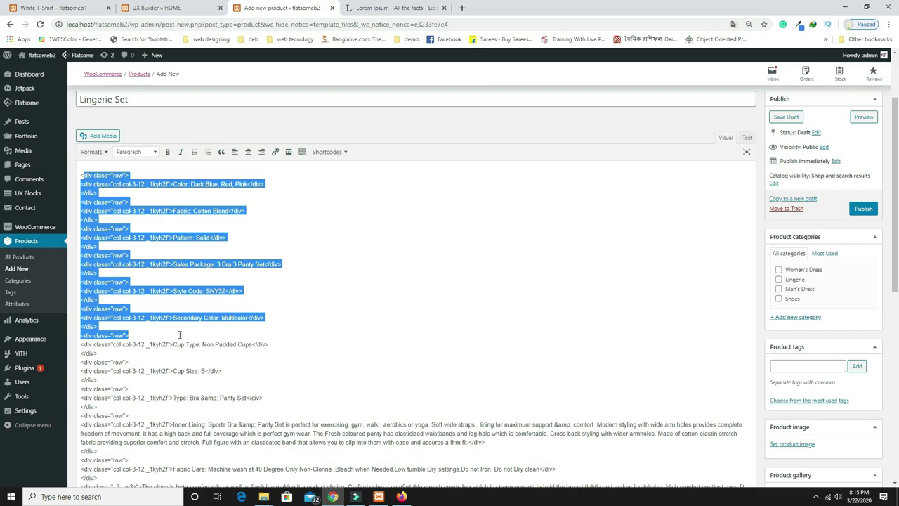
pyautogui.click(333, 338)
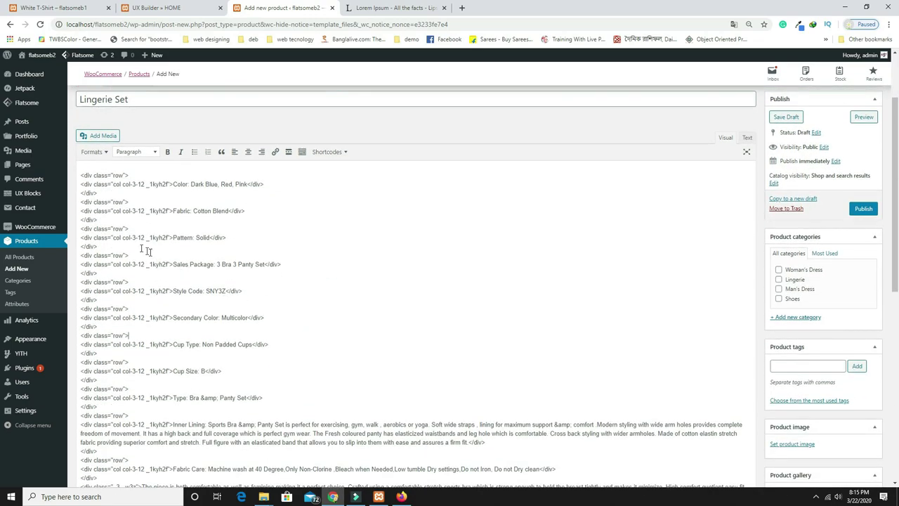
pyautogui.scroll(-3, 347, 265)
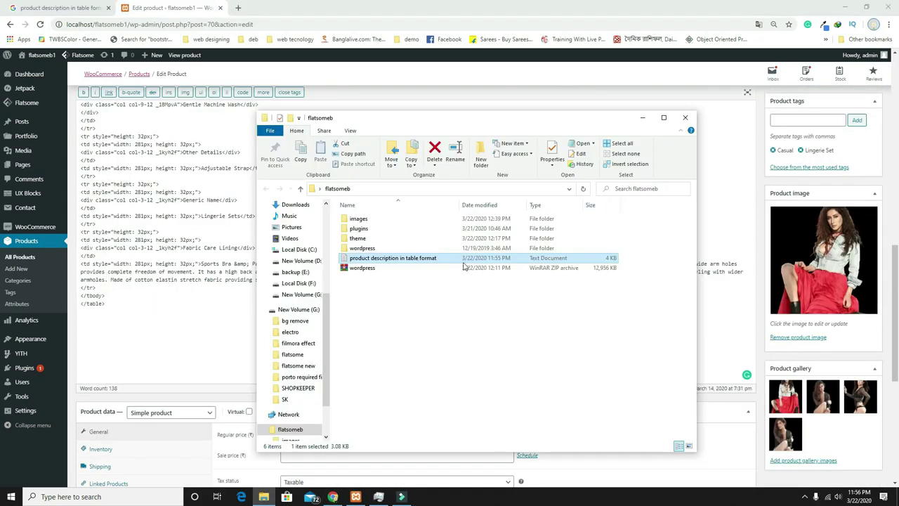
pyautogui.moveTo(392, 117)
pyautogui.mouseDown()
pyautogui.moveTo(410, 109)
pyautogui.moveTo(397, 102)
pyautogui.mouseUp()
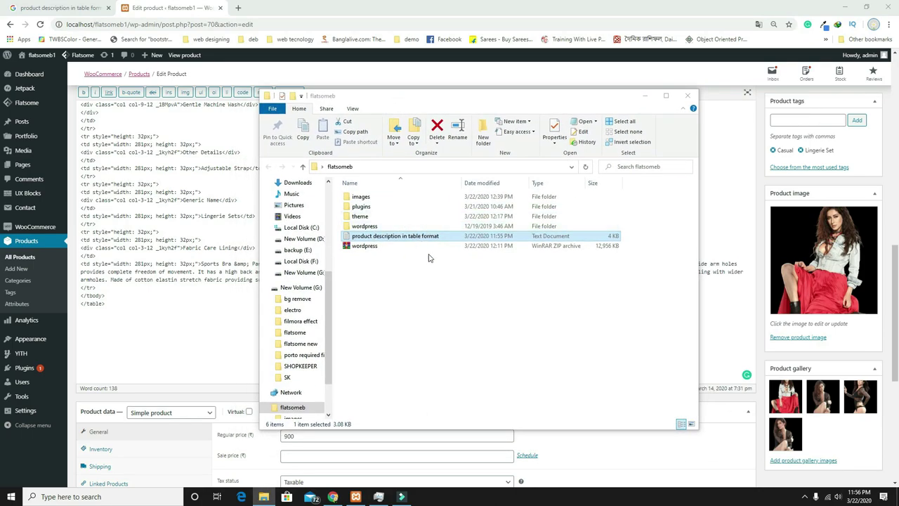
# Open 'product description in table format' from the flatsomeb folder in Notepad
pyautogui.doubleClick(388, 239)
pyautogui.scroll(15, 387, 284)
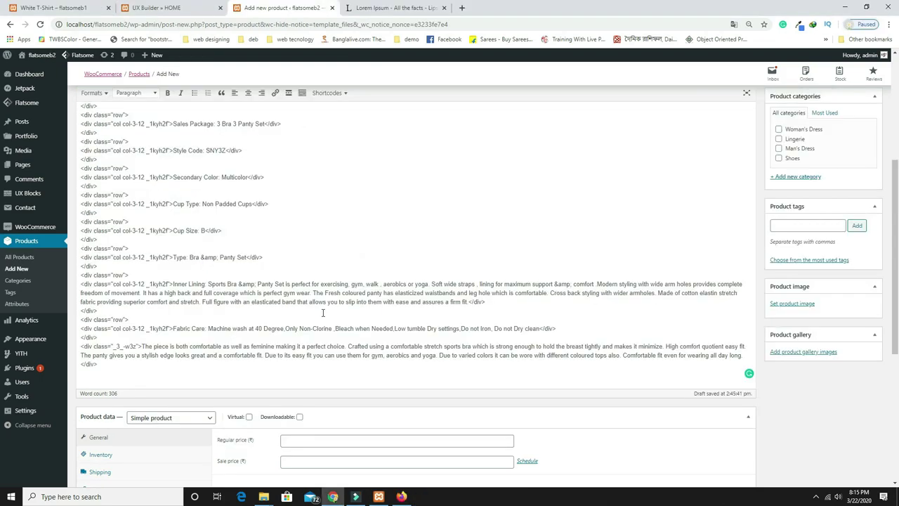
pyautogui.scroll(-3, 321, 313)
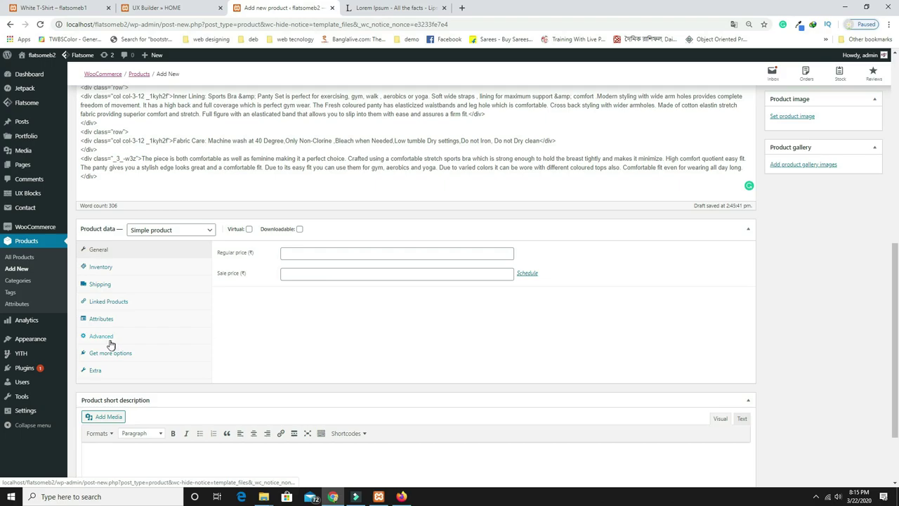
# Make Lingerie Set a Variable product and add a new custom attribute
pyautogui.click(102, 319)
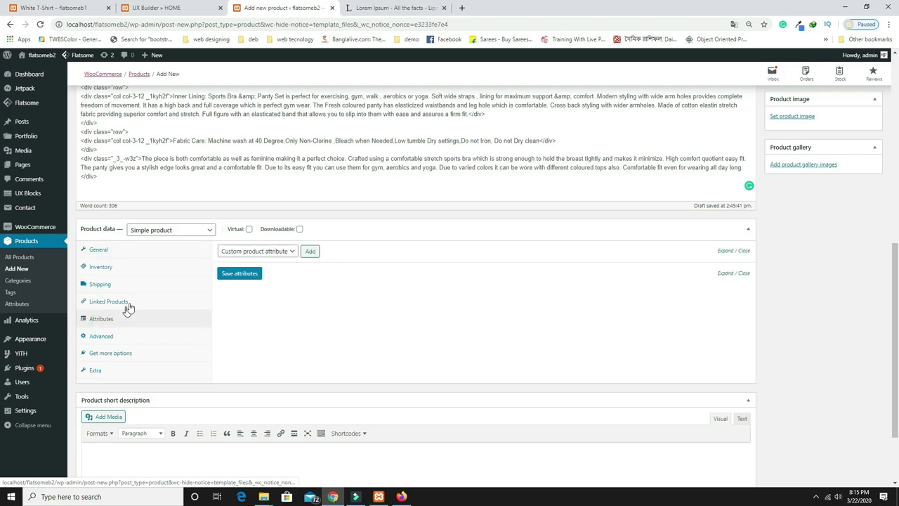
pyautogui.click(186, 232)
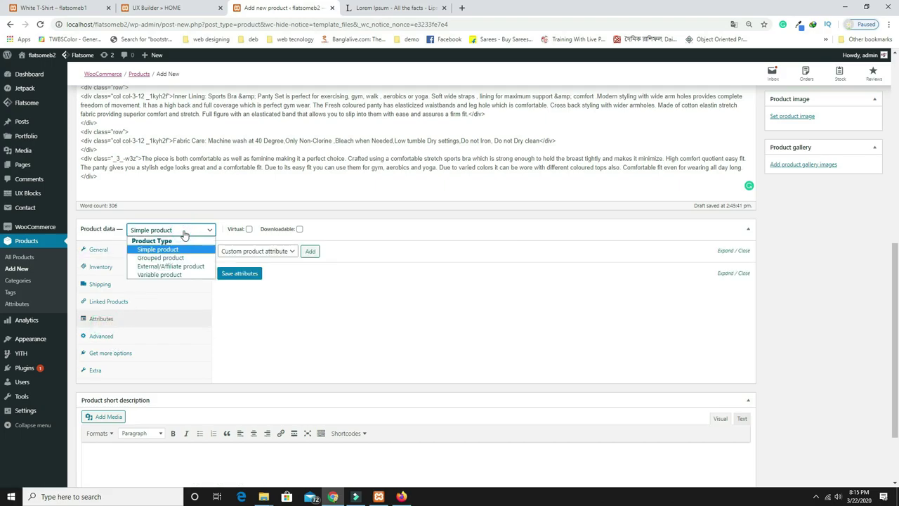
pyautogui.click(162, 275)
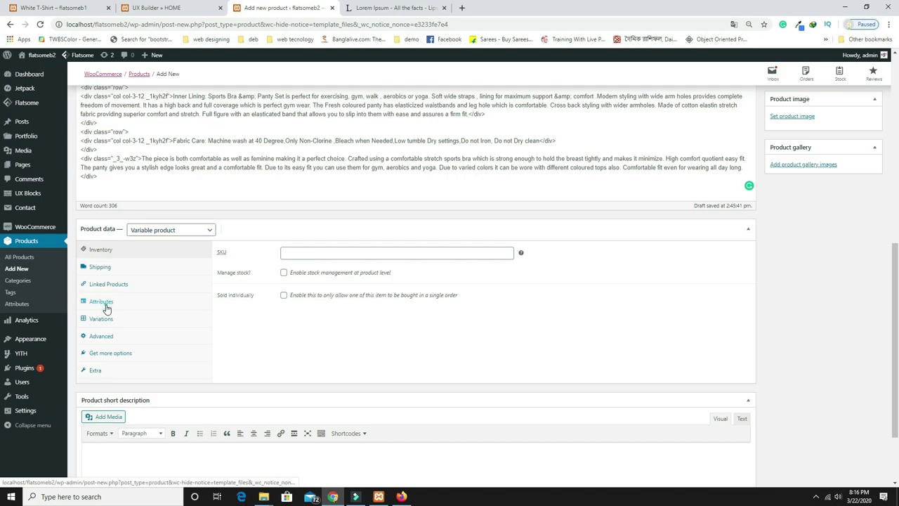
pyautogui.click(104, 307)
pyautogui.click(309, 252)
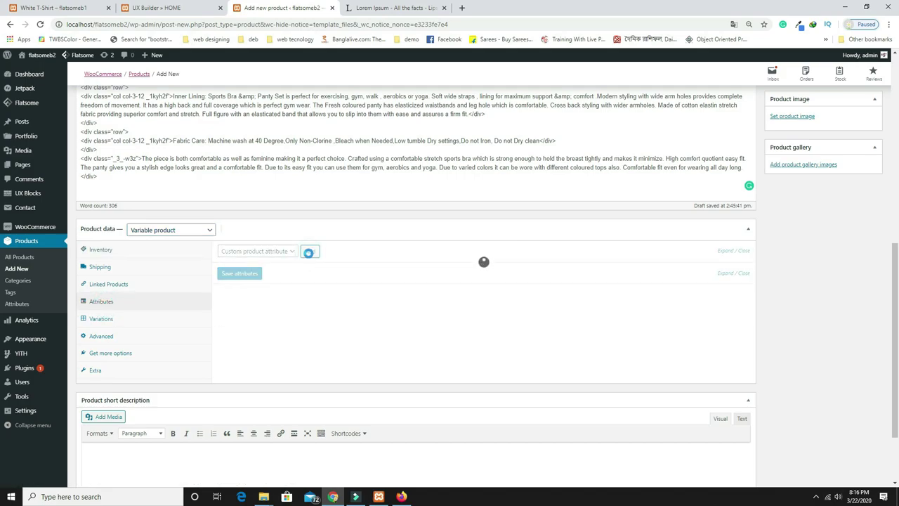
# Add a size attribute with values S and L, used for variations, and save it
pyautogui.click(221, 335)
pyautogui.click(242, 303)
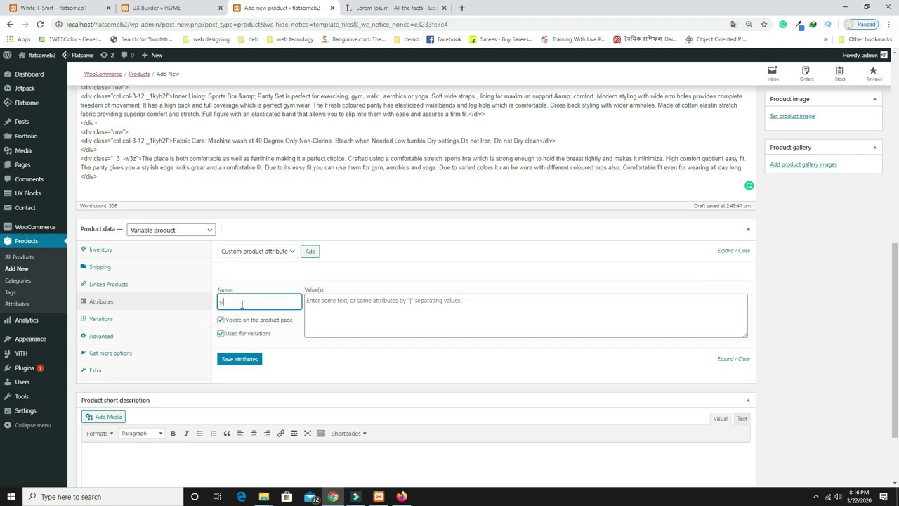
pyautogui.click(373, 310)
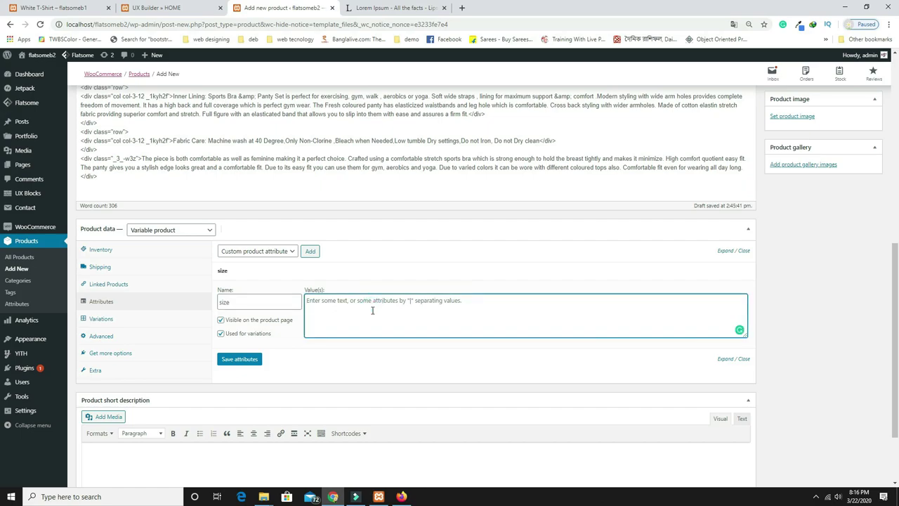
pyautogui.write('S|L')
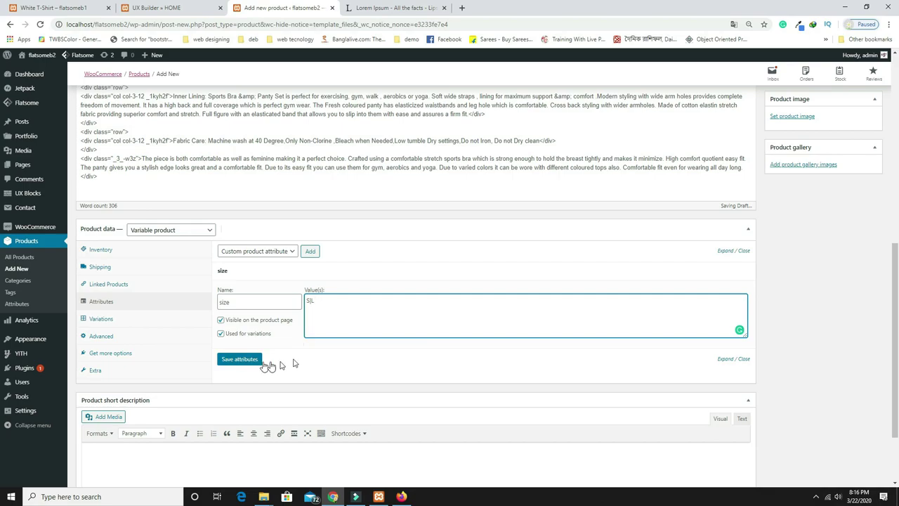
pyautogui.click(249, 366)
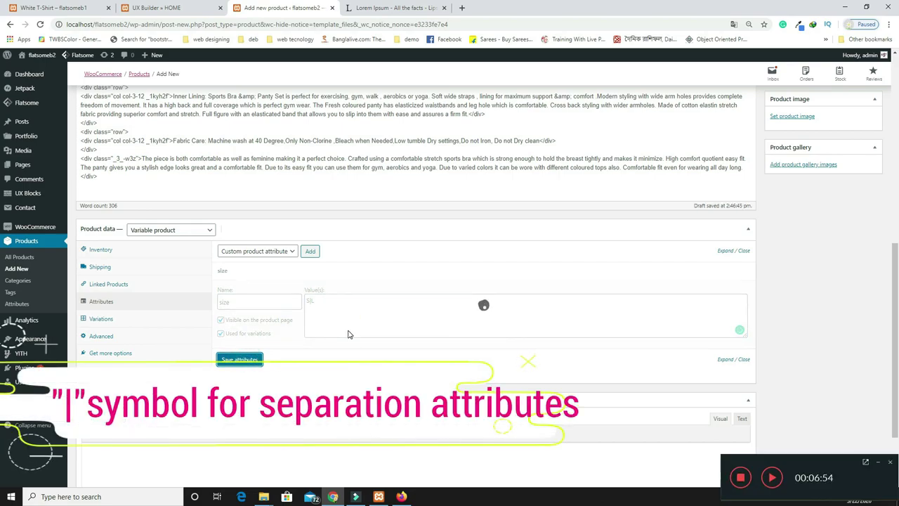
# Add a COLOR attribute with values WHITE|BLACK, used for variations, and save attributes
pyautogui.click(311, 253)
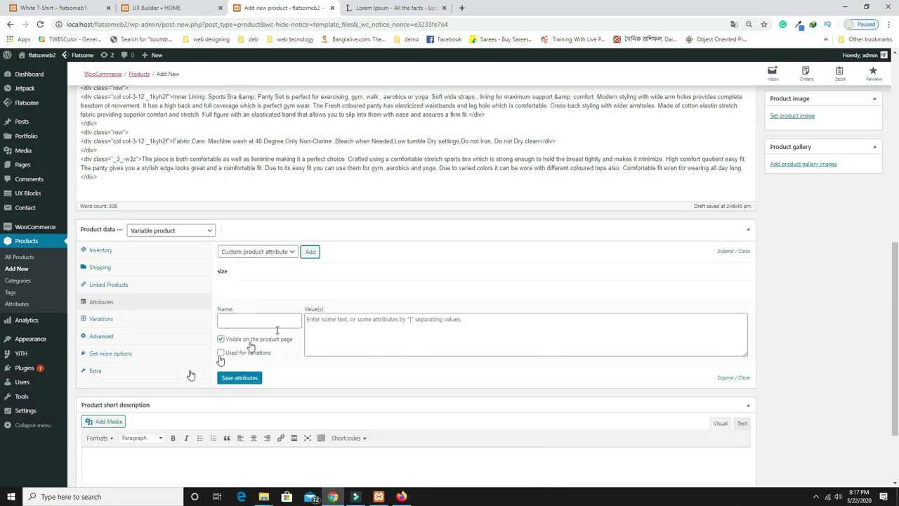
pyautogui.click(221, 354)
pyautogui.click(241, 319)
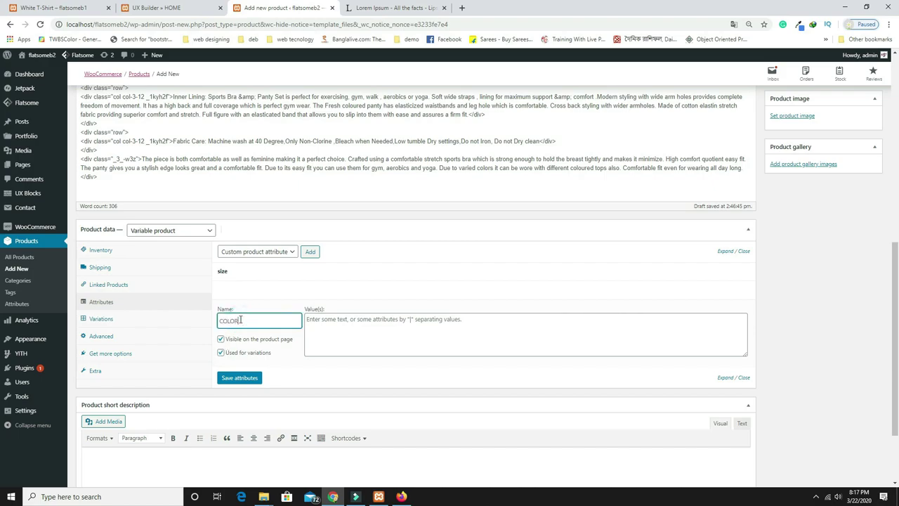
pyautogui.click(331, 329)
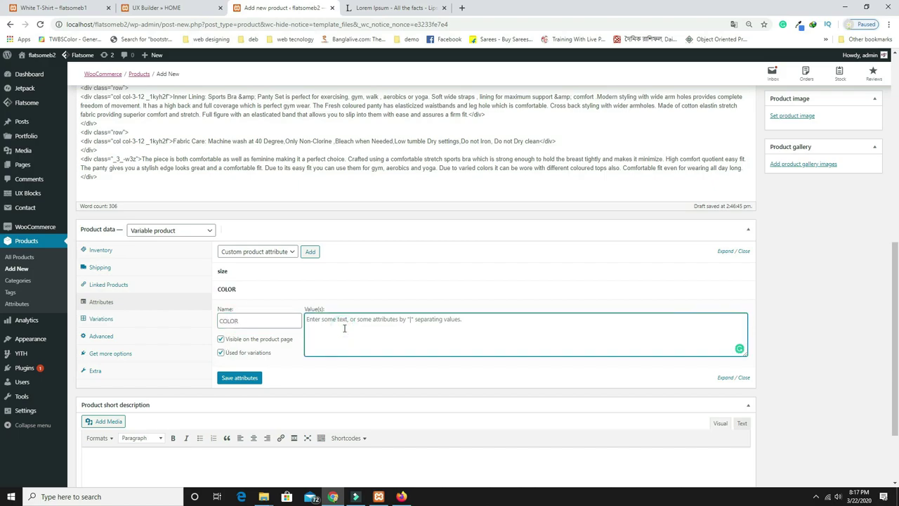
pyautogui.write('WHITE|BLACK')
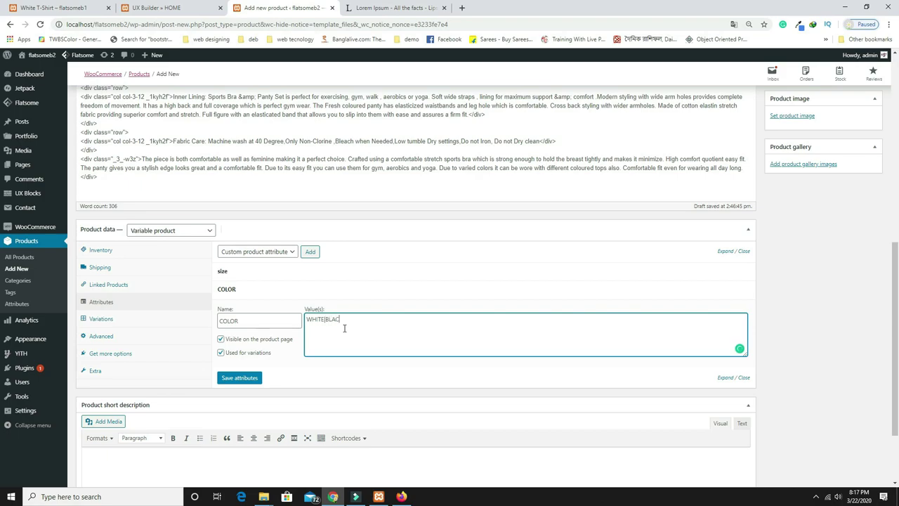
pyautogui.click(240, 378)
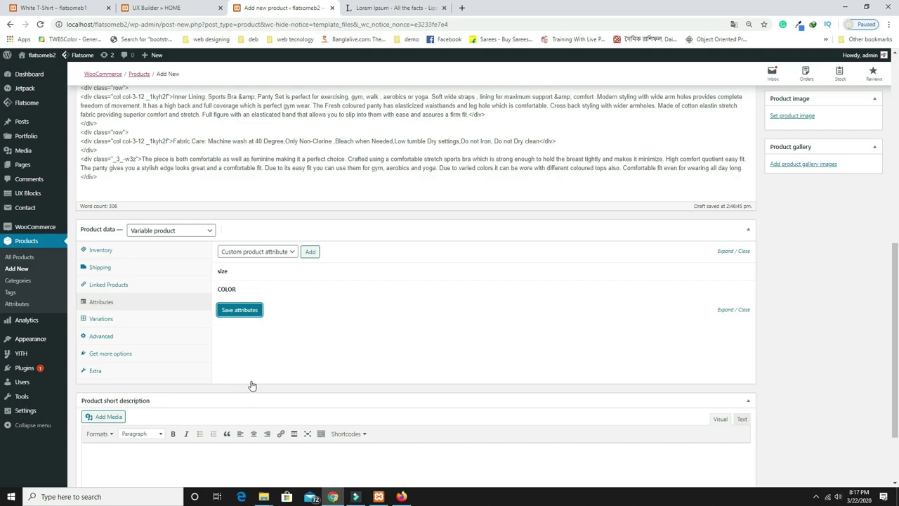
# Create variations from all attributes, producing S/WHITE, S/BLACK, L/WHITE and L/BLACK
pyautogui.click(106, 320)
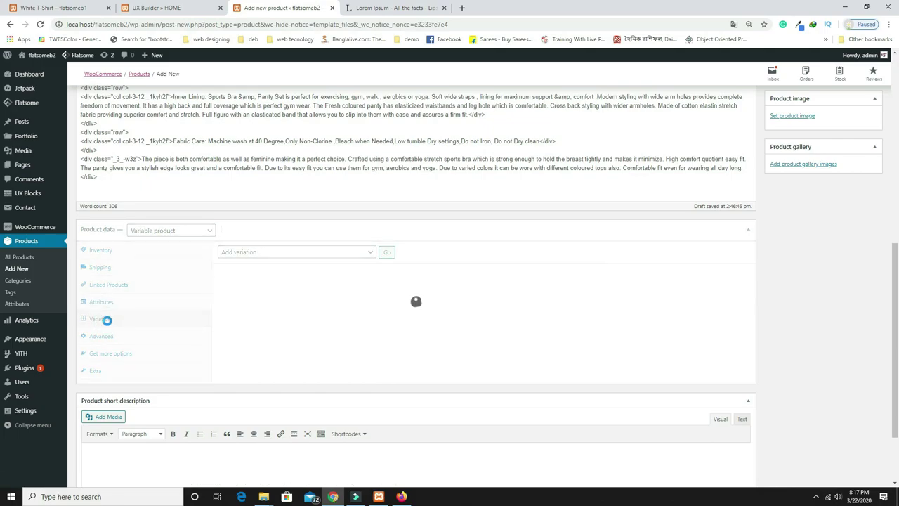
pyautogui.click(353, 254)
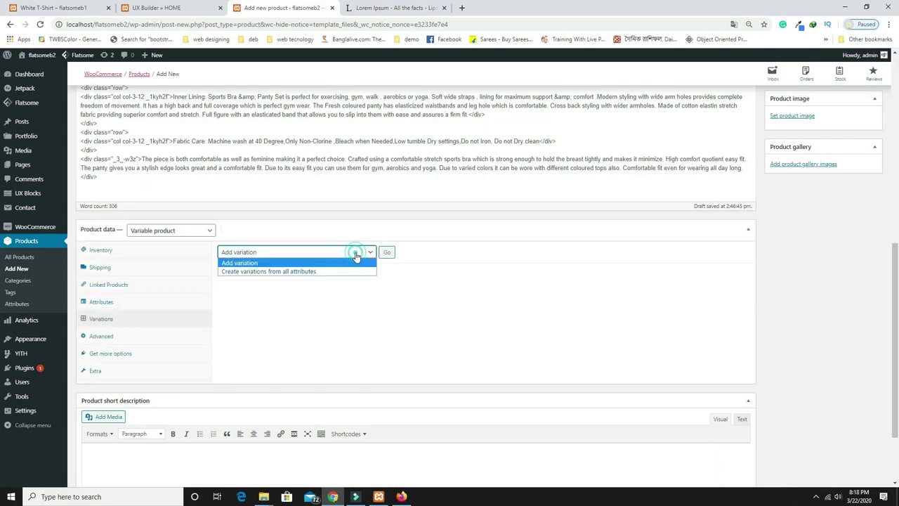
pyautogui.click(293, 273)
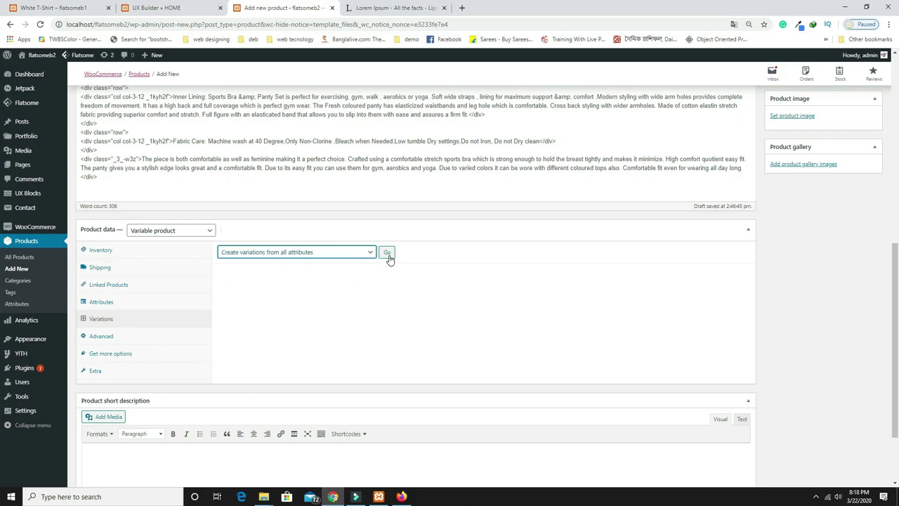
pyautogui.click(387, 253)
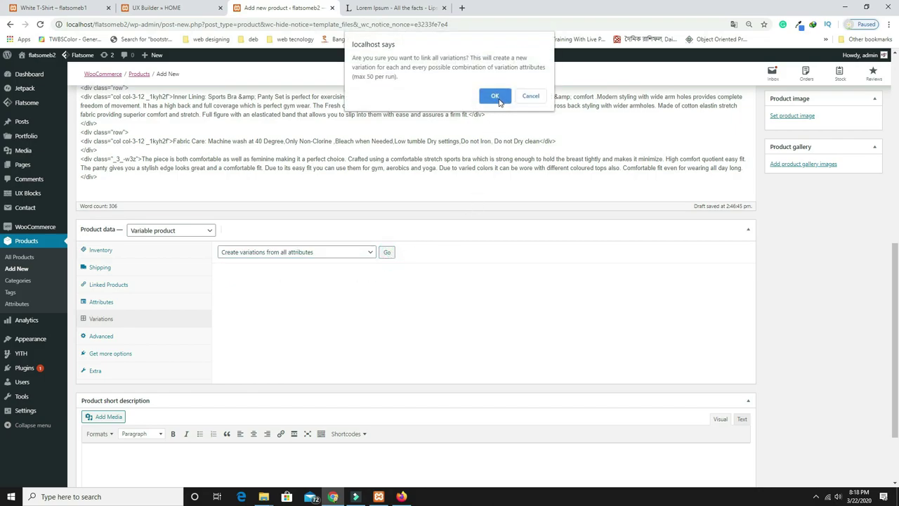
pyautogui.click(497, 97)
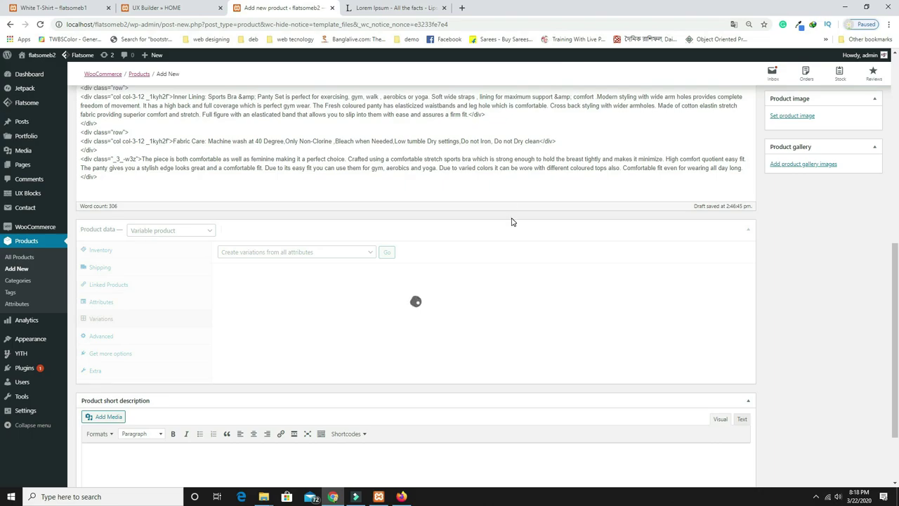
pyautogui.click(532, 81)
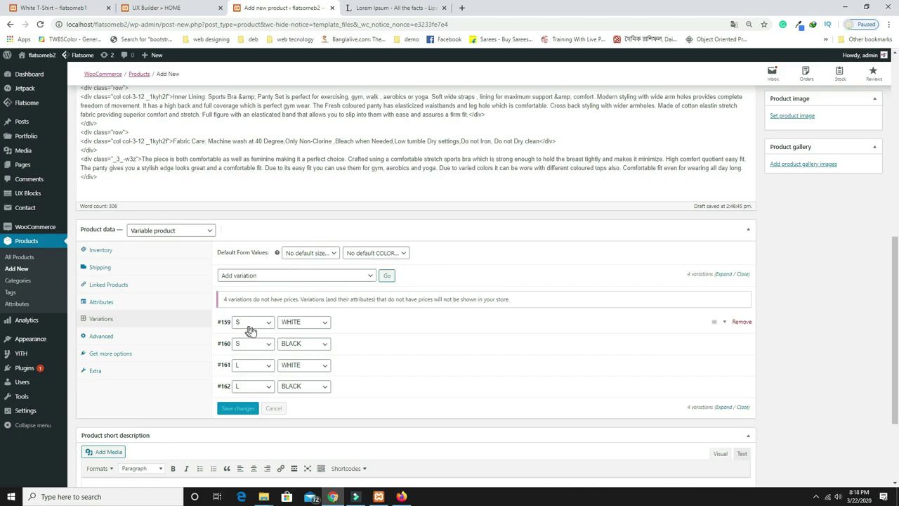
# Give the S WHITE variation the red-skirt photo and a regular price of 1800
pyautogui.click(369, 325)
pyautogui.scroll(-2, 369, 325)
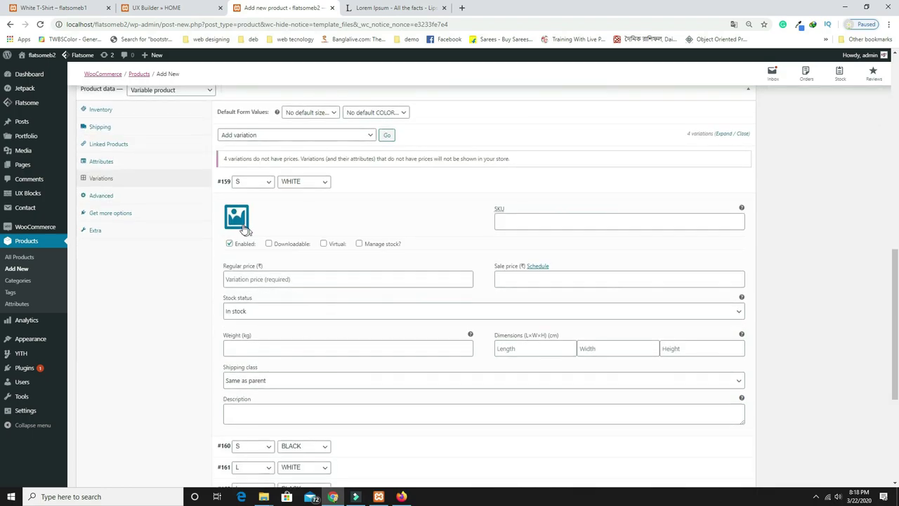
pyautogui.click(237, 219)
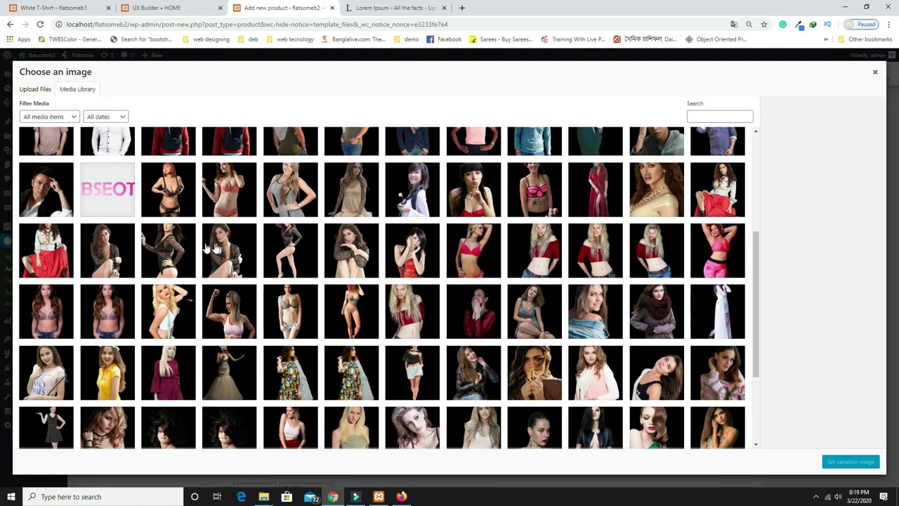
pyautogui.click(58, 255)
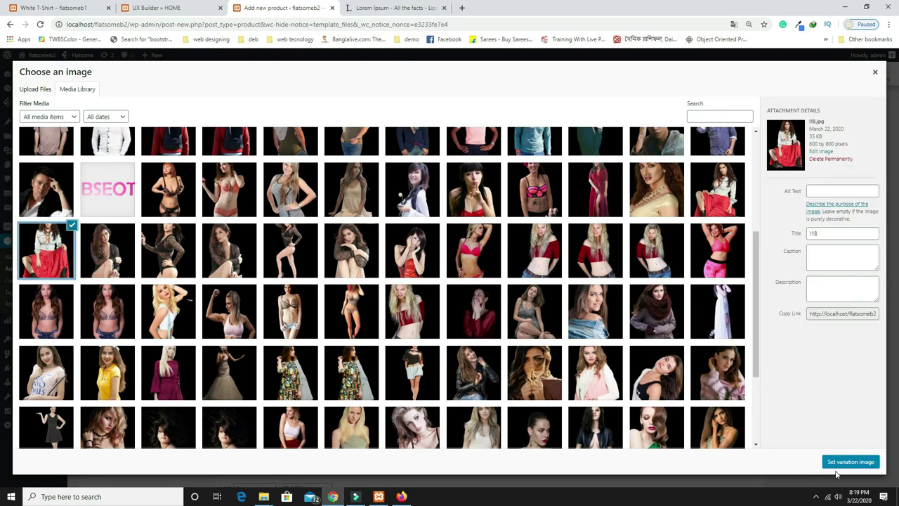
pyautogui.click(843, 465)
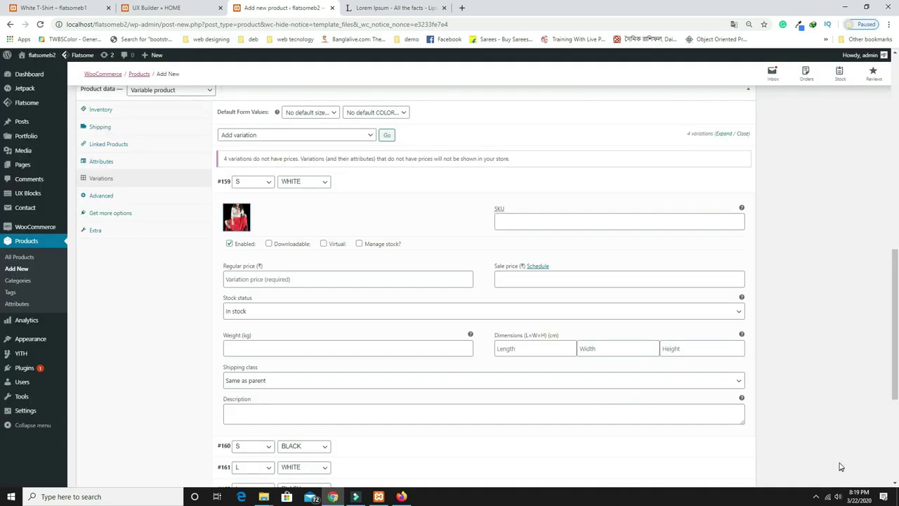
pyautogui.click(296, 284)
pyautogui.write('1800')
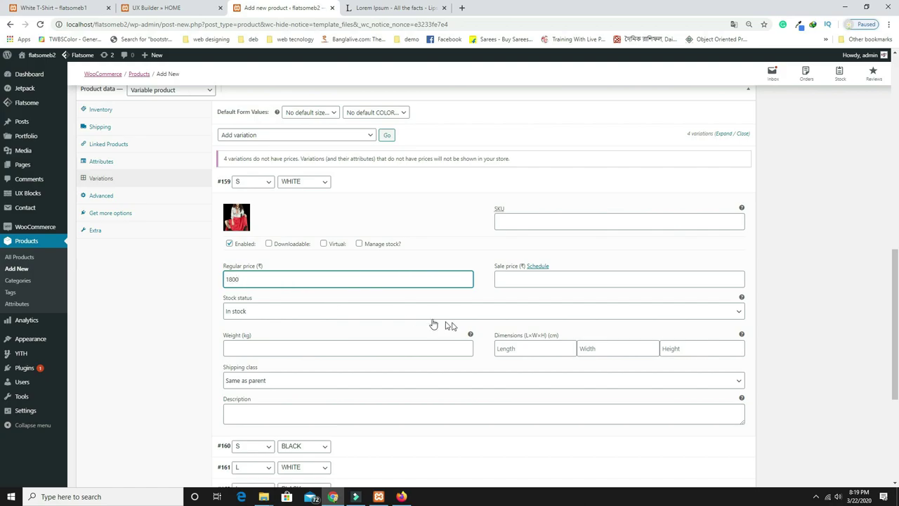
pyautogui.scroll(-2, 530, 353)
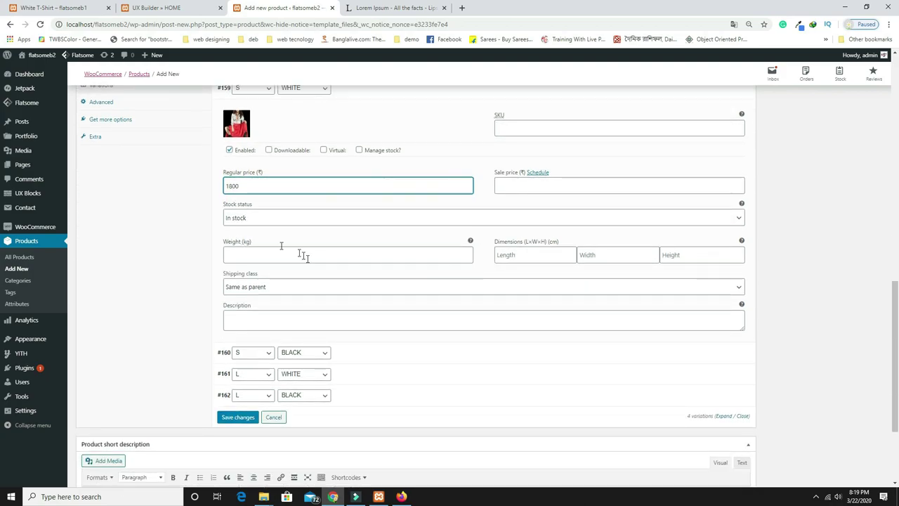
pyautogui.scroll(-2, 484, 301)
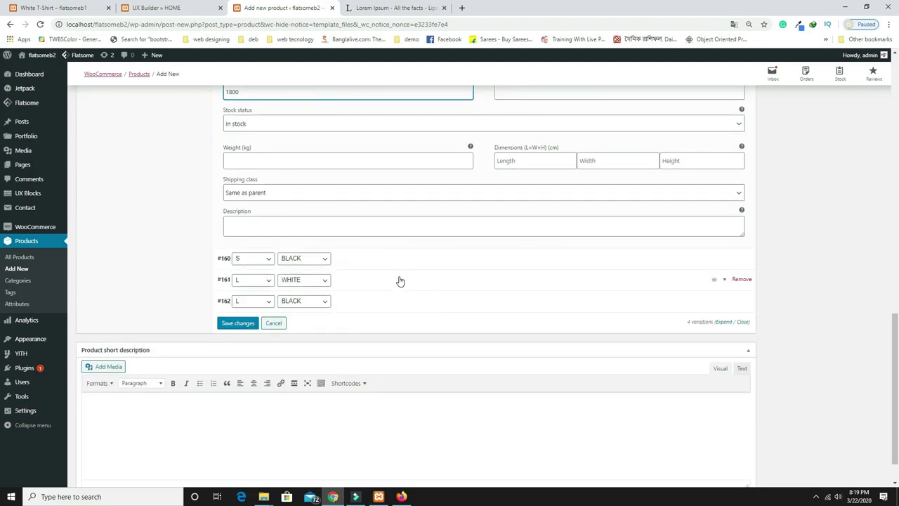
pyautogui.scroll(3, 400, 281)
pyautogui.scroll(-3, 399, 281)
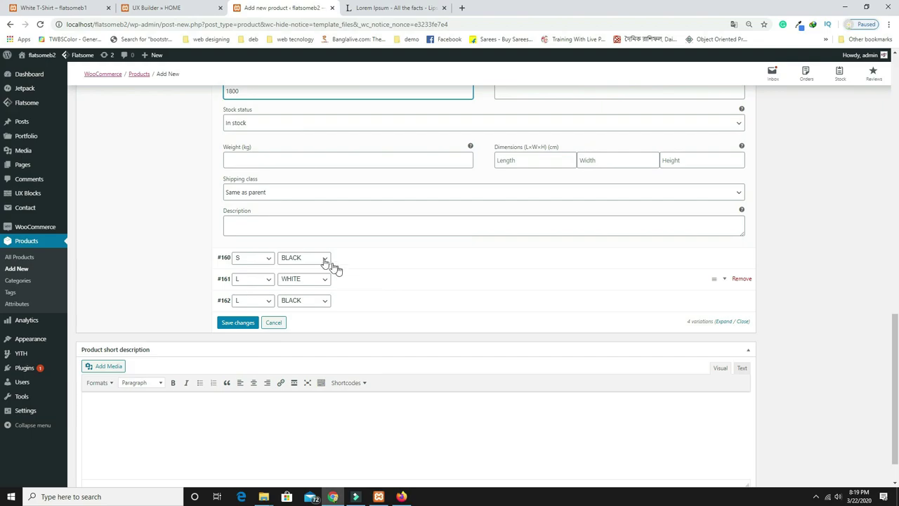
pyautogui.scroll(-1, 396, 279)
# Give the S BLACK variation its photo and a regular price of 1600
pyautogui.click(365, 257)
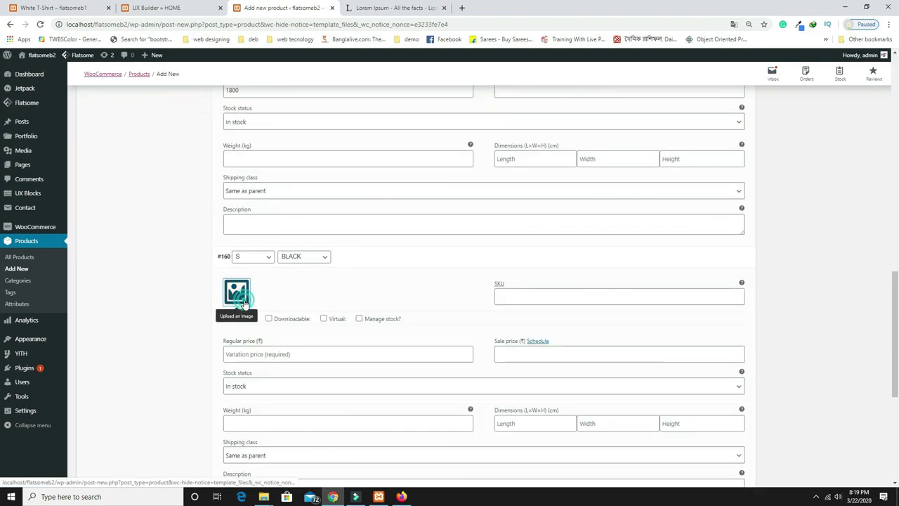
pyautogui.click(238, 294)
pyautogui.click(169, 253)
pyautogui.click(831, 462)
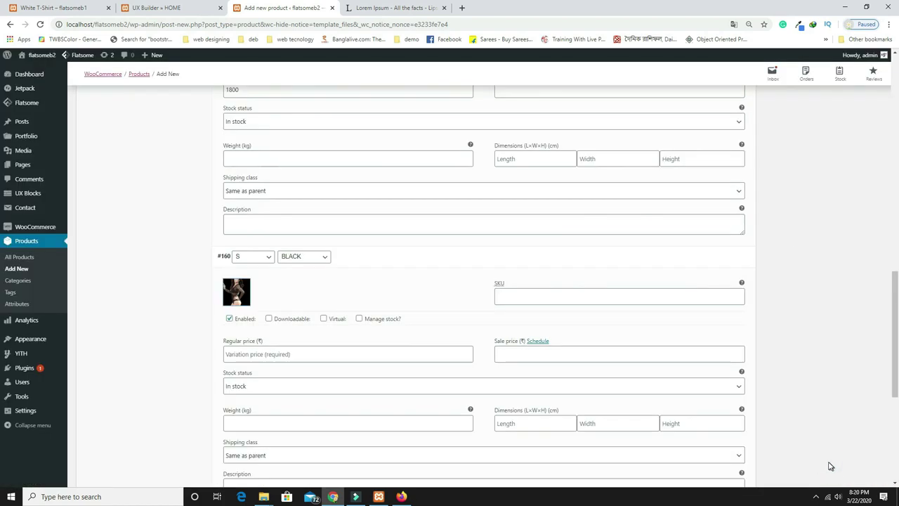
pyautogui.click(327, 354)
pyautogui.write('1600')
pyautogui.scroll(-3, 327, 355)
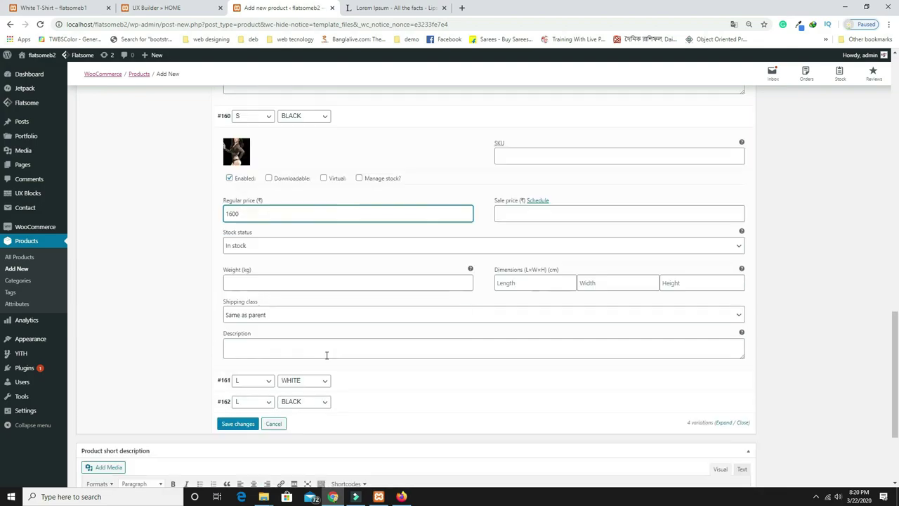
# Give the L WHITE variation its photo and a regular price of 2000
pyautogui.click(369, 294)
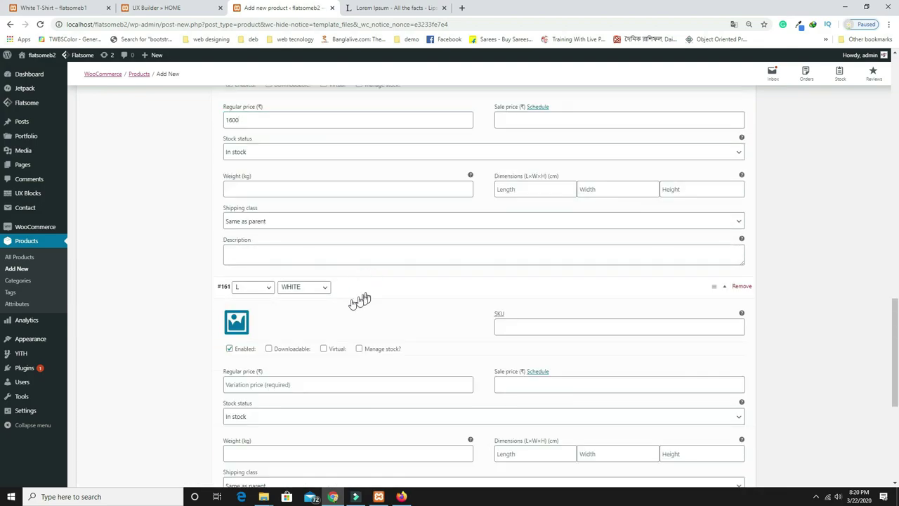
pyautogui.click(236, 322)
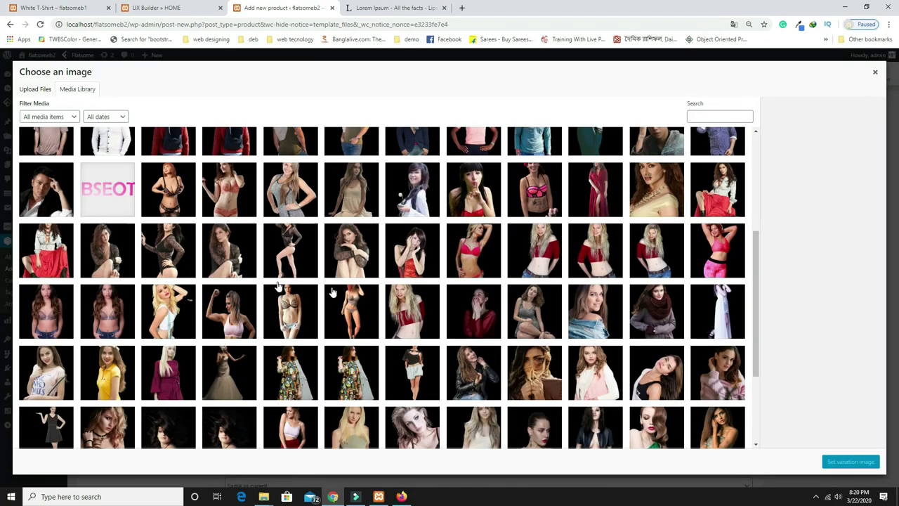
pyautogui.click(721, 204)
pyautogui.click(851, 462)
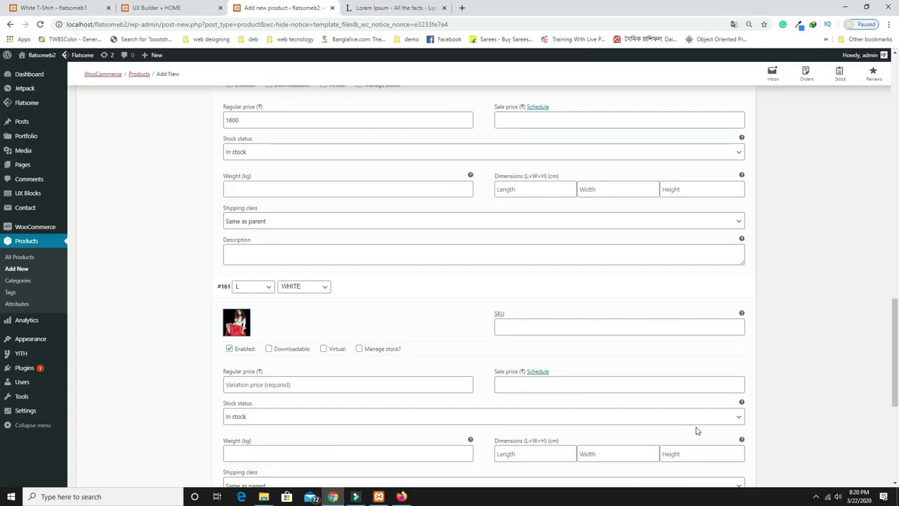
pyautogui.scroll(-2, 464, 454)
pyautogui.click(277, 290)
pyautogui.write('2000')
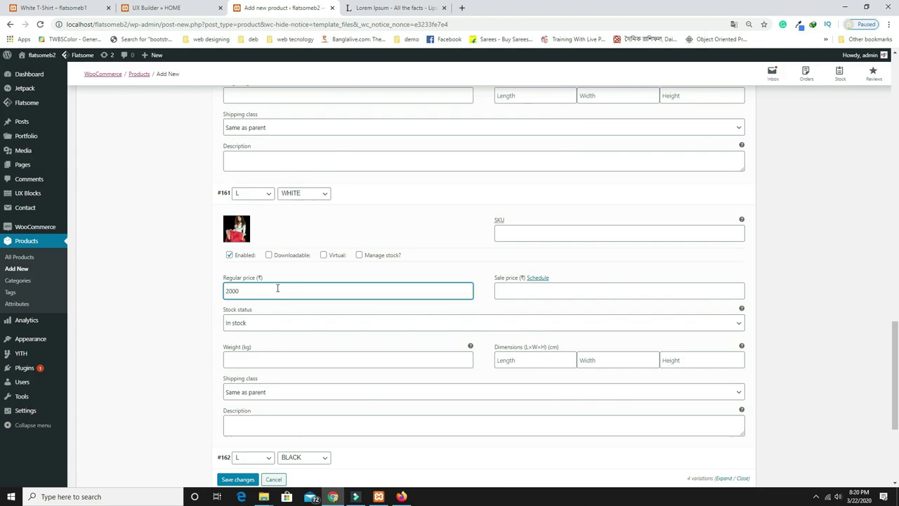
pyautogui.scroll(-4, 306, 335)
# Give the L BLACK variation its photo and a regular price of 1700
pyautogui.click(378, 271)
pyautogui.click(238, 304)
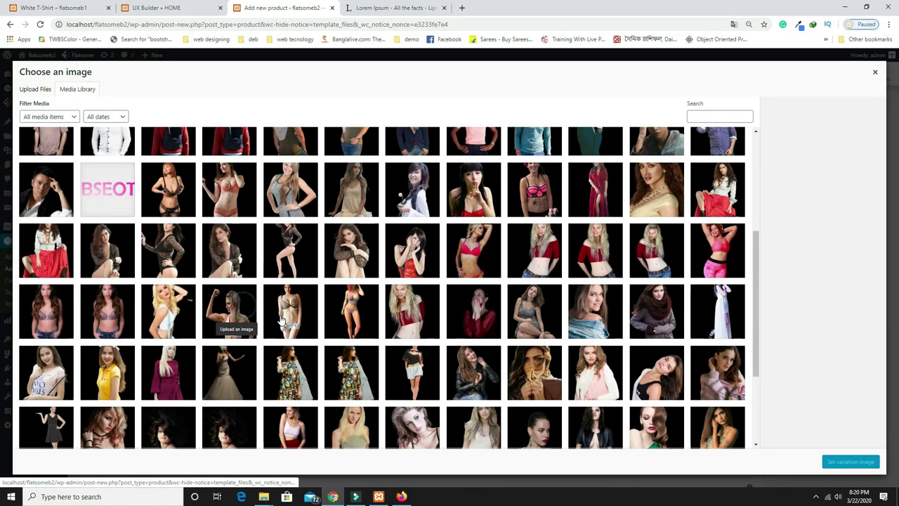
pyautogui.click(114, 250)
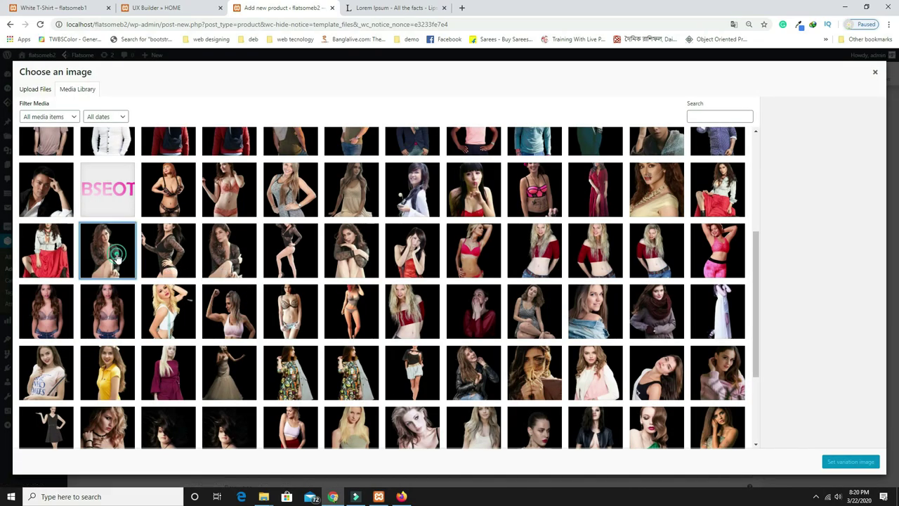
pyautogui.click(837, 464)
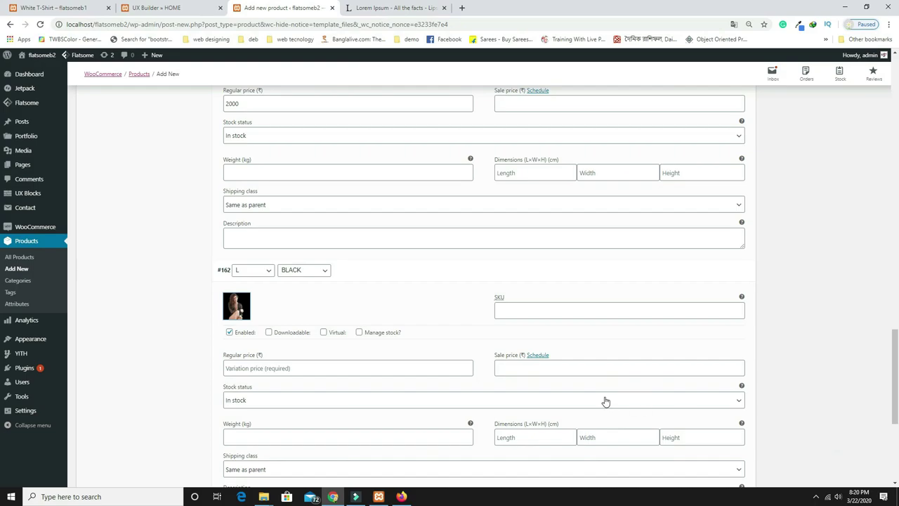
pyautogui.scroll(-2, 268, 291)
pyautogui.click(272, 276)
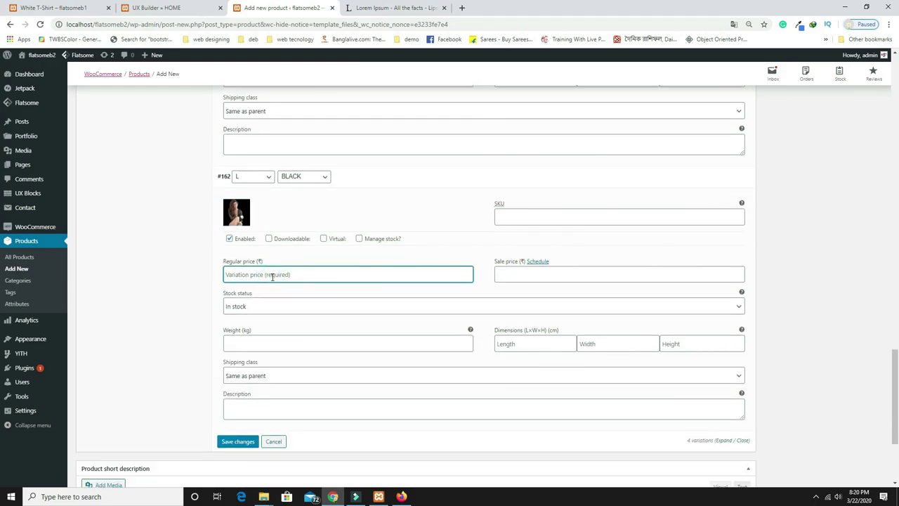
pyautogui.write('1700')
pyautogui.scroll(-1, 314, 351)
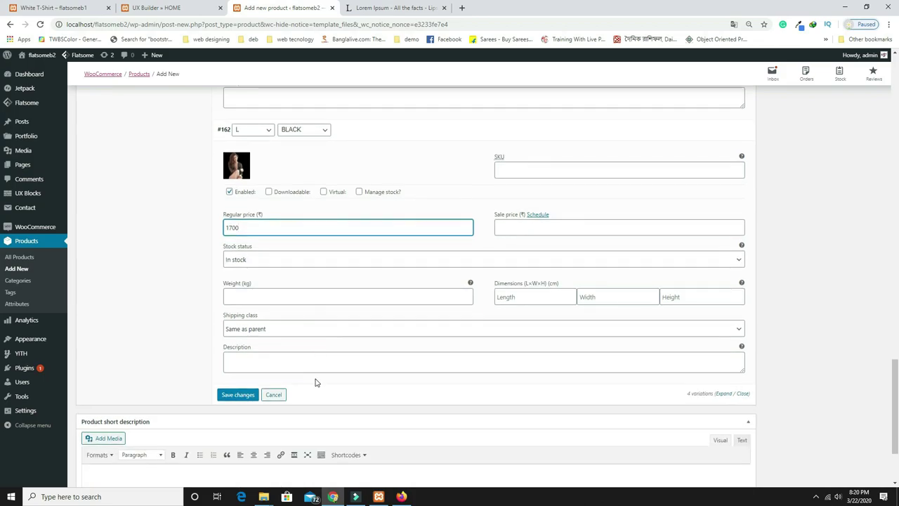
# Save the variation changes and paste the bank-offers bullet list into the product short description
pyautogui.click(239, 395)
pyautogui.scroll(-3, 289, 387)
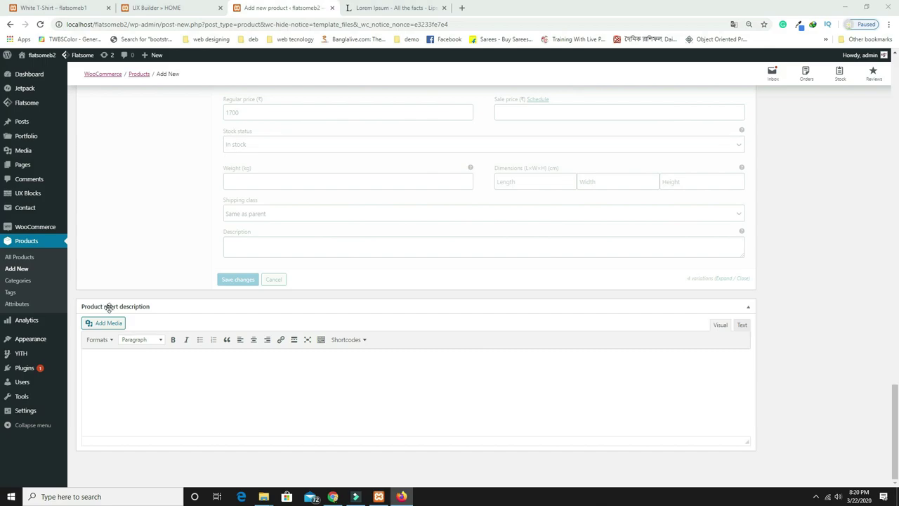
pyautogui.click(155, 366)
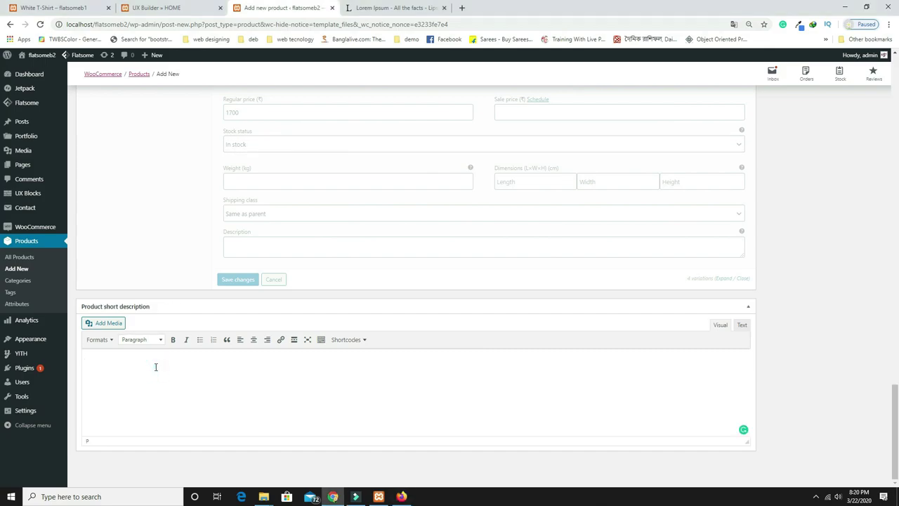
pyautogui.write('Bank Offer5% Unlimited Cashback on Flipkart Axis Bank Credit CardT&C Bank OfferFlat ₹50 Cashback as Flipkart gift voucher for first-time RuPay Debit Card TransactionsT&C Bank OfferExtra 5% off* with Axis Bank Buzz Credit CardT&C Special PriceGet extra 5% off (price inclusive of discount)T&C No Cost EMI on Bajaj Finserv EMI Card on cart value above ₹3000T&C No Cost EMI on Bajaj Finserv EMI Card on cart value above ₹4499T&C No Cost EMI on Flipkart Axis Bank Credit CardT&C')
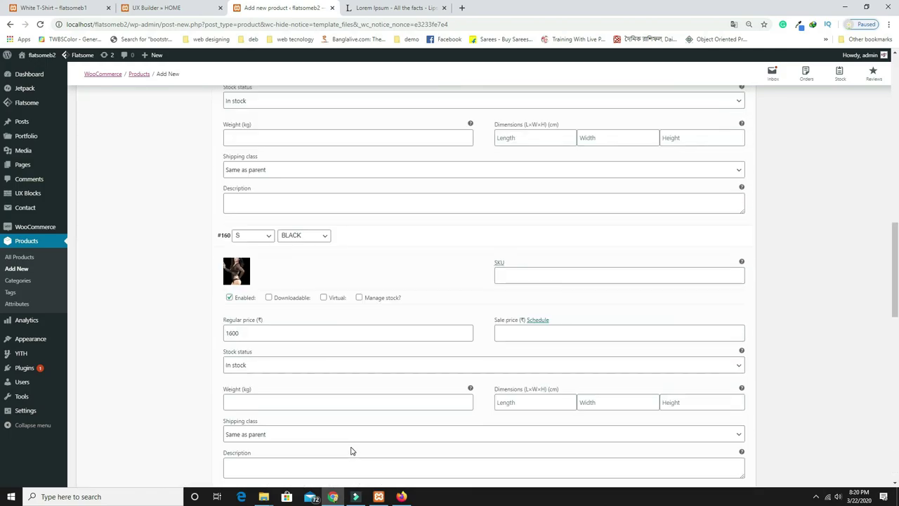
# Set the L16 photo as the Lingerie Set's main product image
pyautogui.scroll(15, 352, 447)
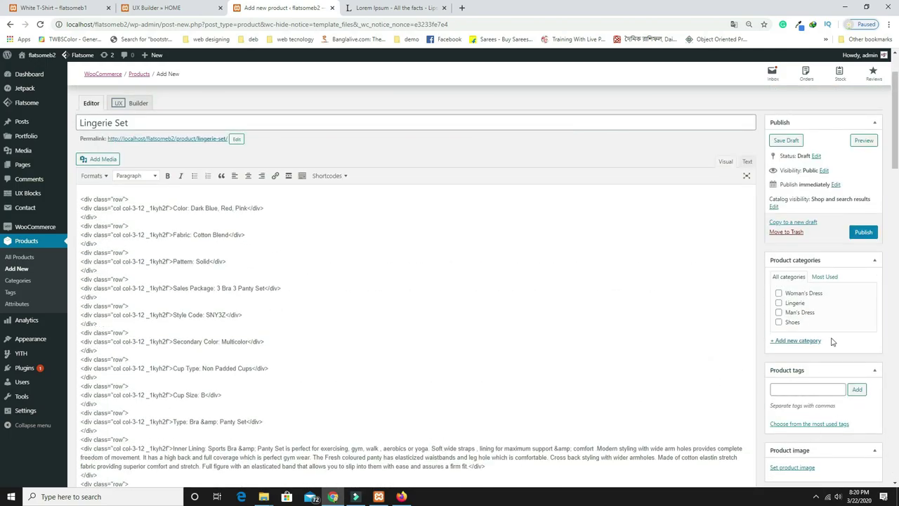
pyautogui.scroll(-2, 826, 401)
pyautogui.click(795, 398)
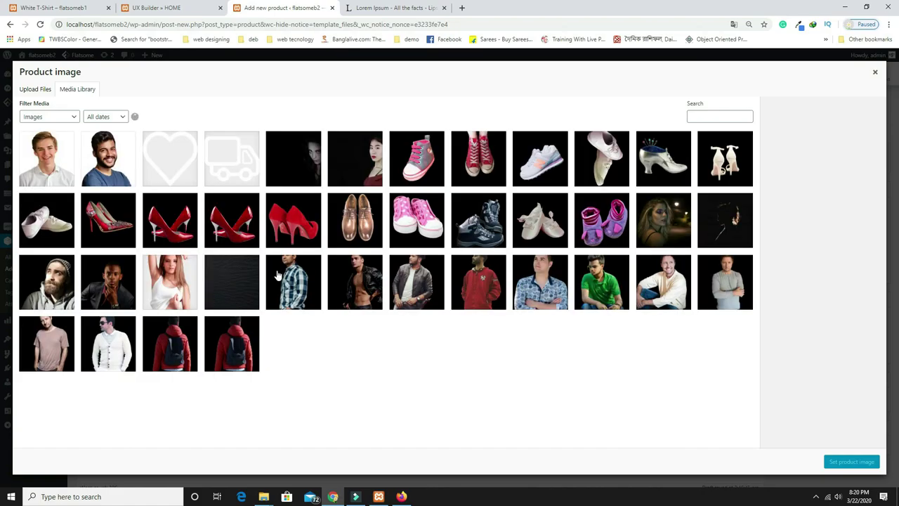
pyautogui.scroll(-3, 167, 339)
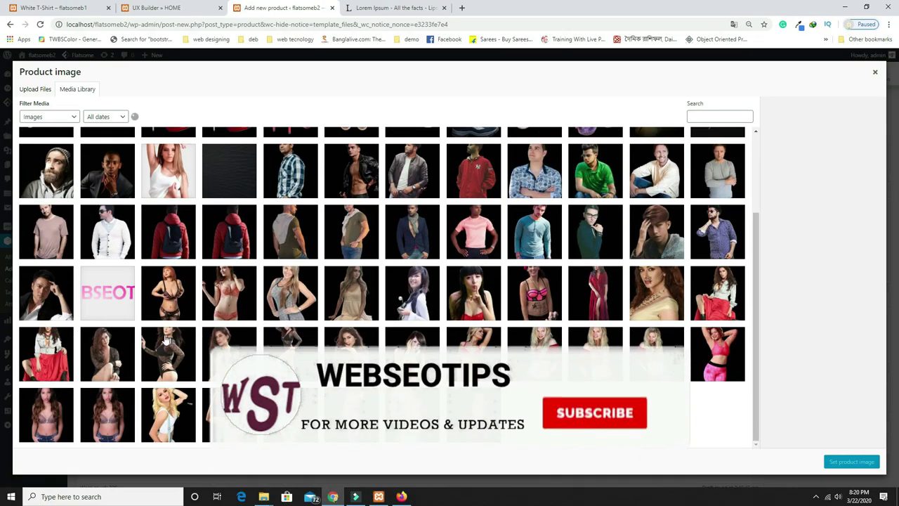
pyautogui.click(167, 339)
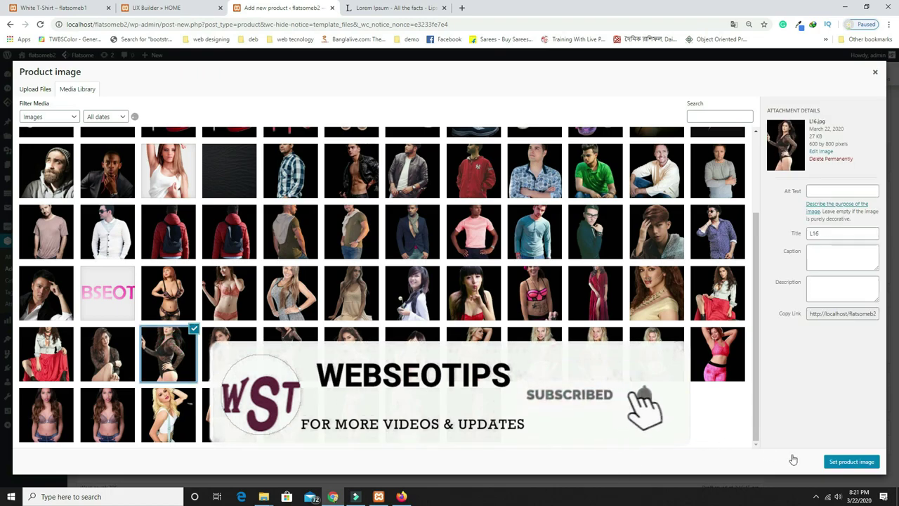
pyautogui.click(850, 462)
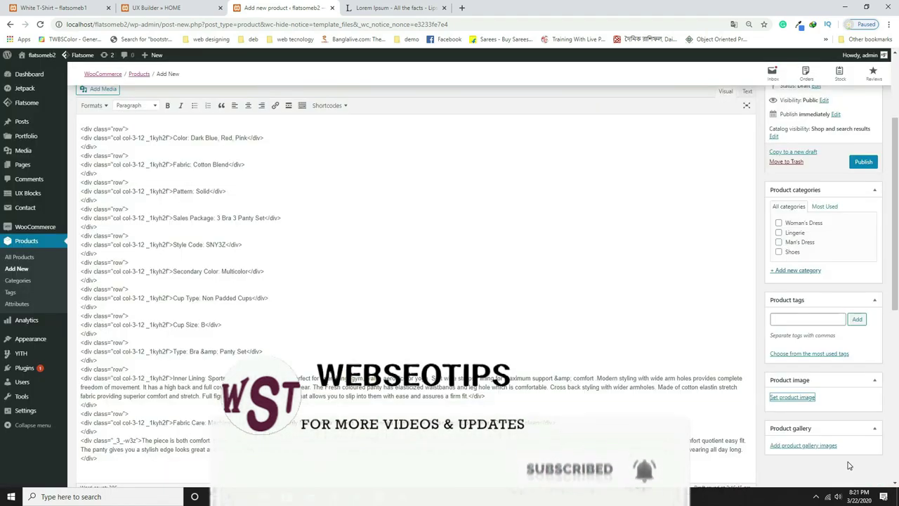
# Add four photos, starting with I18, to the product gallery
pyautogui.click(806, 446)
pyautogui.scroll(-2, 241, 388)
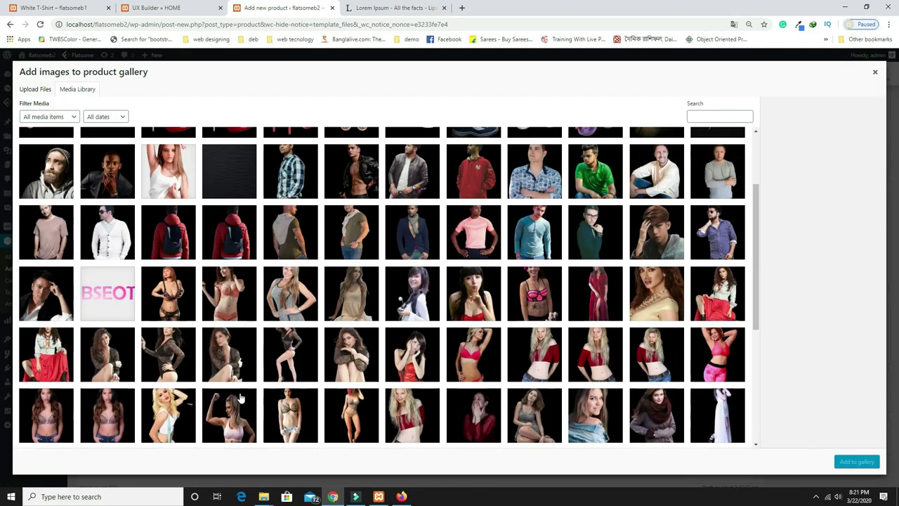
pyautogui.click(58, 326)
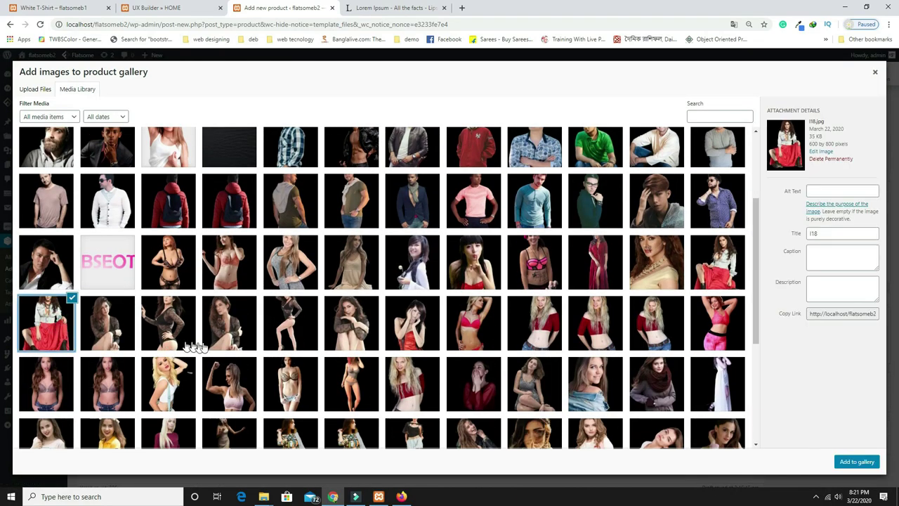
pyautogui.keyDown('shift'); pyautogui.click(238, 331); pyautogui.keyUp('shift')
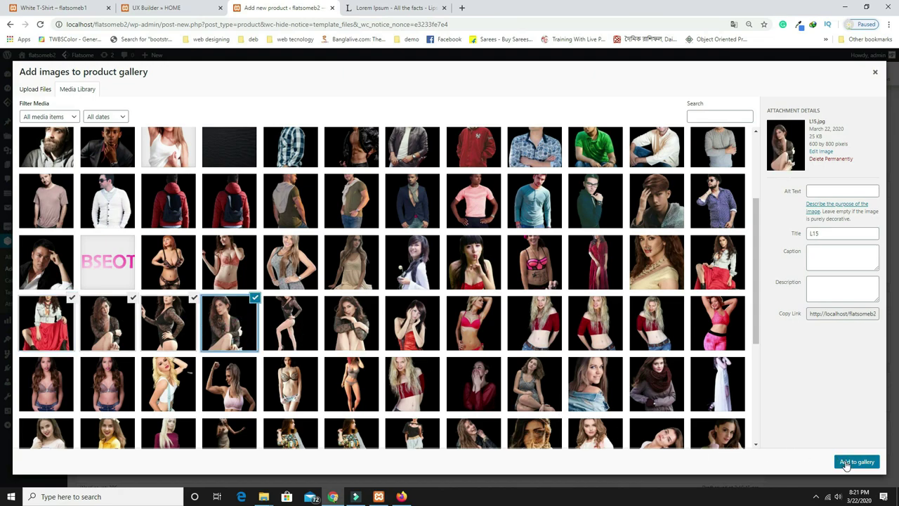
pyautogui.click(856, 461)
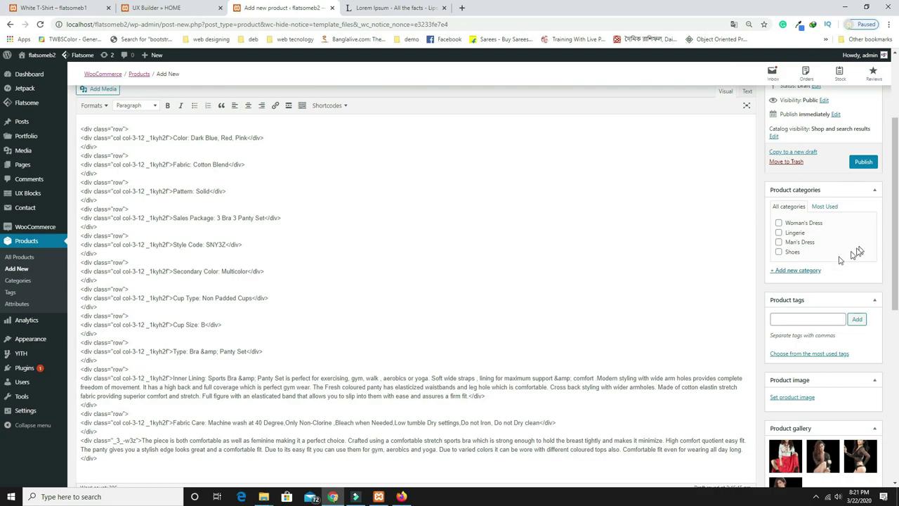
# Tick the Lingerie category and publish the product
pyautogui.click(780, 234)
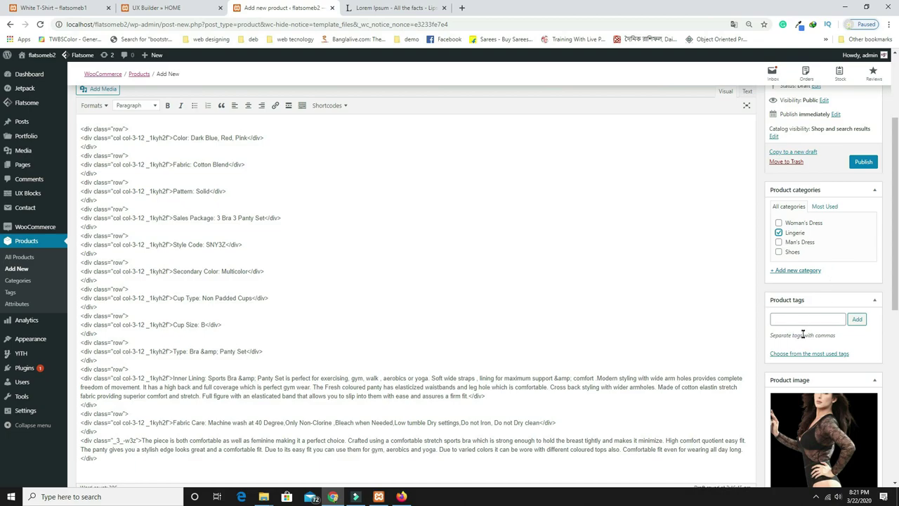
pyautogui.scroll(3, 800, 323)
pyautogui.click(863, 302)
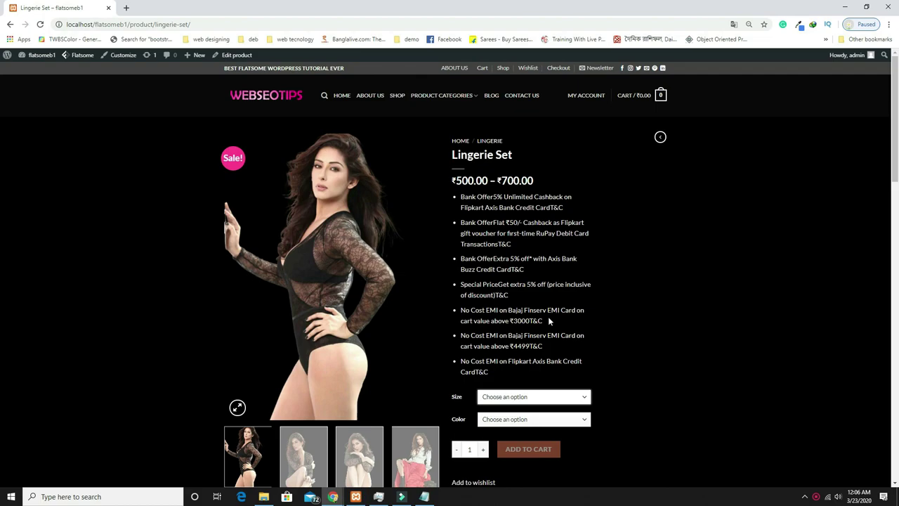
# On the Lingerie Set page, pick Size M and Color BLACK, then switch to Size XL
pyautogui.scroll(-1, 585, 351)
pyautogui.scroll(1, 579, 335)
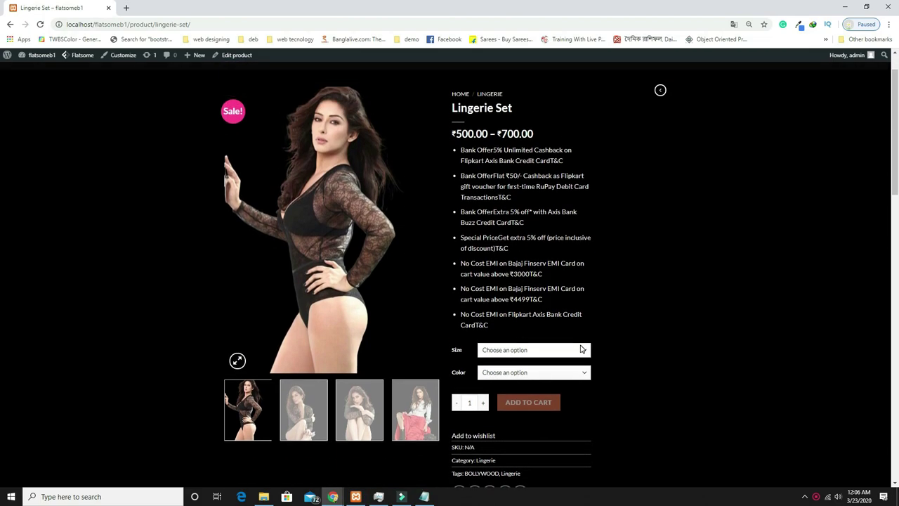
pyautogui.click(514, 350)
pyautogui.click(514, 366)
pyautogui.click(518, 372)
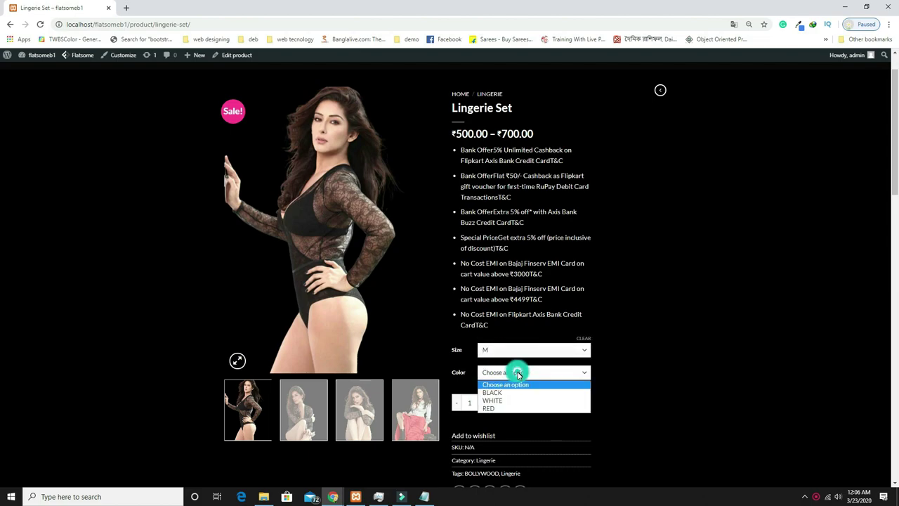
pyautogui.click(518, 398)
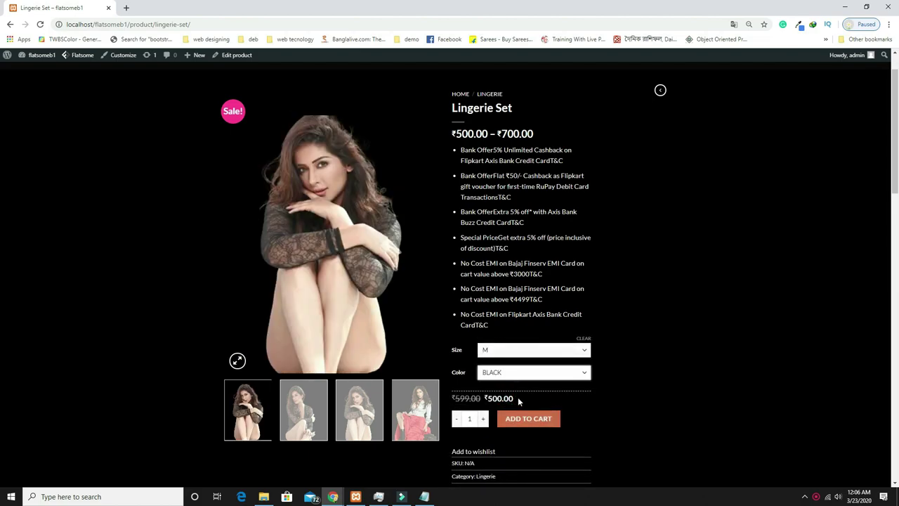
pyautogui.click(525, 354)
pyautogui.click(522, 386)
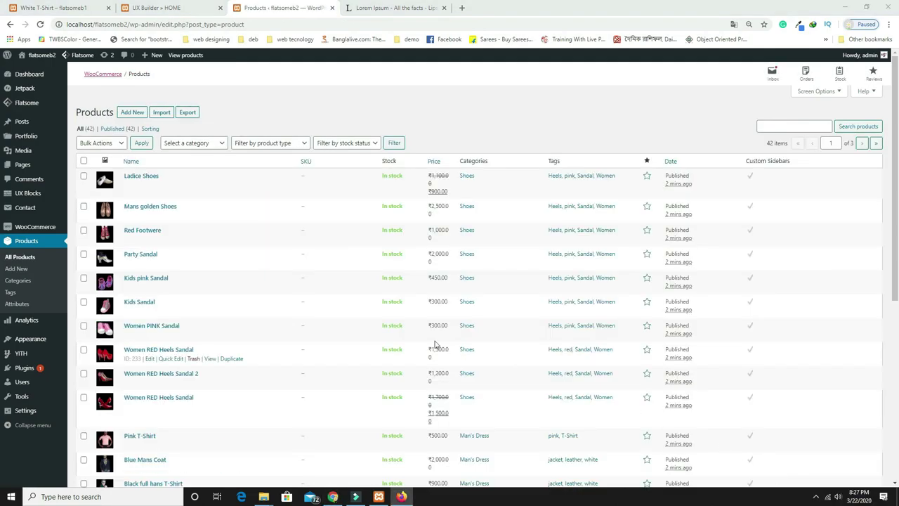
# Mark Ladice Shoes and one Women RED Heels Sandal as featured products
pyautogui.scroll(-1, 374, 322)
pyautogui.scroll(-3, 373, 321)
pyautogui.scroll(3, 374, 322)
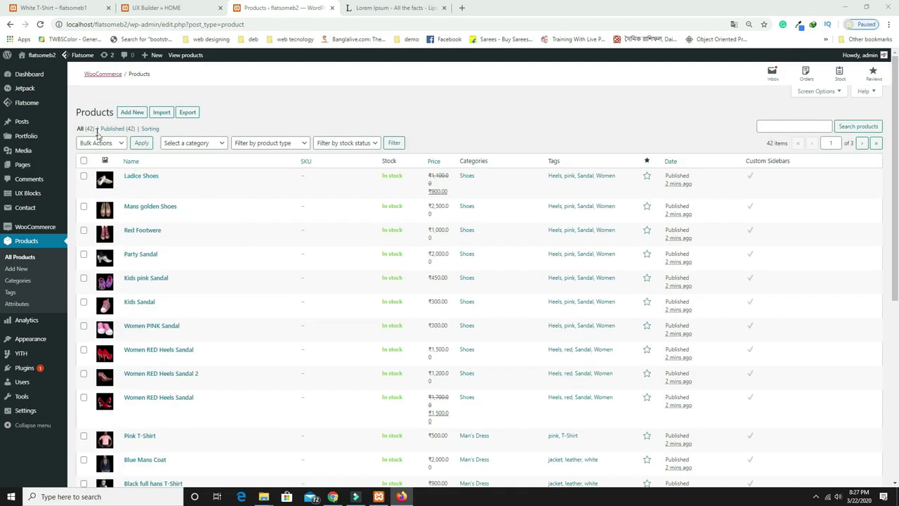
pyautogui.scroll(-2, 297, 281)
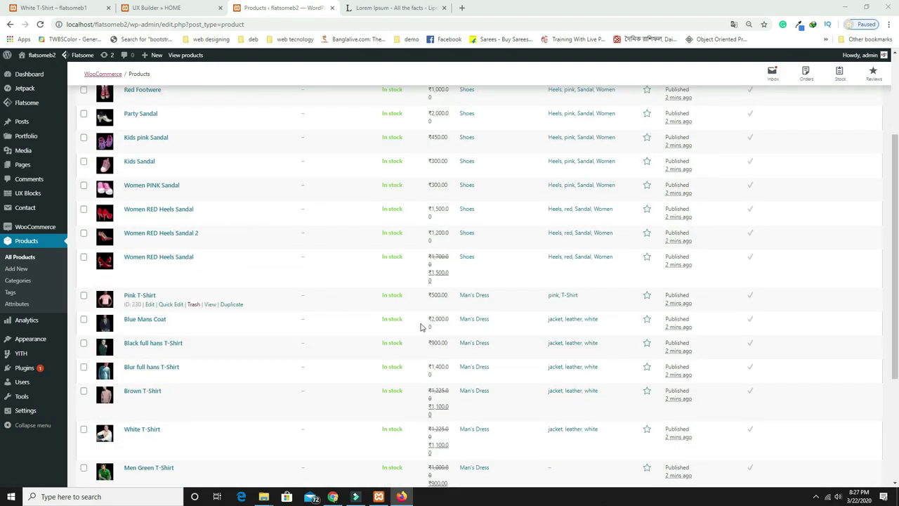
pyautogui.scroll(2, 490, 341)
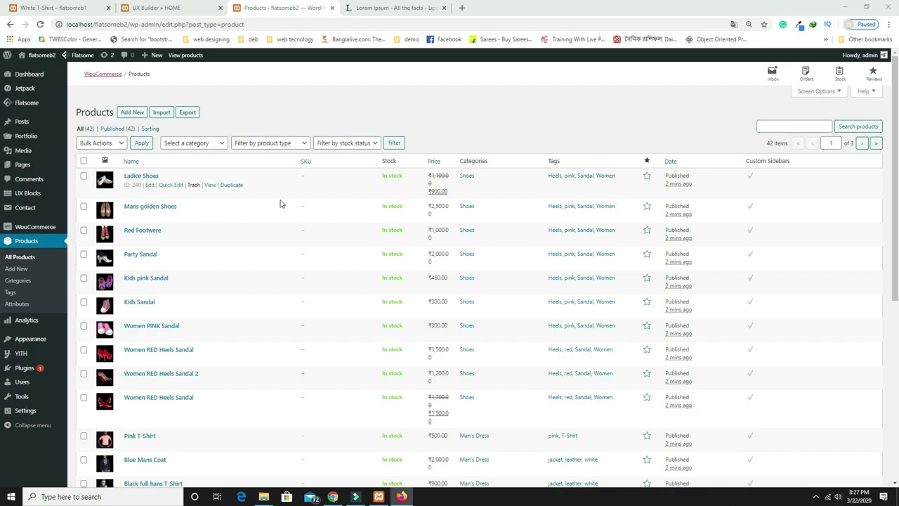
pyautogui.scroll(-5, 681, 310)
pyautogui.scroll(5, 682, 309)
pyautogui.click(648, 177)
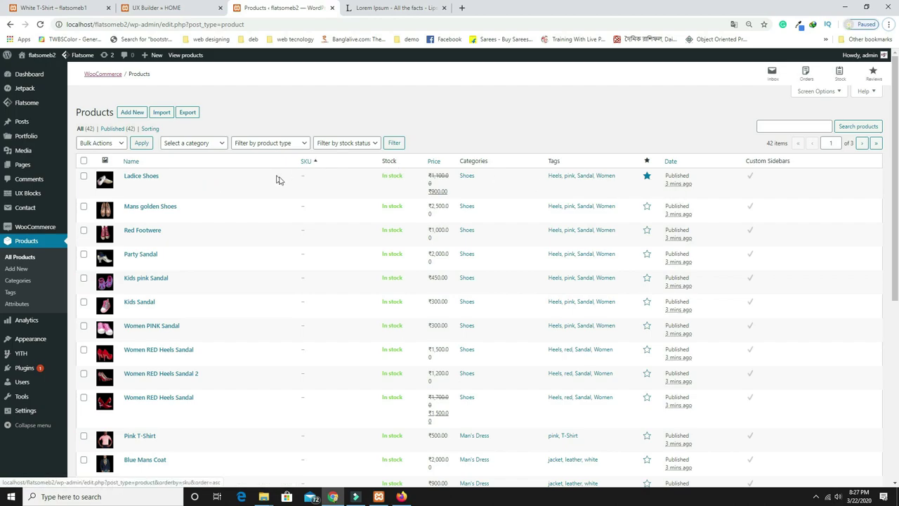
pyautogui.scroll(-2, 643, 232)
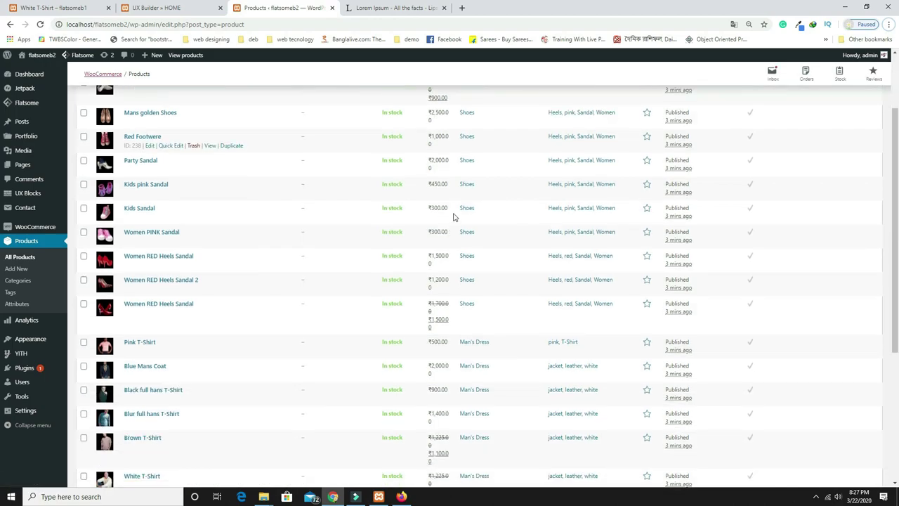
pyautogui.click(647, 255)
# Feature Blur full hans, Men Green, Men Printed Blue, Pink T-Shirt and the other red sandal, then open Pages
pyautogui.scroll(-4, 657, 281)
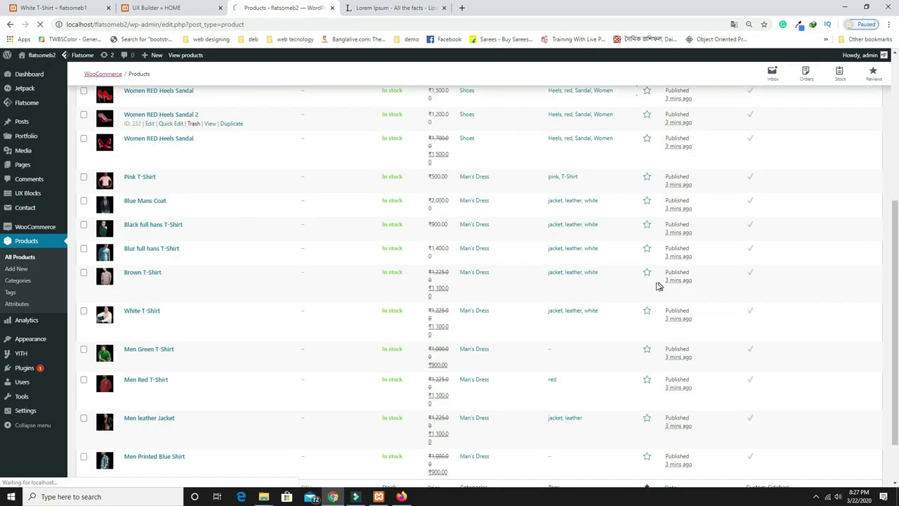
pyautogui.click(647, 226)
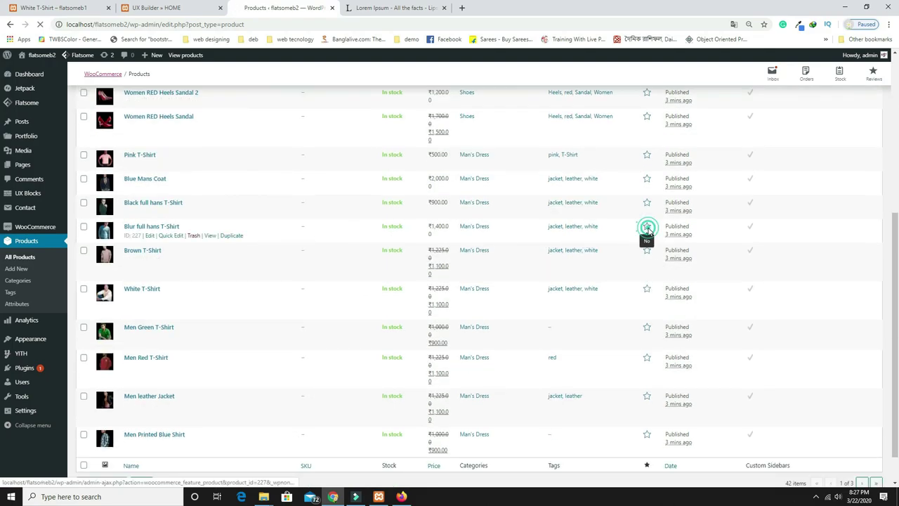
pyautogui.click(648, 327)
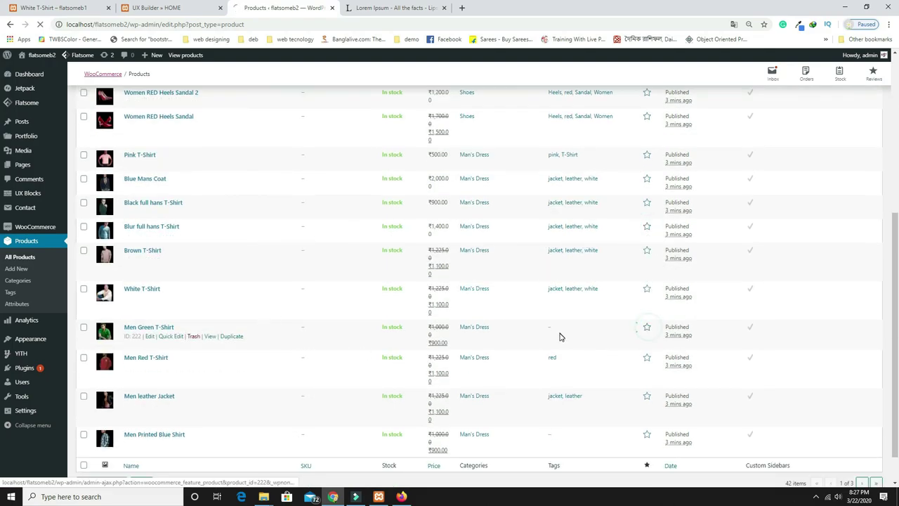
pyautogui.scroll(-1, 594, 348)
pyautogui.click(646, 399)
pyautogui.scroll(2, 524, 281)
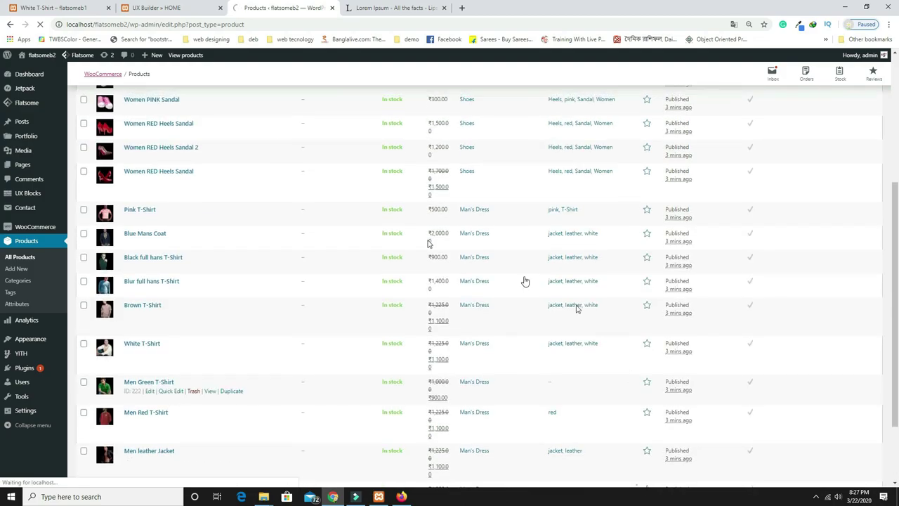
pyautogui.click(646, 212)
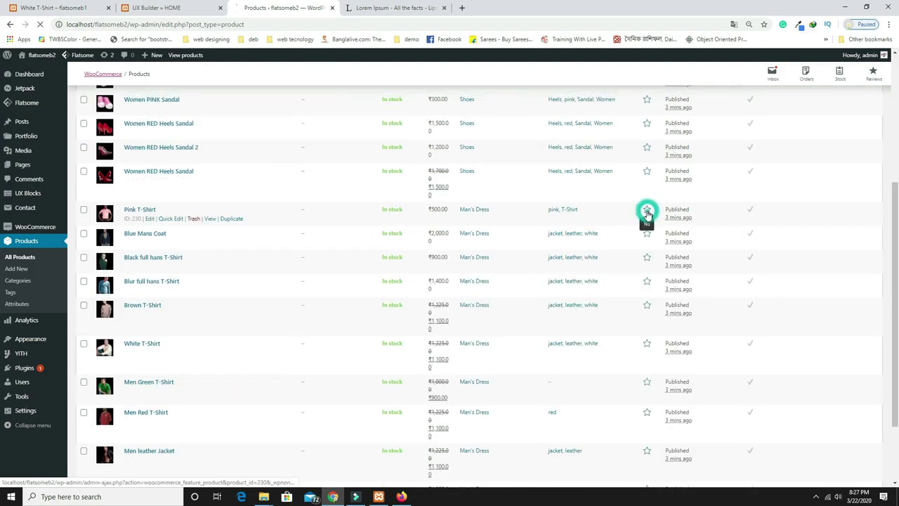
pyautogui.click(647, 124)
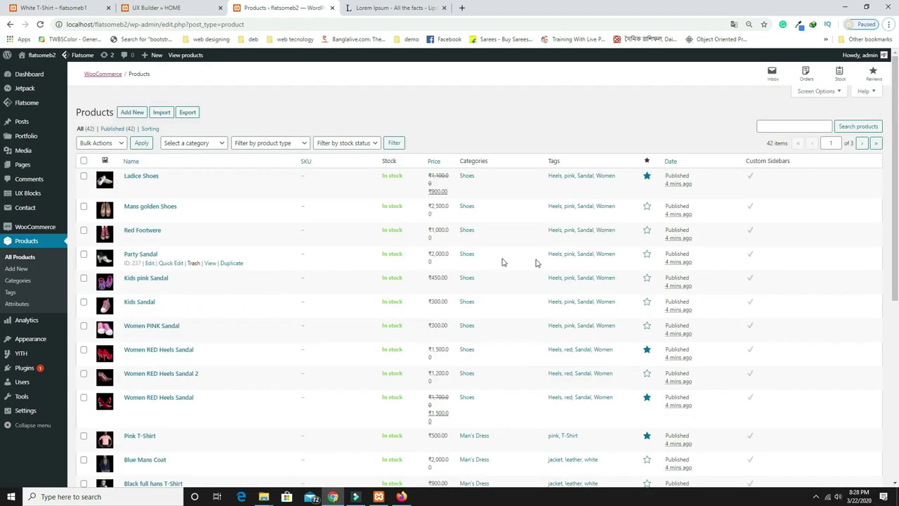
pyautogui.click(21, 166)
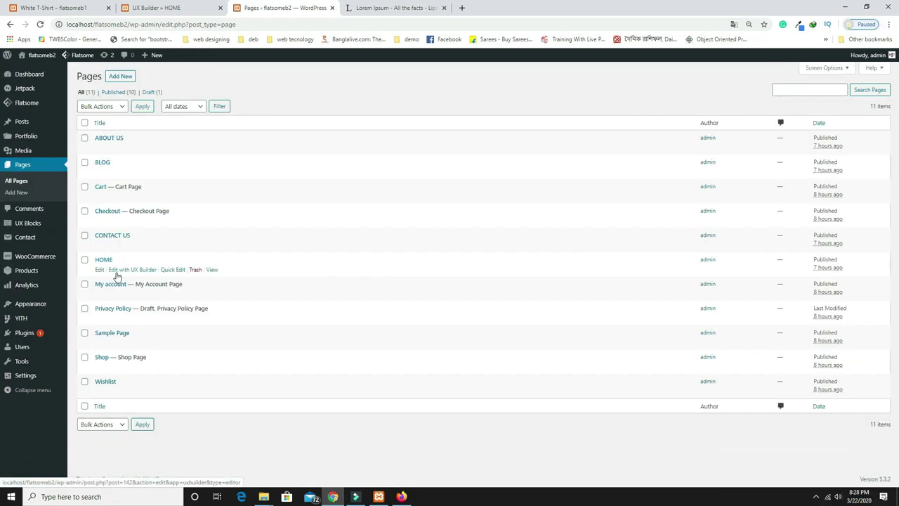
# Open the HOME page in UX Builder and add a Title element to the section
pyautogui.click(130, 271)
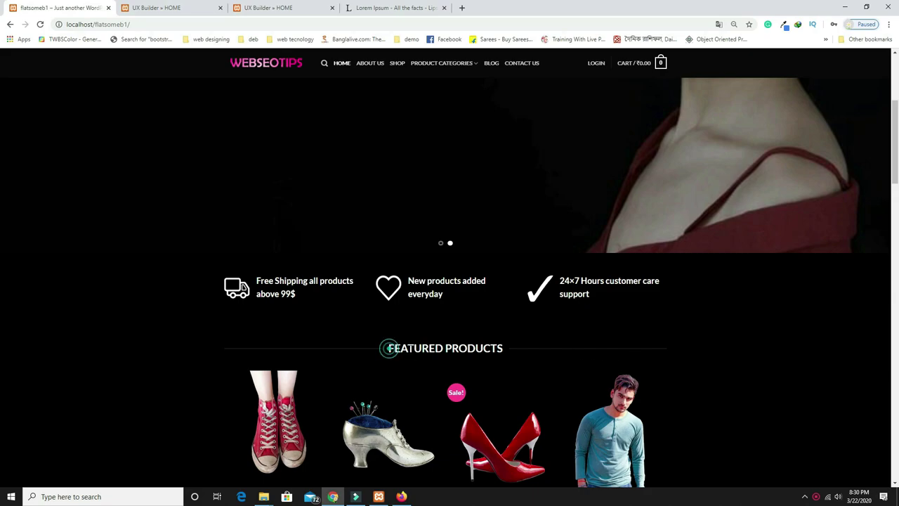
pyautogui.moveTo(388, 348); pyautogui.dragTo(514, 354)
pyautogui.click(160, 7)
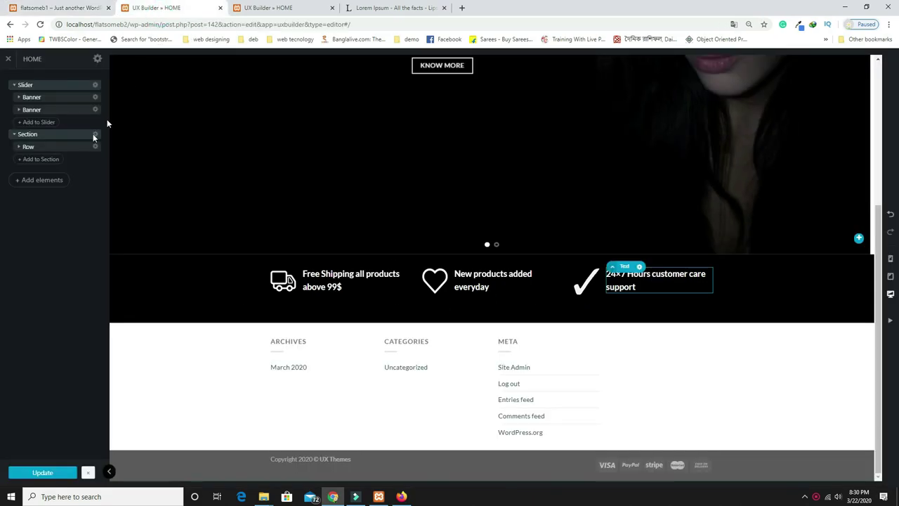
pyautogui.click(41, 159)
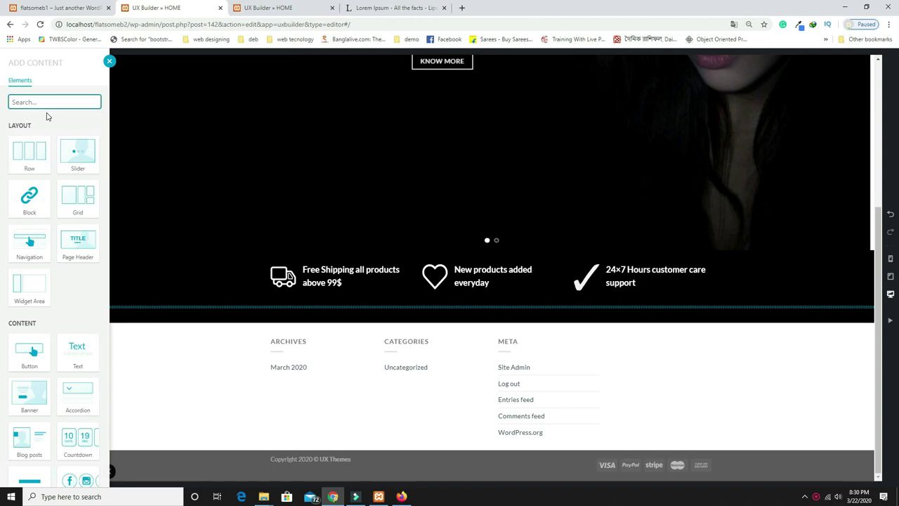
pyautogui.write('tit')
pyautogui.click(30, 163)
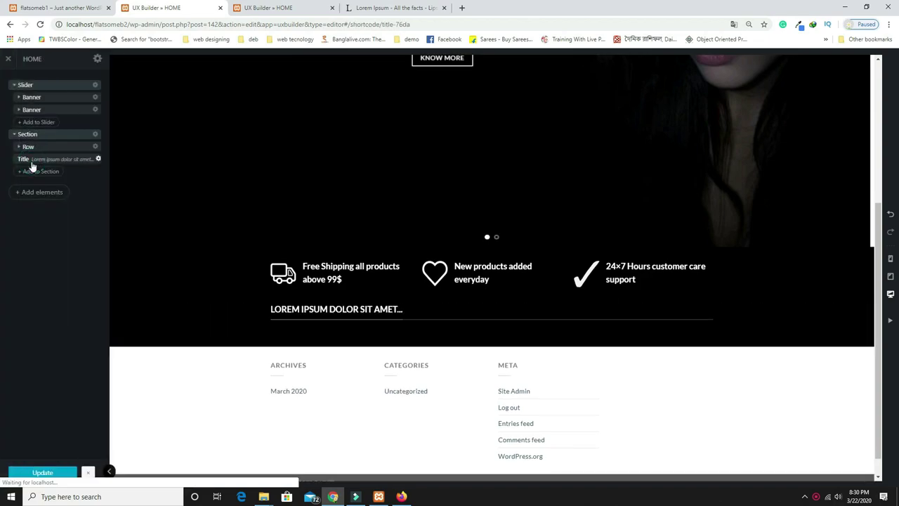
# Paste FEATURED PRODUCTS as the title text, set its style to Center, and apply
pyautogui.click(60, 7)
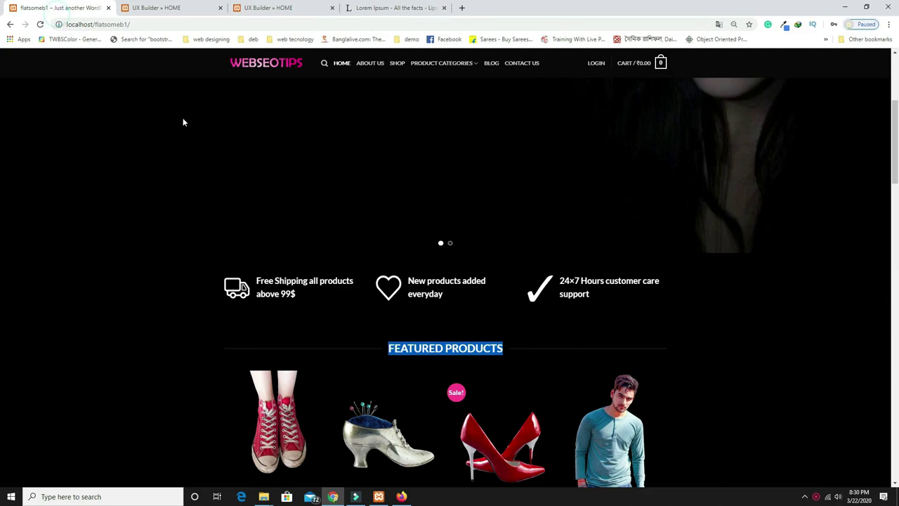
pyautogui.rightClick(432, 348)
pyautogui.click(443, 357)
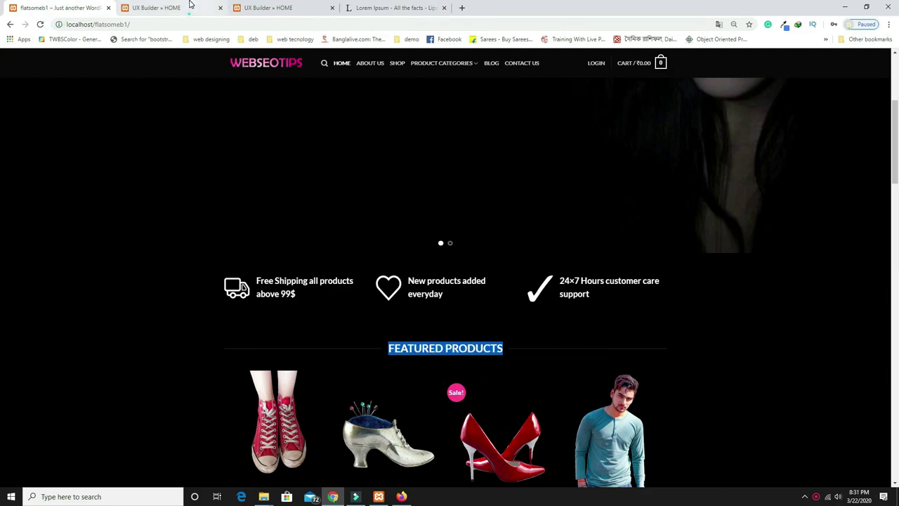
pyautogui.click(168, 8)
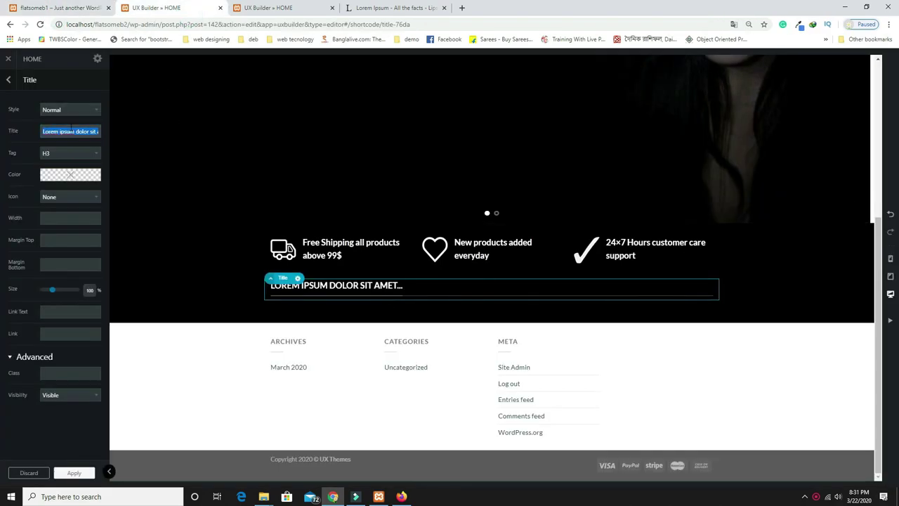
pyautogui.hotkey('ctrl', 'v')
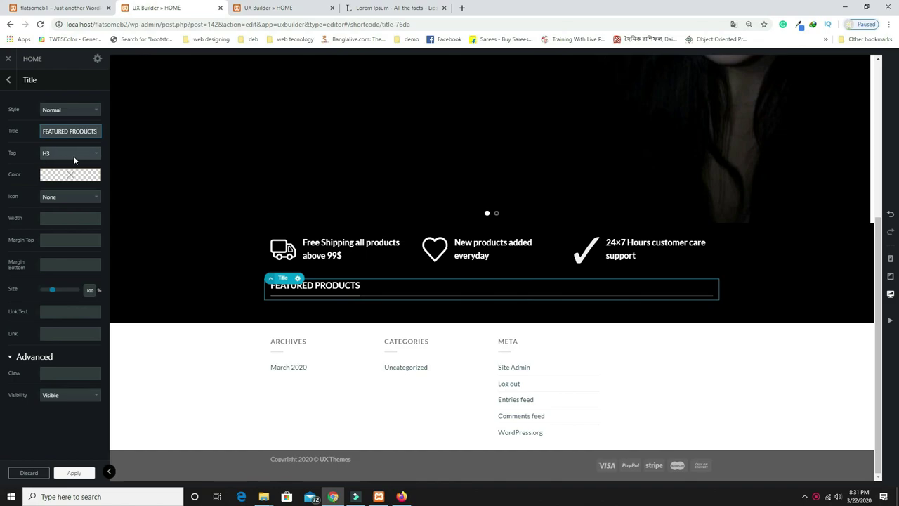
pyautogui.click(79, 110)
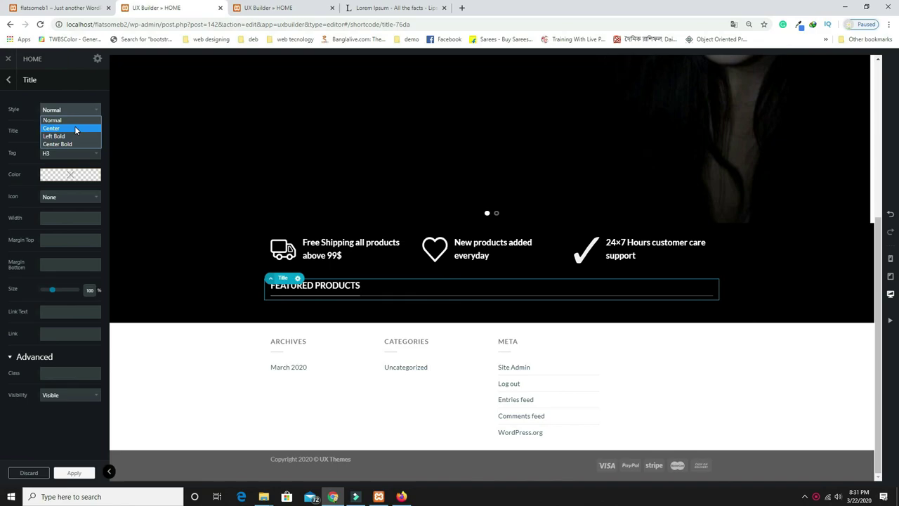
pyautogui.click(62, 128)
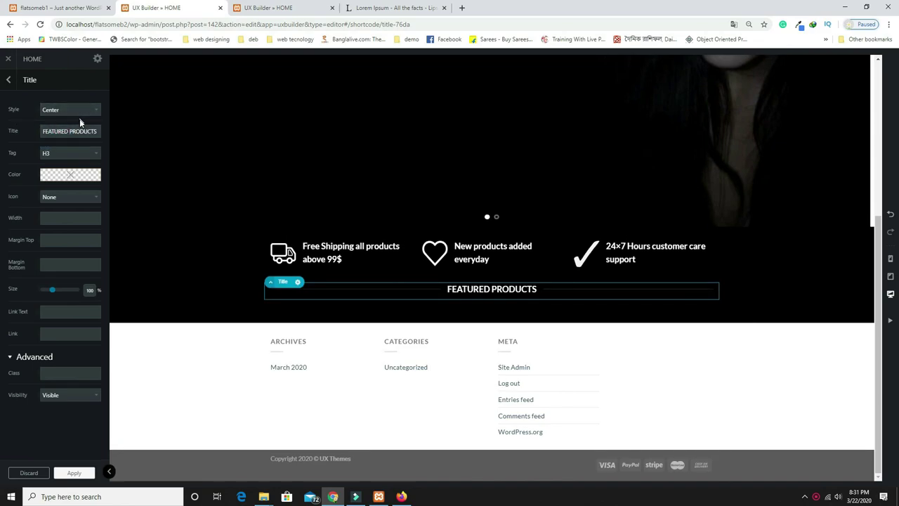
pyautogui.click(79, 473)
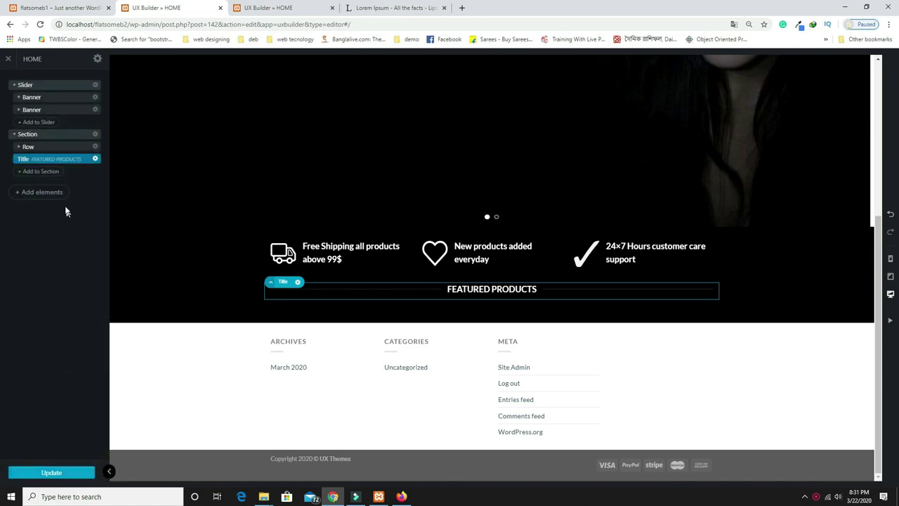
# Insert a Products element using the Featured Products preset
pyautogui.click(47, 172)
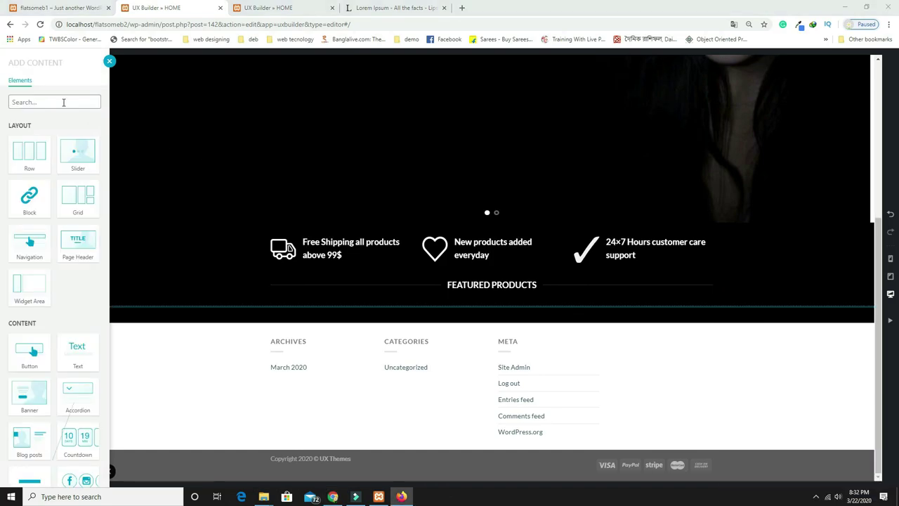
pyautogui.click(63, 102)
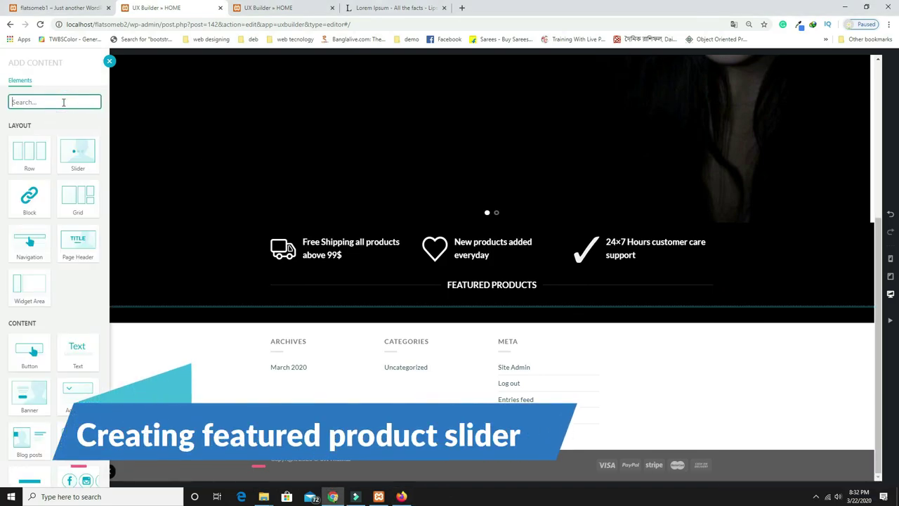
pyautogui.write('PRO')
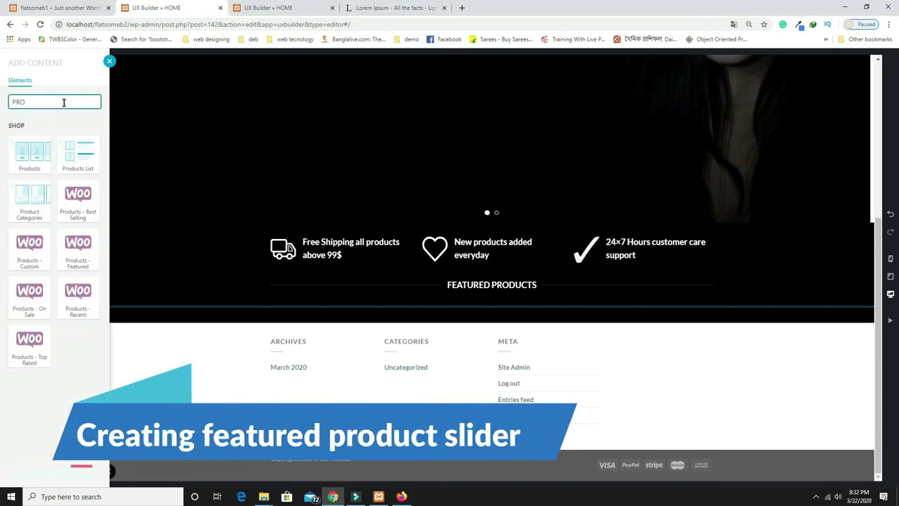
pyautogui.click(37, 163)
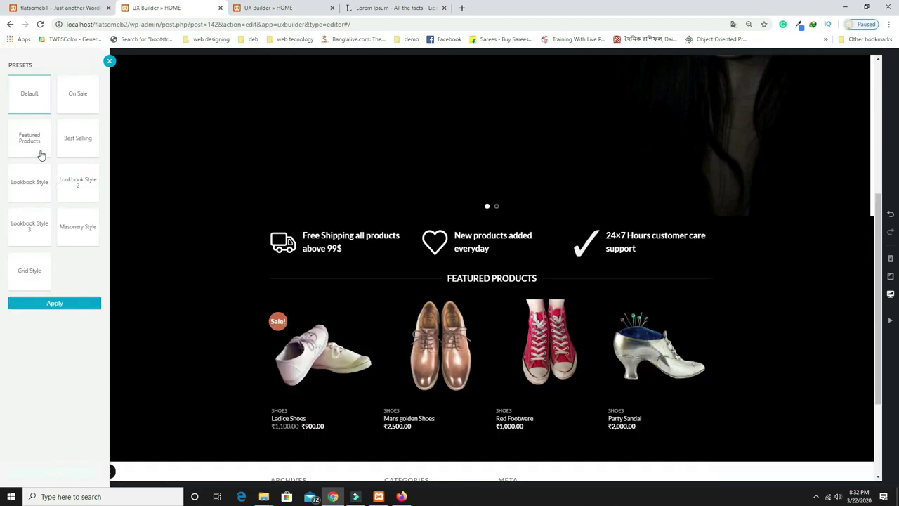
pyautogui.click(25, 151)
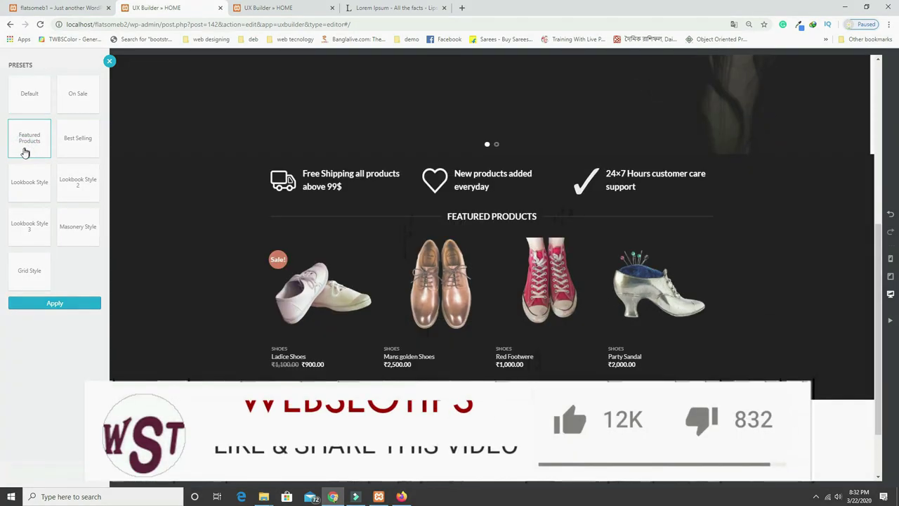
pyautogui.click(68, 303)
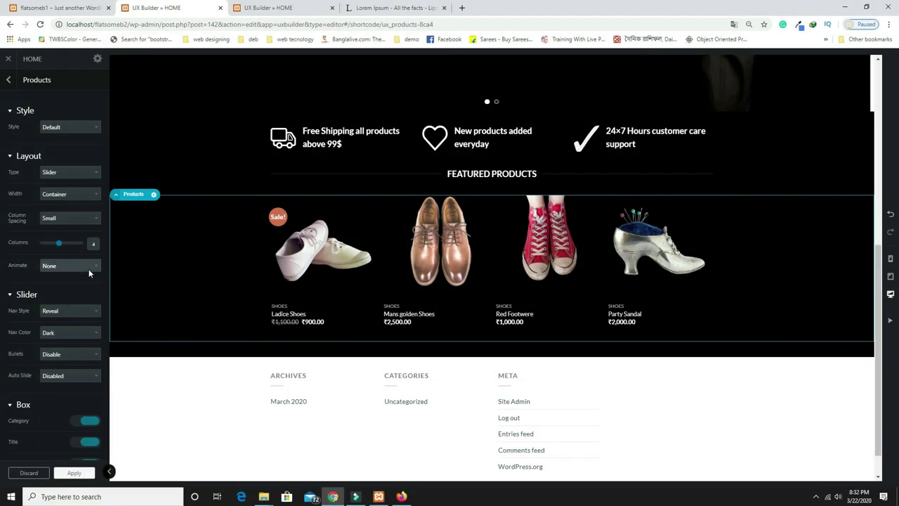
# Keep the product boxes in Default style after trying Overlay, apply, and review the live site
pyautogui.click(87, 130)
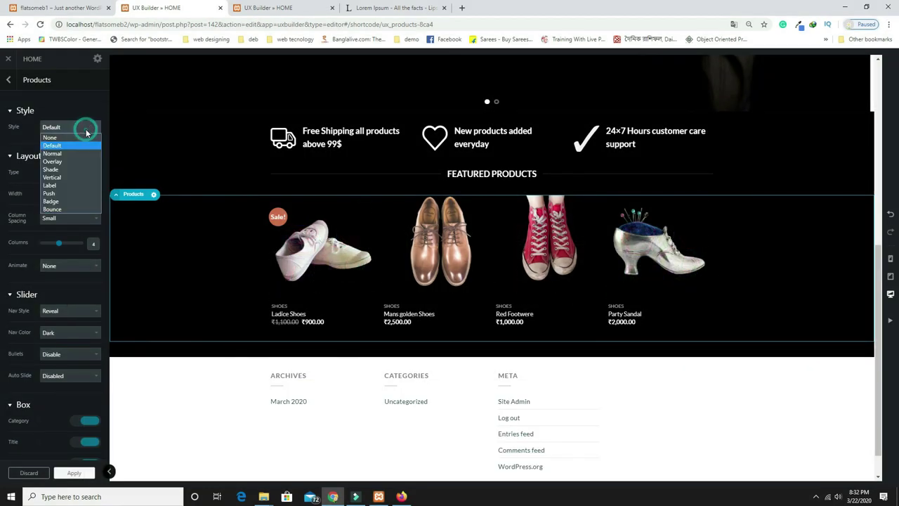
pyautogui.click(53, 162)
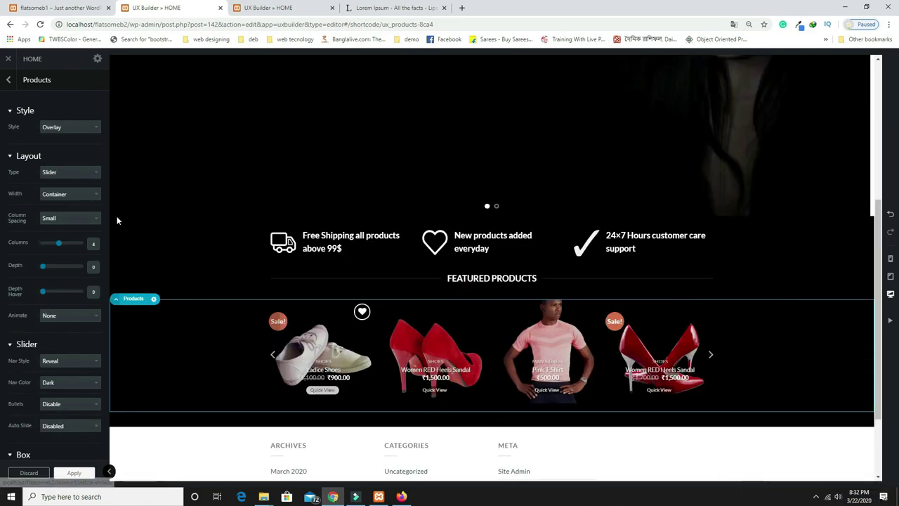
pyautogui.click(77, 130)
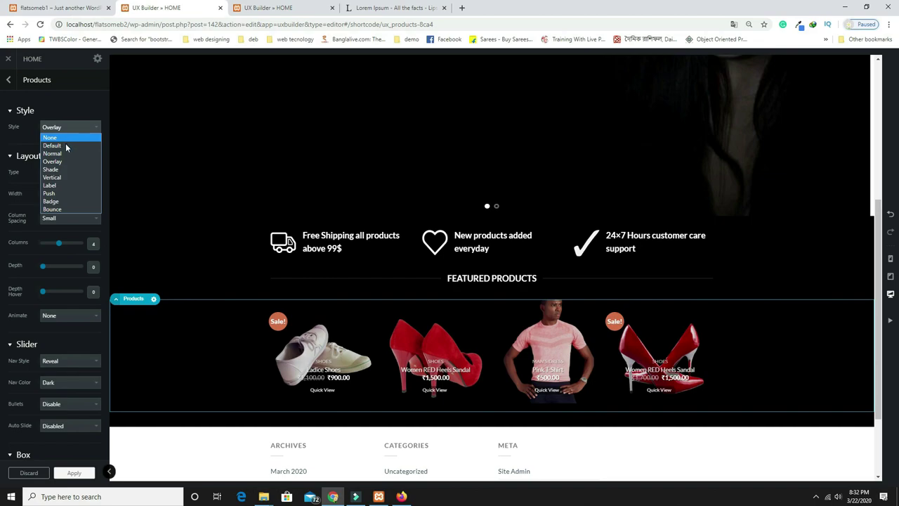
pyautogui.click(65, 145)
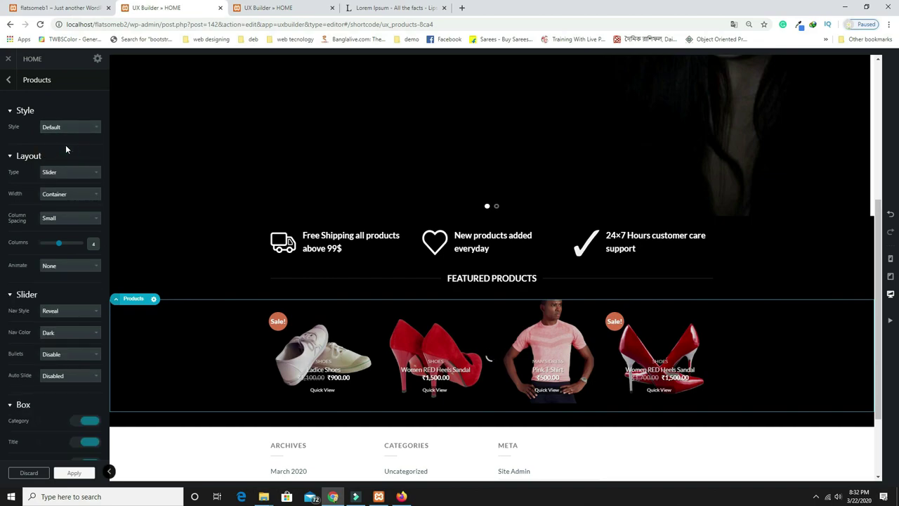
pyautogui.scroll(-2, 350, 274)
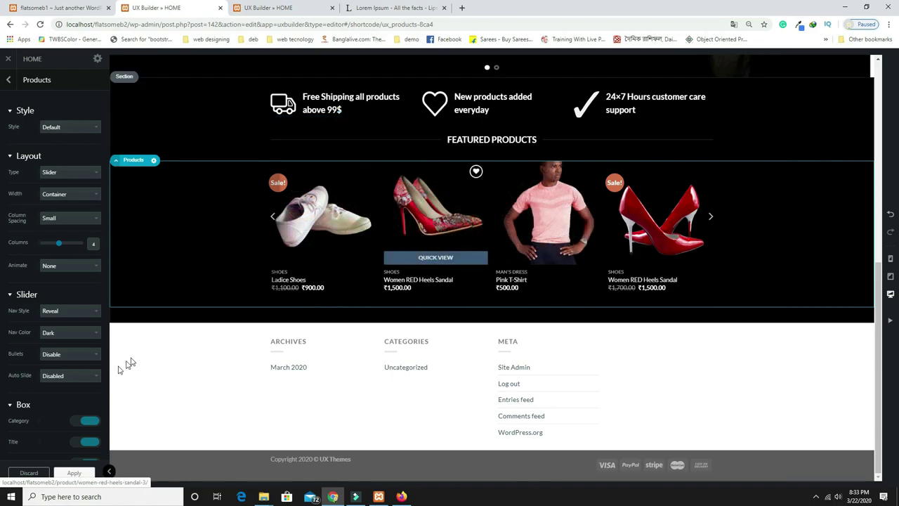
pyautogui.click(83, 473)
pyautogui.click(62, 8)
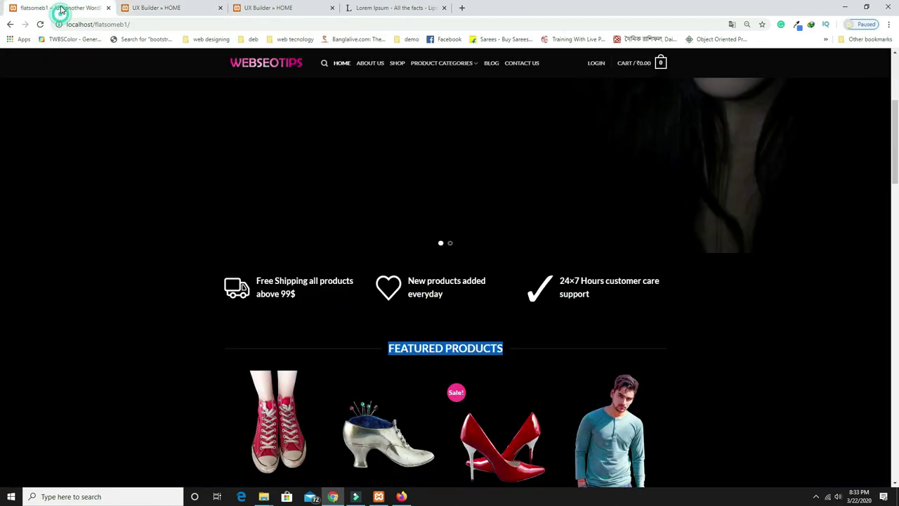
pyautogui.scroll(-1, 395, 401)
pyautogui.scroll(-2, 423, 340)
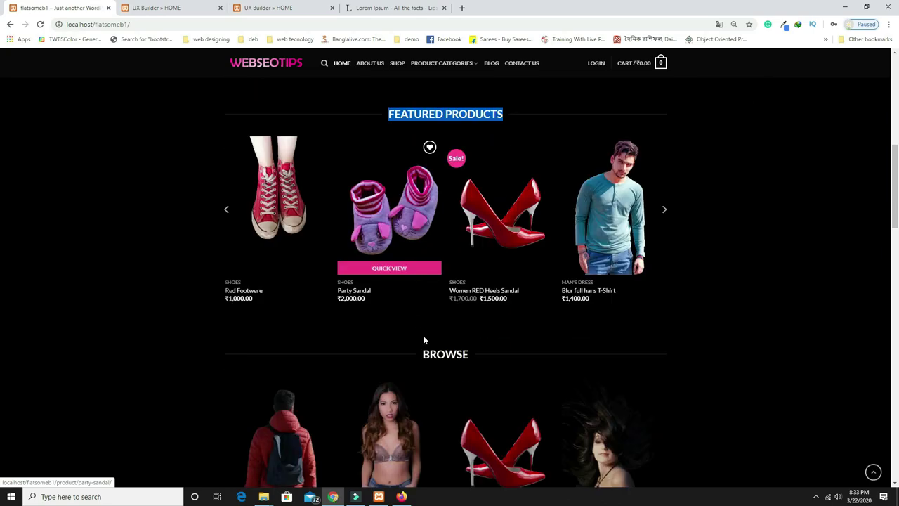
pyautogui.scroll(-2, 423, 338)
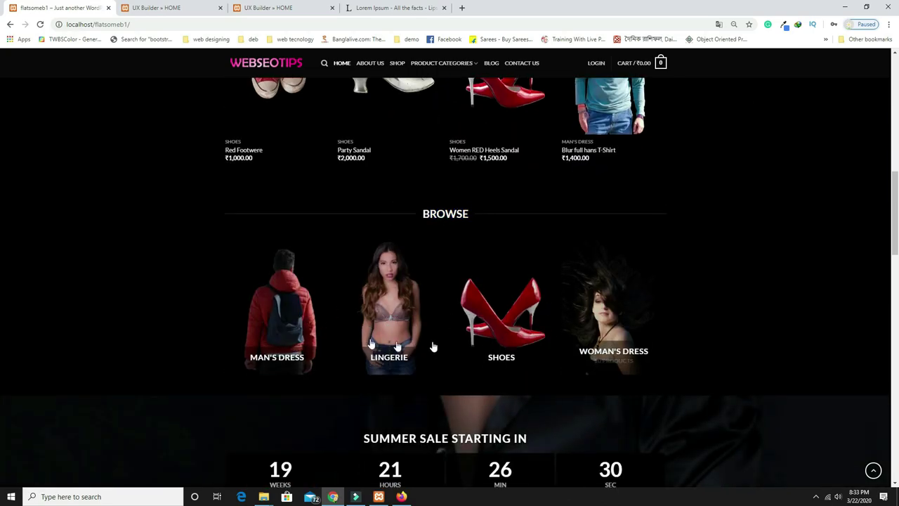
# Add a Title element reading Browse with Center style and apply it
pyautogui.click(186, 14)
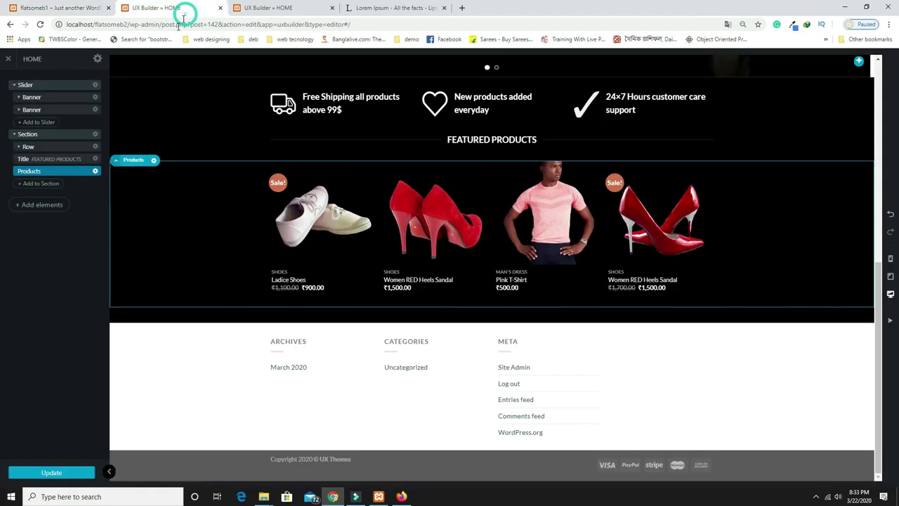
pyautogui.click(39, 184)
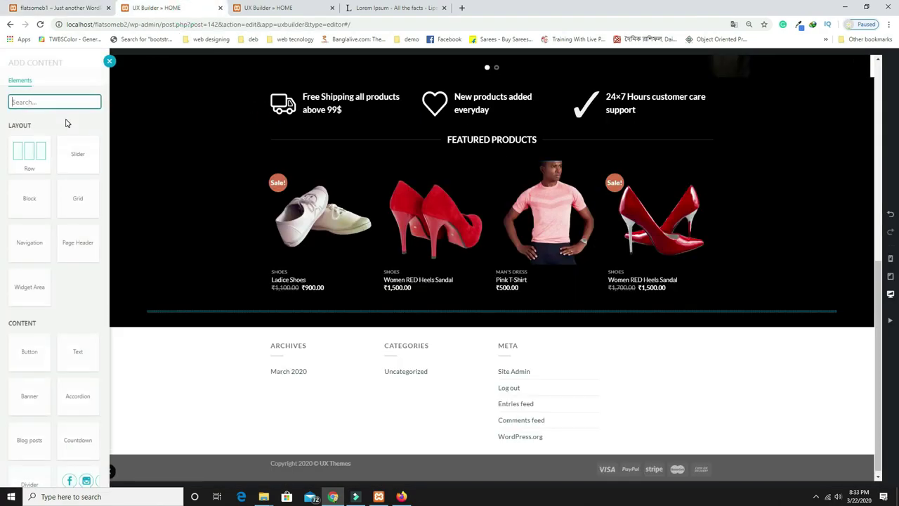
pyautogui.write('title')
pyautogui.click(51, 211)
pyautogui.write('Browse')
pyautogui.click(55, 112)
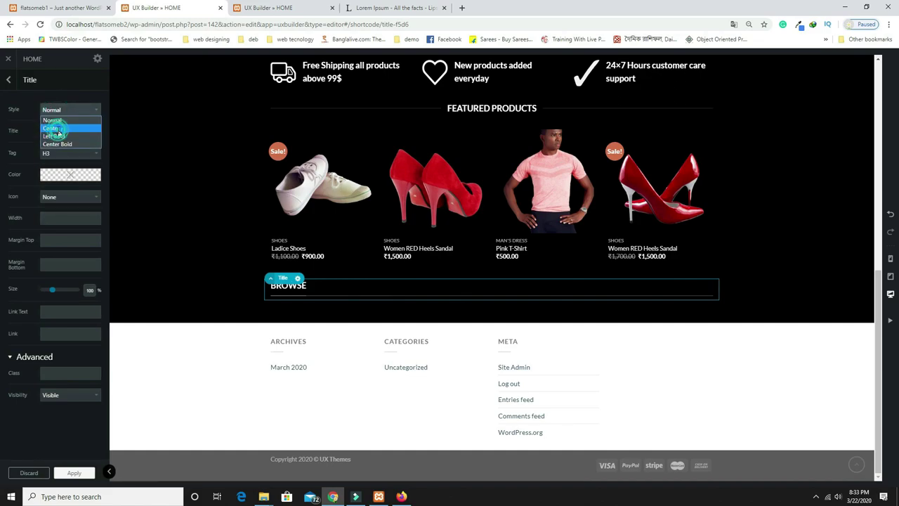
pyautogui.click(53, 129)
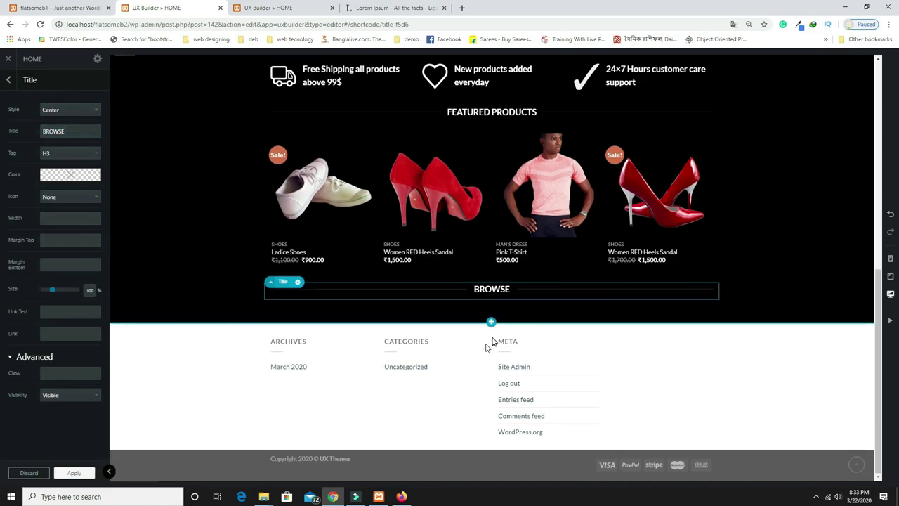
pyautogui.click(73, 474)
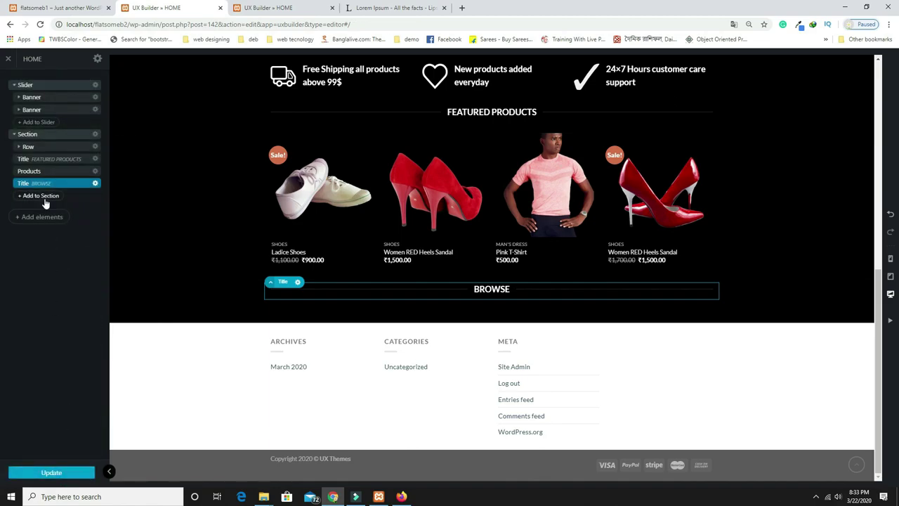
# Insert a Product Categories element below it using the Overlay preset
pyautogui.click(43, 197)
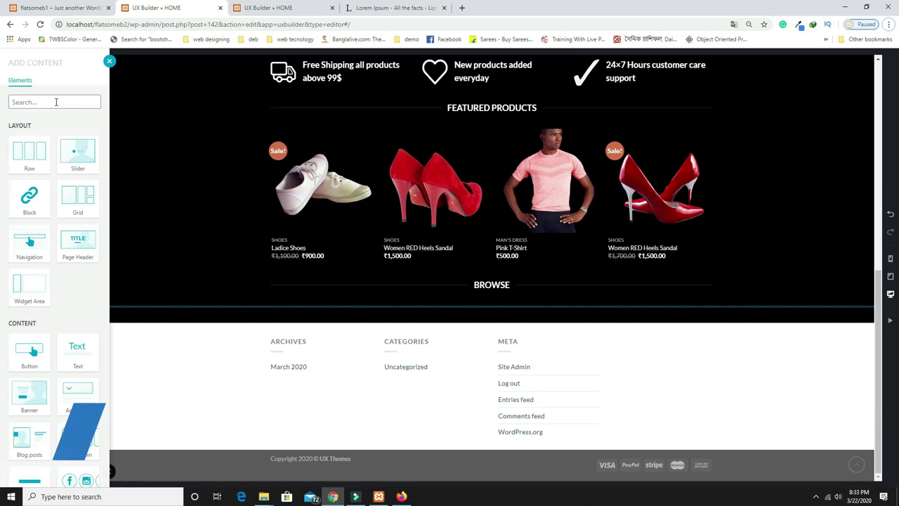
pyautogui.click(56, 102)
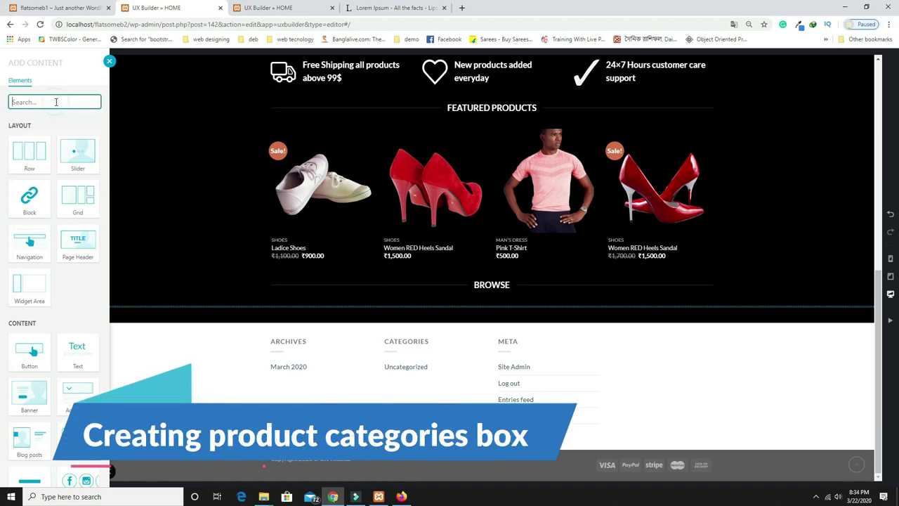
pyautogui.write('PRO')
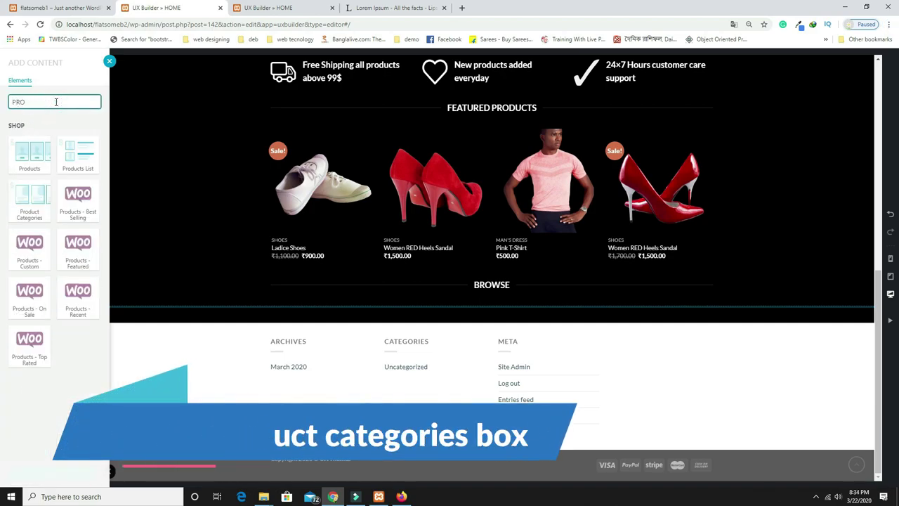
pyautogui.click(30, 202)
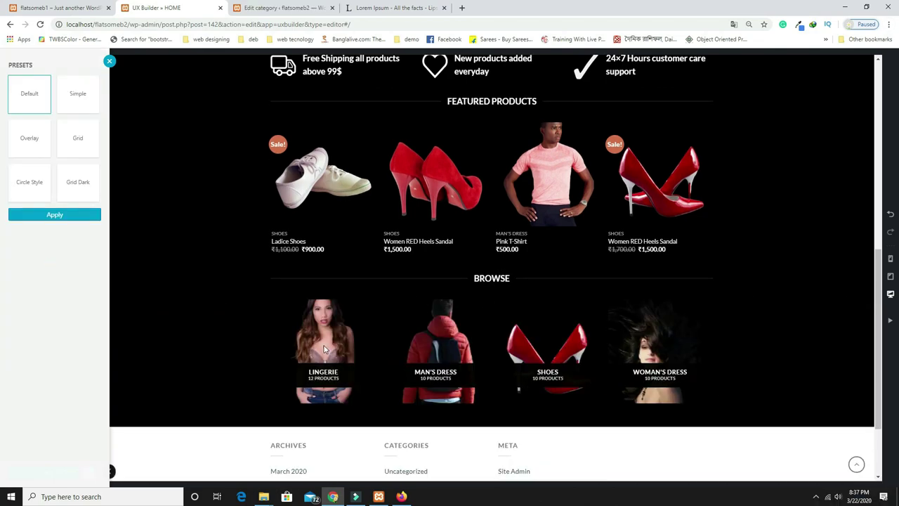
pyautogui.click(36, 149)
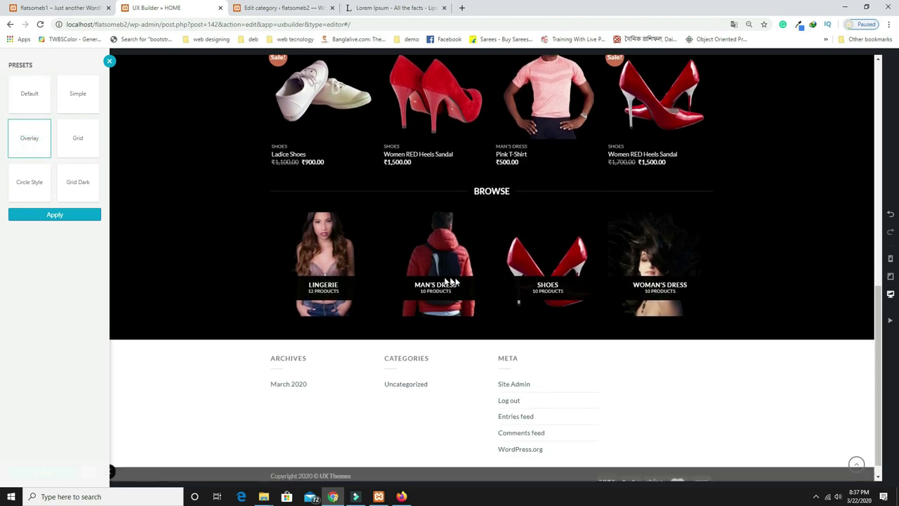
pyautogui.click(483, 291)
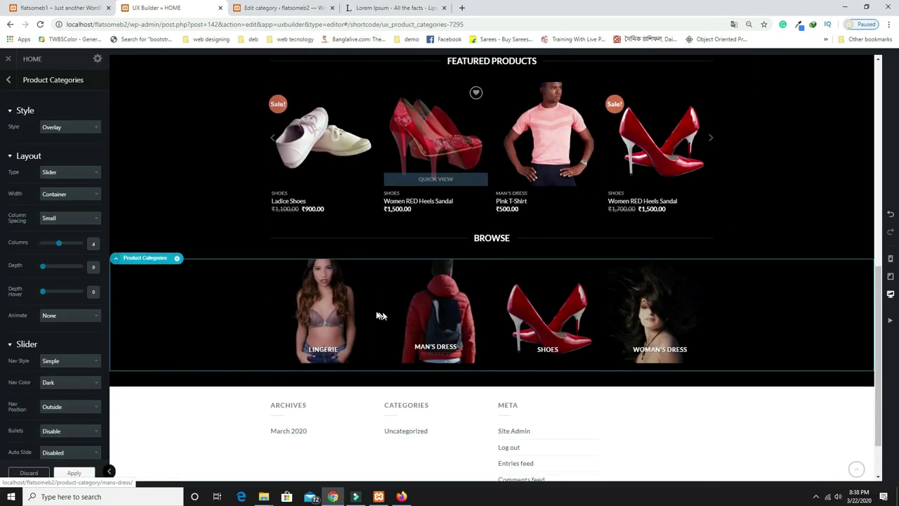
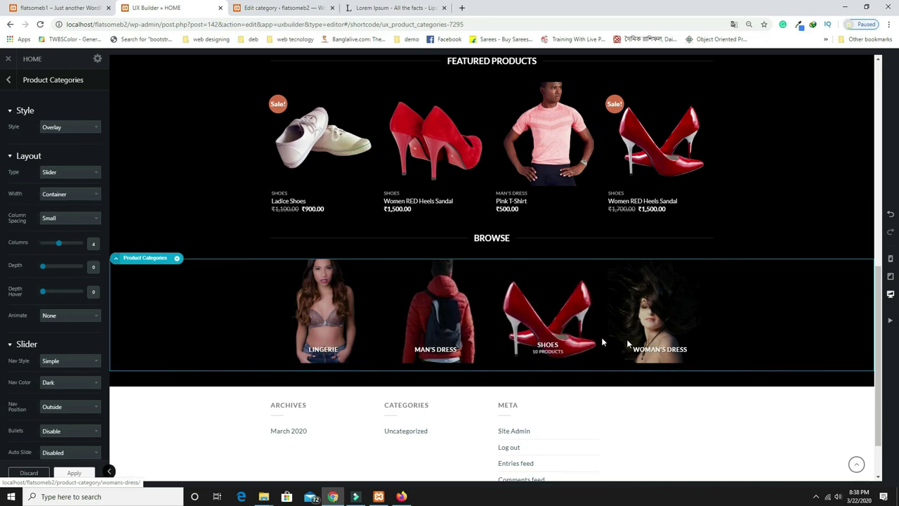
# Apply and save the four-column Product Categories slider on HOME, then check it on the live site
pyautogui.click(74, 474)
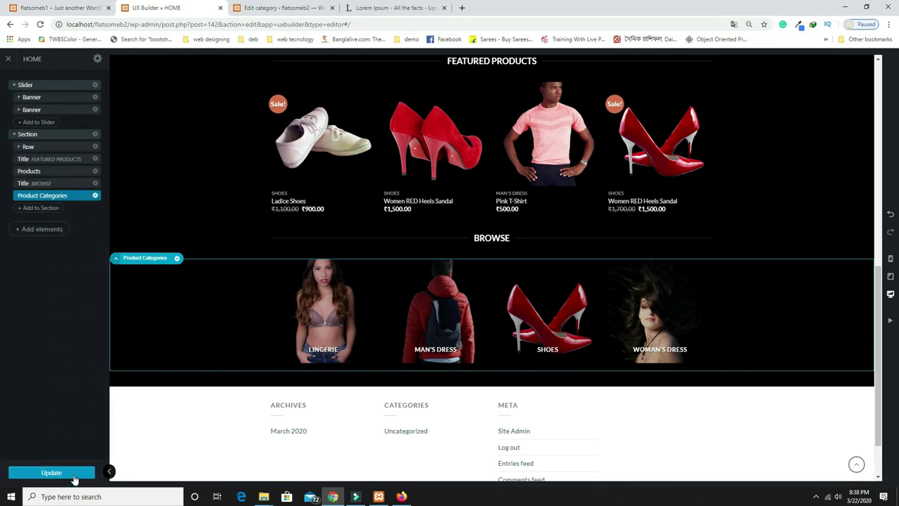
pyautogui.click(67, 476)
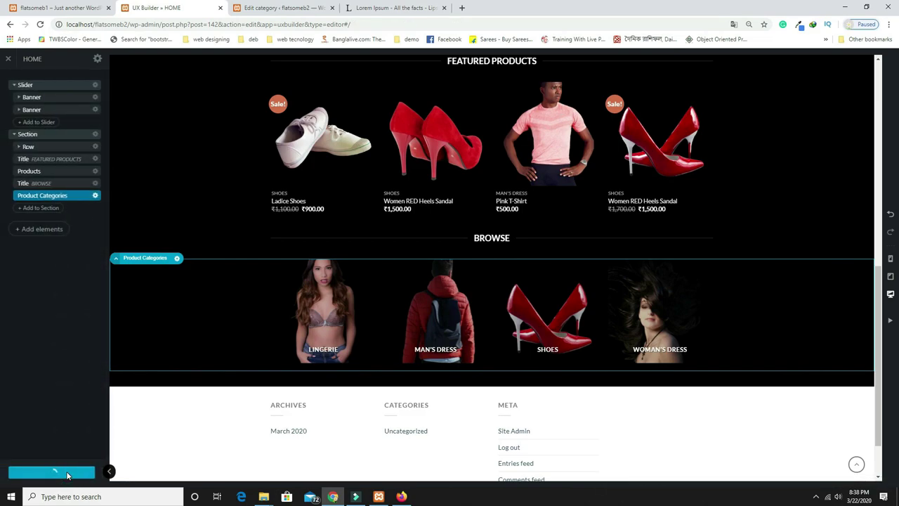
pyautogui.click(50, 9)
pyautogui.scroll(2, 372, 295)
pyautogui.scroll(-1, 311, 180)
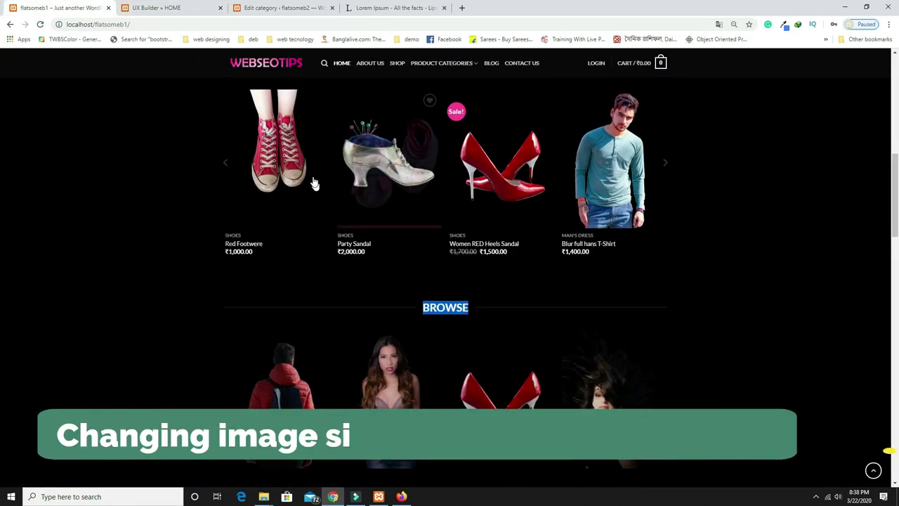
pyautogui.click(159, 7)
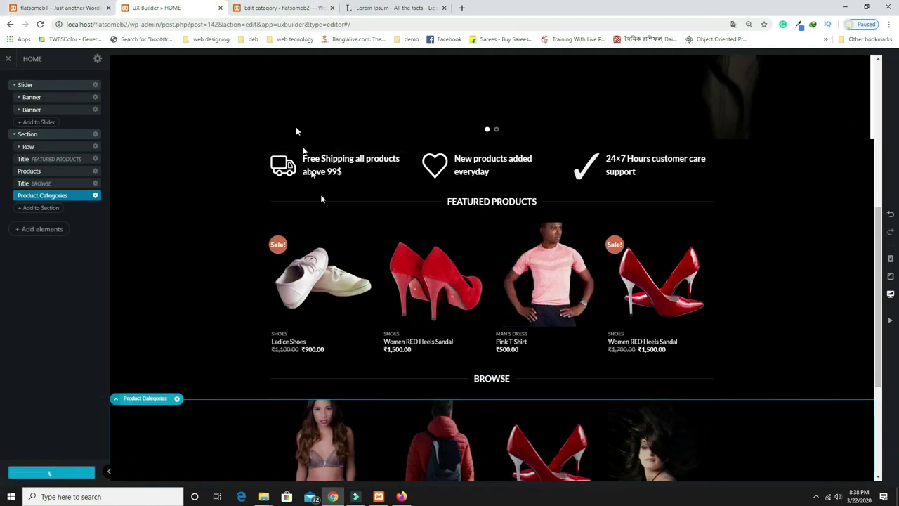
# Set WooCommerce product thumbnail cropping to Uncropped in Theme Options and publish it
pyautogui.click(287, 7)
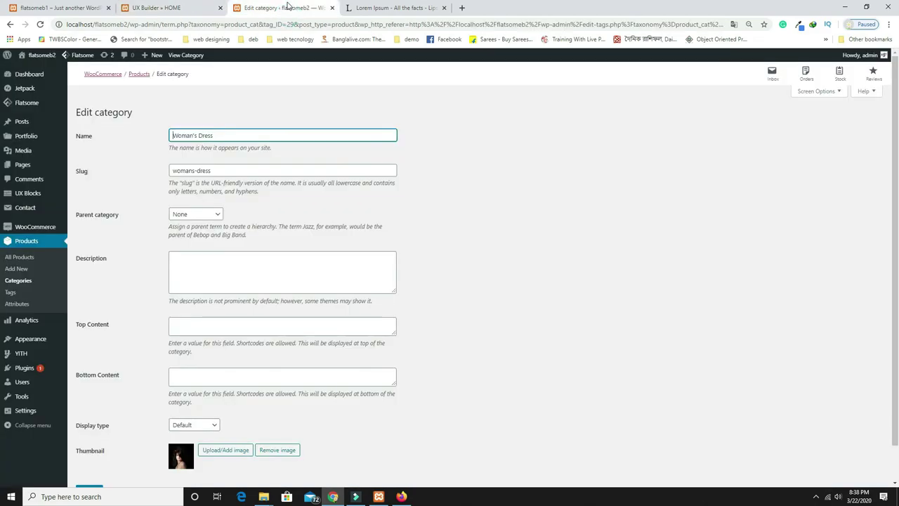
pyautogui.moveTo(28, 105)
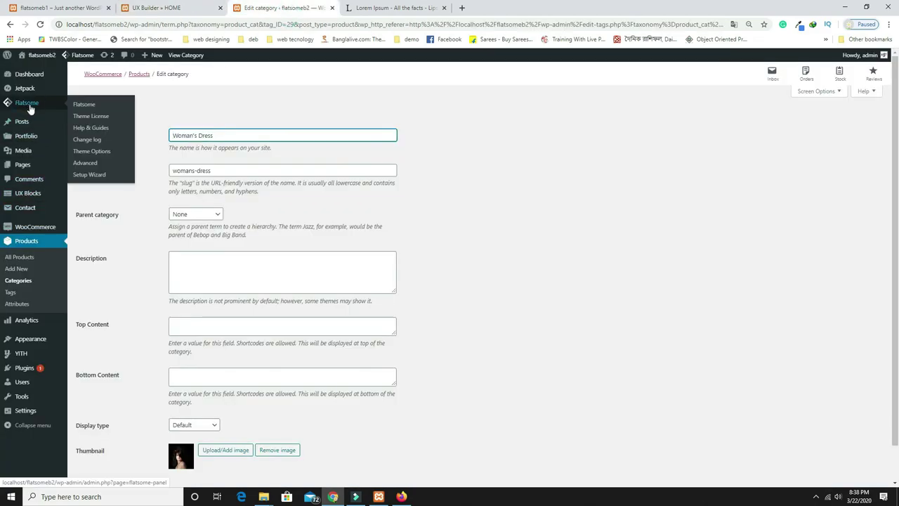
pyautogui.click(93, 152)
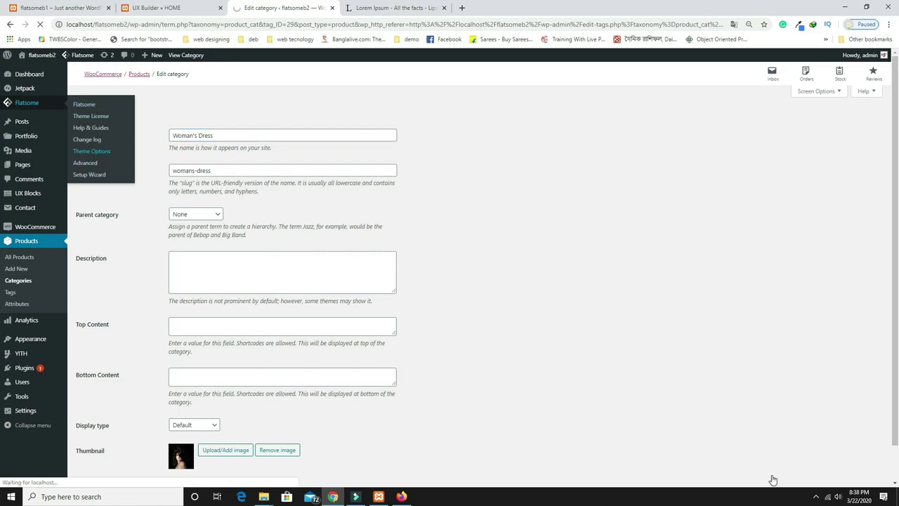
pyautogui.click(79, 207)
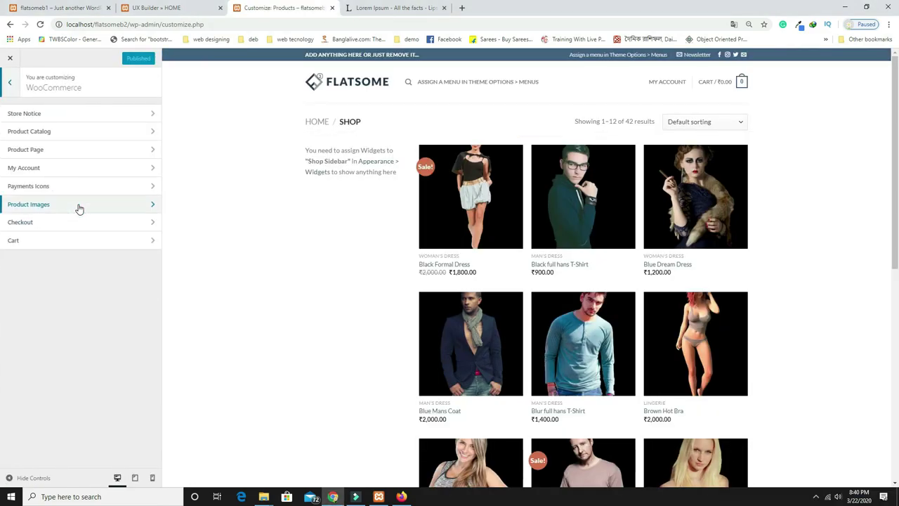
pyautogui.click(56, 209)
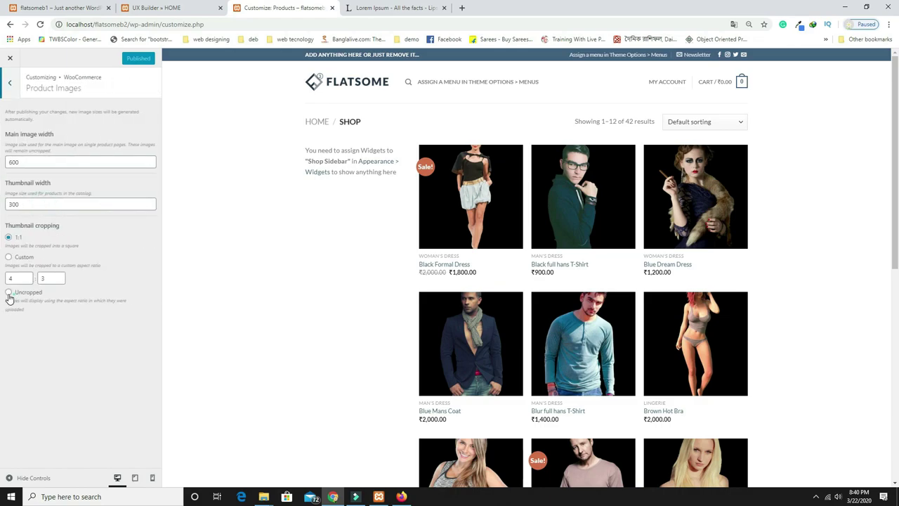
pyautogui.click(9, 294)
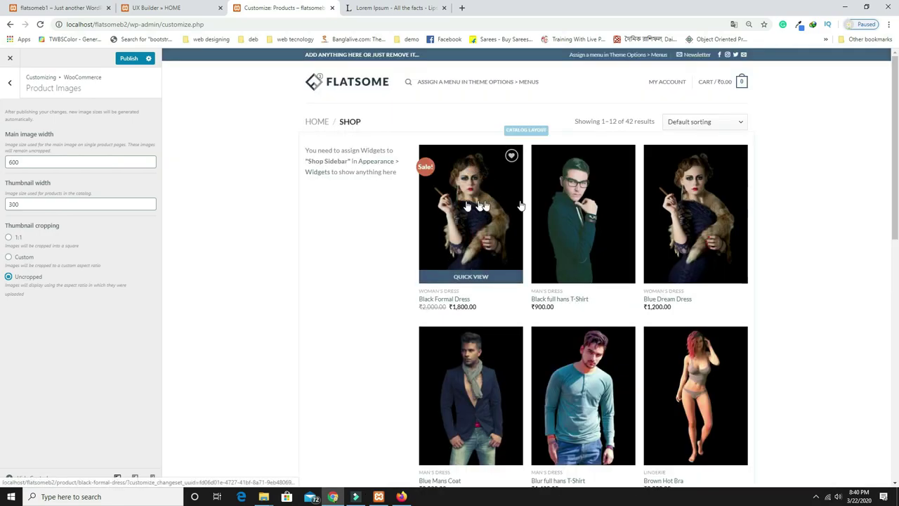
pyautogui.click(131, 60)
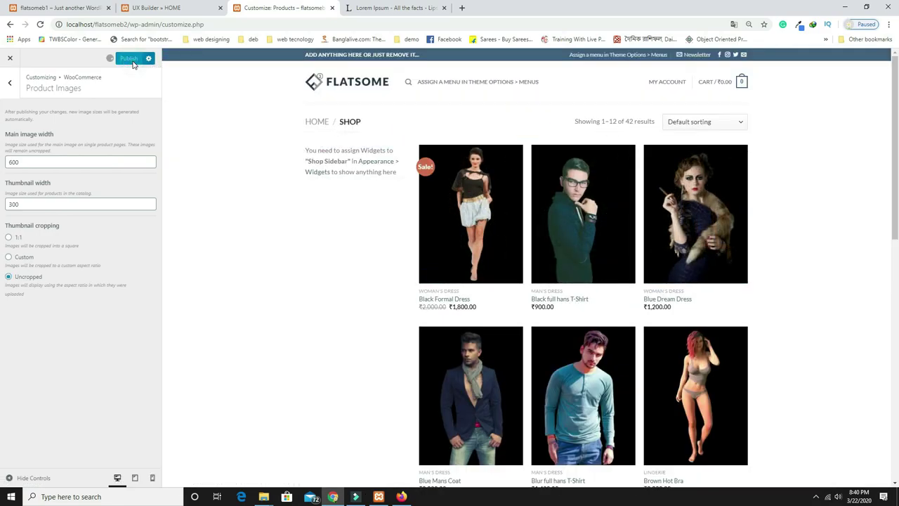
pyautogui.click(76, 7)
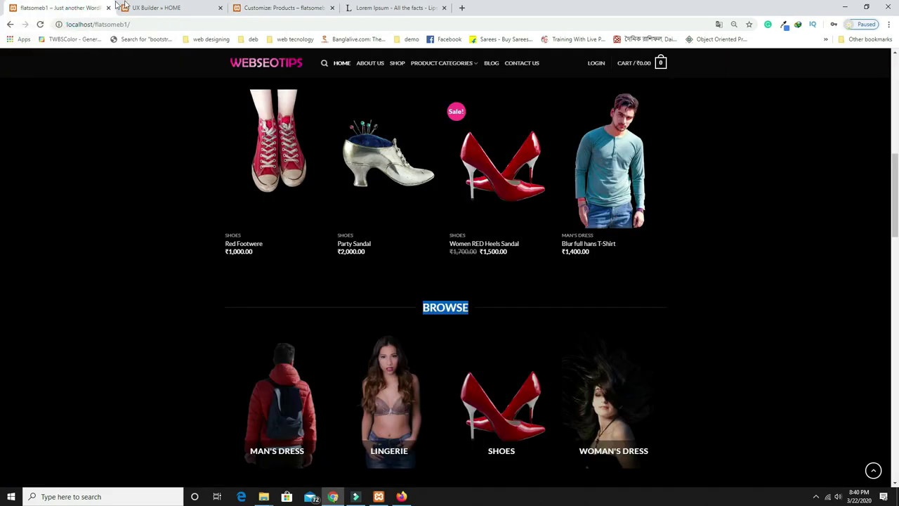
# Update the HOME page, confirm the uncropped product images live, and open the element library
pyautogui.click(159, 7)
pyautogui.click(61, 473)
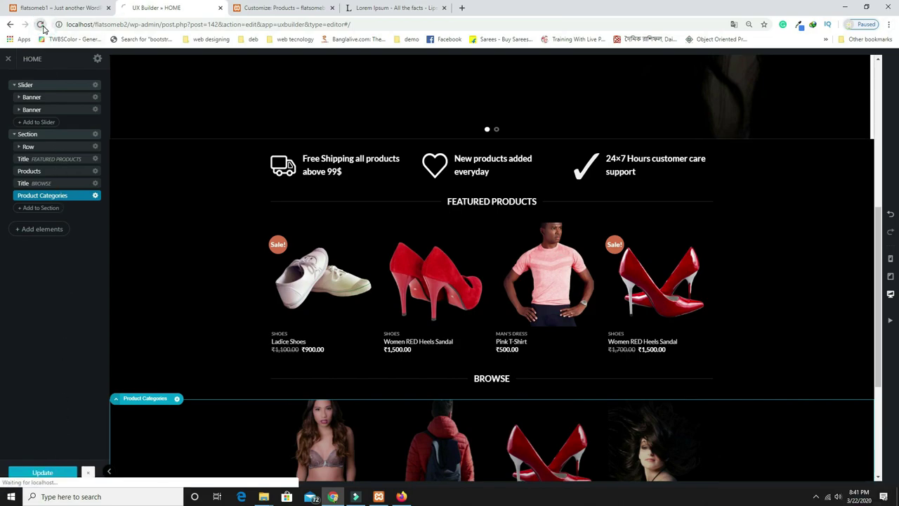
pyautogui.scroll(-3, 658, 391)
pyautogui.scroll(2, 393, 378)
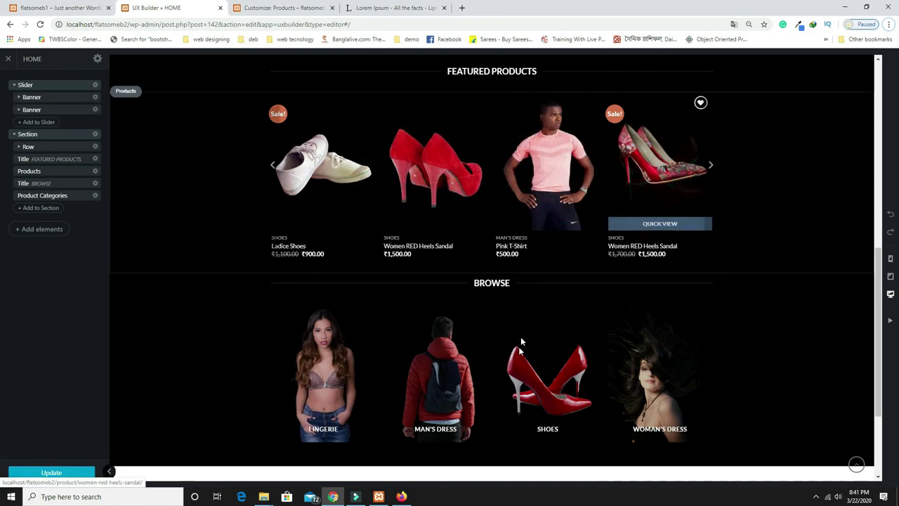
pyautogui.scroll(-2, 518, 381)
pyautogui.scroll(2, 347, 227)
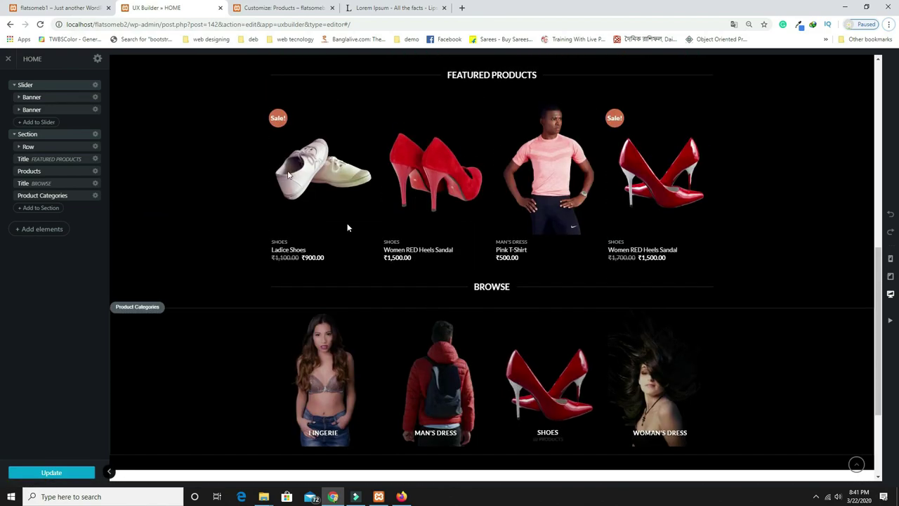
pyautogui.click(77, 8)
pyautogui.scroll(-5, 324, 268)
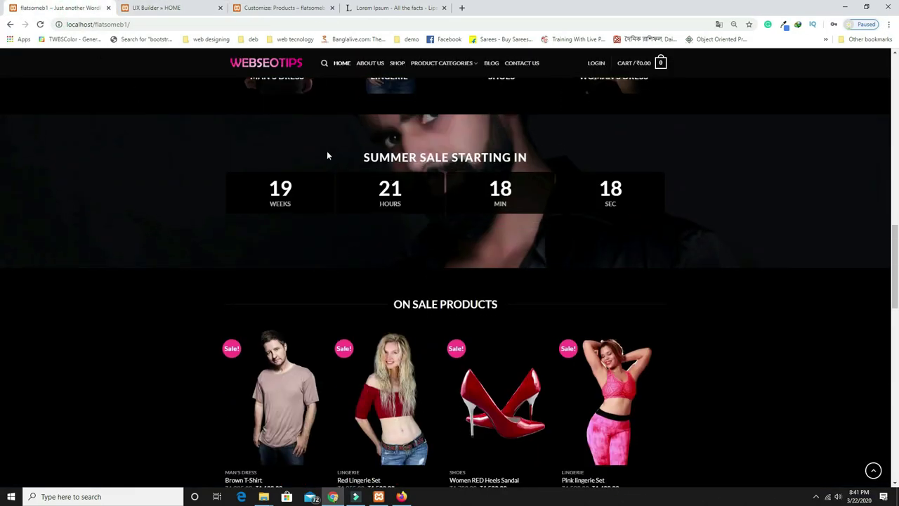
pyautogui.scroll(2, 494, 251)
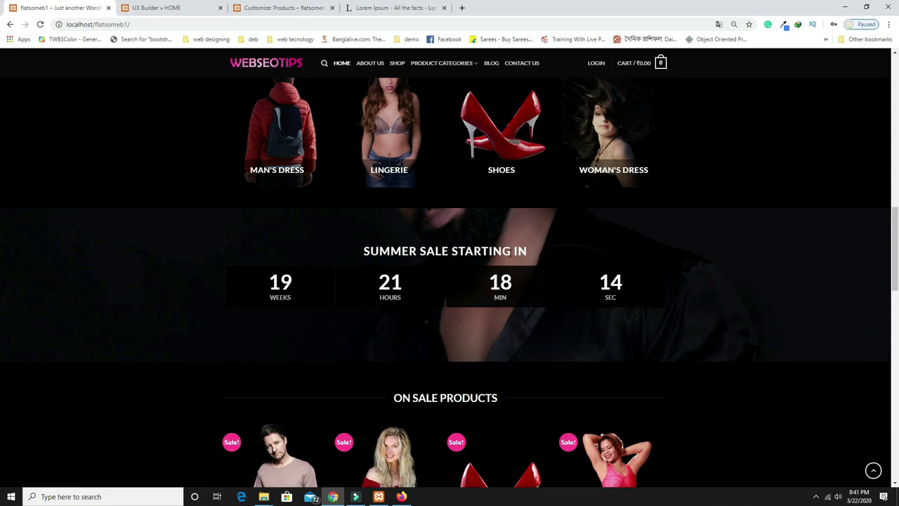
pyautogui.click(157, 8)
pyautogui.click(49, 230)
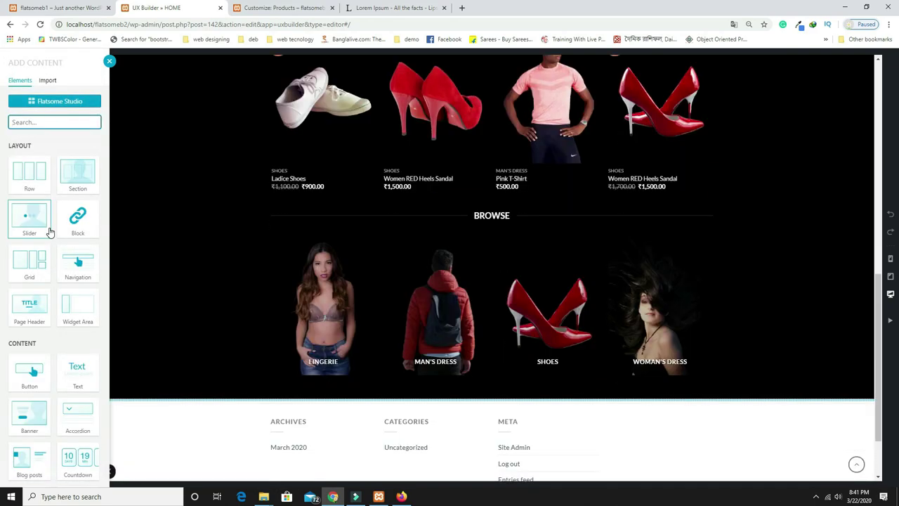
# Add a new Section element below Browse and apply its preset
pyautogui.write('se')
pyautogui.click(29, 172)
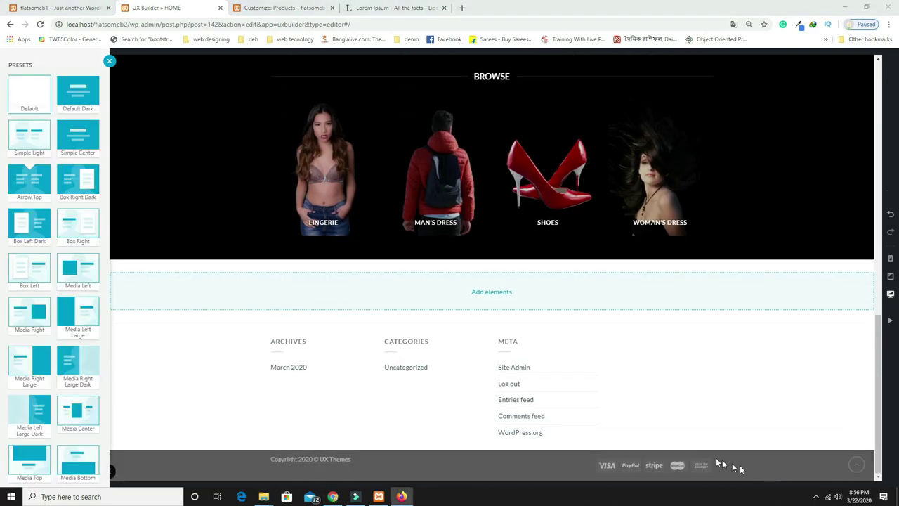
pyautogui.scroll(-1, 40, 316)
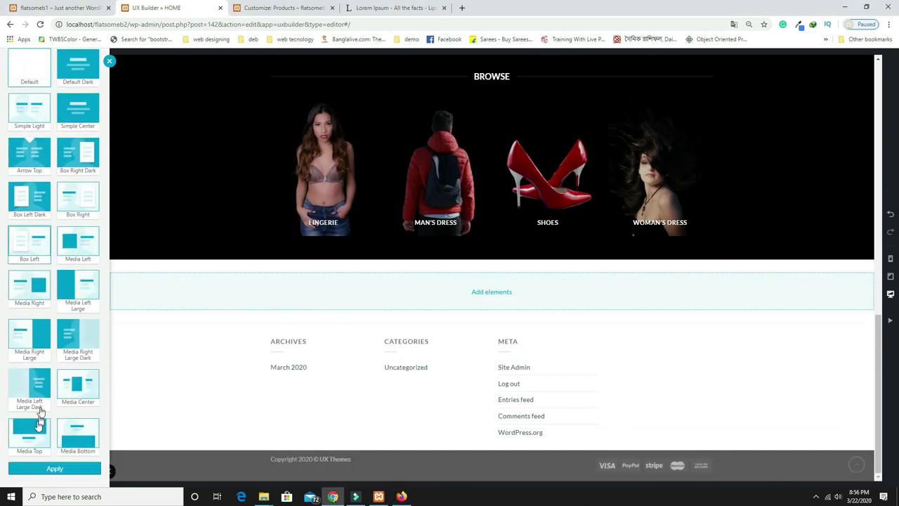
pyautogui.click(56, 469)
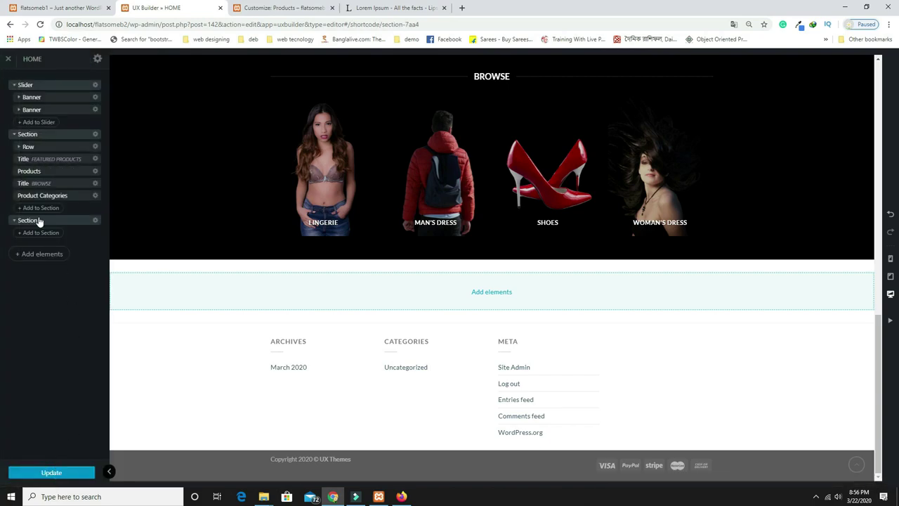
# Set the section background to the dark bg-scaled man photo with parallax 8
pyautogui.click(40, 219)
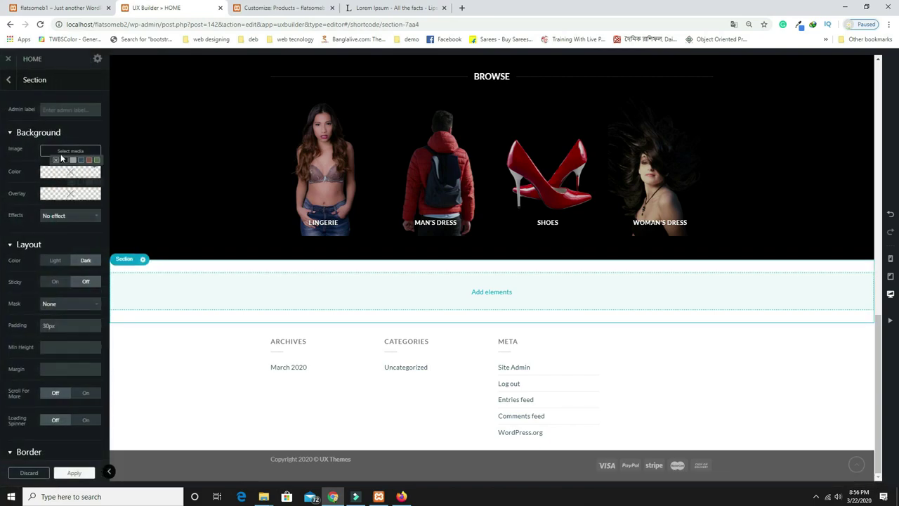
pyautogui.click(70, 151)
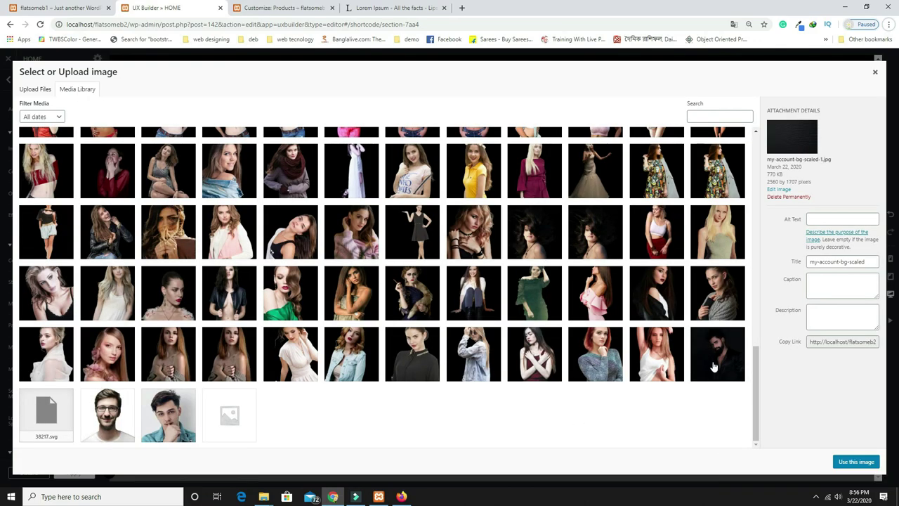
pyautogui.click(714, 360)
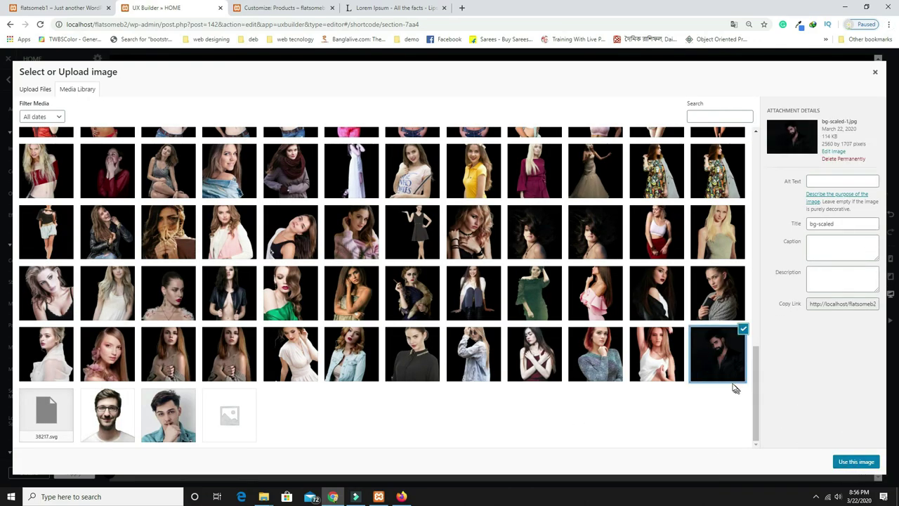
pyautogui.click(845, 466)
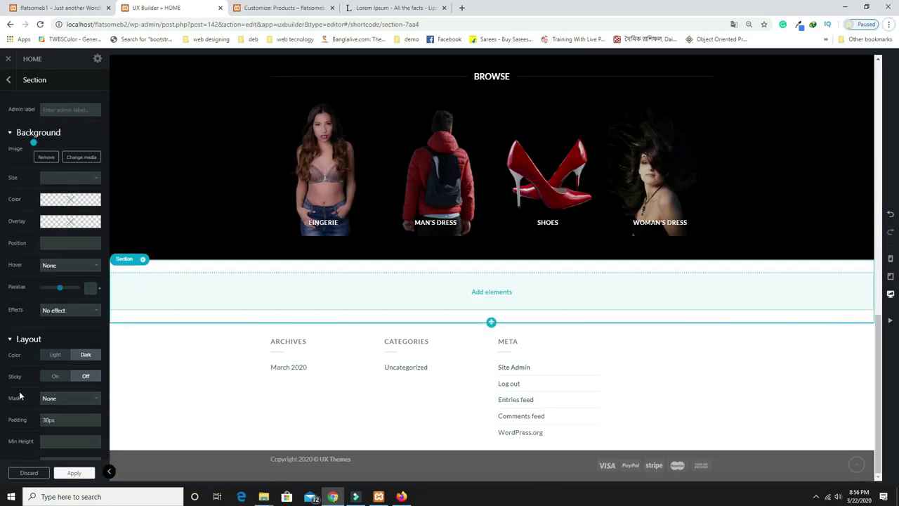
pyautogui.click(62, 330)
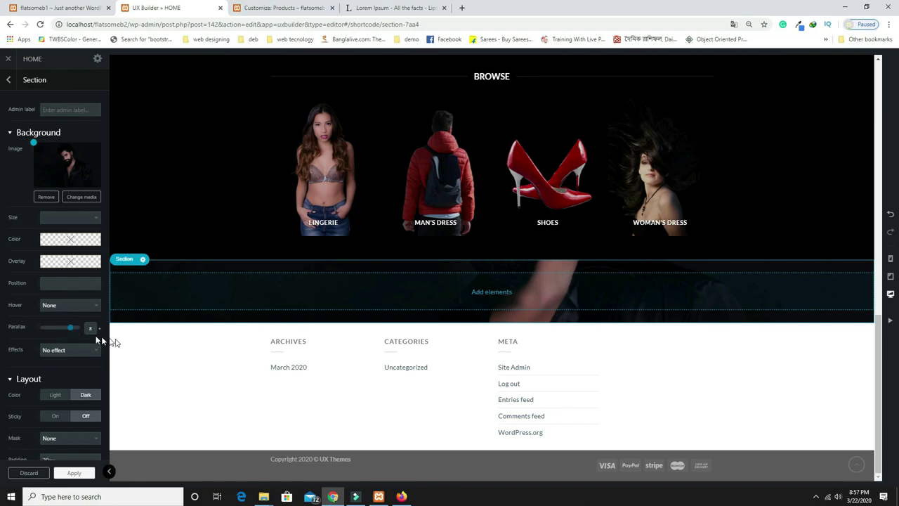
# Add a single-column row to the dark section
pyautogui.click(491, 294)
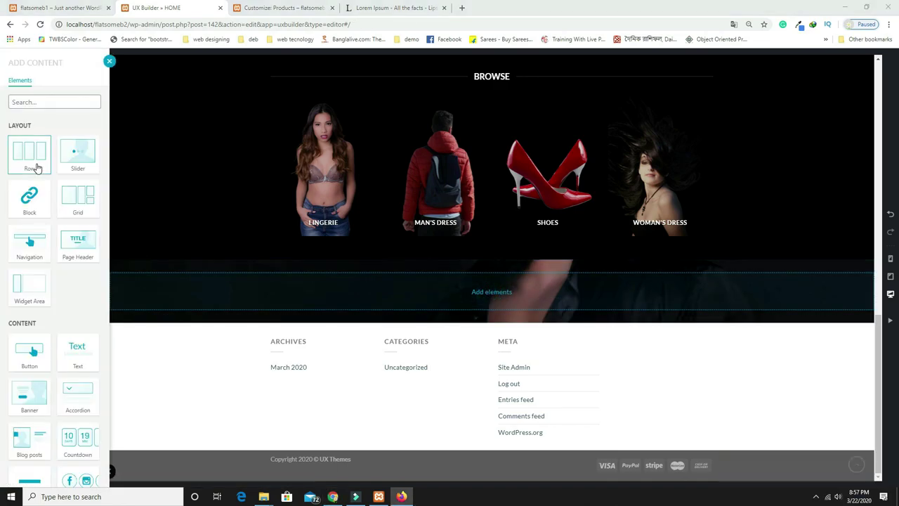
pyautogui.click(37, 168)
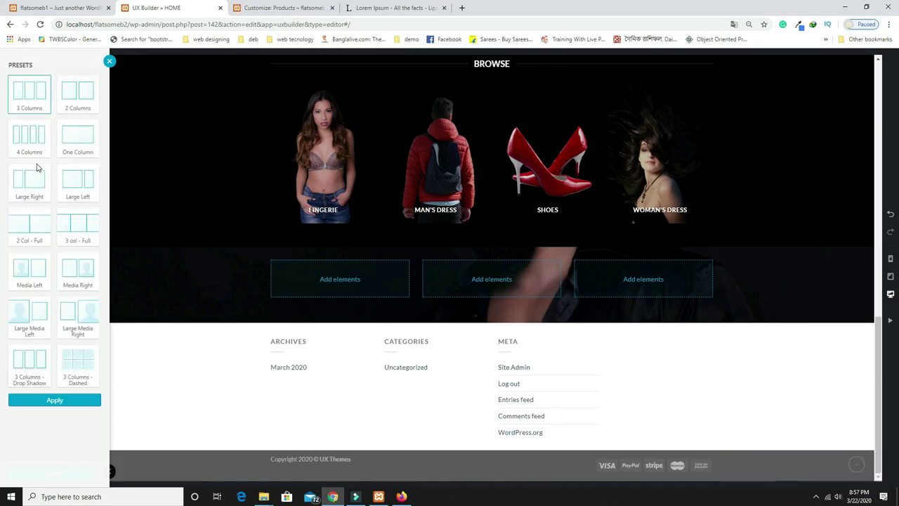
pyautogui.click(79, 149)
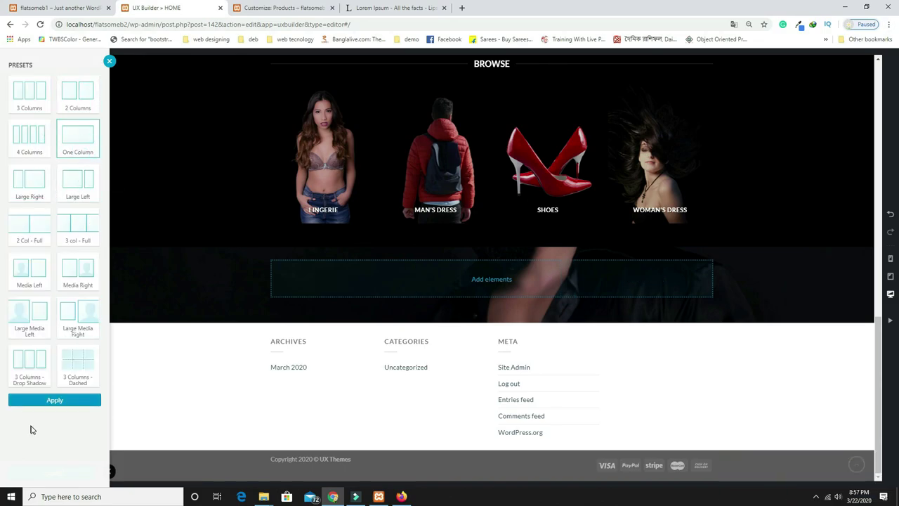
pyautogui.click(58, 401)
pyautogui.click(438, 307)
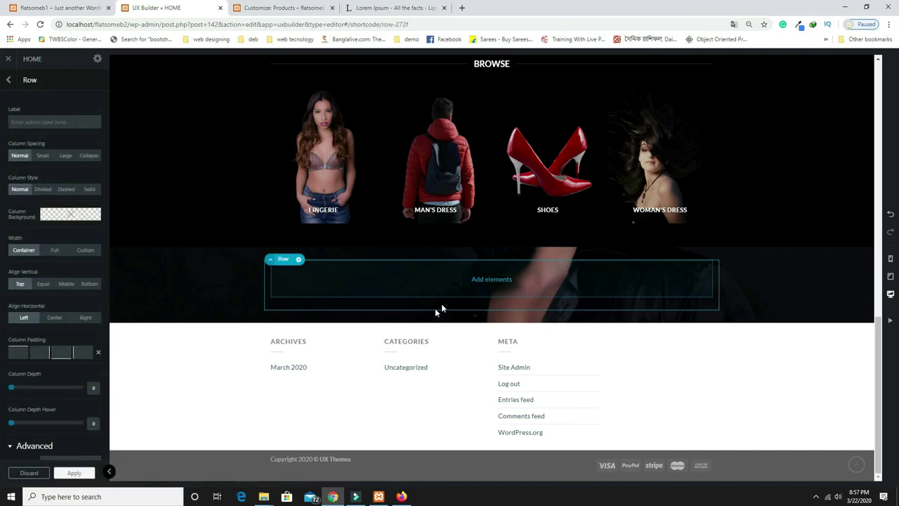
# Insert a Text element with the Headline Uppercase preset into the row
pyautogui.click(492, 280)
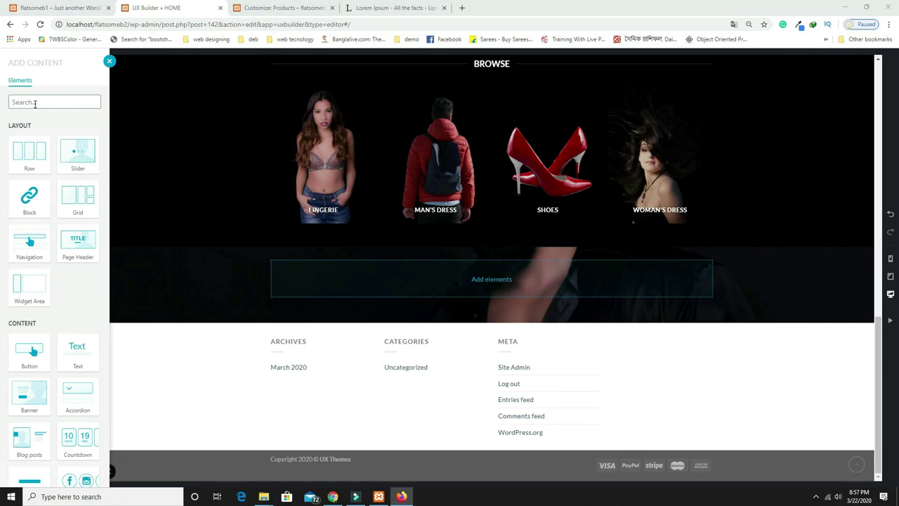
pyautogui.click(35, 103)
pyautogui.write('TE')
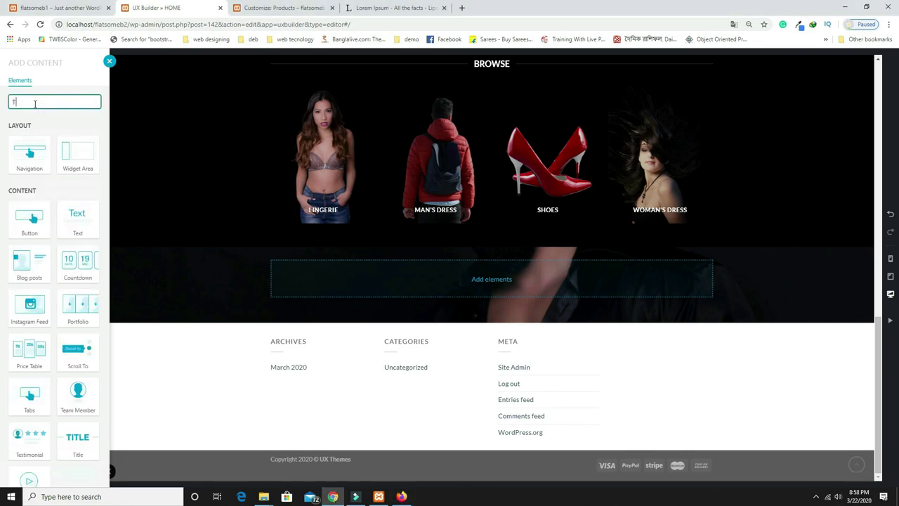
pyautogui.click(25, 163)
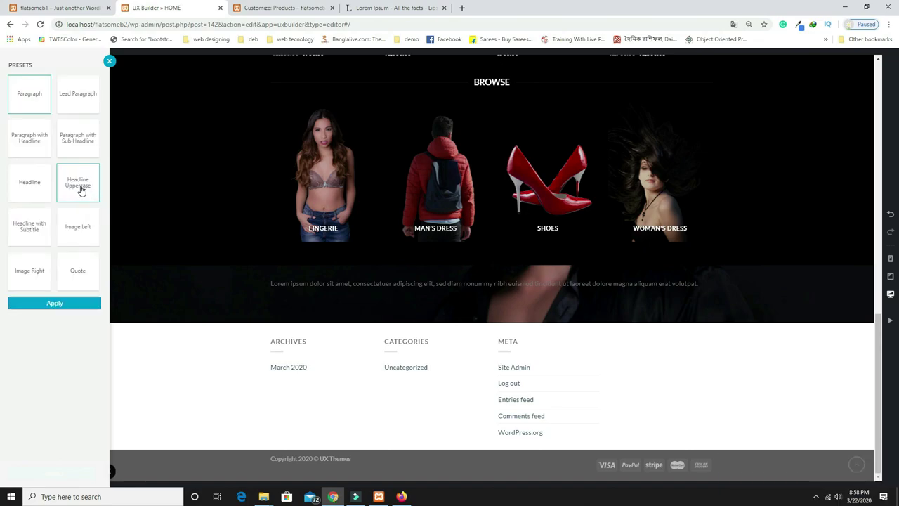
pyautogui.click(86, 196)
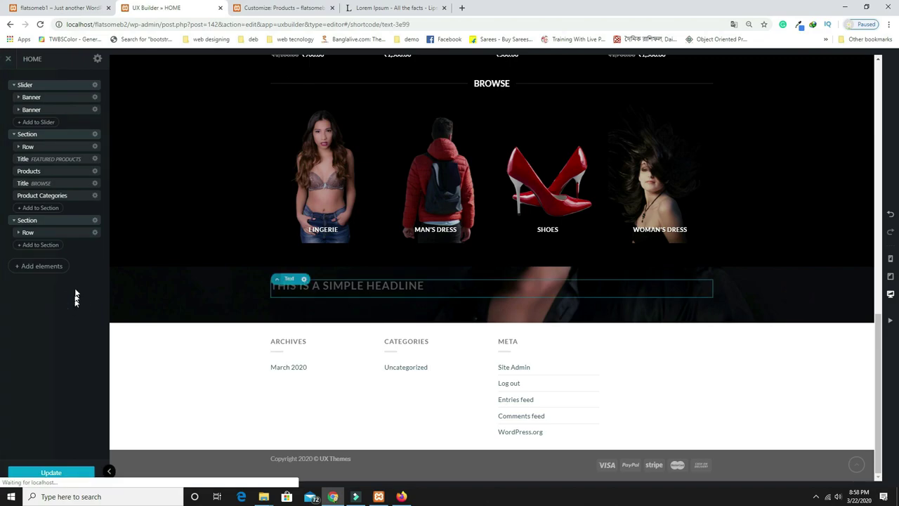
# Replace the placeholder headline with 'SUMMER SALE STARTING IN' copied from the live site
pyautogui.click(62, 10)
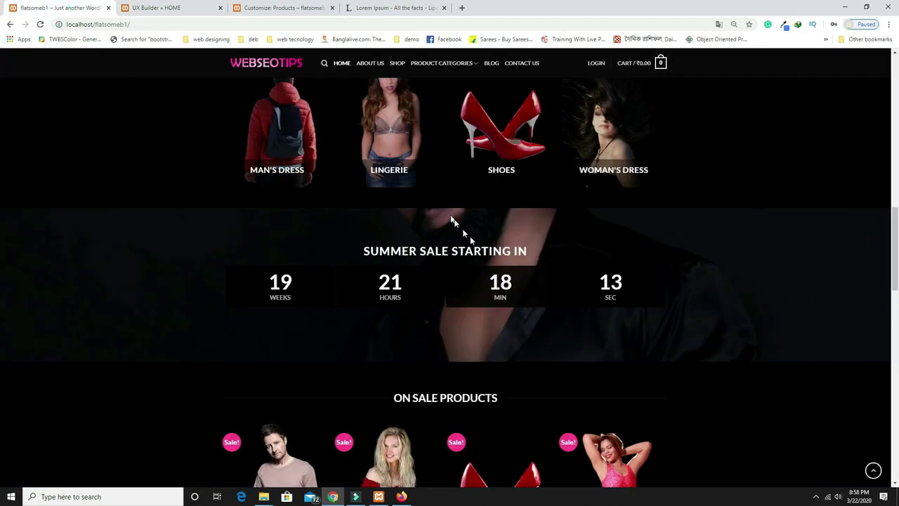
pyautogui.moveTo(539, 254); pyautogui.dragTo(361, 257)
pyautogui.hotkey('ctrl', 'c')
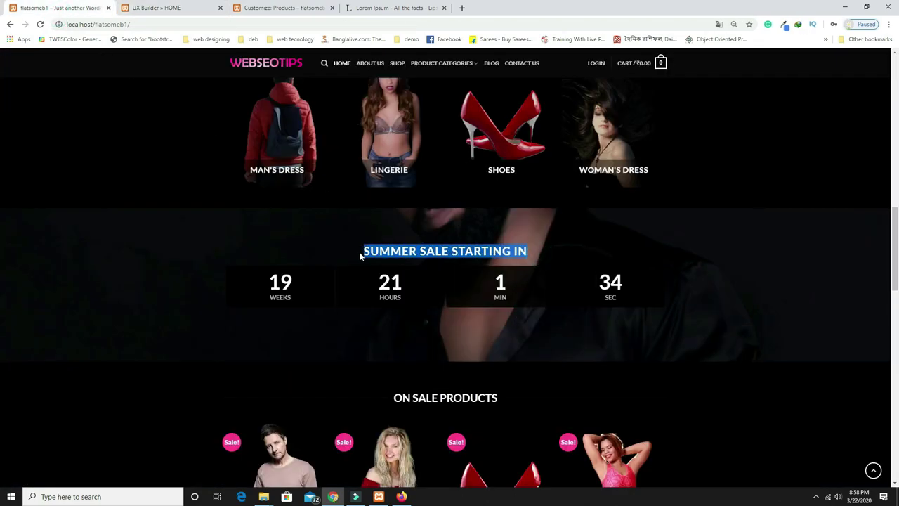
pyautogui.click(144, 9)
pyautogui.click(36, 114)
pyautogui.tripleClick(176, 134)
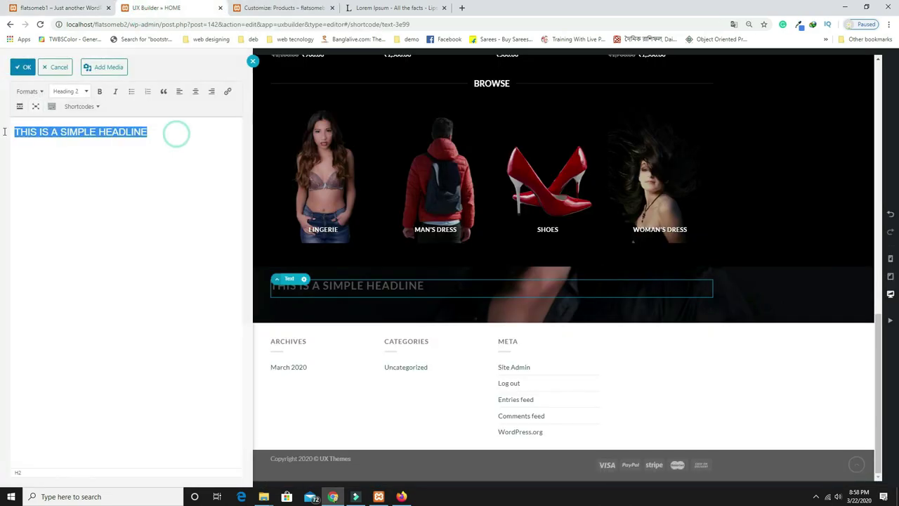
pyautogui.hotkey('ctrl', 'v')
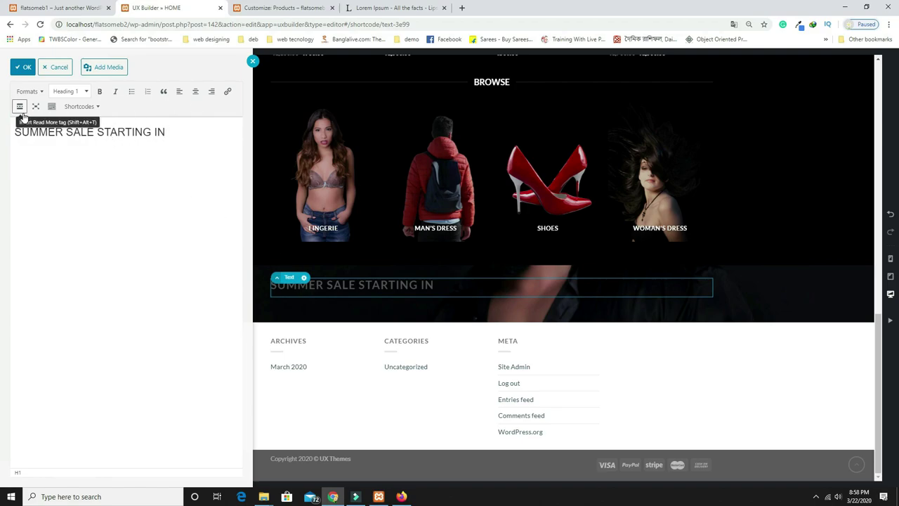
# Colour the heading text near-white #fafafa with the custom colour picker
pyautogui.click(52, 108)
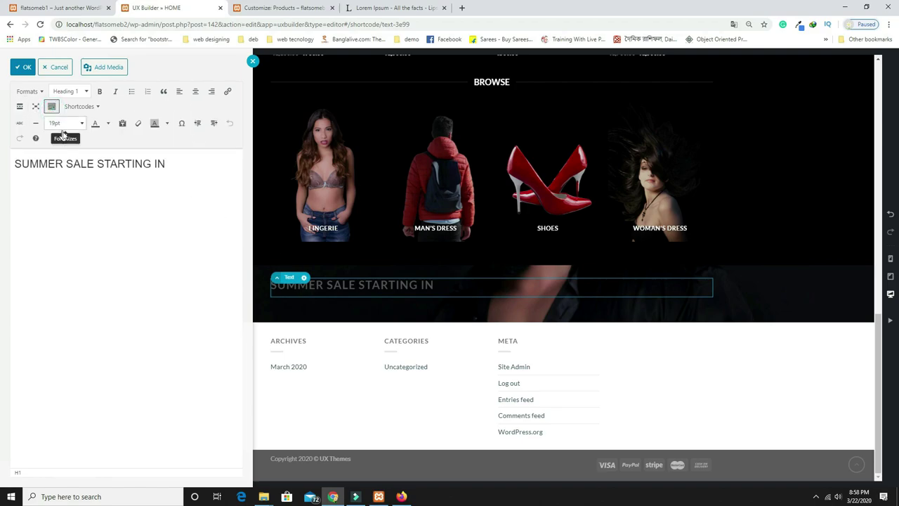
pyautogui.click(109, 123)
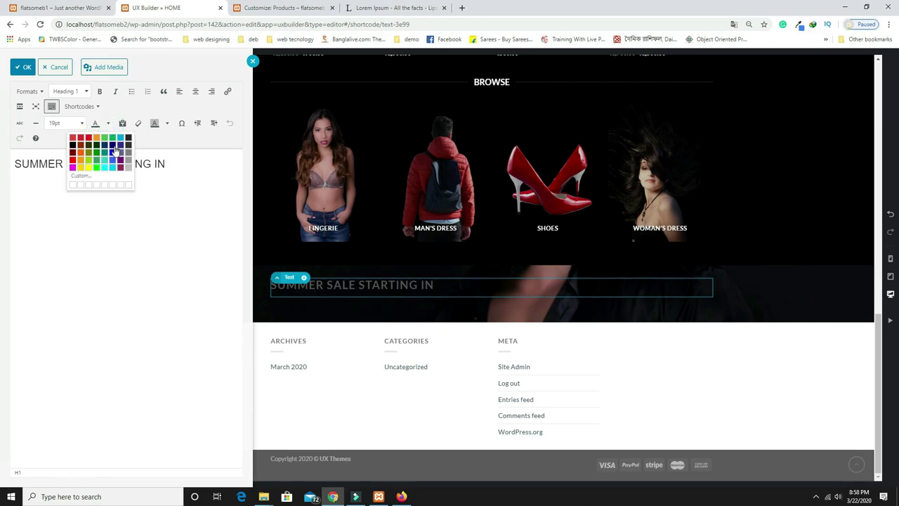
pyautogui.click(74, 185)
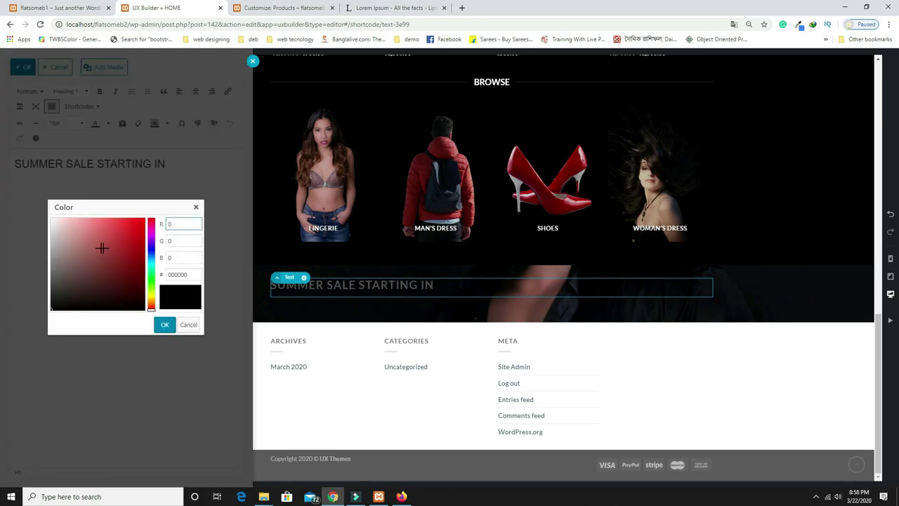
pyautogui.moveTo(102, 240); pyautogui.dragTo(38, 210)
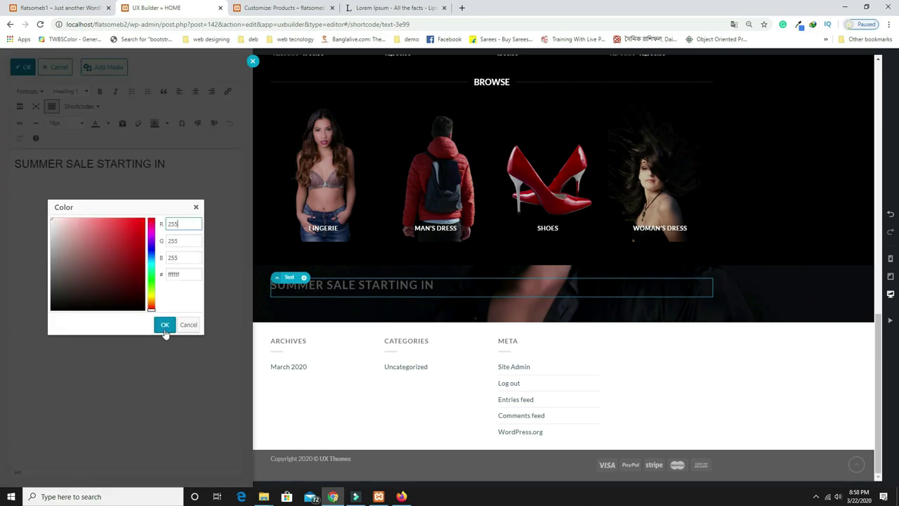
pyautogui.click(164, 325)
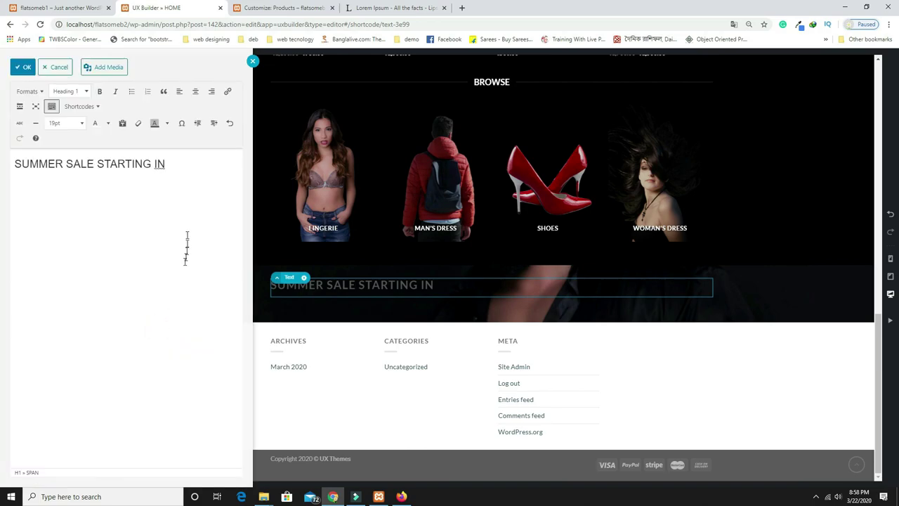
pyautogui.moveTo(180, 168); pyautogui.dragTo(31, 144)
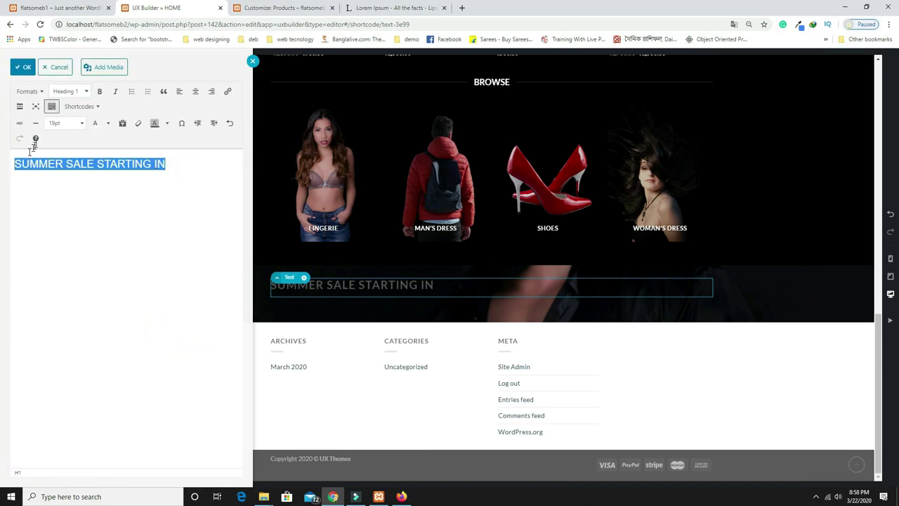
pyautogui.click(110, 124)
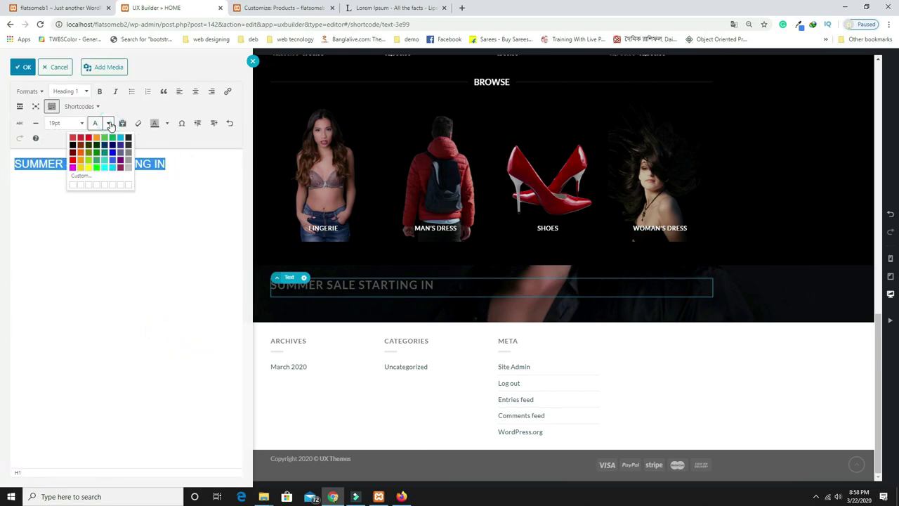
pyautogui.click(91, 177)
pyautogui.click(51, 220)
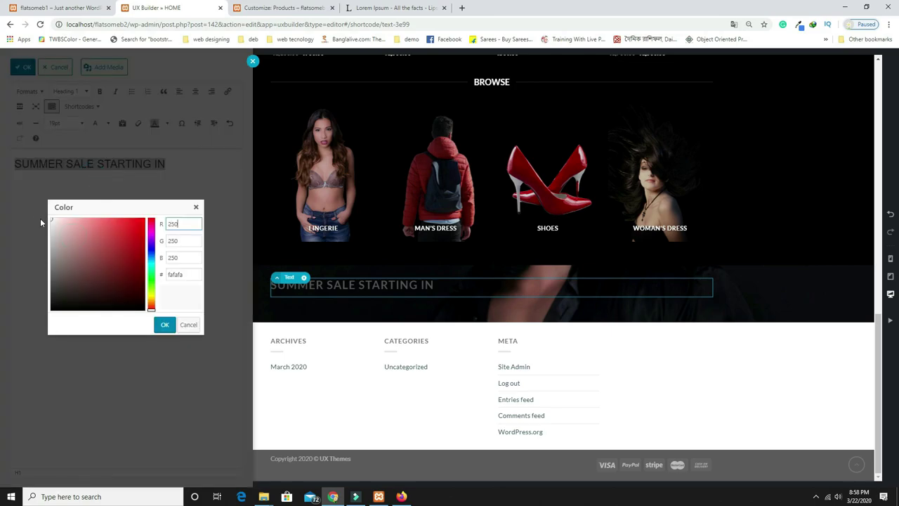
pyautogui.click(164, 326)
pyautogui.click(196, 283)
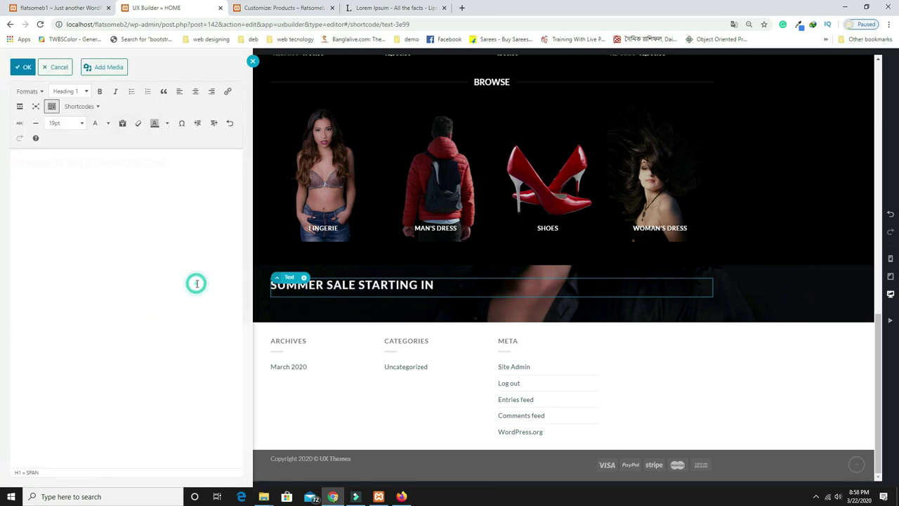
# Centre the heading and save the text editor changes
pyautogui.click(209, 188)
pyautogui.click(30, 163)
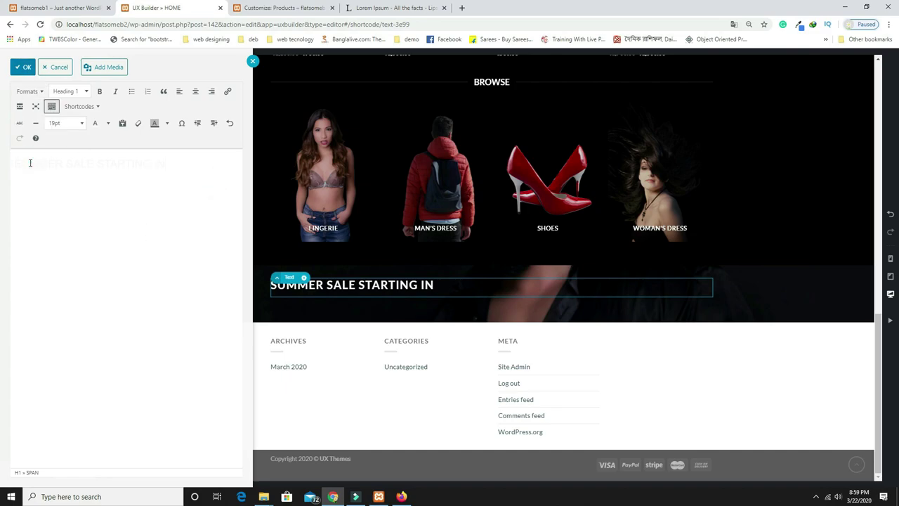
pyautogui.tripleClick(30, 163)
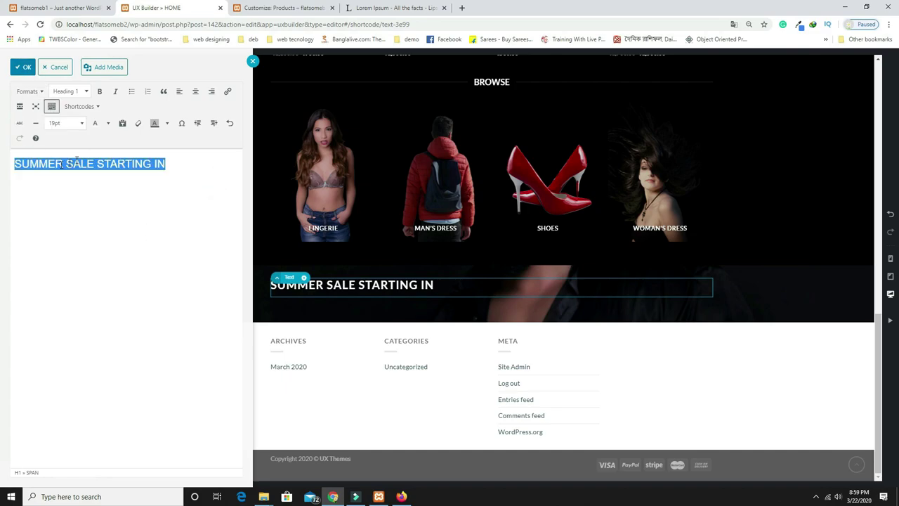
pyautogui.click(195, 92)
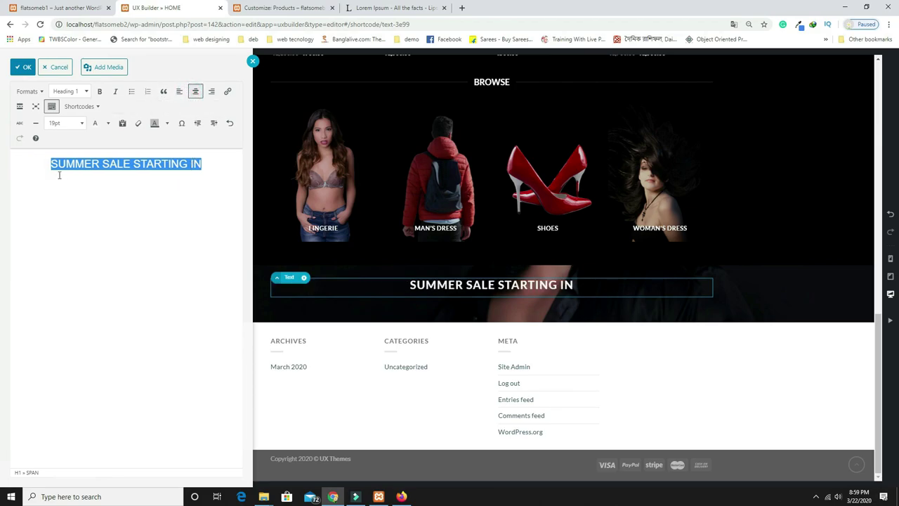
pyautogui.click(27, 68)
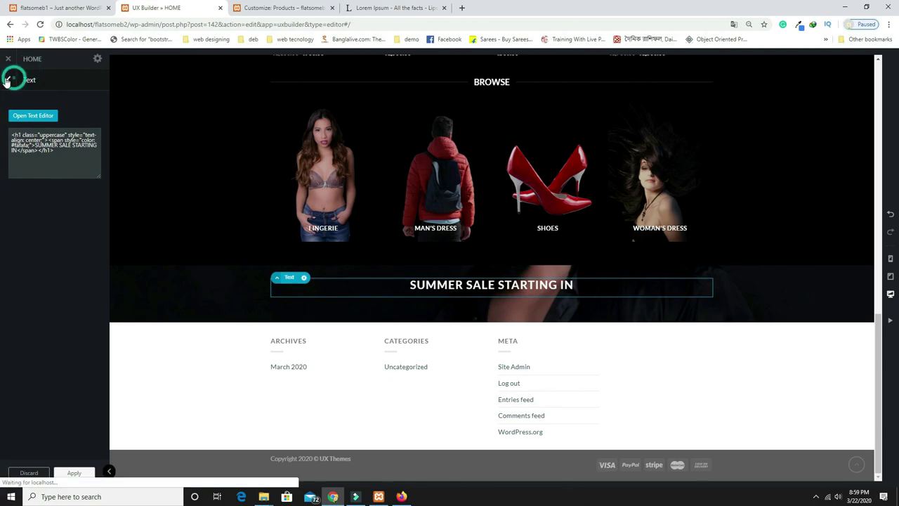
pyautogui.click(8, 81)
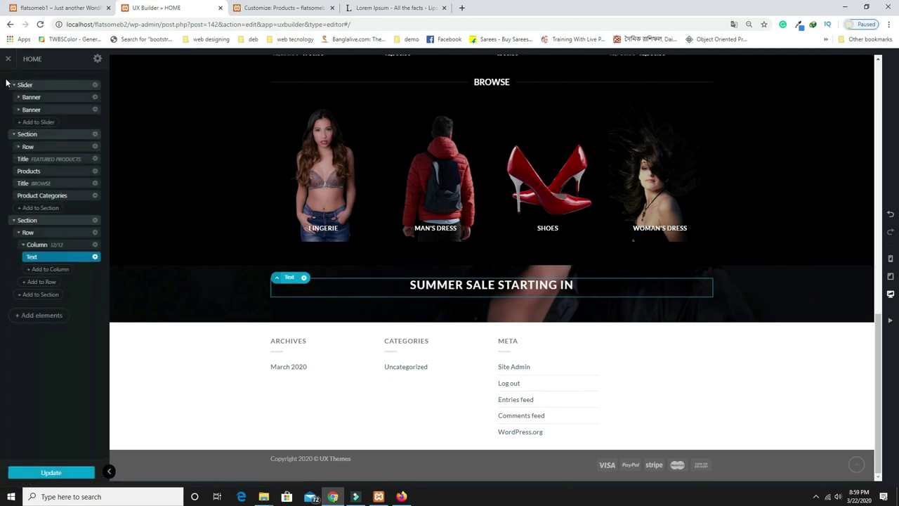
# Add a Countdown element under the SUMMER SALE STARTING IN heading
pyautogui.click(49, 270)
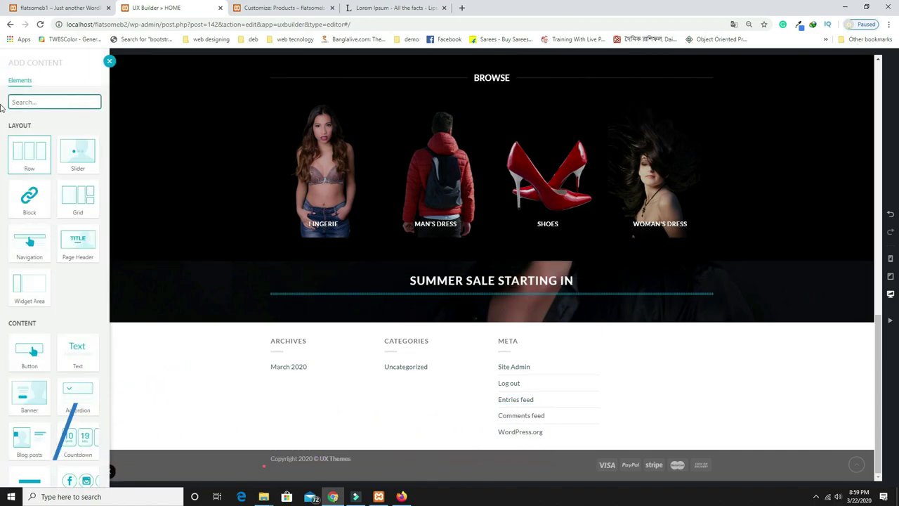
pyautogui.write('COU')
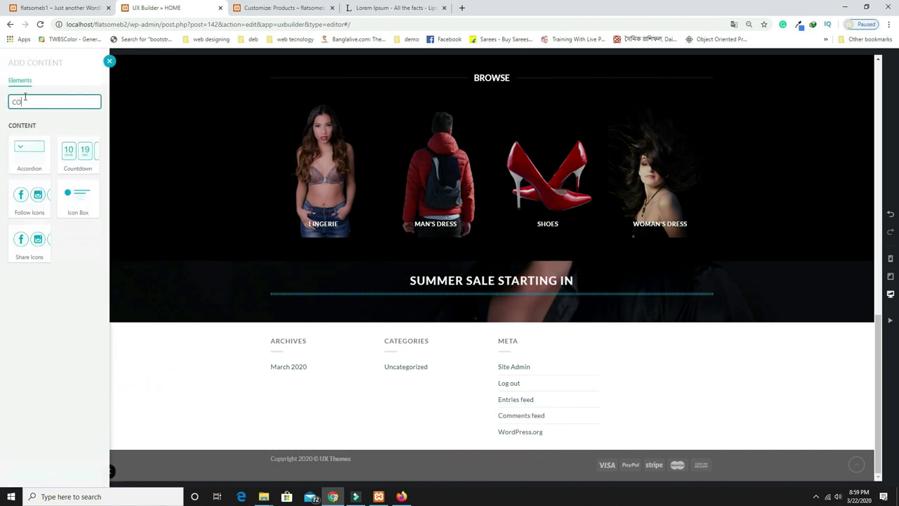
pyautogui.click(40, 156)
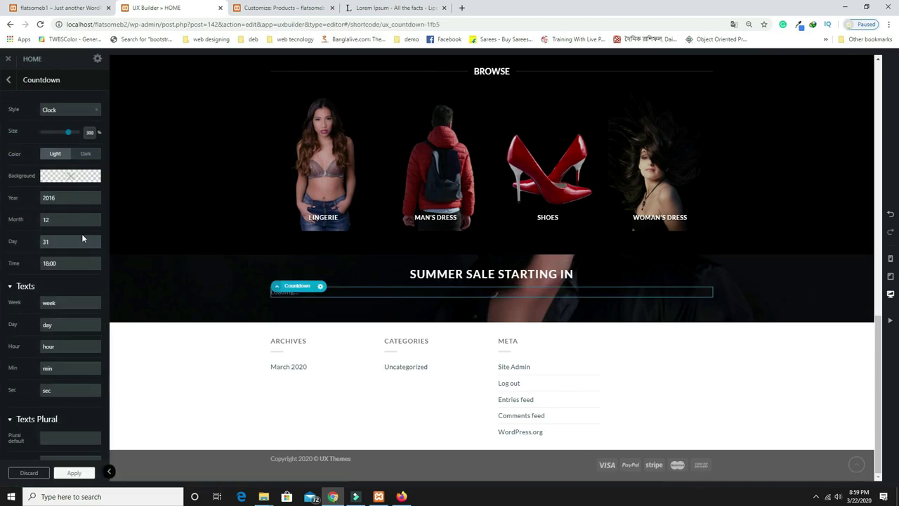
# Set the countdown target to year 2020, month 8 and apply
pyautogui.click(64, 199)
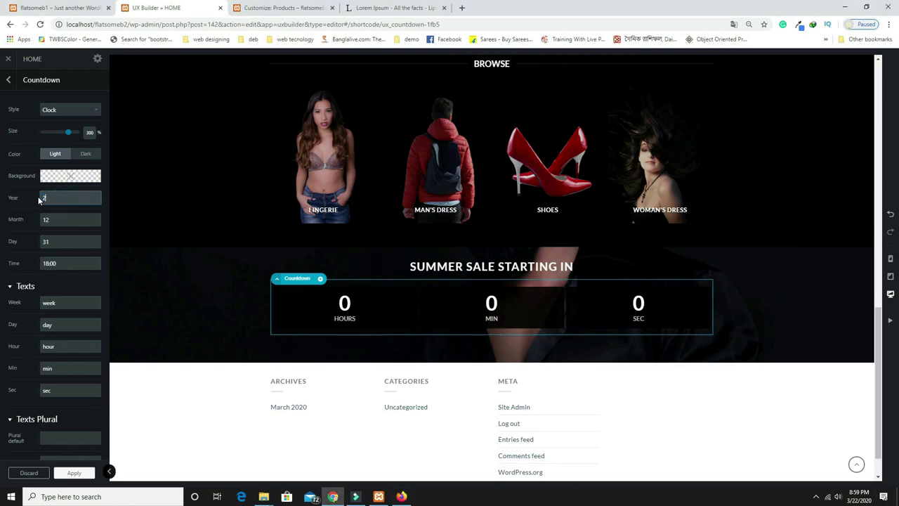
pyautogui.write('2020')
pyautogui.click(49, 219)
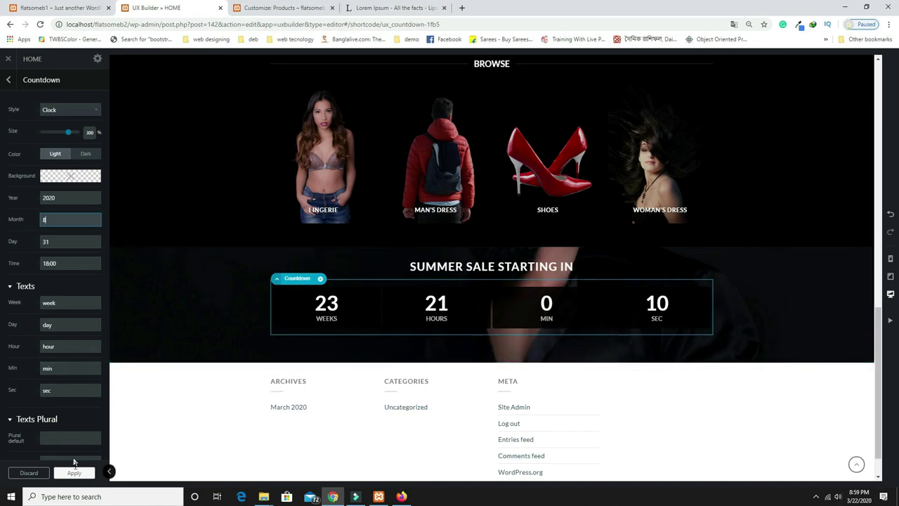
pyautogui.click(78, 478)
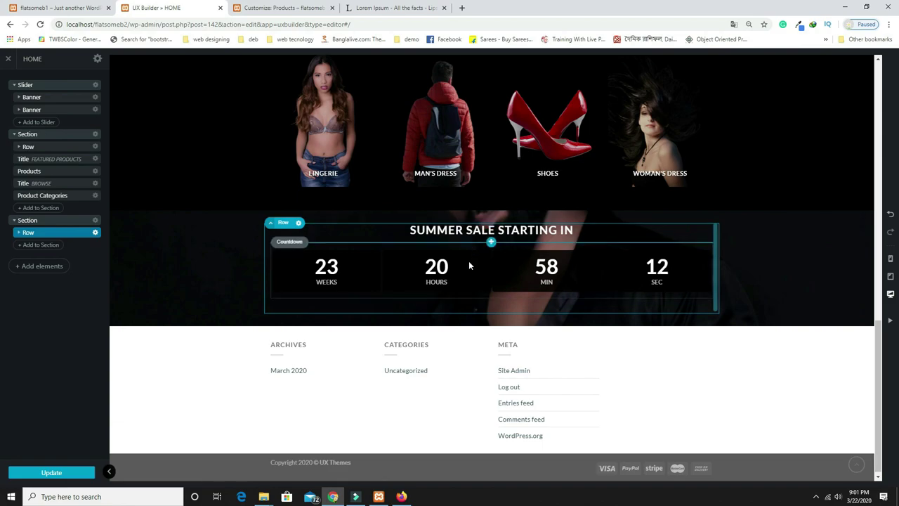
pyautogui.scroll(3, 469, 261)
pyautogui.scroll(-3, 468, 261)
pyautogui.scroll(2, 468, 260)
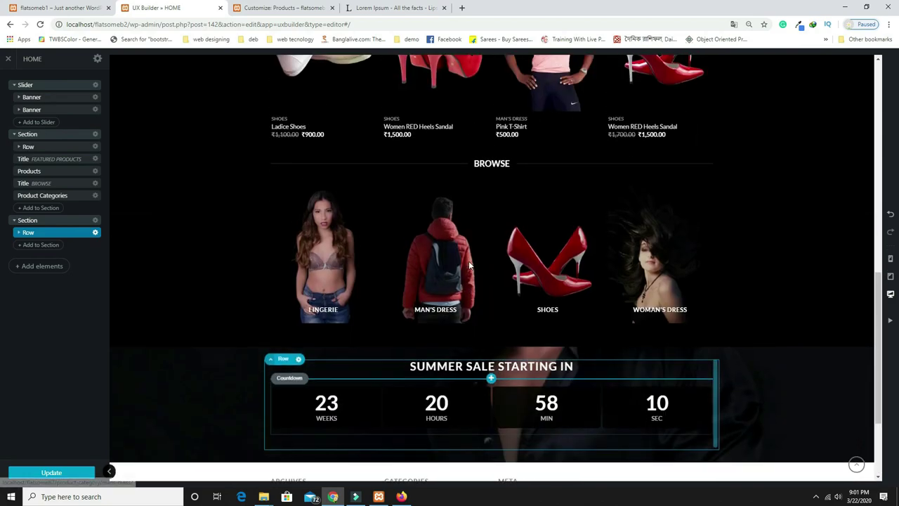
pyautogui.scroll(-1, 469, 263)
pyautogui.click(29, 232)
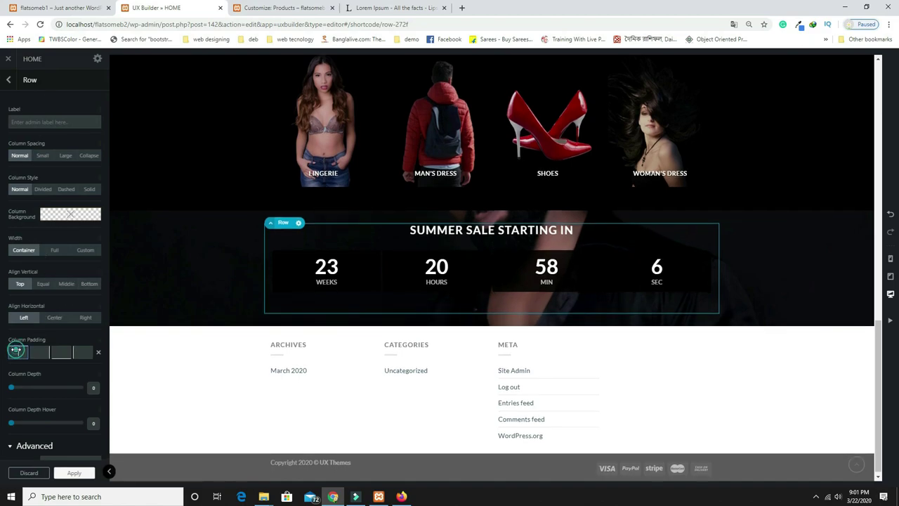
pyautogui.moveTo(18, 352); pyautogui.dragTo(84, 354)
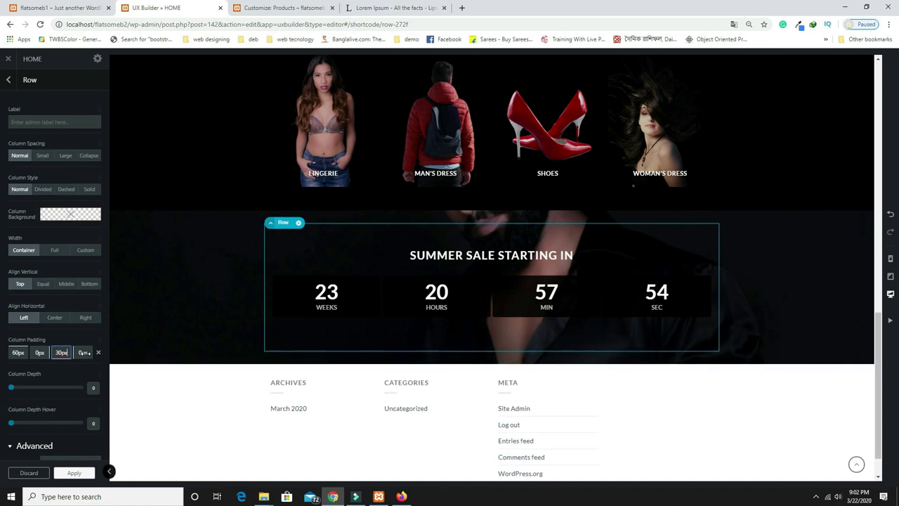
pyautogui.click(87, 472)
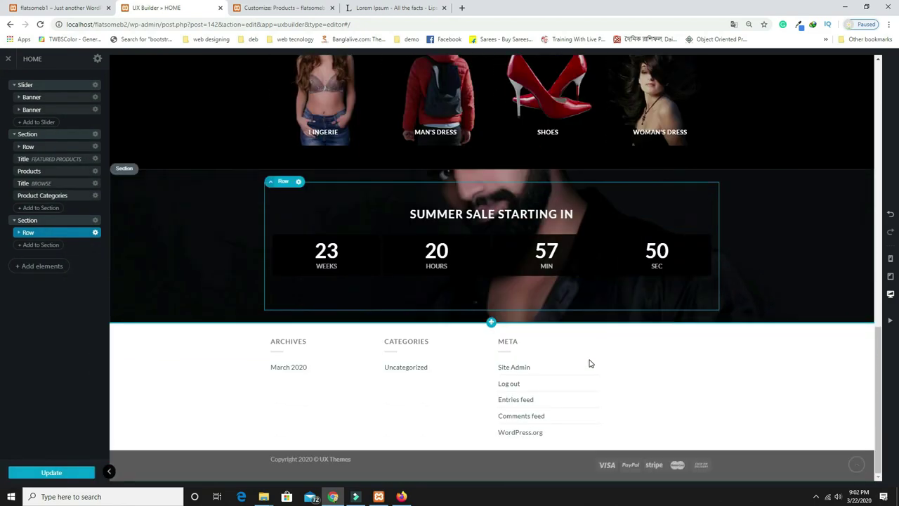
pyautogui.scroll(-1, 588, 364)
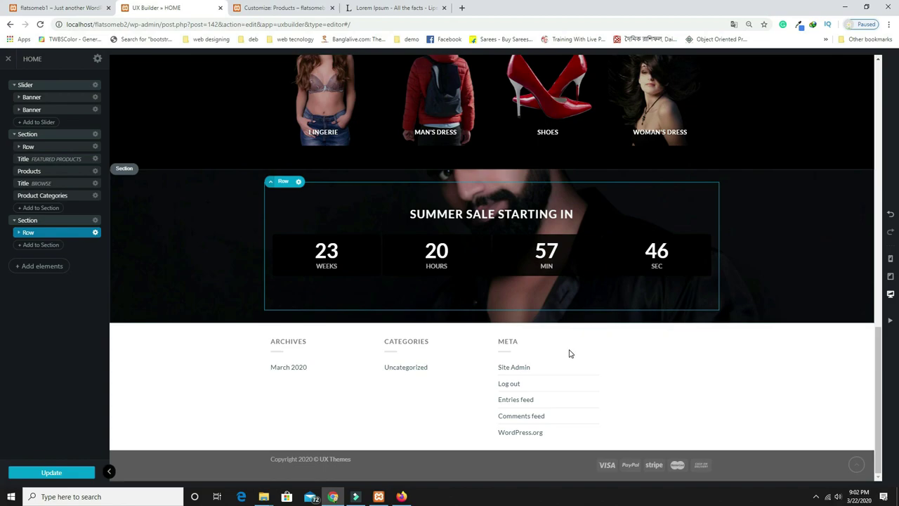
pyautogui.click(74, 8)
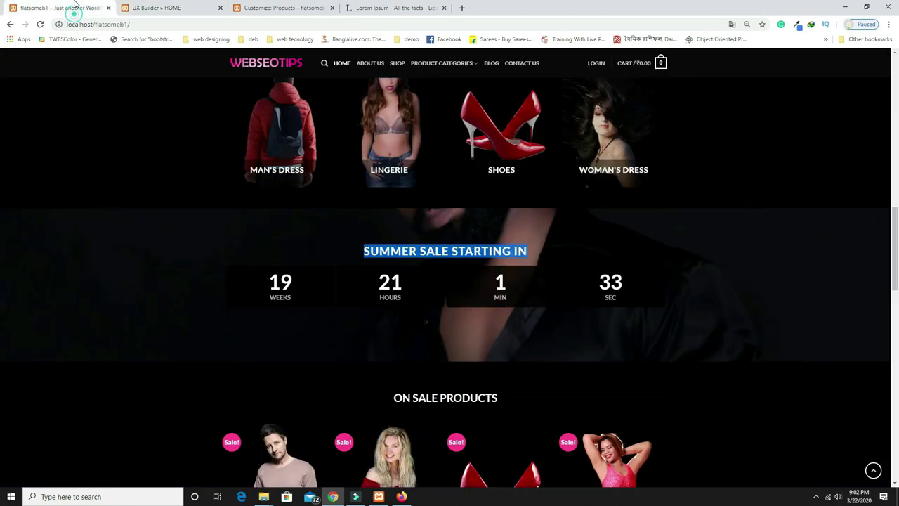
pyautogui.scroll(-3, 397, 295)
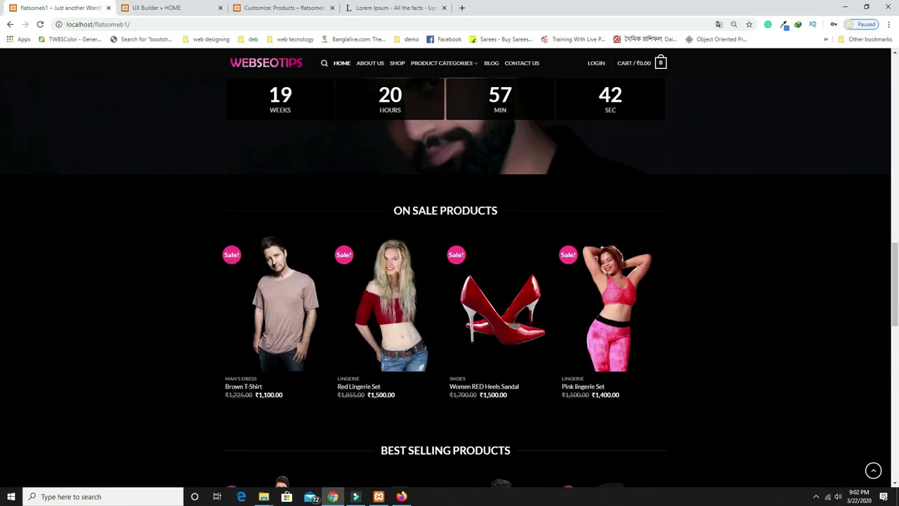
pyautogui.moveTo(516, 211); pyautogui.dragTo(392, 211)
pyautogui.hotkey('ctrl', 'c')
pyautogui.click(154, 8)
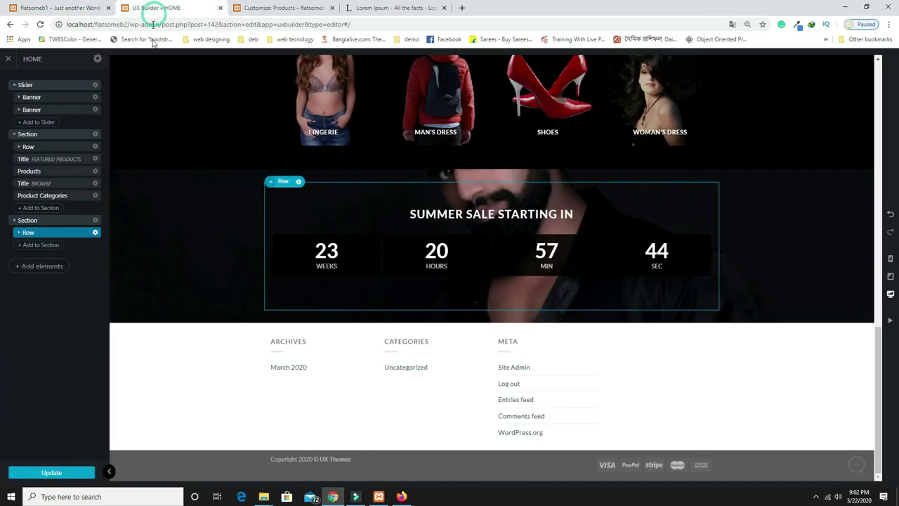
# Add a new Section below the countdown using the Default preset
pyautogui.click(39, 269)
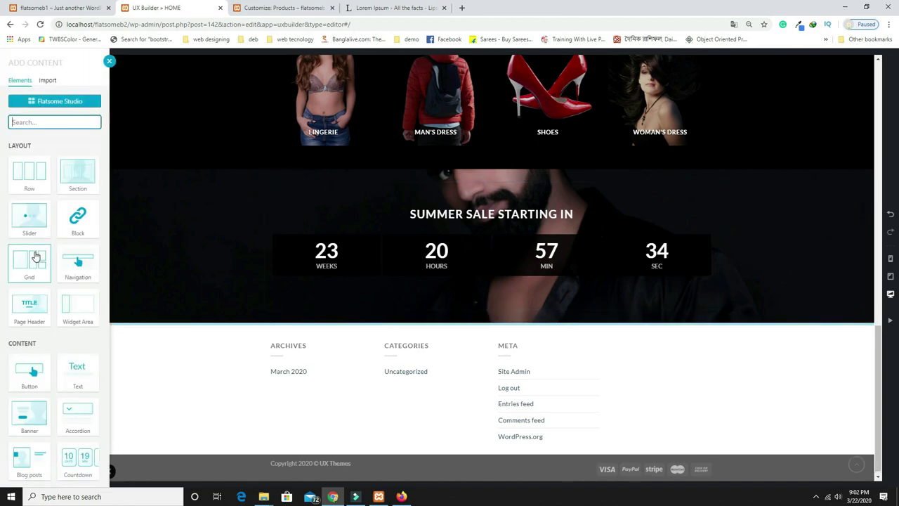
pyautogui.write('SE')
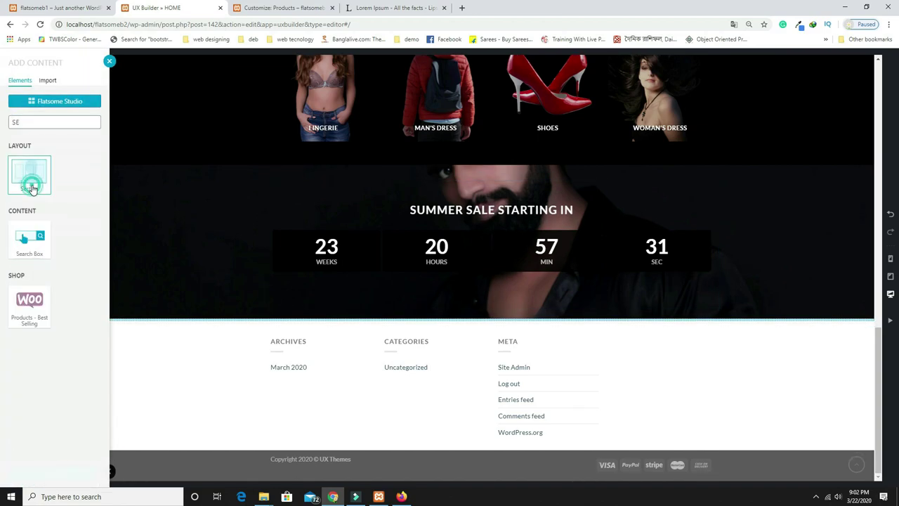
pyautogui.click(29, 175)
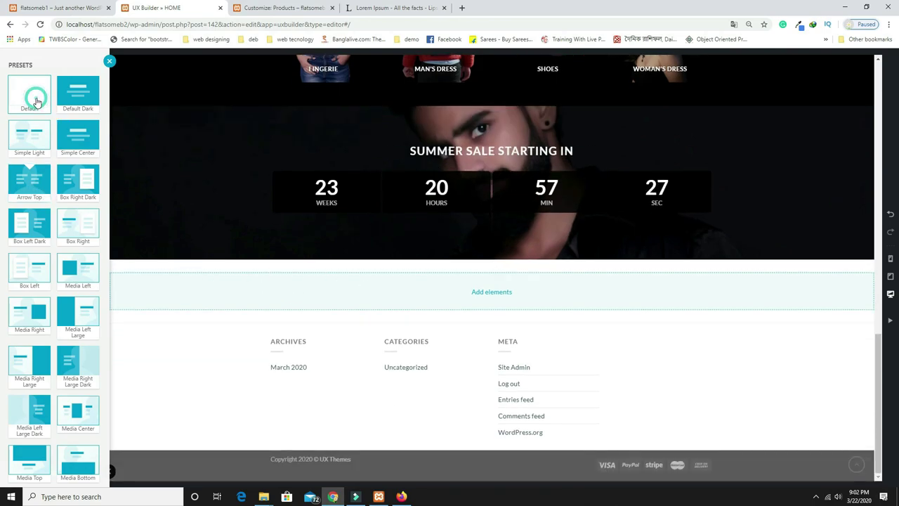
pyautogui.scroll(-1, 77, 464)
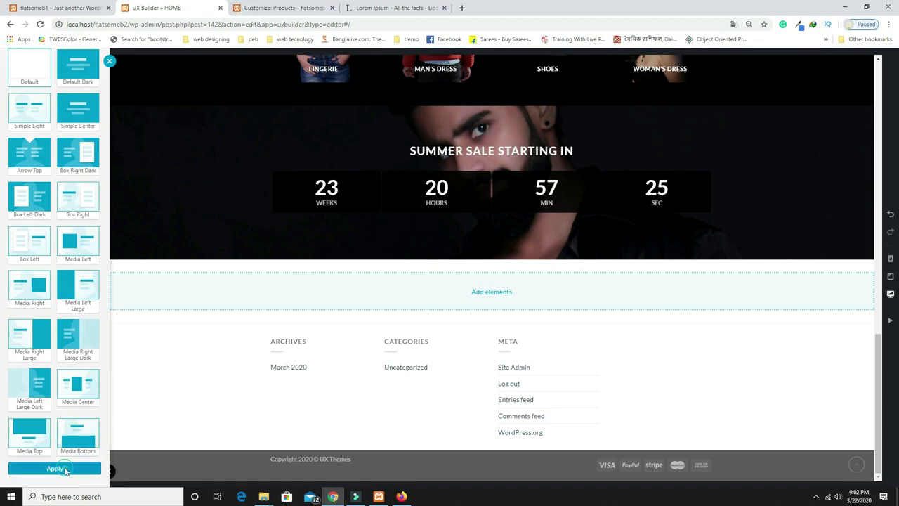
pyautogui.click(61, 468)
# Give the new section a black background colour
pyautogui.click(55, 261)
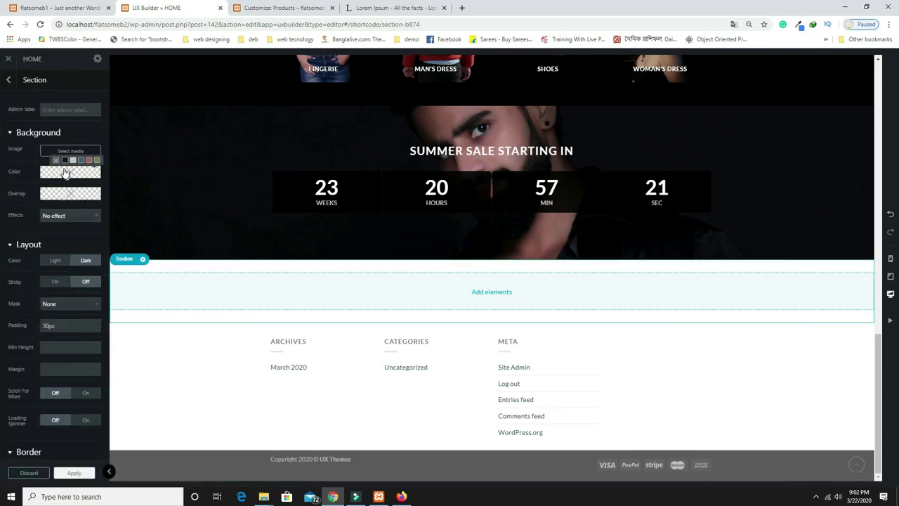
pyautogui.click(64, 162)
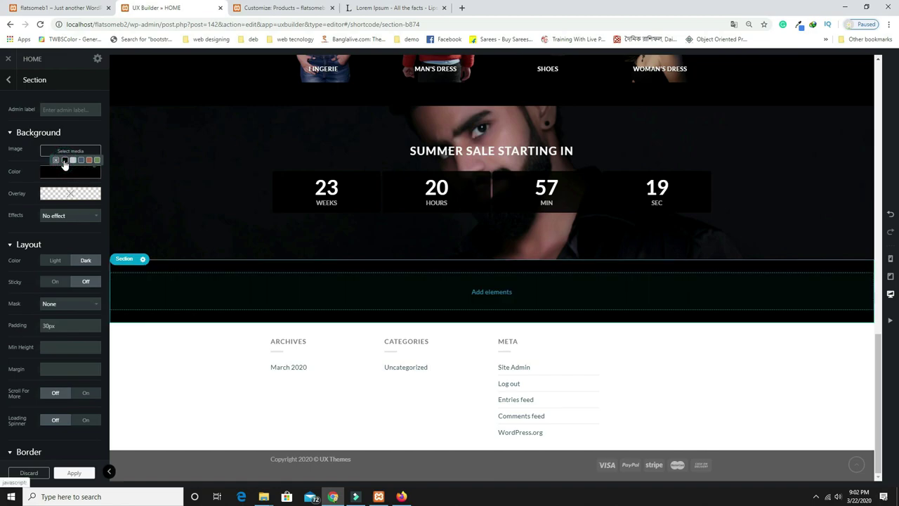
pyautogui.click(491, 292)
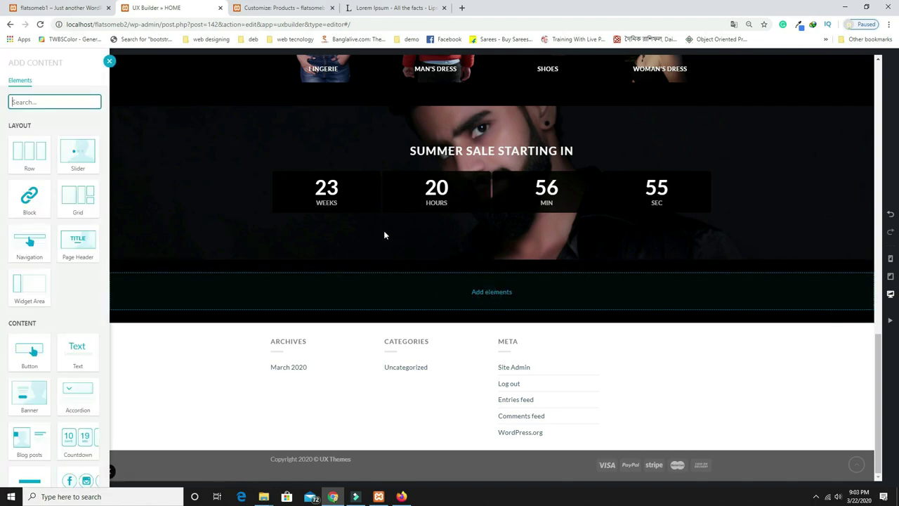
pyautogui.write('Ti')
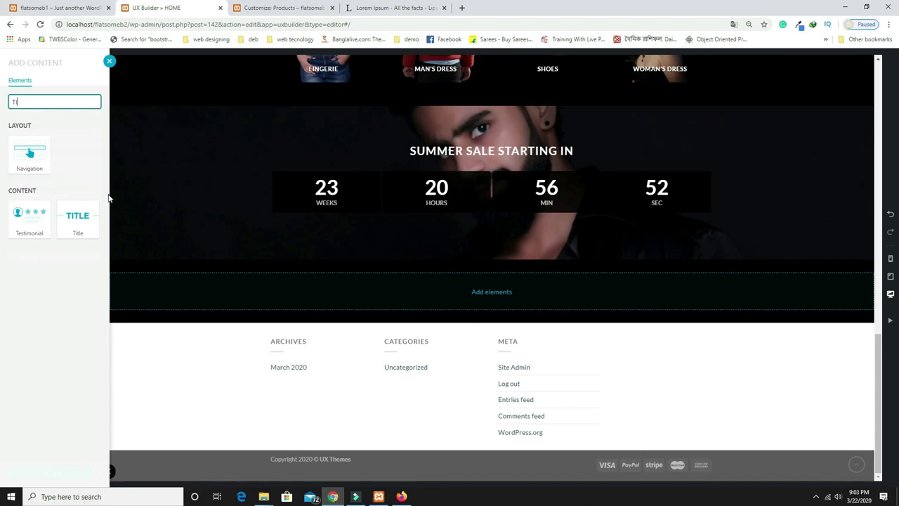
# Add a centred white Title reading 'ON SALE PRODUCTS' to the black section
pyautogui.click(78, 221)
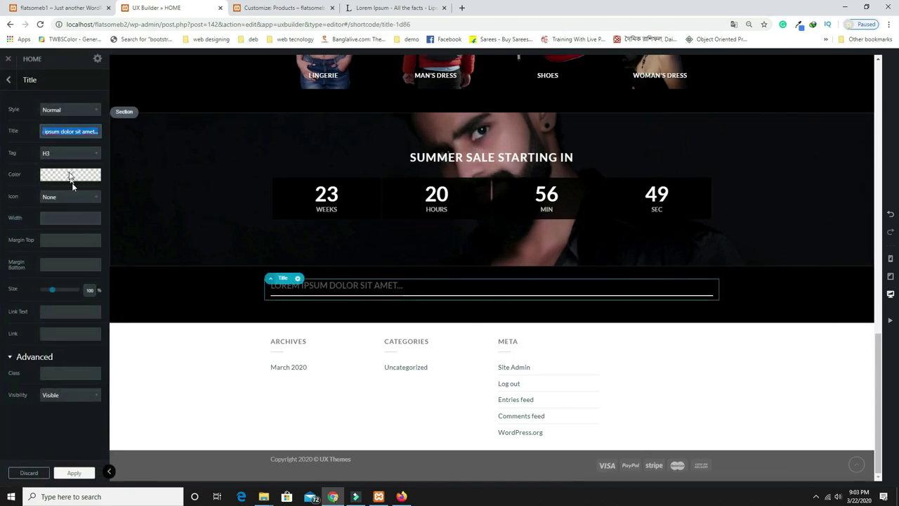
pyautogui.hotkey('ctrl', 'v')
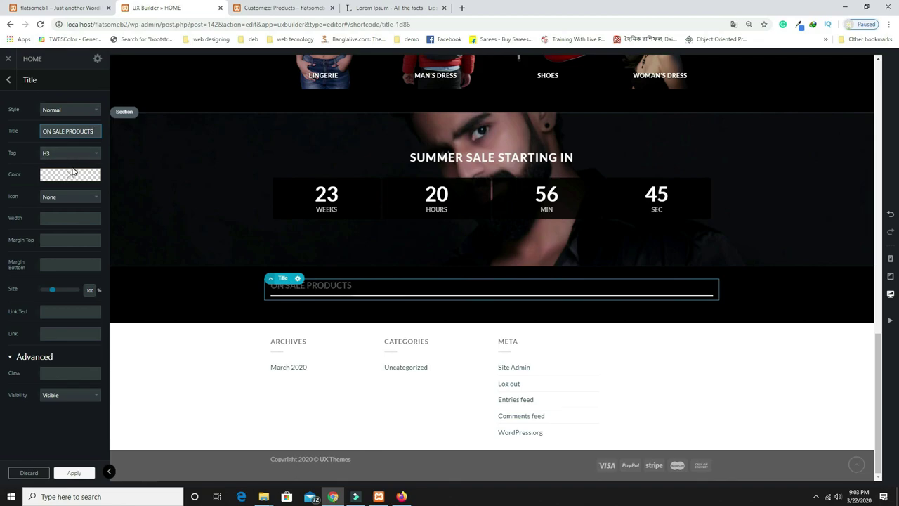
pyautogui.click(70, 109)
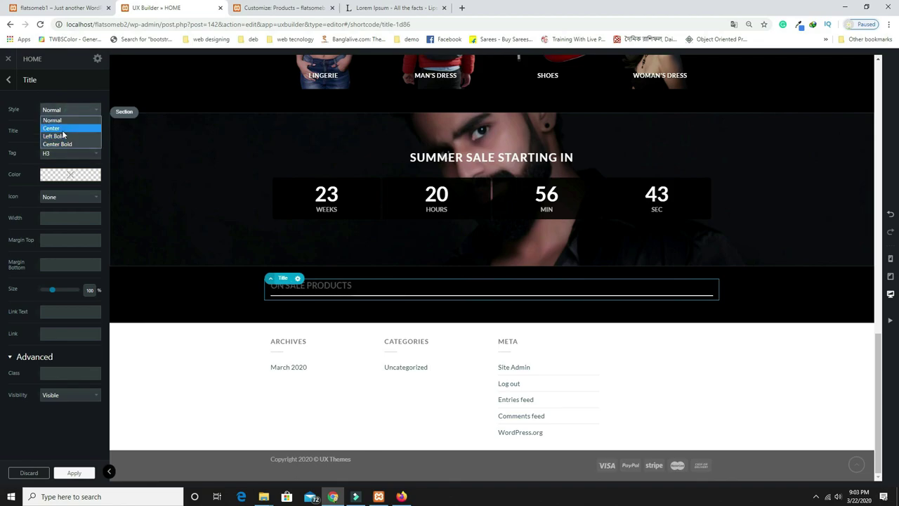
pyautogui.click(59, 119)
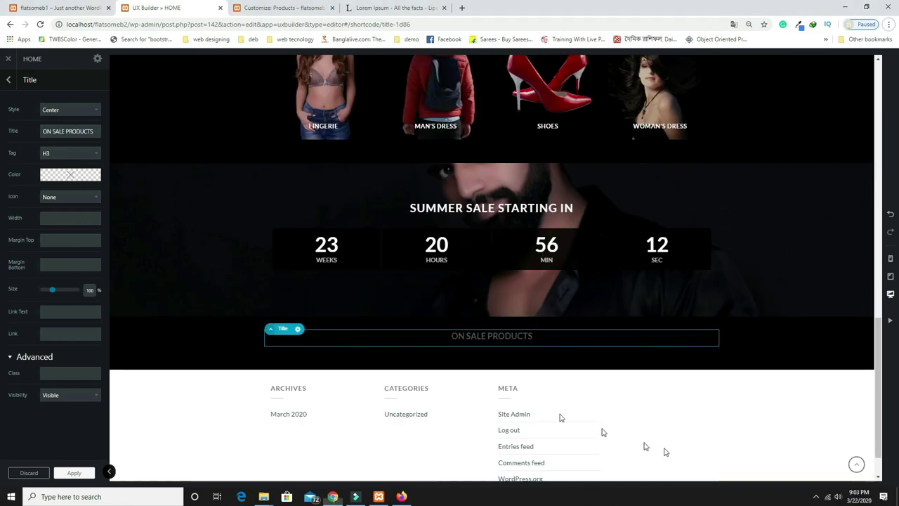
pyautogui.click(51, 179)
pyautogui.moveTo(69, 222); pyautogui.dragTo(37, 178)
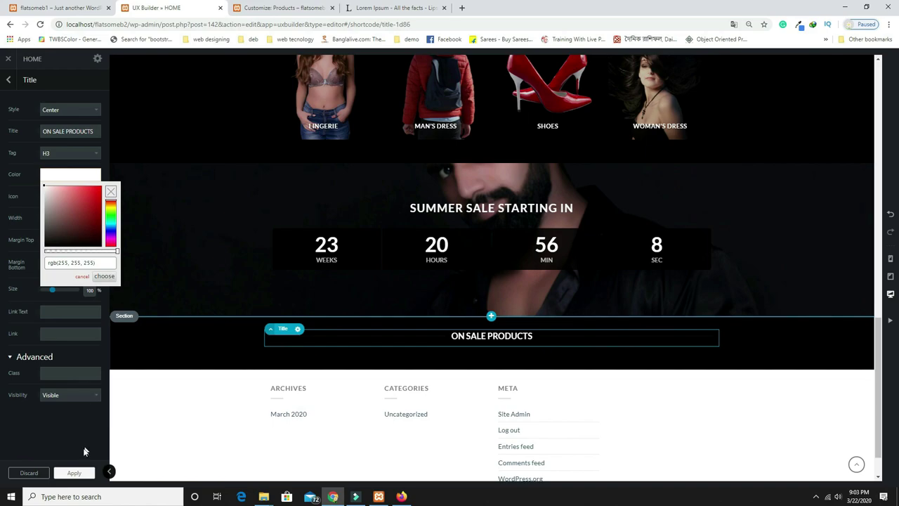
pyautogui.click(74, 473)
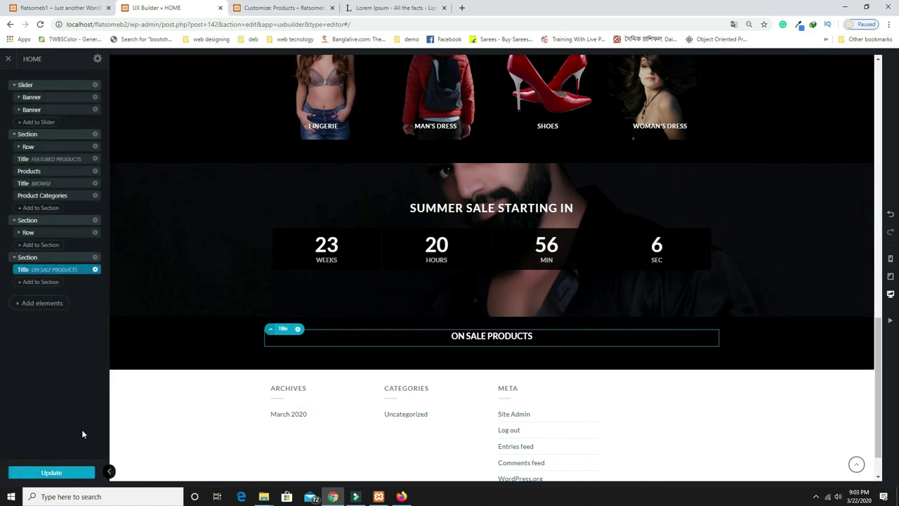
pyautogui.click(39, 283)
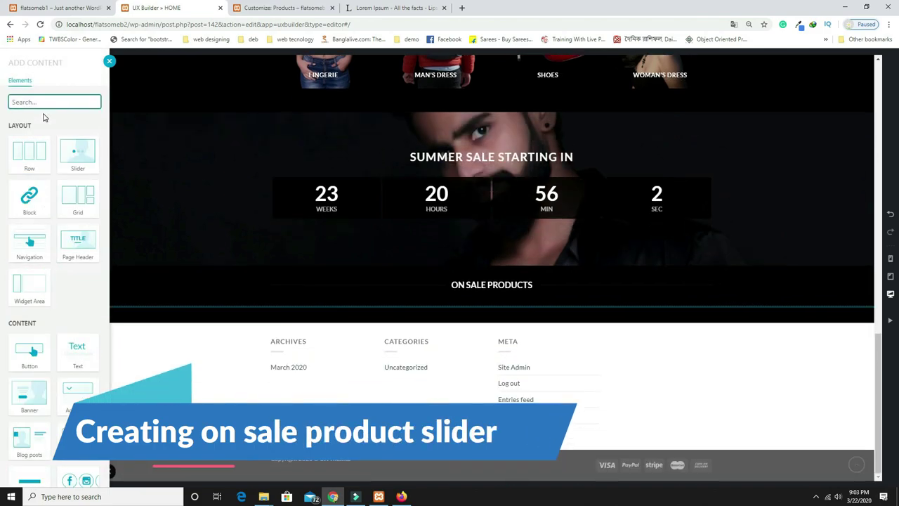
# Add a four-column On Sale Products slider below the ON SALE PRODUCTS title
pyautogui.write('PRO')
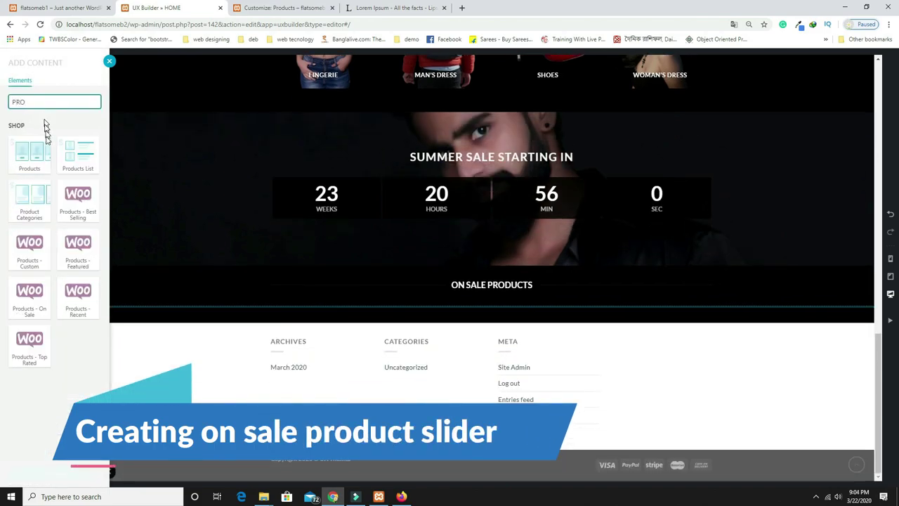
pyautogui.click(43, 169)
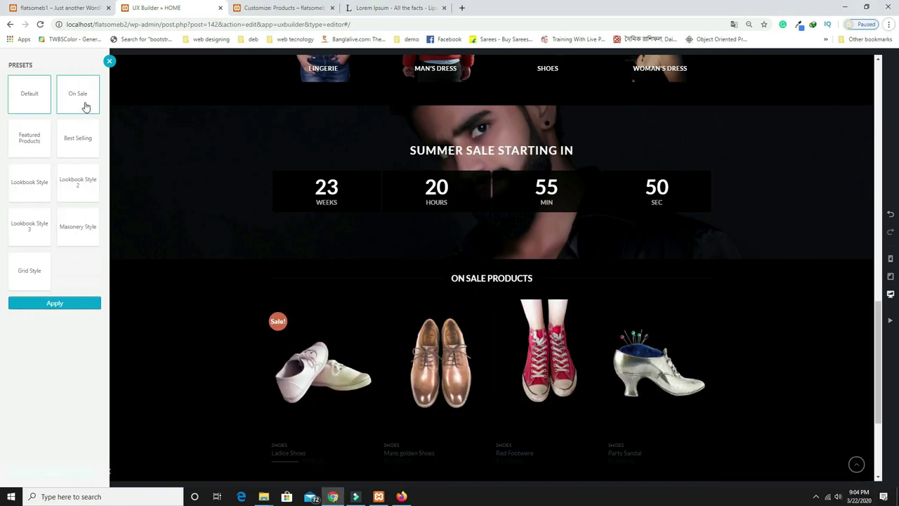
pyautogui.click(77, 102)
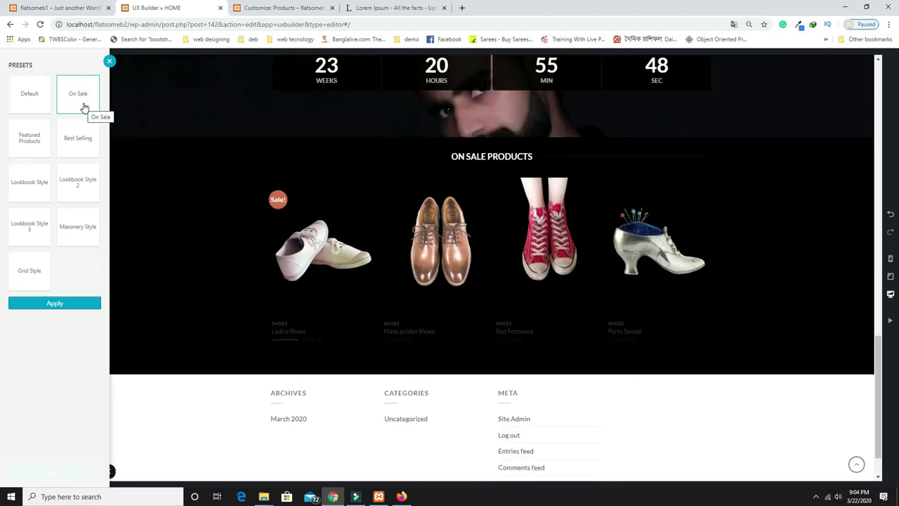
pyautogui.click(60, 306)
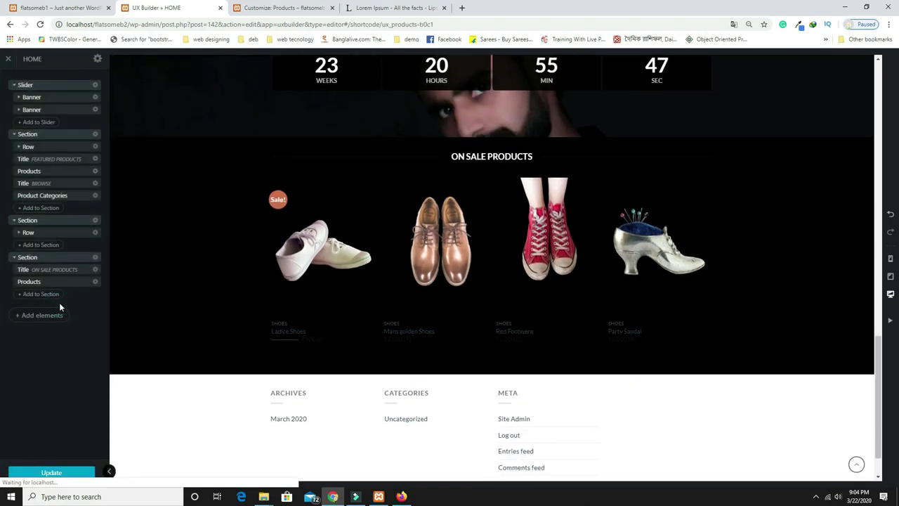
pyautogui.click(468, 240)
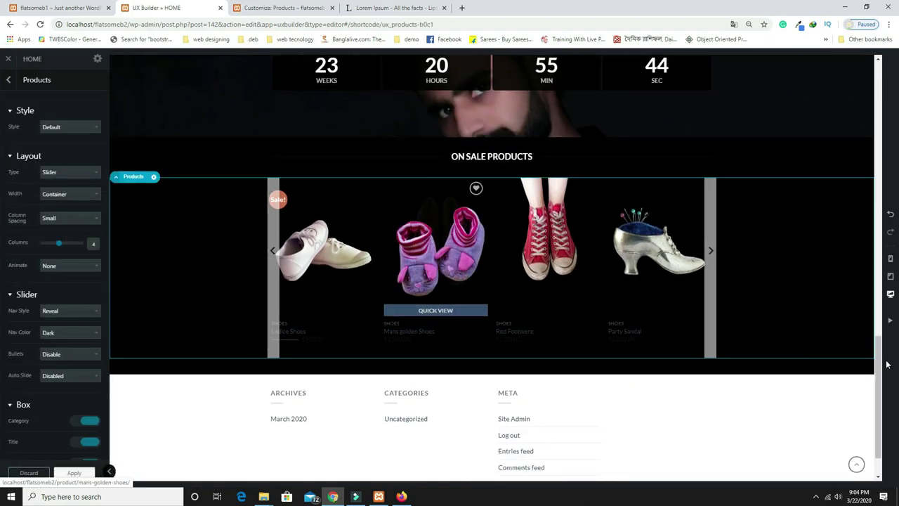
pyautogui.scroll(3, 865, 351)
pyautogui.scroll(-2, 817, 343)
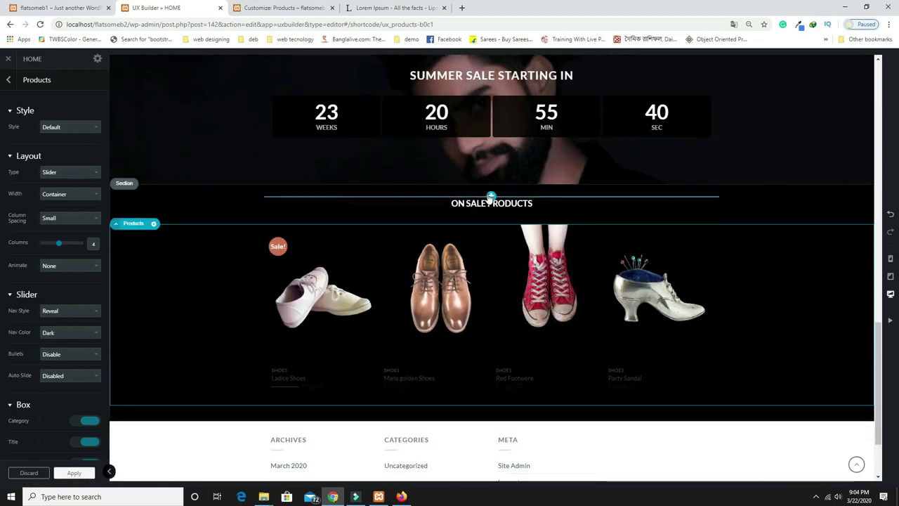
pyautogui.click(491, 197)
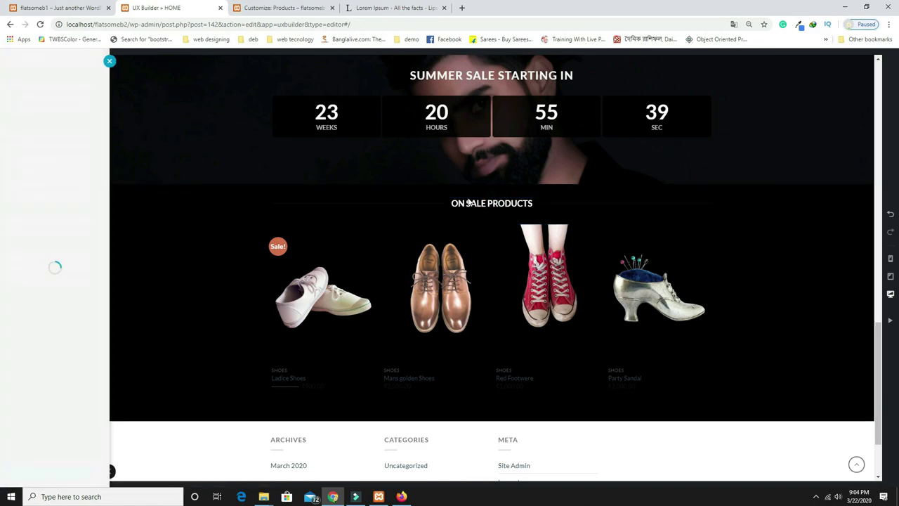
# Insert a Gap element above the ON SALE PRODUCTS title and set its height to 60px
pyautogui.write('GA')
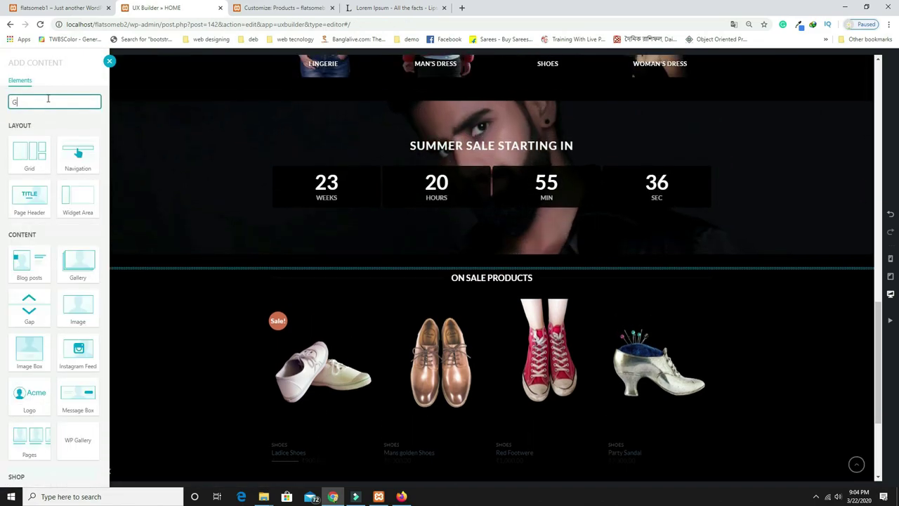
pyautogui.click(78, 216)
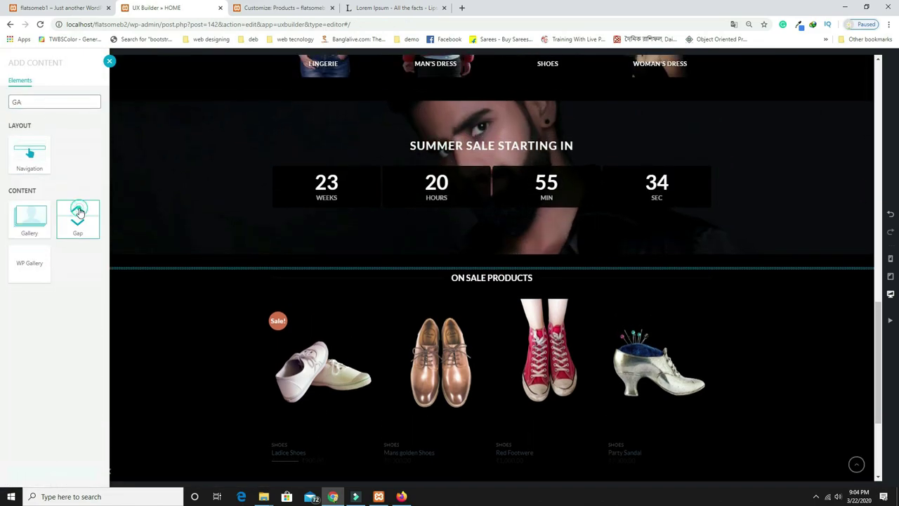
pyautogui.moveTo(56, 111); pyautogui.dragTo(71, 113)
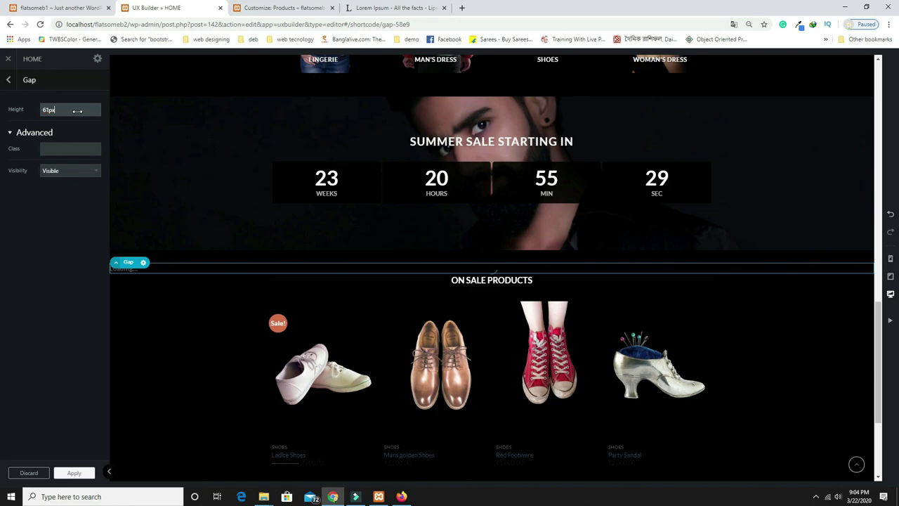
pyautogui.moveTo(75, 111); pyautogui.dragTo(78, 111)
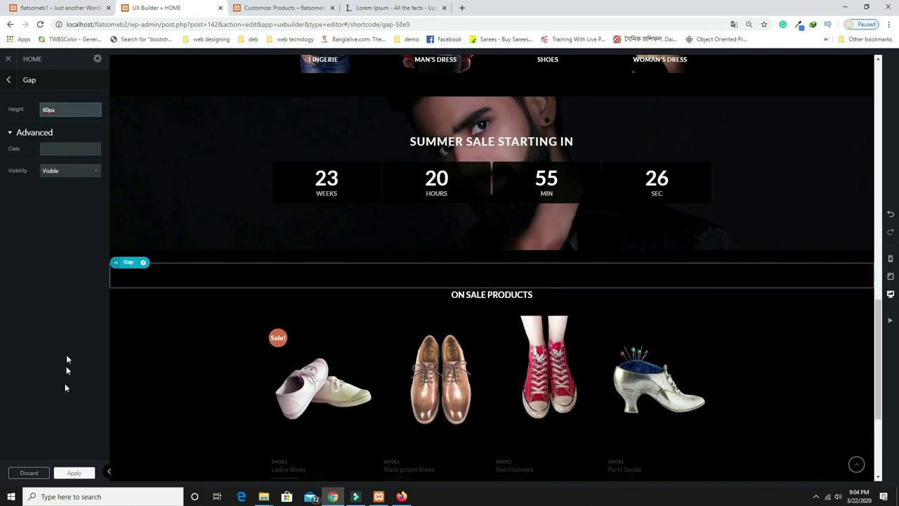
pyautogui.click(74, 473)
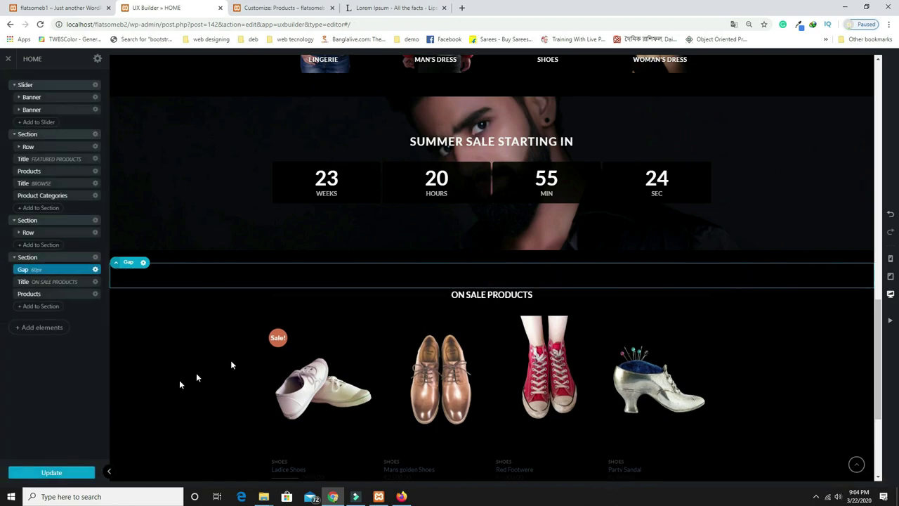
pyautogui.scroll(-2, 595, 342)
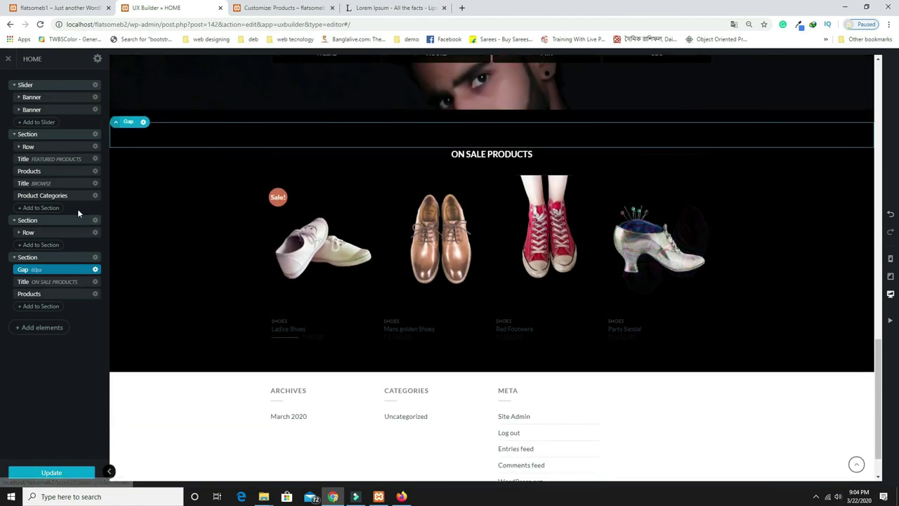
pyautogui.scroll(2, 746, 393)
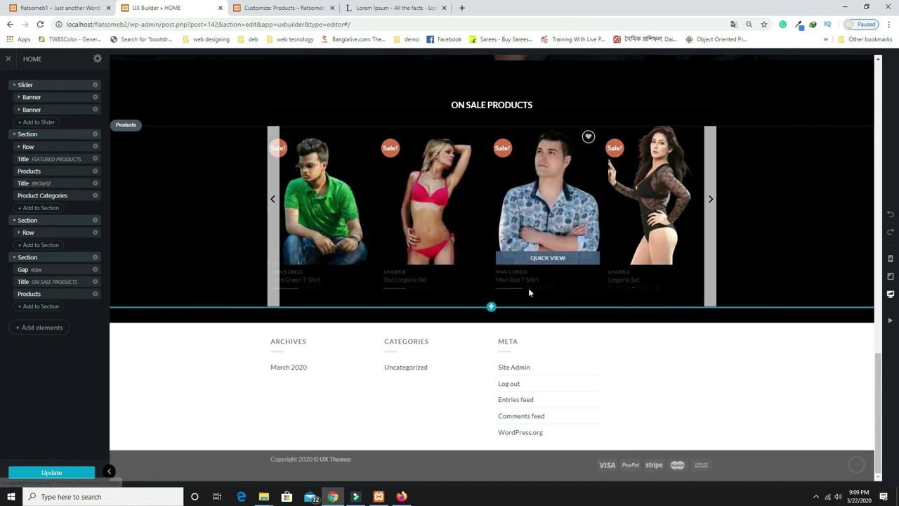
pyautogui.click(68, 5)
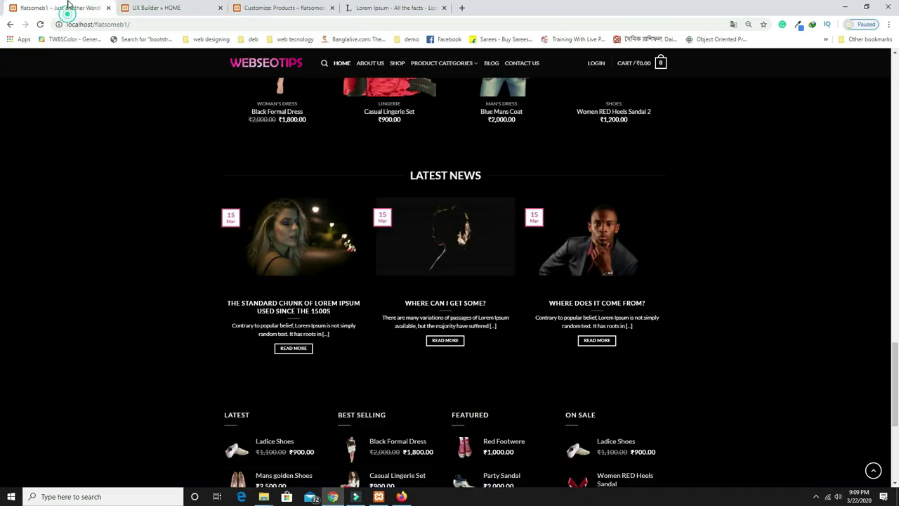
pyautogui.scroll(3, 290, 261)
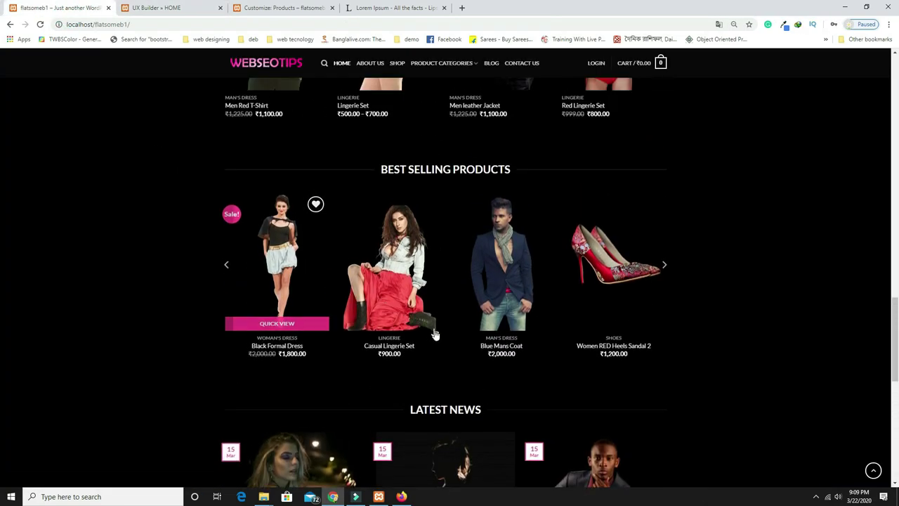
pyautogui.scroll(1, 386, 379)
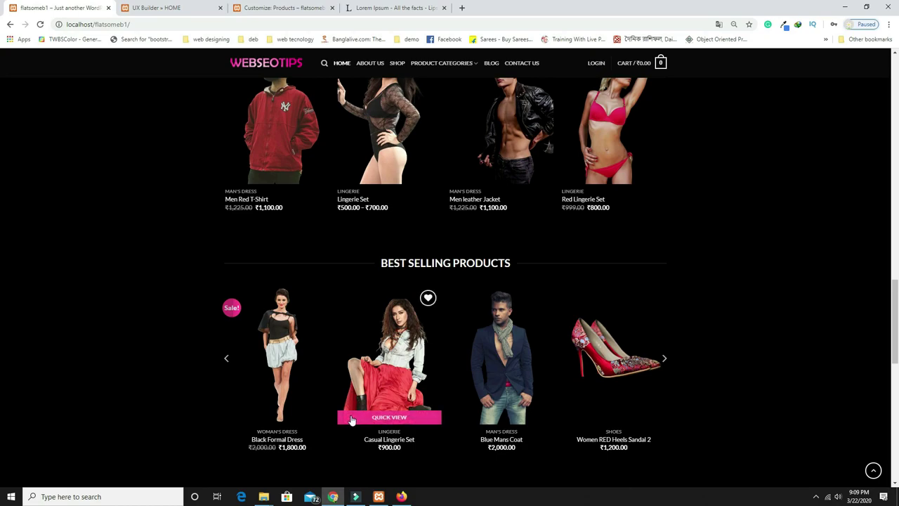
pyautogui.scroll(-1, 351, 419)
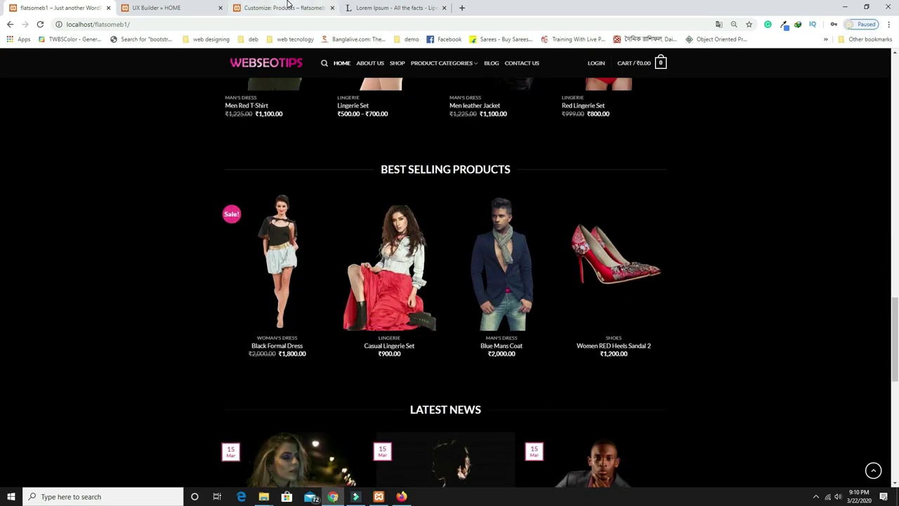
pyautogui.click(174, 7)
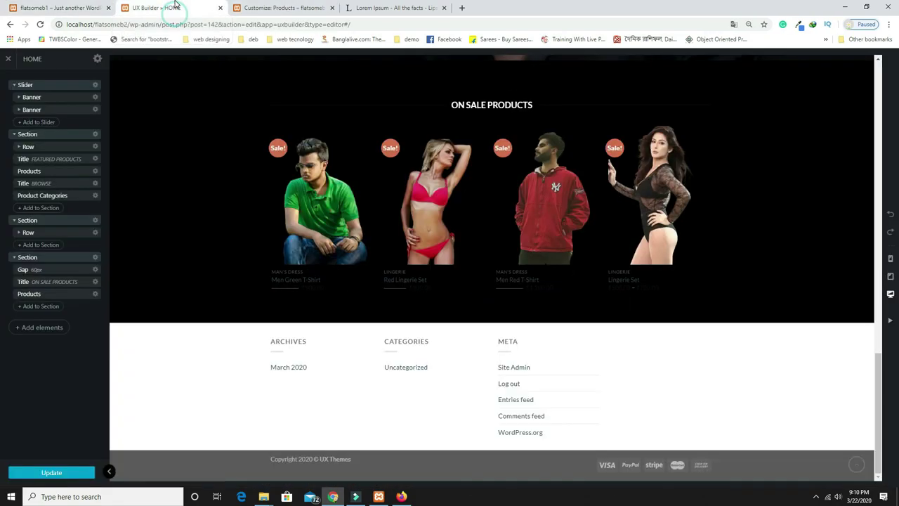
# Set the Customizer Layout content colour to the dark 'Abc' option and publish it
pyautogui.click(283, 7)
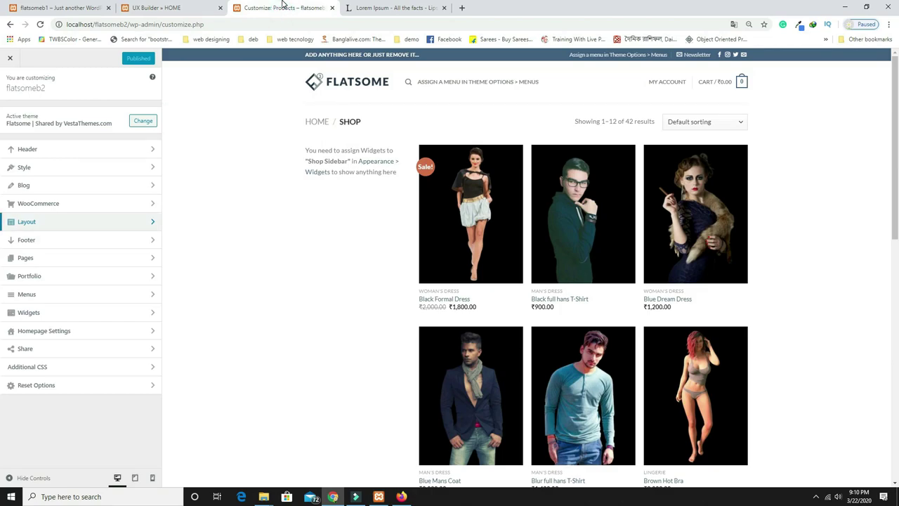
pyautogui.click(44, 224)
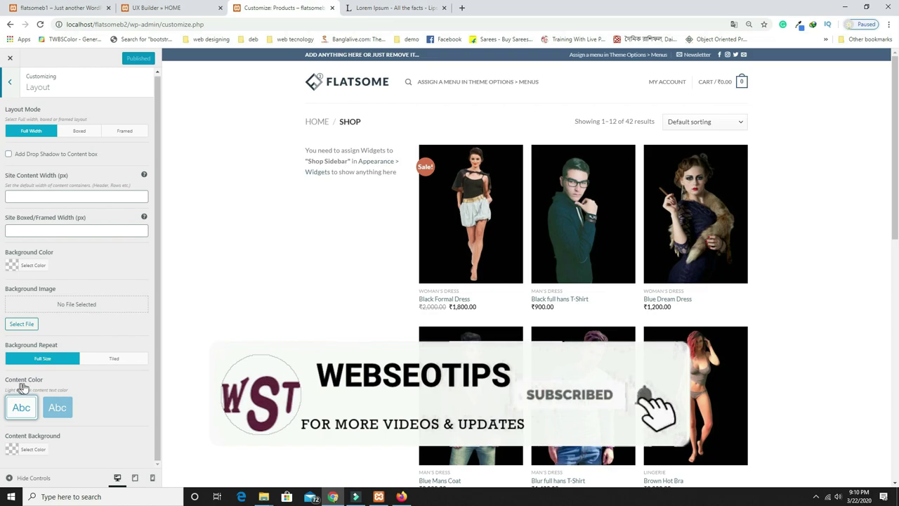
pyautogui.click(55, 409)
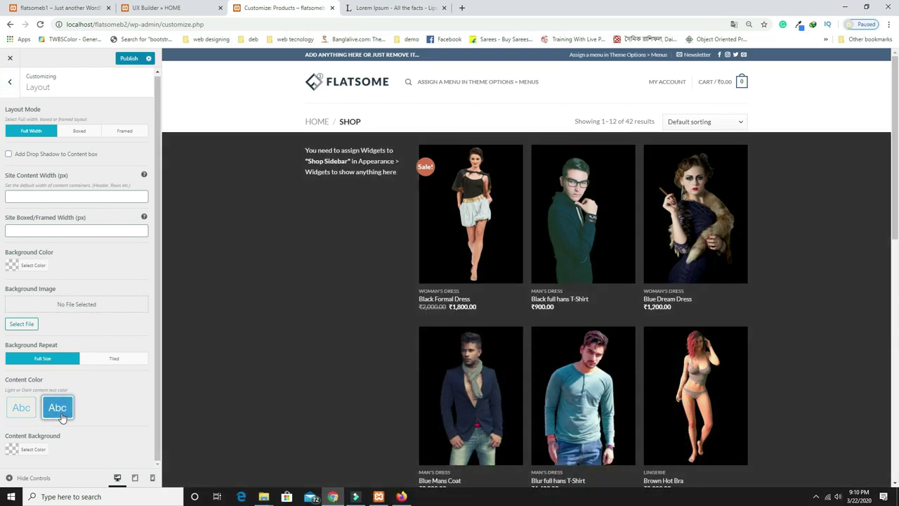
pyautogui.click(130, 60)
pyautogui.click(153, 8)
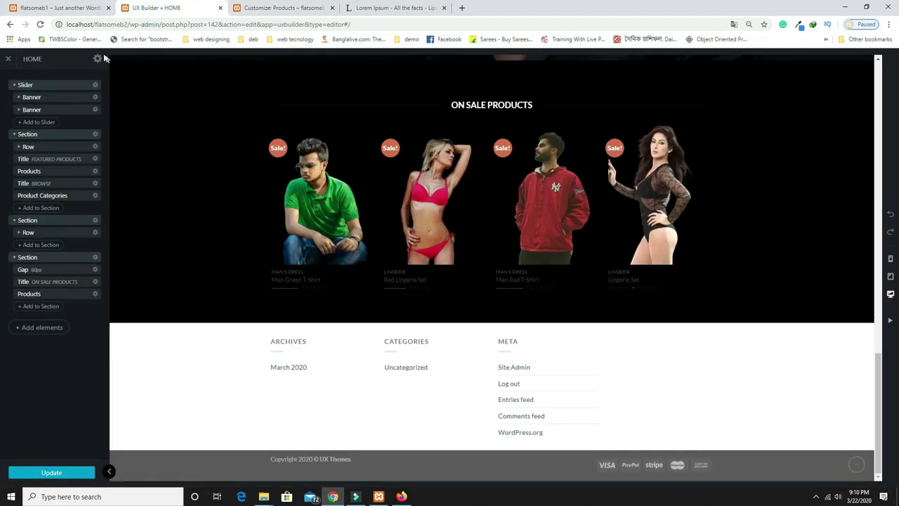
# Reload the builder to pick up the new styling and review the live site for reference
pyautogui.click(43, 25)
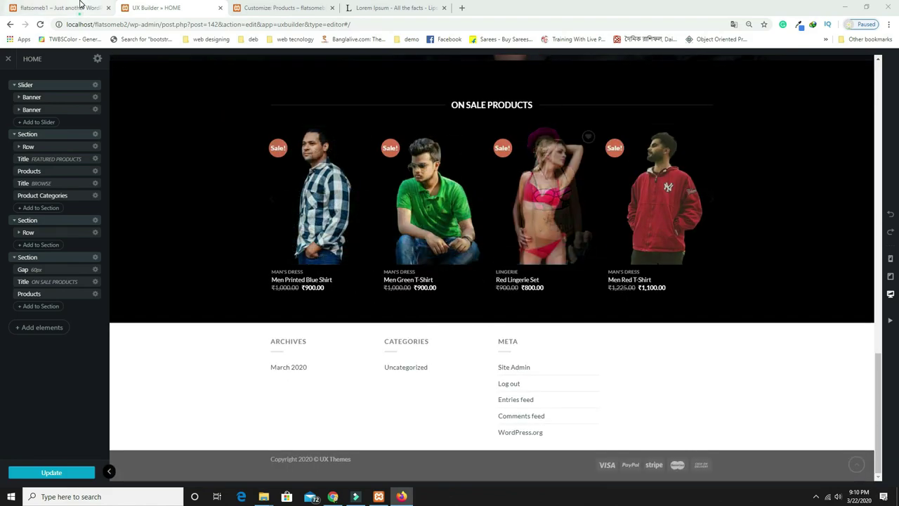
pyautogui.hotkey('ctrl', '1')
pyautogui.scroll(-3, 375, 305)
pyautogui.scroll(3, 420, 284)
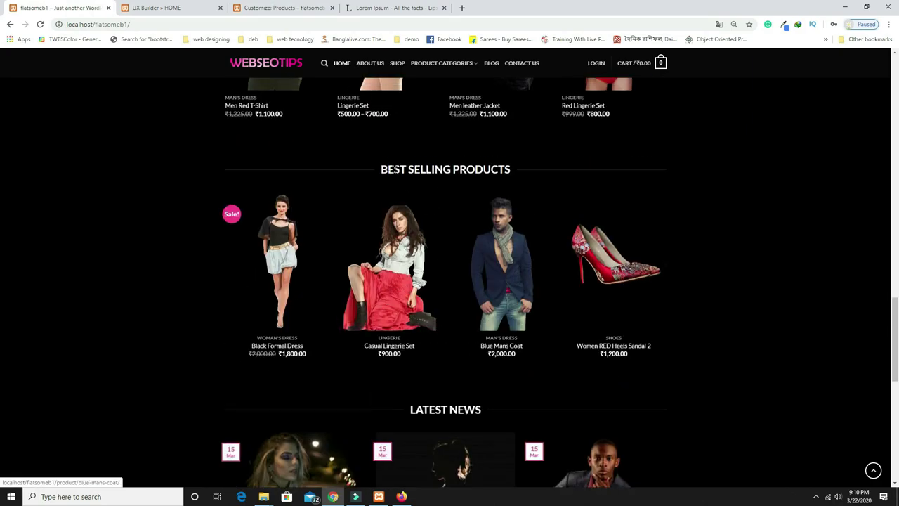
pyautogui.click(180, 7)
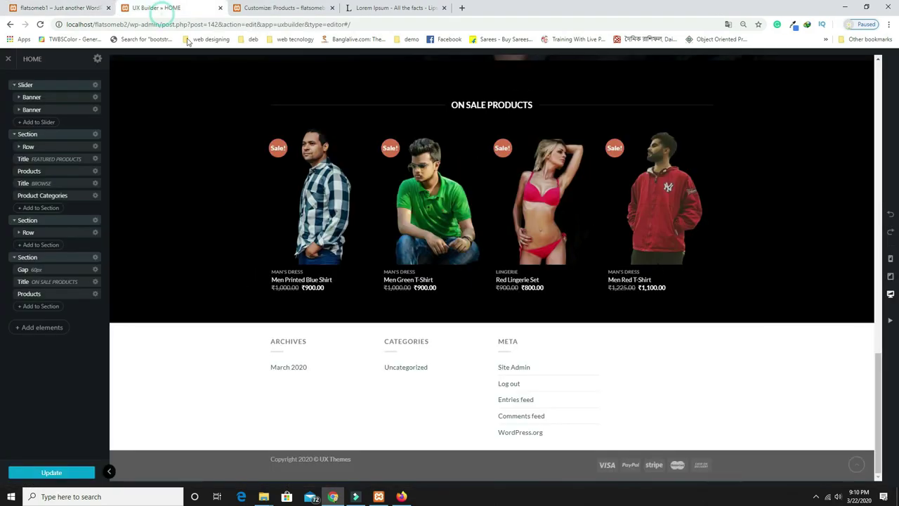
# Add a Title element reading 'BEST SELLING PRODUCTS' copied from the live site, centred, and apply it
pyautogui.click(42, 311)
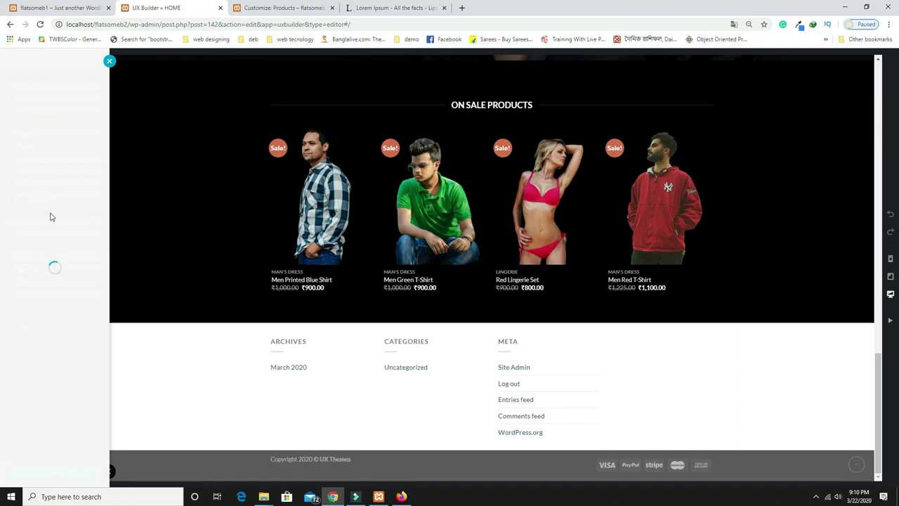
pyautogui.write('t')
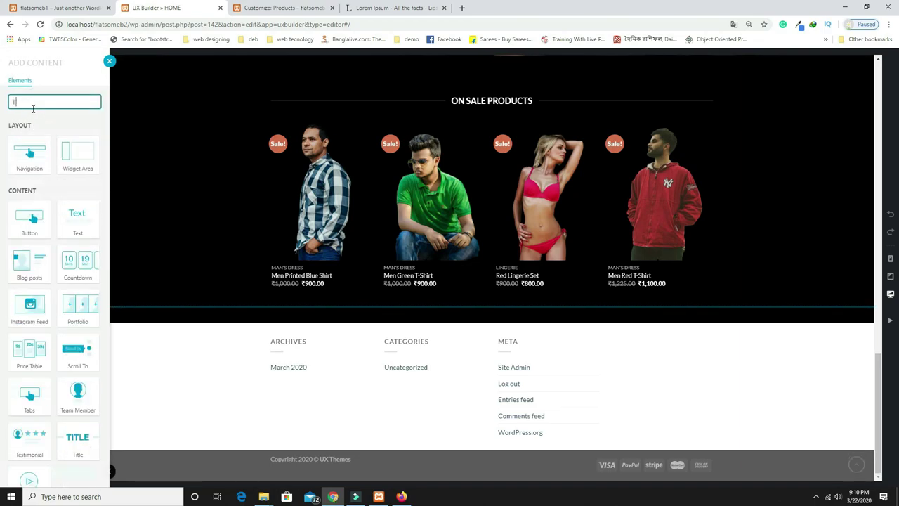
pyautogui.write('it')
pyautogui.click(29, 153)
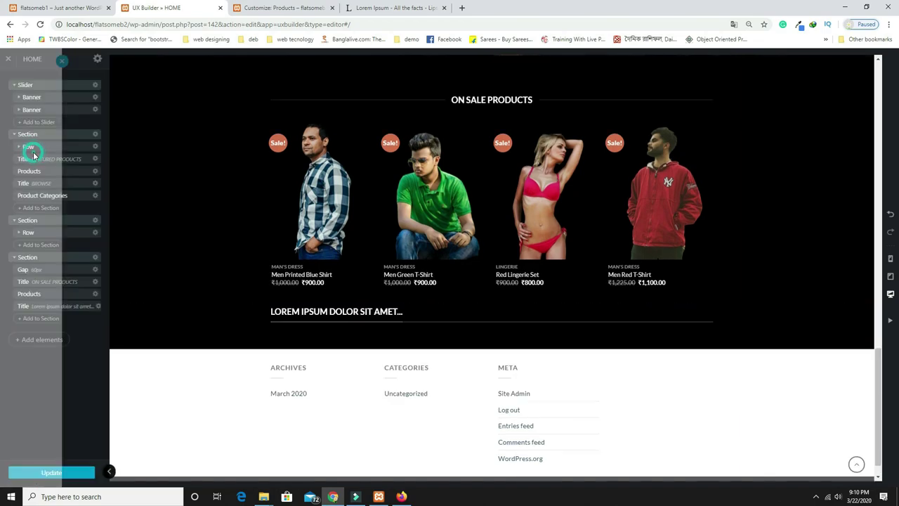
pyautogui.click(60, 7)
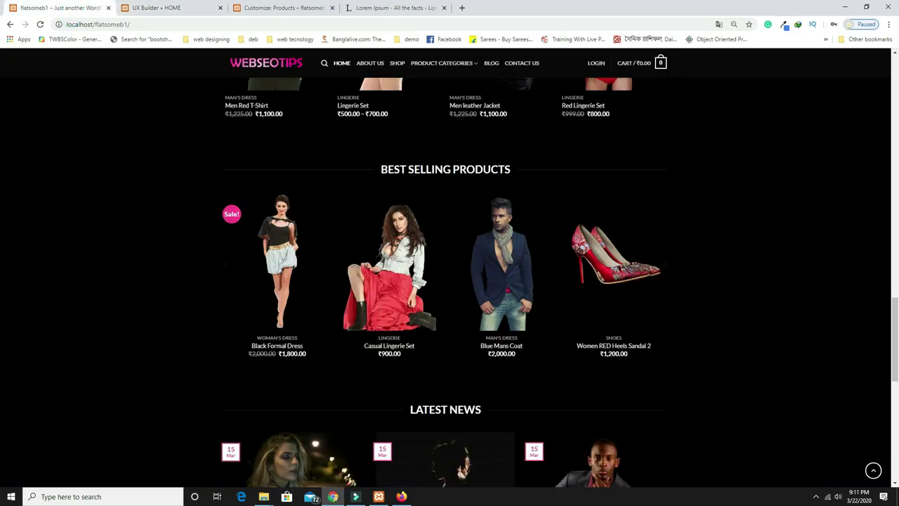
pyautogui.tripleClick(407, 169)
pyautogui.hotkey('ctrl', 'c')
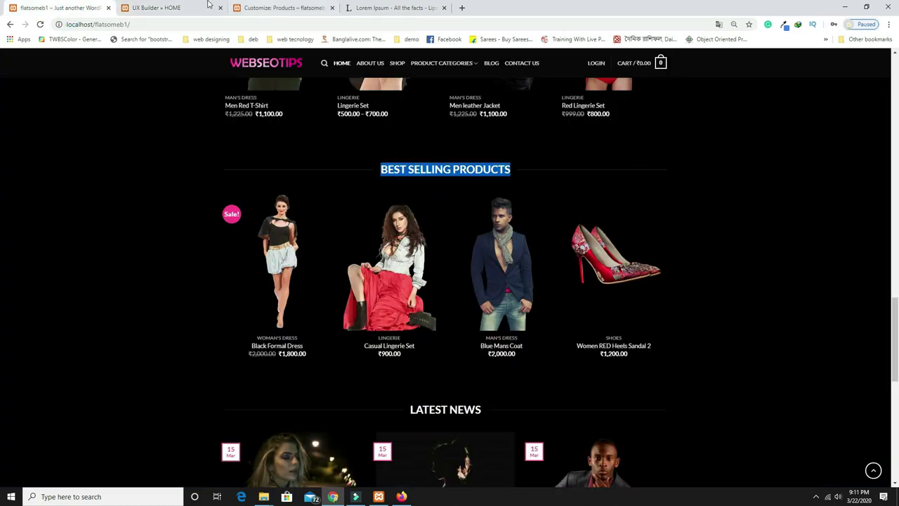
pyautogui.click(177, 8)
pyautogui.hotkey('ctrl', 'v')
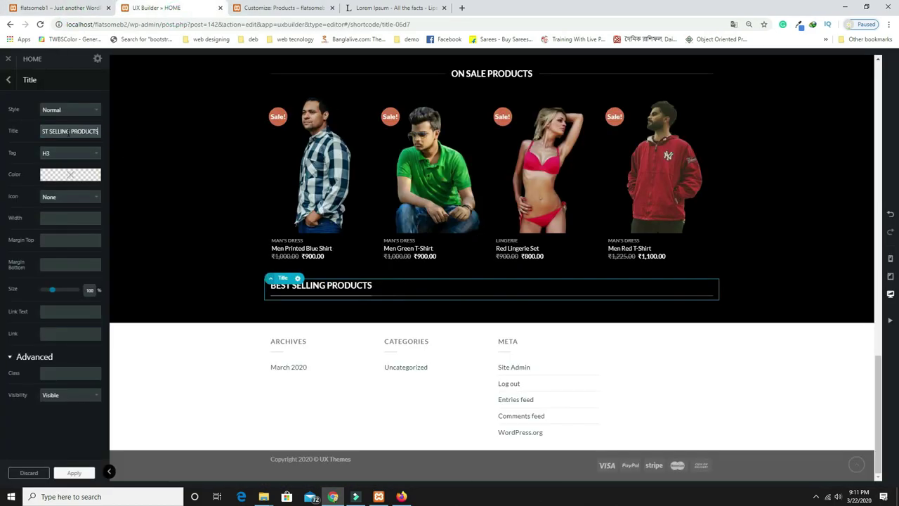
pyautogui.click(70, 109)
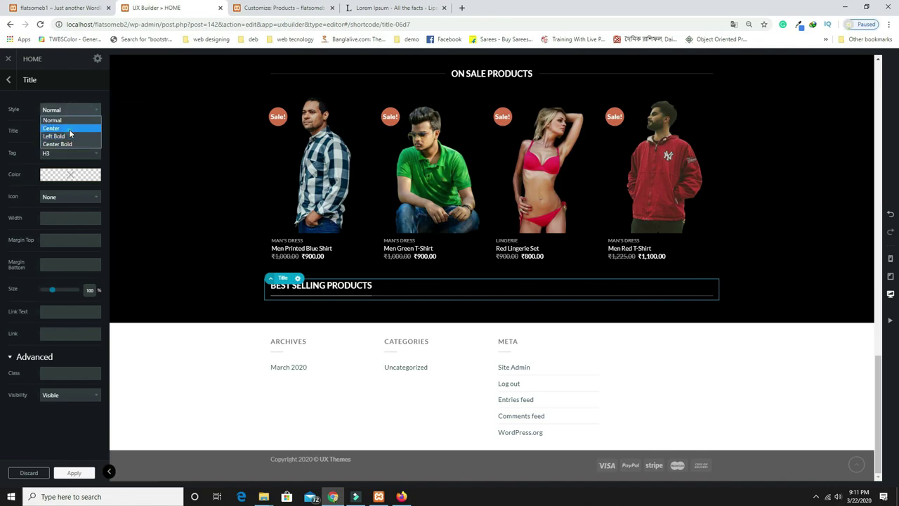
pyautogui.click(71, 121)
pyautogui.click(76, 473)
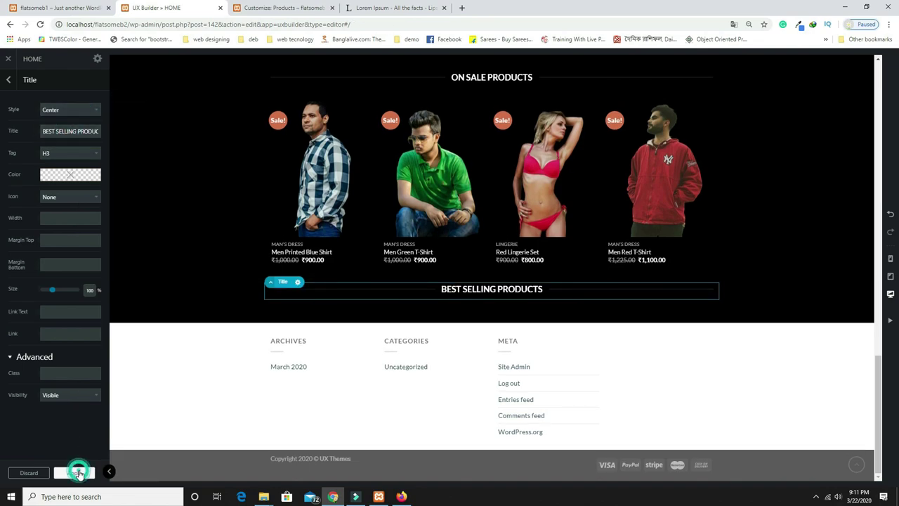
# Add a Products element with the Best Selling preset below the heading
pyautogui.click(47, 319)
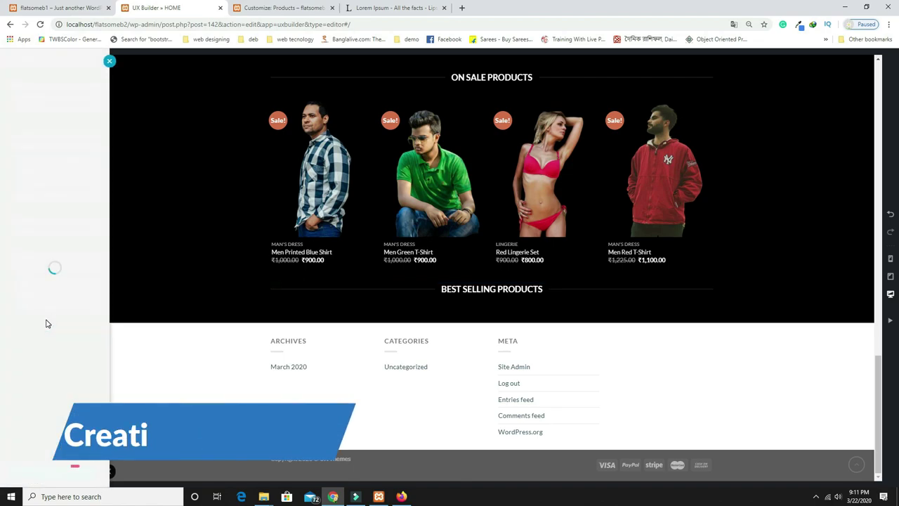
pyautogui.write('PRO')
pyautogui.click(47, 156)
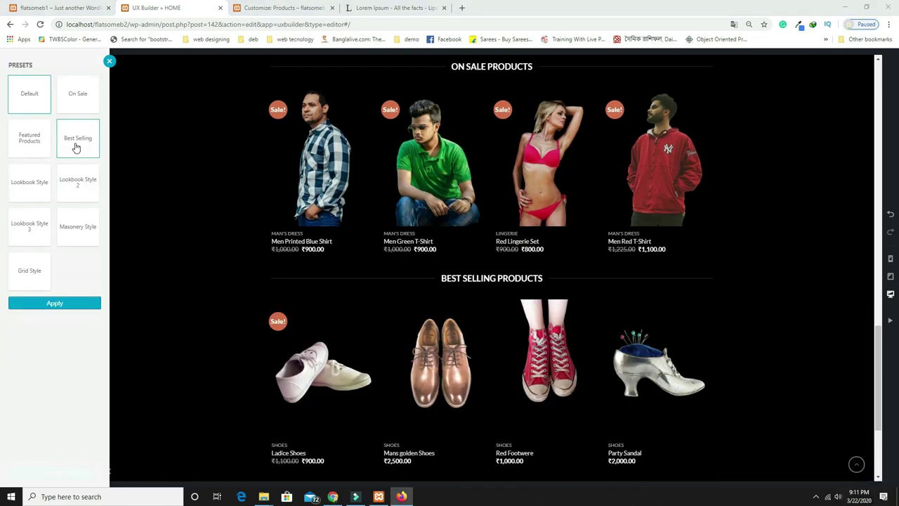
pyautogui.click(76, 146)
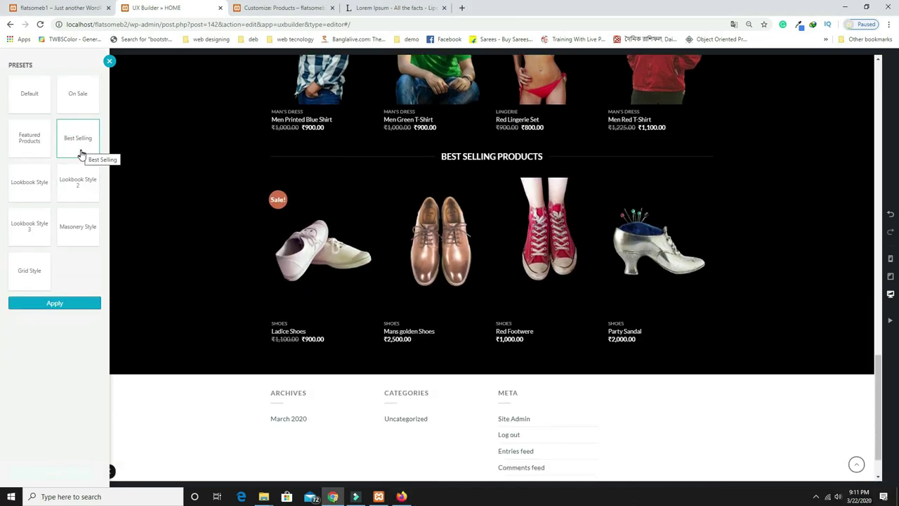
pyautogui.click(66, 304)
pyautogui.scroll(3, 423, 328)
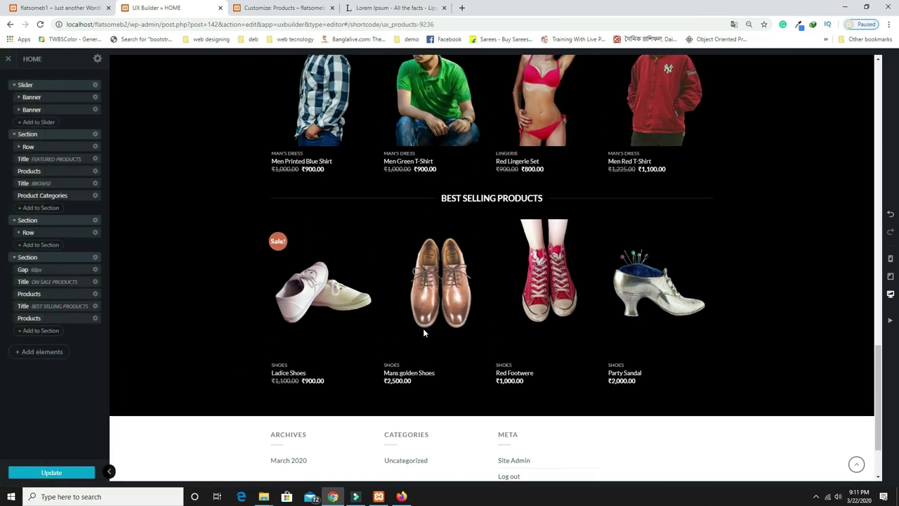
pyautogui.click(423, 331)
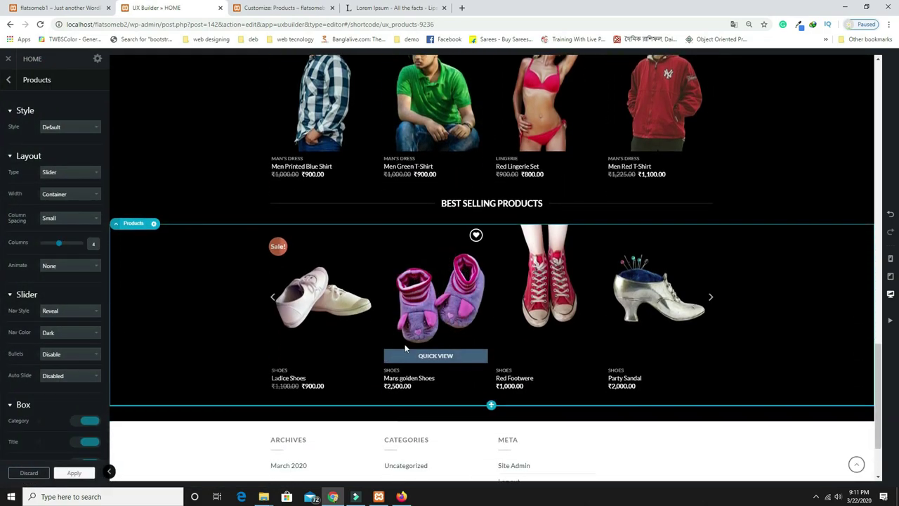
# Browse the Latest News post slider on the live site for reference
pyautogui.click(57, 8)
pyautogui.scroll(-3, 417, 222)
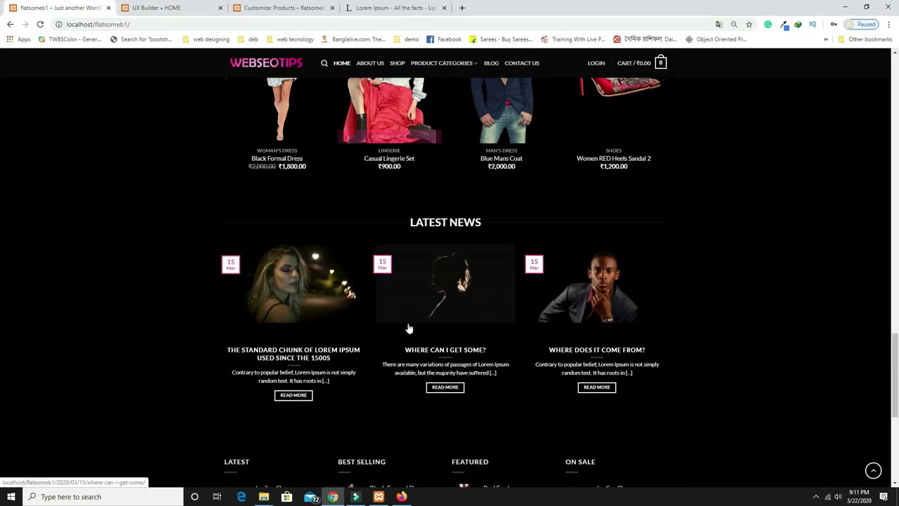
pyautogui.moveTo(418, 222); pyautogui.dragTo(464, 224)
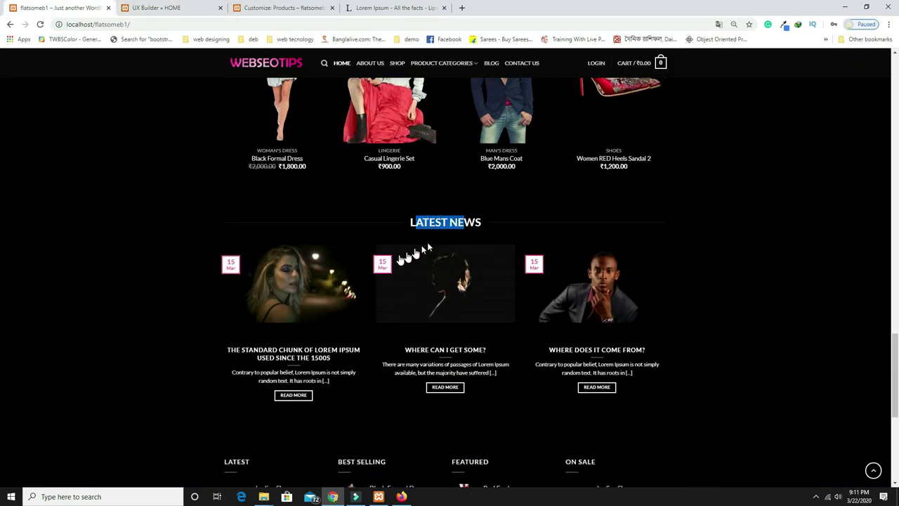
pyautogui.click(664, 314)
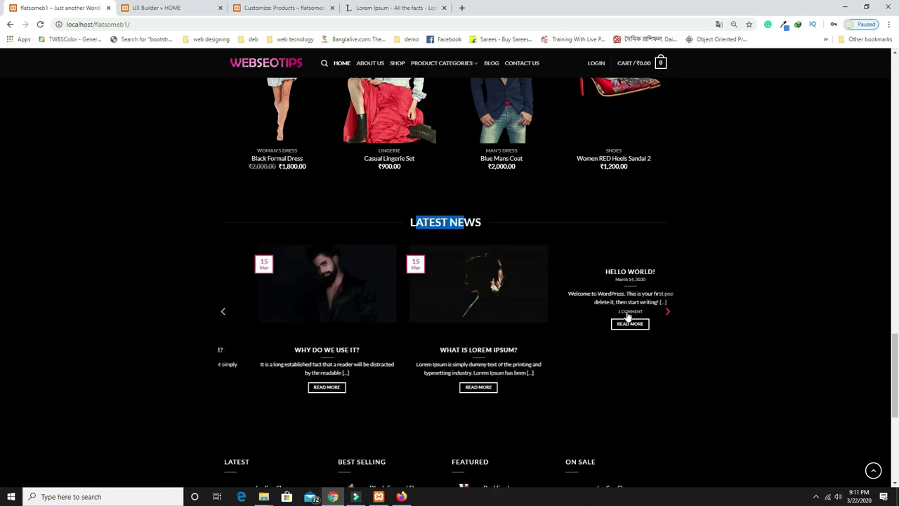
pyautogui.click(225, 317)
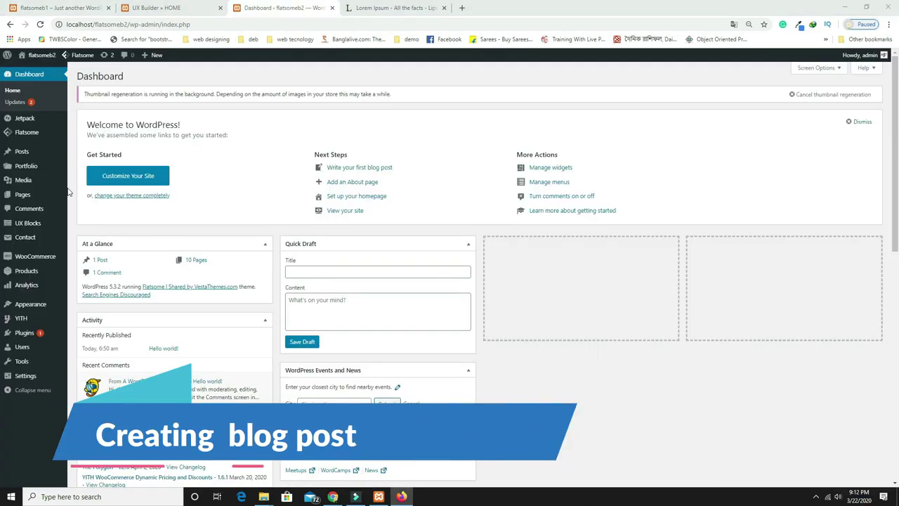
# Create a new post with the pasted 'The standard chunk of Lorem Ipsum used since the 1500s' title and body
pyautogui.click(23, 152)
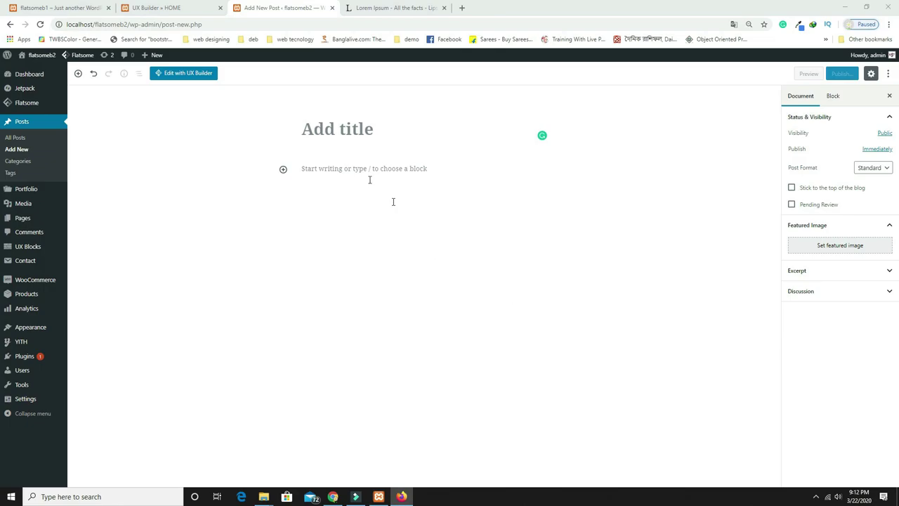
pyautogui.click(323, 128)
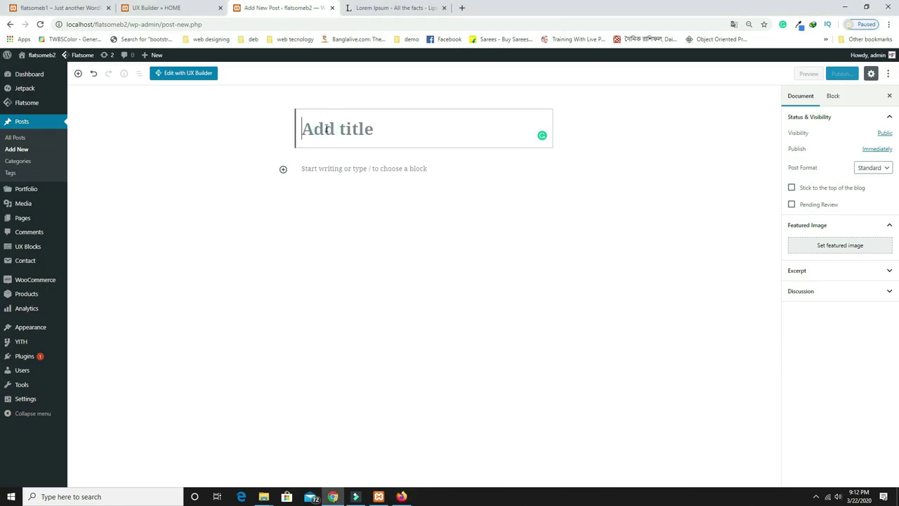
pyautogui.write('The standard chunk of Lorem Ipsum used since the 1500s')
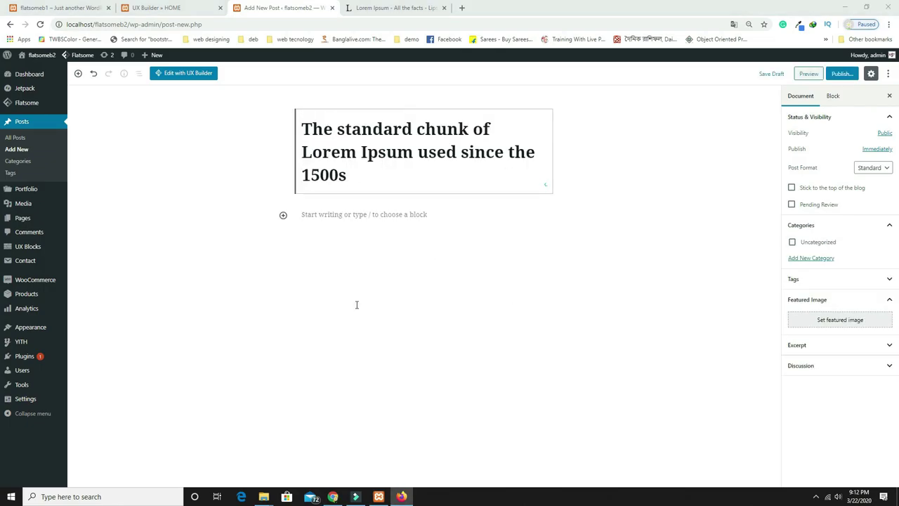
pyautogui.click(336, 213)
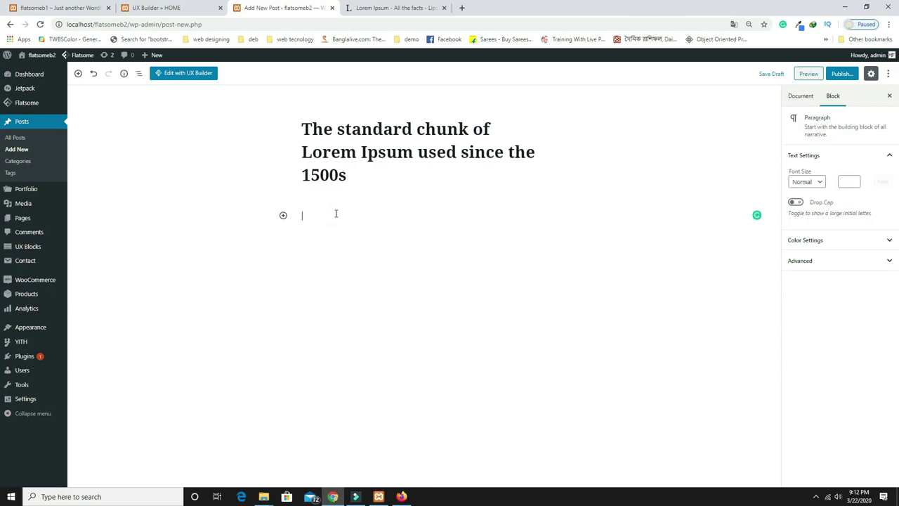
pyautogui.write('Contrary to popular belief, Lorem Ipsum is not simply random text. It has roots in a piece of classical Latin literature from 45 BC, making it over 2000 years old. Richard McClintock, a Latin professor at Hampden-Sydney College in Virginia, looked up one of the more obscure Latin words, consectetur, from a Lorem Ipsum passage, and going through the cites of the word in classical literature, discovered the undoubtable source. Lorem Ipsum comes from sections 1.10.32 and 1.10.33 of "de Finibus Bonorum et Malorum" (The Extremes of Good and Evil) by Cicero, written in 45 BC. This book is a treatise on the theory of ethics, very popular during the Renaissance. The first line of Lorem Ipsum, "Lorem ipsum dolor sit amet..", comes from a line in section 1.10.32. Contrary to popular belief, Lorem Ipsum is not simply random text. It has roots in a piece of classical Latin literature from 45 BC, making it over 2000 years old. Richard McClintock, a Latin professor at Hampden-Sydney College in Virginia, looked up one of the more obscure Latin words, consectetur, from a Lorem Ipsum passage, and going through the cites of the word in classical literature, discovered the undoubtable source. Lorem Ipsum comes from sections 1.10.32 and 1.10.33 of "de Finibus Bonorum et Malorum" (The Extremes of Good and Evil) by Cicero, written in 45 BC. This book is a treatise on the theory of ethics, very popular during the Renaissance. The first line of Lorem Ipsum, "Lorem ipsum dolor sit amet..", comes from a line in section 1.10.32.')
pyautogui.scroll(-3, 416, 316)
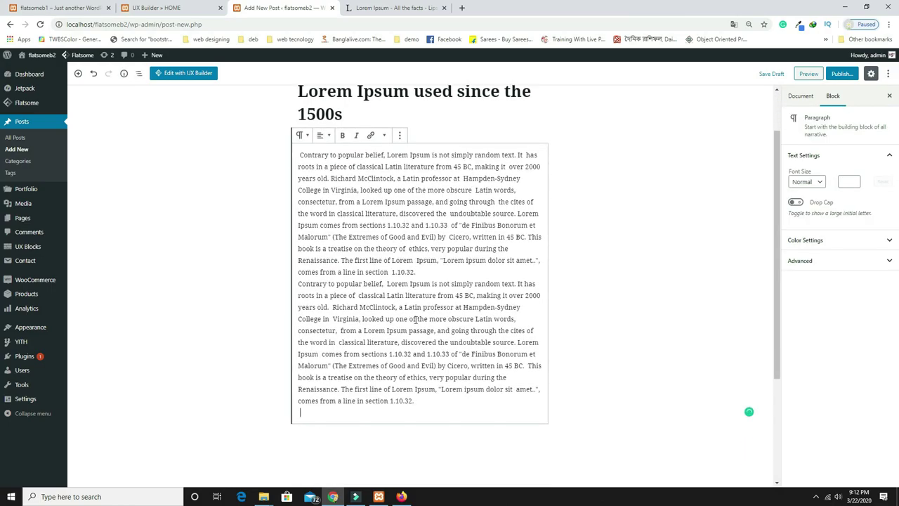
pyautogui.scroll(3, 415, 281)
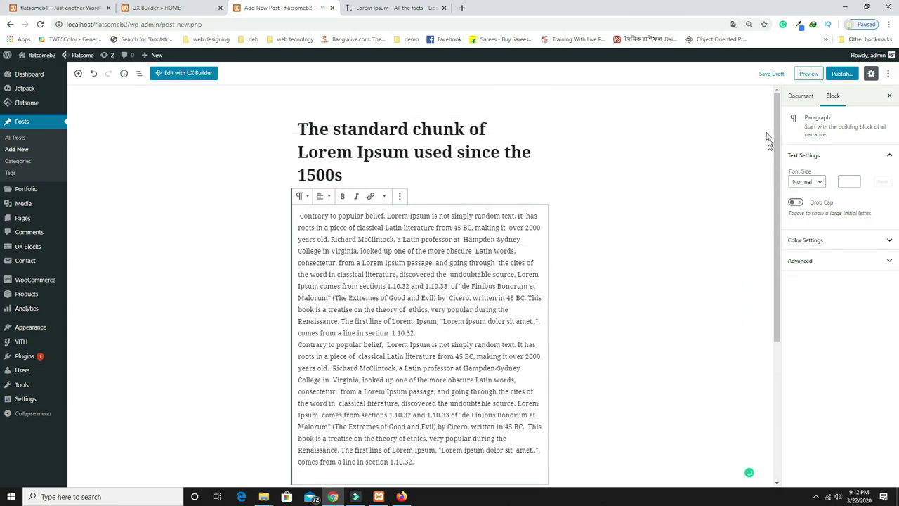
# Set the dimly lit portrait photo as the post's featured image
pyautogui.click(801, 96)
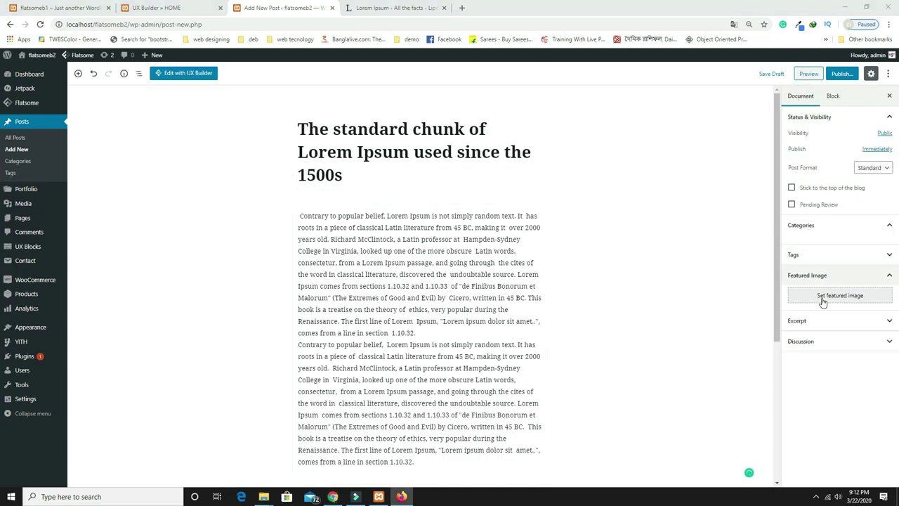
pyautogui.click(831, 321)
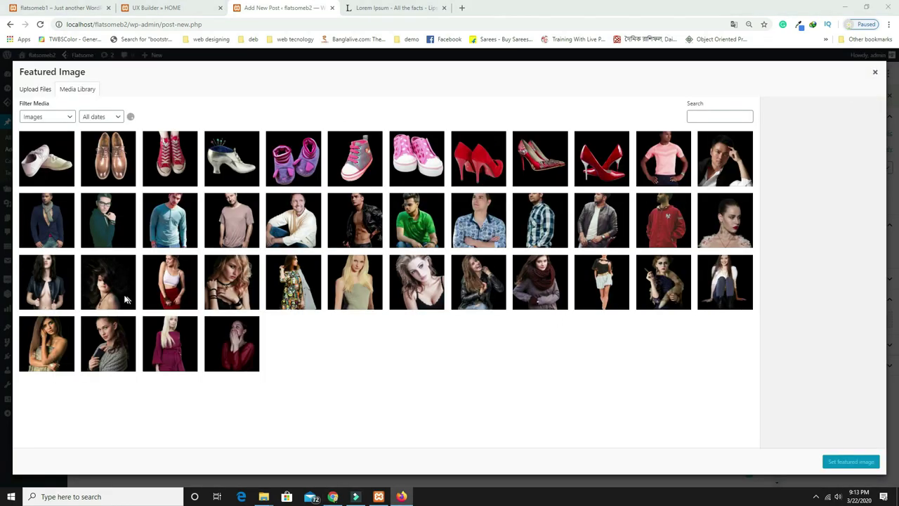
pyautogui.scroll(-5, 395, 301)
pyautogui.click(300, 261)
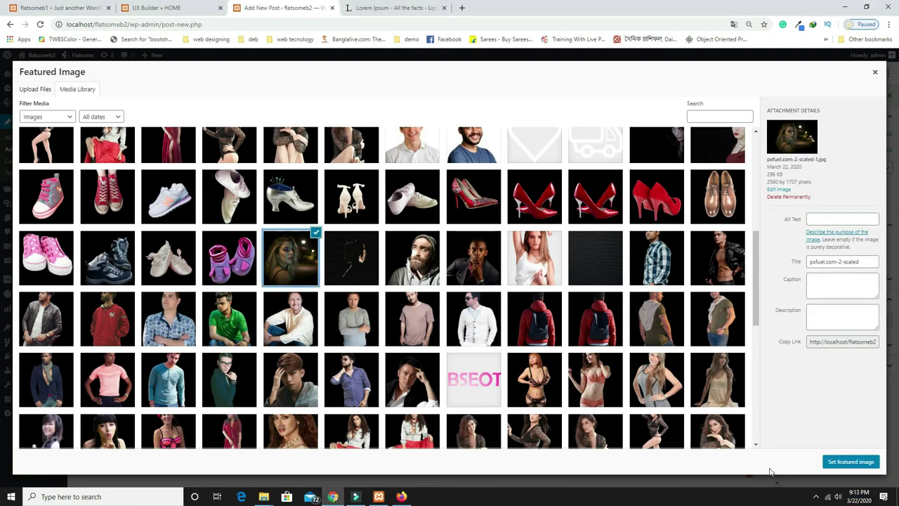
pyautogui.click(837, 467)
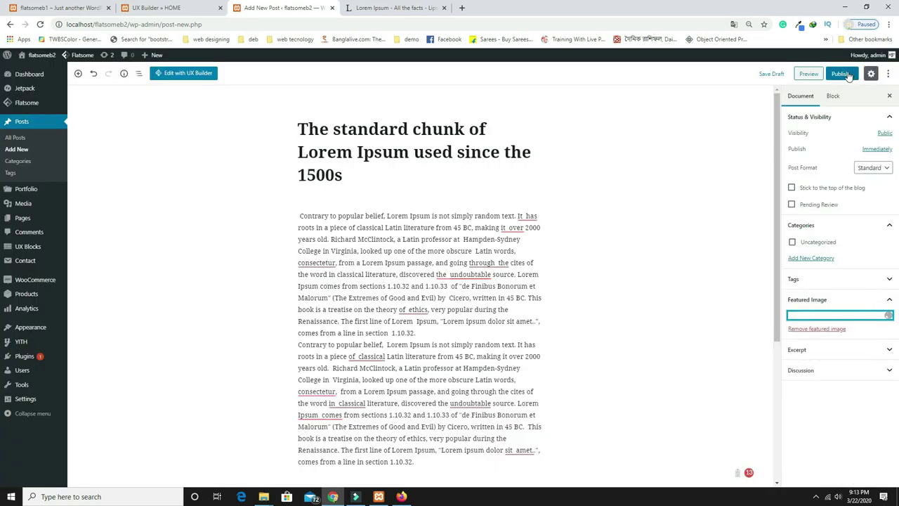
# Publish the post and start another new post
pyautogui.click(841, 74)
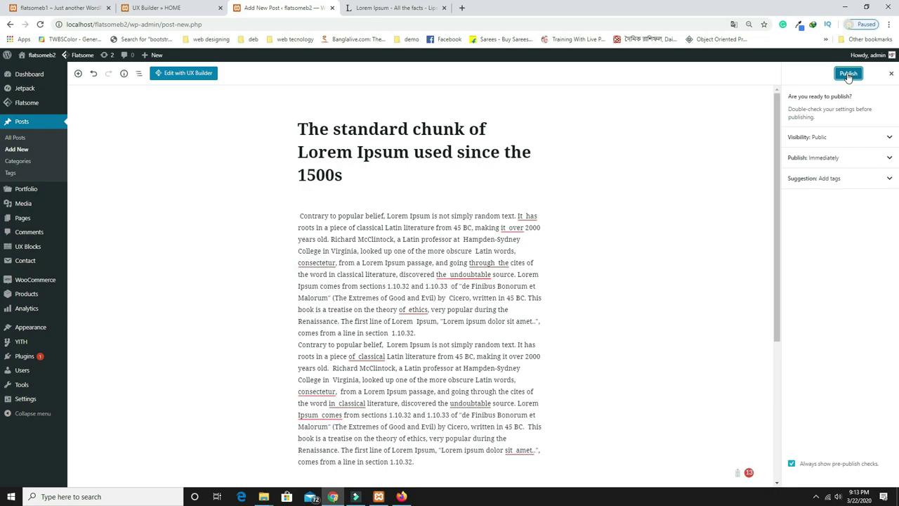
pyautogui.click(848, 74)
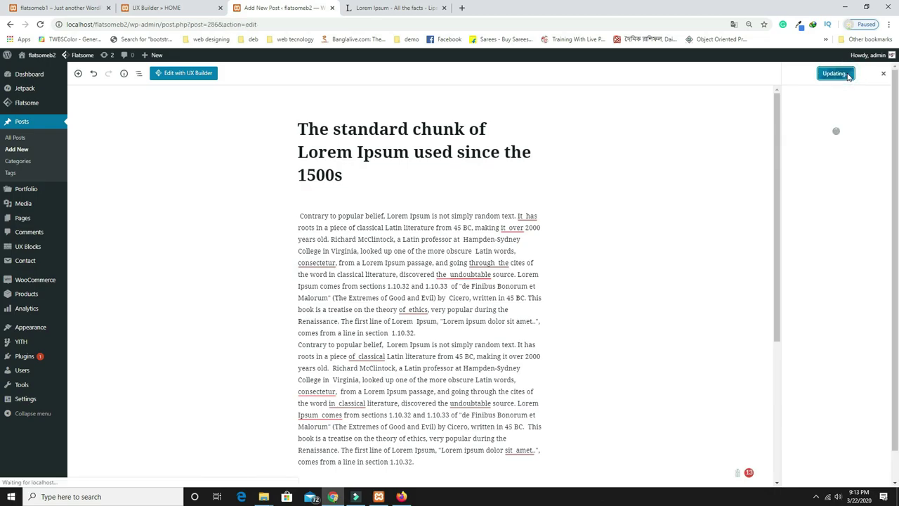
pyautogui.click(19, 152)
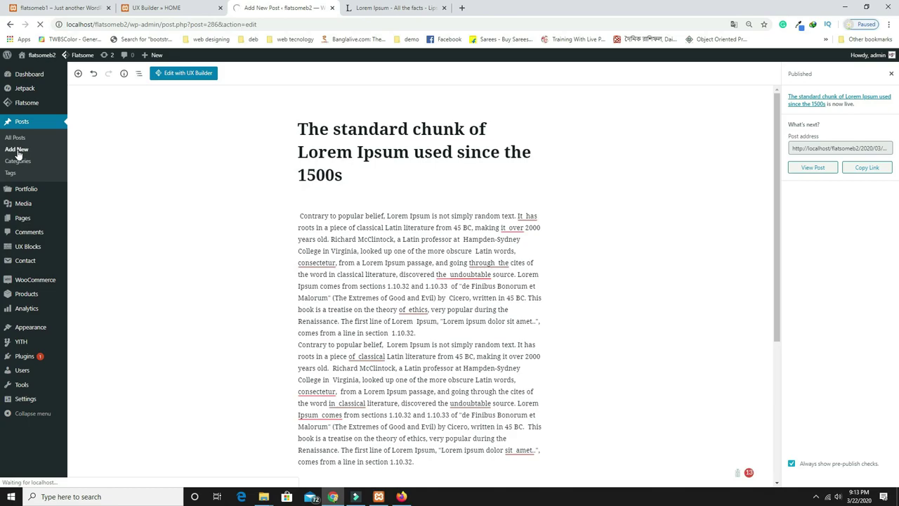
pyautogui.click(378, 133)
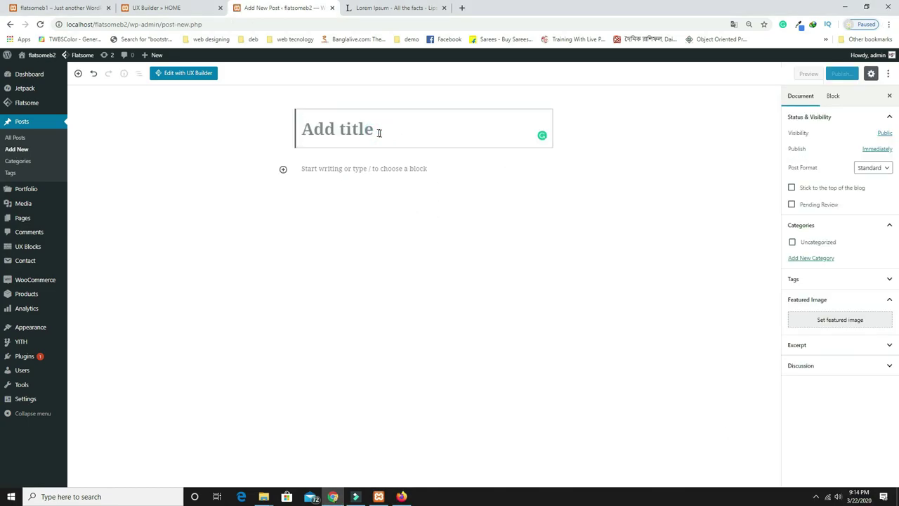
# Publish 'Where can I get some?' with its Lorem Ipsum paragraph and the dark silhouette featured image
pyautogui.write('Where can I get some?')
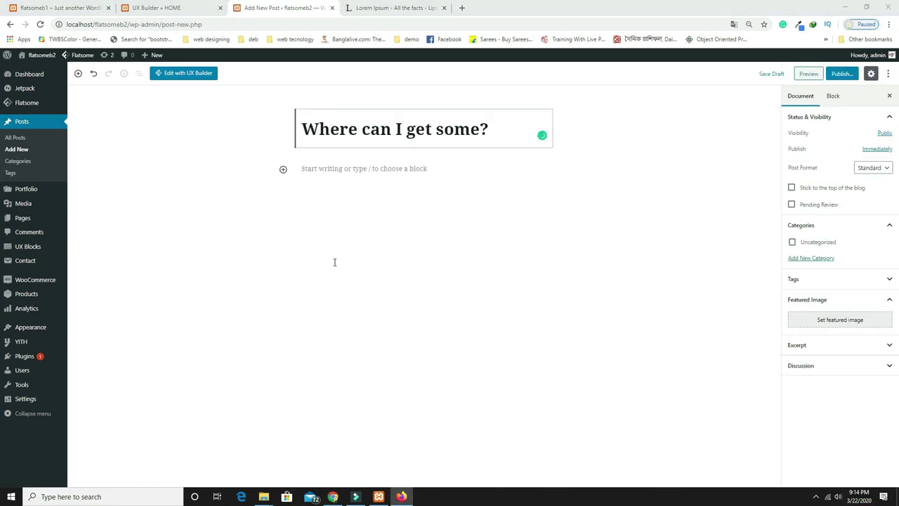
pyautogui.click(316, 169)
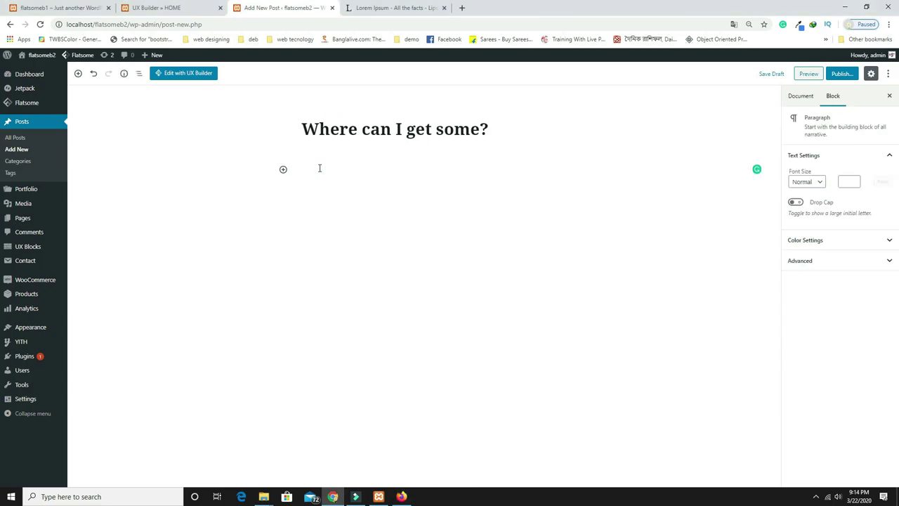
pyautogui.write("There are many variations of passages of Lorem Ipsum available, but the majority have suffered alteration in some form, by injected humour, or randomised words which don't look even slightly believable. If you are going to use a passage of Lorem Ipsum, you need to be sure there isn't anything embarrassing hidden in the middle of text. All the Lorem Ipsum generators on the Internet tend to repeat predefined chunks as  necessary, making this the first true generator on the Internet. It uses  a dictionary of over 200 Latin words, combined with a handful of model  sentence structures, to generate Lorem Ipsum which looks reasonable. The generated Lorem Ipsum is therefore always free from repetition,  injected humour, or non-characteristic words etc.")
pyautogui.click(801, 96)
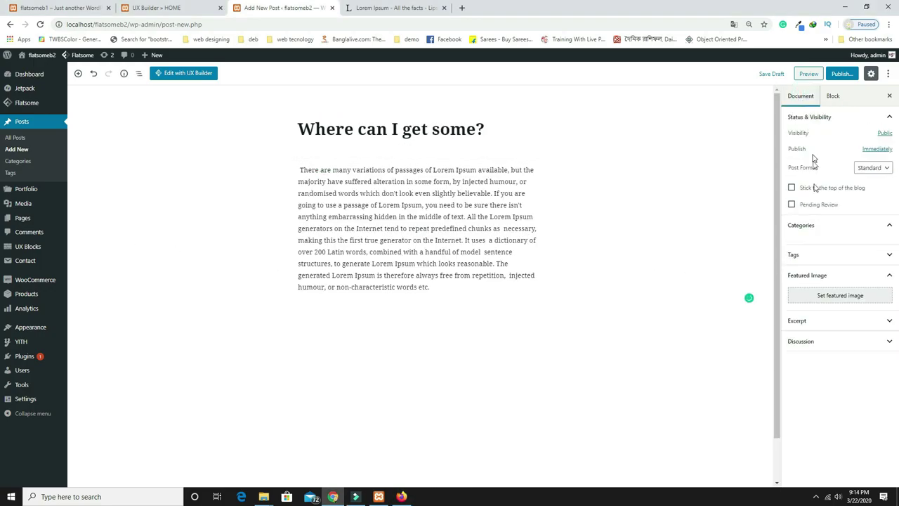
pyautogui.click(820, 298)
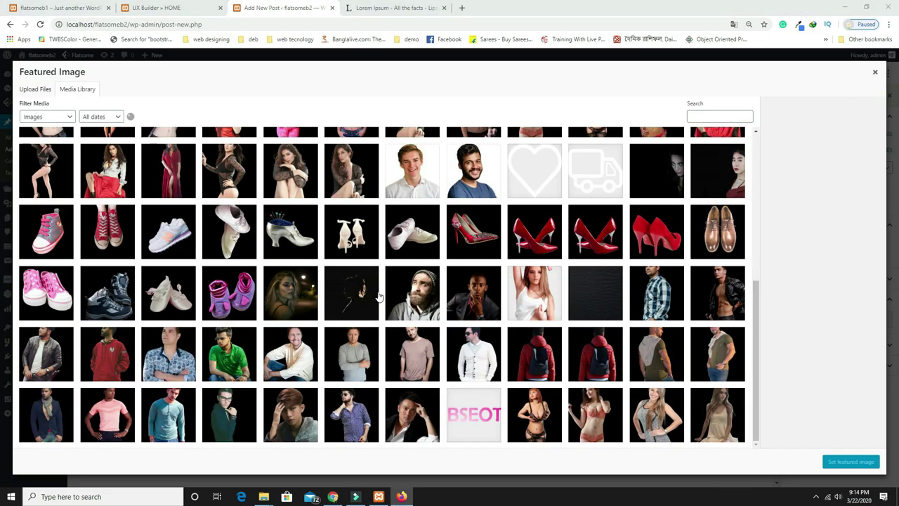
pyautogui.click(361, 295)
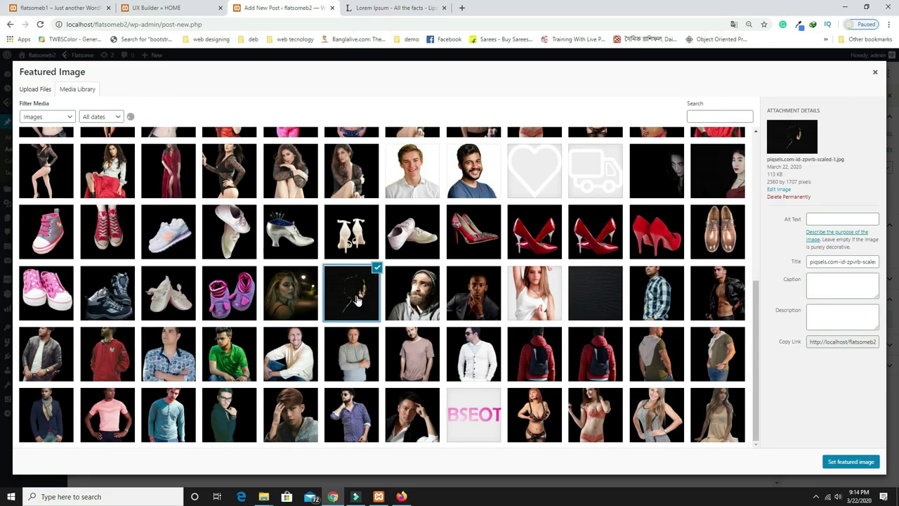
pyautogui.click(834, 464)
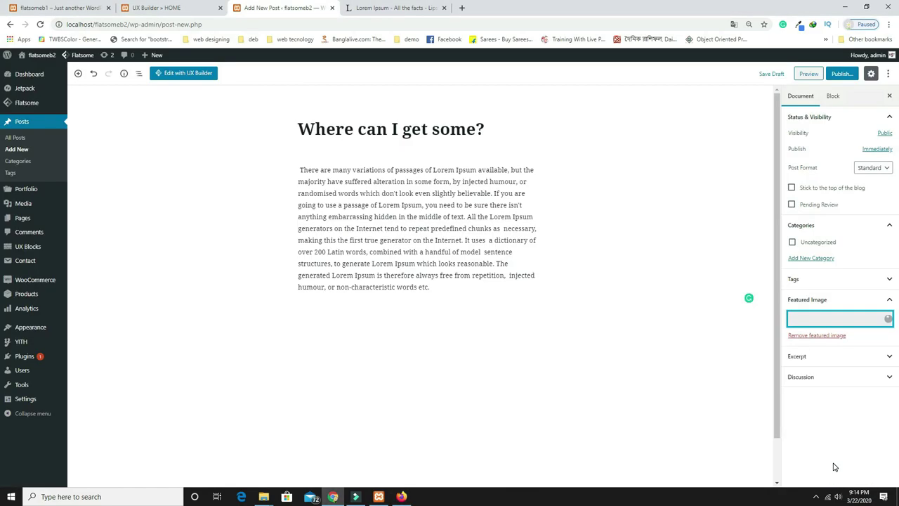
pyautogui.click(843, 76)
pyautogui.click(843, 76)
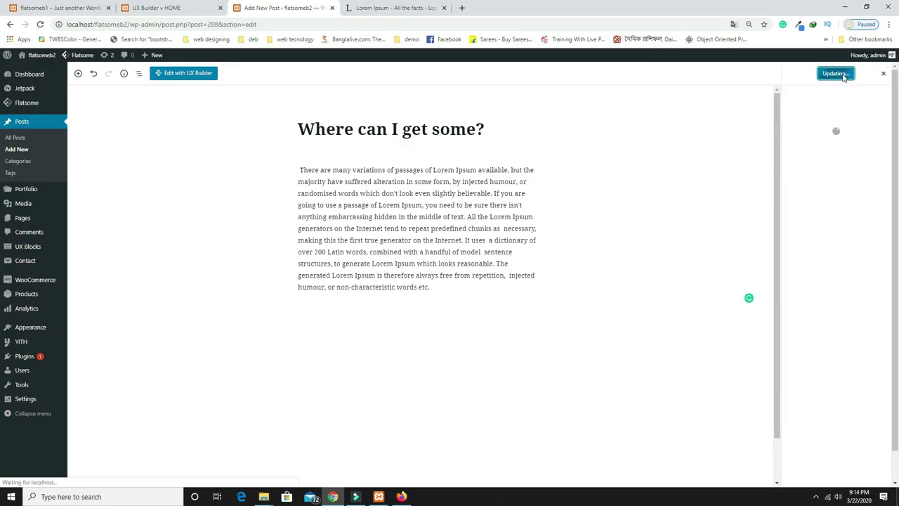
# Create and publish 'Where does it come from?' with the man-in-dark-jacket featured image
pyautogui.click(17, 150)
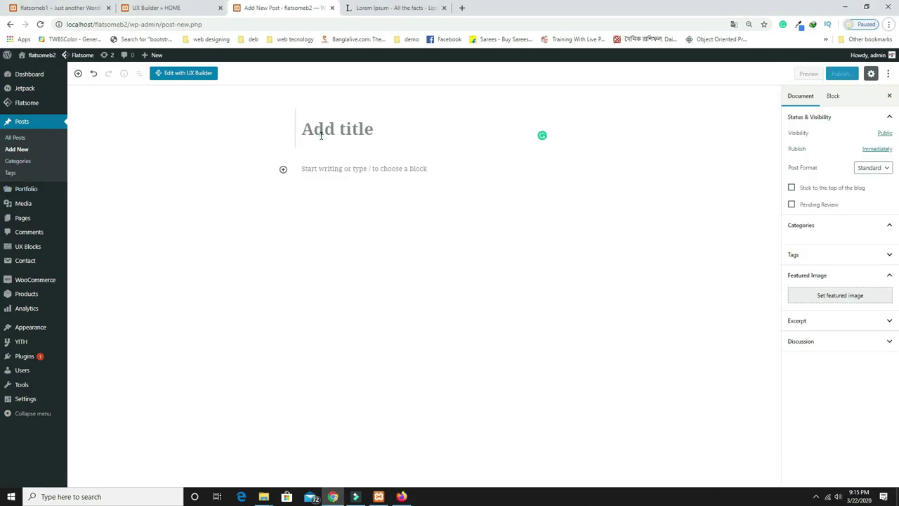
pyautogui.write('Where does it come from?')
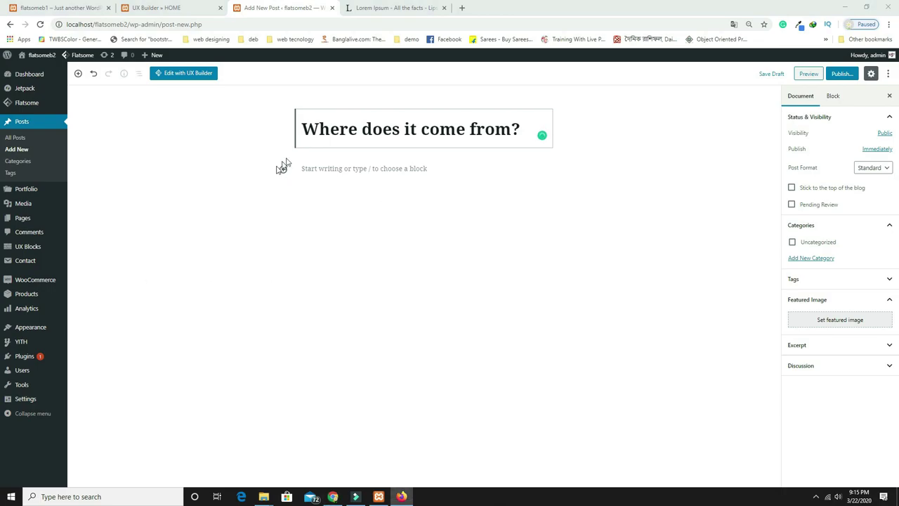
pyautogui.click(322, 166)
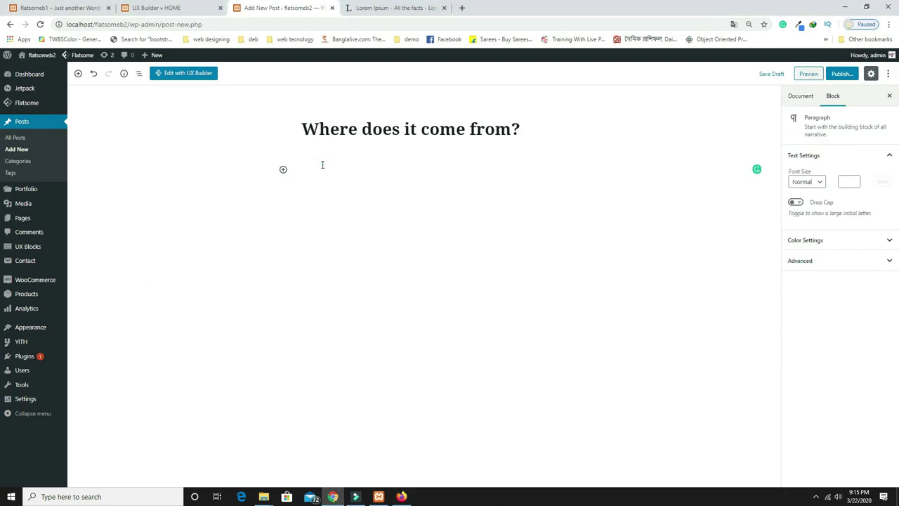
pyautogui.write('Contrary to popular belief, Lorem Ipsum is not simply random text. It has roots in a piece of classical Latin literature from 45 BC, making it over 2000 years old. Richard McClintock, a Latin professor at Hampden-Sydney College in Virginia, looked up one of the more obscure Latin words, consectetur, from a Lorem Ipsum passage, and going through the cites of the word in classical literature, discovered the undoubtable source. Lorem Ipsum comes from sections 1.10.32 and 1.10.33 of "de Finibus Bonorum et Malorum" (The Extremes of Good and Evil) by Cicero, written in 45 BC. This book is a treatise on the theory of ethics, very popular during the Renaissance. The first line of Lorem Ipsum, "Lorem ipsum dolor sit amet..", comes from a line in section 1.10.32.')
pyautogui.click(803, 96)
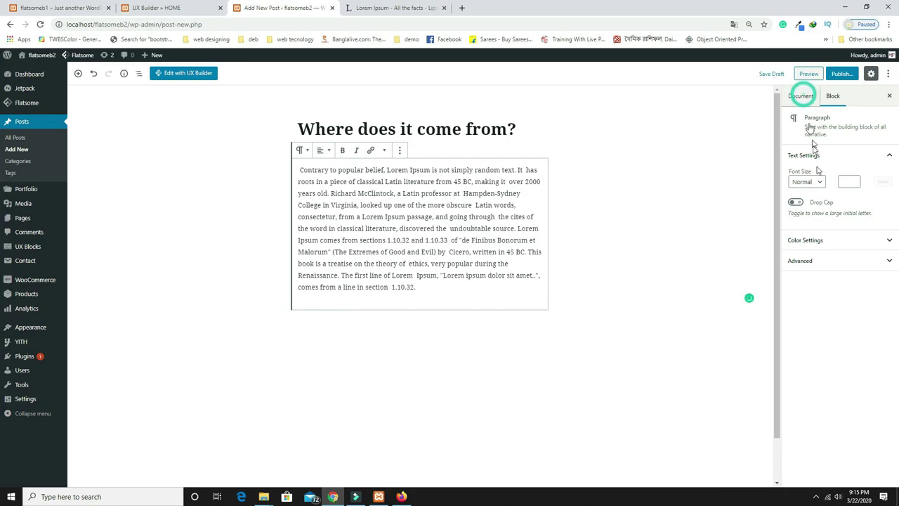
pyautogui.click(829, 298)
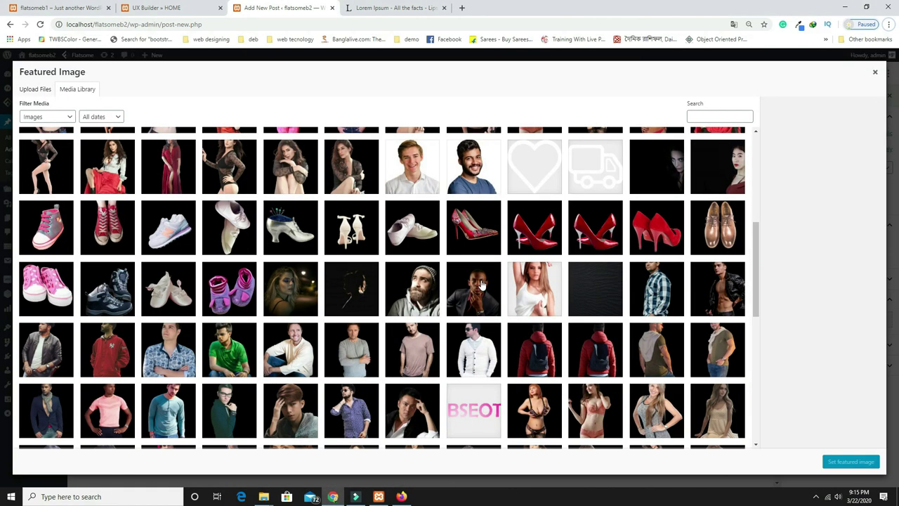
pyautogui.click(483, 281)
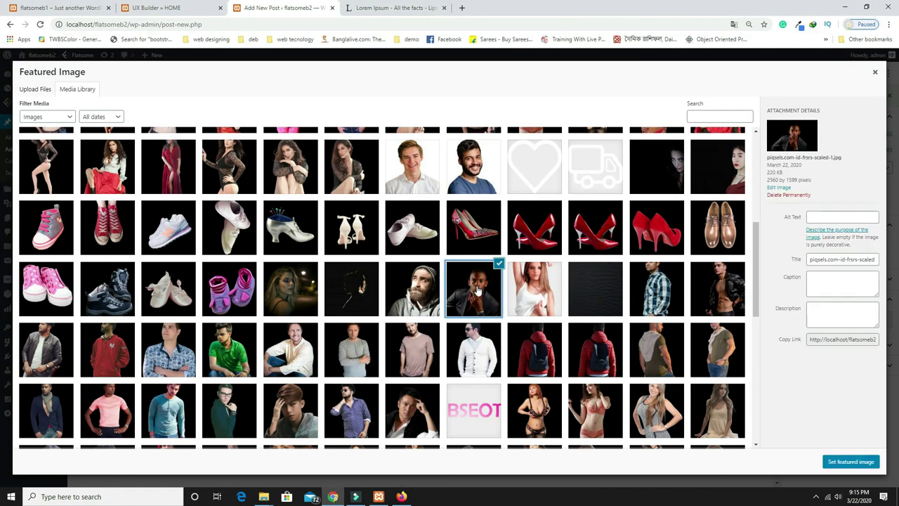
pyautogui.click(863, 464)
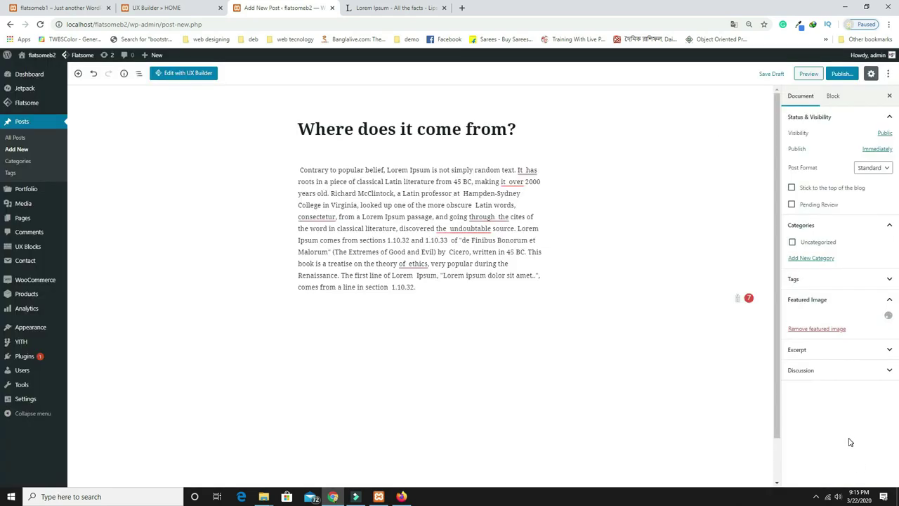
pyautogui.click(840, 76)
pyautogui.click(846, 74)
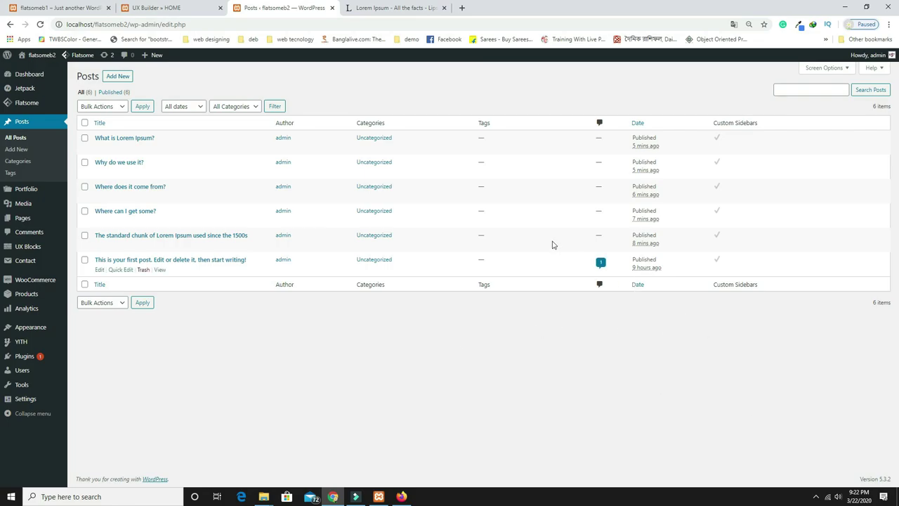
# Add a centred Title reading LATEST NEWS below the best-selling products
pyautogui.click(169, 8)
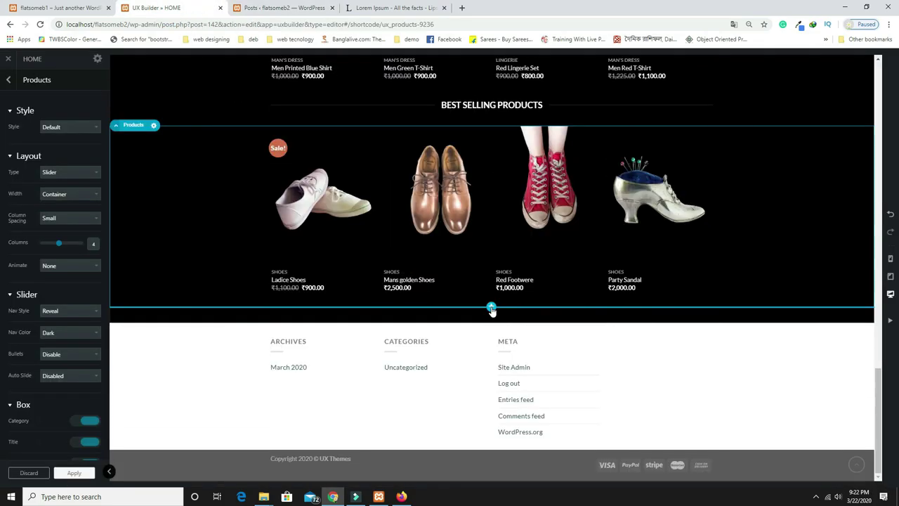
pyautogui.click(491, 307)
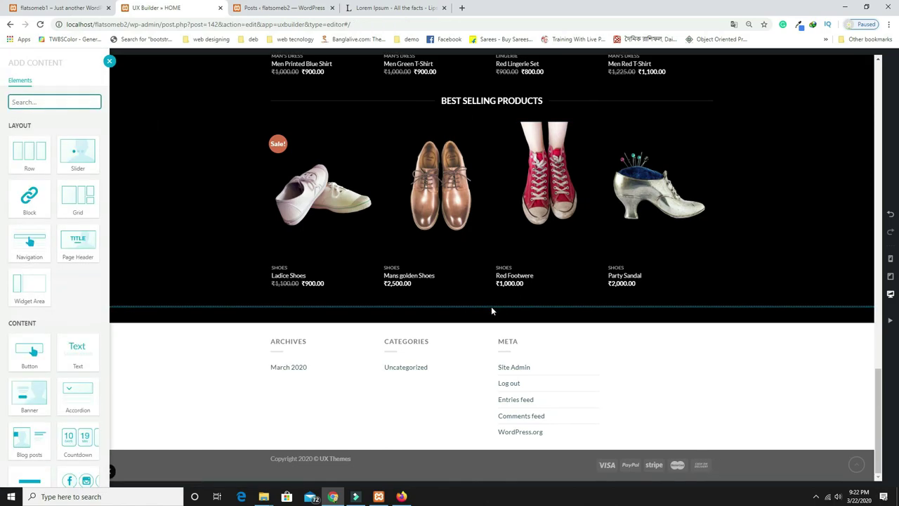
pyautogui.click(60, 101)
pyautogui.write('Ti')
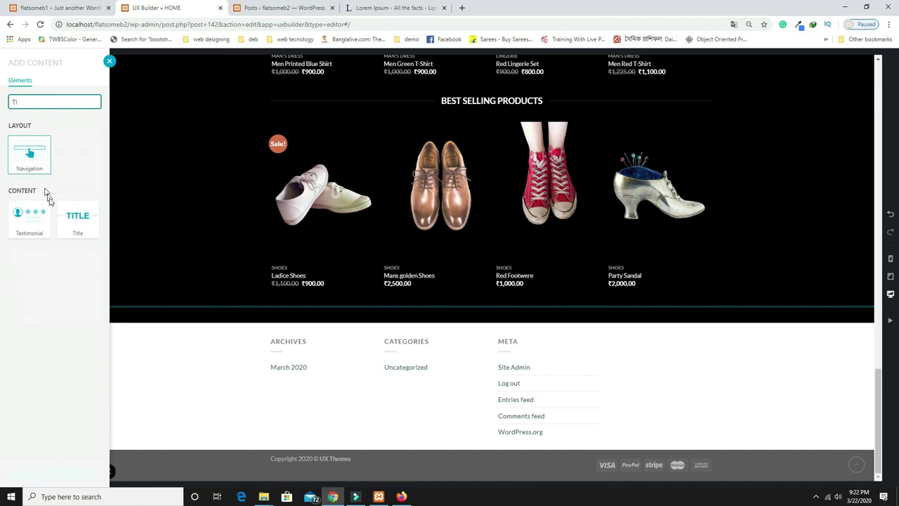
pyautogui.click(81, 226)
pyautogui.click(60, 8)
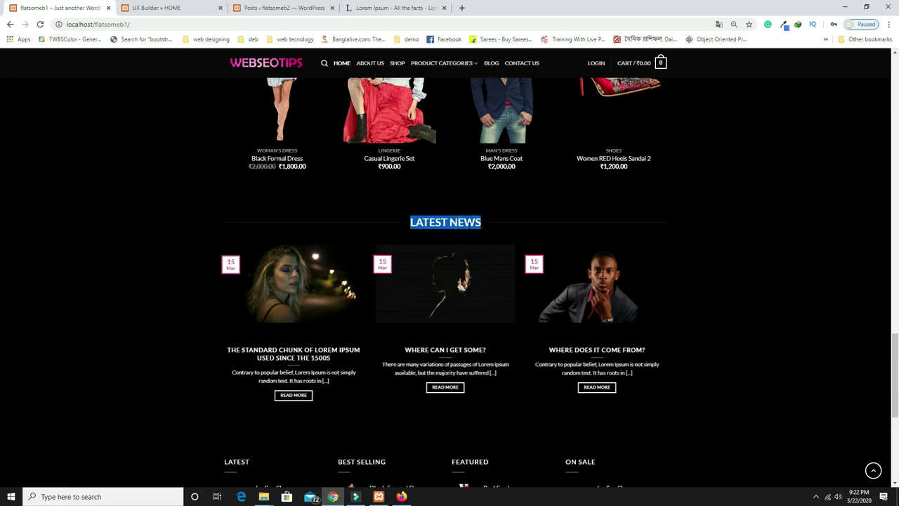
pyautogui.click(156, 8)
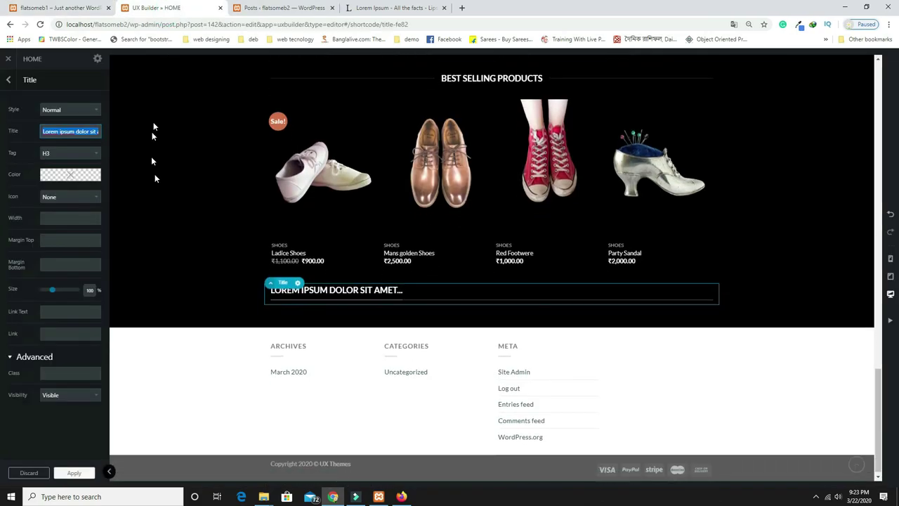
pyautogui.write('LATEST NEWS')
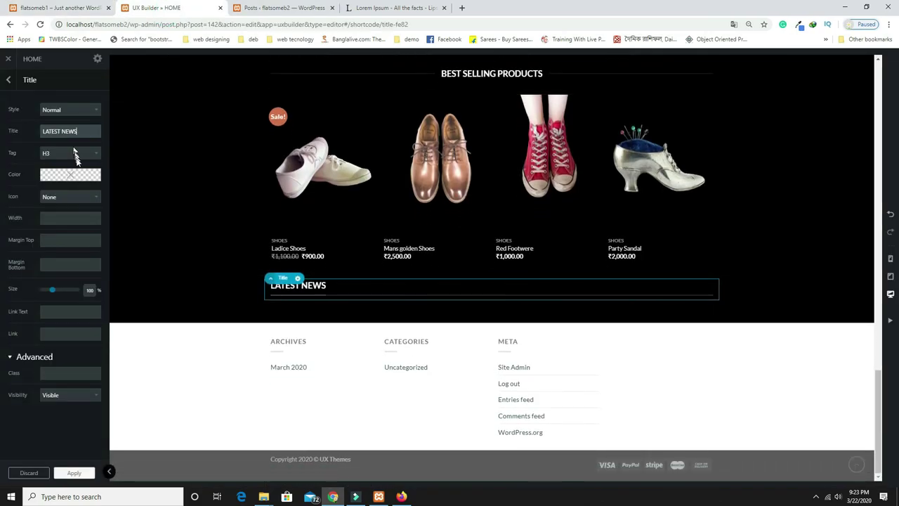
pyautogui.click(68, 113)
pyautogui.click(66, 126)
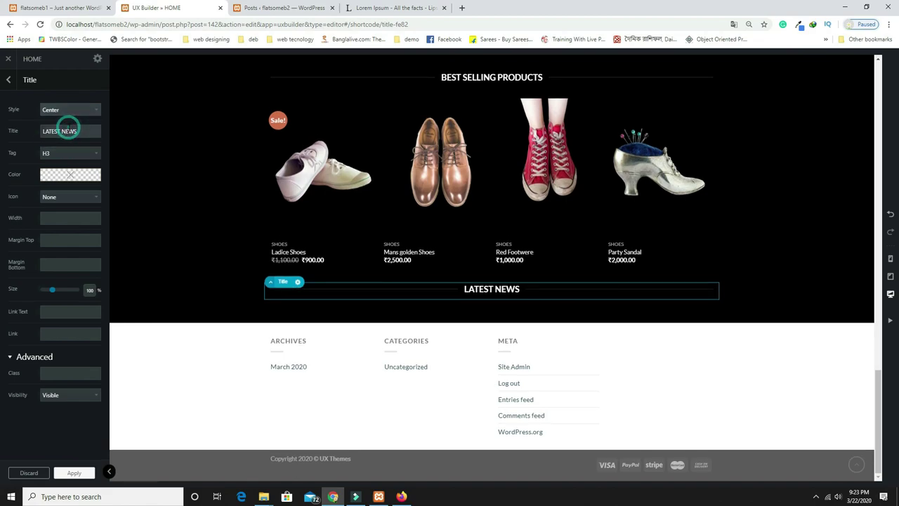
pyautogui.click(76, 473)
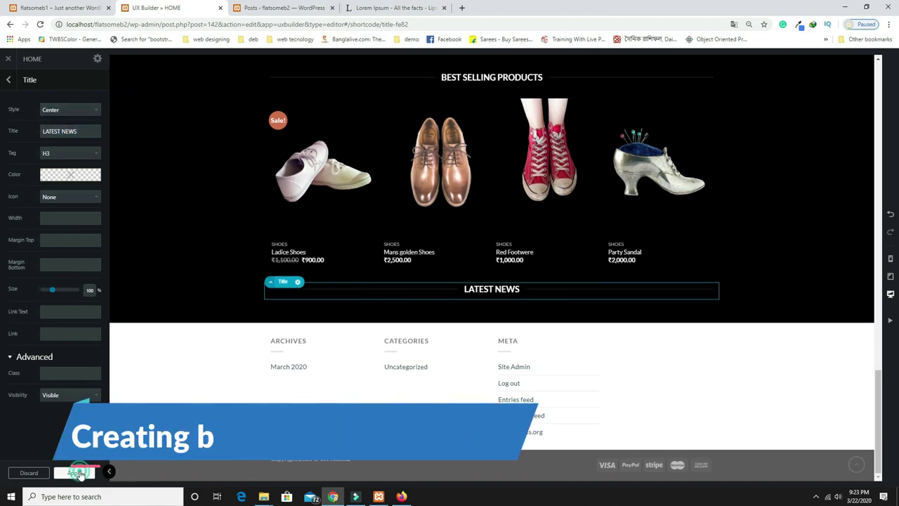
# Insert a Blog posts element with the default layout under LATEST NEWS
pyautogui.click(74, 473)
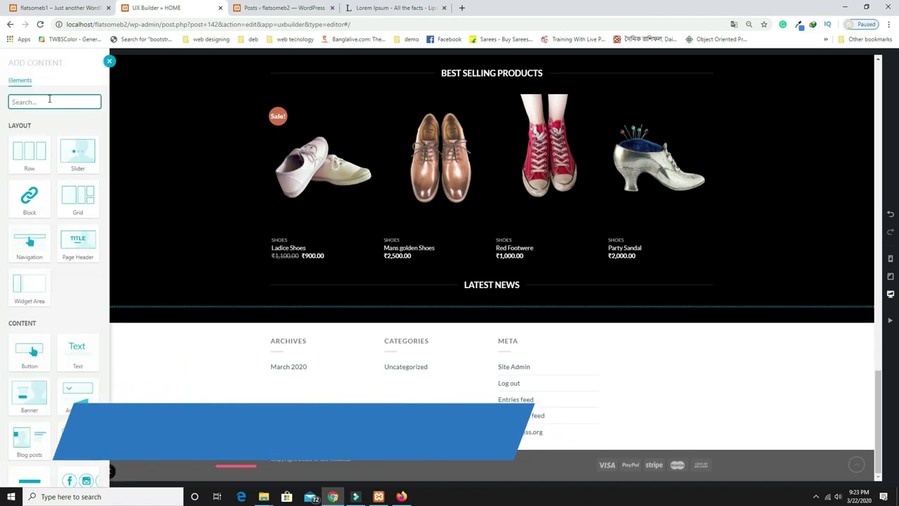
pyautogui.write('BLO')
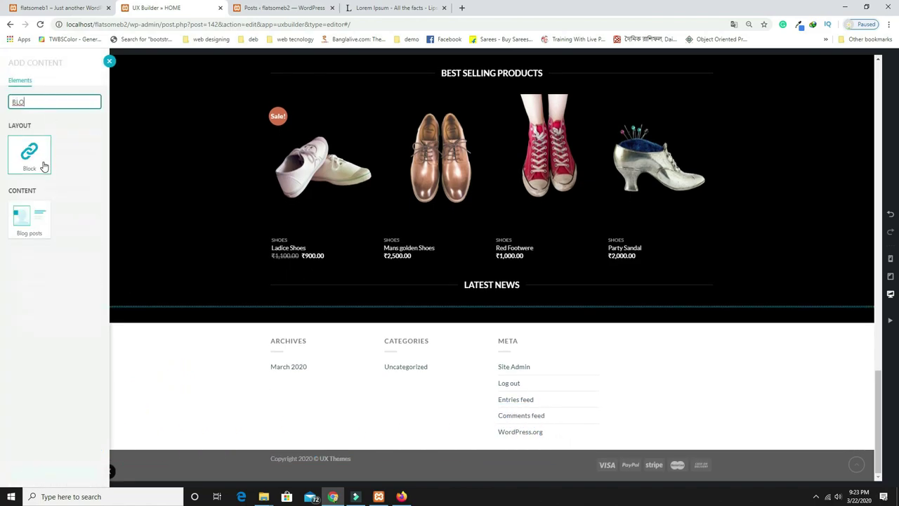
pyautogui.click(29, 219)
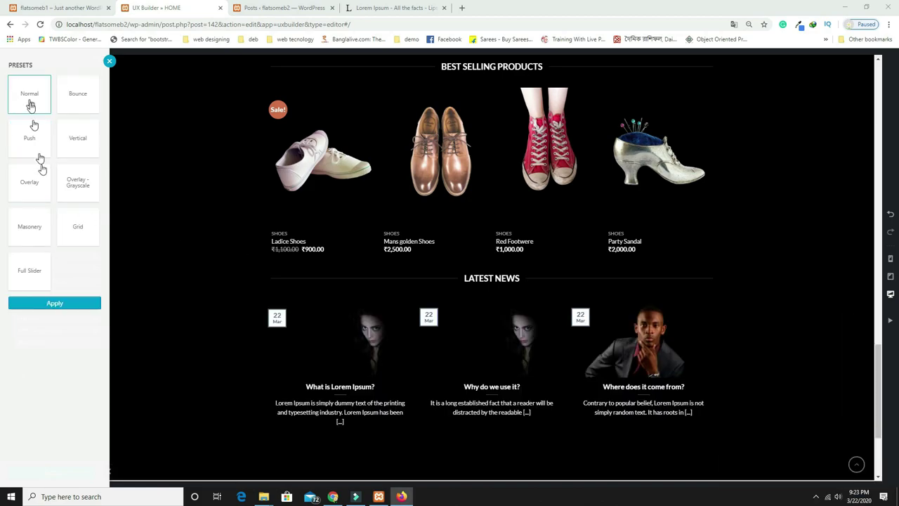
pyautogui.click(62, 304)
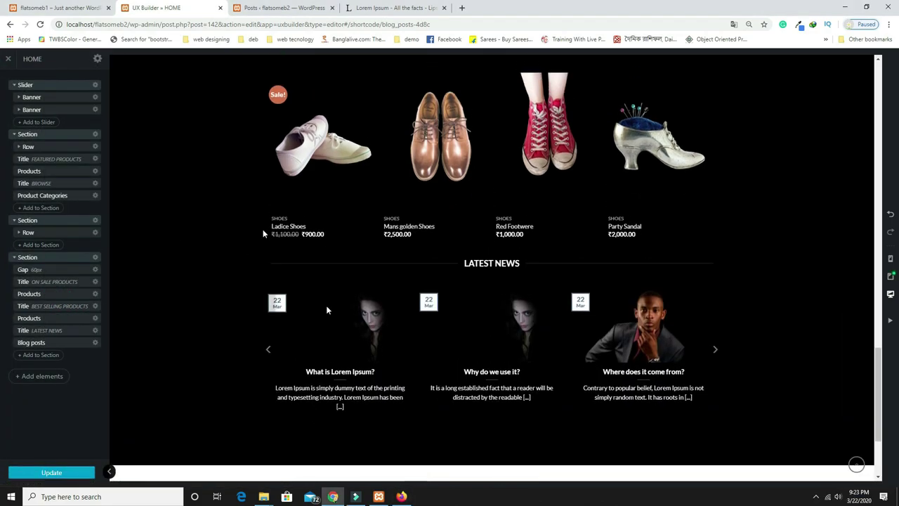
pyautogui.click(328, 309)
# Set the Blog posts read-more button to READ MORE with Outline style and apply
pyautogui.click(63, 7)
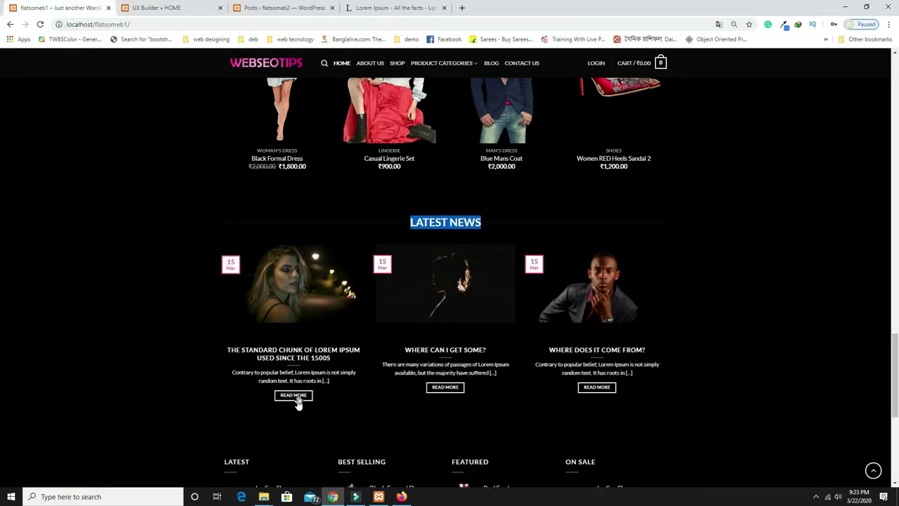
pyautogui.click(127, 7)
pyautogui.scroll(-5, 72, 339)
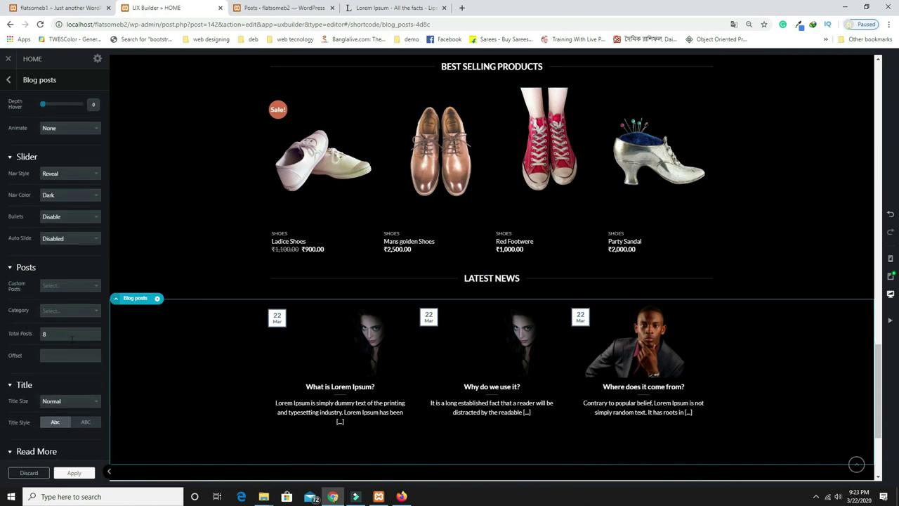
pyautogui.scroll(-3, 71, 339)
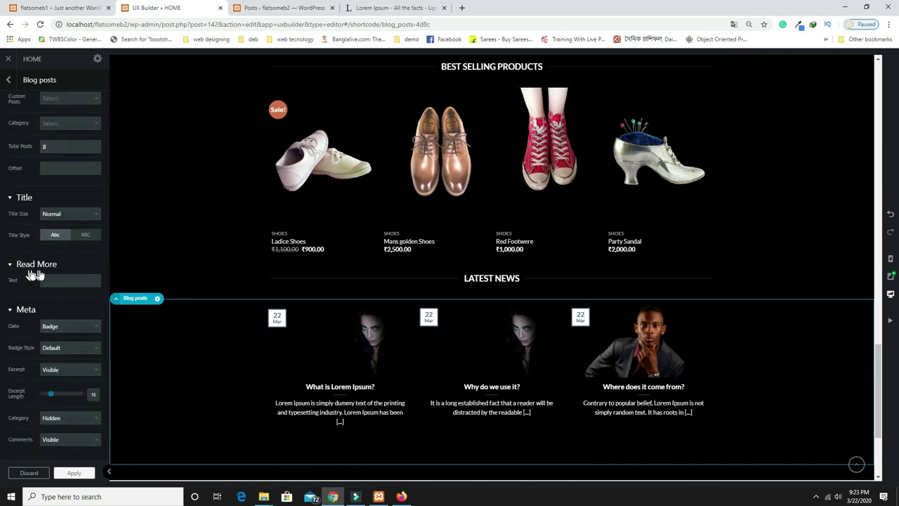
pyautogui.click(59, 280)
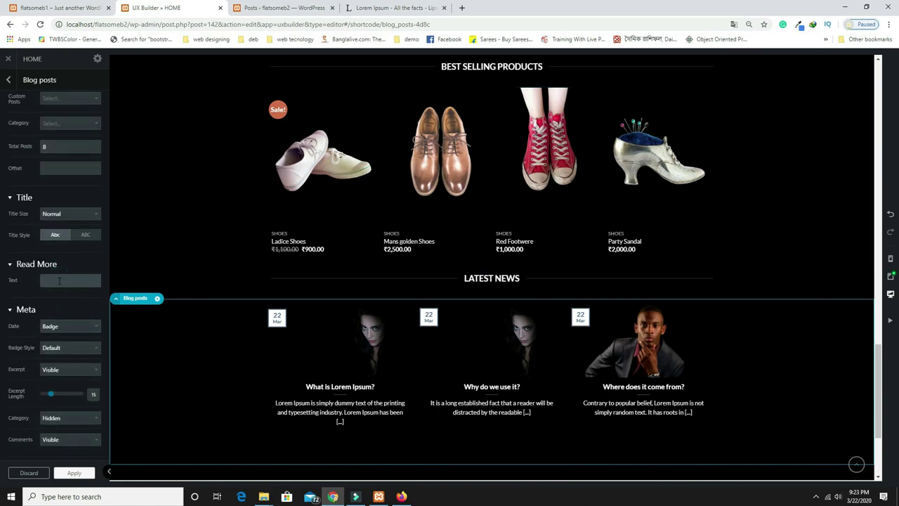
pyautogui.write('READ MORE')
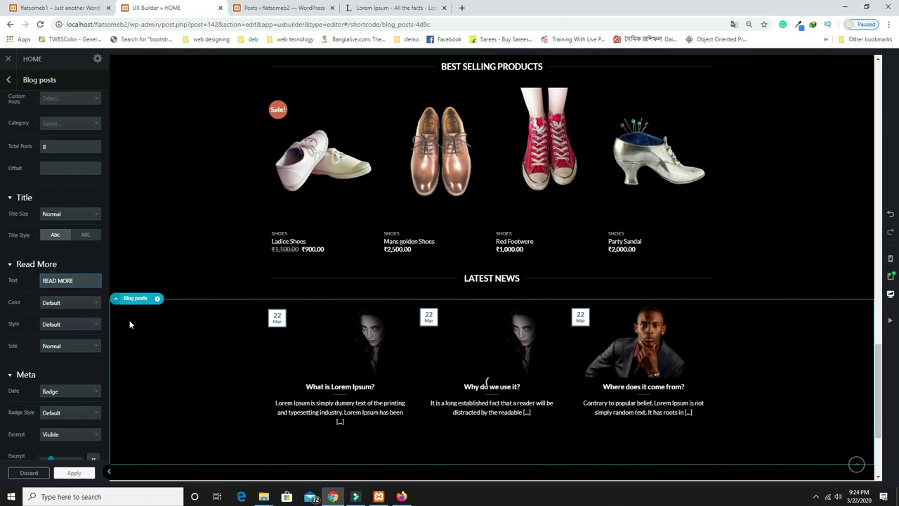
pyautogui.scroll(-2, 451, 419)
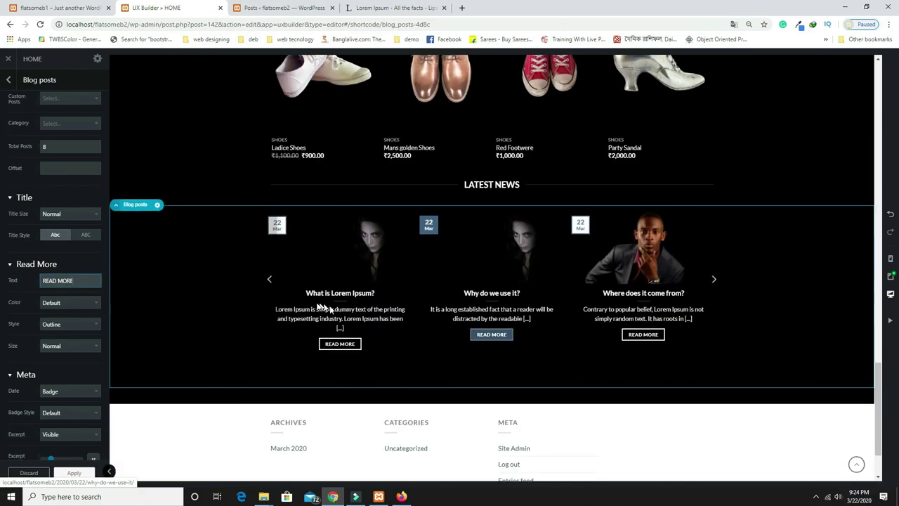
pyautogui.scroll(2, 673, 350)
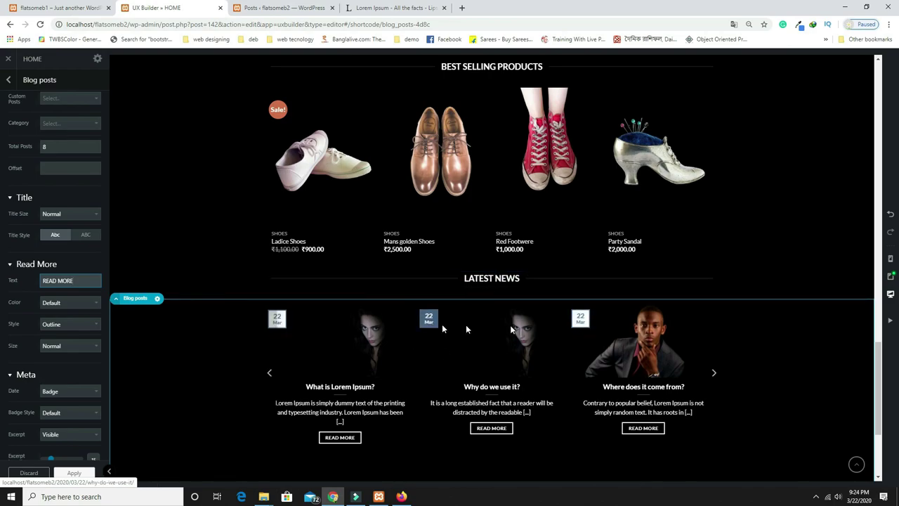
pyautogui.scroll(2, 582, 326)
pyautogui.scroll(-2, 582, 331)
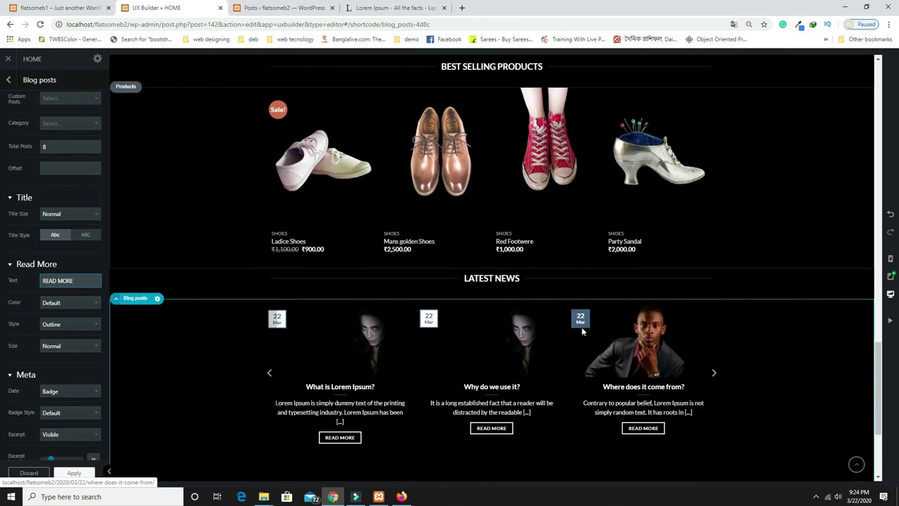
pyautogui.click(86, 474)
# Update the home page to save the changes
pyautogui.click(84, 474)
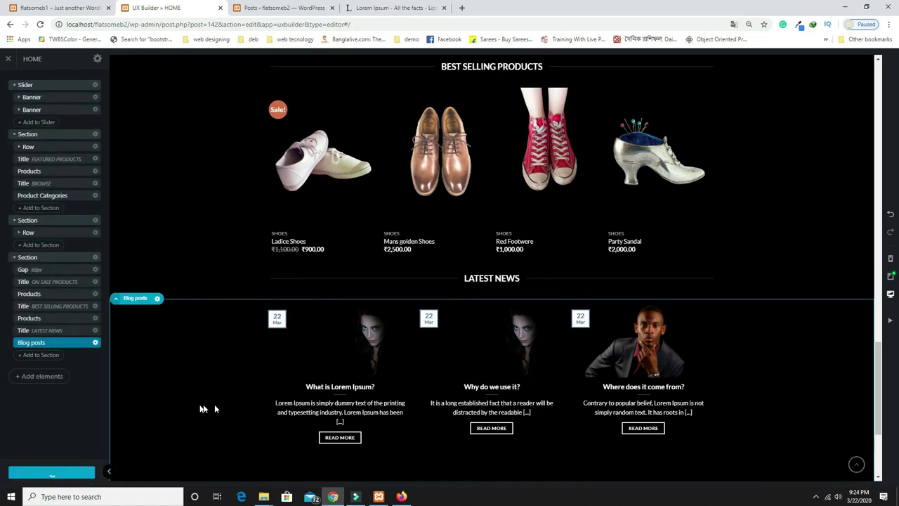
pyautogui.scroll(-3, 232, 406)
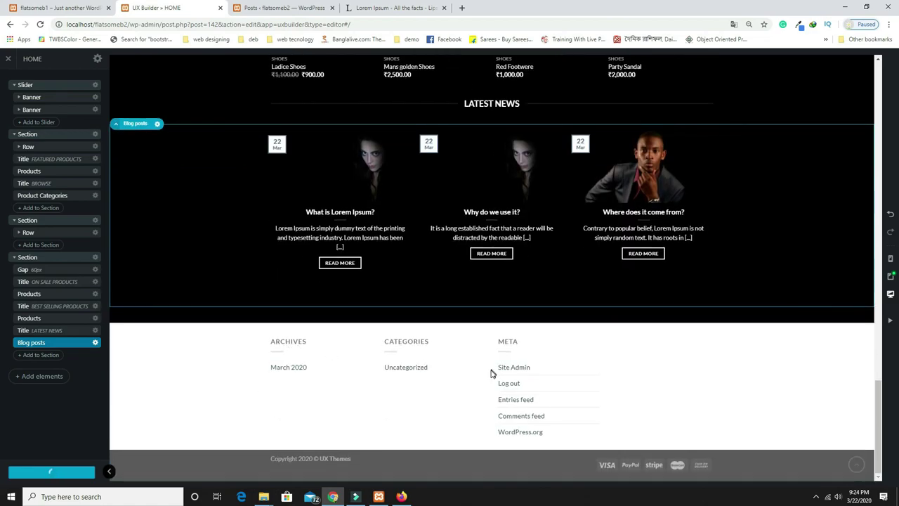
pyautogui.scroll(7, 442, 413)
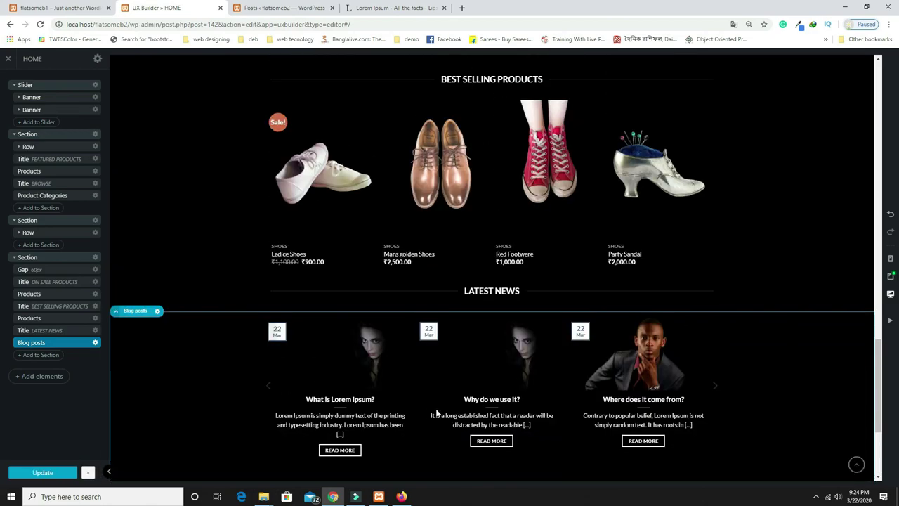
pyautogui.scroll(10, 426, 413)
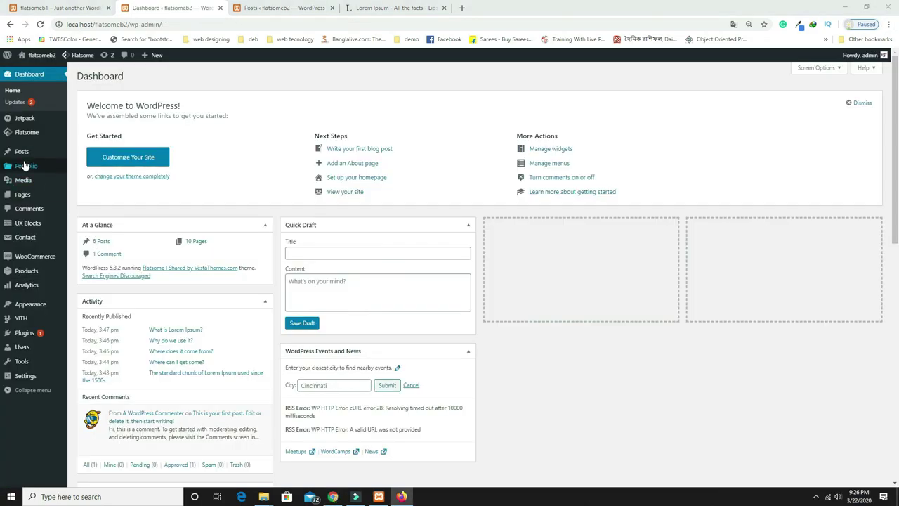
# Open ABOUT US in UX Builder and set its template to Page - Full Width
pyautogui.click(23, 197)
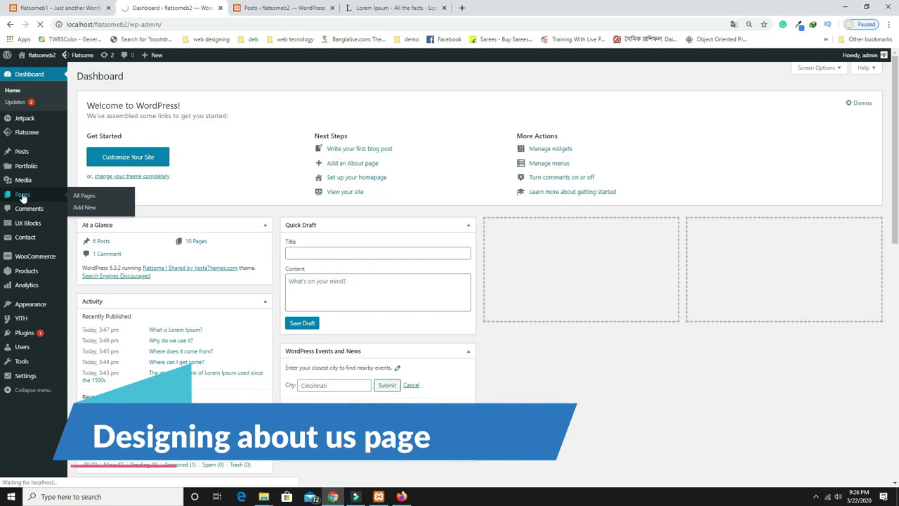
pyautogui.moveTo(117, 153)
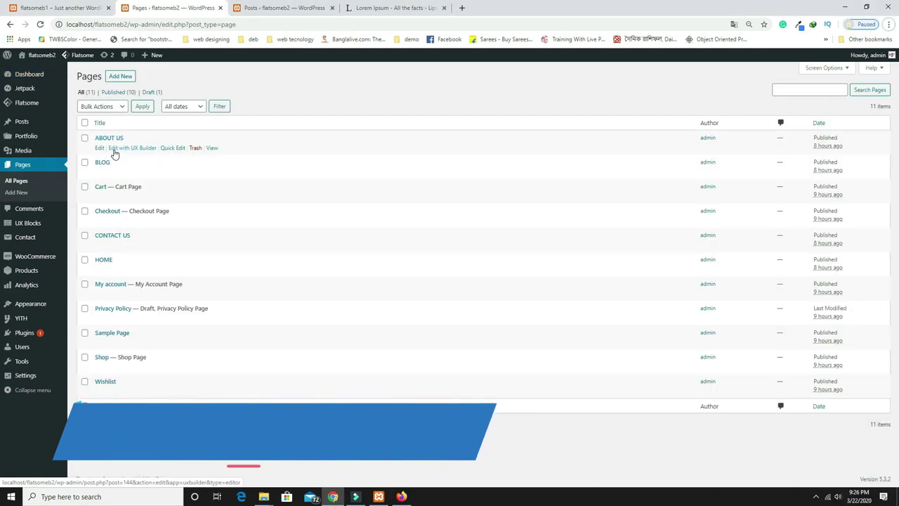
pyautogui.click(131, 154)
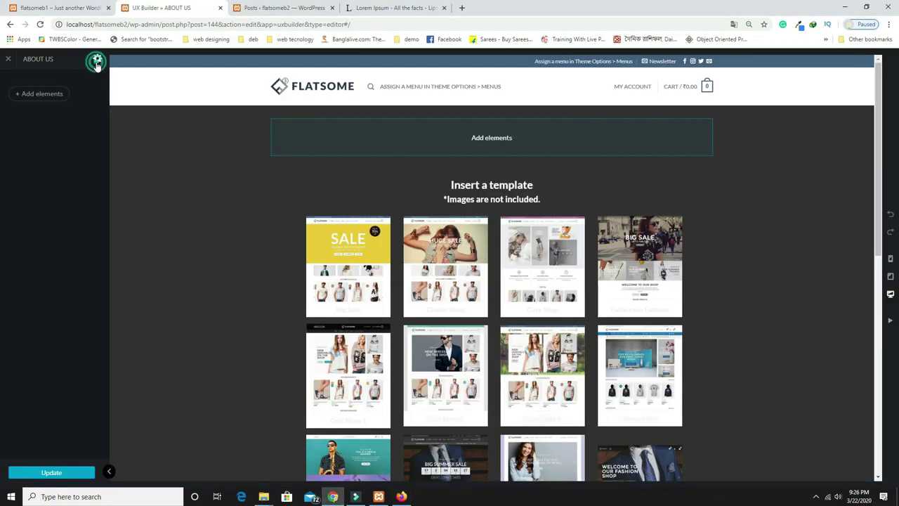
pyautogui.click(97, 59)
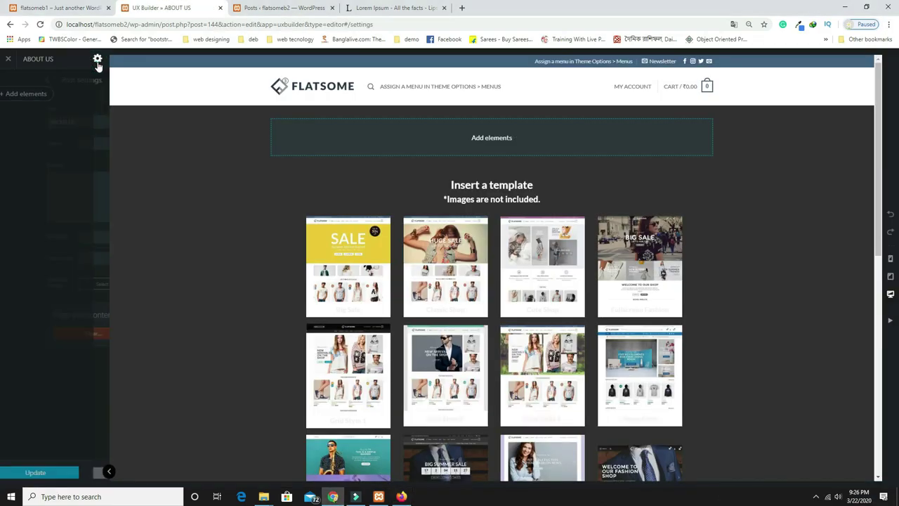
pyautogui.click(82, 238)
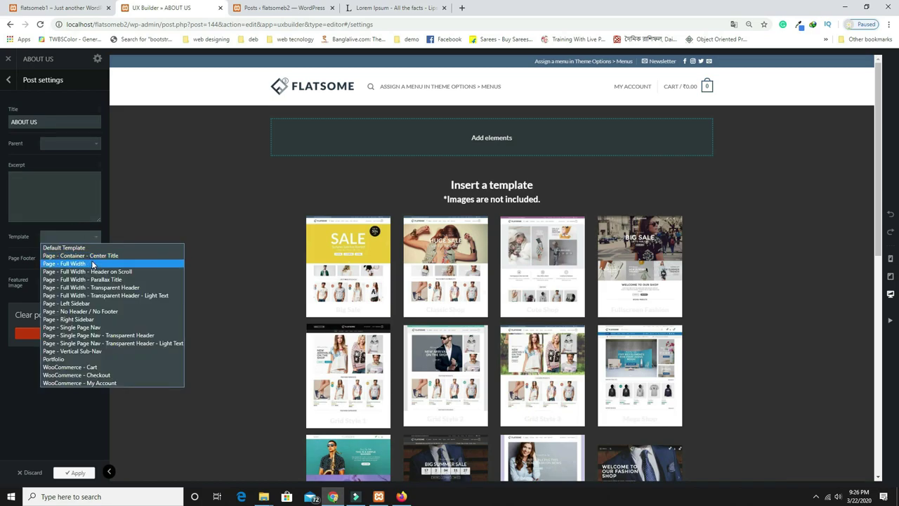
pyautogui.click(92, 264)
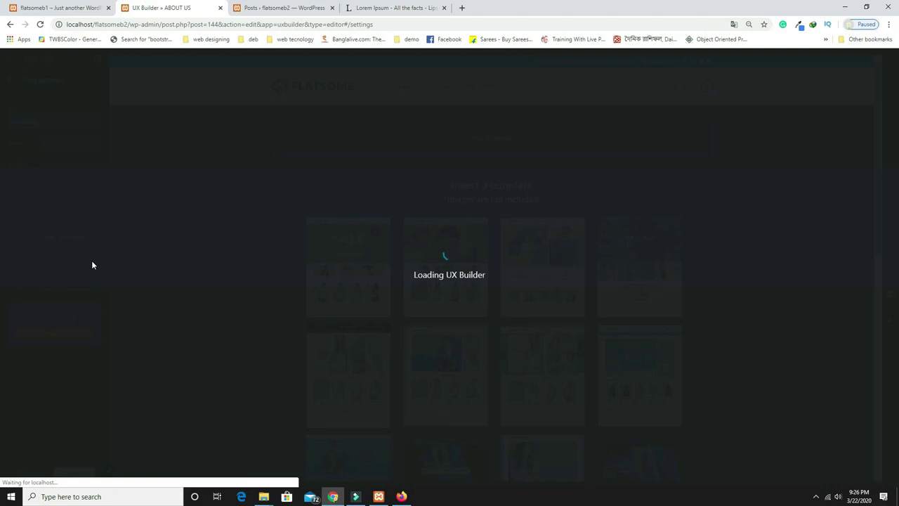
# Copy the hero heading and paragraph from the example site's About Us page
pyautogui.click(61, 7)
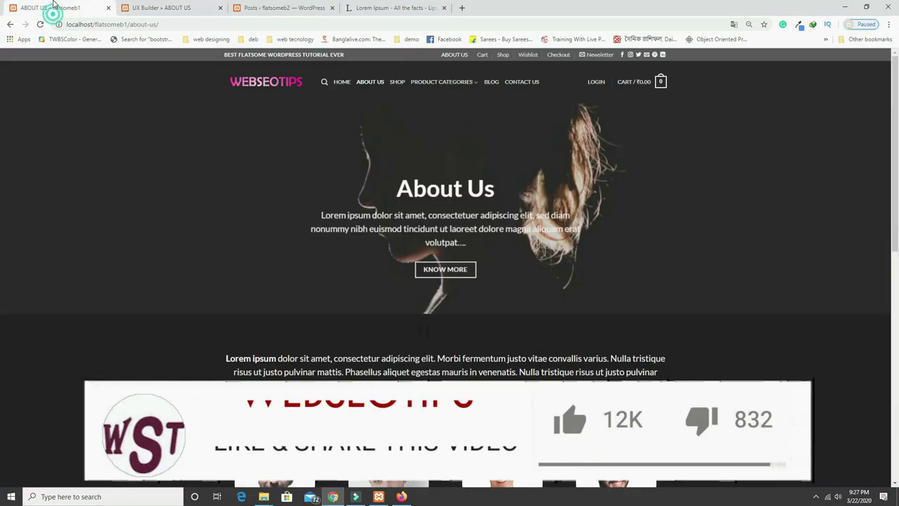
pyautogui.scroll(-4, 403, 205)
pyautogui.scroll(4, 403, 205)
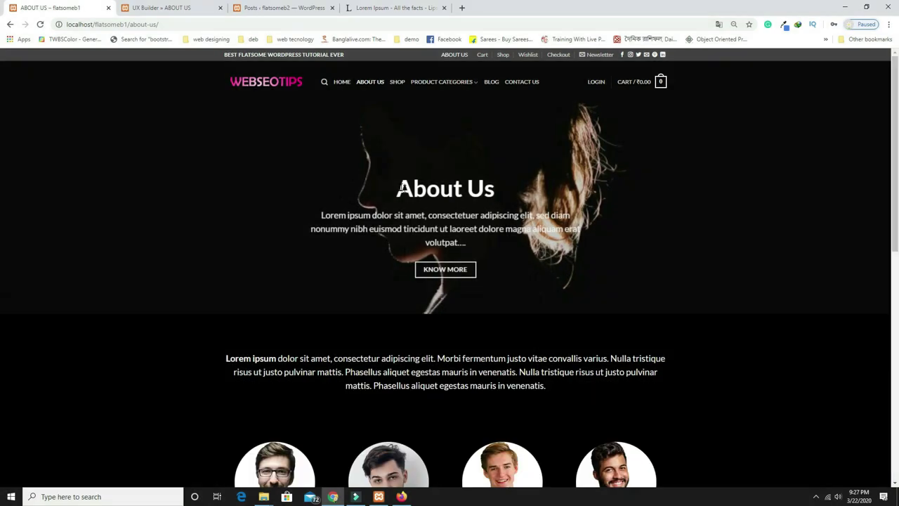
pyautogui.moveTo(401, 187); pyautogui.dragTo(485, 250)
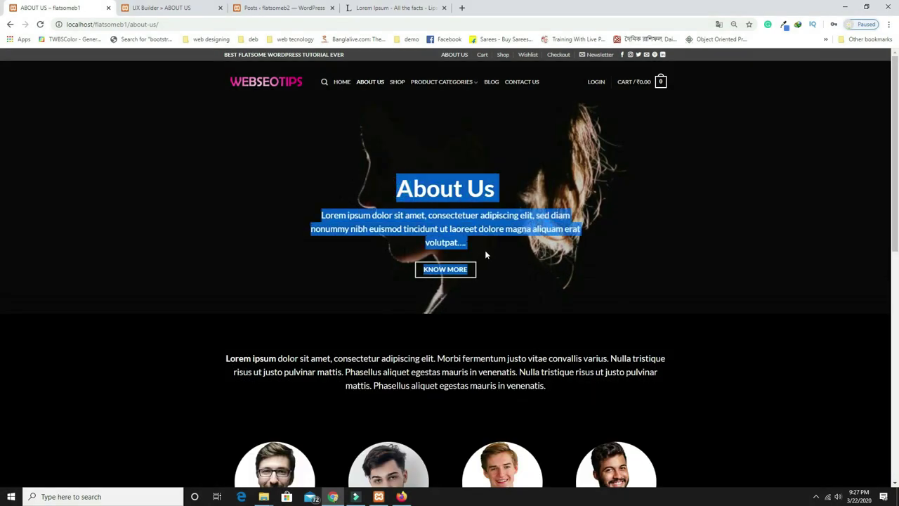
pyautogui.click(156, 7)
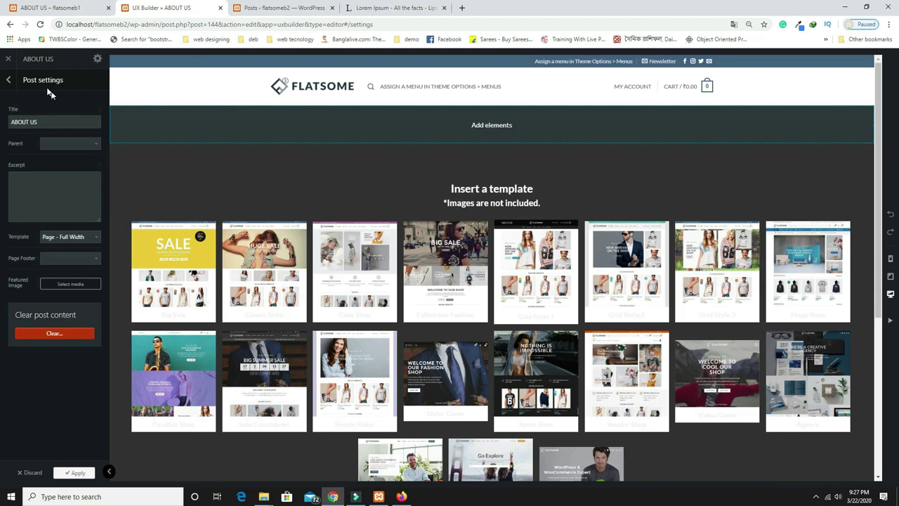
# Add a Banner with the Simple Center preset to the empty page
pyautogui.click(6, 81)
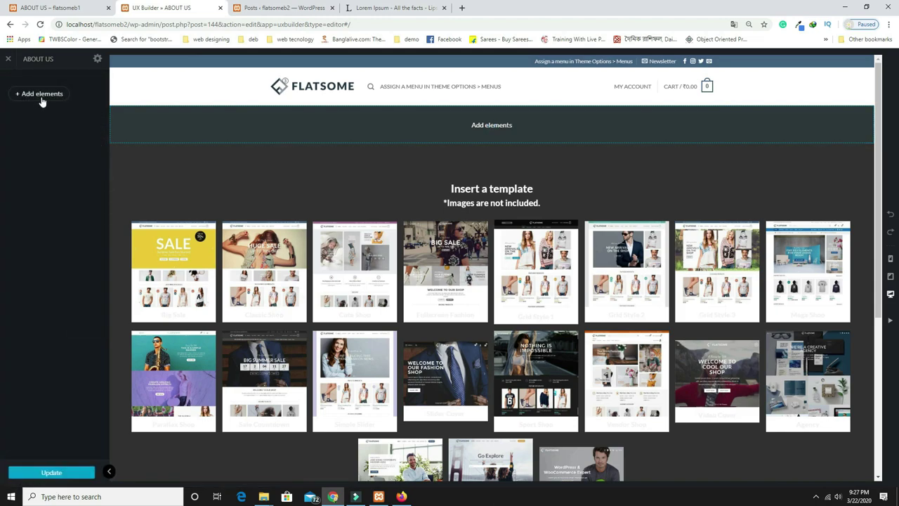
pyautogui.click(40, 95)
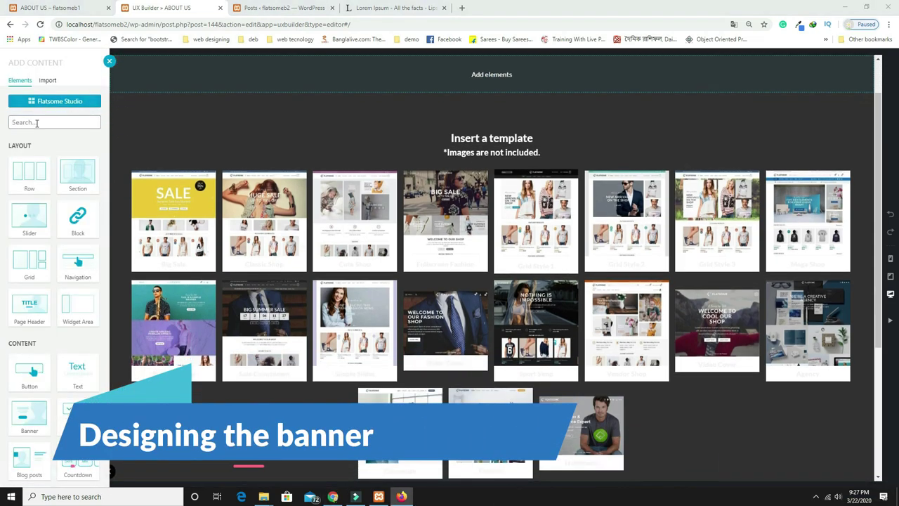
pyautogui.click(37, 123)
pyautogui.write('ban')
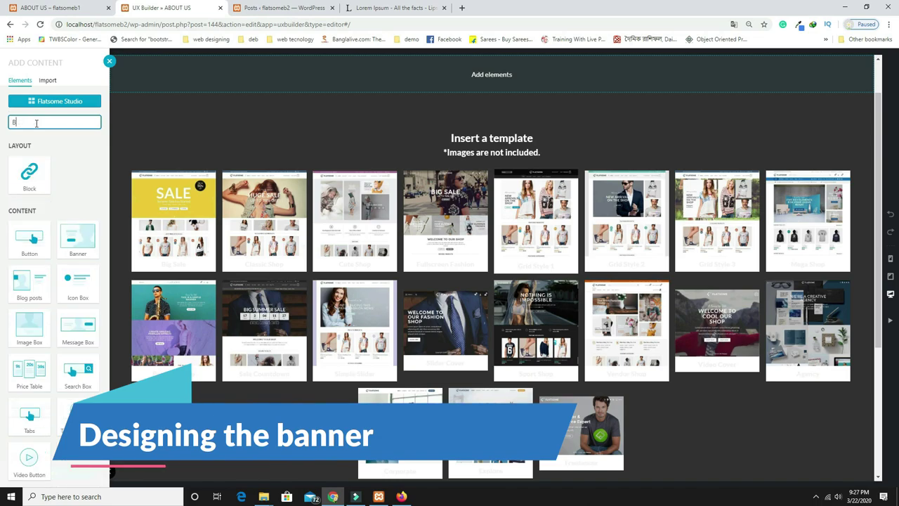
pyautogui.click(38, 174)
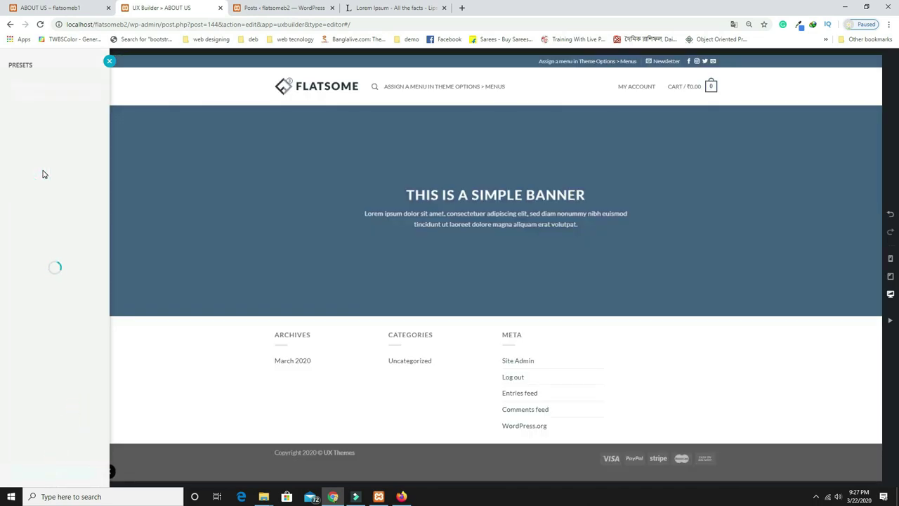
pyautogui.click(74, 95)
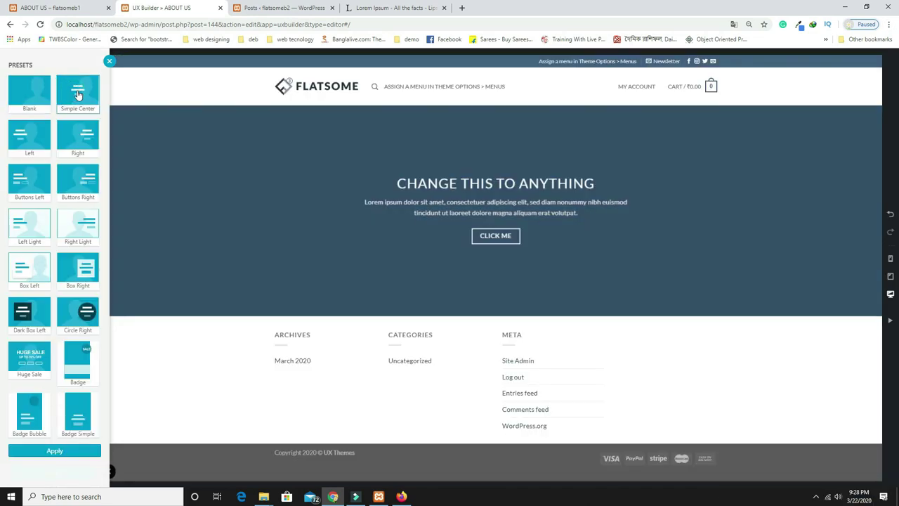
pyautogui.click(63, 450)
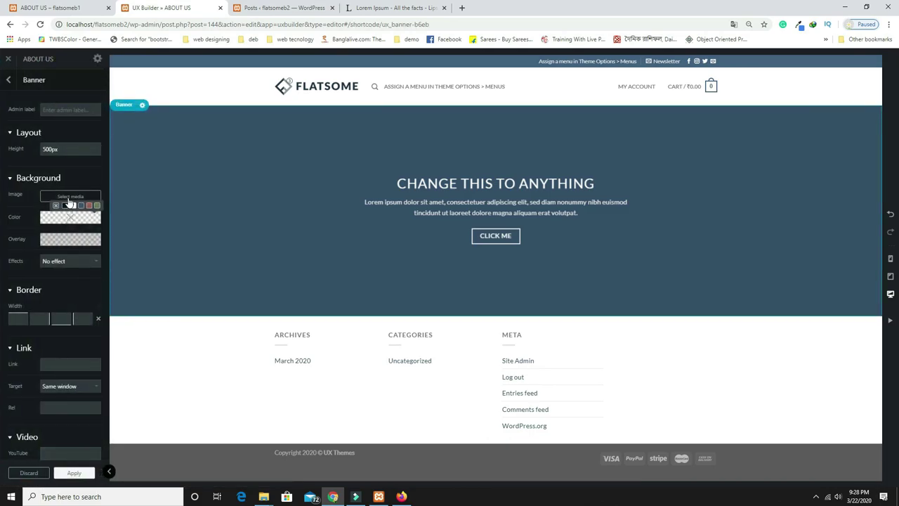
# Set the dark portrait photo as the banner's background image
pyautogui.click(58, 197)
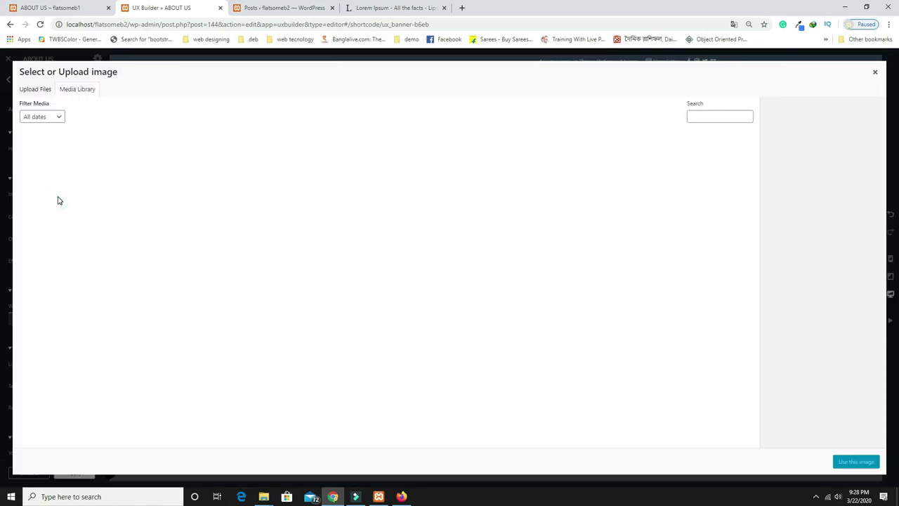
pyautogui.click(356, 243)
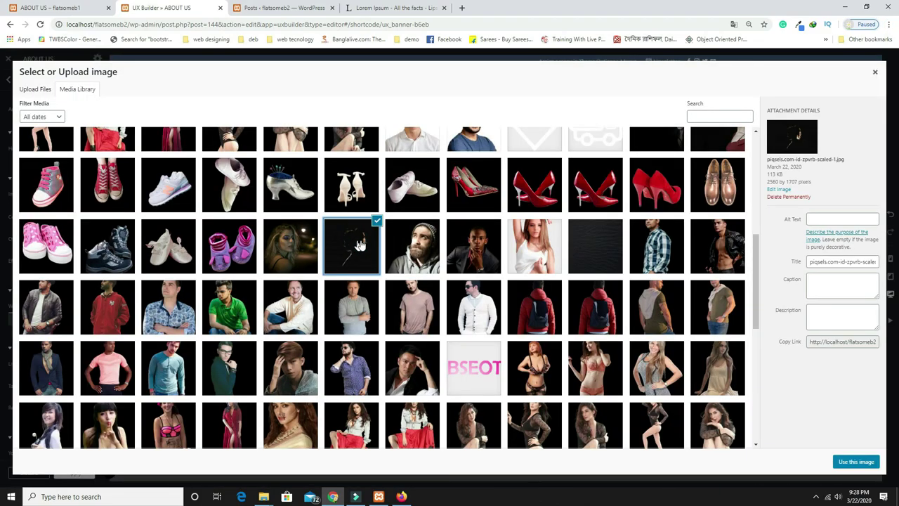
pyautogui.click(845, 461)
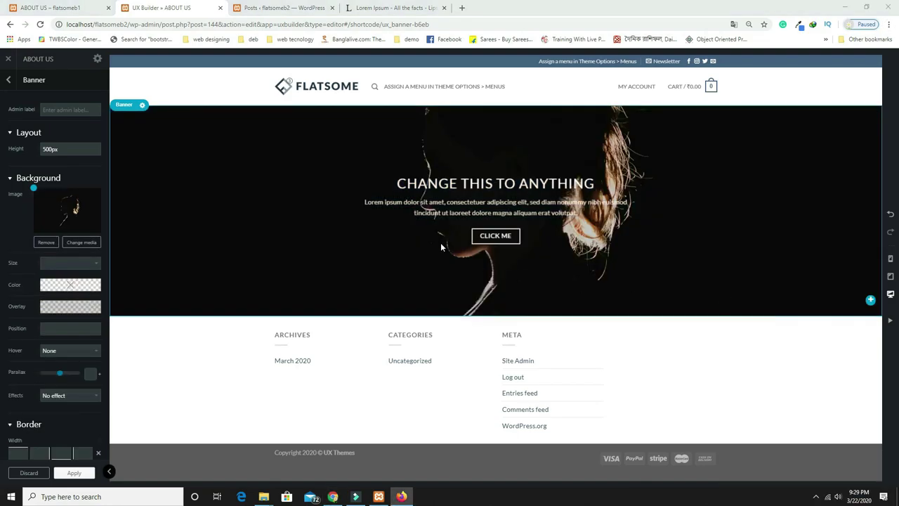
# Copy the About Us heading and Lorem paragraph from the live About Us page
pyautogui.click(59, 150)
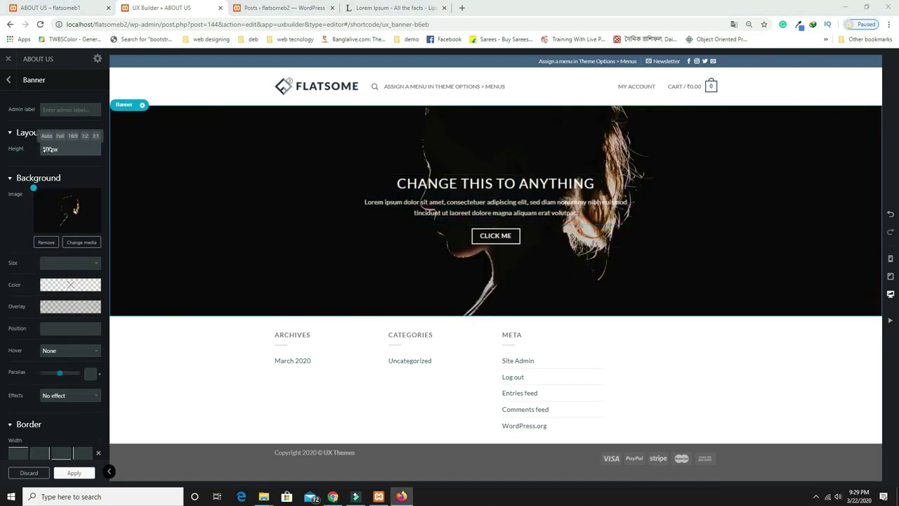
pyautogui.click(433, 212)
pyautogui.click(63, 6)
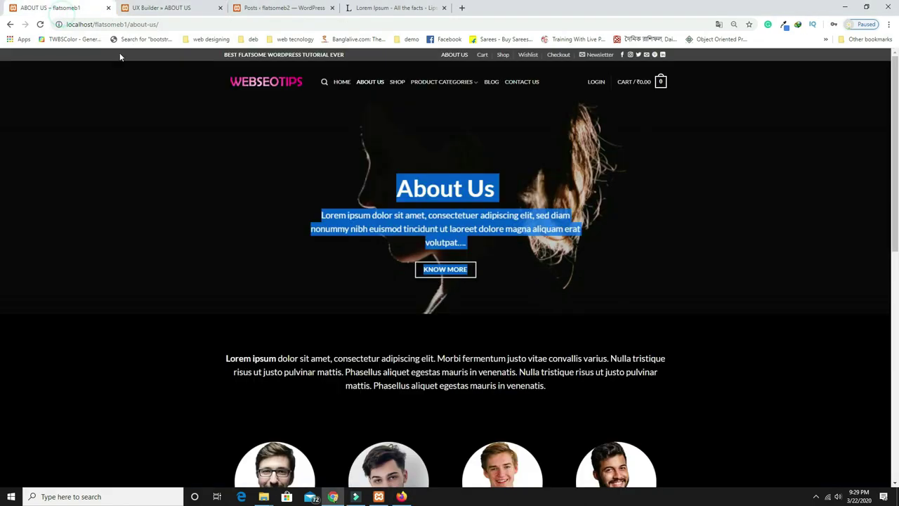
pyautogui.rightClick(420, 197)
pyautogui.click(590, 292)
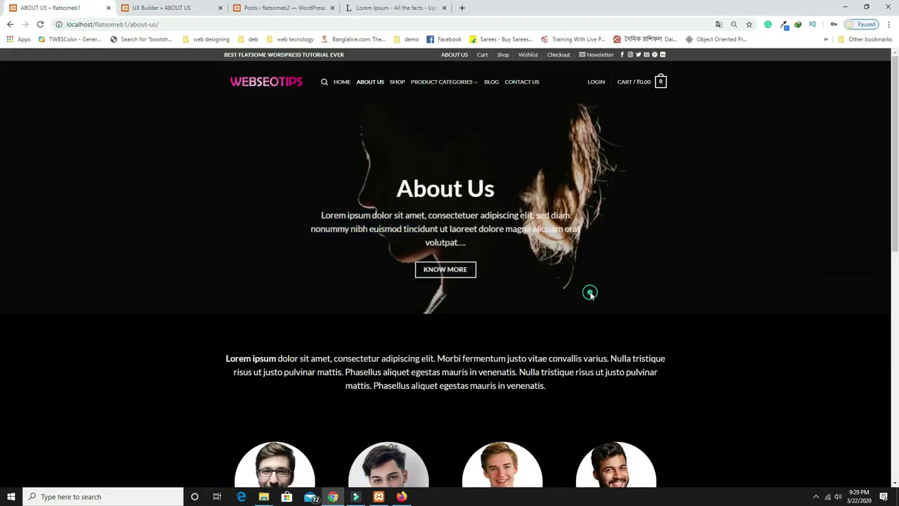
pyautogui.click(486, 244)
pyautogui.moveTo(433, 240); pyautogui.dragTo(391, 199)
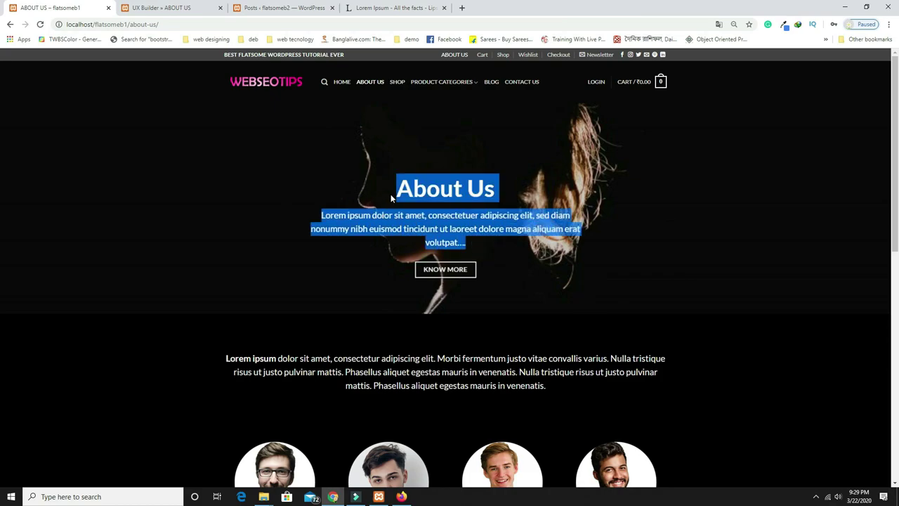
pyautogui.rightClick(411, 197)
pyautogui.click(436, 203)
# Paste the copied text over the banner's placeholder heading and paragraph and confirm
pyautogui.click(166, 8)
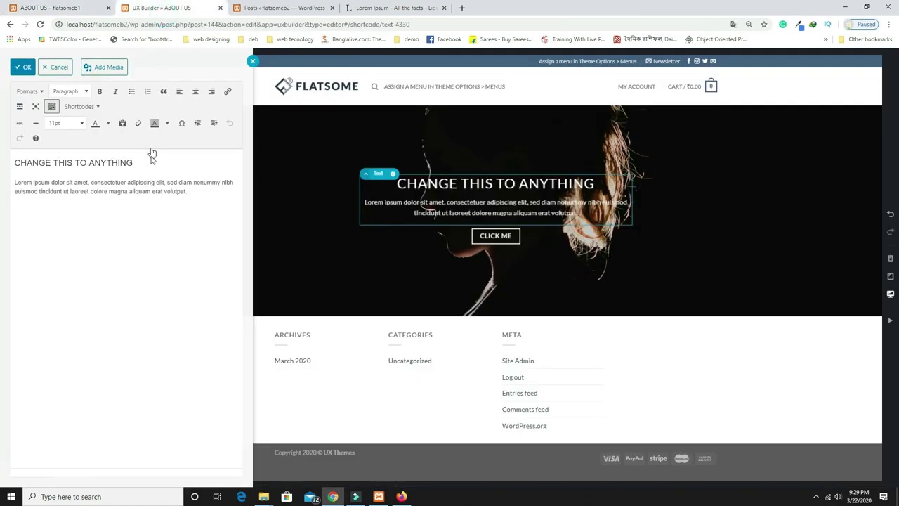
pyautogui.moveTo(190, 191); pyautogui.dragTo(2, 160)
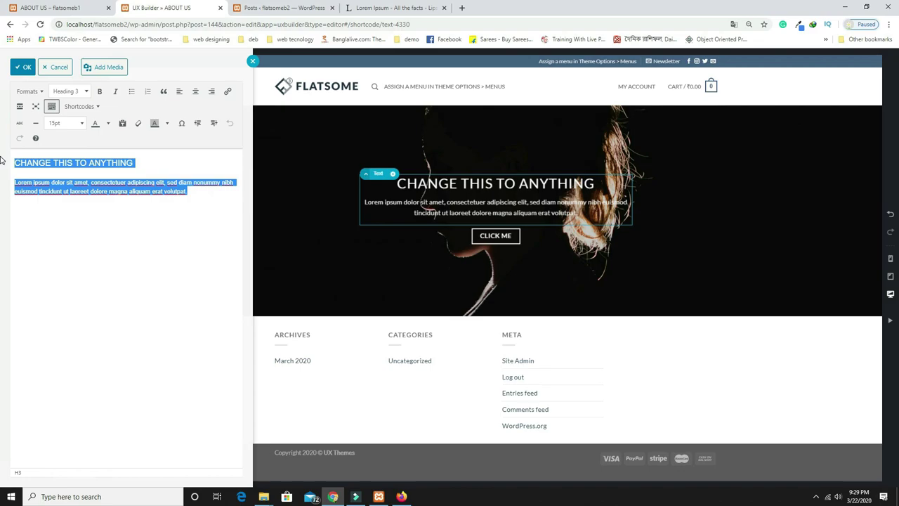
pyautogui.hotkey('ctrl', 'v')
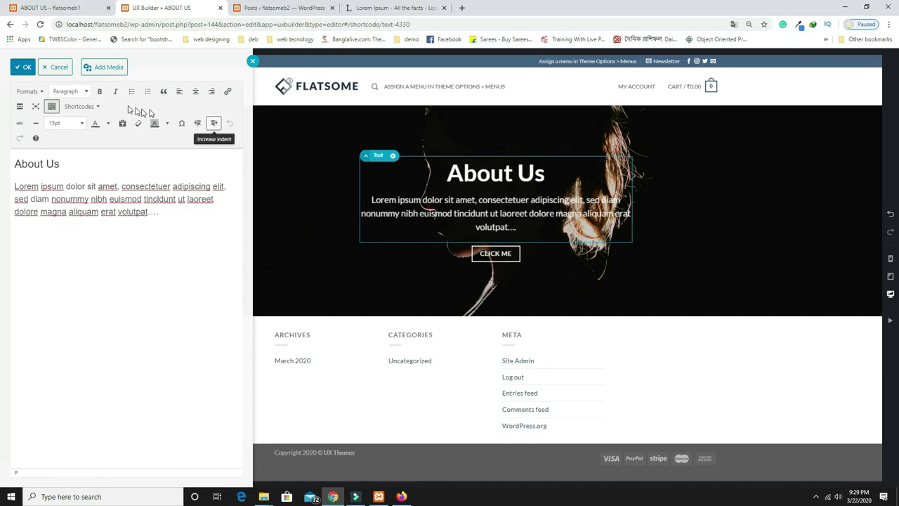
pyautogui.click(22, 67)
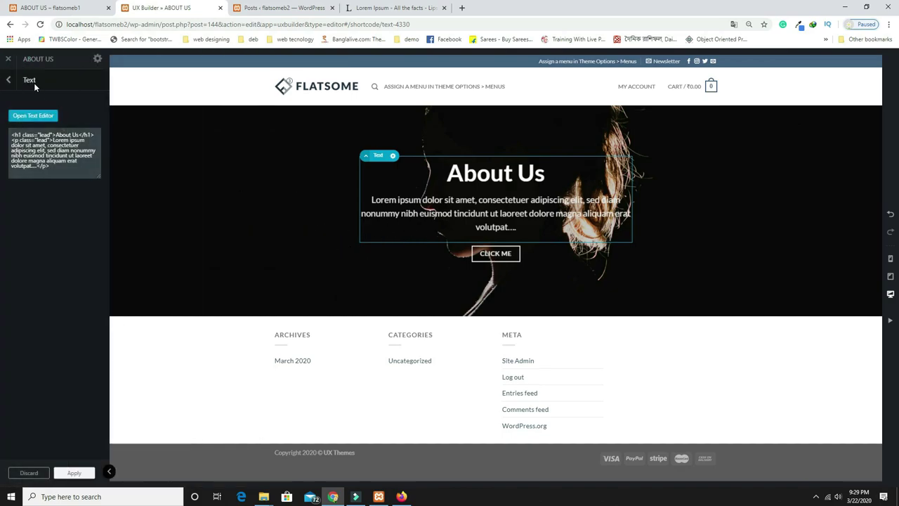
pyautogui.click(8, 81)
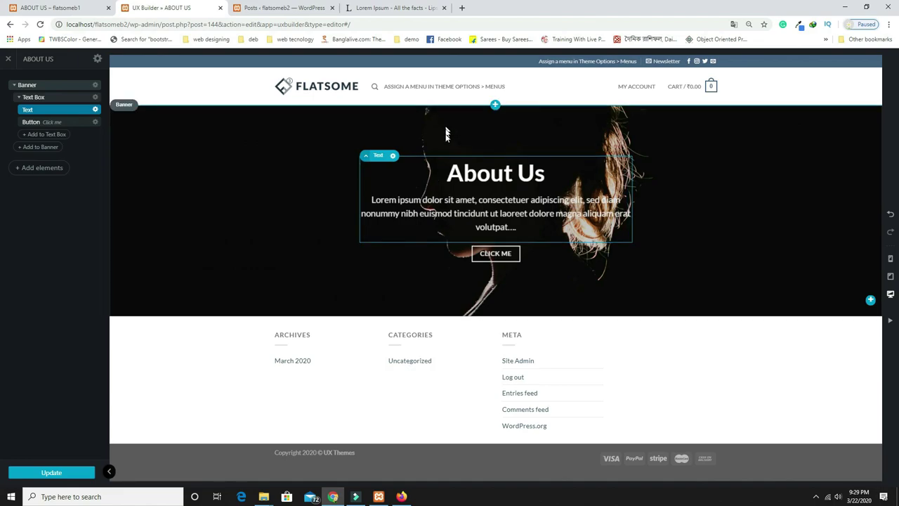
# Give the banner Text Box padding of 60px top and 30px bottom
pyautogui.click(39, 99)
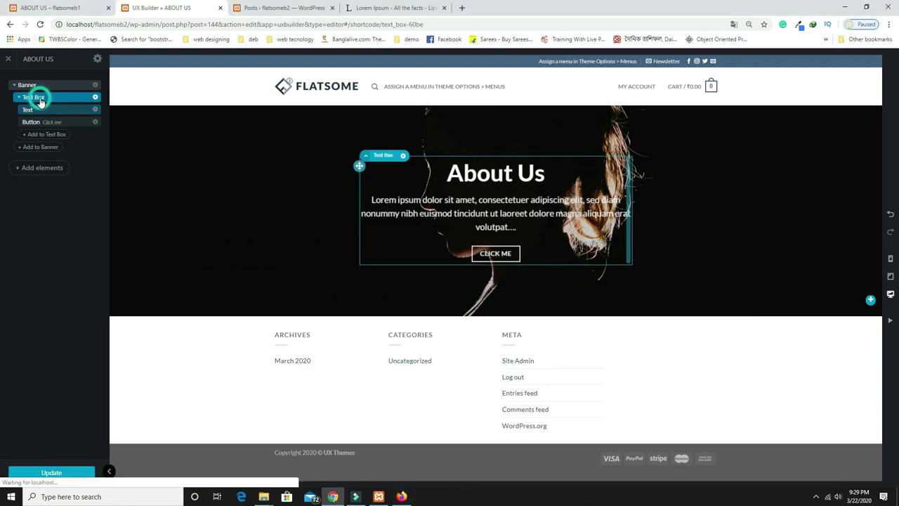
pyautogui.click(40, 99)
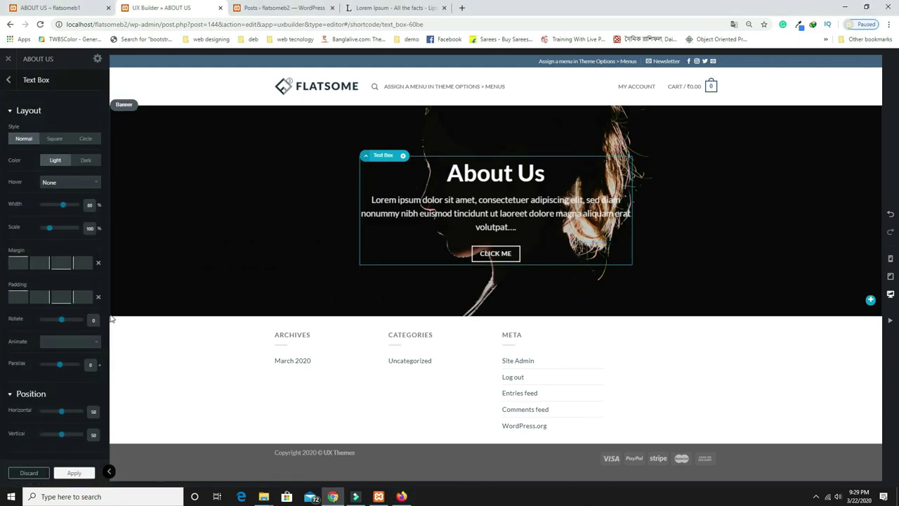
pyautogui.moveTo(17, 297); pyautogui.dragTo(84, 297)
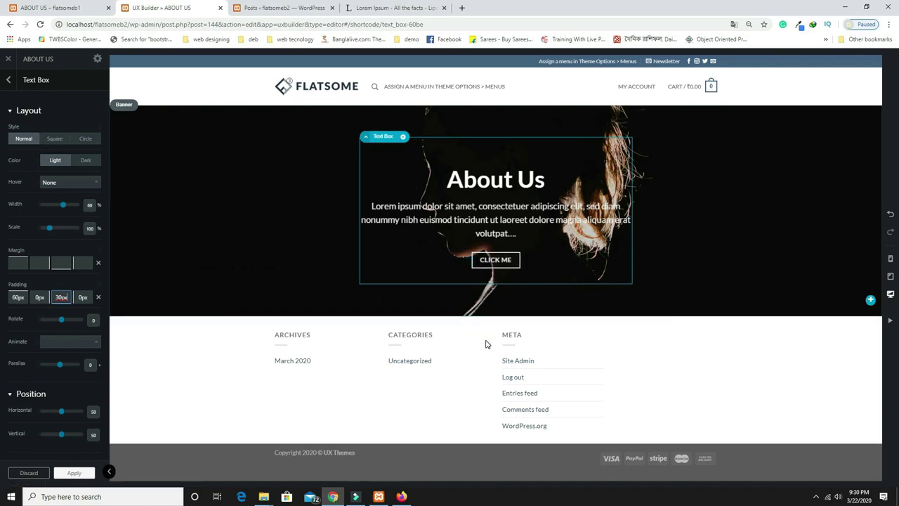
# Change the banner button's text to KNOW MORE
pyautogui.click(499, 262)
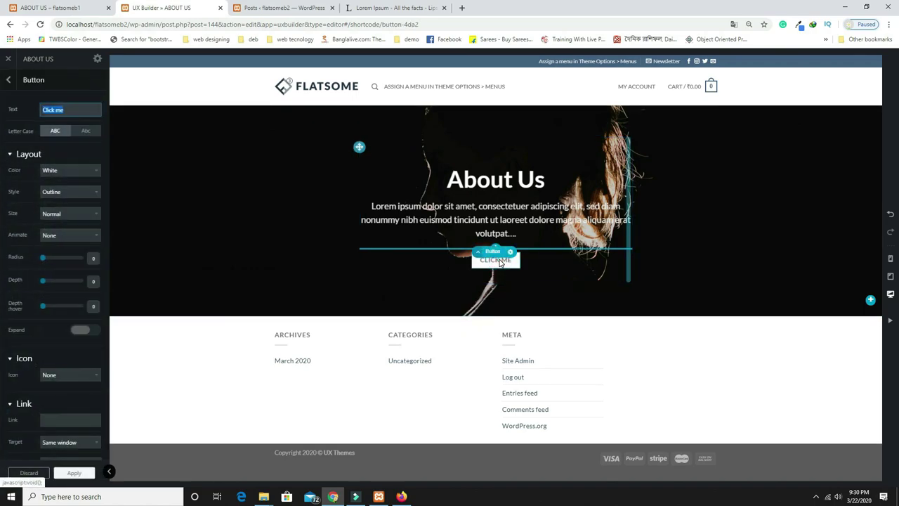
pyautogui.write('KNOW MORE')
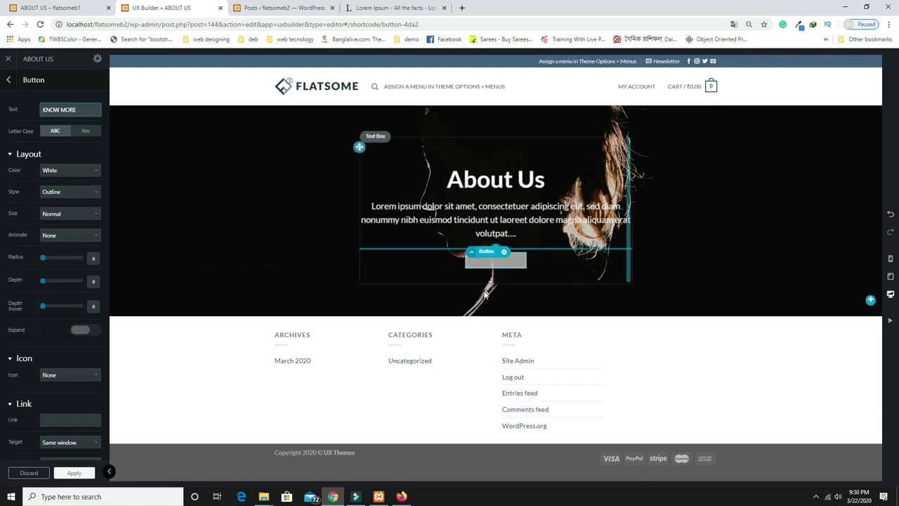
pyautogui.click(7, 79)
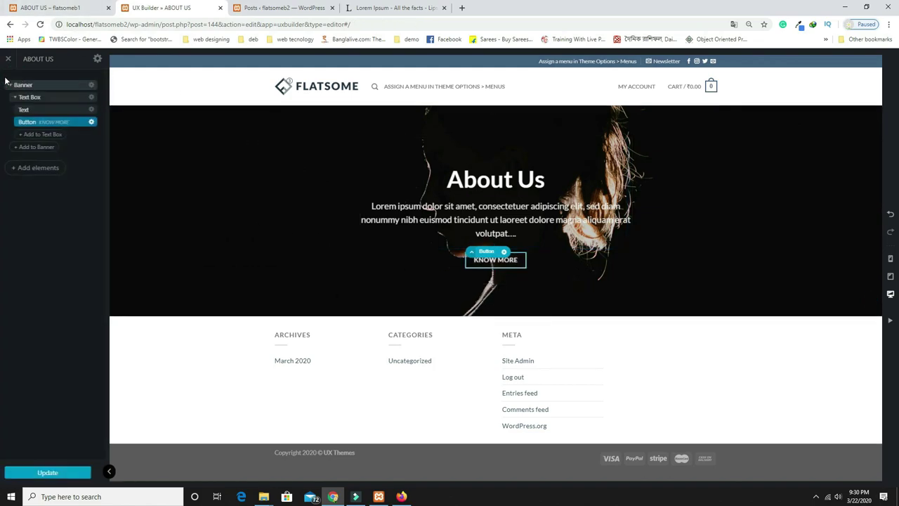
# View the live About Us page and select the intro paragraph below the banner
pyautogui.click(85, 11)
pyautogui.scroll(-3, 199, 161)
pyautogui.moveTo(199, 155); pyautogui.dragTo(567, 203)
pyautogui.hotkey('ctrl', 'c')
# Insert a new section below the banner and give it a black background
pyautogui.click(565, 208)
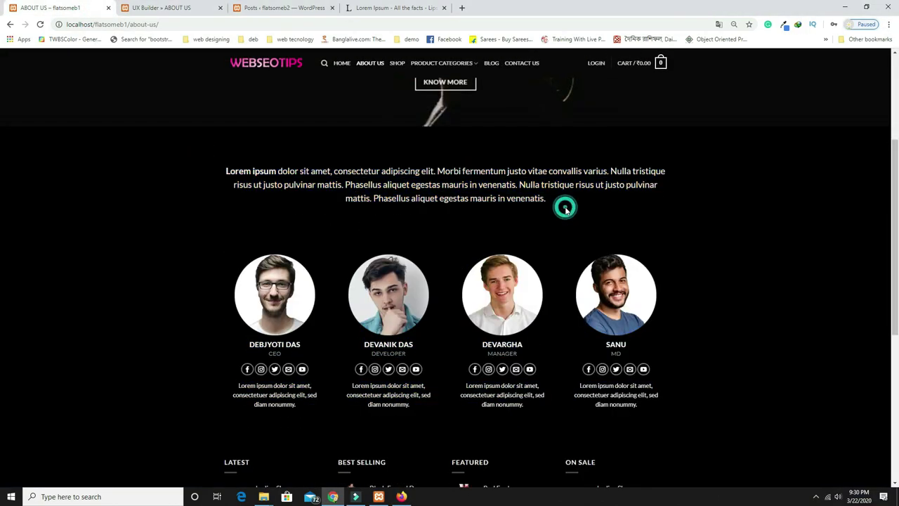
pyautogui.click(161, 9)
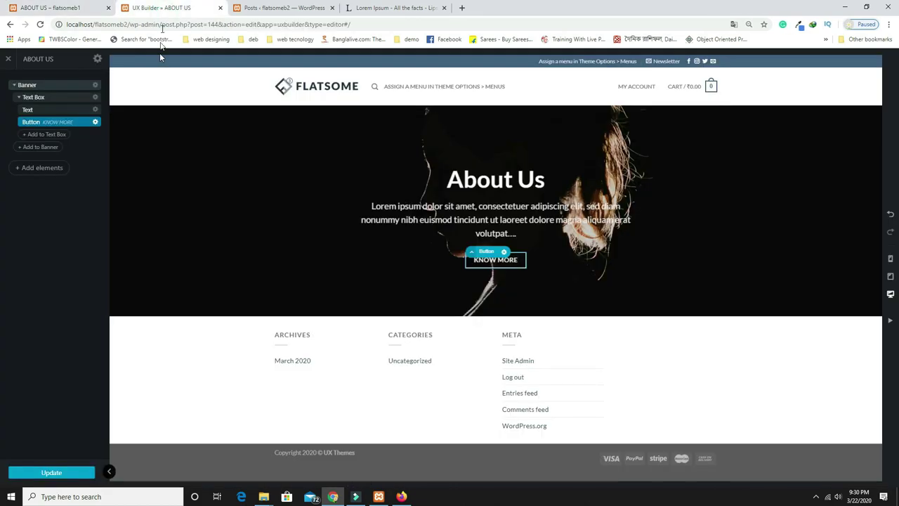
pyautogui.click(34, 169)
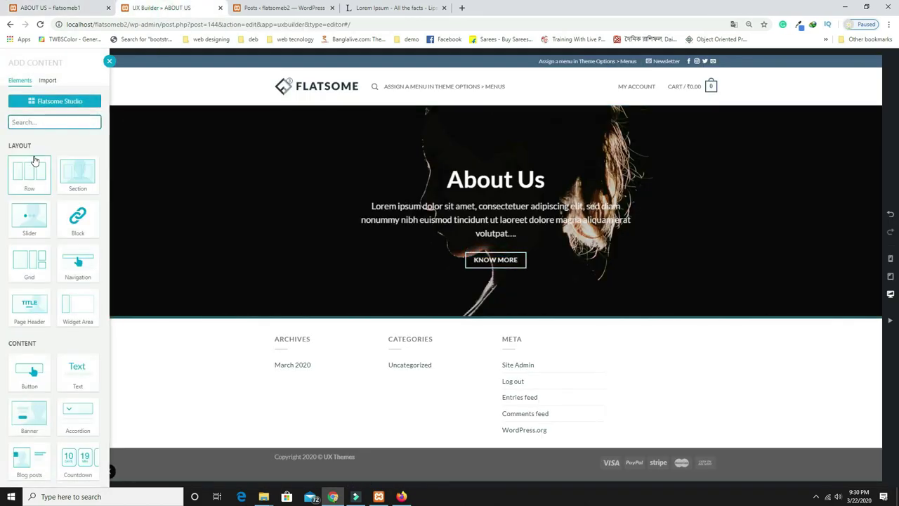
pyautogui.write('row')
pyautogui.click(32, 172)
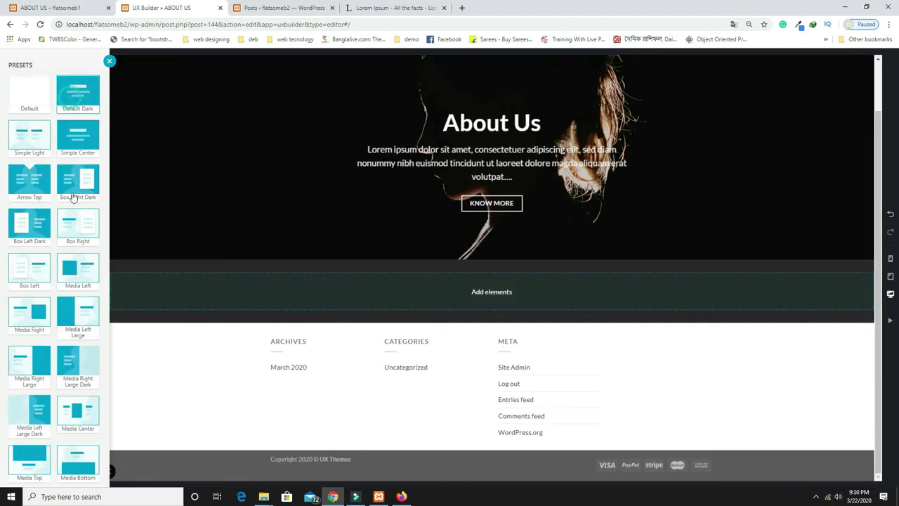
pyautogui.scroll(-1, 75, 460)
pyautogui.click(70, 469)
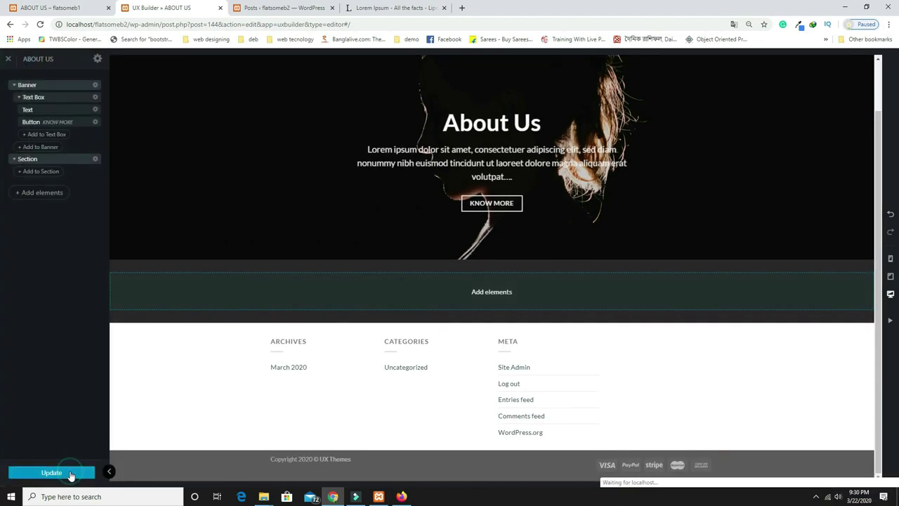
pyautogui.click(58, 160)
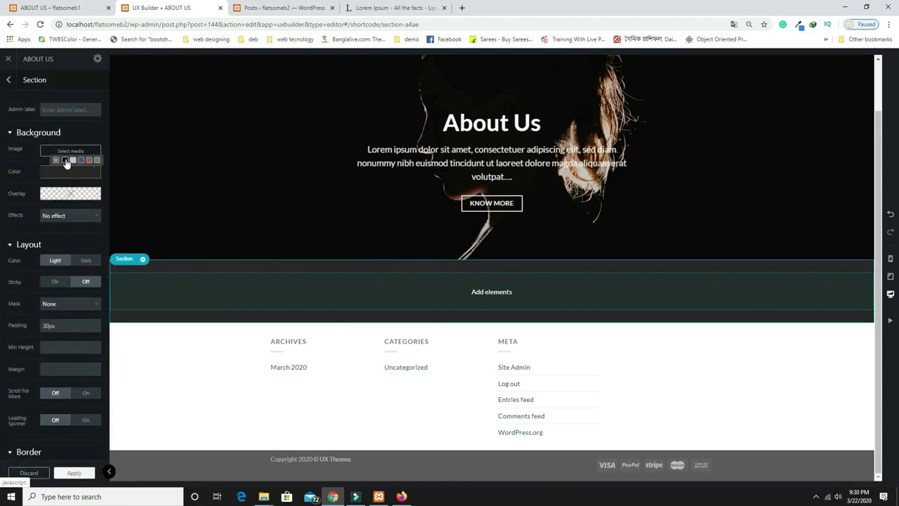
pyautogui.click(65, 160)
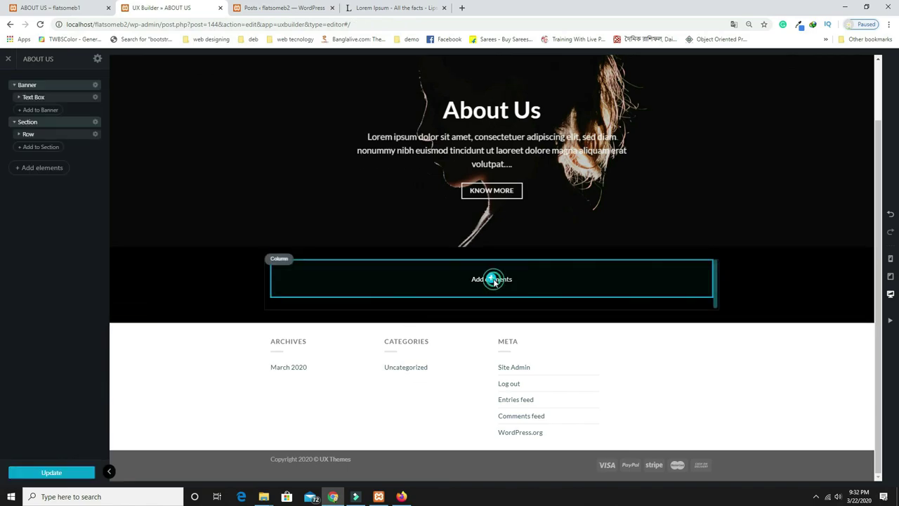
# Add a Text element with the Lead Paragraph preset to the dark section
pyautogui.click(494, 279)
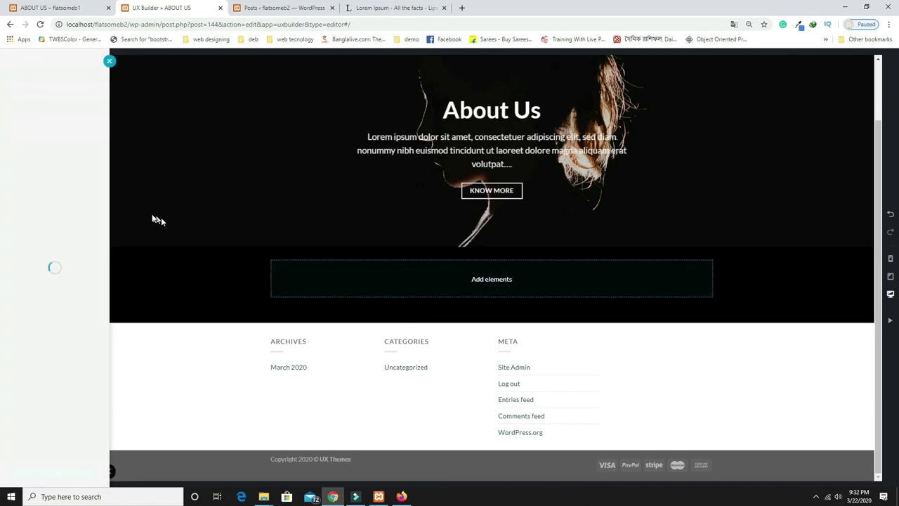
pyautogui.write('TEX')
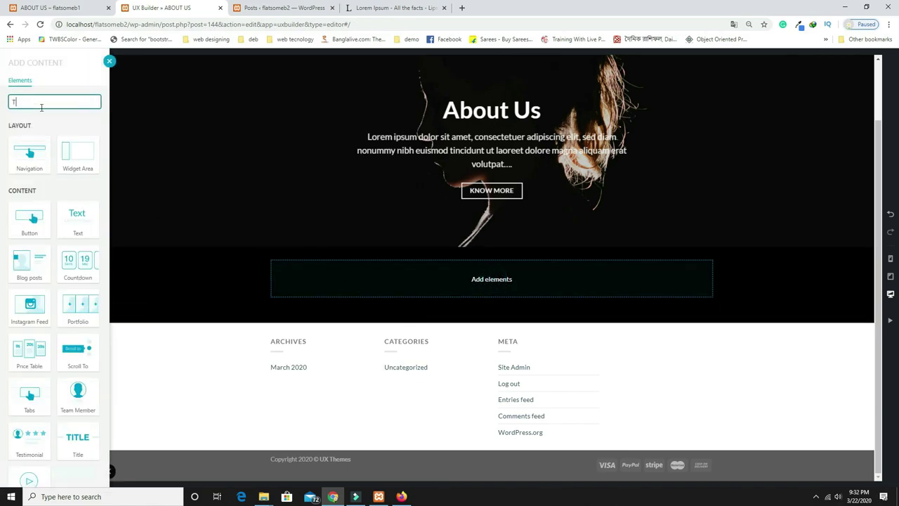
pyautogui.click(41, 154)
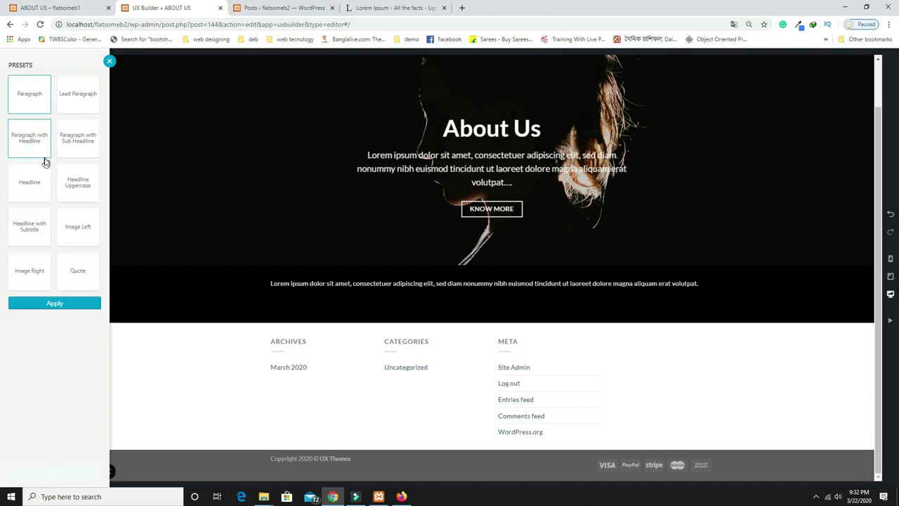
pyautogui.click(76, 102)
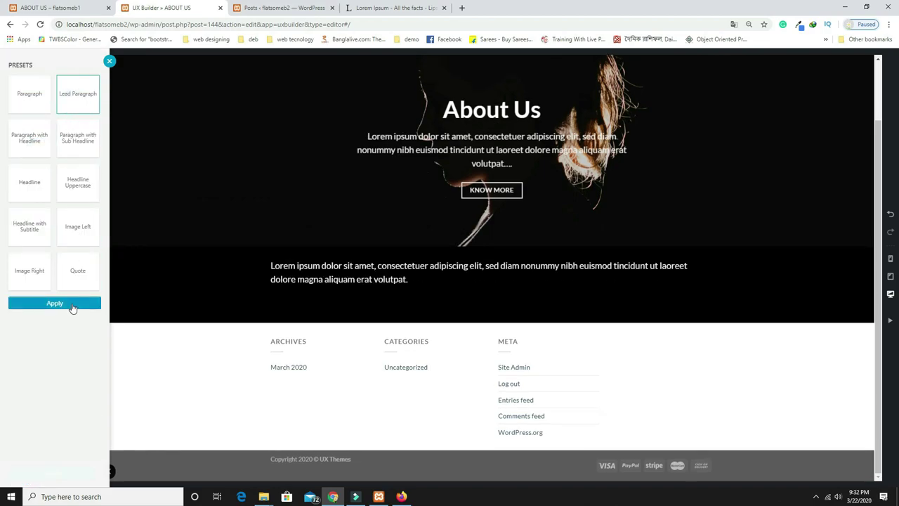
pyautogui.click(73, 303)
# Replace the paragraph with pasted lorem ipsum text and center-align it
pyautogui.click(332, 285)
pyautogui.doubleClick(332, 285)
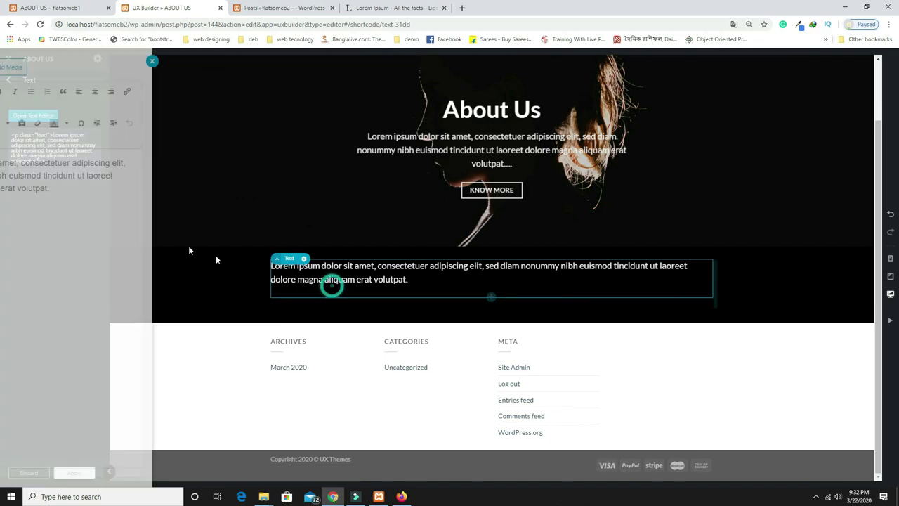
pyautogui.click(169, 198)
pyautogui.moveTo(159, 190); pyautogui.dragTo(6, 161)
pyautogui.hotkey('ctrl', 'v')
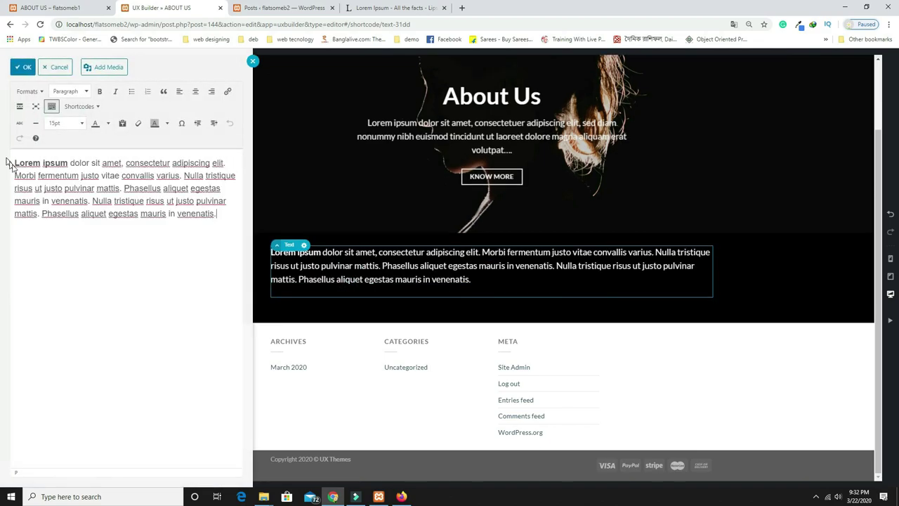
pyautogui.click(196, 93)
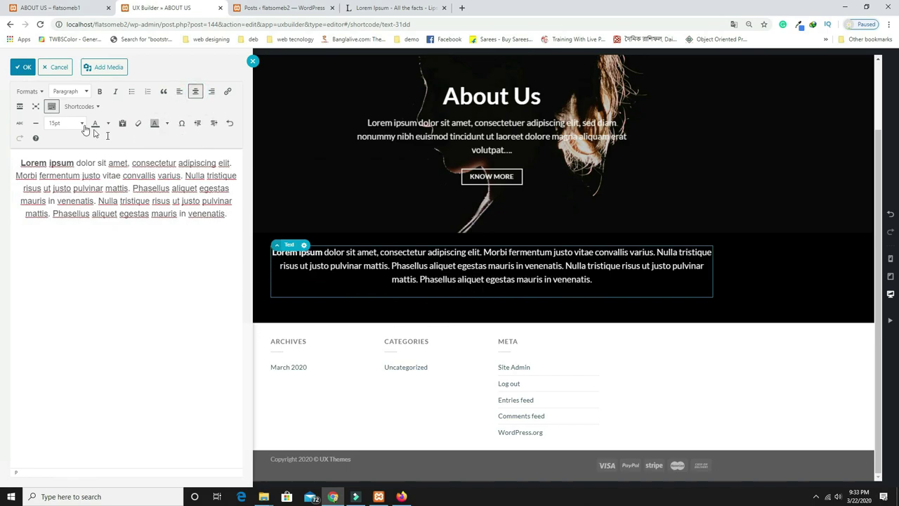
pyautogui.click(23, 66)
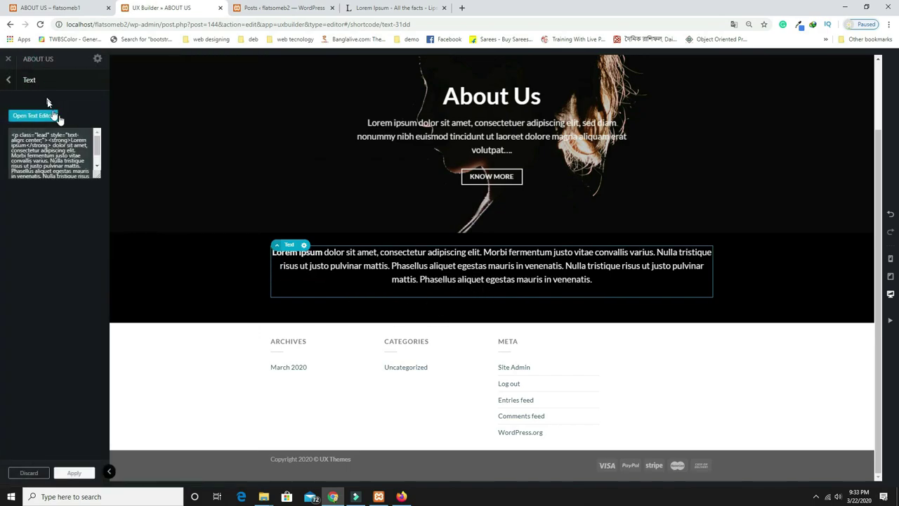
# Check the live About Us page, then return to the builder's element tree
pyautogui.click(49, 8)
pyautogui.scroll(-3, 300, 365)
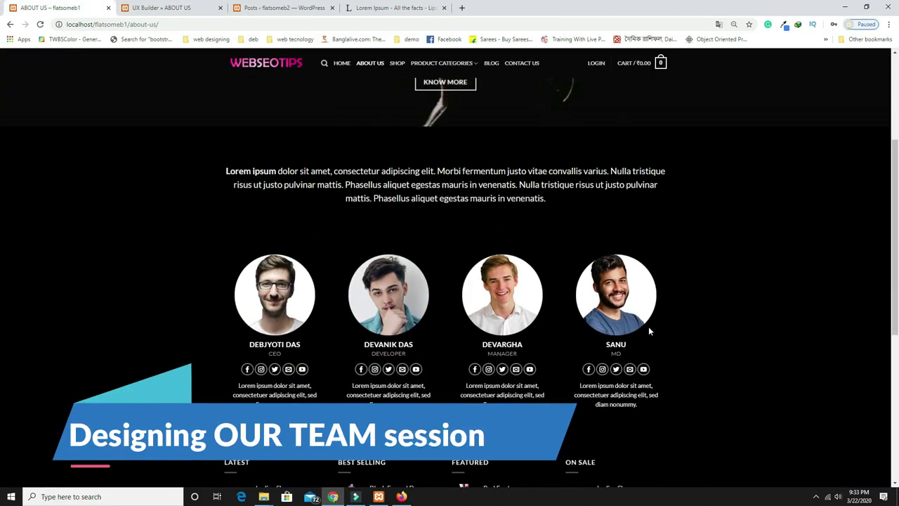
pyautogui.click(151, 7)
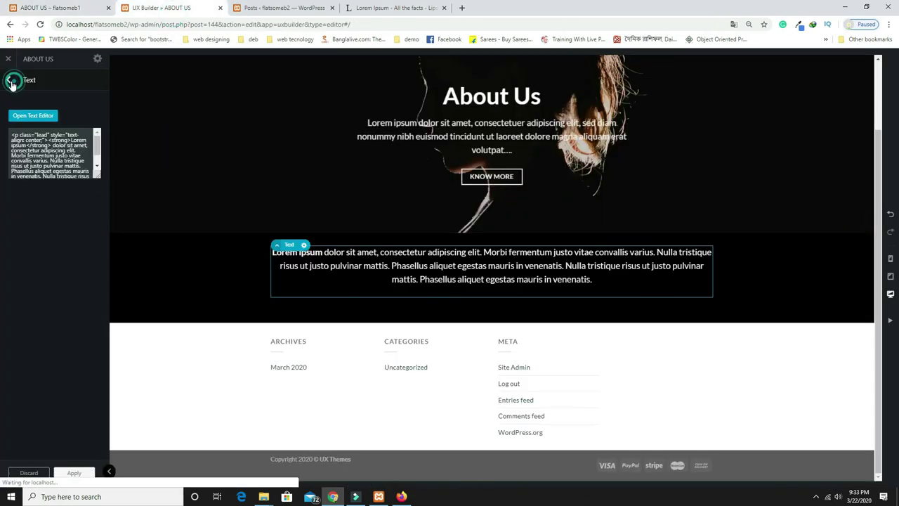
pyautogui.click(12, 81)
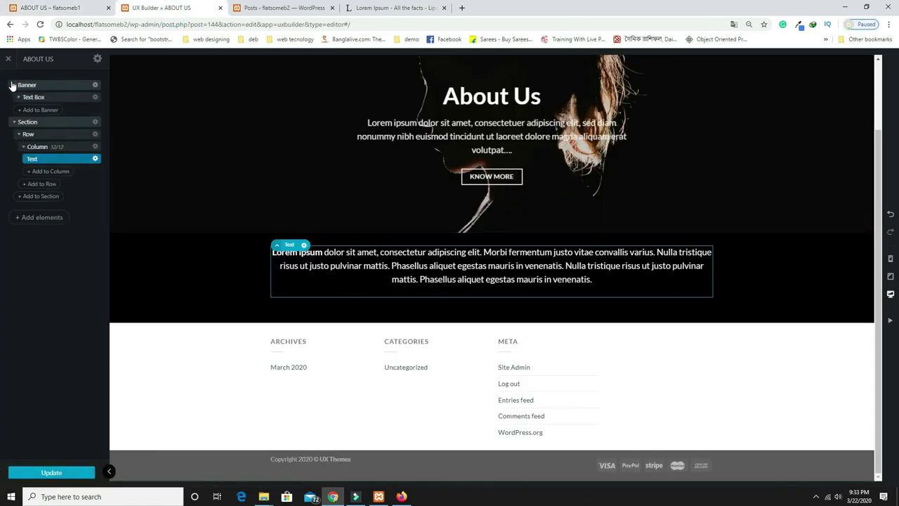
pyautogui.click(40, 197)
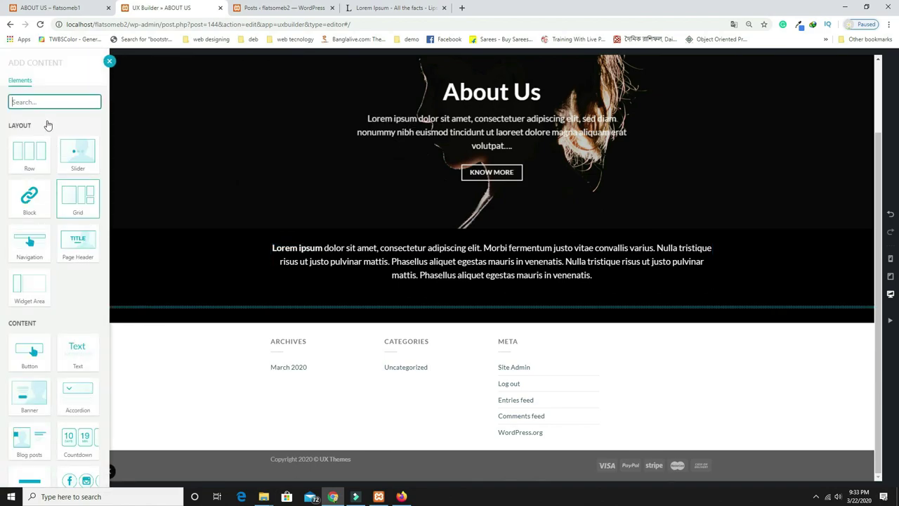
# Insert a 4 Columns row and set the first column's top padding to 31px
pyautogui.click(32, 150)
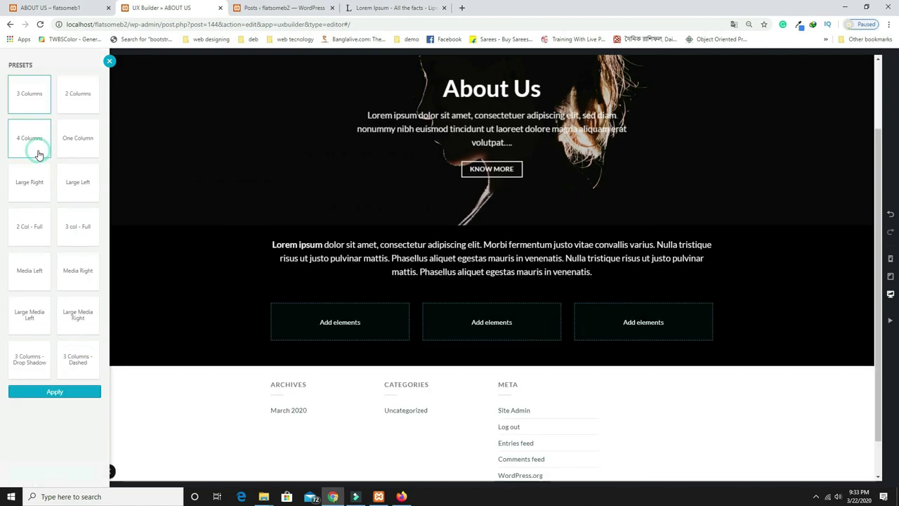
pyautogui.click(20, 148)
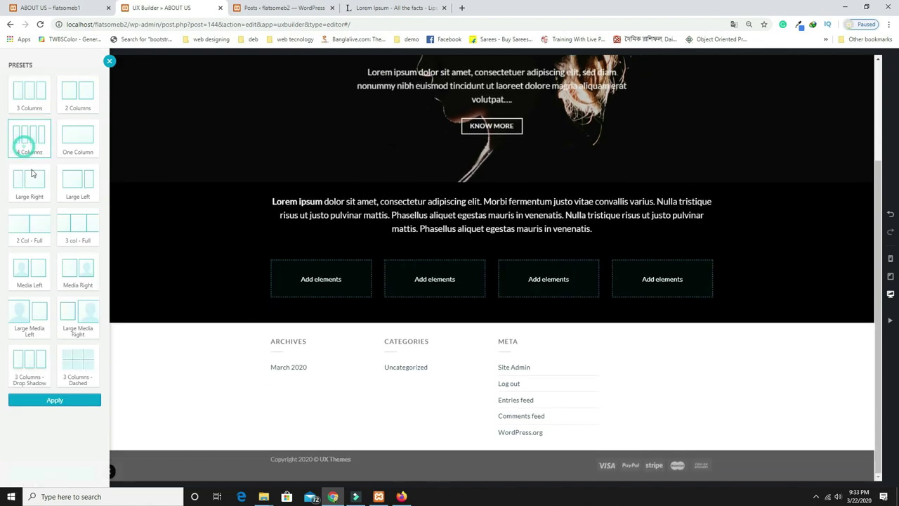
pyautogui.click(65, 399)
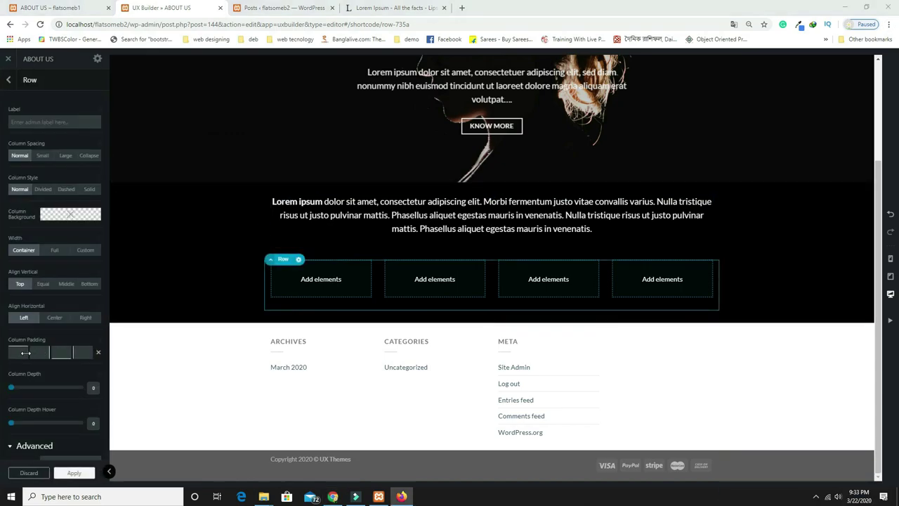
pyautogui.moveTo(14, 355); pyautogui.dragTo(40, 354)
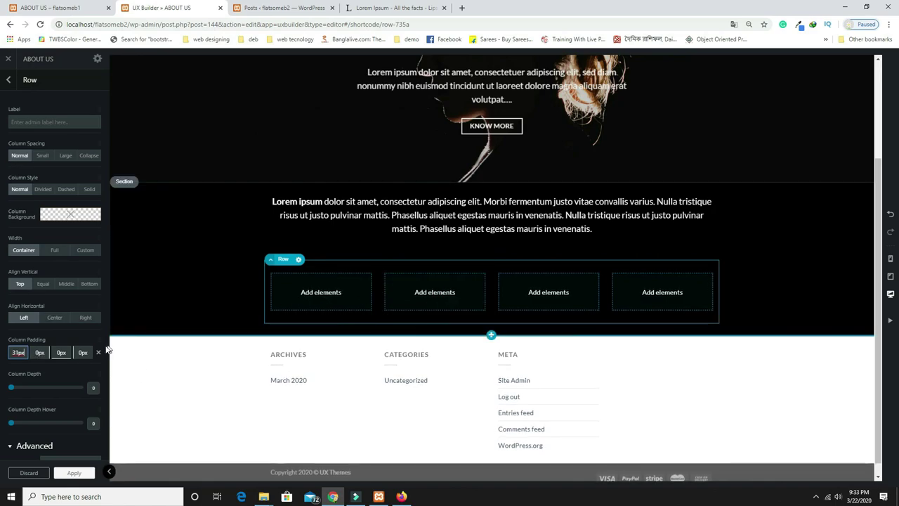
pyautogui.click(320, 292)
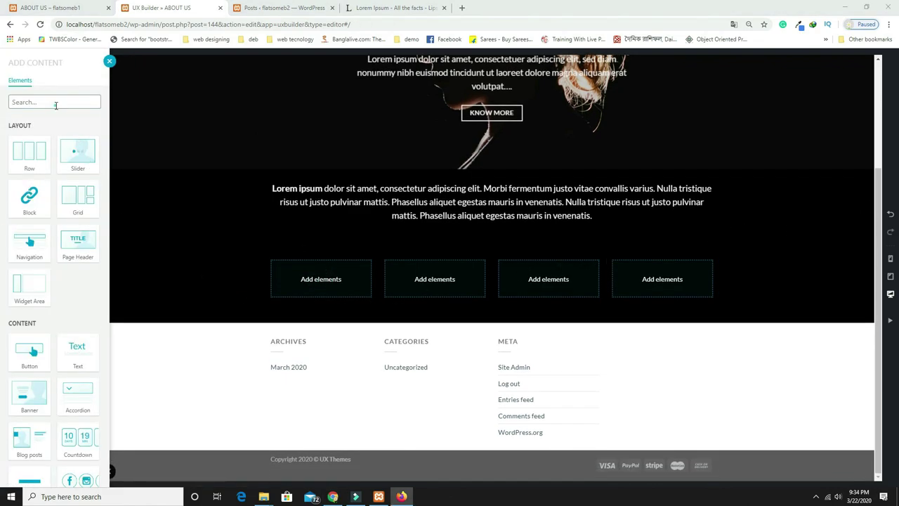
# Add a Team Member card using the team-4.jpg photo of the man with glasses
pyautogui.click(56, 105)
pyautogui.write('TEAM')
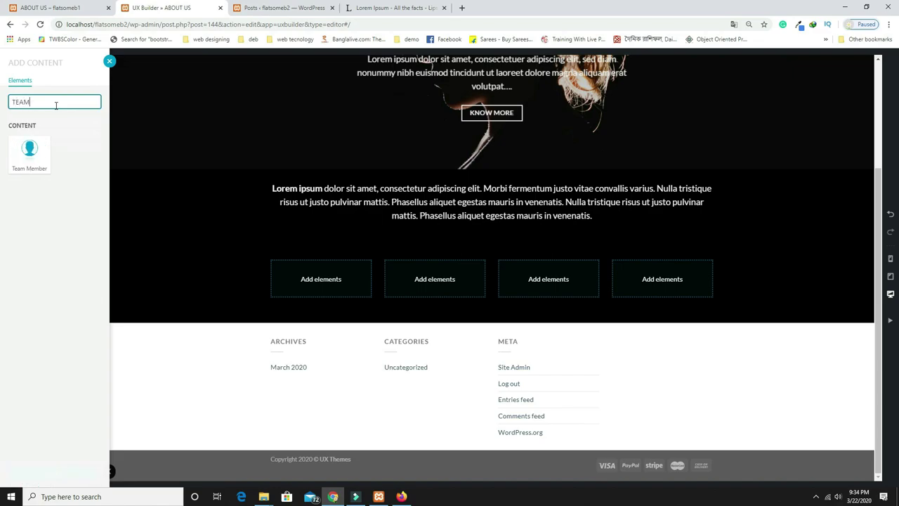
pyautogui.click(30, 149)
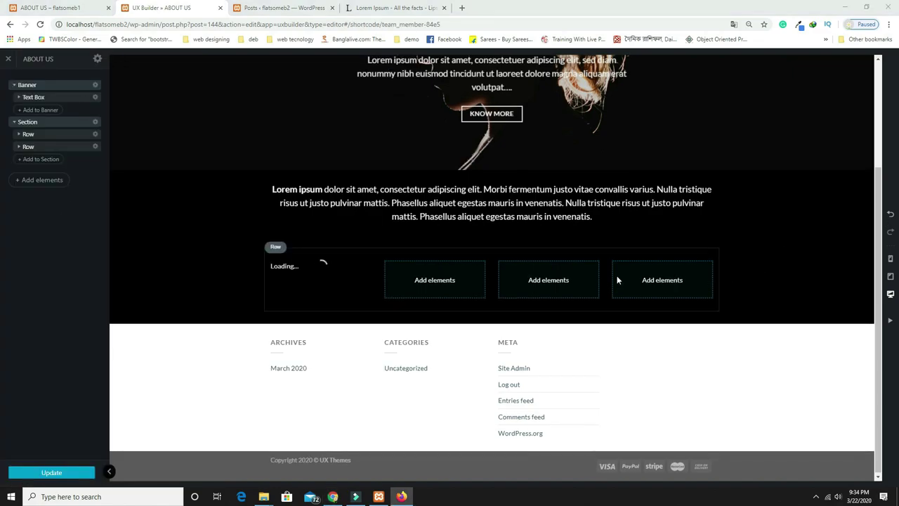
pyautogui.click(71, 130)
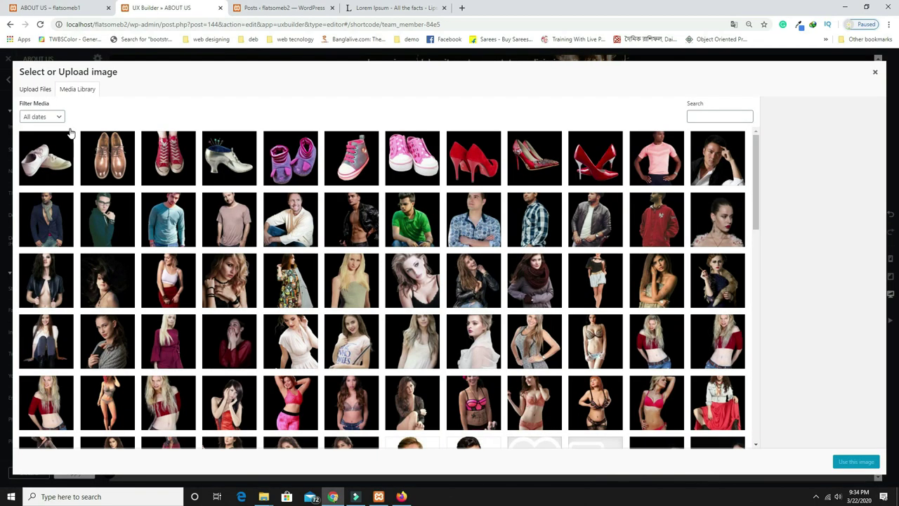
pyautogui.scroll(-10, 345, 412)
pyautogui.click(119, 406)
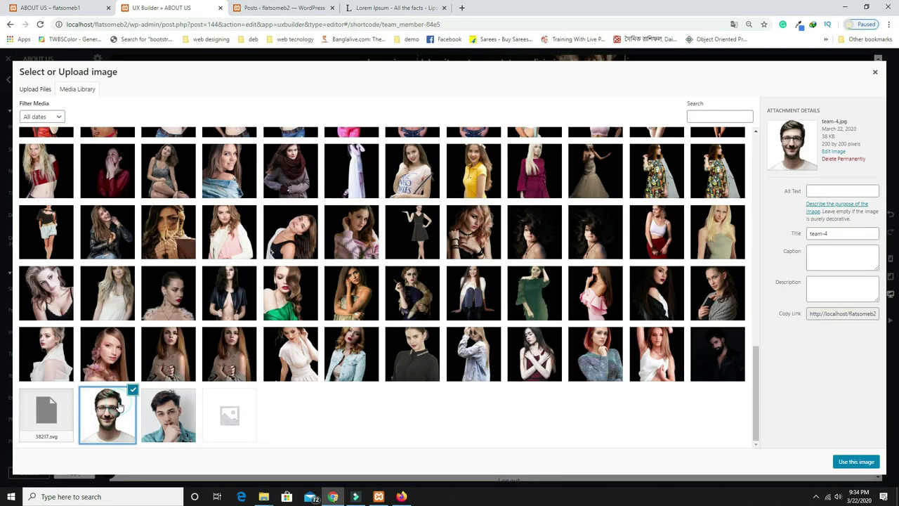
pyautogui.click(847, 464)
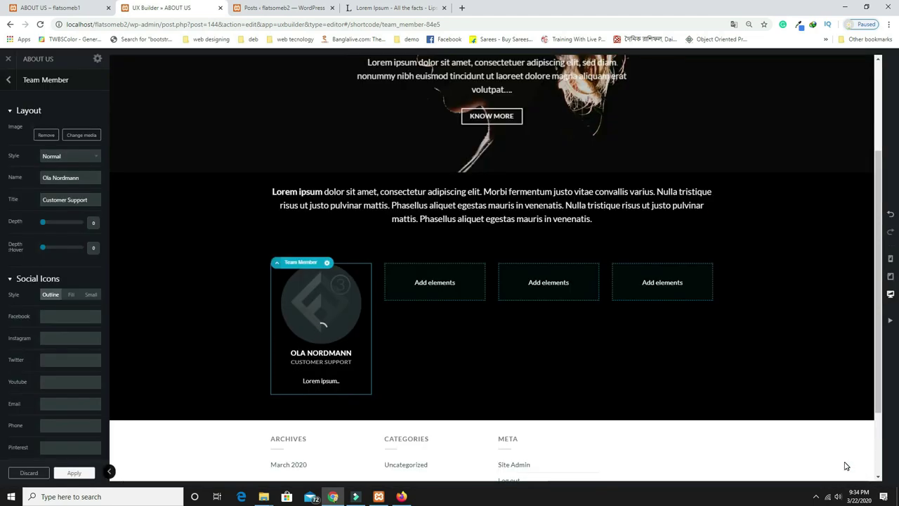
# Enter the team member's name and change the title from Customer Support to CEO
pyautogui.click(85, 157)
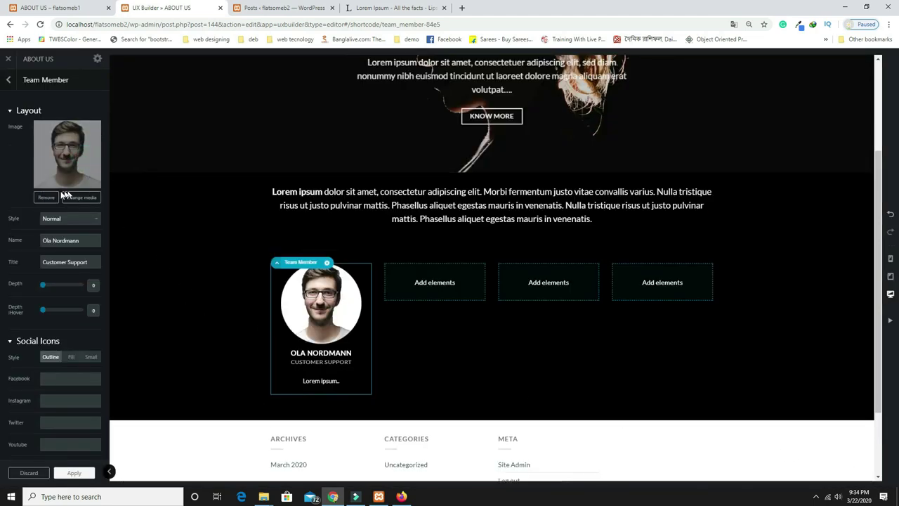
pyautogui.click(19, 184)
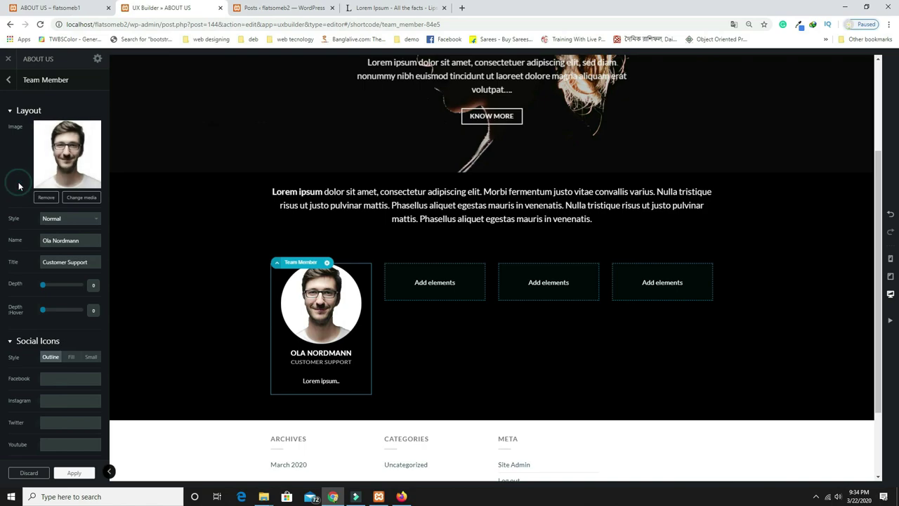
pyautogui.click(73, 240)
pyautogui.hotkey('ctrl', 'a')
pyautogui.write('DEBJYOTI')
pyautogui.click(54, 262)
pyautogui.moveTo(97, 262); pyautogui.dragTo(22, 262)
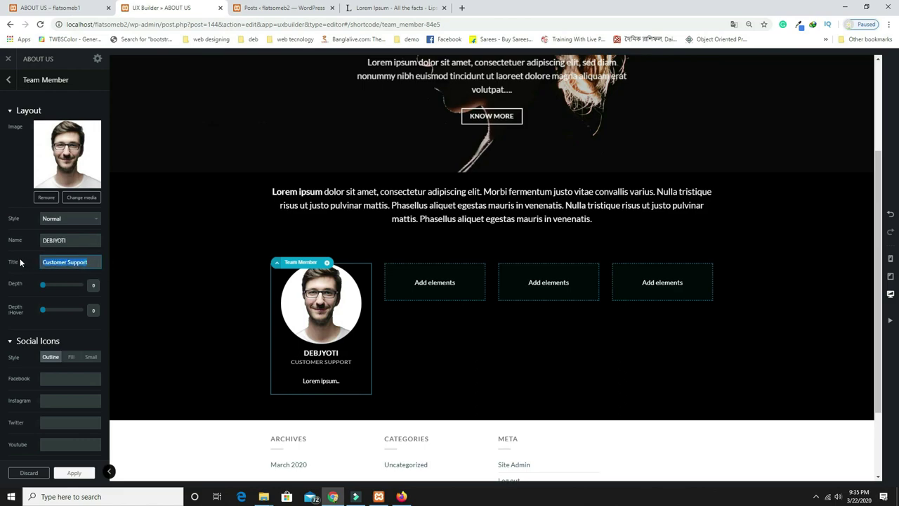
pyautogui.press('BackSpace')
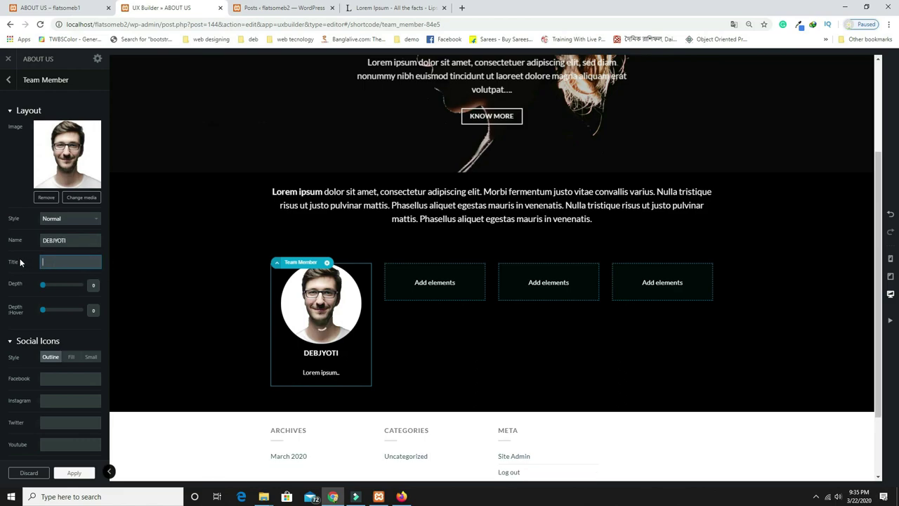
pyautogui.write('CEO')
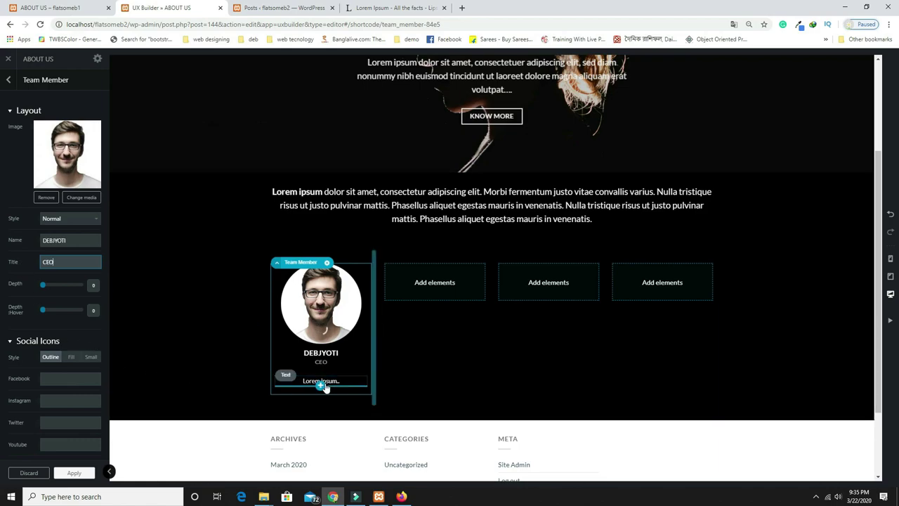
pyautogui.click(321, 384)
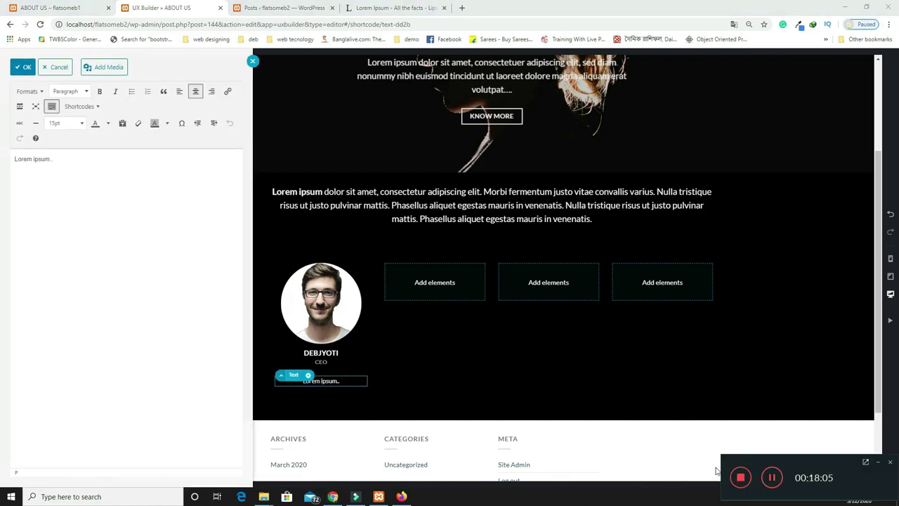
# Replace the card's description with pasted lorem ipsum text
pyautogui.hotkey('ctrl', 'a')
pyautogui.write('Lorem ipsum dolor sit amet, consectetuer adipiscing elit, sed diam nonummy')
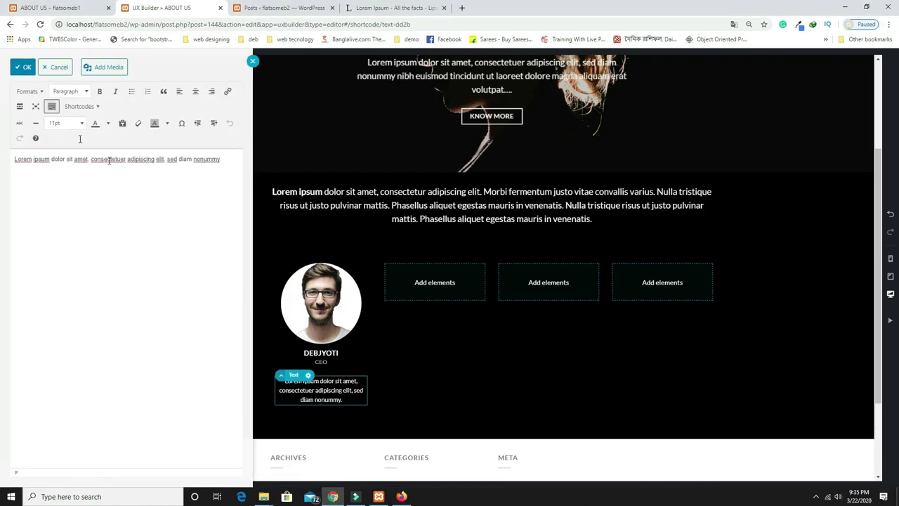
pyautogui.click(21, 67)
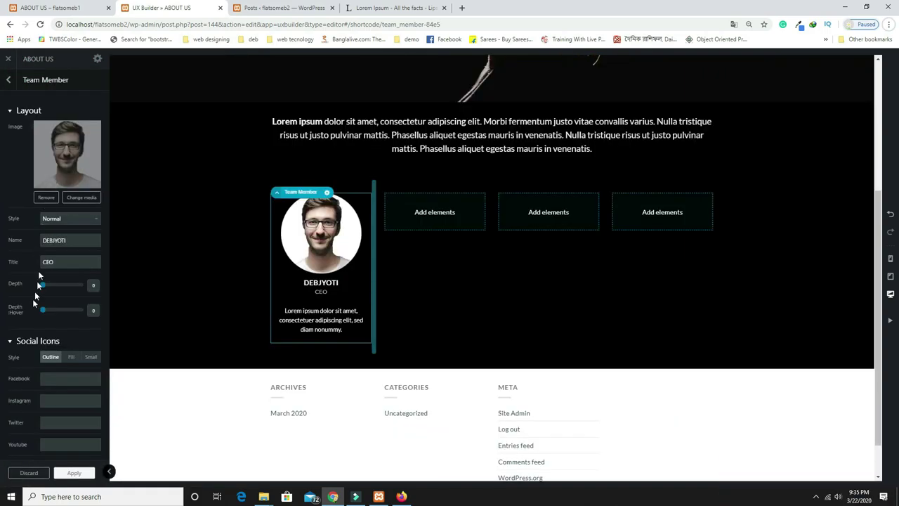
# Set Facebook, Instagram, Twitter, Youtube and Email links to # and apply
pyautogui.click(54, 377)
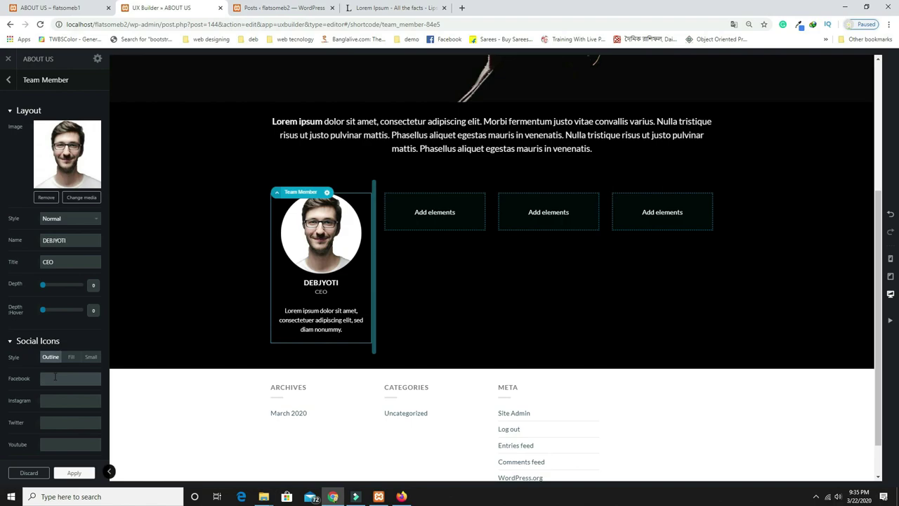
pyautogui.click(54, 398)
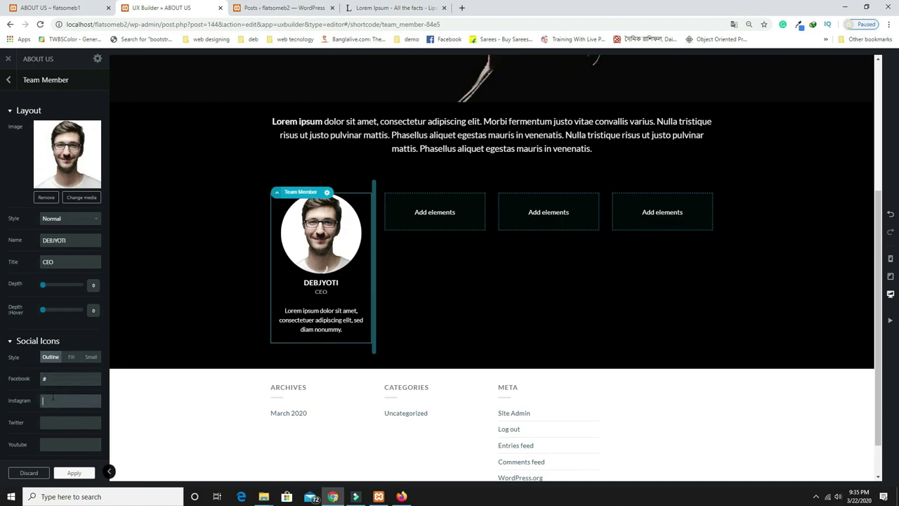
pyautogui.click(51, 420)
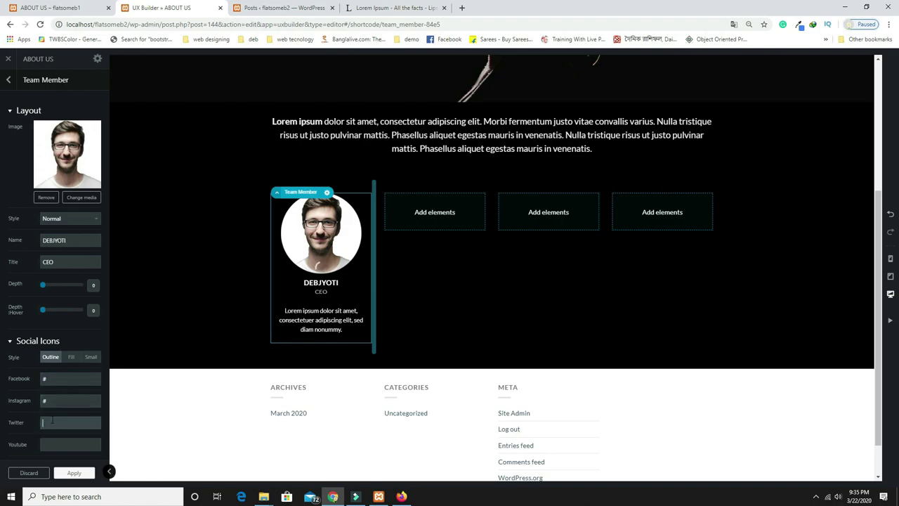
pyautogui.scroll(-1, 60, 424)
pyautogui.click(50, 350)
pyautogui.write('#')
pyautogui.click(51, 373)
pyautogui.write('#')
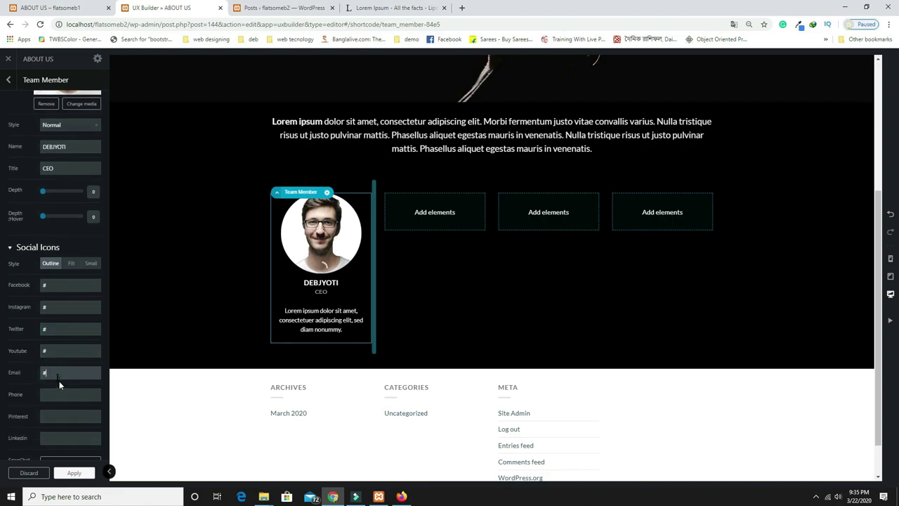
pyautogui.click(82, 474)
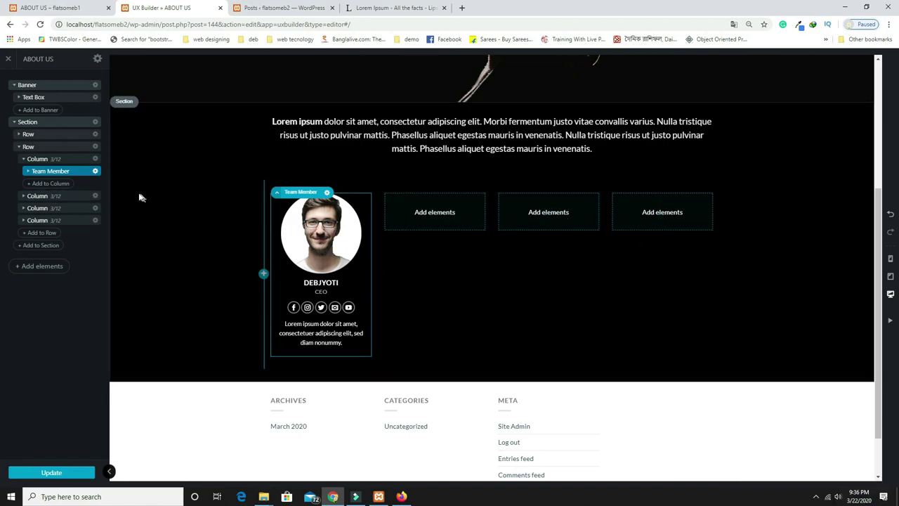
# Duplicate the team member card and move the copy into the second column
pyautogui.rightClick(50, 174)
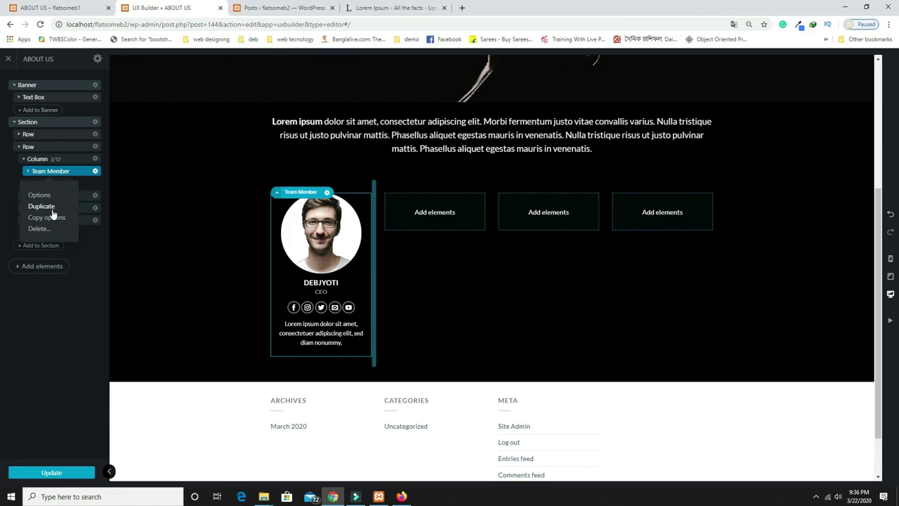
pyautogui.click(40, 195)
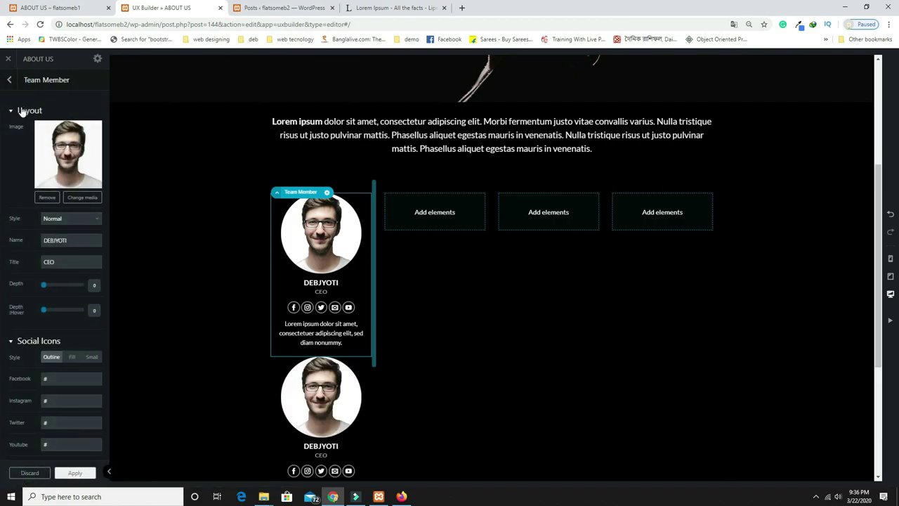
pyautogui.click(8, 79)
pyautogui.moveTo(56, 184); pyautogui.dragTo(55, 216)
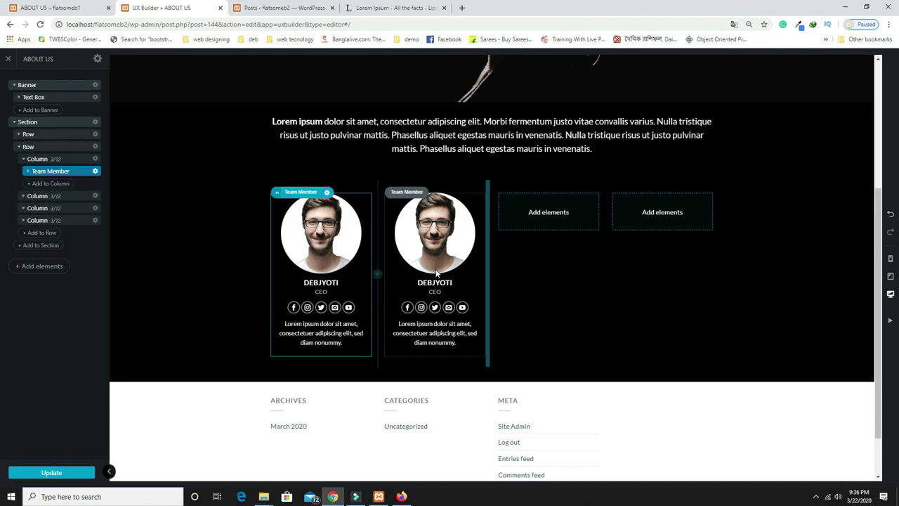
pyautogui.click(26, 199)
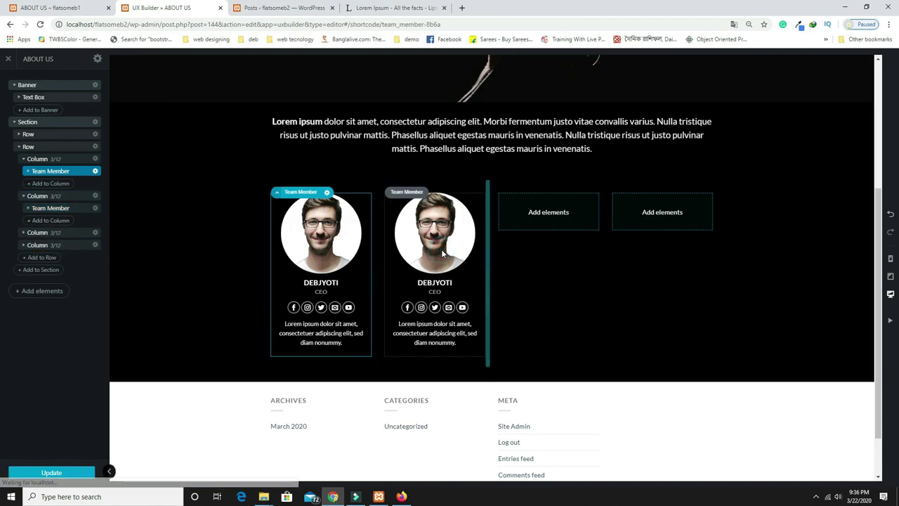
# Give the copied card the photo of the man touching his chin and a new member name
pyautogui.click(441, 249)
pyautogui.click(52, 201)
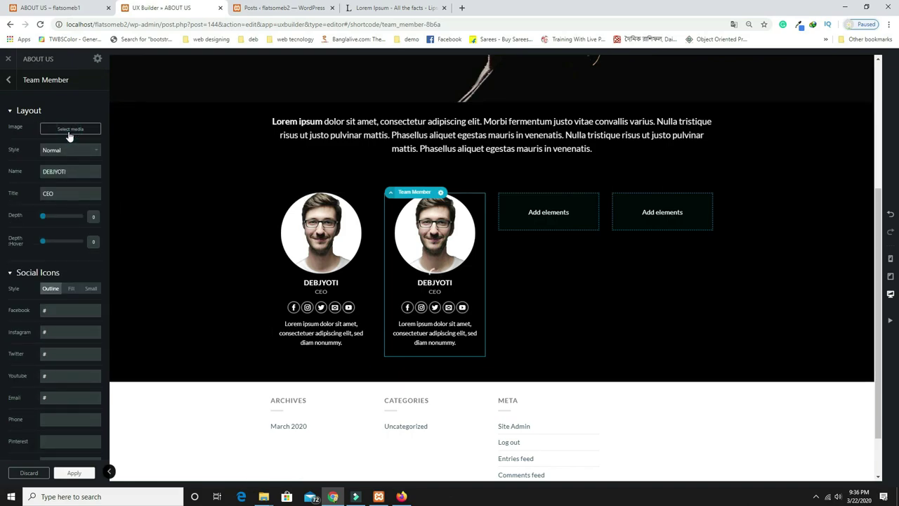
pyautogui.click(70, 130)
pyautogui.scroll(-3, 435, 327)
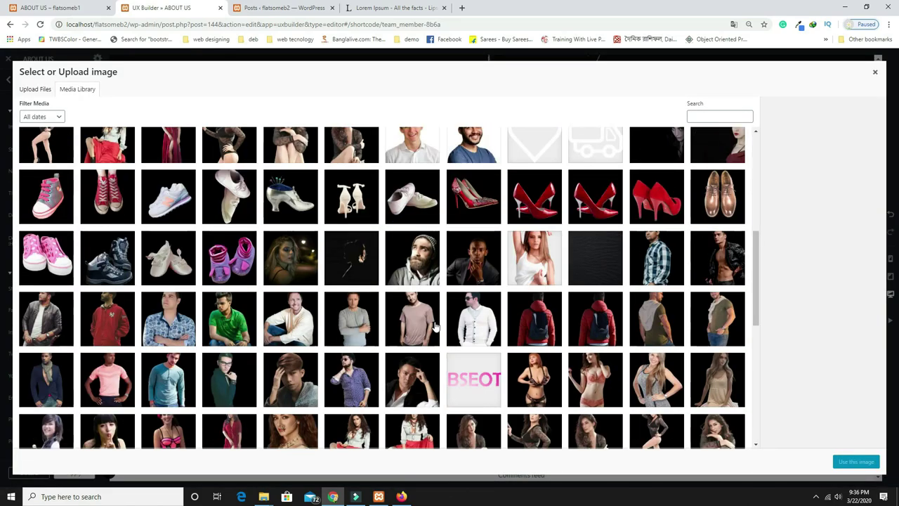
pyautogui.scroll(-10, 434, 326)
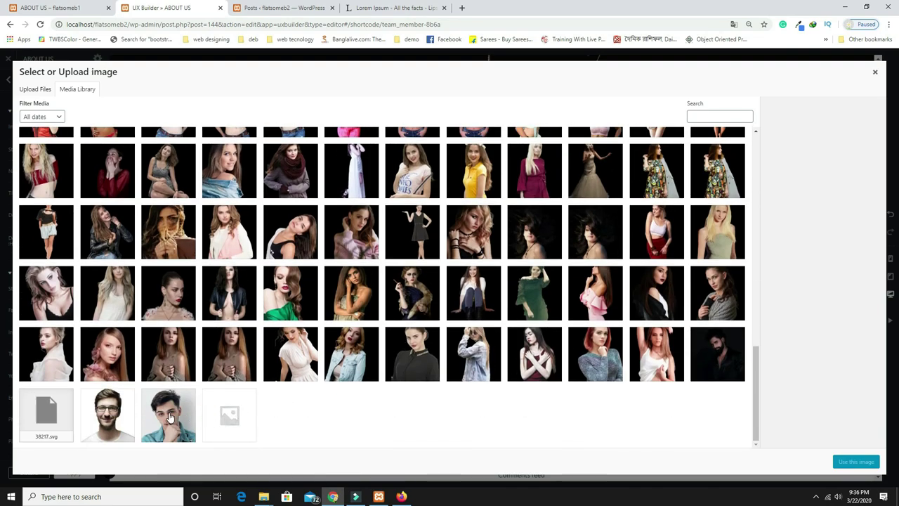
pyautogui.click(169, 417)
pyautogui.click(854, 464)
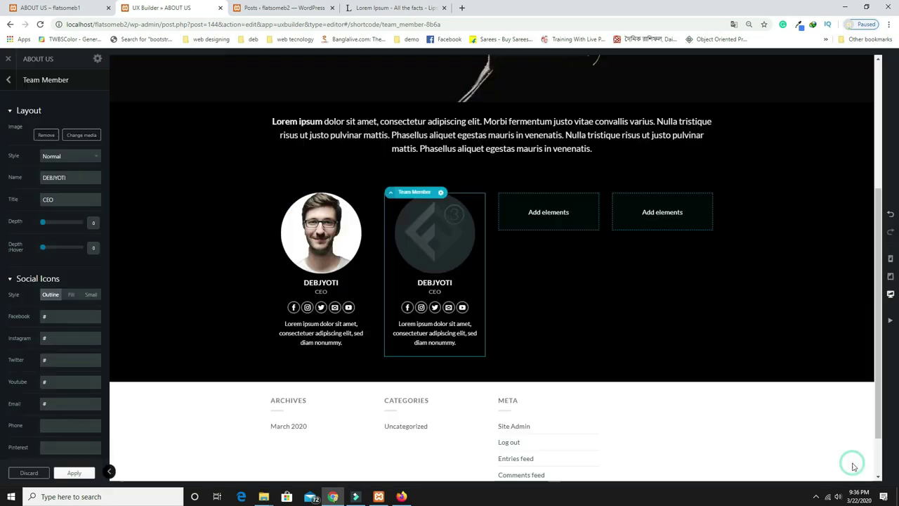
pyautogui.click(76, 179)
pyautogui.moveTo(75, 179); pyautogui.dragTo(26, 181)
pyautogui.write('DEVAN')
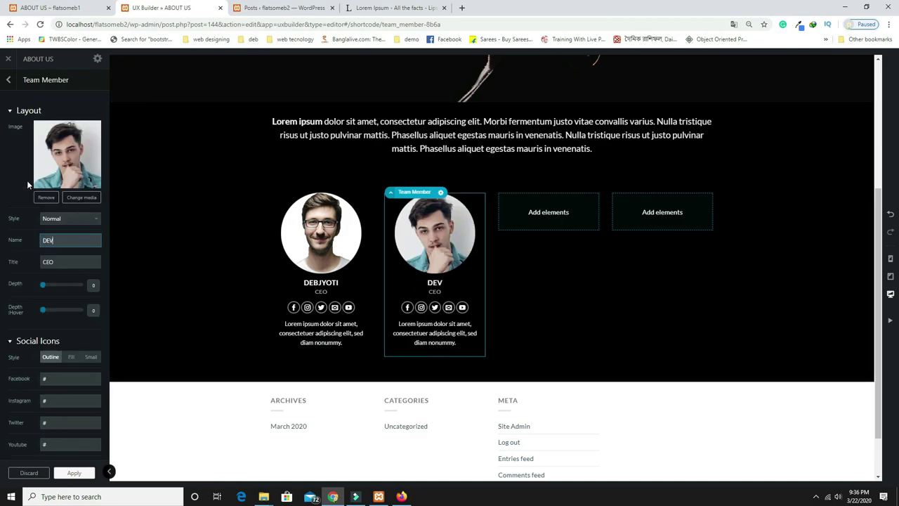
pyautogui.write('IK')
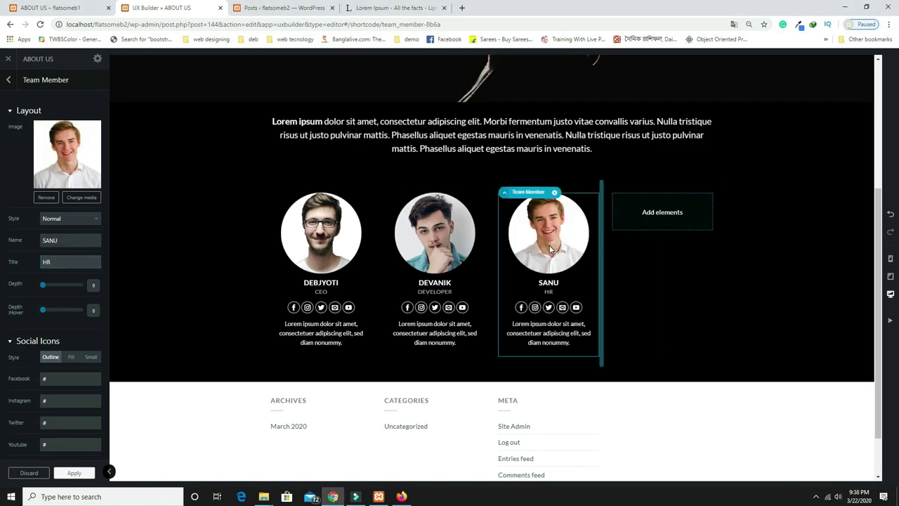
# Duplicate the third team card into the empty fourth column
pyautogui.rightClick(552, 254)
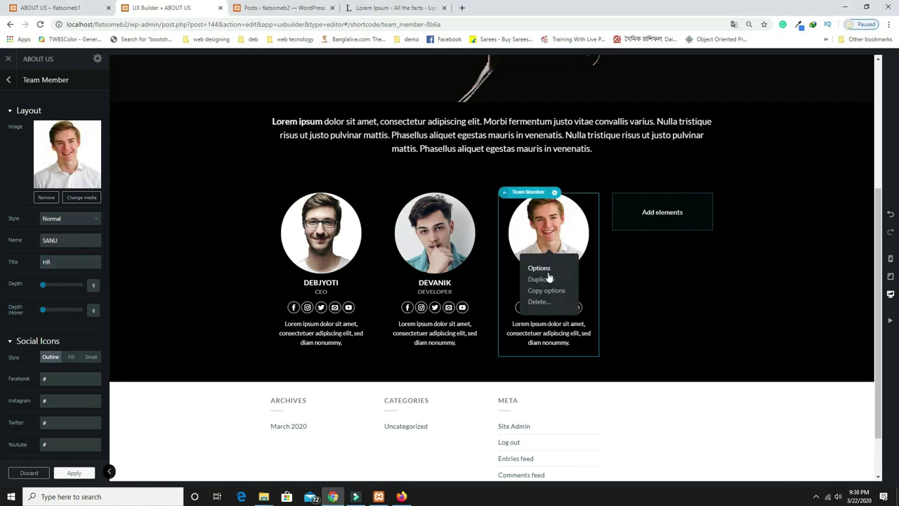
pyautogui.click(547, 279)
pyautogui.moveTo(602, 234); pyautogui.dragTo(654, 217)
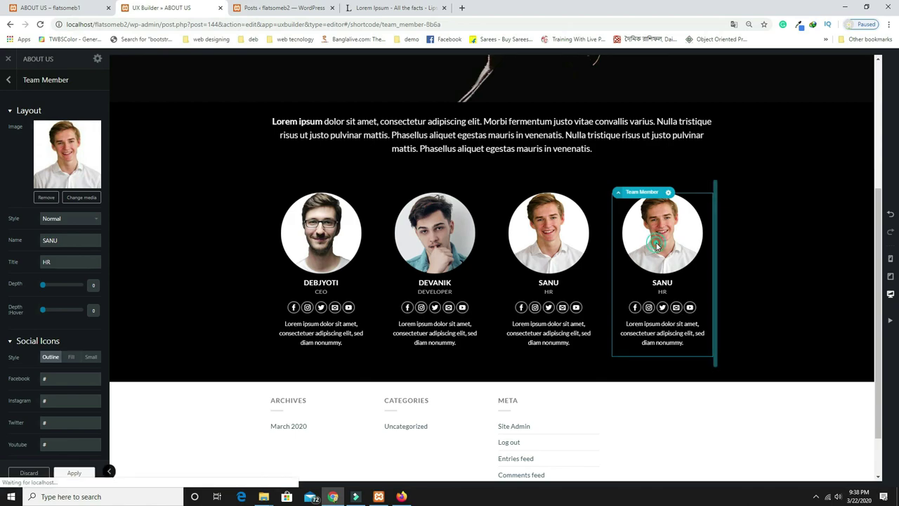
# Replace the fourth card's photo with the smiling man's picture
pyautogui.click(46, 197)
pyautogui.click(65, 131)
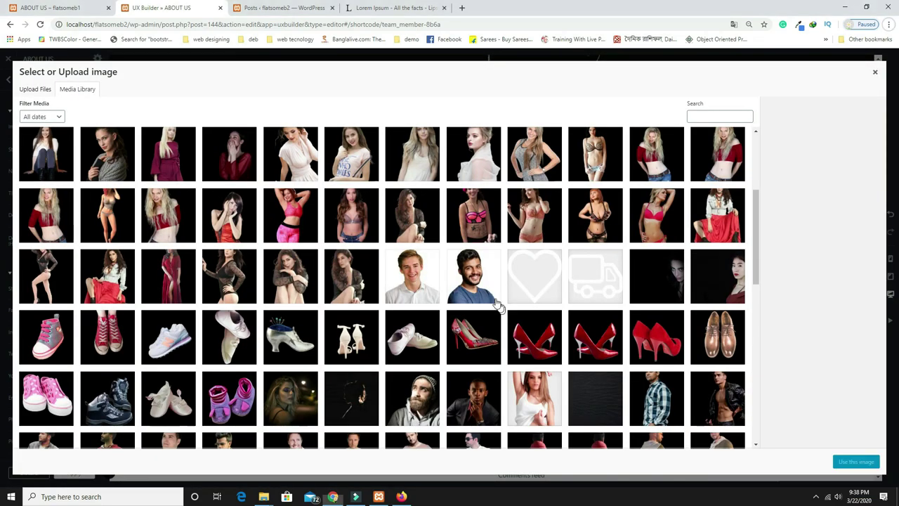
pyautogui.click(489, 294)
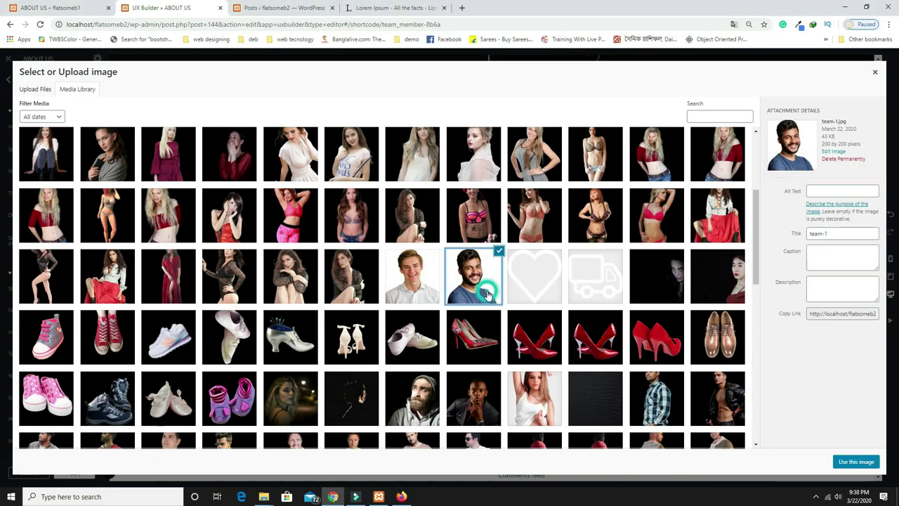
pyautogui.click(856, 462)
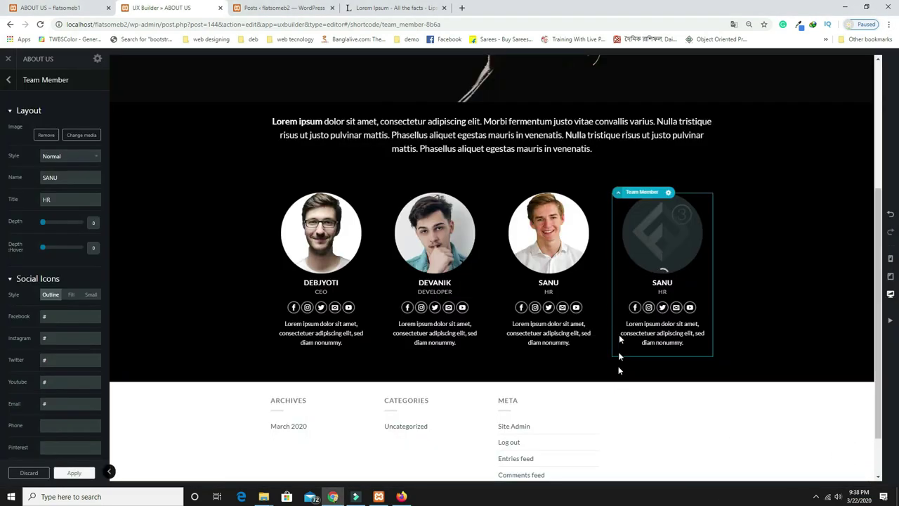
# Enter the fourth member's name and title MD, apply, and update the page
pyautogui.doubleClick(56, 240)
pyautogui.write('RAHUL')
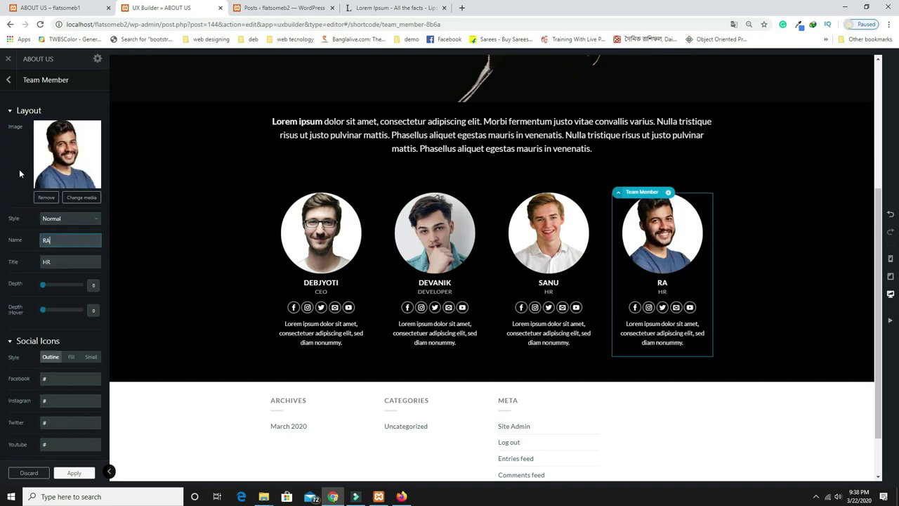
pyautogui.doubleClick(62, 260)
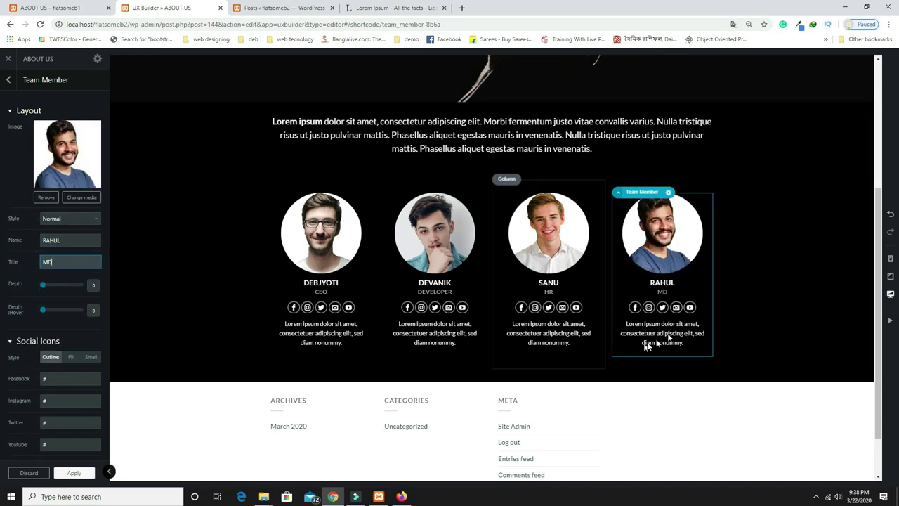
pyautogui.click(76, 474)
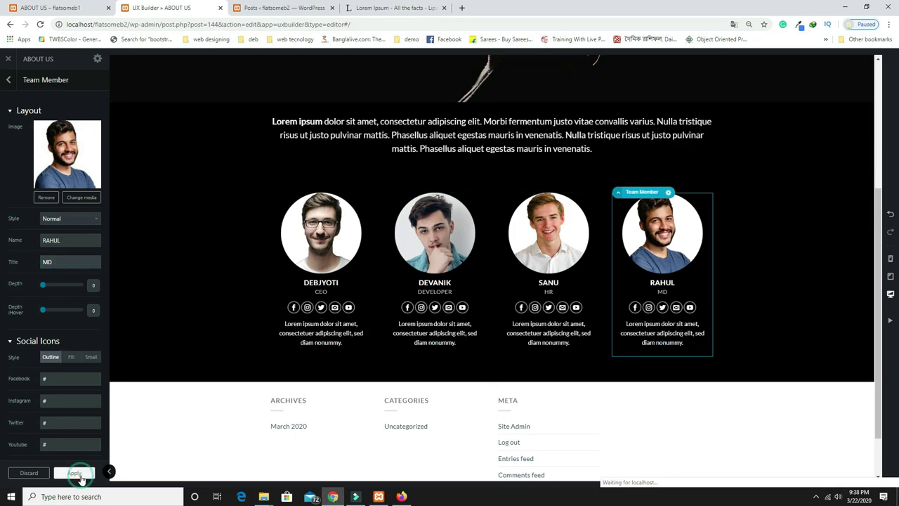
pyautogui.click(72, 473)
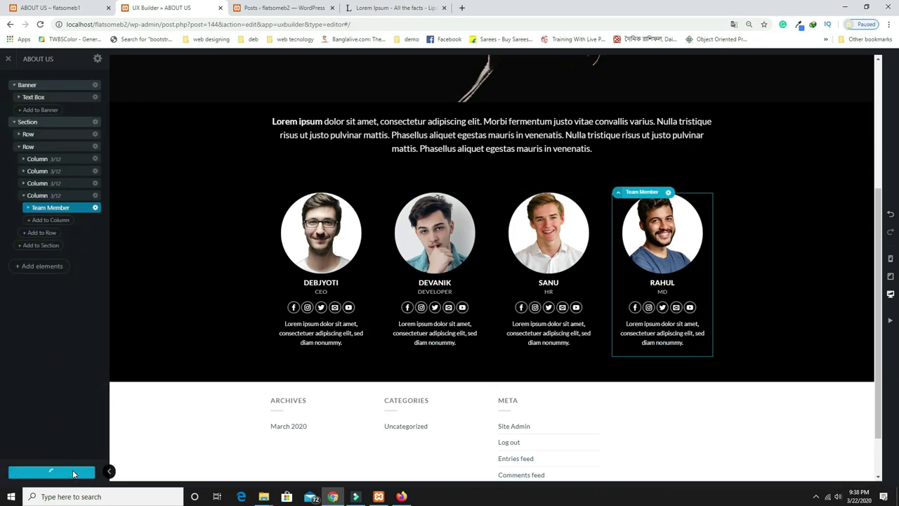
pyautogui.scroll(3, 318, 358)
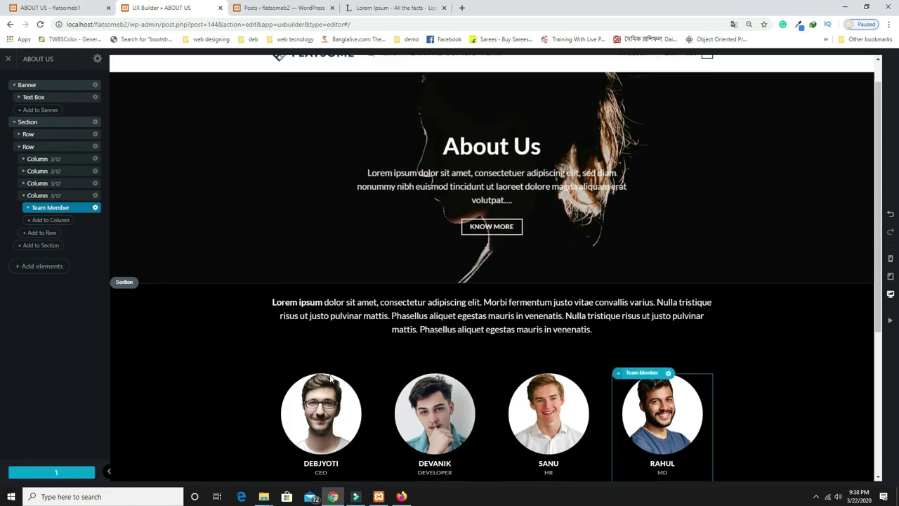
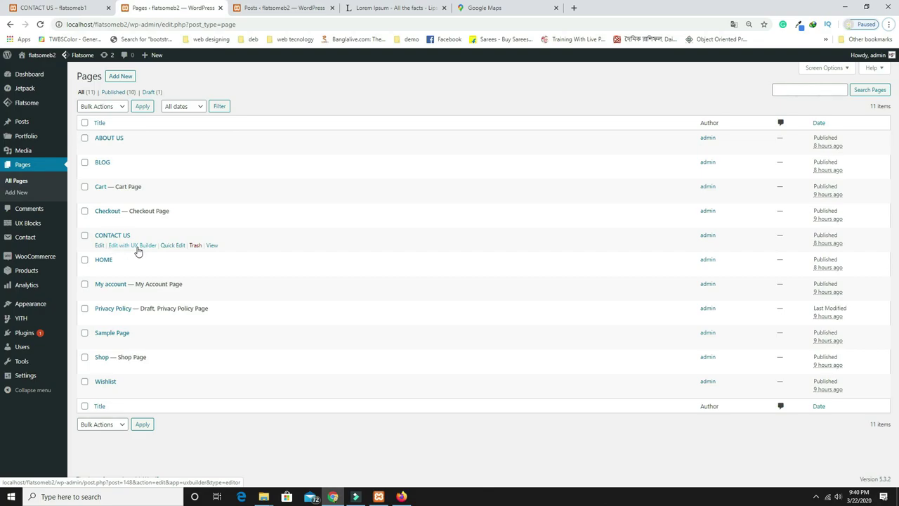
# Edit the CONTACT US page in UX Builder and set its template to Page - Full Width
pyautogui.click(138, 251)
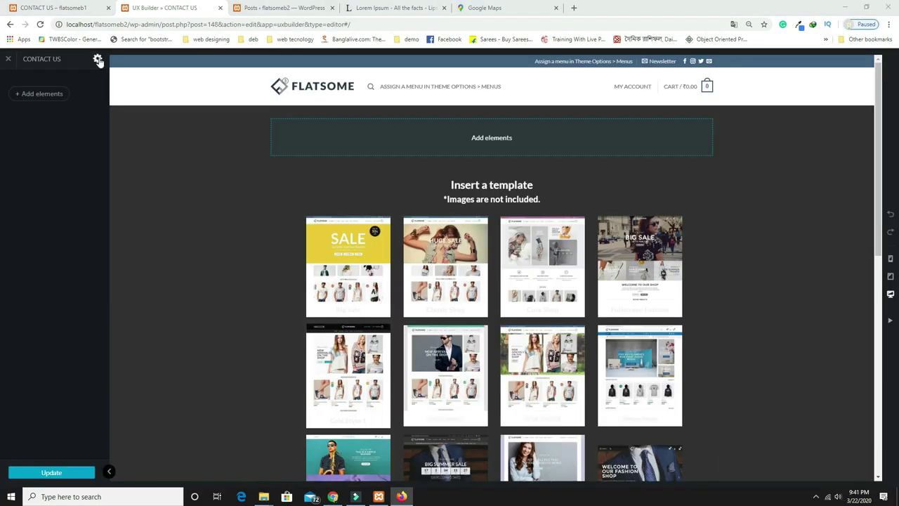
pyautogui.click(98, 58)
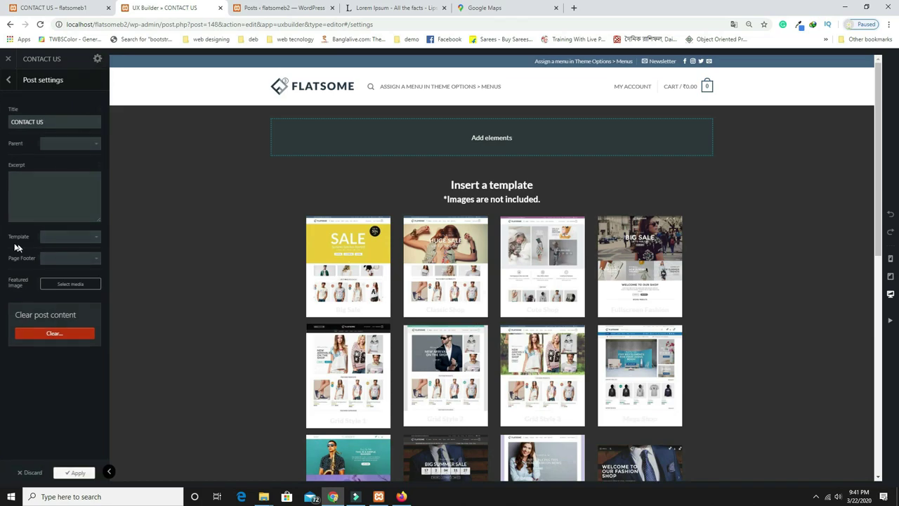
pyautogui.click(85, 239)
pyautogui.click(86, 264)
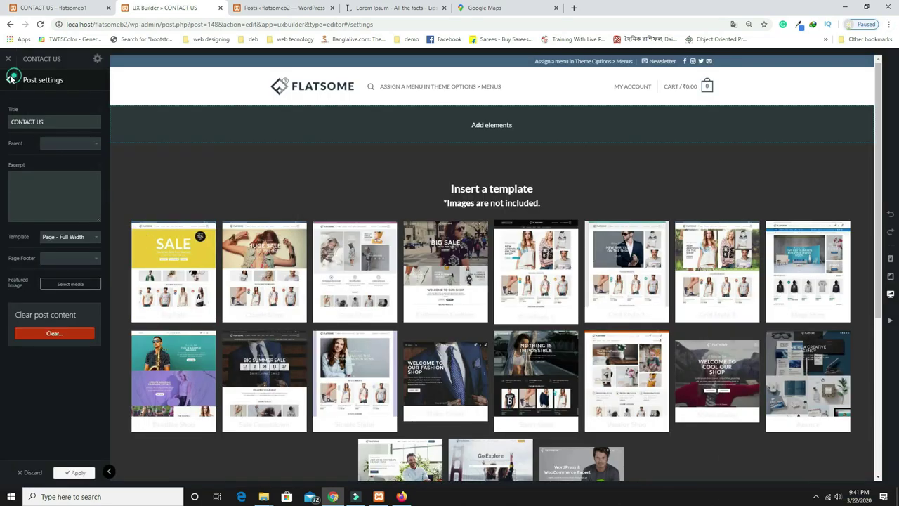
pyautogui.click(11, 78)
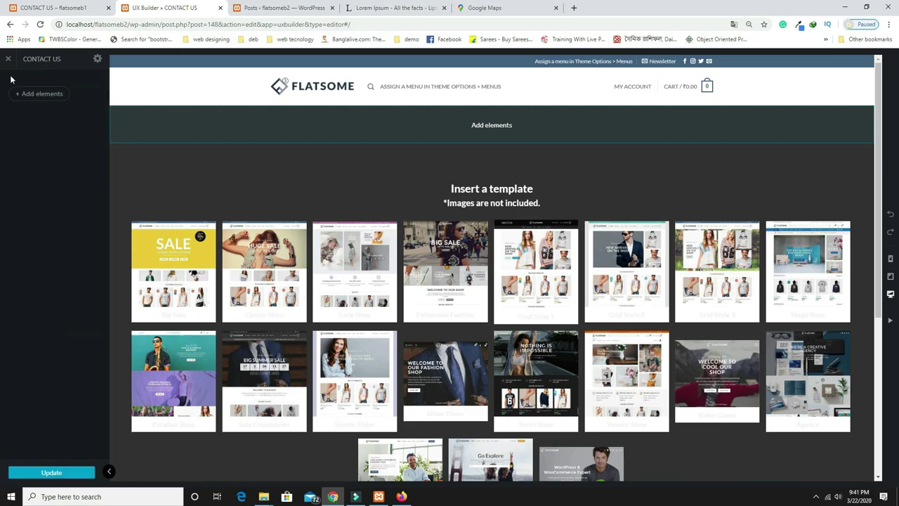
pyautogui.click(54, 7)
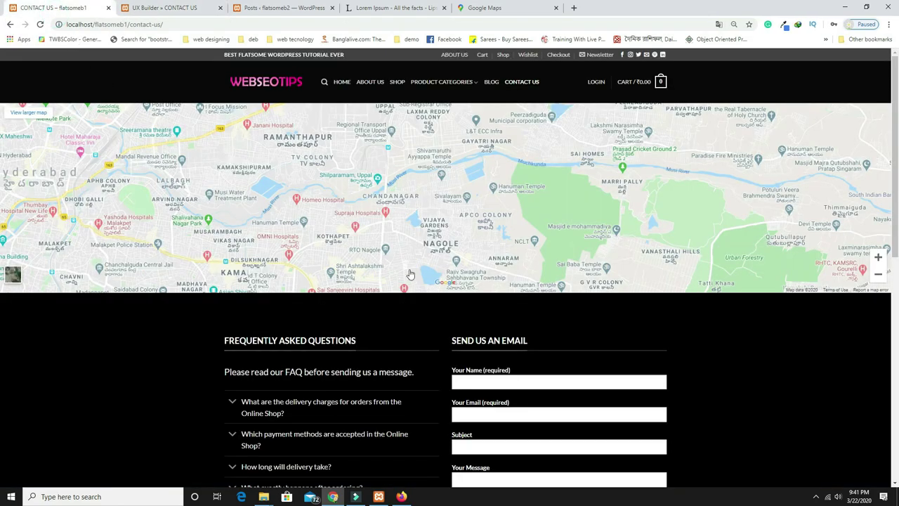
pyautogui.scroll(-4, 421, 277)
pyautogui.scroll(4, 431, 279)
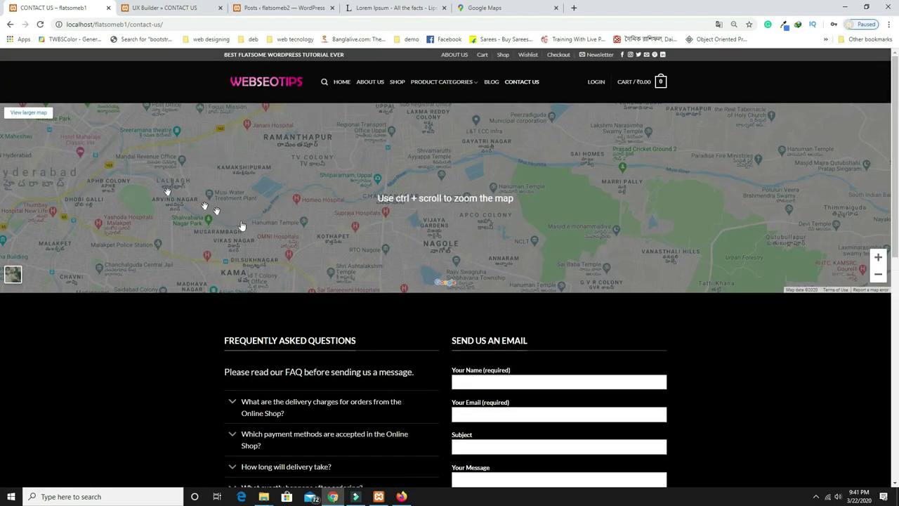
pyautogui.scroll(-4, 802, 365)
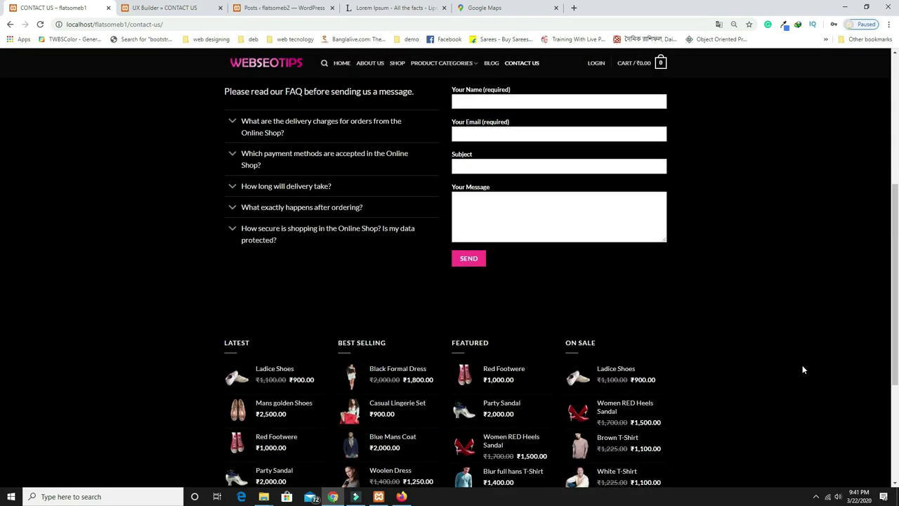
pyautogui.scroll(4, 694, 304)
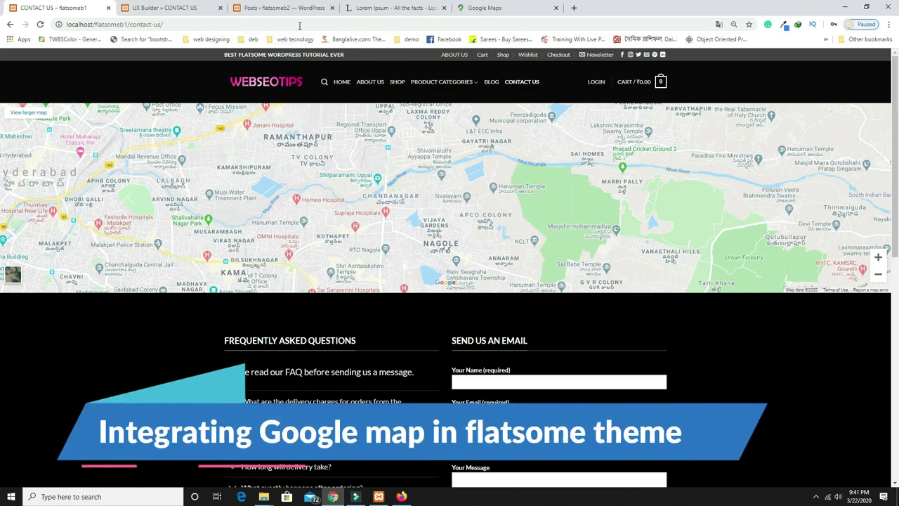
pyautogui.click(213, 7)
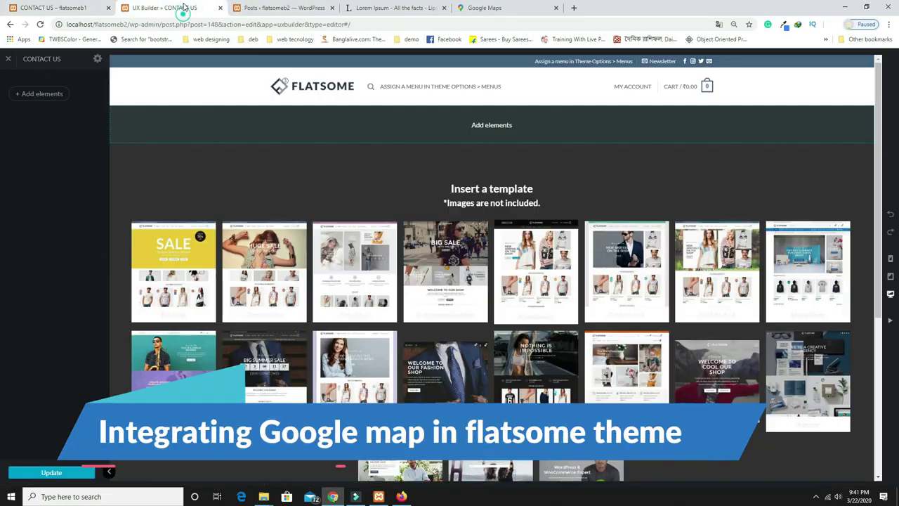
# Insert a Text element with the Paragraph preset and clear out its placeholder content
pyautogui.click(42, 98)
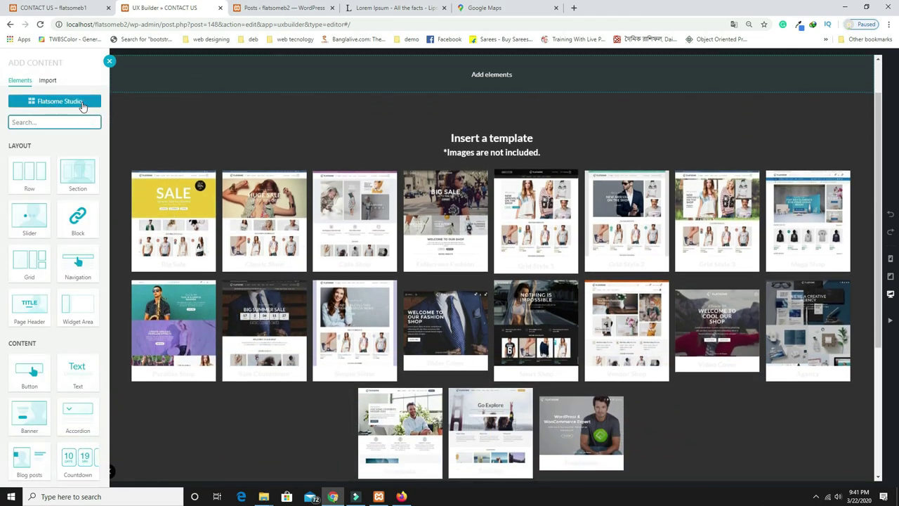
pyautogui.write('Text')
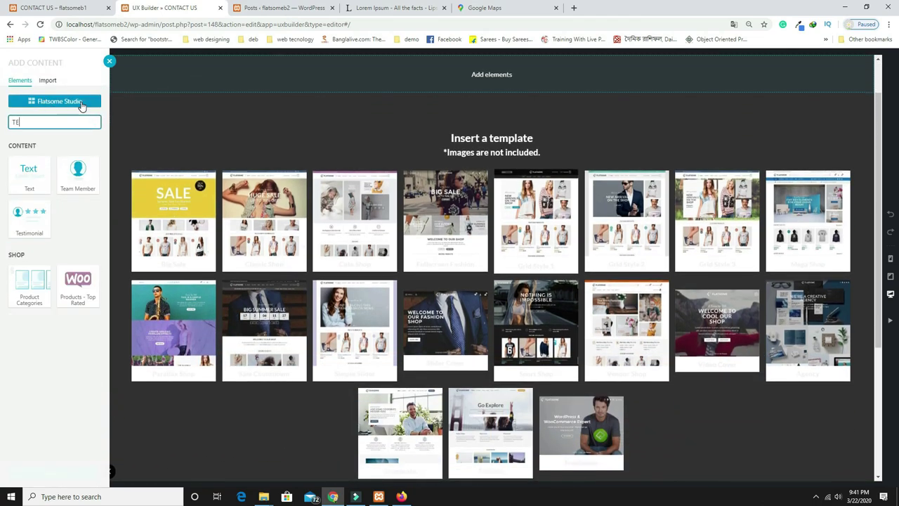
pyautogui.click(44, 177)
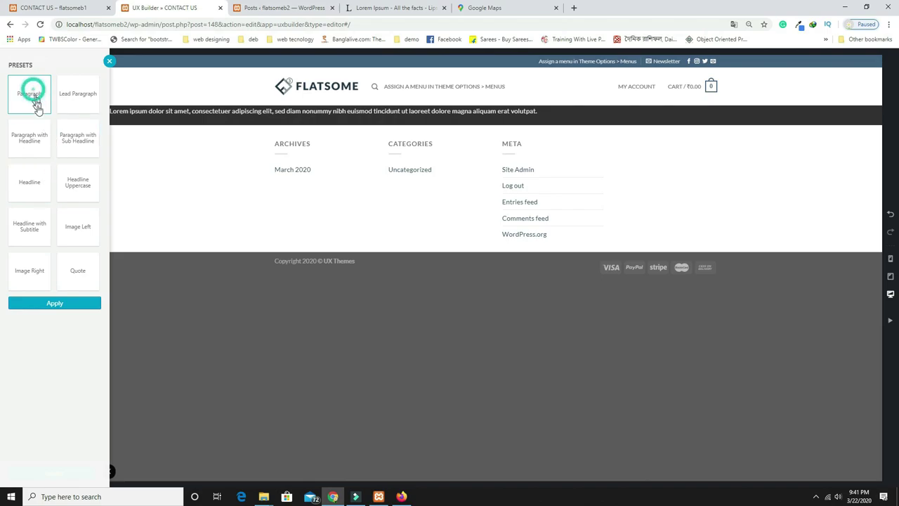
pyautogui.click(63, 304)
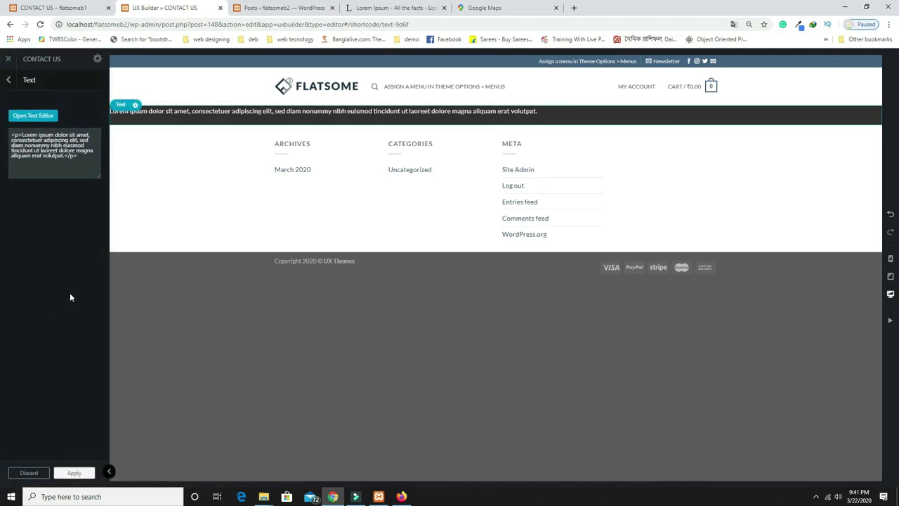
pyautogui.moveTo(83, 160); pyautogui.dragTo(2, 140)
pyautogui.press('BackSpace')
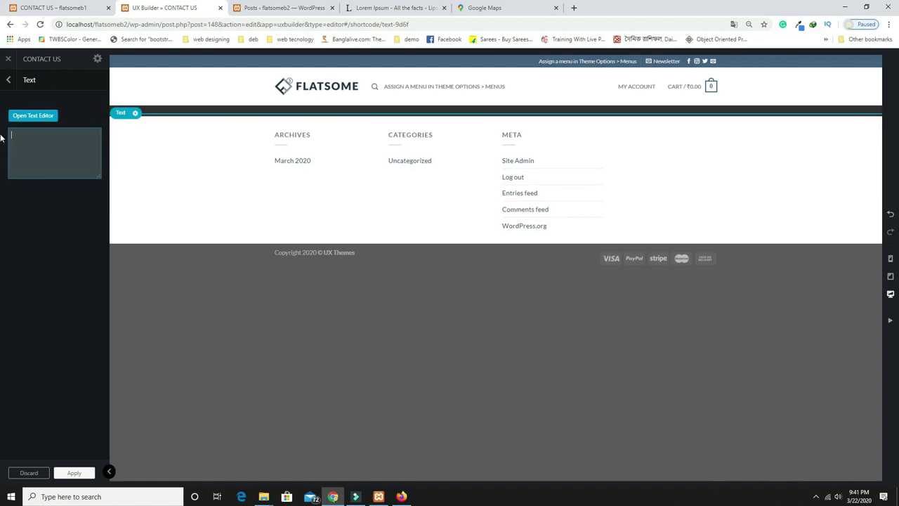
pyautogui.click(499, 9)
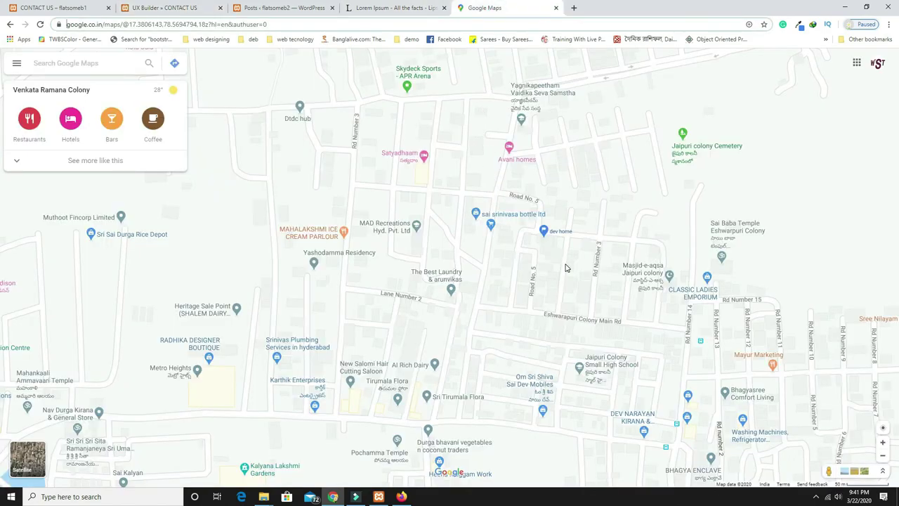
# Copy the pinned location's iframe code from Google Maps' Share > Embed a map panel
pyautogui.click(547, 235)
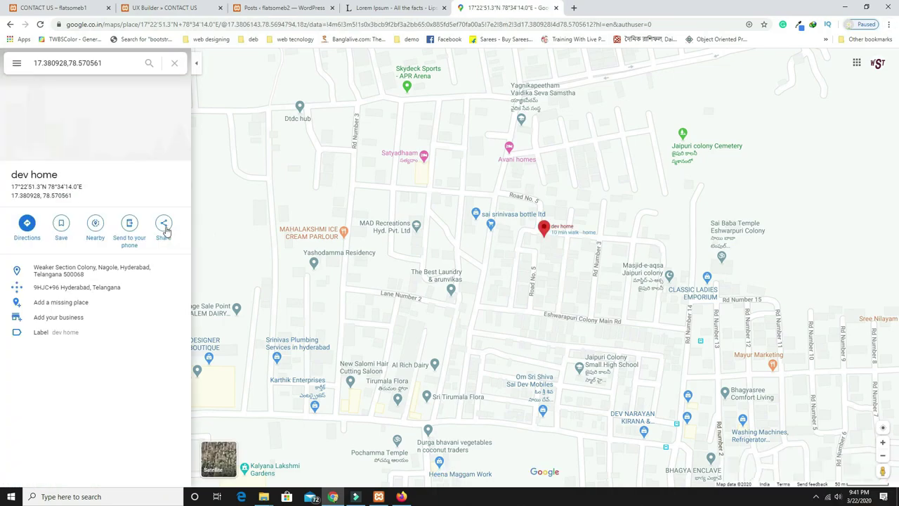
pyautogui.click(164, 225)
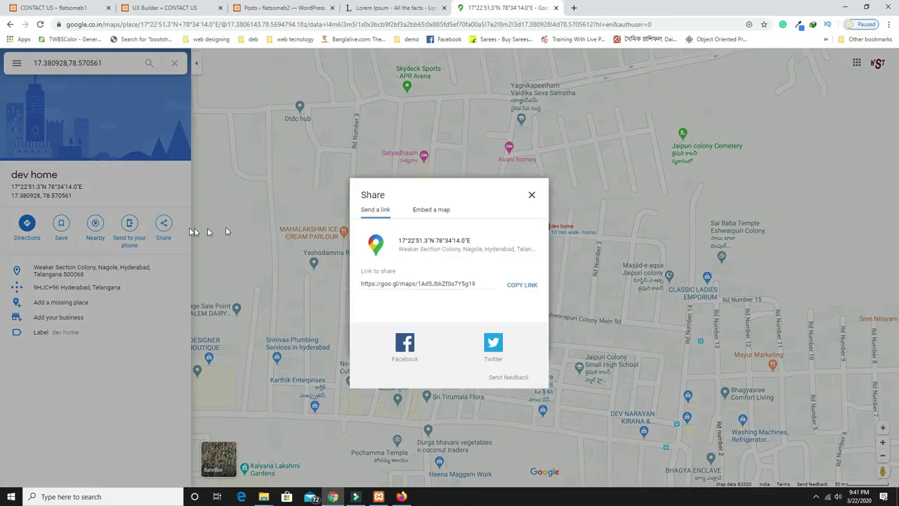
pyautogui.click(436, 211)
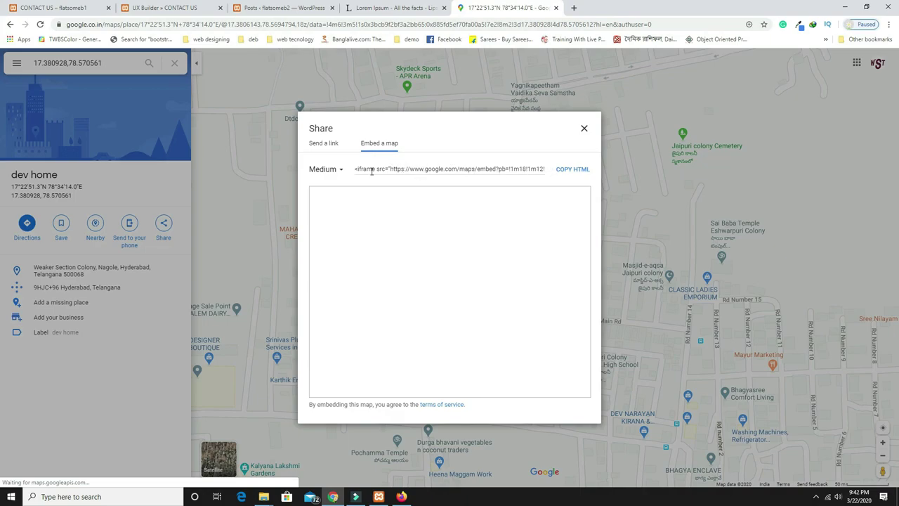
pyautogui.click(373, 170)
pyautogui.rightClick(420, 169)
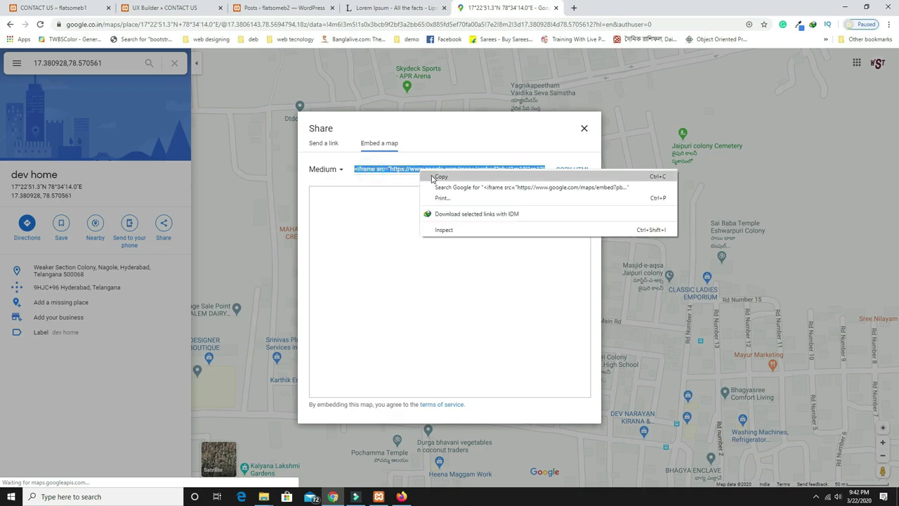
pyautogui.click(428, 176)
pyautogui.click(66, 15)
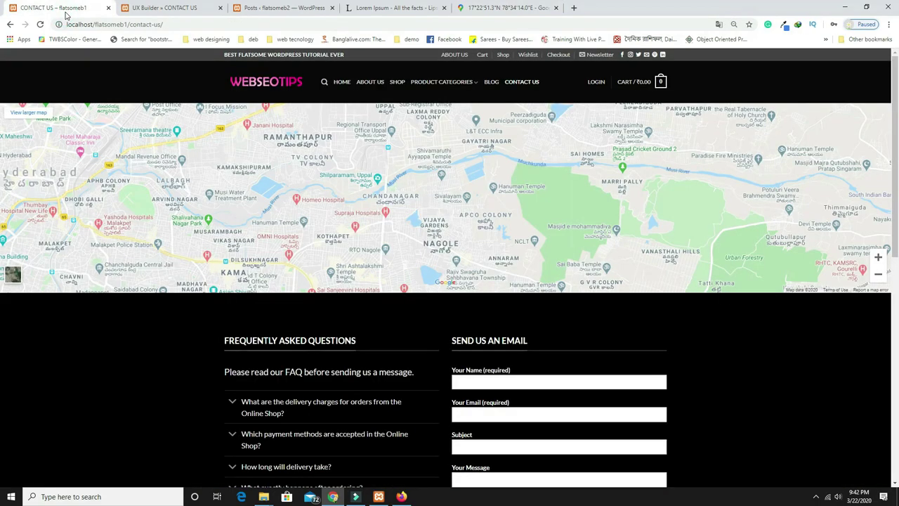
# Paste the map iframe into the Text element, change its width to 100%, and apply
pyautogui.click(177, 15)
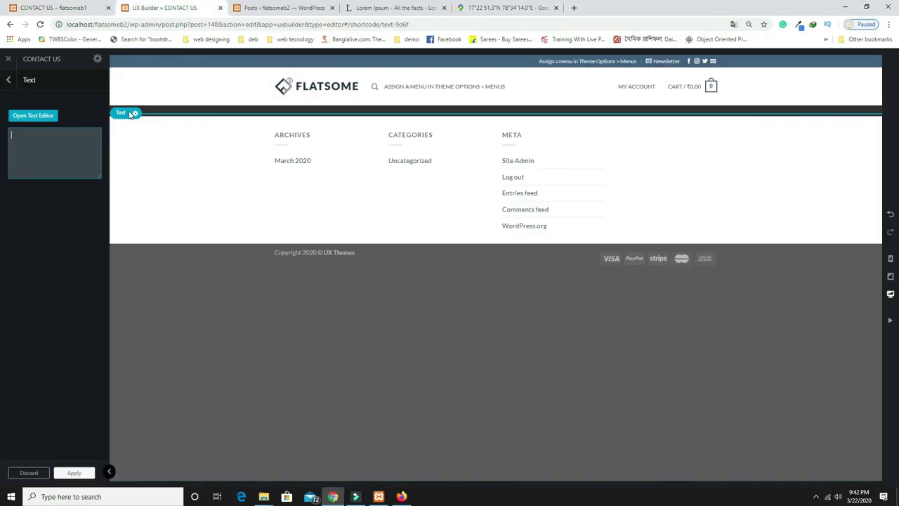
pyautogui.rightClick(48, 145)
pyautogui.click(69, 217)
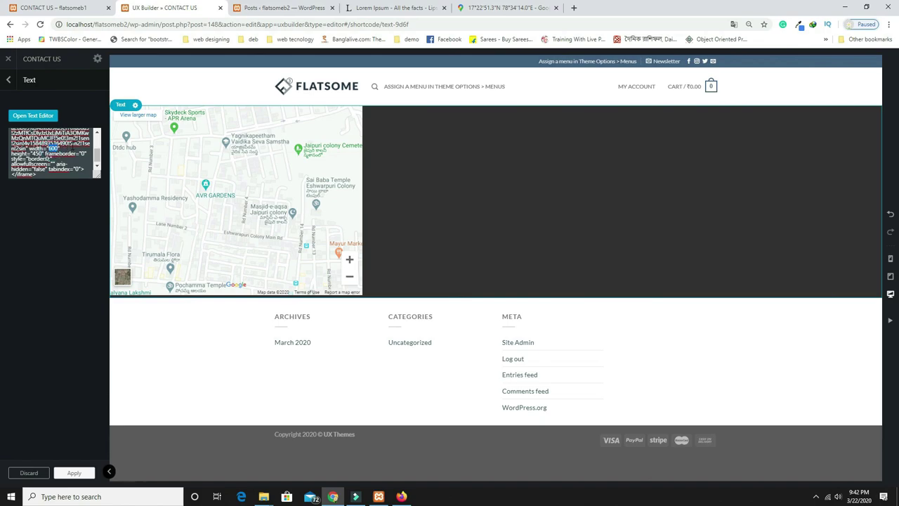
pyautogui.write('100')
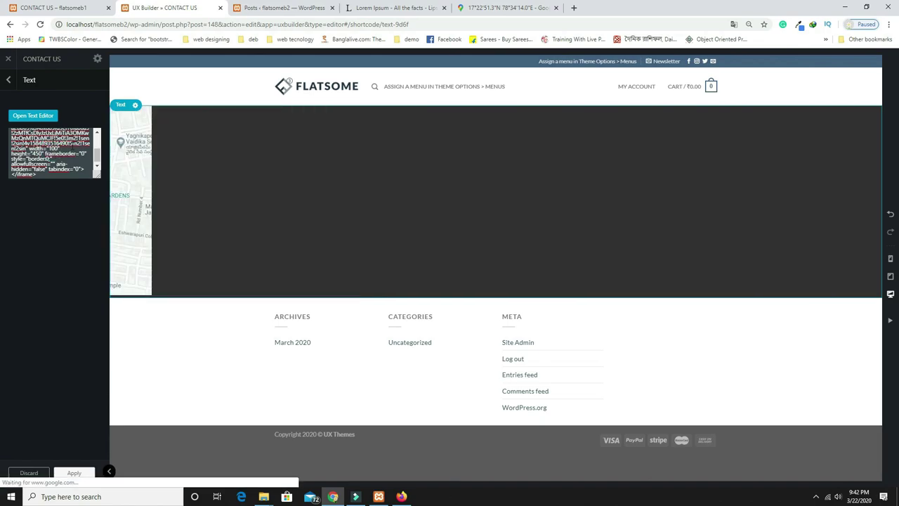
pyautogui.write('%')
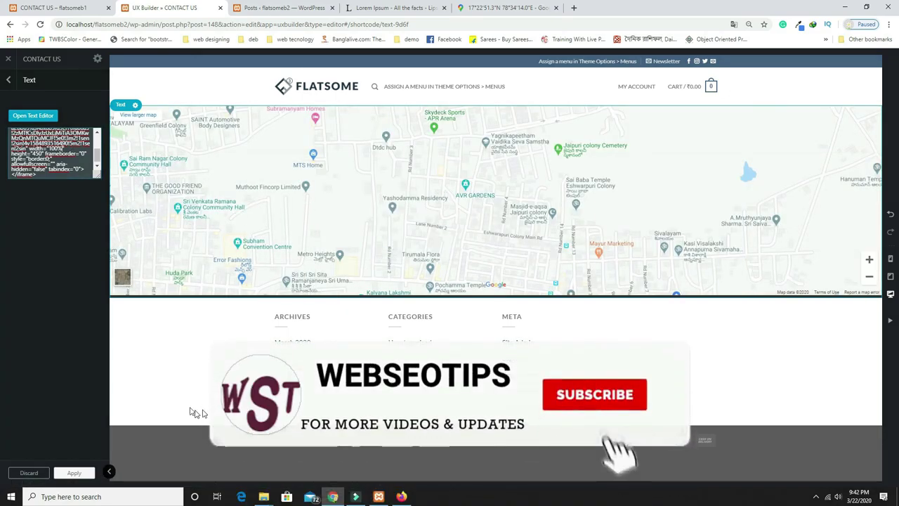
pyautogui.click(75, 474)
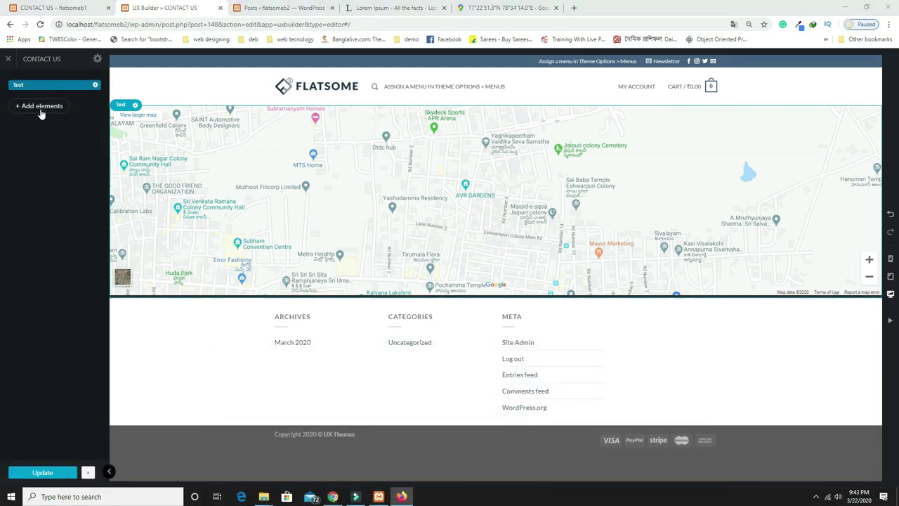
# Add a new Section below the map and give it a black background
pyautogui.click(41, 114)
pyautogui.write('se')
pyautogui.click(30, 177)
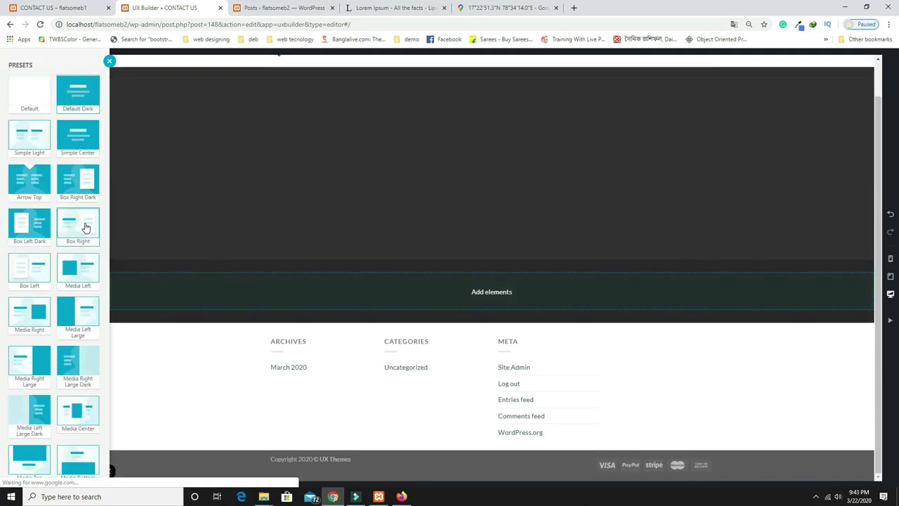
pyautogui.scroll(-1, 74, 401)
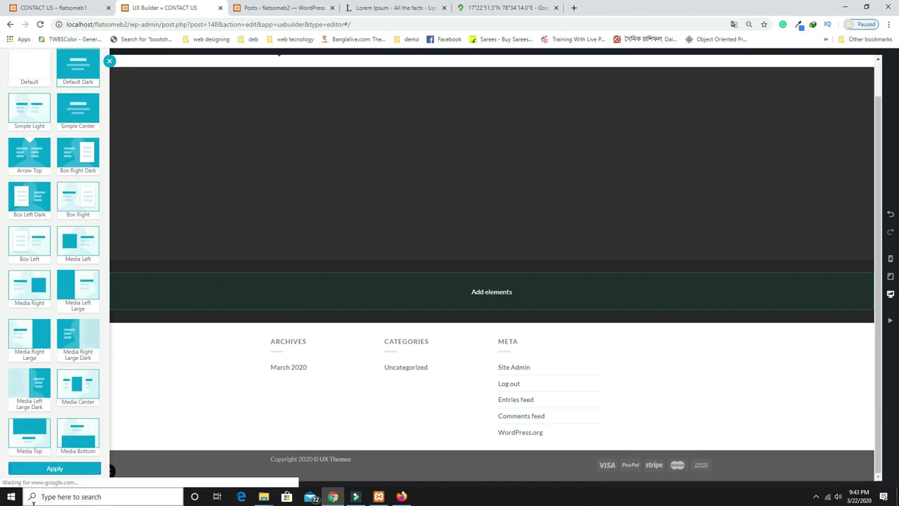
pyautogui.click(49, 470)
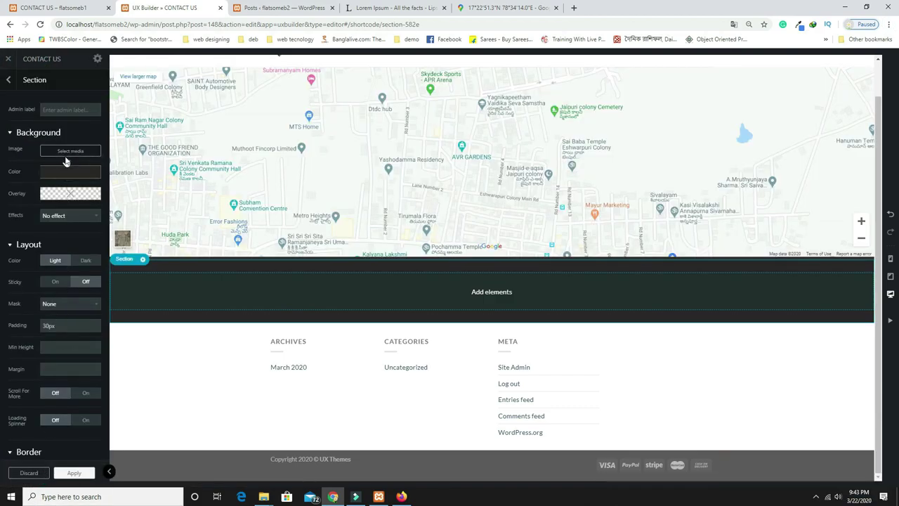
pyautogui.click(65, 162)
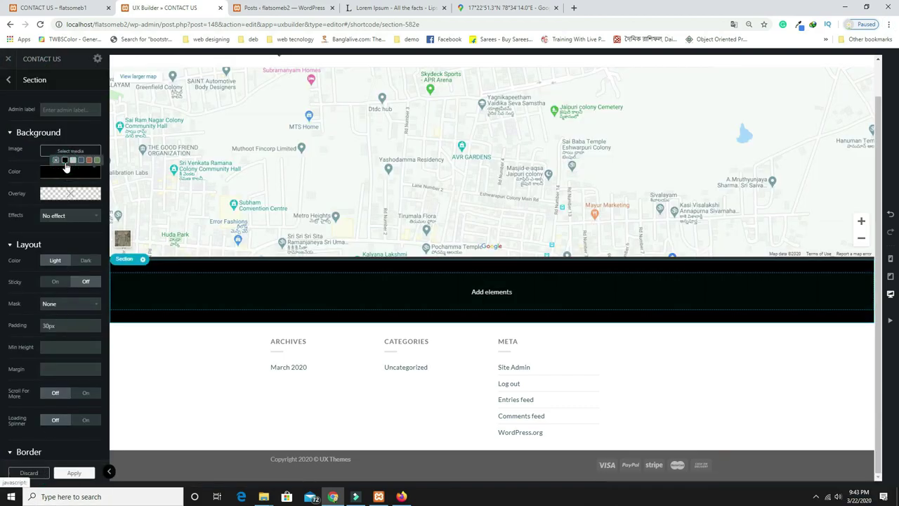
# Insert a Row with the 2 Columns layout inside the black section
pyautogui.click(490, 292)
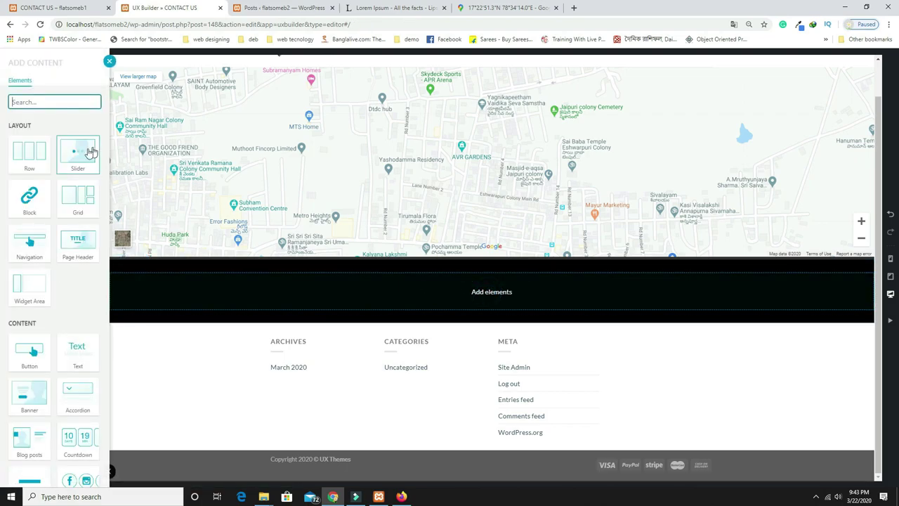
pyautogui.click(33, 154)
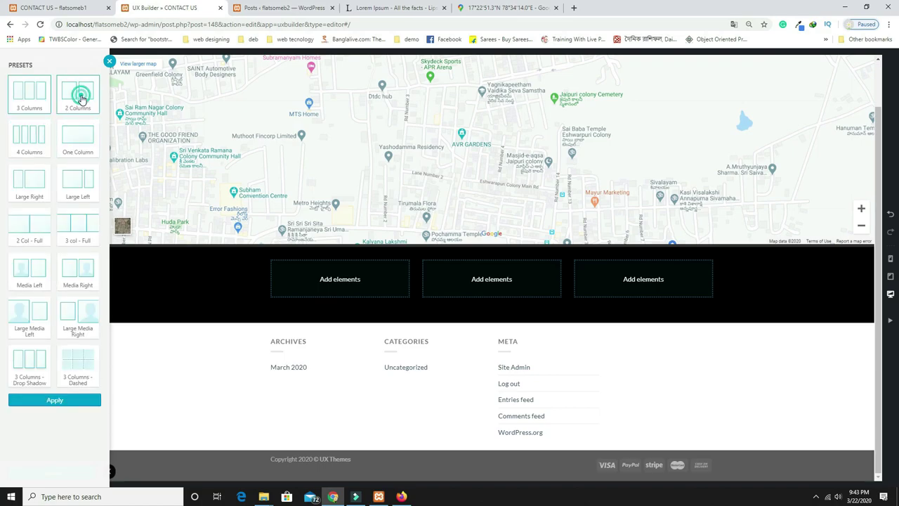
pyautogui.click(80, 99)
pyautogui.click(66, 400)
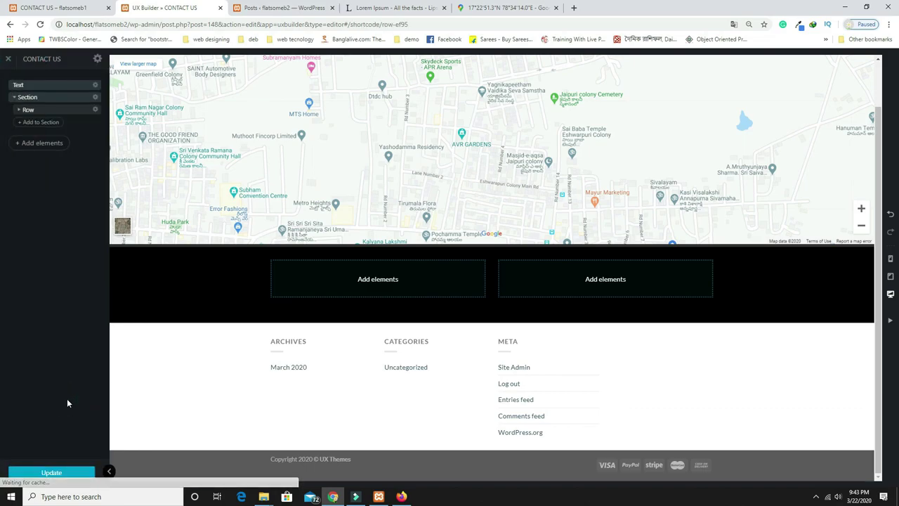
pyautogui.click(377, 283)
pyautogui.click(377, 280)
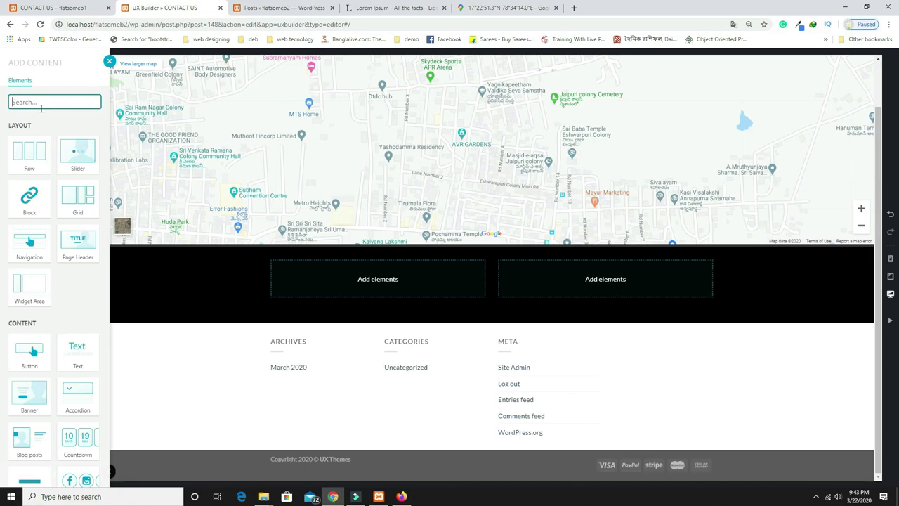
# Add a Title element reading FREQUENTLY ASKED QUESTIONS to the left column
pyautogui.write('TIT')
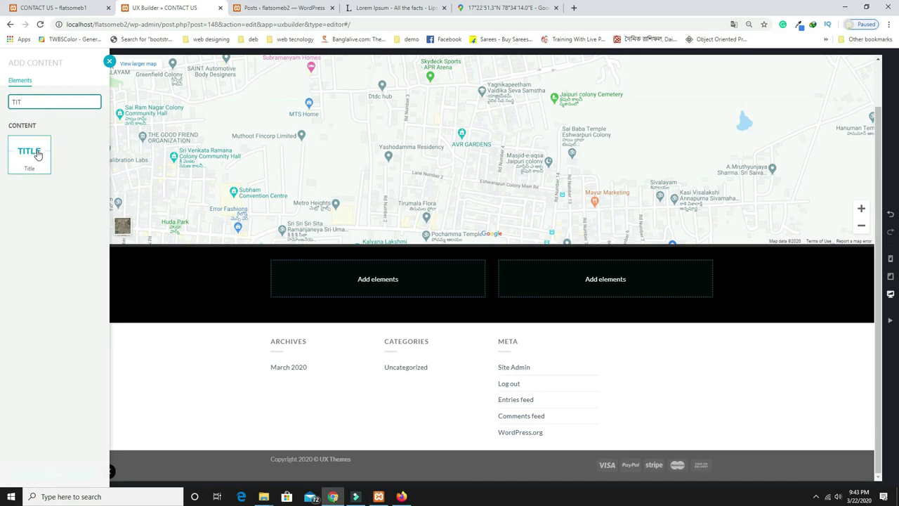
pyautogui.click(38, 155)
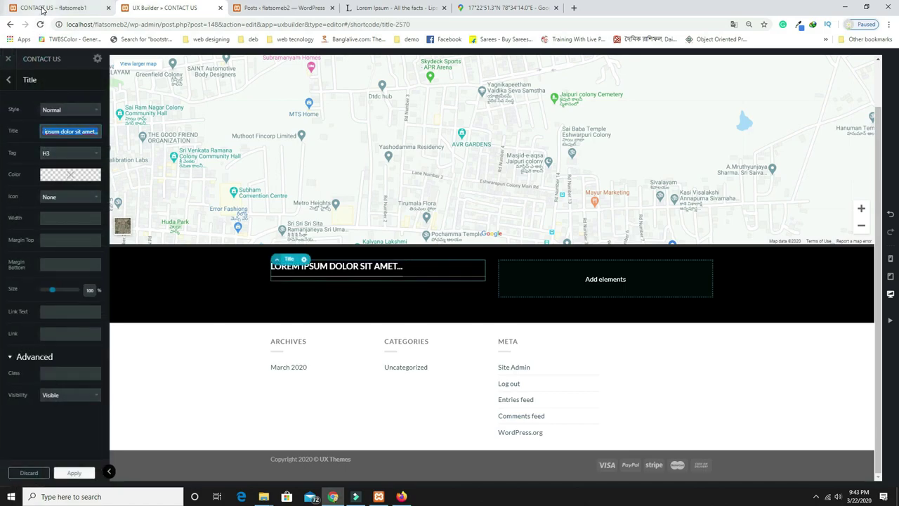
pyautogui.click(42, 10)
pyautogui.moveTo(383, 341); pyautogui.dragTo(224, 341)
pyautogui.click(176, 10)
pyautogui.hotkey('ctrl', 'v')
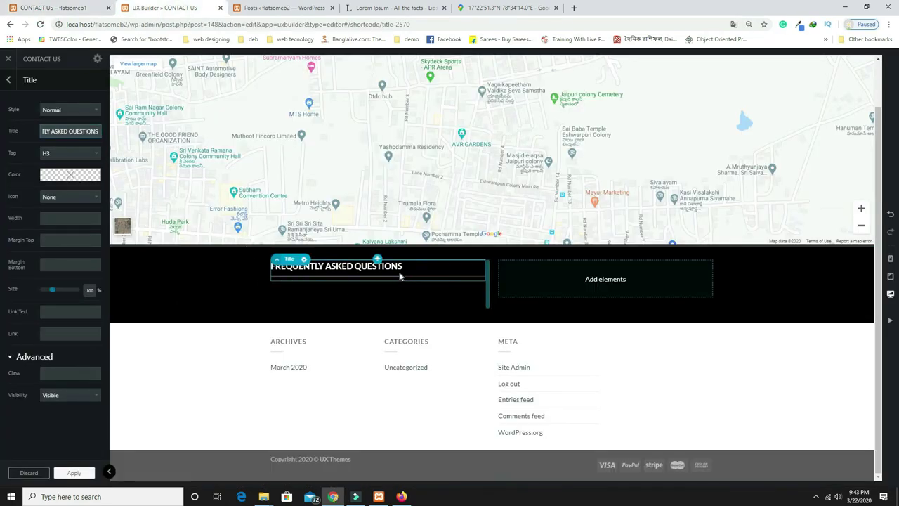
# Add a Title element reading SEND US AN EMAIL to the right column
pyautogui.click(377, 259)
pyautogui.write('TIT')
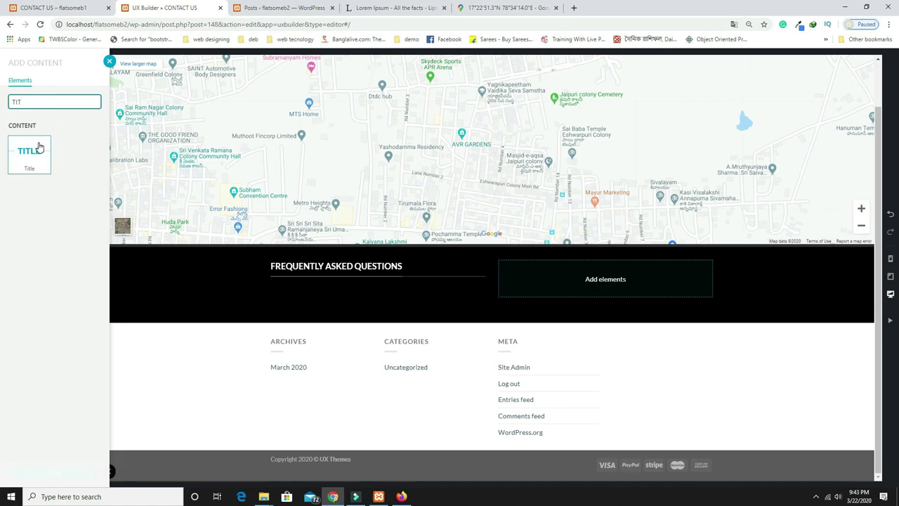
pyautogui.click(40, 148)
pyautogui.click(54, 10)
pyautogui.moveTo(520, 342); pyautogui.dragTo(449, 343)
pyautogui.hotkey('ctrl', 'c')
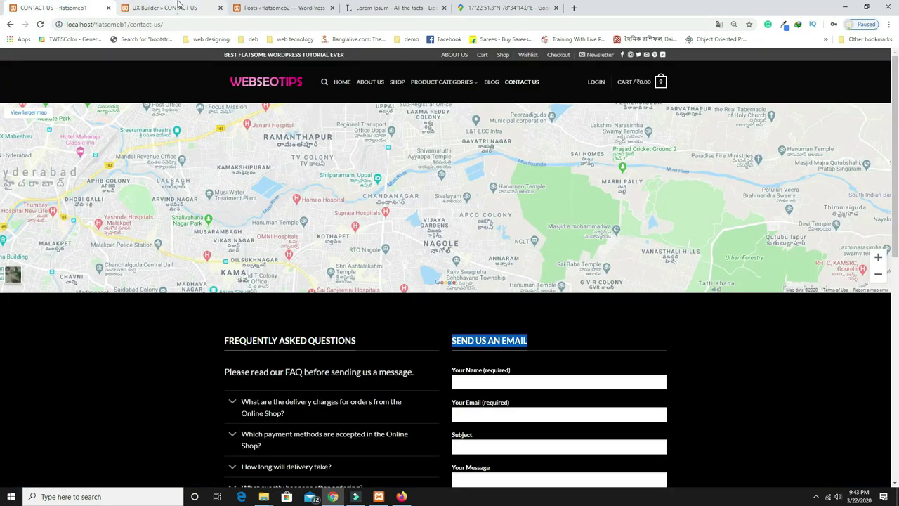
pyautogui.click(161, 7)
pyautogui.hotkey('ctrl', 'v')
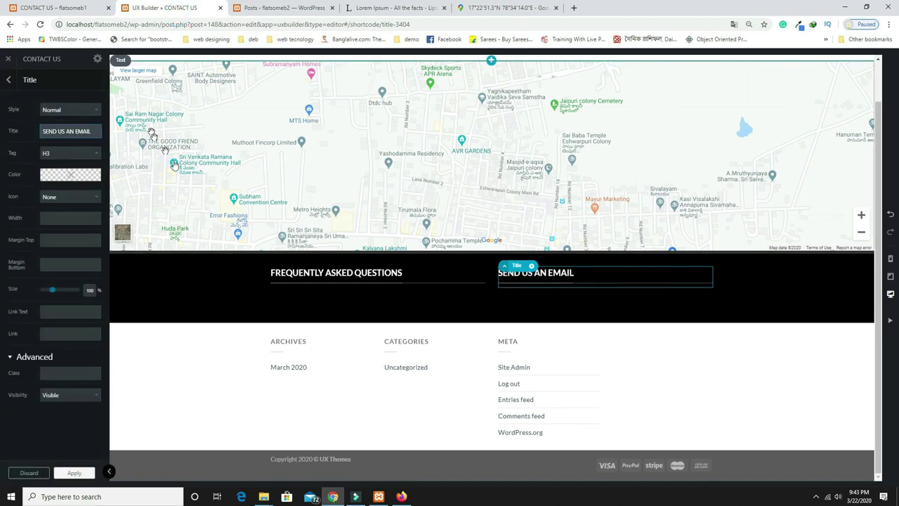
# Copy the FAQ intro sentence from the reference contact page
pyautogui.click(63, 9)
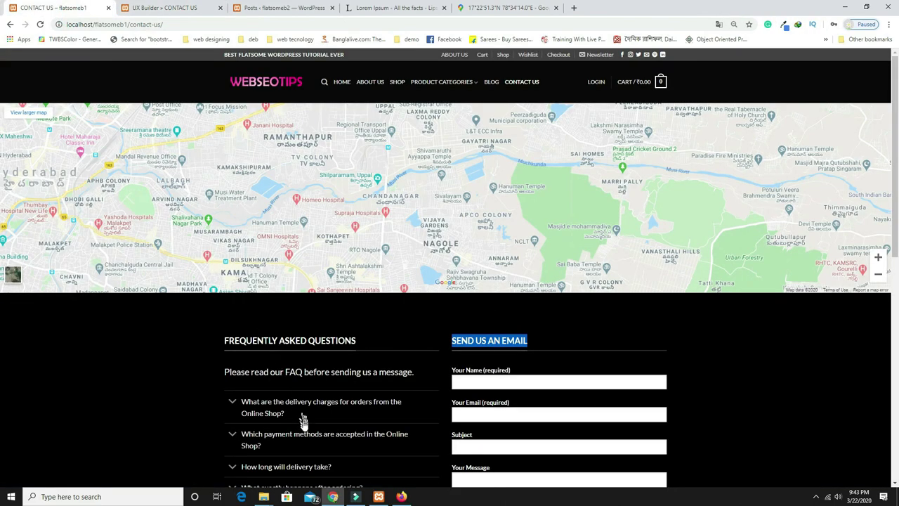
pyautogui.scroll(-2, 303, 422)
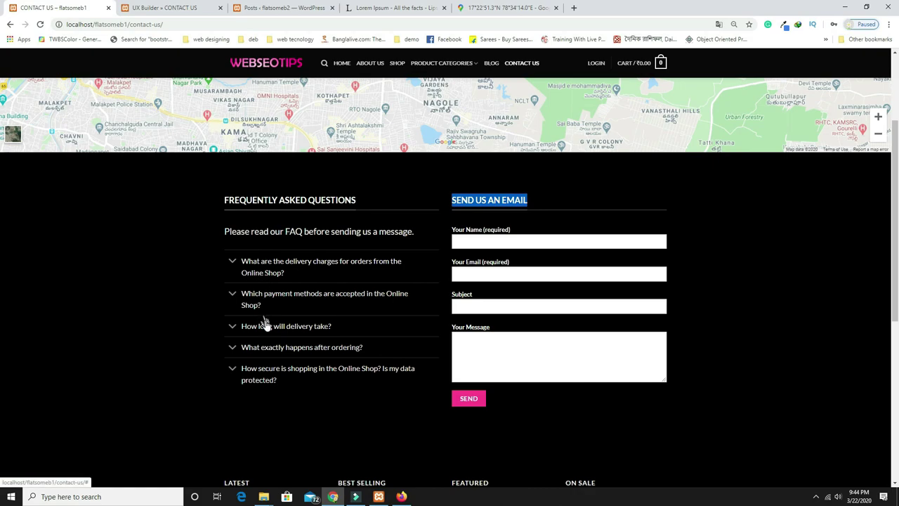
pyautogui.click(175, 9)
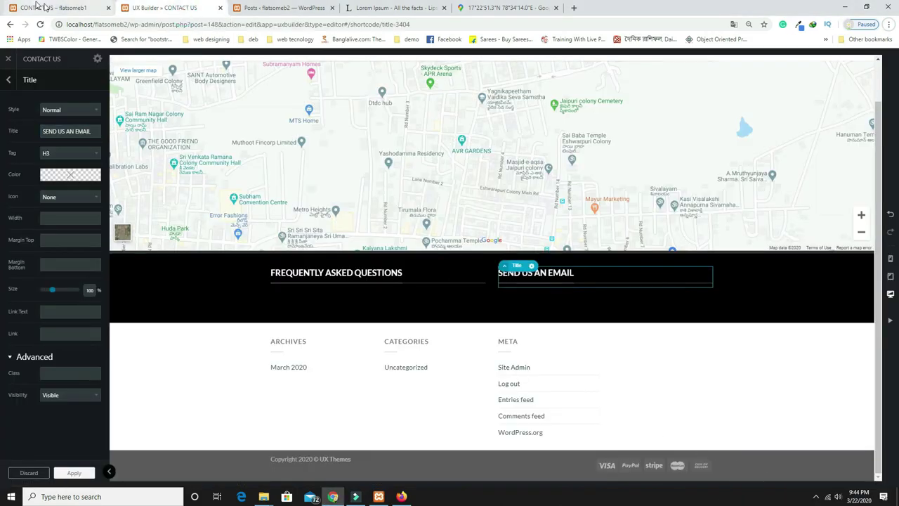
pyautogui.click(69, 7)
pyautogui.moveTo(417, 237); pyautogui.dragTo(220, 235)
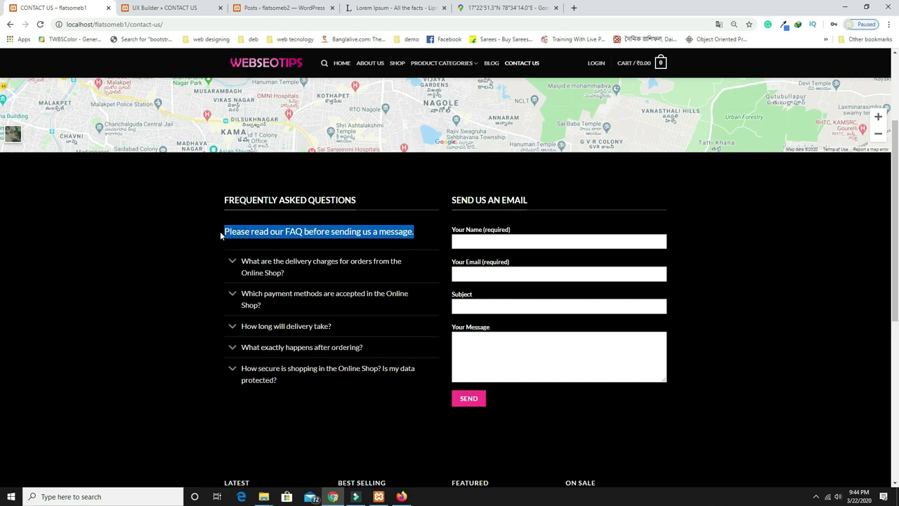
pyautogui.click(164, 8)
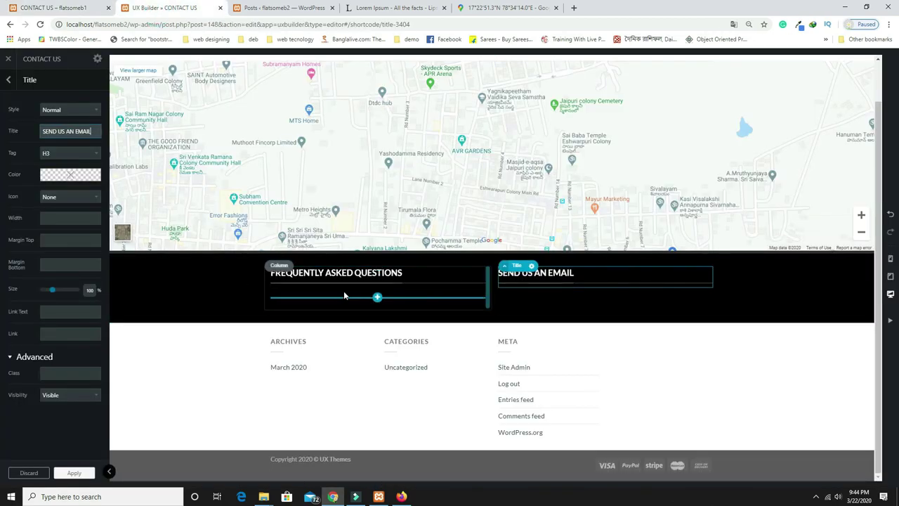
# Add a Lead Paragraph Text element containing the FAQ intro sentence below the FAQ heading
pyautogui.click(378, 297)
pyautogui.write('TE')
pyautogui.click(38, 153)
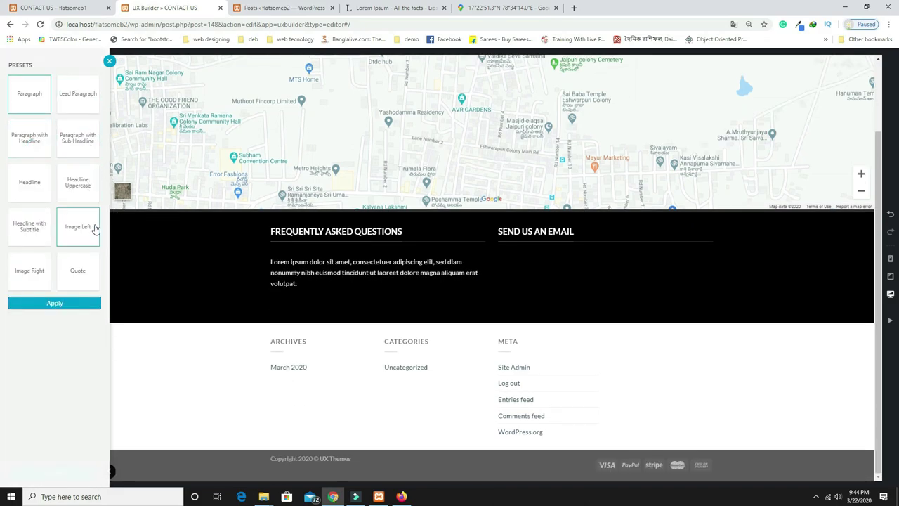
pyautogui.click(89, 201)
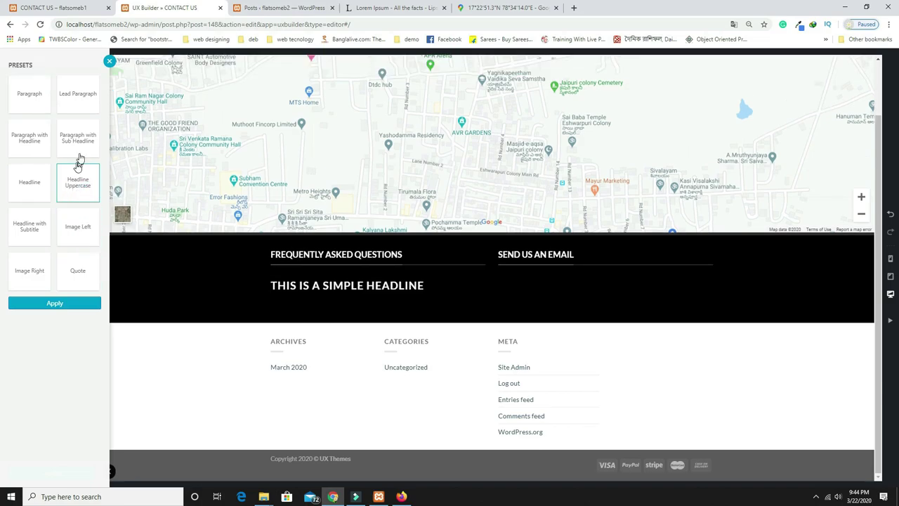
pyautogui.click(78, 102)
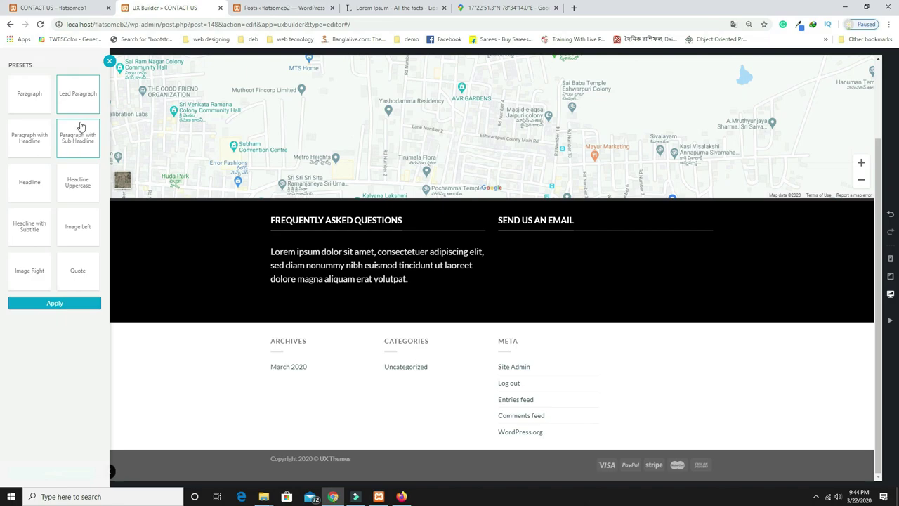
pyautogui.click(57, 303)
pyautogui.click(73, 472)
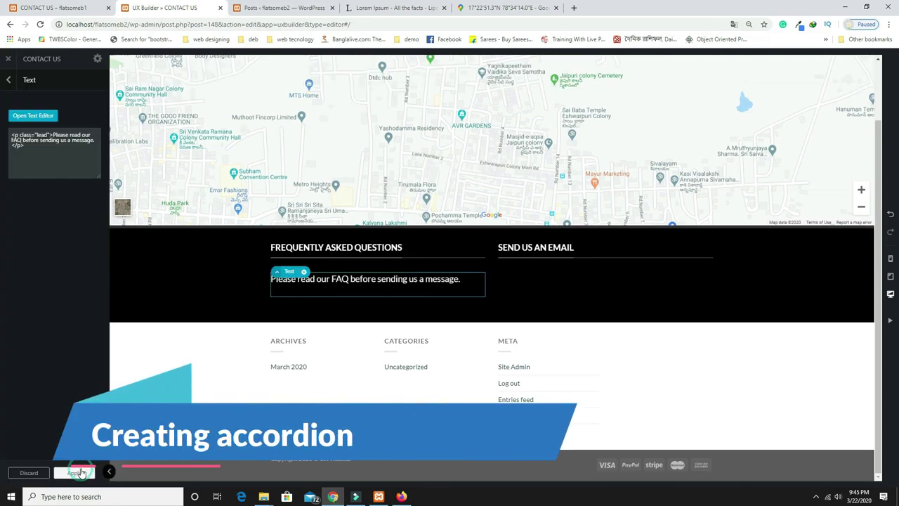
pyautogui.click(377, 299)
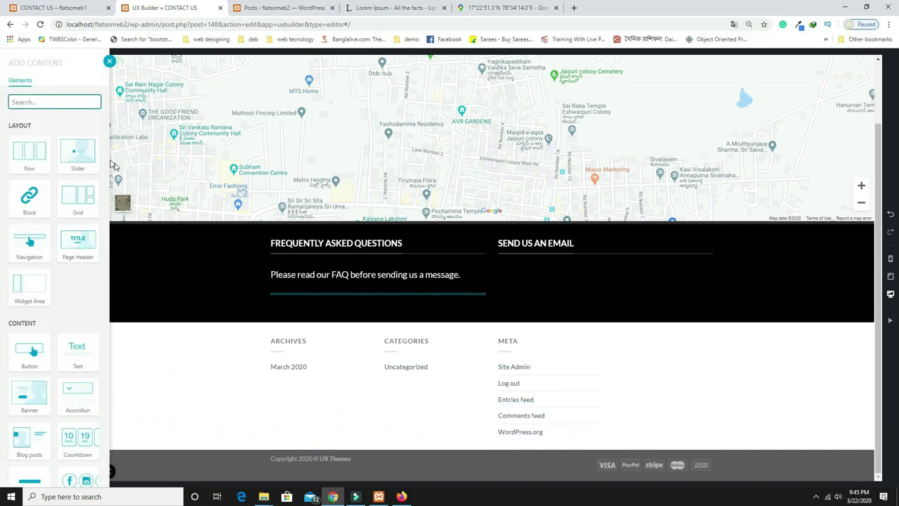
# Insert an Accordion under the FAQ text and title its first item with the delivery-charges question
pyautogui.write('ACC')
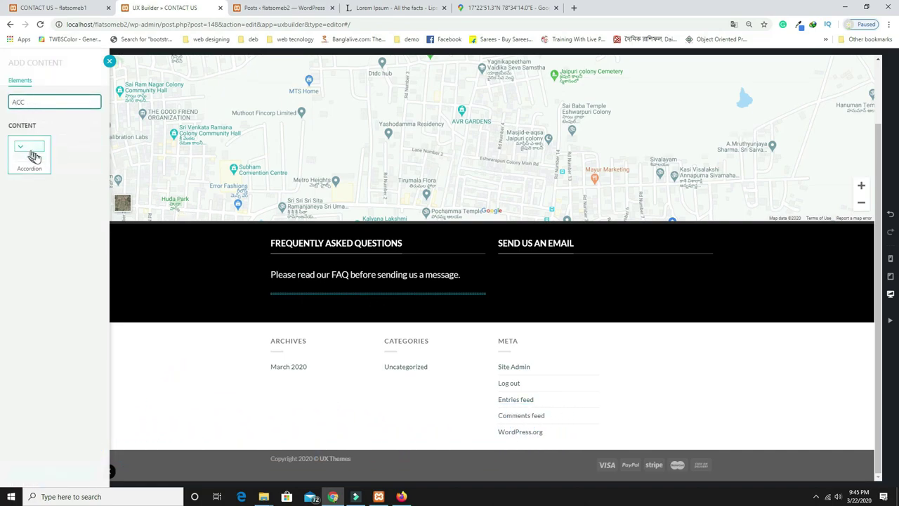
pyautogui.click(31, 151)
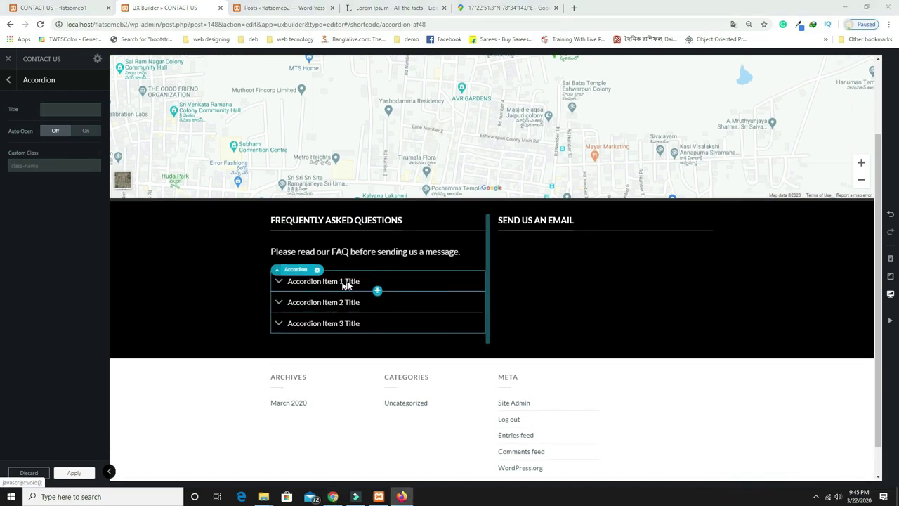
pyautogui.click(351, 282)
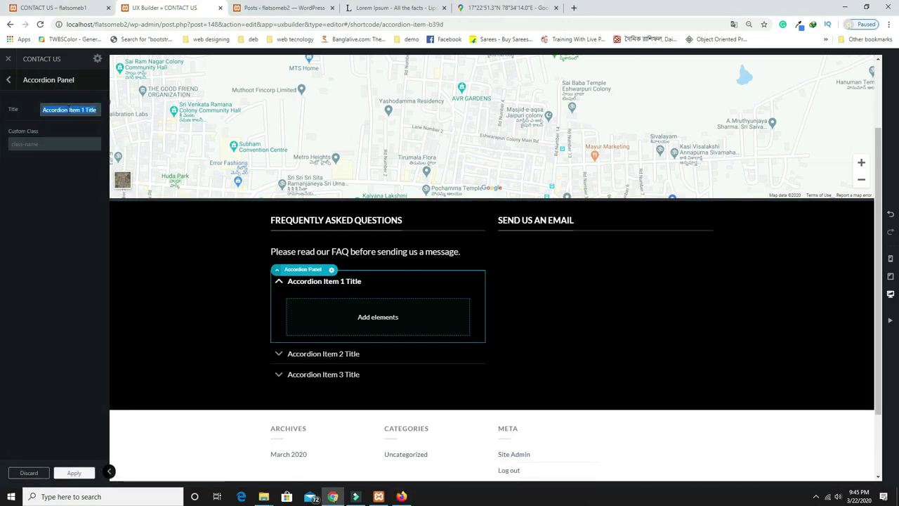
pyautogui.hotkey('ctrl', 'v')
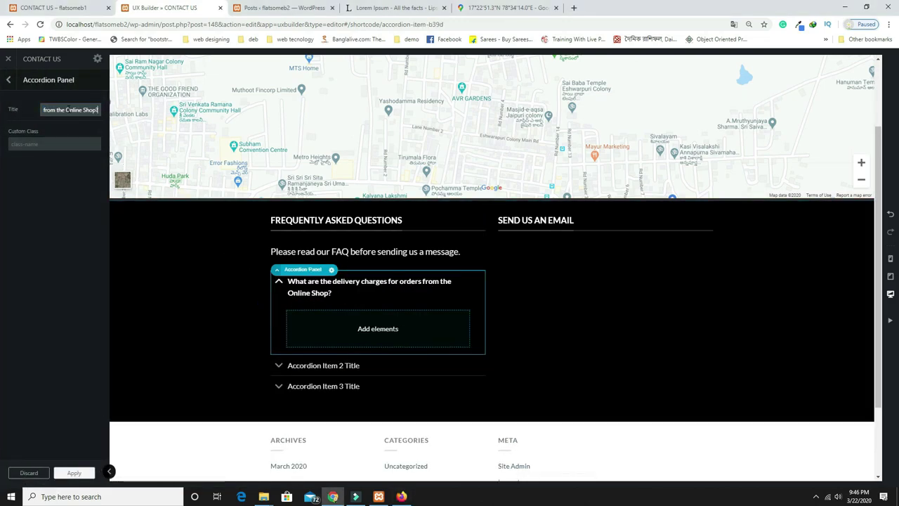
pyautogui.click(380, 328)
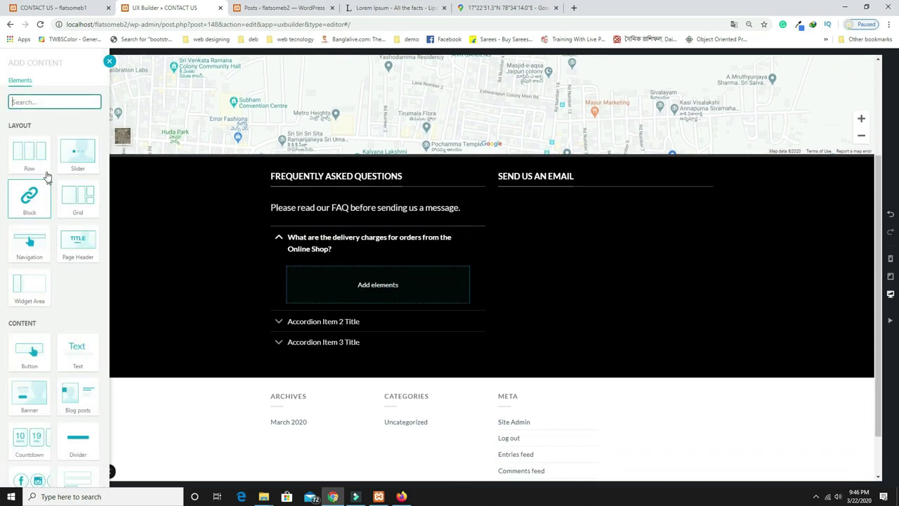
# Add a plain paragraph Text element inside the first accordion item
pyautogui.write('TEX')
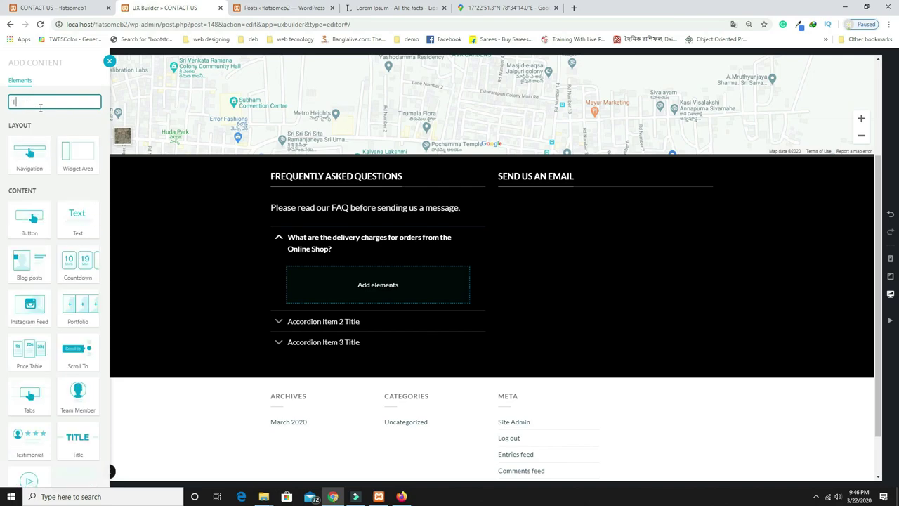
pyautogui.click(30, 150)
pyautogui.click(32, 100)
pyautogui.click(79, 303)
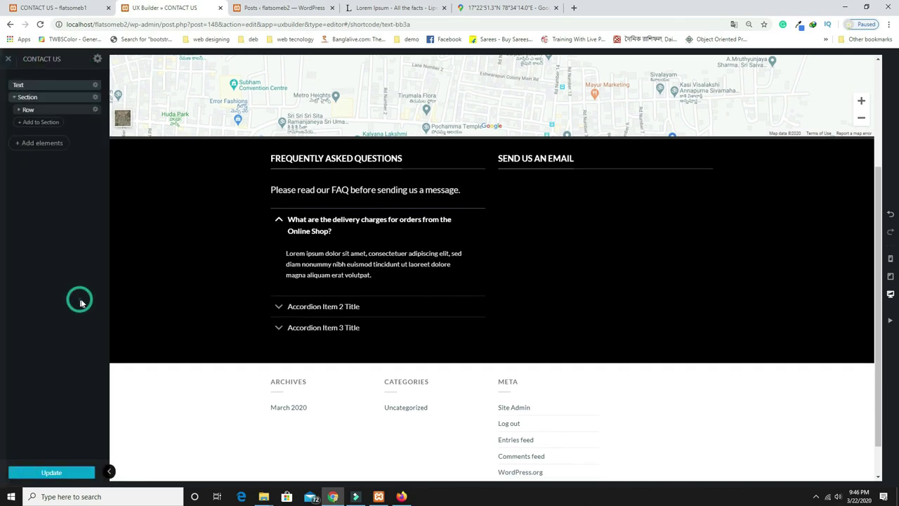
# Title the second accordion item with the payment methods question and add a Text paragraph to it
pyautogui.click(338, 310)
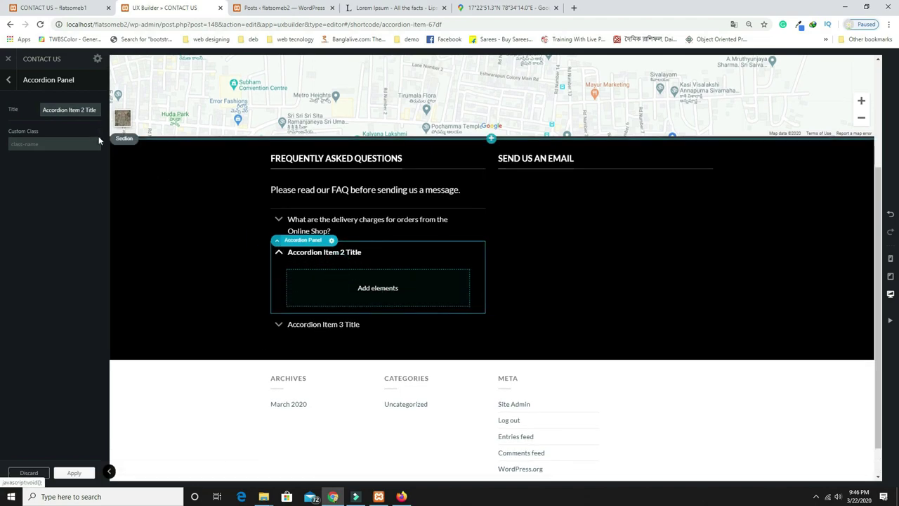
pyautogui.tripleClick(72, 111)
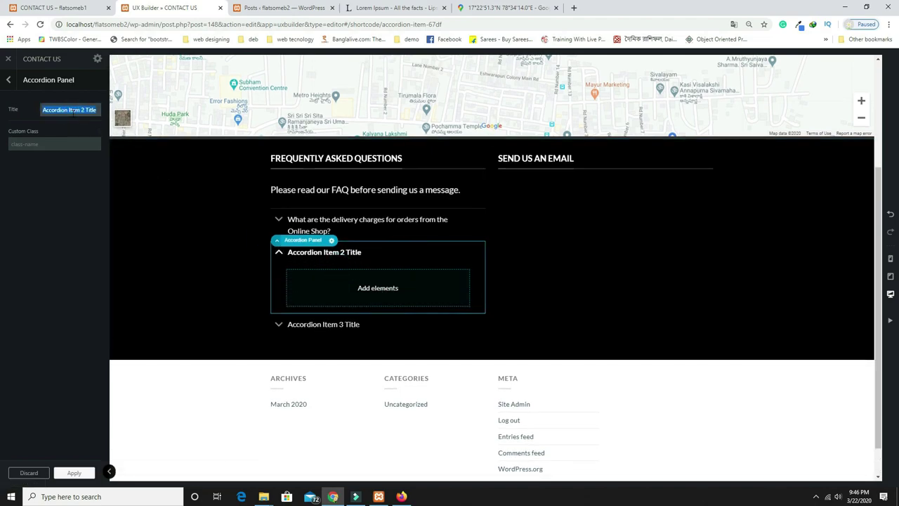
pyautogui.write('Which payment methods are accepted in the Online Shop?')
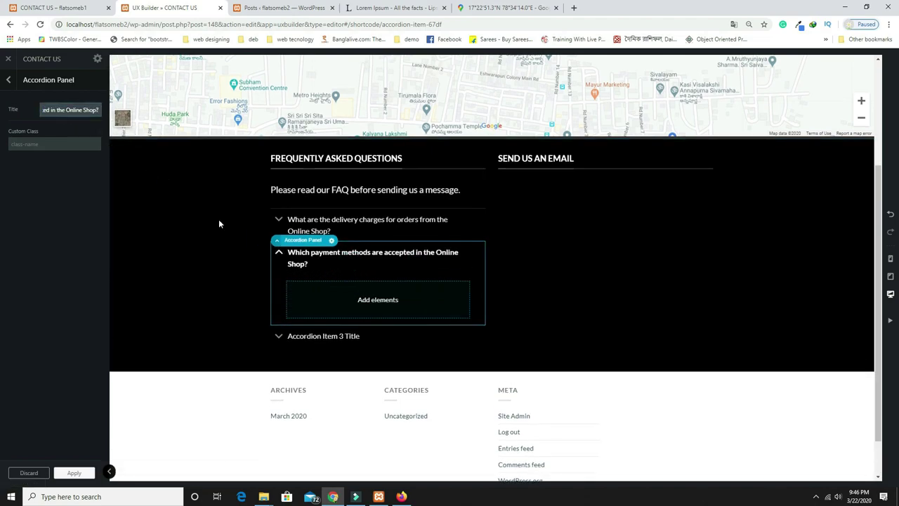
pyautogui.click(380, 301)
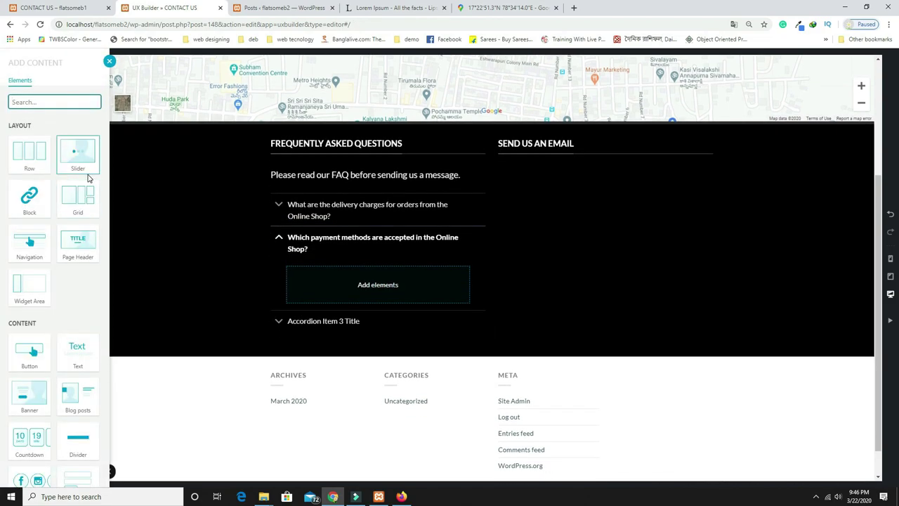
pyautogui.write('text')
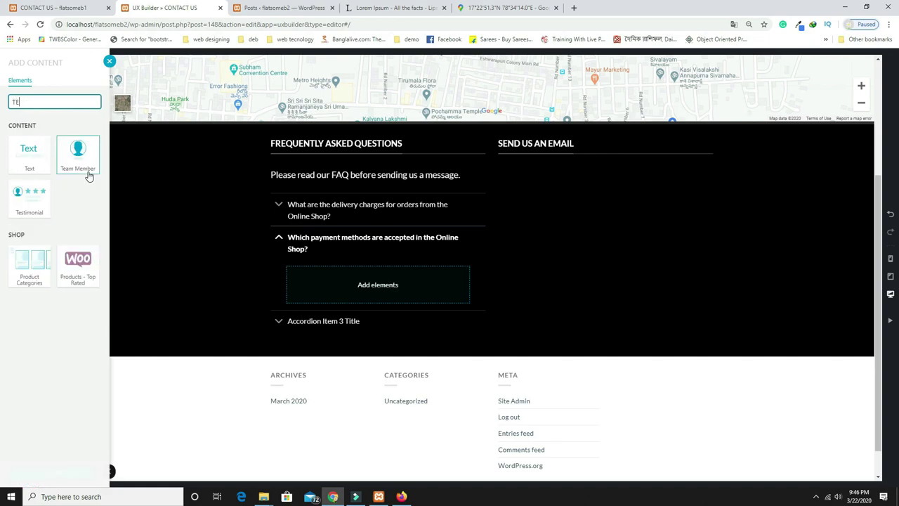
pyautogui.click(47, 161)
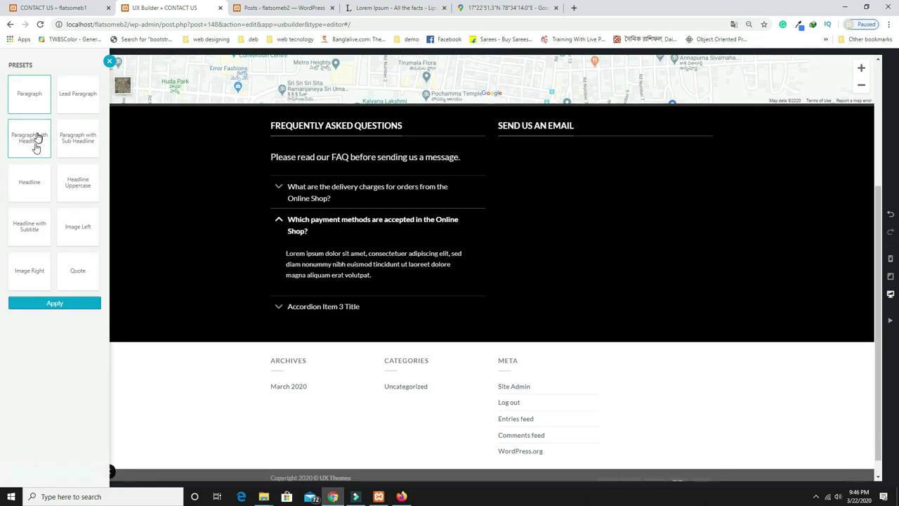
pyautogui.click(55, 303)
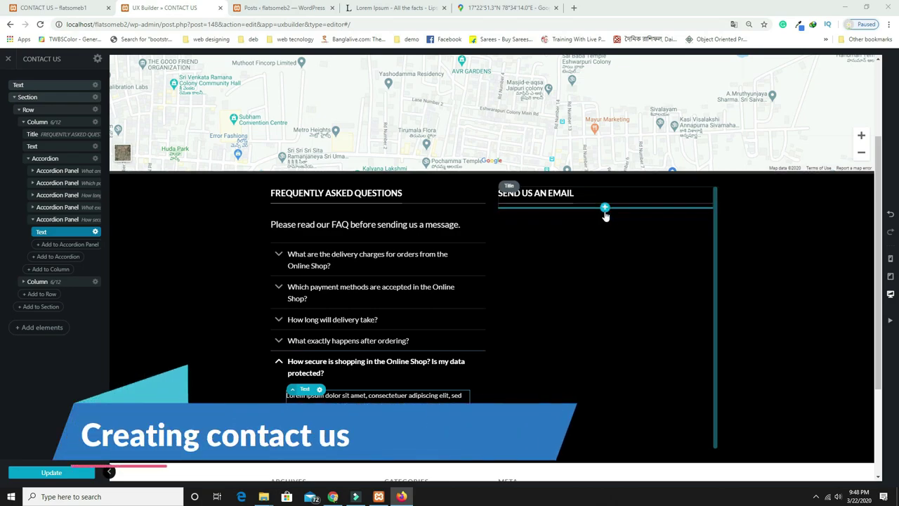
# Add a Form (CF7) element using Contact form 1 to the Send Us an Email column
pyautogui.click(605, 209)
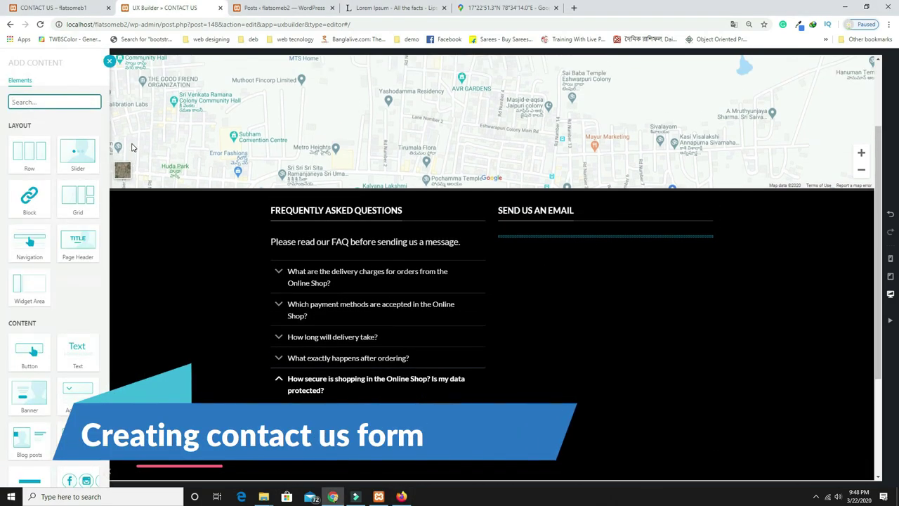
pyautogui.write('FO')
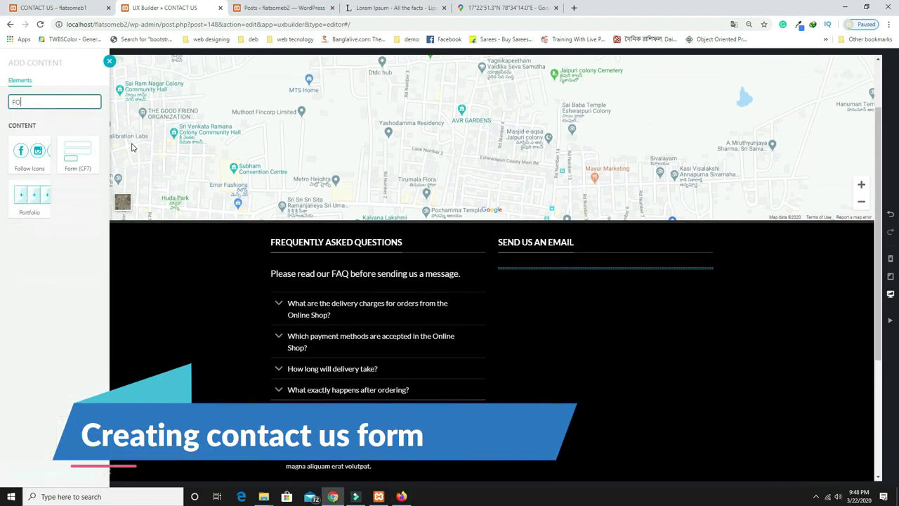
pyautogui.click(85, 174)
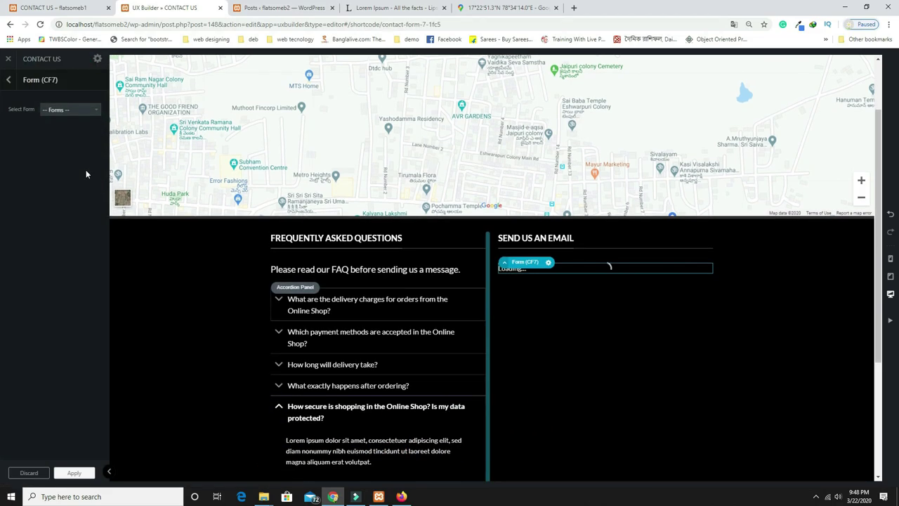
pyautogui.click(68, 110)
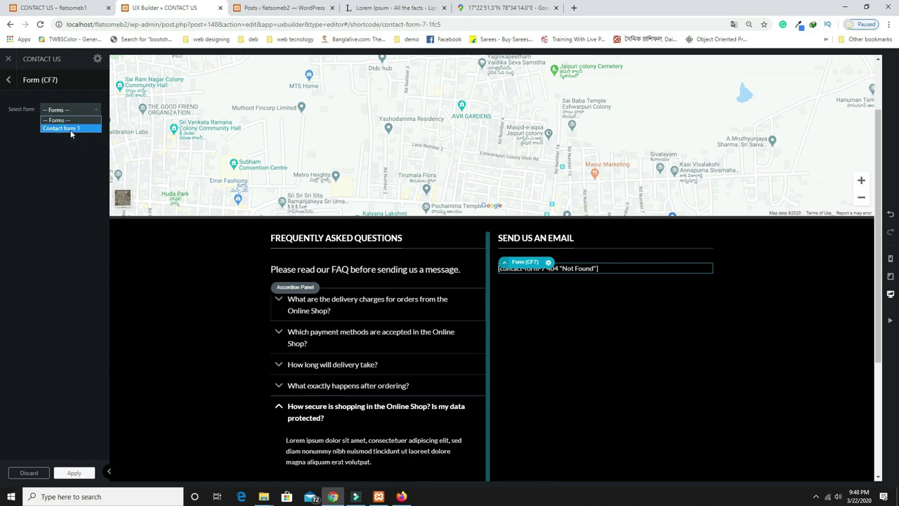
pyautogui.click(70, 128)
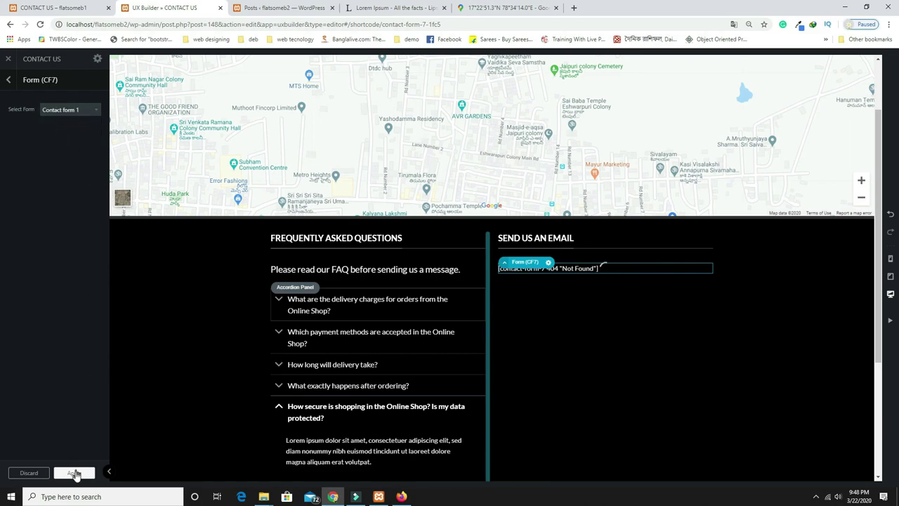
pyautogui.click(75, 473)
pyautogui.scroll(-2, 721, 423)
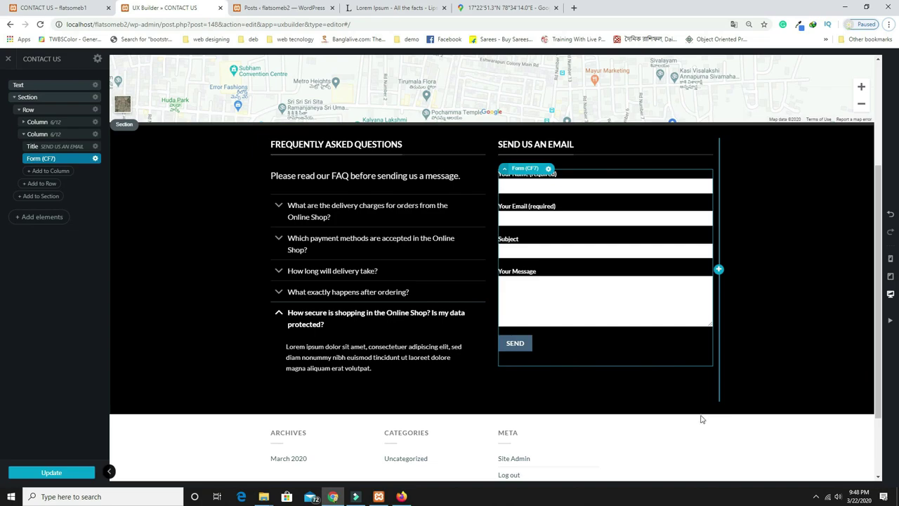
pyautogui.scroll(2, 700, 415)
pyautogui.scroll(-4, 699, 417)
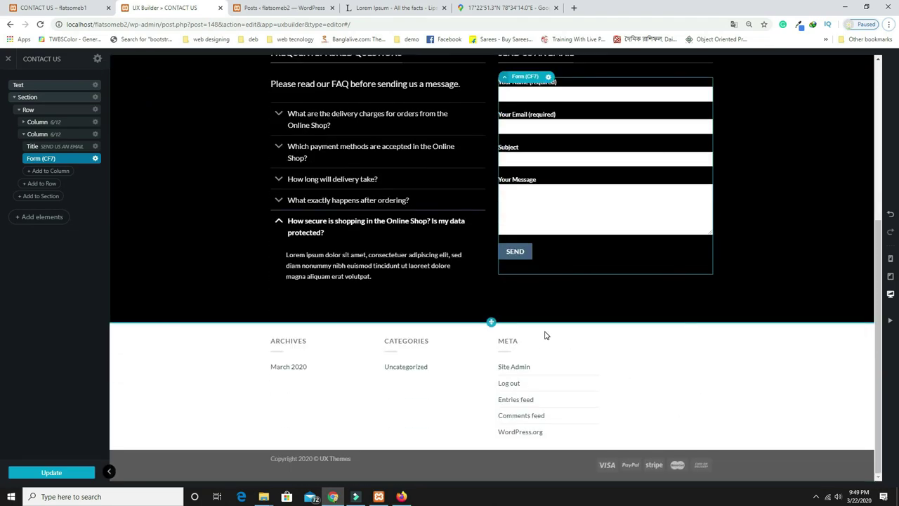
# Save the contact page with Update and go to Appearance > Widgets
pyautogui.click(59, 477)
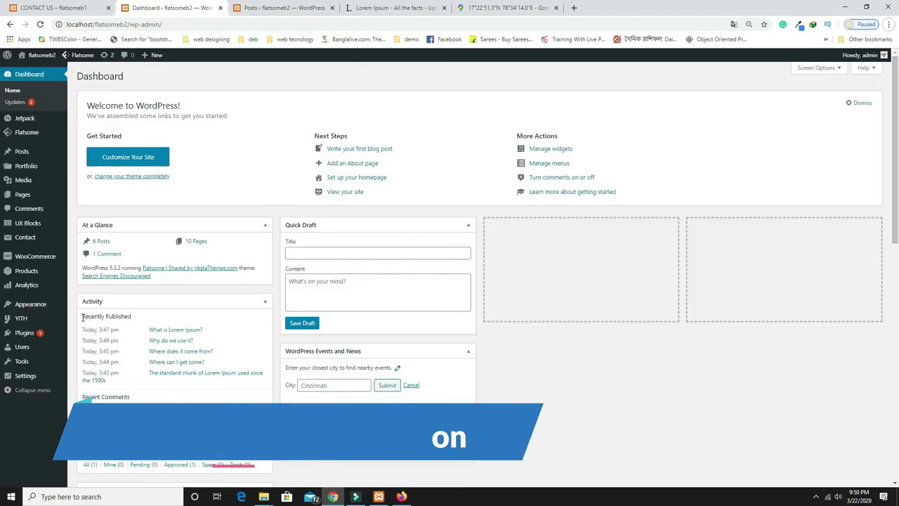
pyautogui.moveTo(21, 306)
pyautogui.click(83, 331)
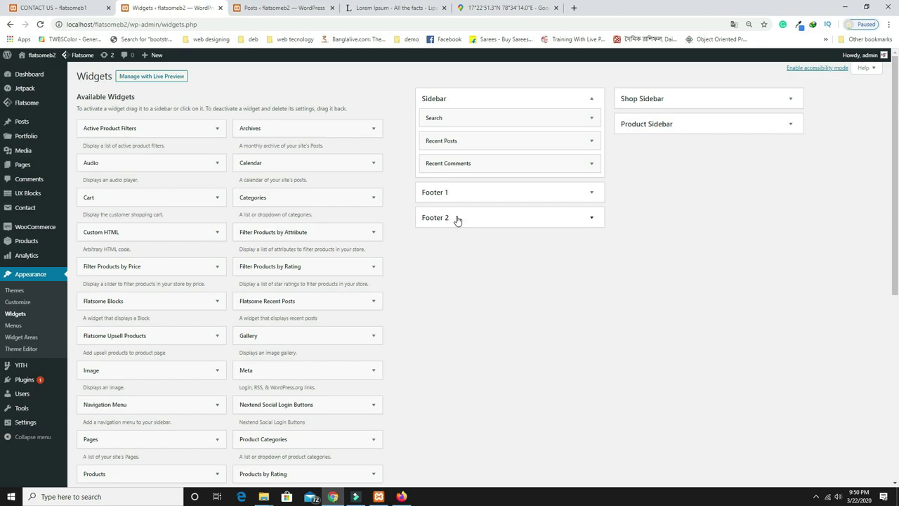
# Add the Products widget to the Footer 1 widget area
pyautogui.scroll(-1, 451, 274)
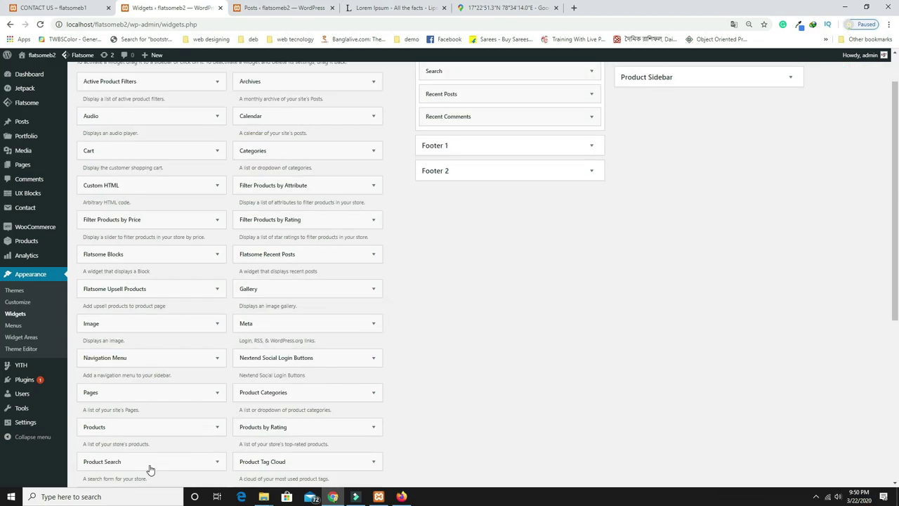
pyautogui.click(104, 428)
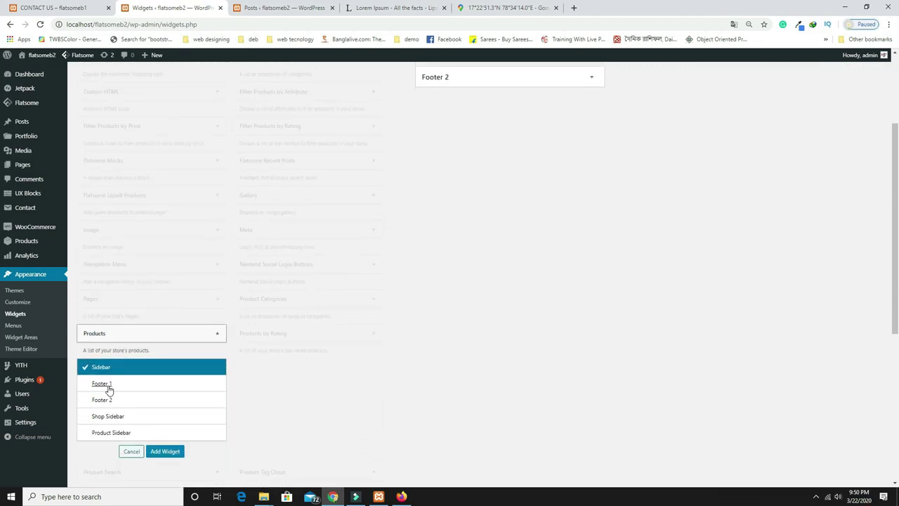
pyautogui.click(109, 388)
pyautogui.click(166, 451)
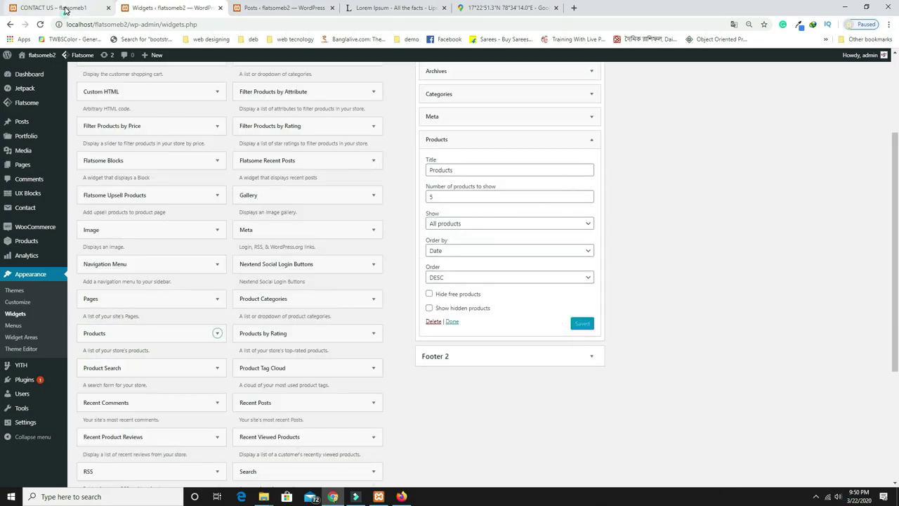
pyautogui.click(63, 9)
# Retitle the first Products widget LATEST, copied from the reference site, and save it
pyautogui.scroll(-3, 257, 329)
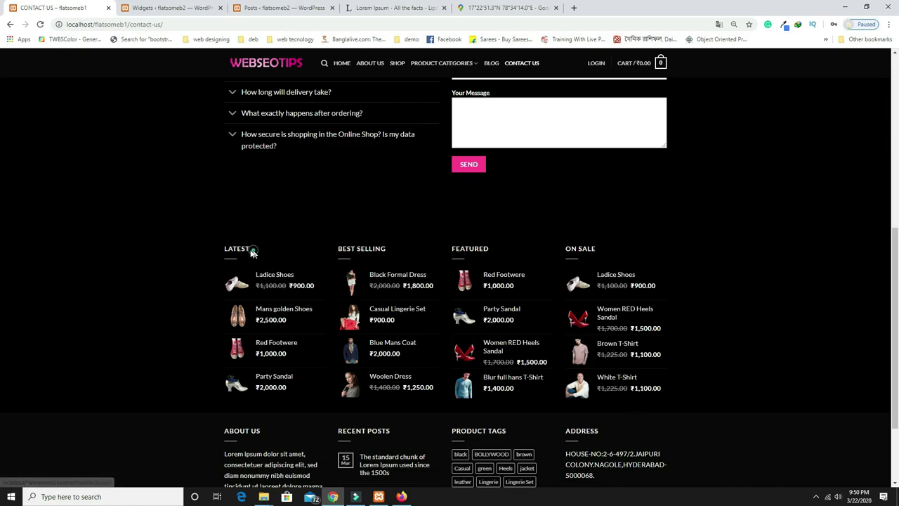
pyautogui.moveTo(251, 250); pyautogui.dragTo(225, 251)
pyautogui.hotkey('ctrl', 'c')
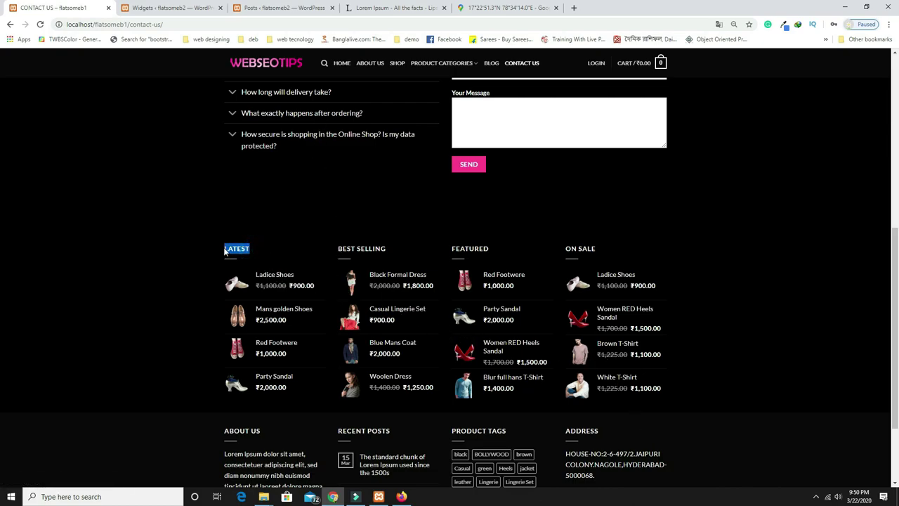
pyautogui.click(203, 10)
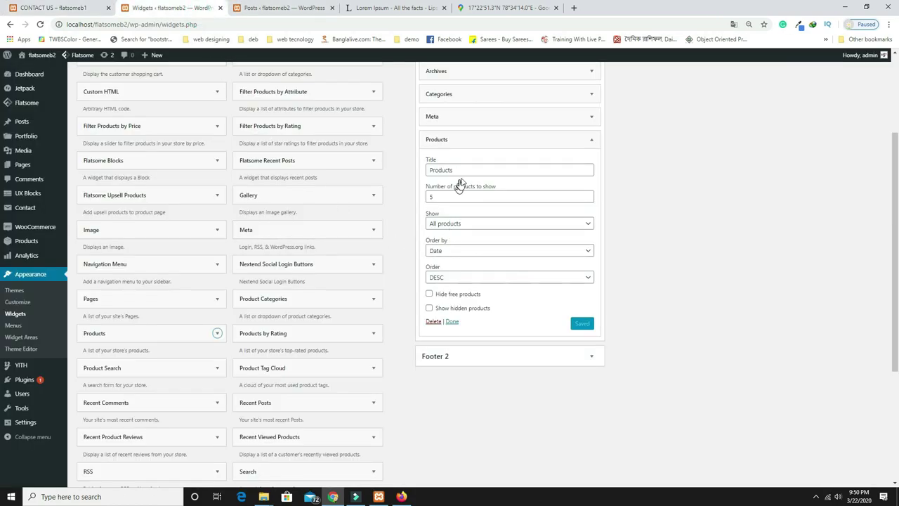
pyautogui.moveTo(465, 169); pyautogui.dragTo(404, 167)
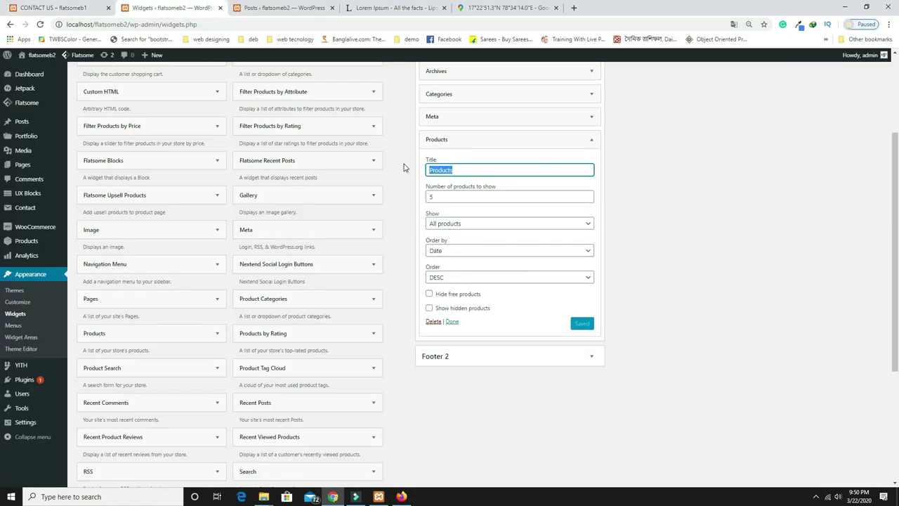
pyautogui.hotkey('ctrl', 'v')
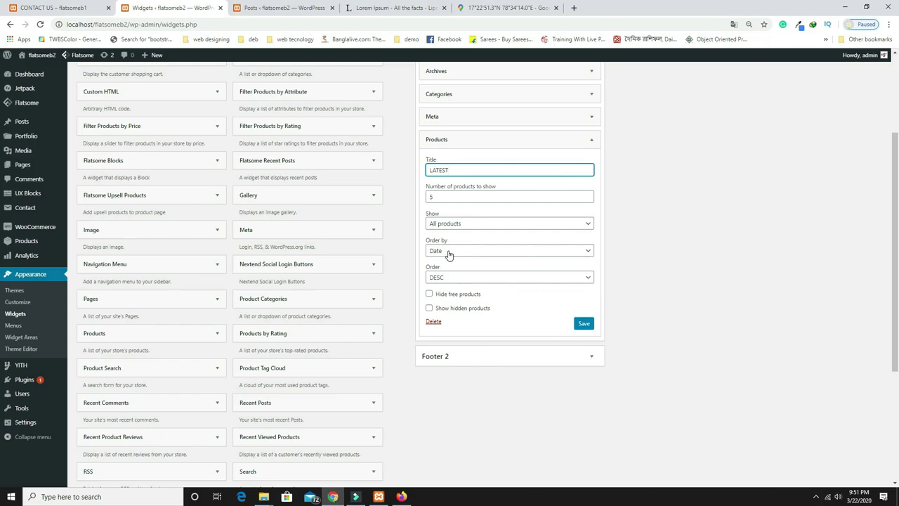
pyautogui.moveTo(450, 196); pyautogui.dragTo(413, 196)
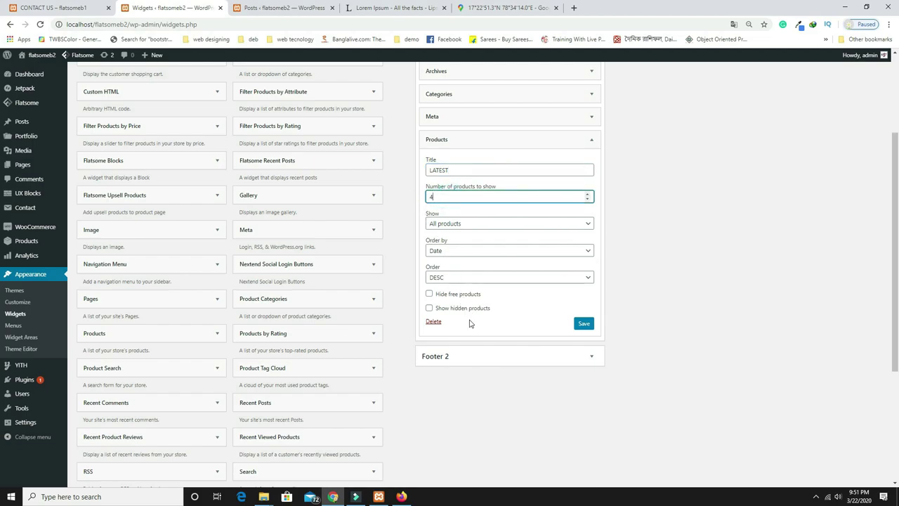
pyautogui.click(584, 324)
# Add a second Products widget to Footer 1 titled BEST SELLING
pyautogui.scroll(-3, 169, 425)
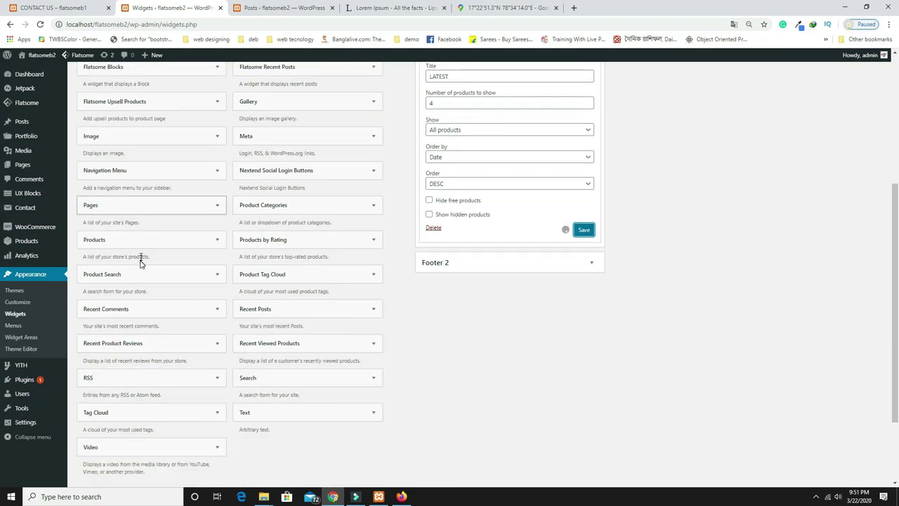
pyautogui.click(140, 248)
pyautogui.click(156, 359)
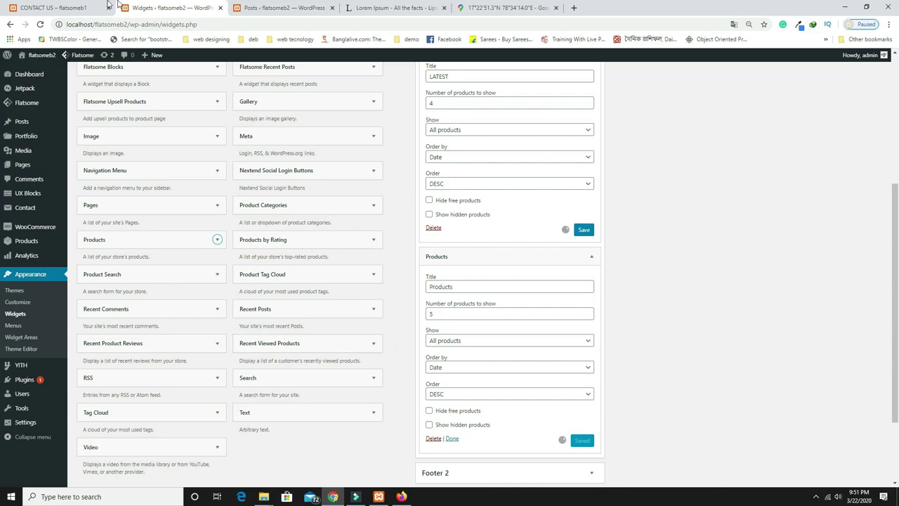
pyautogui.click(63, 8)
pyautogui.moveTo(397, 249); pyautogui.dragTo(333, 253)
pyautogui.hotkey('ctrl', 'c')
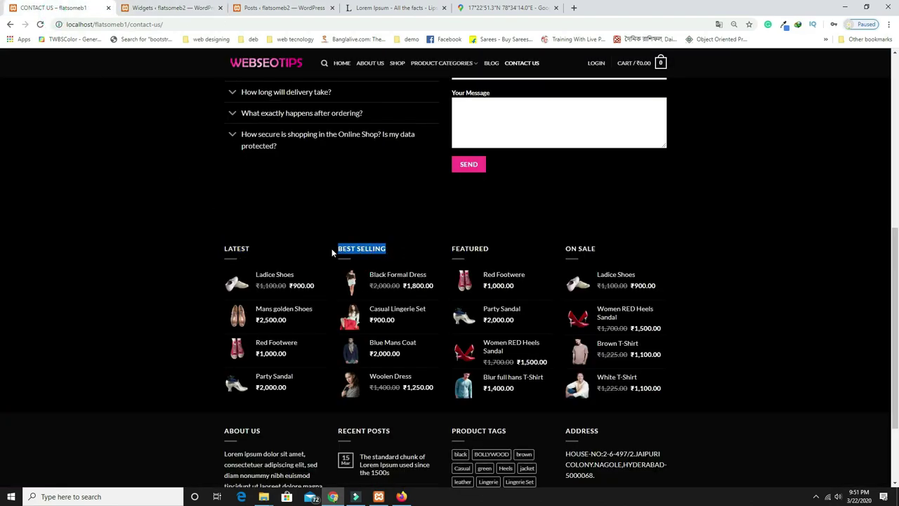
pyautogui.click(174, 8)
pyautogui.doubleClick(467, 286)
pyautogui.hotkey('ctrl', 'v')
# Set BEST SELLING to show all products, 4 items, ordered by Sales, and save it
pyautogui.scroll(-2, 530, 391)
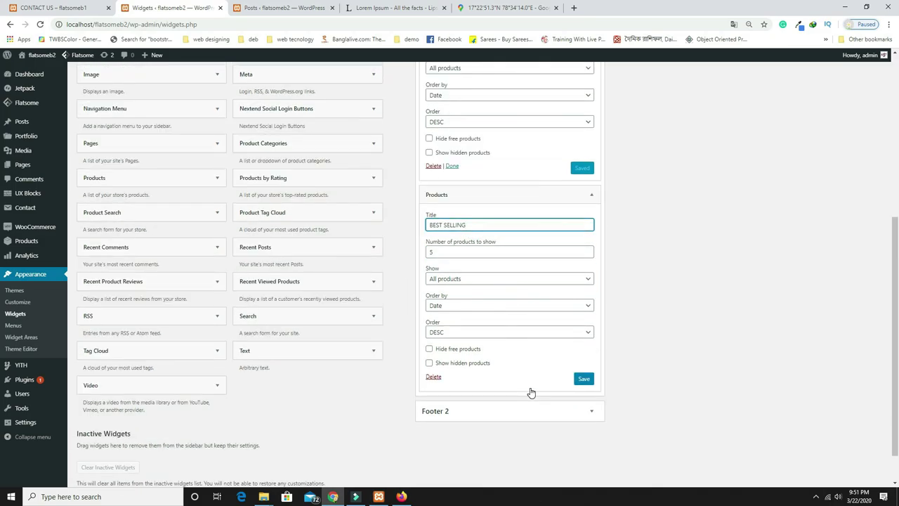
pyautogui.click(471, 248)
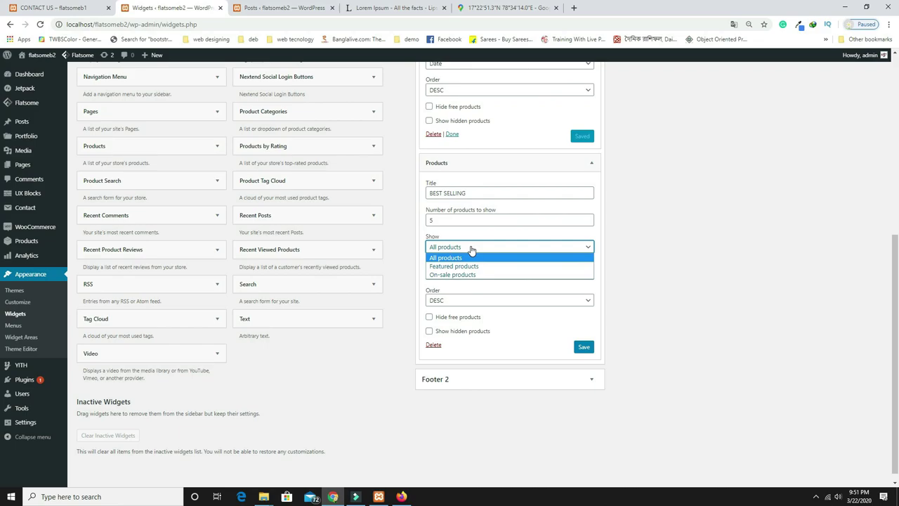
pyautogui.click(661, 311)
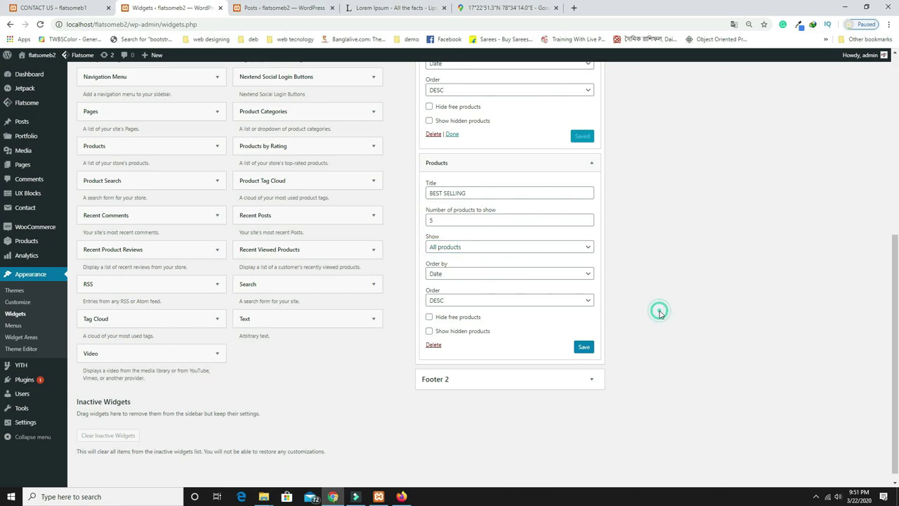
pyautogui.click(473, 280)
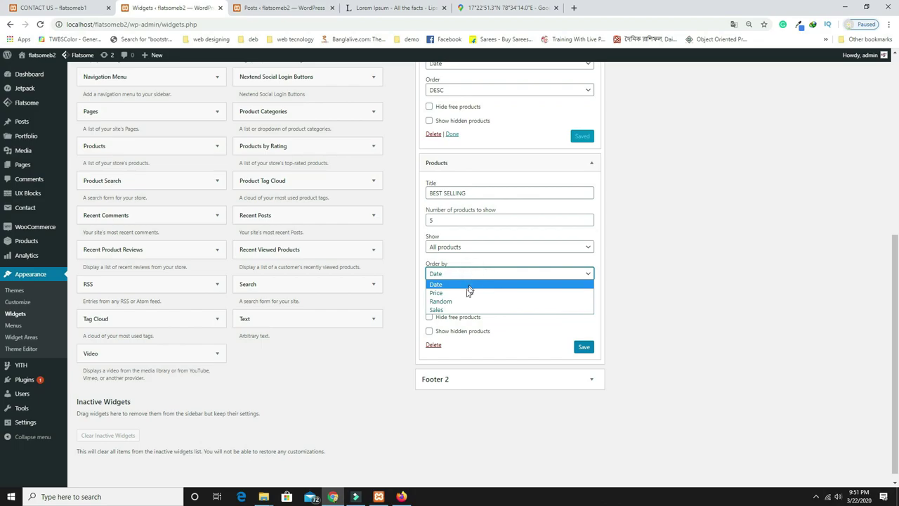
pyautogui.click(457, 309)
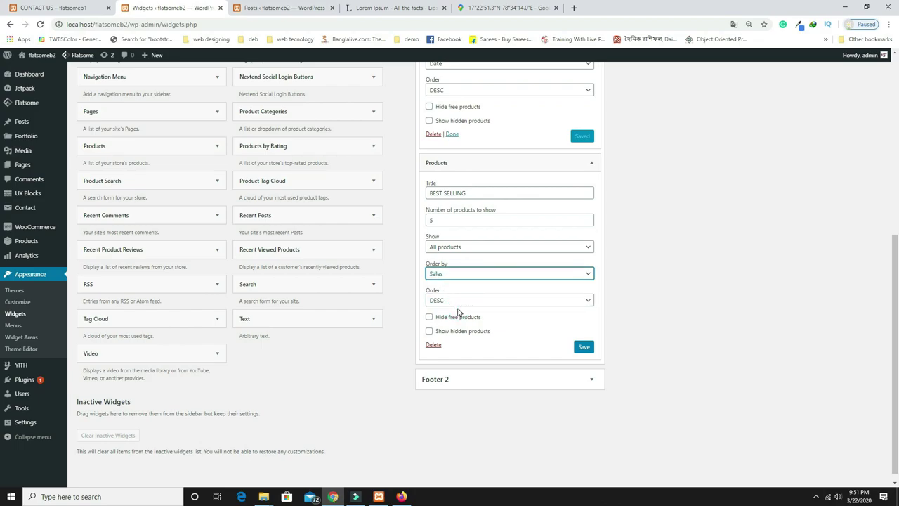
pyautogui.moveTo(438, 221); pyautogui.dragTo(427, 222)
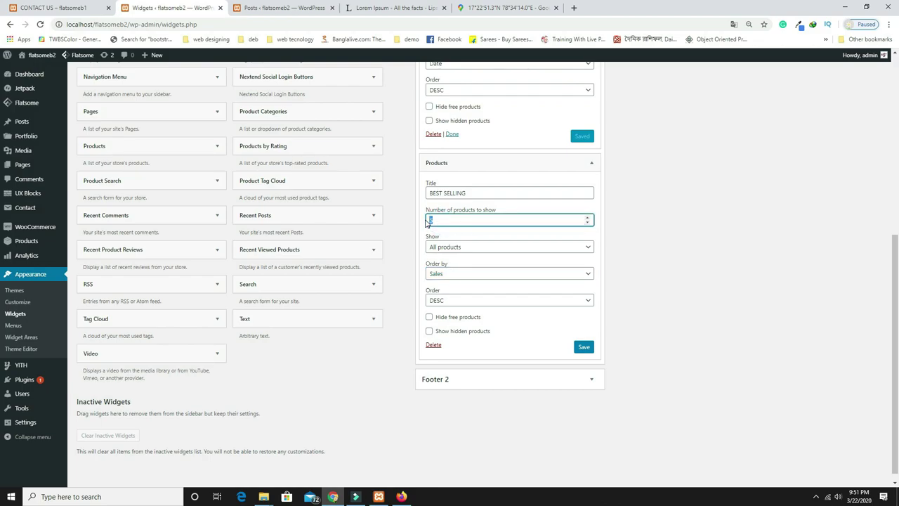
pyautogui.click(584, 347)
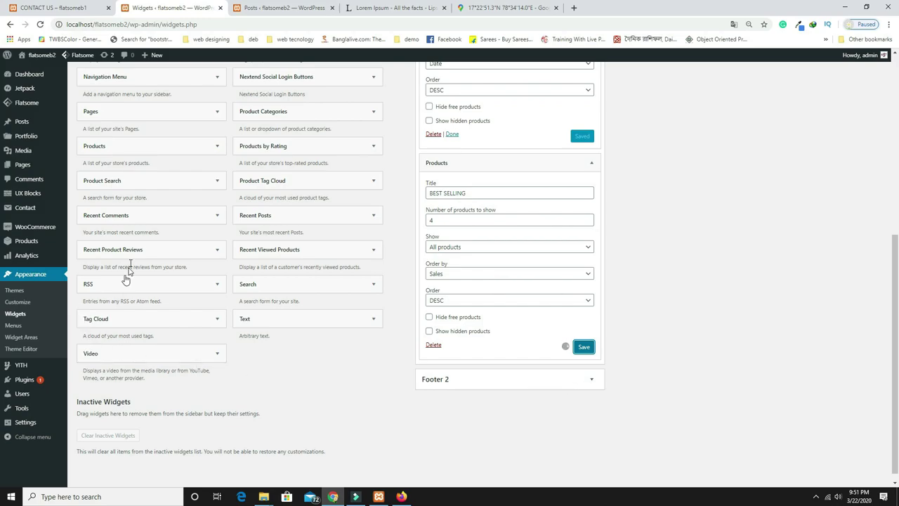
# Add another Products widget to Footer 1 titled FEATURED
pyautogui.click(105, 145)
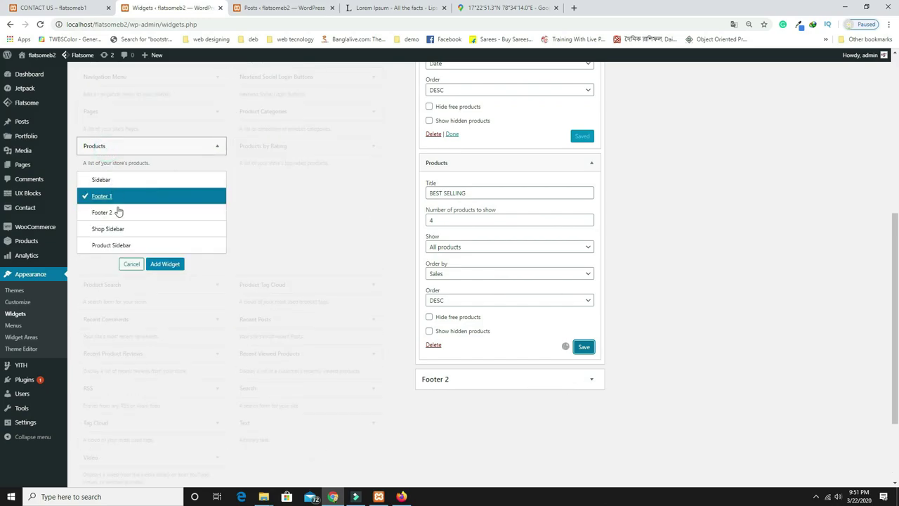
pyautogui.click(169, 264)
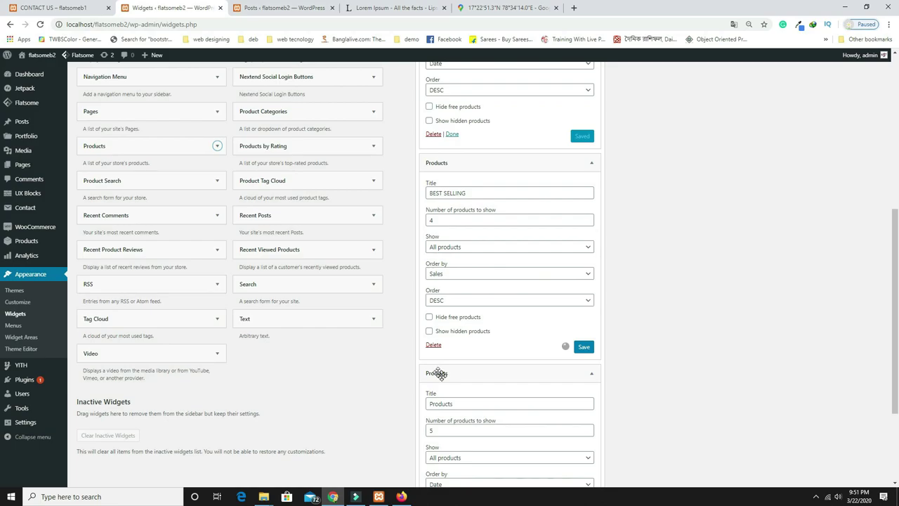
pyautogui.click(88, 5)
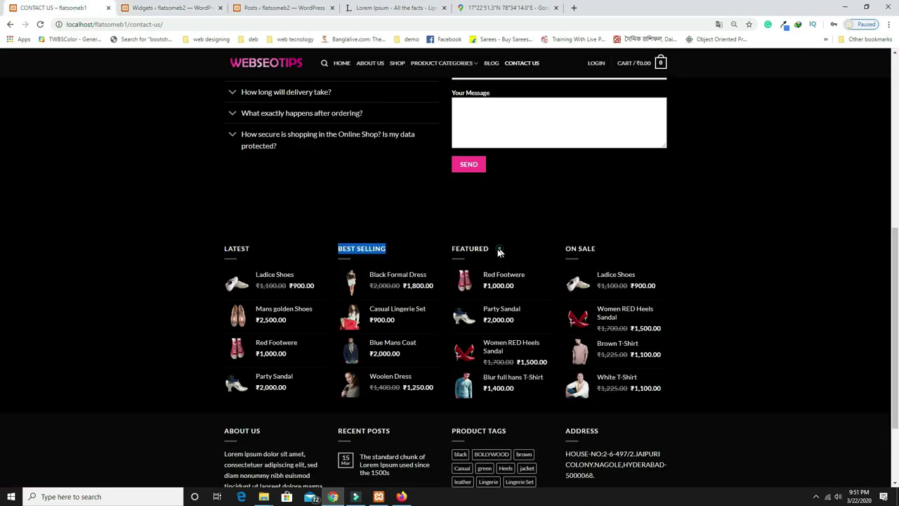
pyautogui.moveTo(499, 251); pyautogui.dragTo(461, 249)
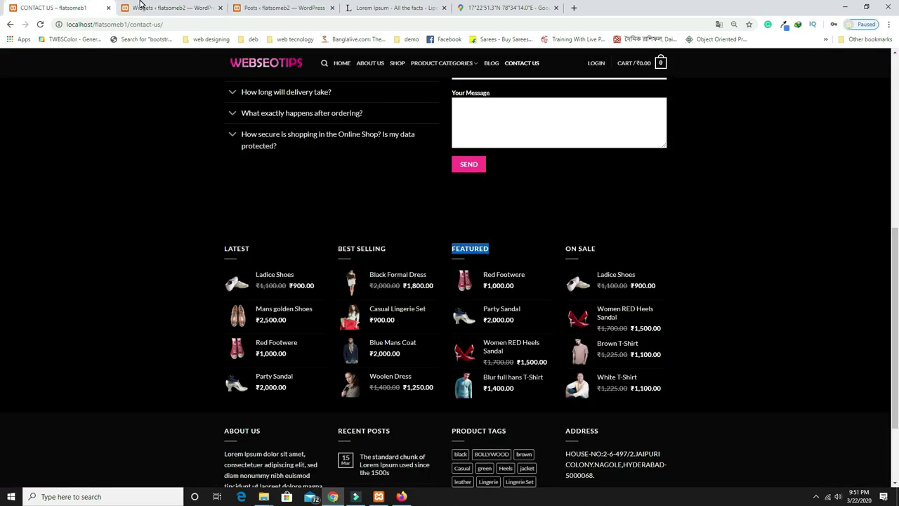
pyautogui.click(141, 6)
pyautogui.scroll(-3, 450, 352)
pyautogui.doubleClick(458, 308)
pyautogui.write('FEATURED')
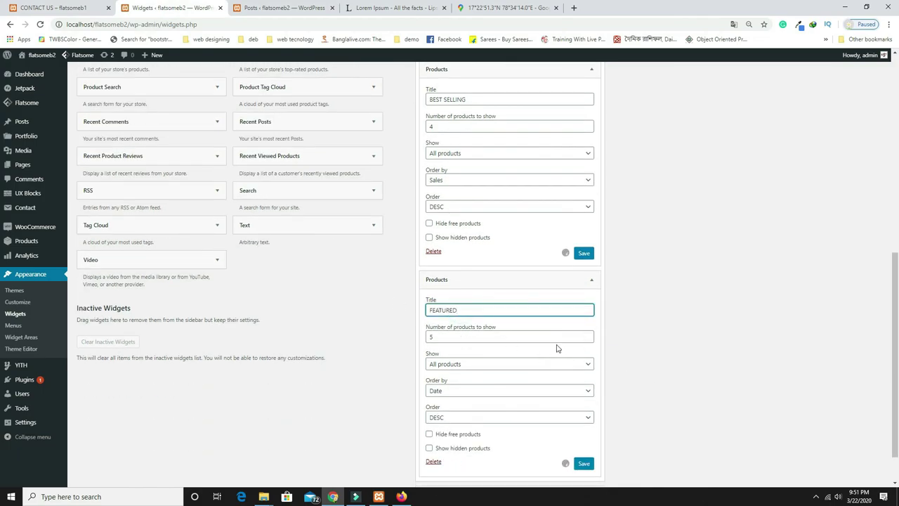
# Set FEATURED to show 4 featured products and save it
pyautogui.moveTo(446, 335); pyautogui.dragTo(403, 339)
pyautogui.write('4')
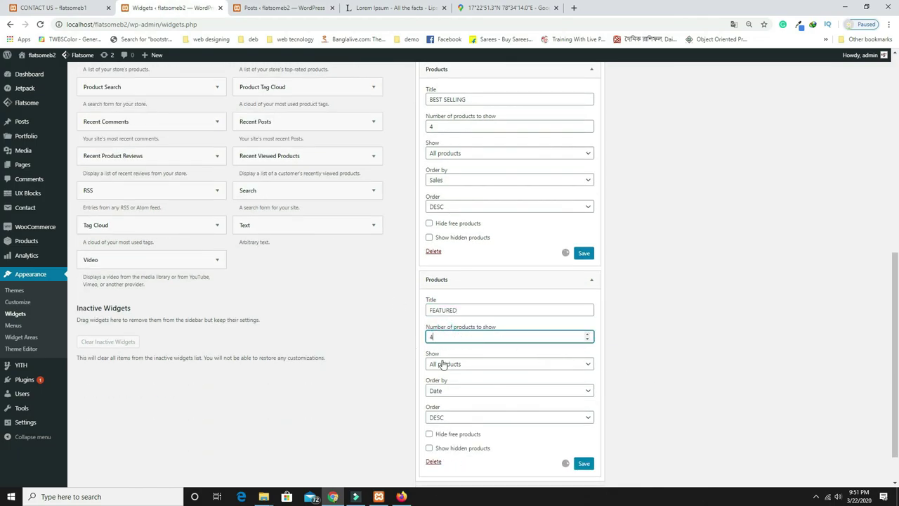
pyautogui.click(550, 366)
pyautogui.click(496, 383)
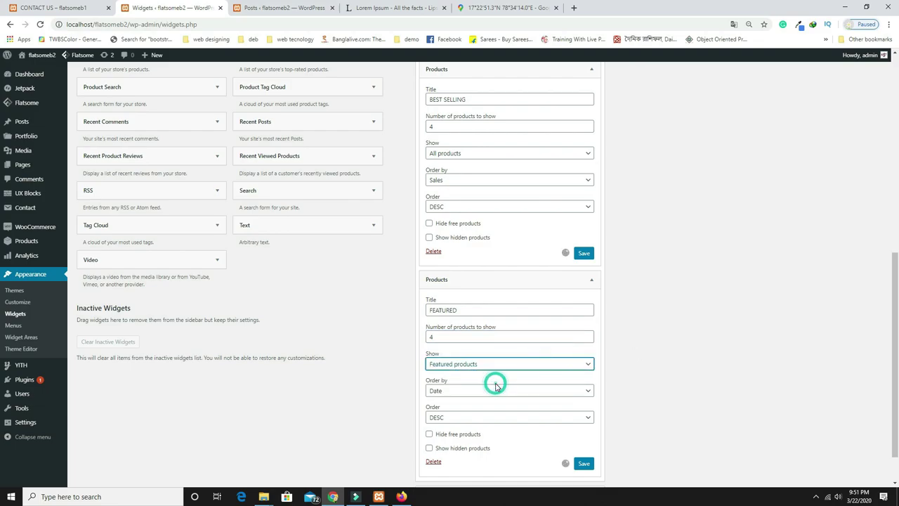
pyautogui.click(584, 465)
pyautogui.scroll(-1, 677, 431)
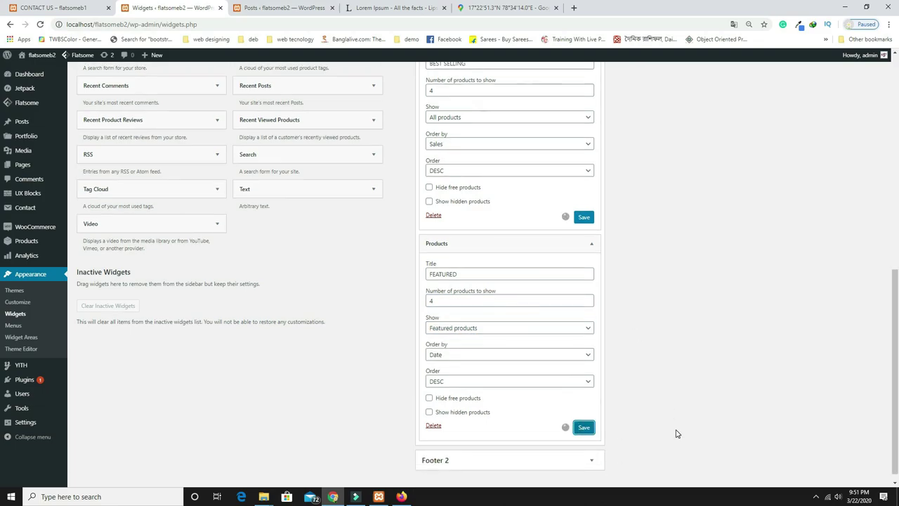
pyautogui.scroll(2, 155, 194)
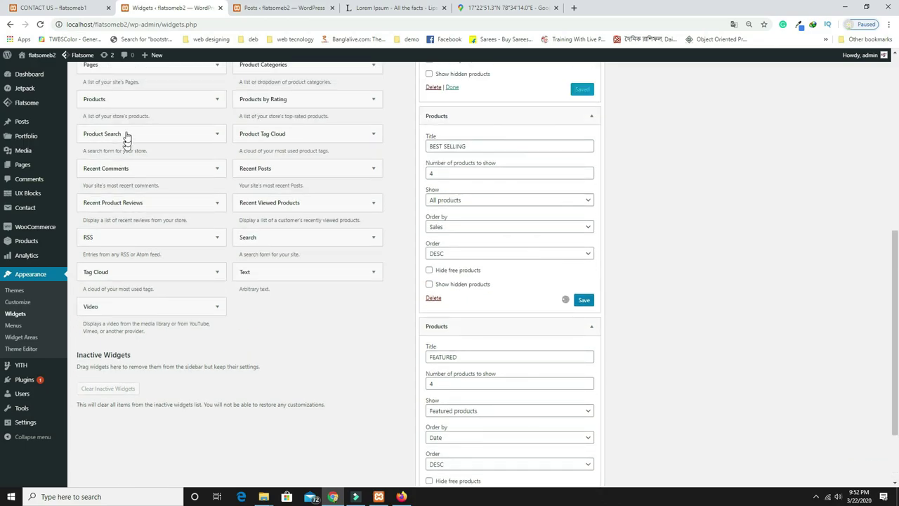
pyautogui.click(120, 99)
# Add a new Products widget to Footer 1 titled ON SALE
pyautogui.click(166, 217)
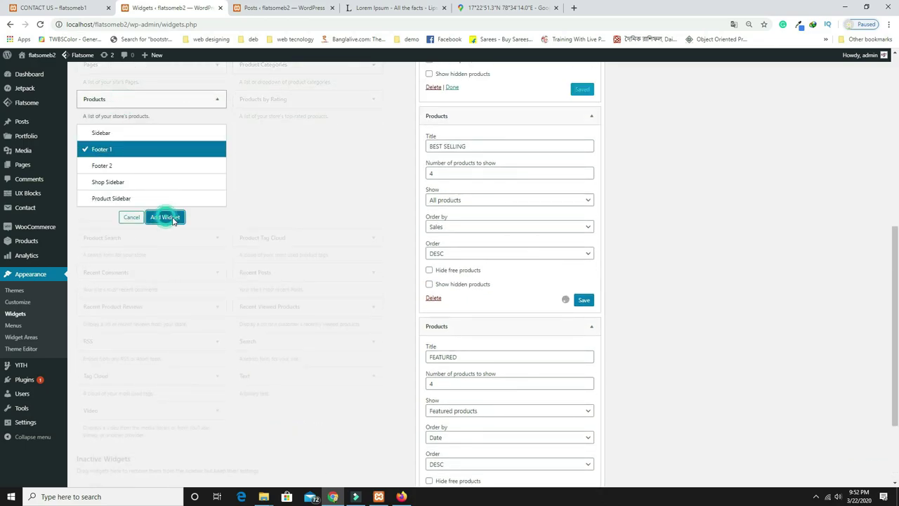
pyautogui.click(67, 8)
pyautogui.moveTo(604, 248); pyautogui.dragTo(564, 248)
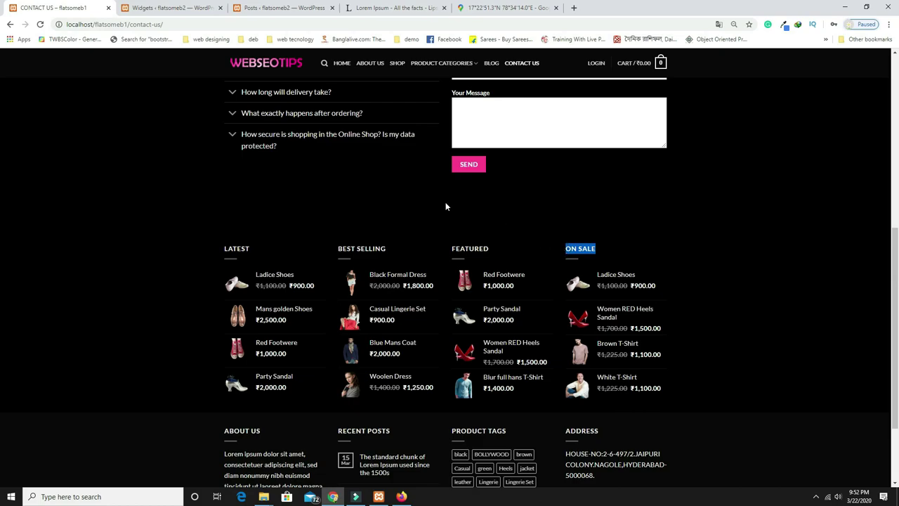
pyautogui.click(140, 8)
pyautogui.scroll(-2, 470, 369)
pyautogui.scroll(-2, 463, 352)
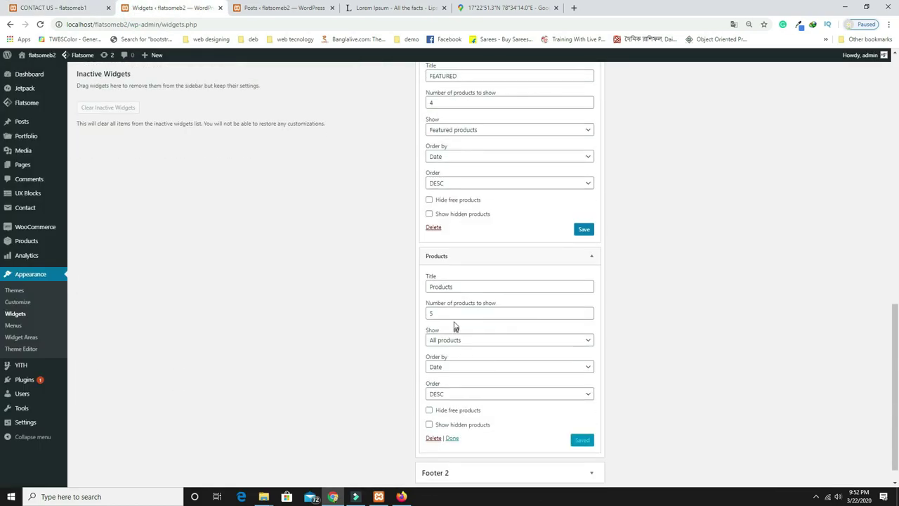
pyautogui.moveTo(460, 286); pyautogui.dragTo(399, 281)
pyautogui.write('ON SALE')
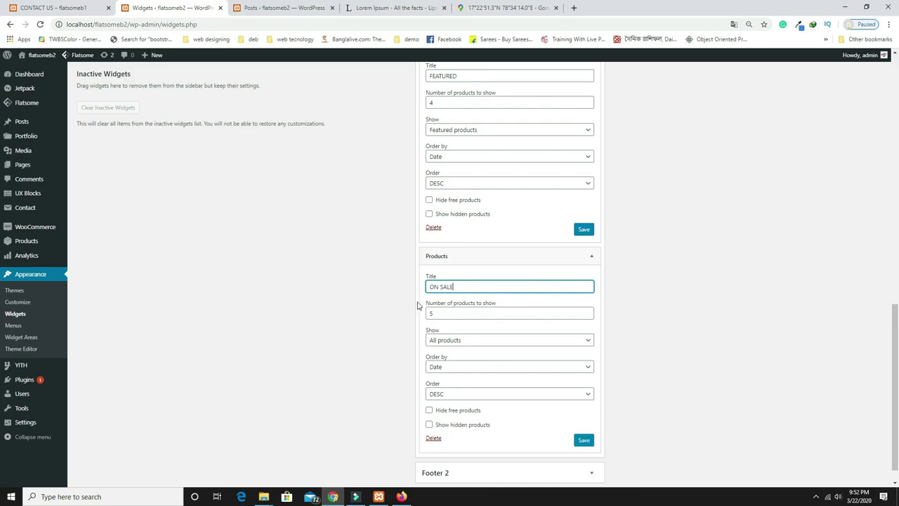
# Set ON SALE to show 4 on-sale products and save it
pyautogui.moveTo(449, 317); pyautogui.dragTo(413, 312)
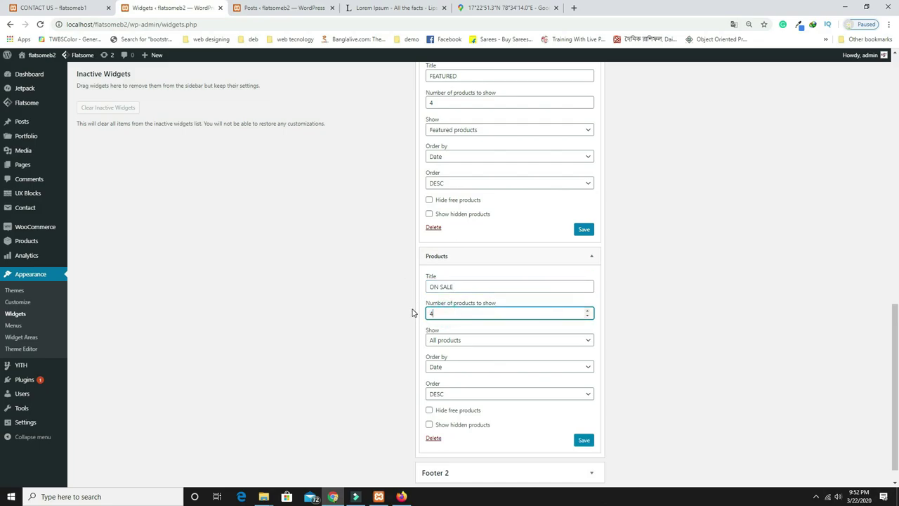
pyautogui.scroll(-1, 722, 377)
pyautogui.click(460, 318)
pyautogui.click(454, 345)
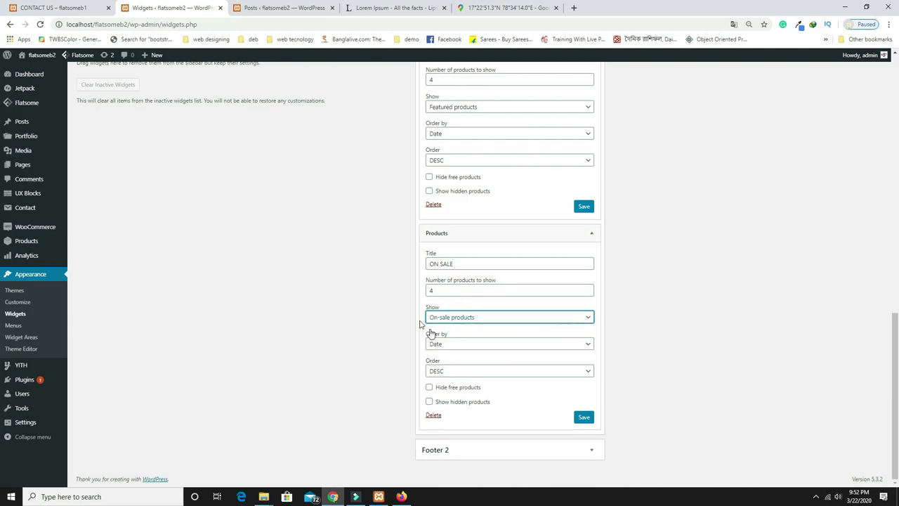
pyautogui.click(585, 419)
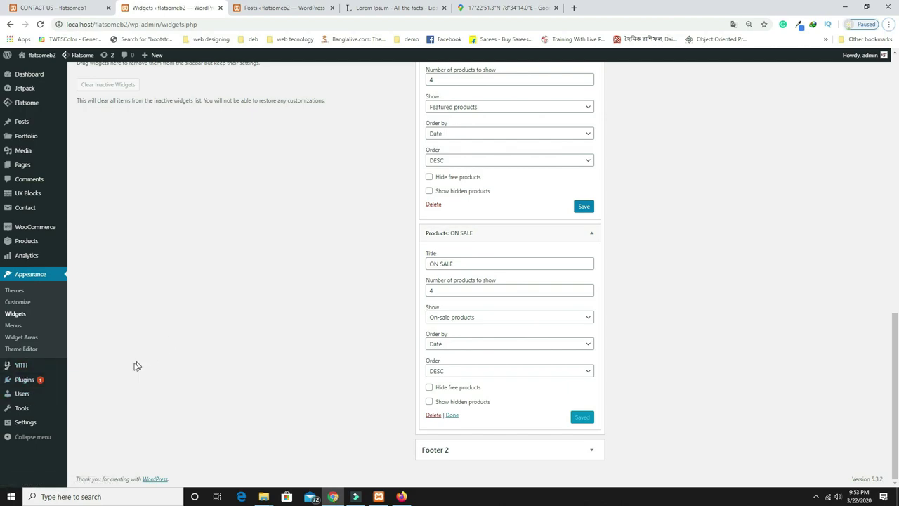
# Stay on the Widgets page instead of leaving, and re-save the FEATURED widget
pyautogui.moveTo(31, 428)
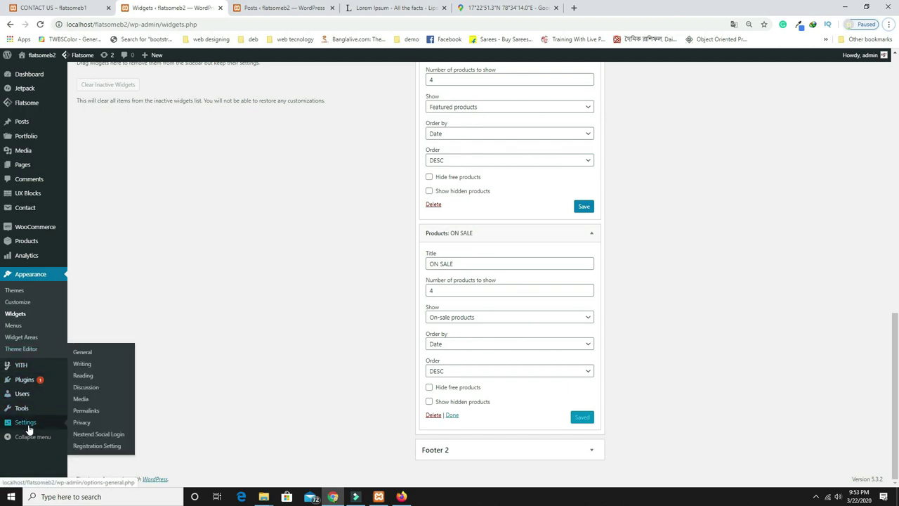
pyautogui.click(83, 352)
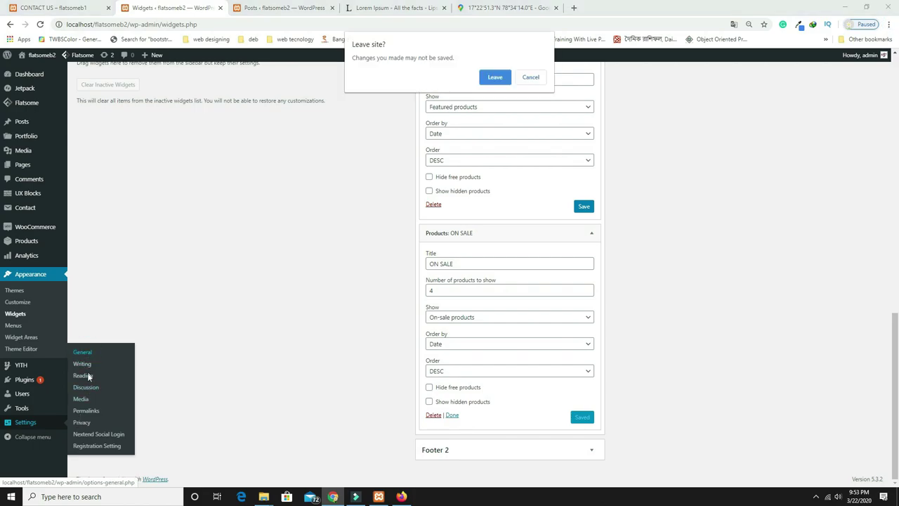
pyautogui.click(496, 78)
pyautogui.click(531, 78)
pyautogui.click(581, 242)
pyautogui.scroll(3, 610, 285)
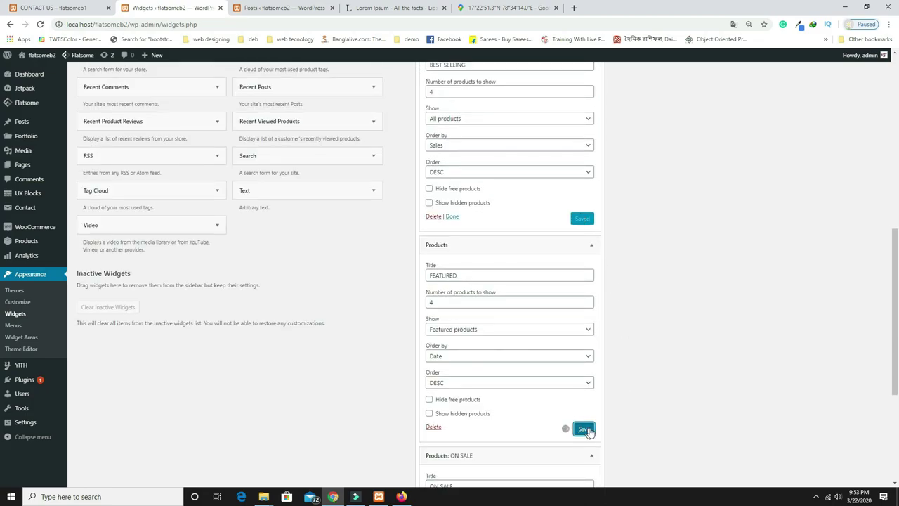
pyautogui.scroll(-3, 562, 422)
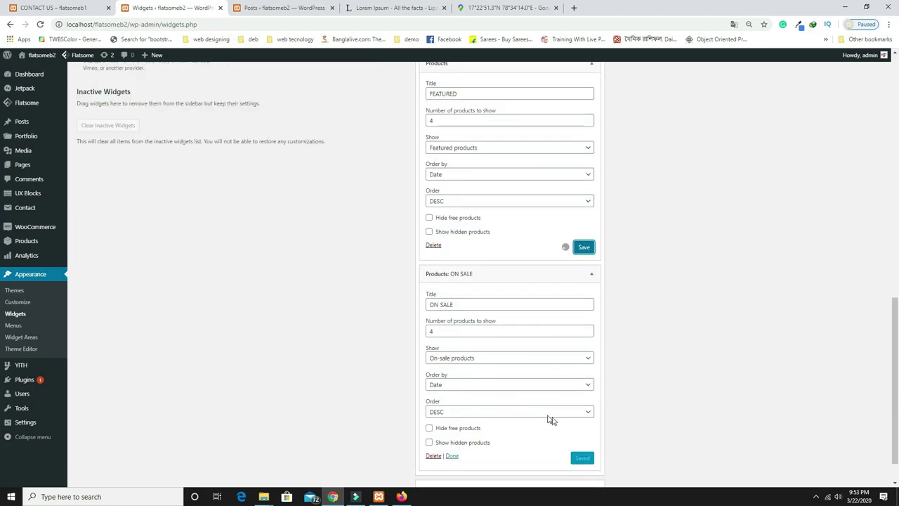
pyautogui.click(31, 378)
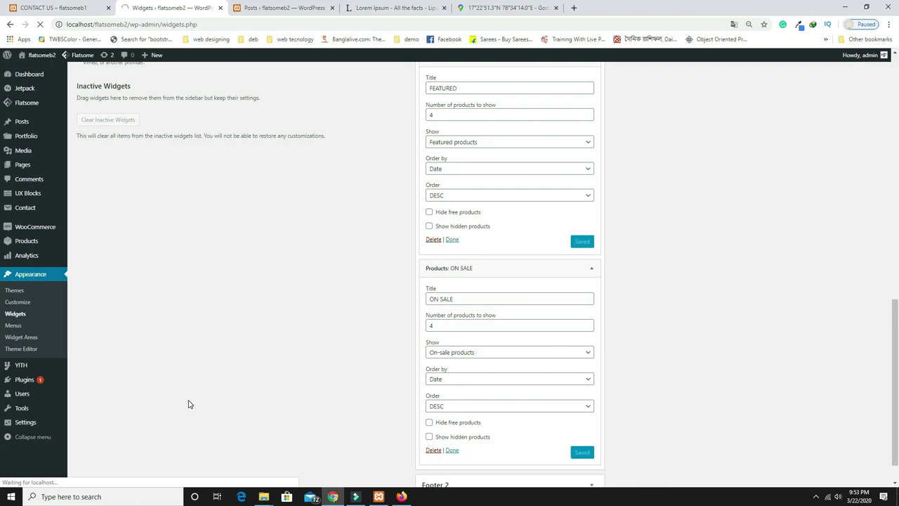
# Make the homepage a static page: HOME as homepage, BLOG as posts page, and save
pyautogui.click(174, 114)
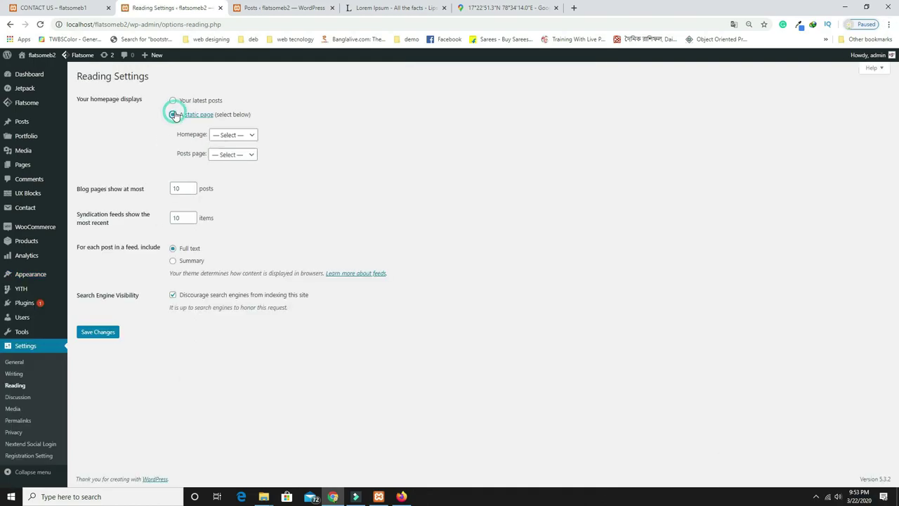
pyautogui.click(222, 134)
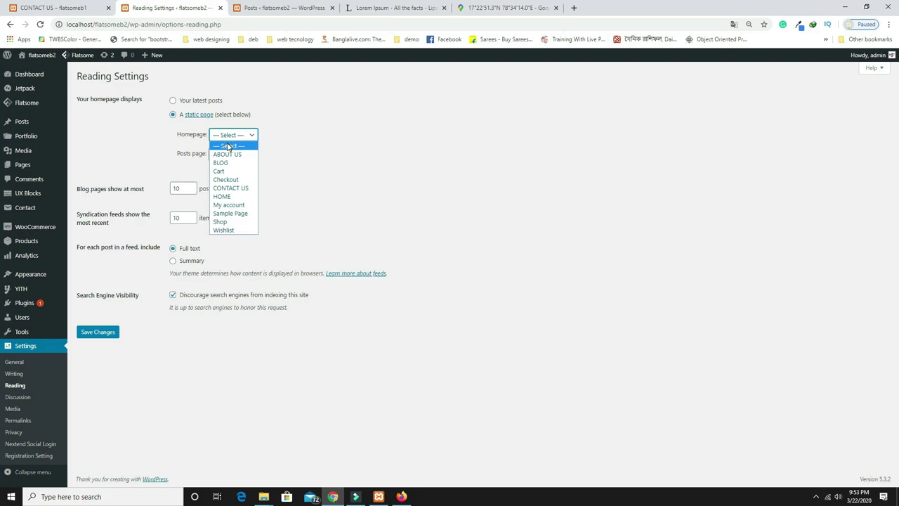
pyautogui.click(224, 196)
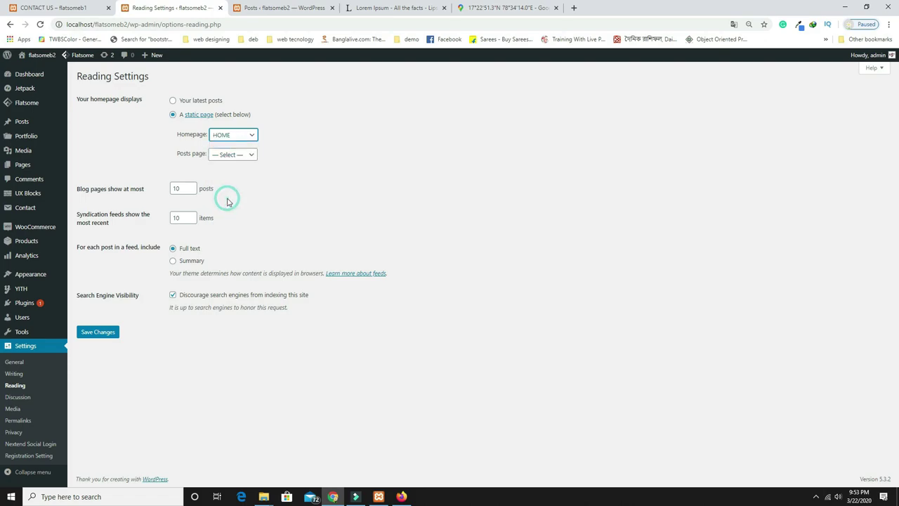
pyautogui.click(235, 156)
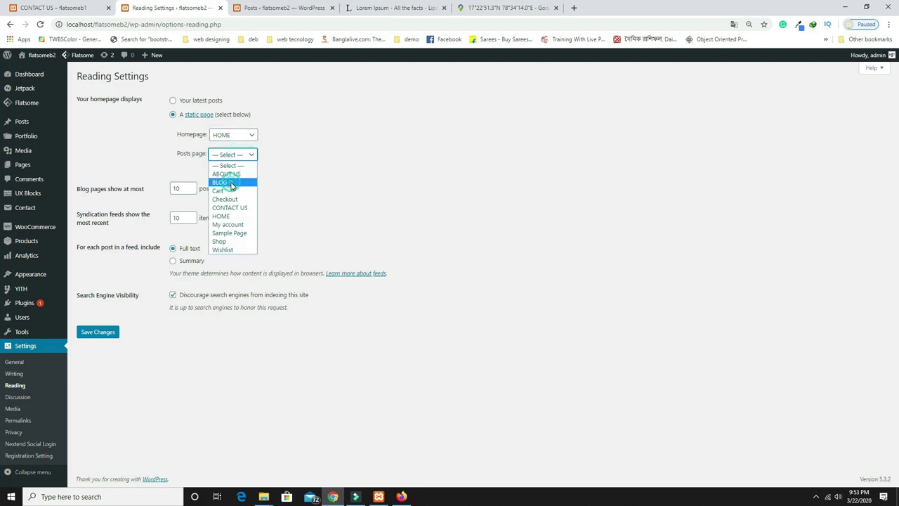
pyautogui.click(232, 182)
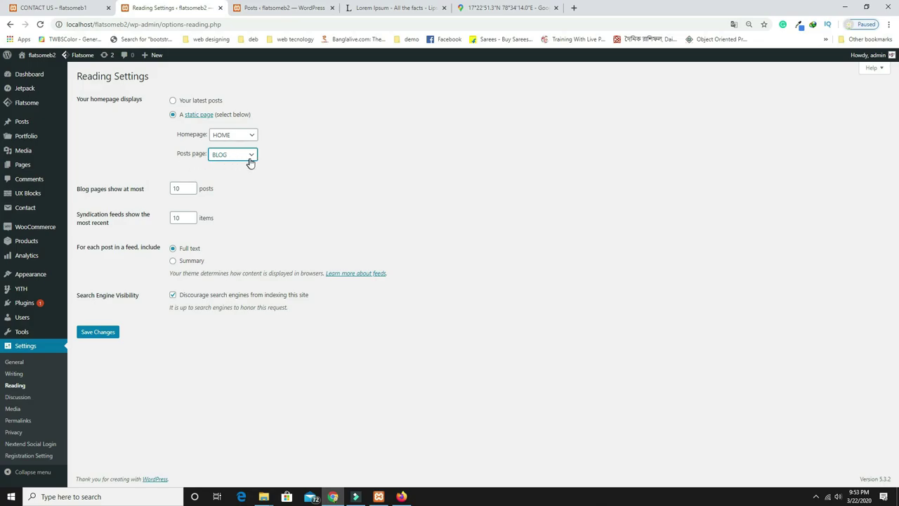
pyautogui.click(105, 340)
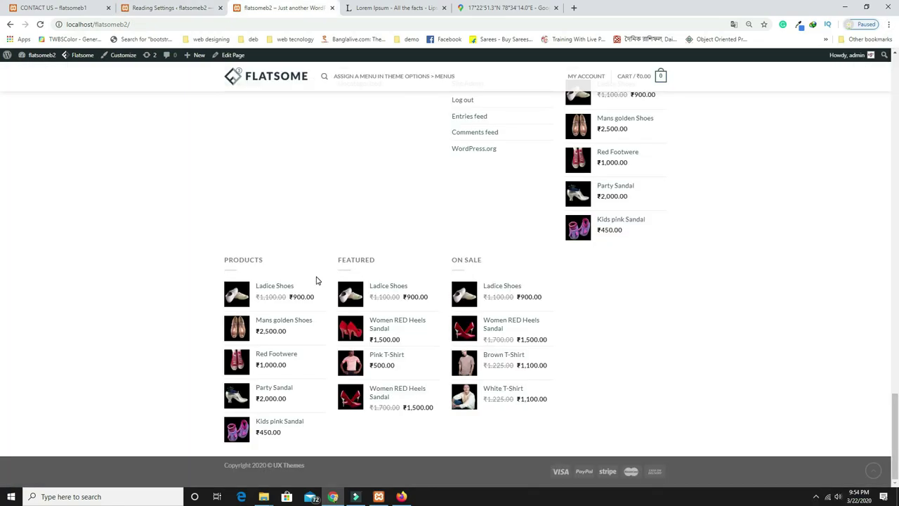
# Go to Appearance > Widgets and expand the Footer 1 area
pyautogui.scroll(2, 316, 280)
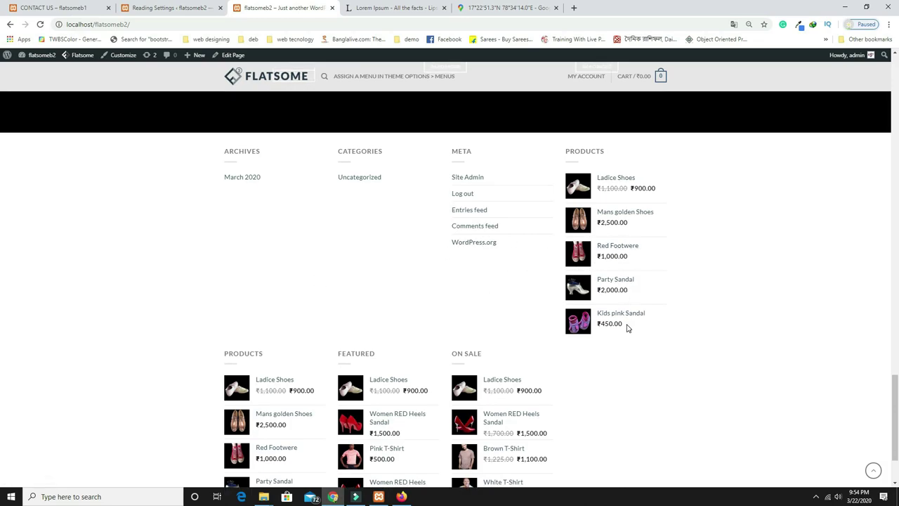
pyautogui.scroll(-2, 424, 299)
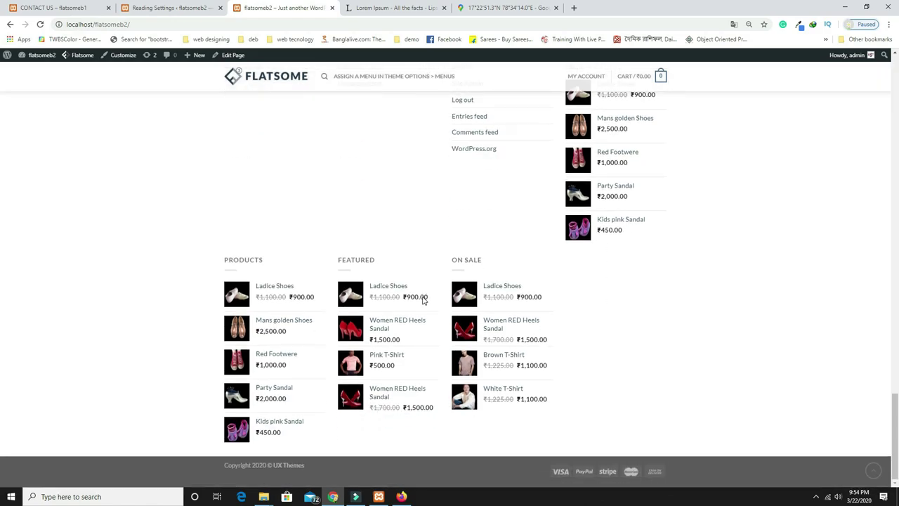
pyautogui.click(174, 6)
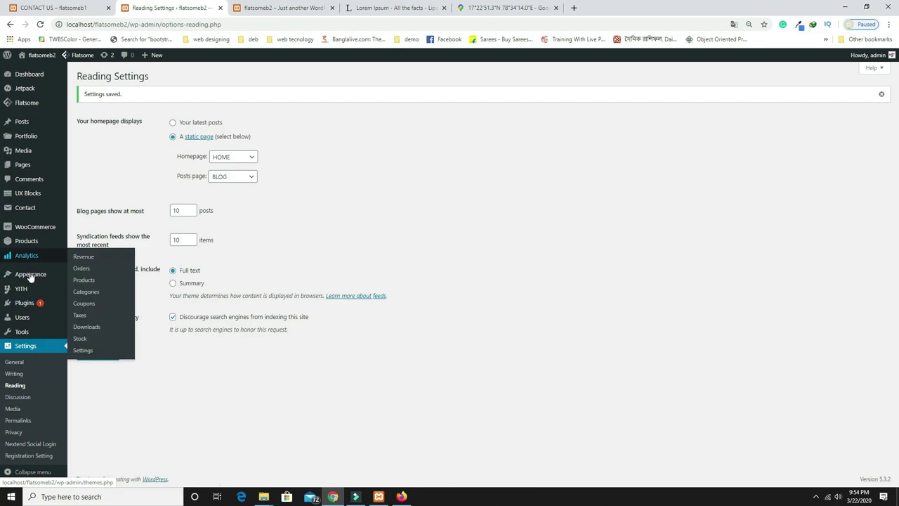
pyautogui.click(84, 299)
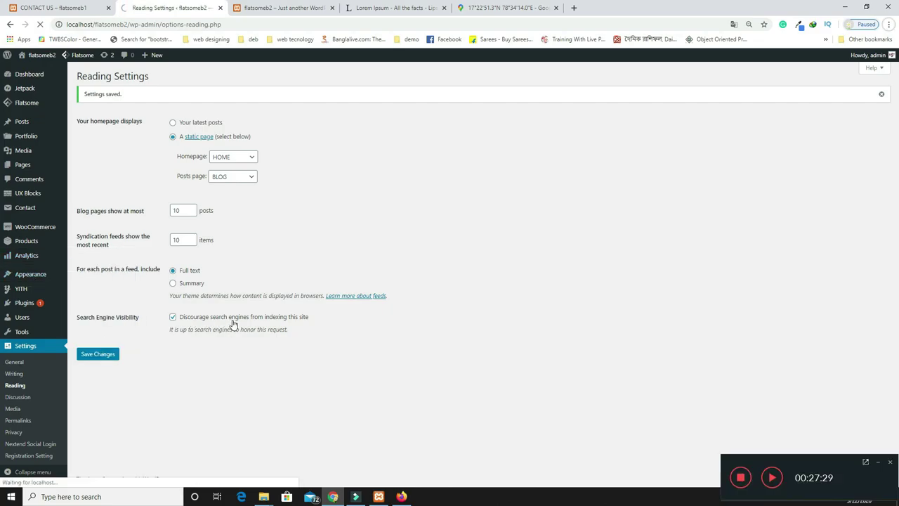
pyautogui.click(478, 197)
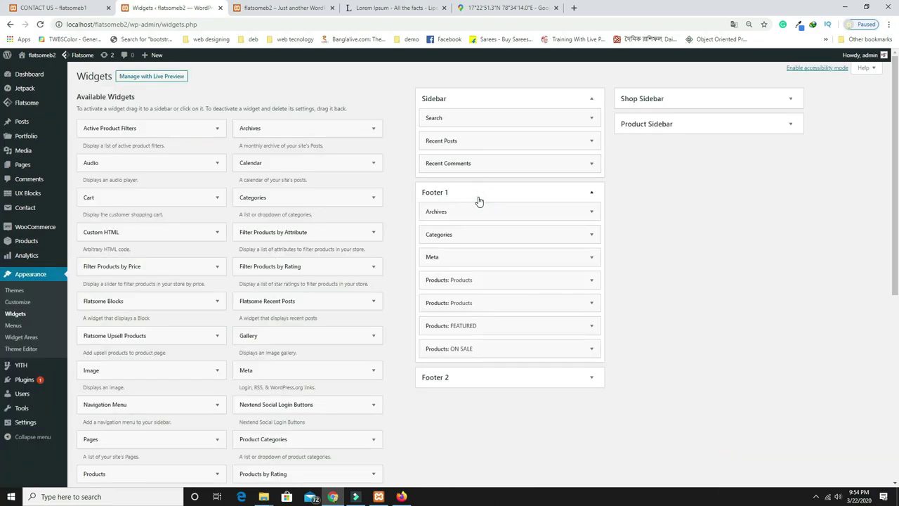
# Delete the Archives and Categories widgets from Footer 1
pyautogui.click(595, 217)
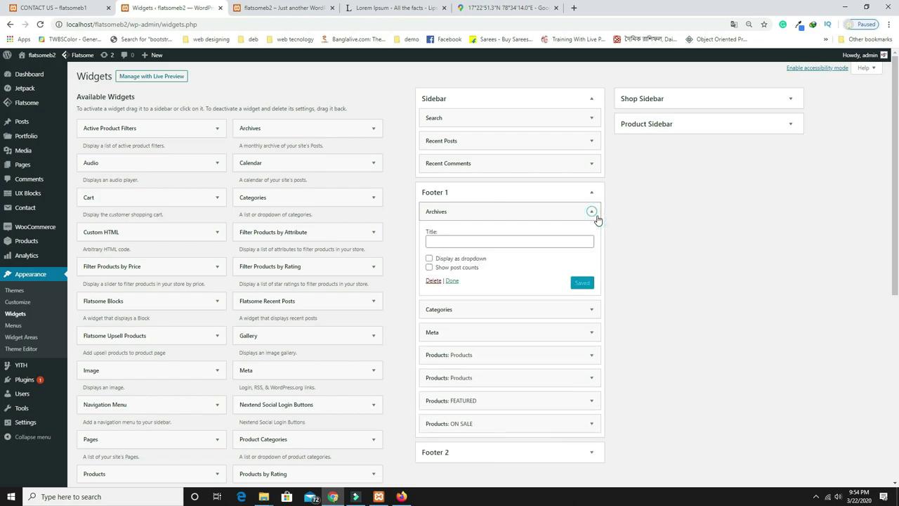
pyautogui.click(434, 281)
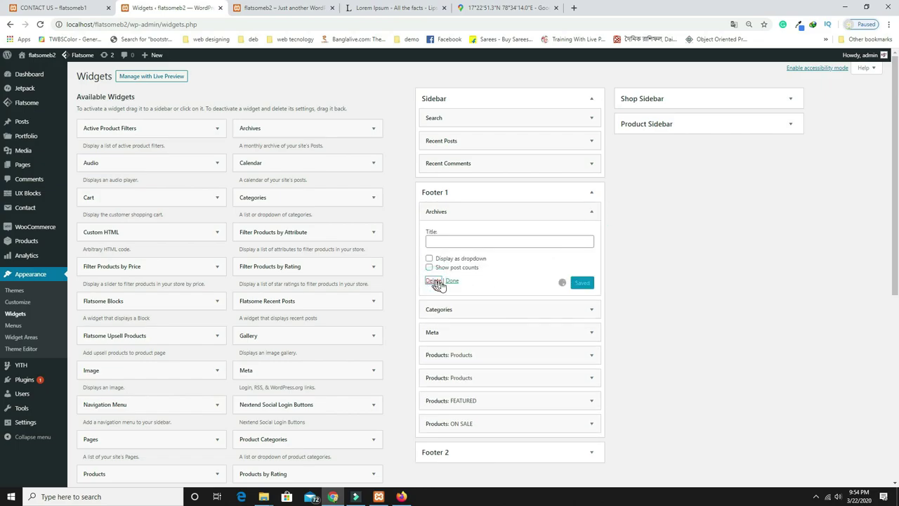
pyautogui.click(520, 310)
pyautogui.click(434, 387)
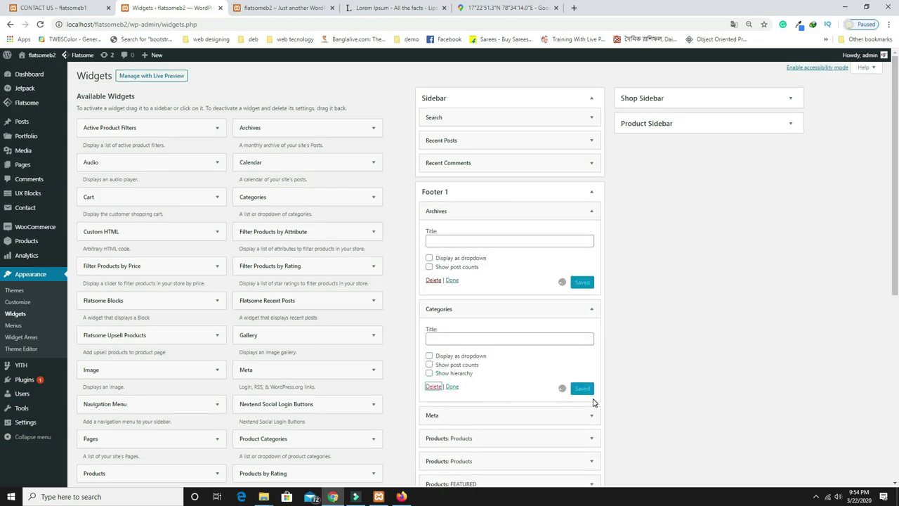
pyautogui.scroll(-2, 548, 358)
pyautogui.click(526, 322)
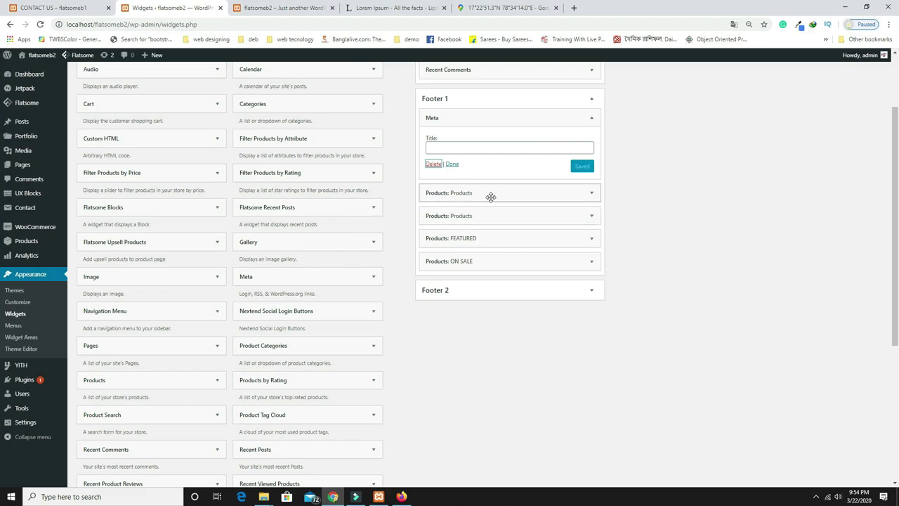
# Check the reference site's footer text, then go to the UX Blocks list
pyautogui.hotkey('ctrl', 'Tab')
pyautogui.scroll(2, 681, 430)
pyautogui.scroll(-2, 681, 430)
pyautogui.click(32, 7)
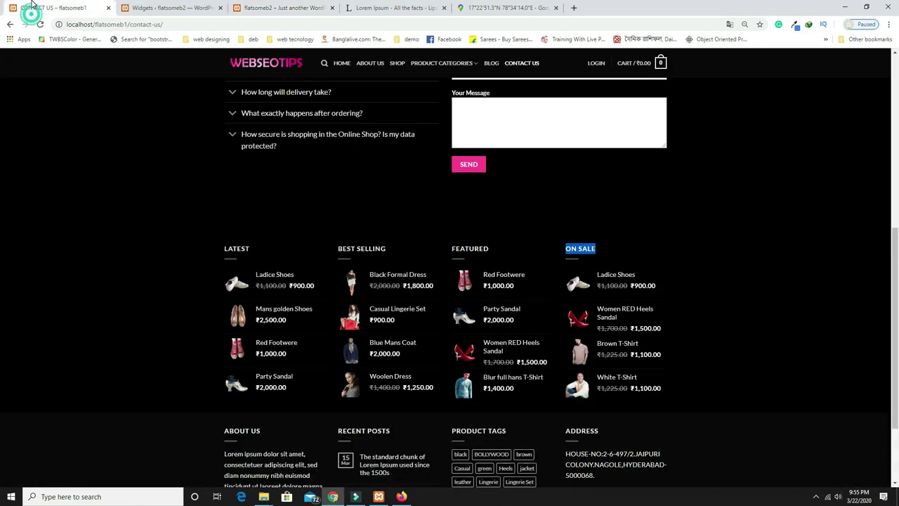
pyautogui.scroll(-3, 429, 328)
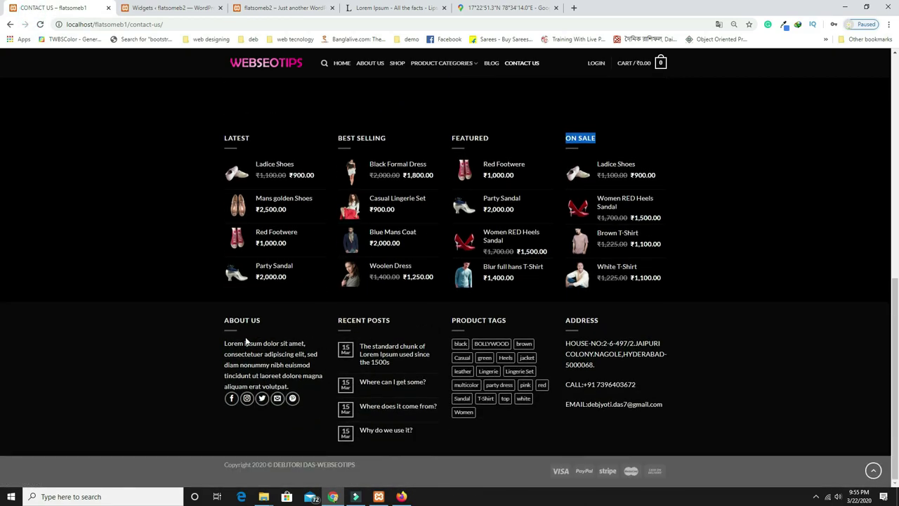
pyautogui.moveTo(234, 318); pyautogui.dragTo(188, 321)
pyautogui.click(188, 321)
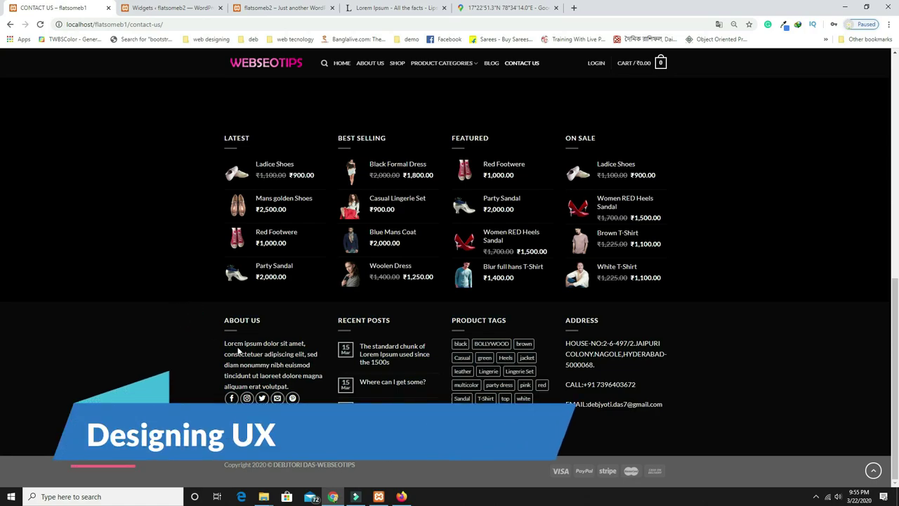
pyautogui.click(184, 8)
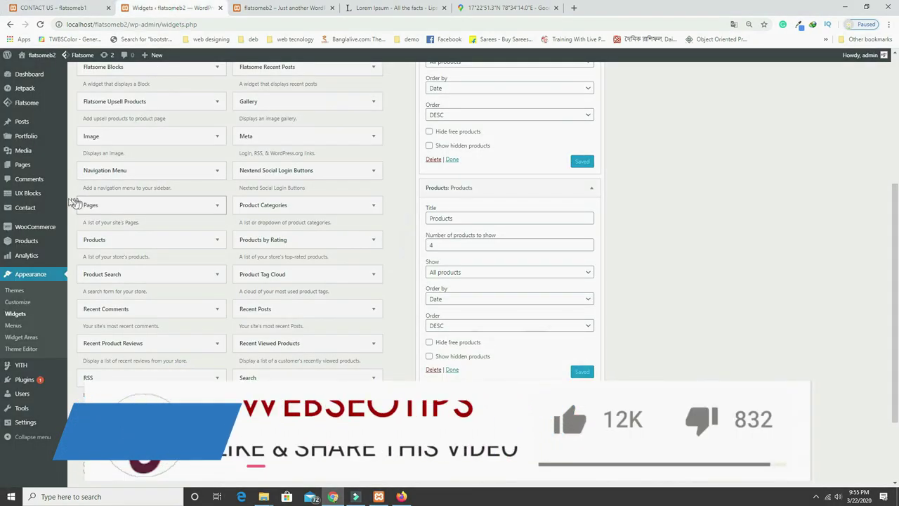
pyautogui.click(30, 200)
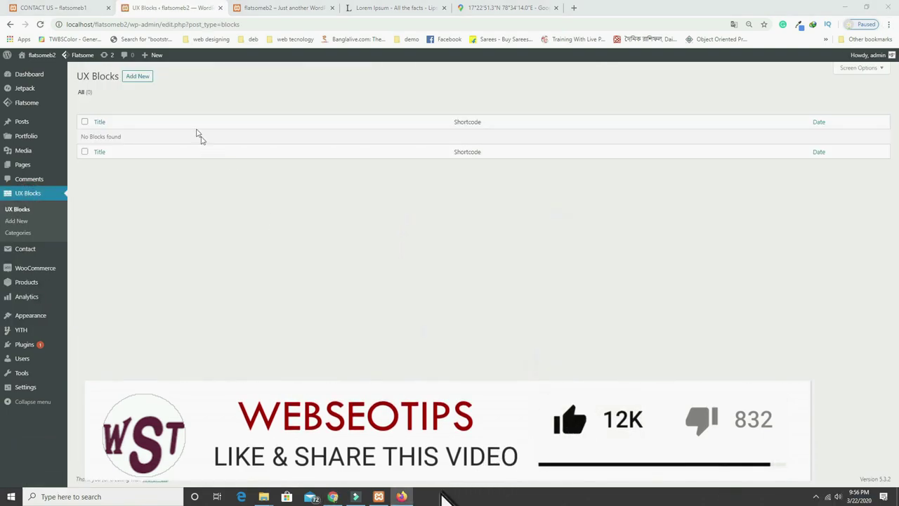
# Create a UX block titled 'Footer - About us' containing the reference About Us paragraph
pyautogui.click(140, 79)
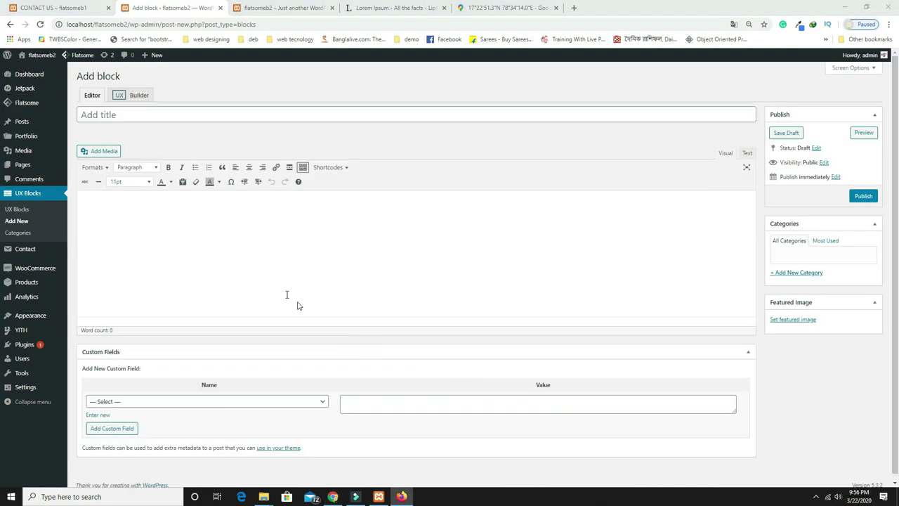
pyautogui.click(112, 117)
pyautogui.write('Footer - About us')
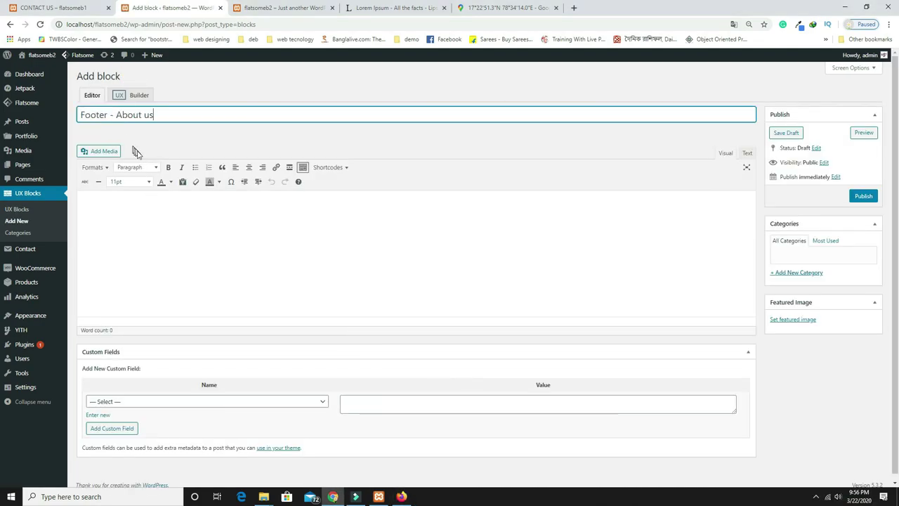
pyautogui.click(59, 8)
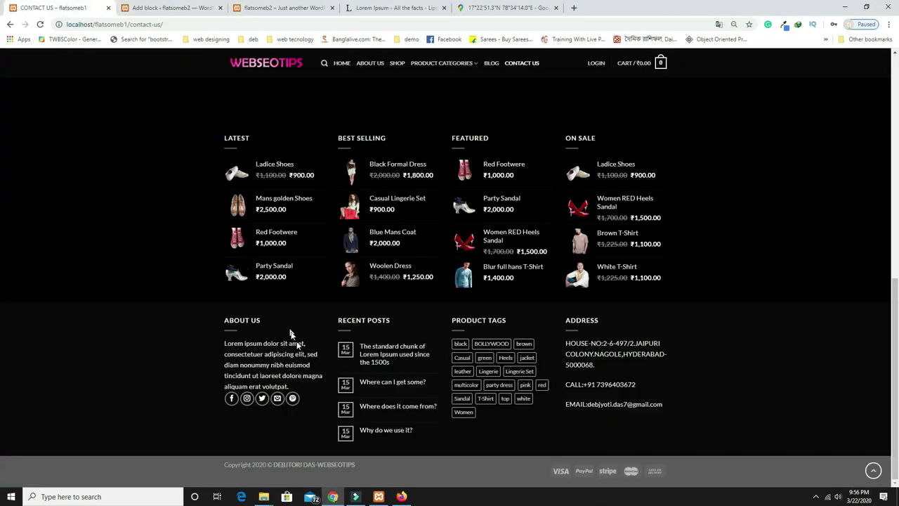
pyautogui.moveTo(293, 391); pyautogui.dragTo(266, 374)
pyautogui.moveTo(237, 352); pyautogui.dragTo(225, 342)
pyautogui.hotkey('ctrl', 'c')
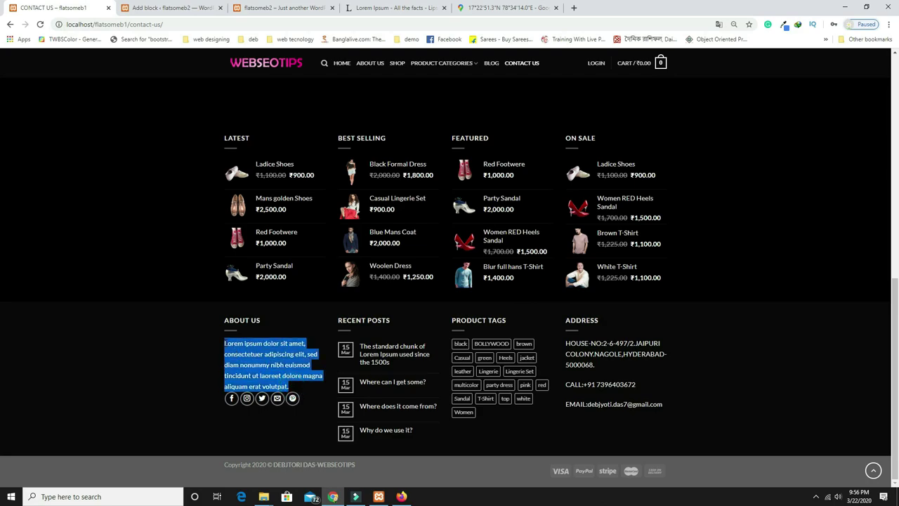
pyautogui.click(187, 5)
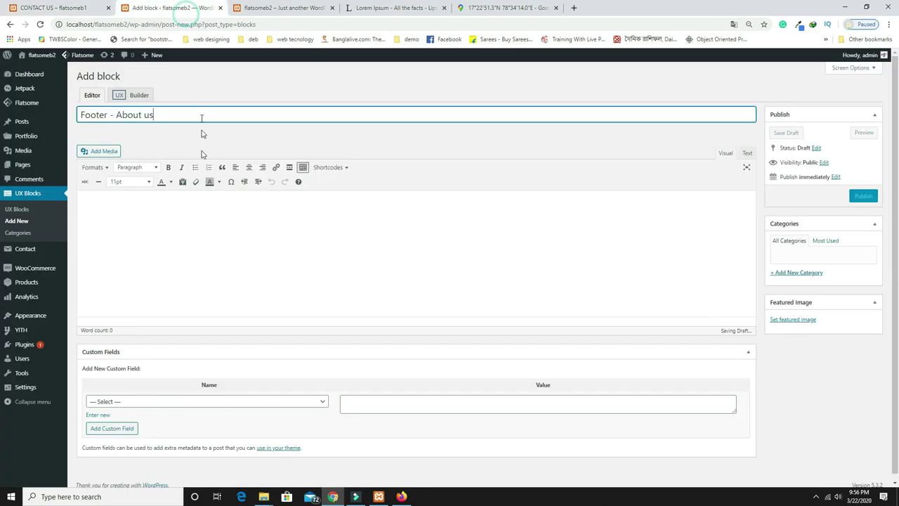
pyautogui.click(175, 215)
pyautogui.hotkey('ctrl', 'v')
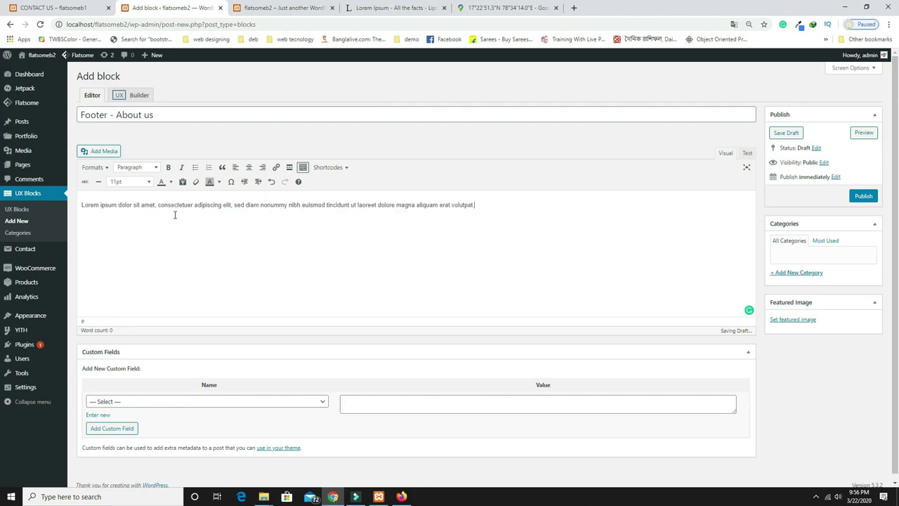
# Add facebook, instagram, twitter, email and pinterest to the follow shortcode and publish
pyautogui.hotkey('ctrl', 'shift', 'Tab')
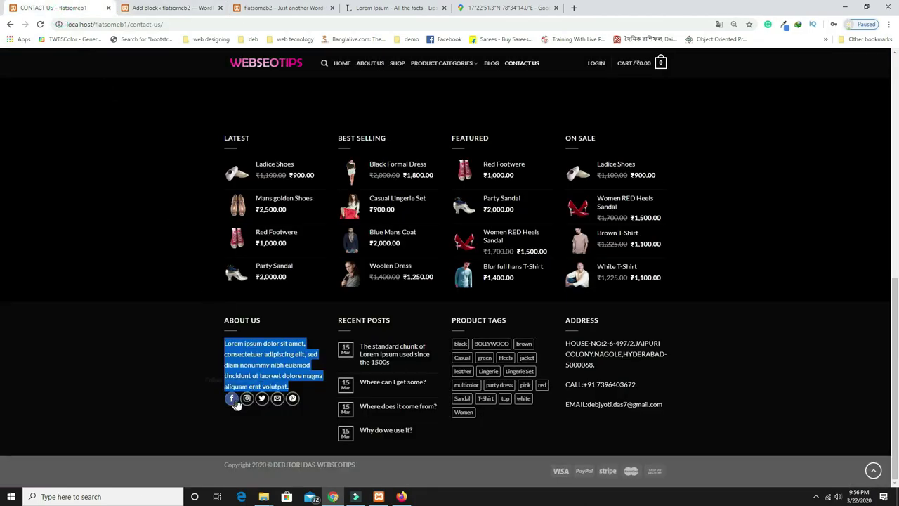
pyautogui.click(162, 8)
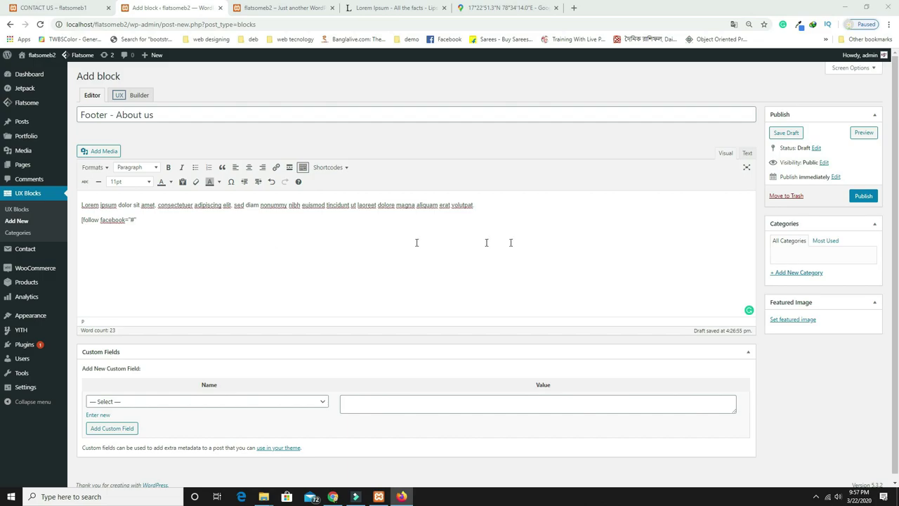
pyautogui.click(158, 219)
pyautogui.write('instagram="#" twitter="#" email="#" pinterest="#"]')
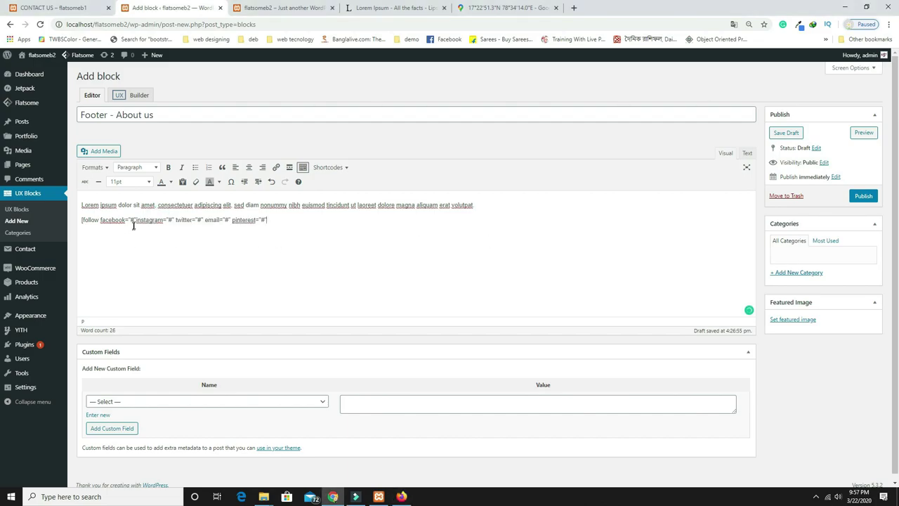
pyautogui.click(137, 219)
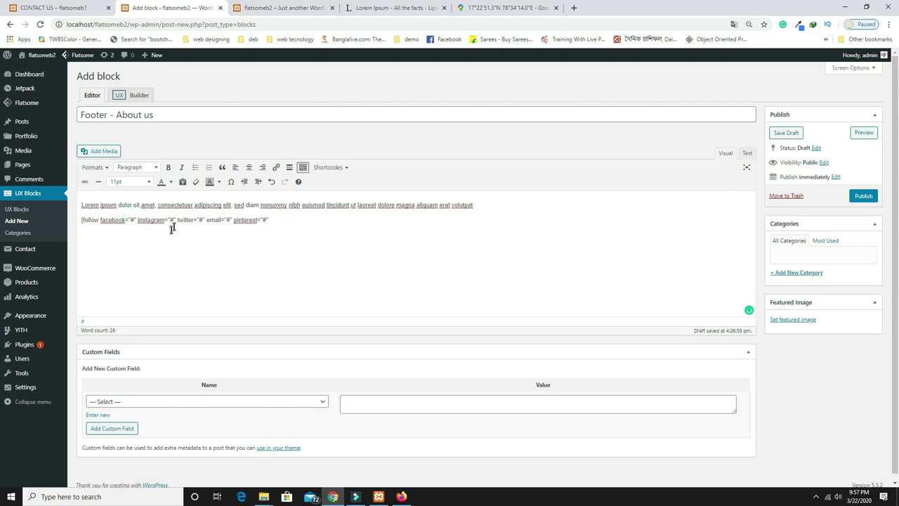
pyautogui.click(276, 219)
pyautogui.click(859, 198)
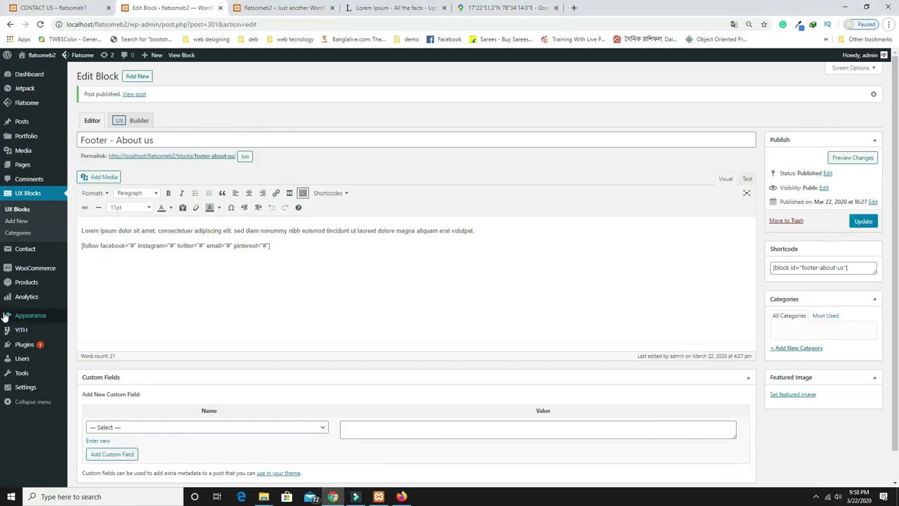
pyautogui.moveTo(21, 315)
pyautogui.click(81, 342)
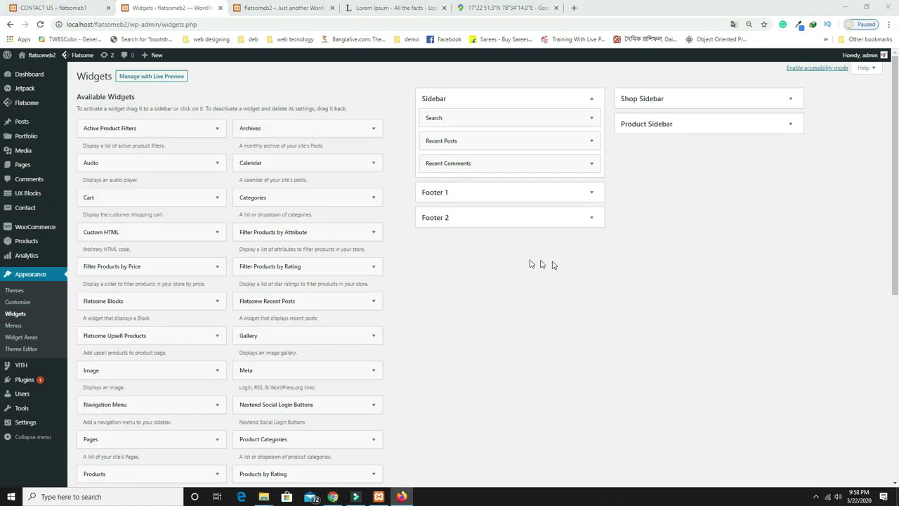
# Put a Flatsome Blocks widget in Footer 2 titled ABOUT US showing 'Footer - About us', saved
pyautogui.click(146, 305)
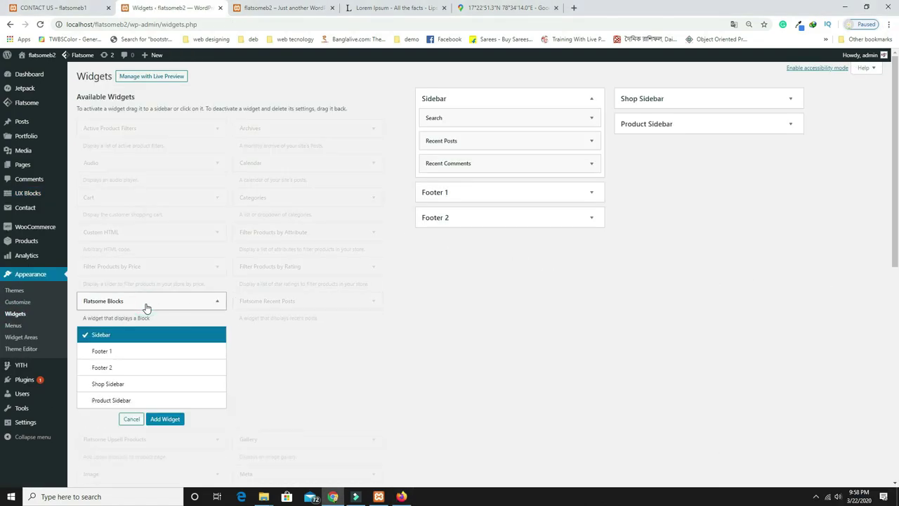
pyautogui.click(109, 372)
pyautogui.click(169, 419)
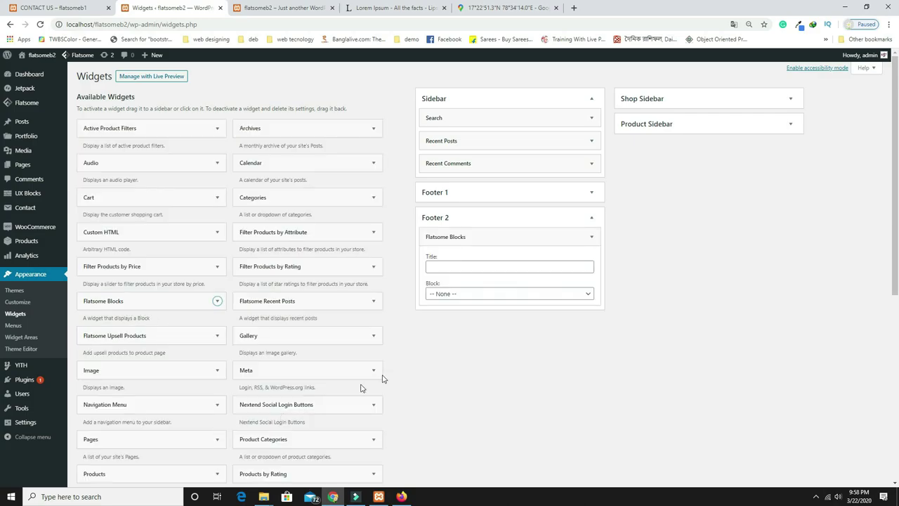
pyautogui.click(457, 267)
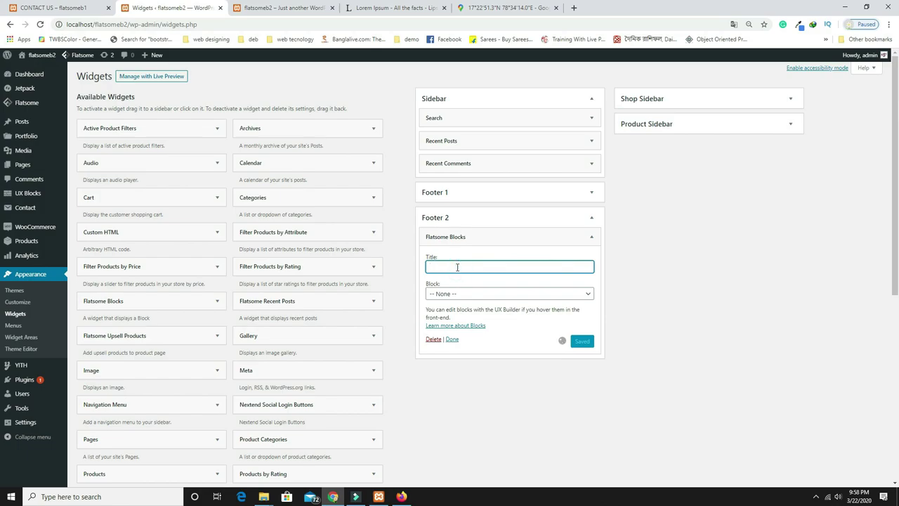
pyautogui.write('ABOUT US')
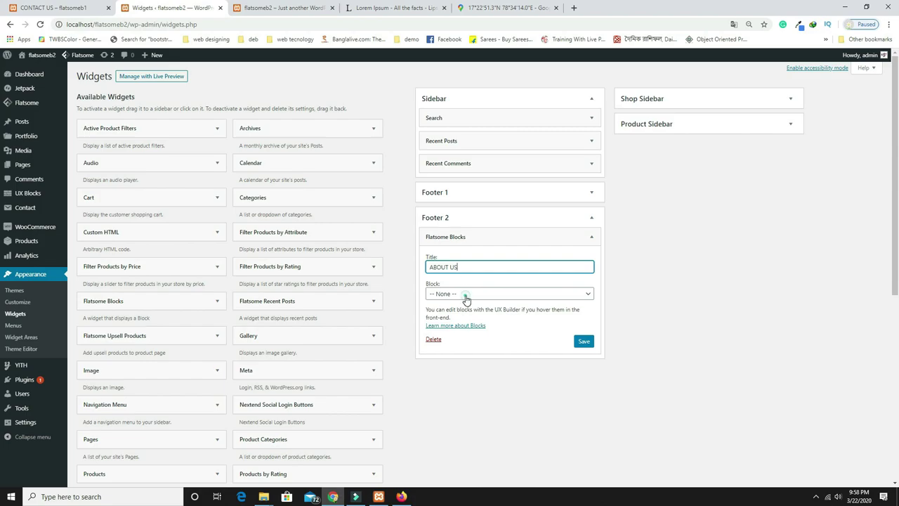
pyautogui.click(465, 294)
pyautogui.click(463, 313)
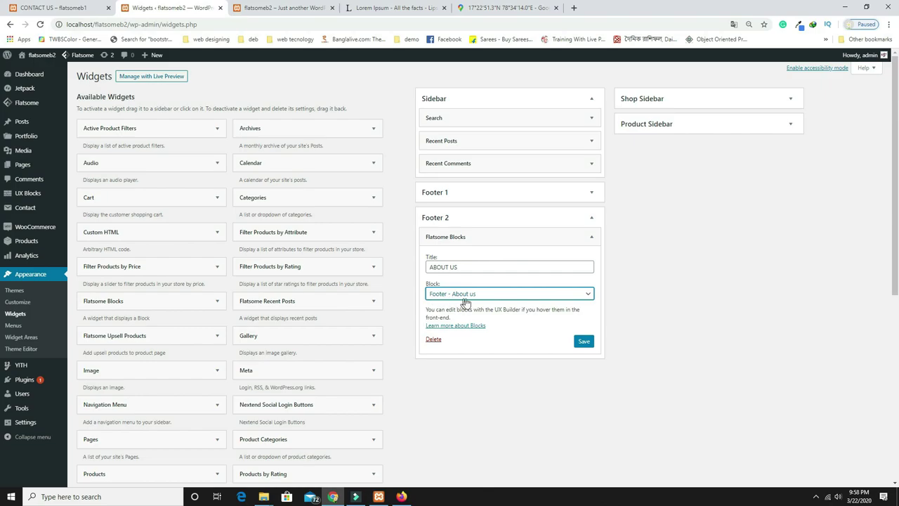
pyautogui.click(581, 342)
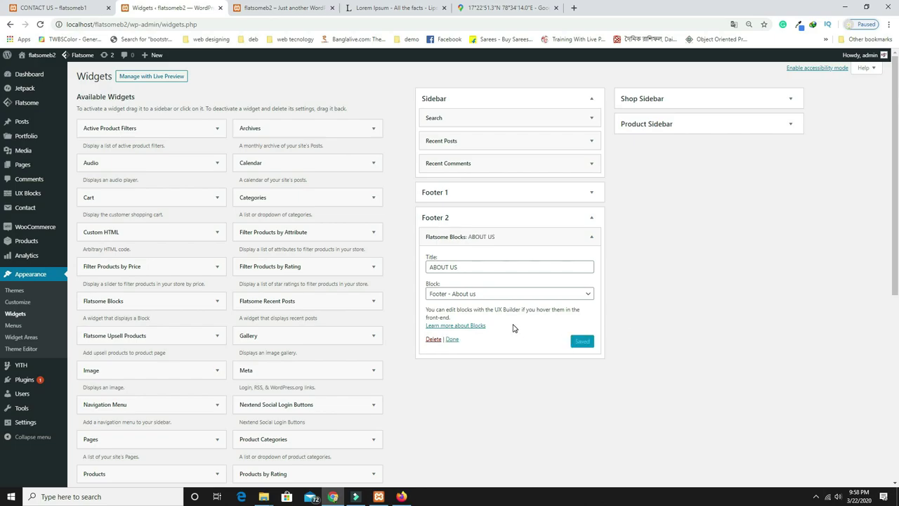
pyautogui.click(354, 302)
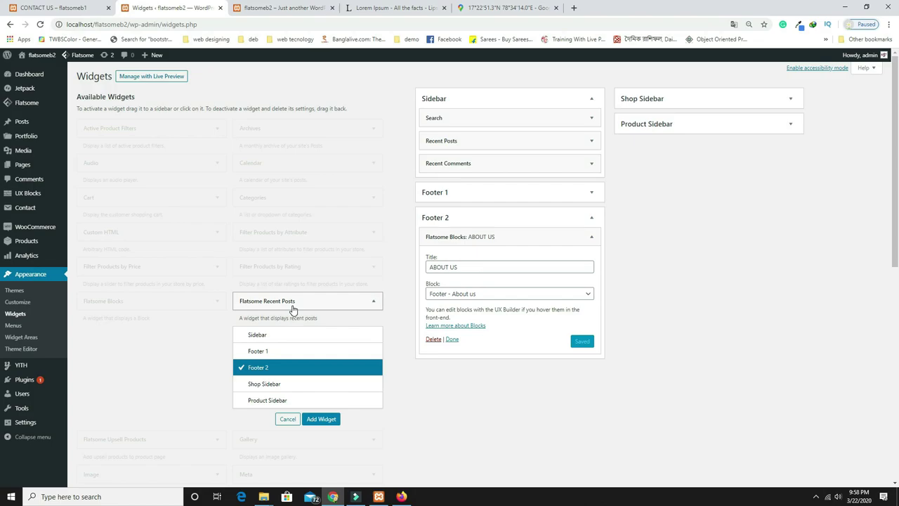
# Add a Flatsome Recent Posts widget to Footer 2 titled RECENT POSTS with 4 posts, saved
pyautogui.click(328, 422)
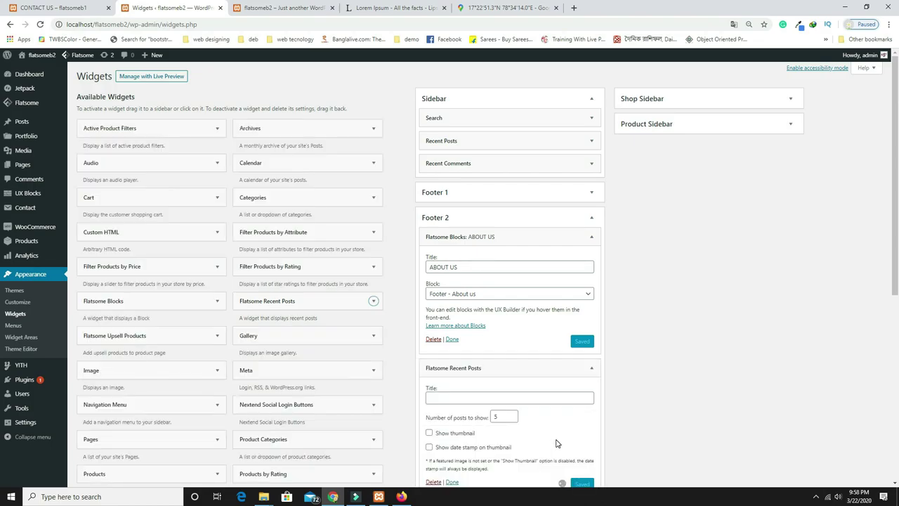
pyautogui.scroll(-3, 557, 443)
pyautogui.click(450, 213)
pyautogui.write('RECENT POSTS')
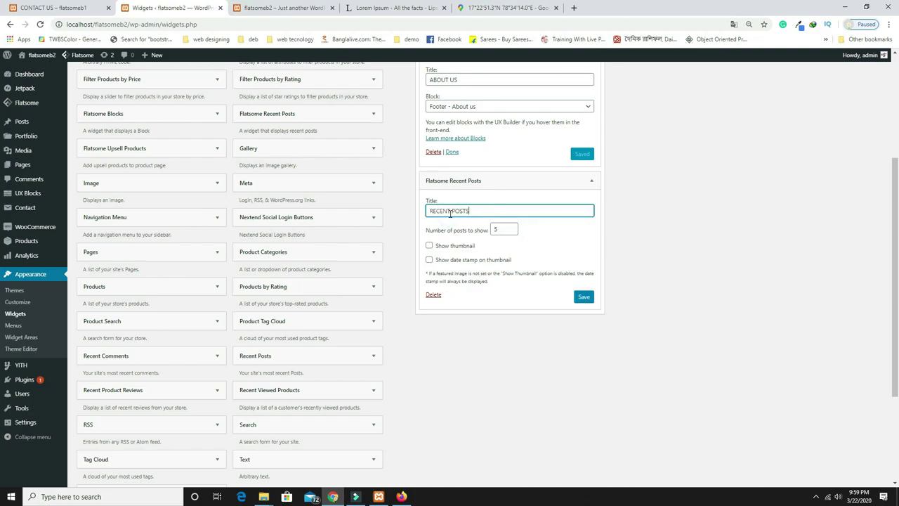
pyautogui.doubleClick(502, 233)
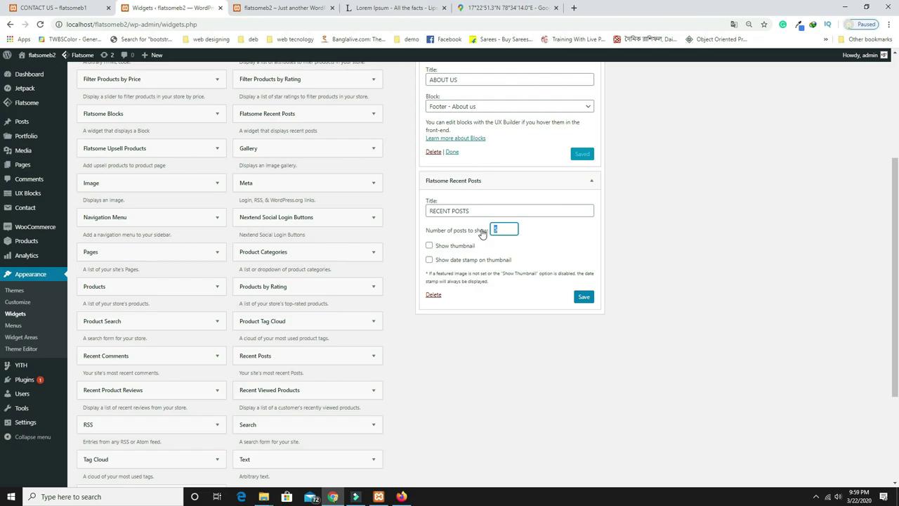
pyautogui.click(583, 297)
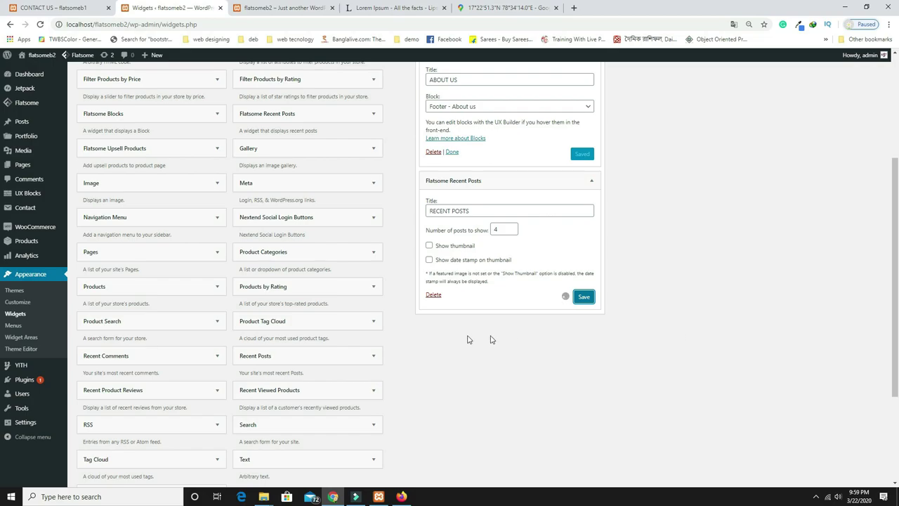
# Add a Product Tag Cloud widget to Footer 2
pyautogui.click(317, 325)
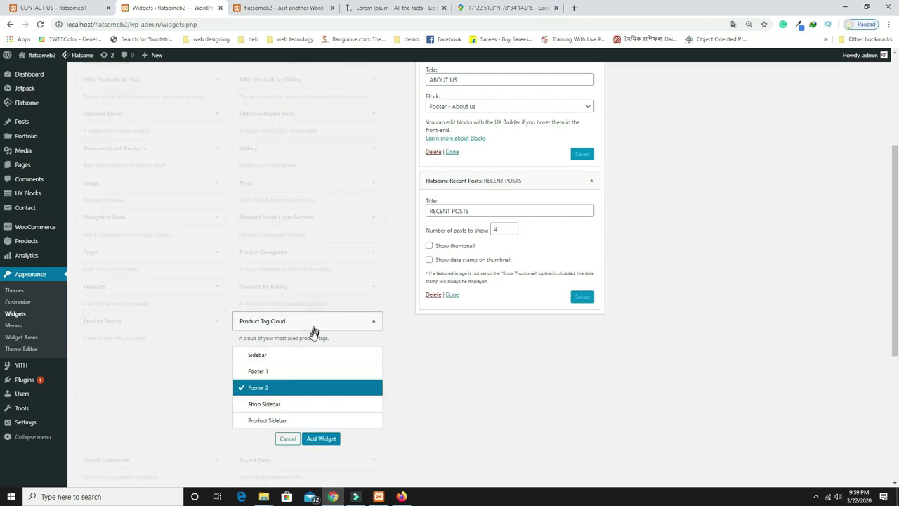
pyautogui.click(321, 439)
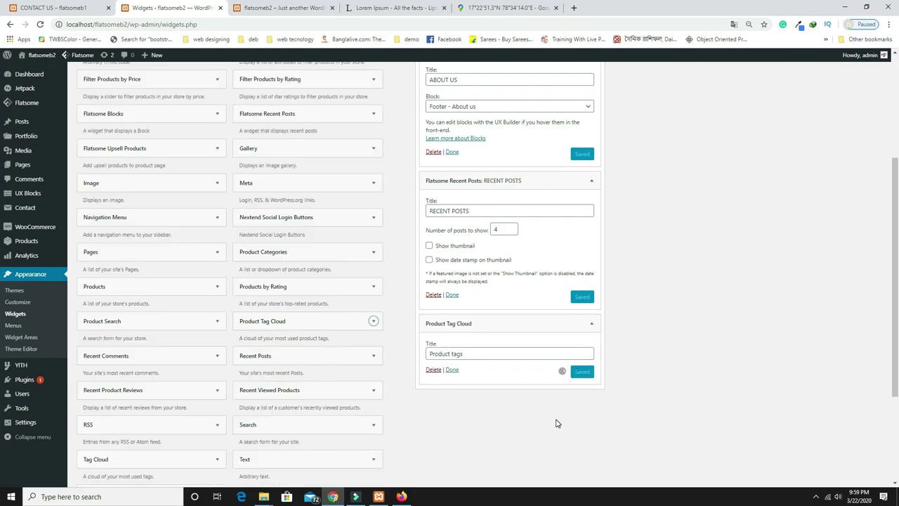
pyautogui.scroll(-2, 358, 385)
pyautogui.click(347, 367)
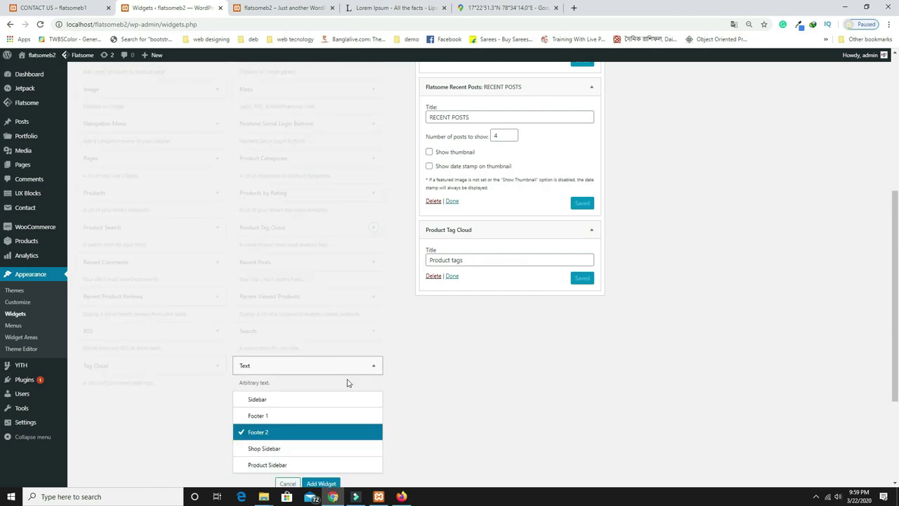
# Add a Text widget to Footer 2 titled ADDRESS
pyautogui.scroll(-1, 427, 428)
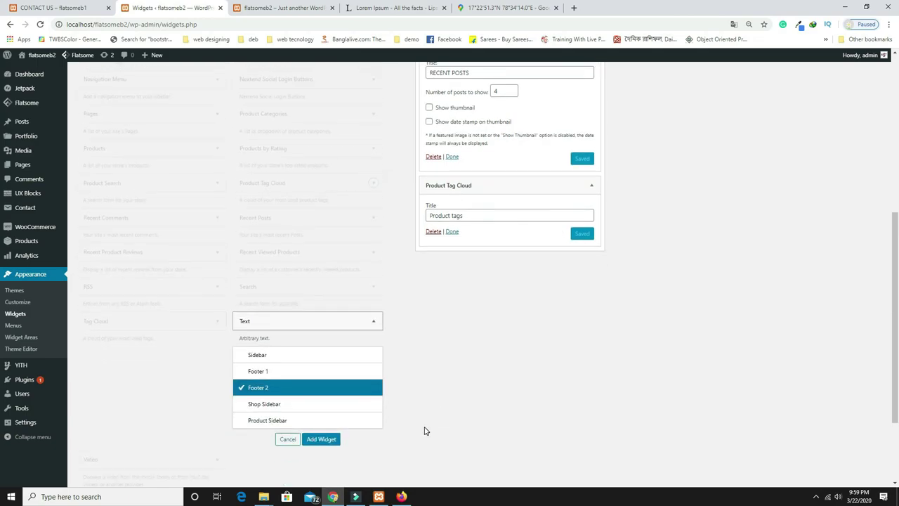
pyautogui.click(321, 436)
pyautogui.click(458, 287)
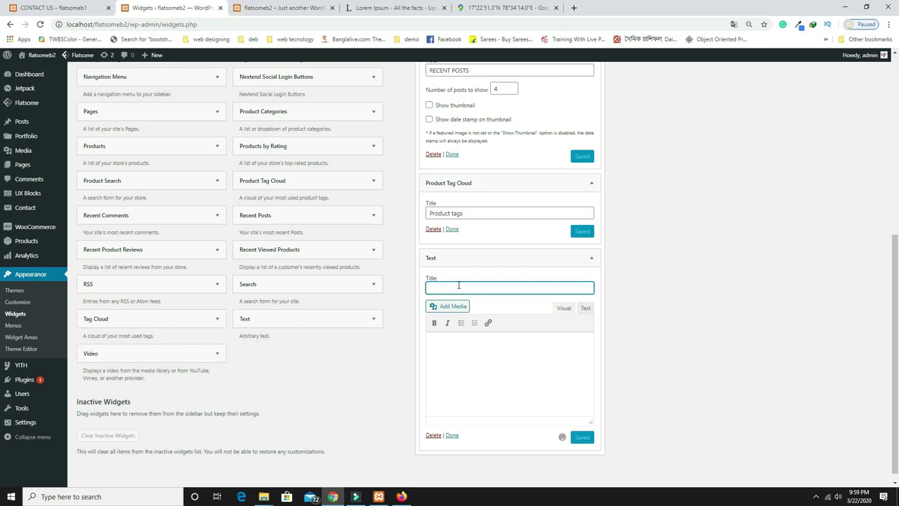
pyautogui.write('ADDRESS')
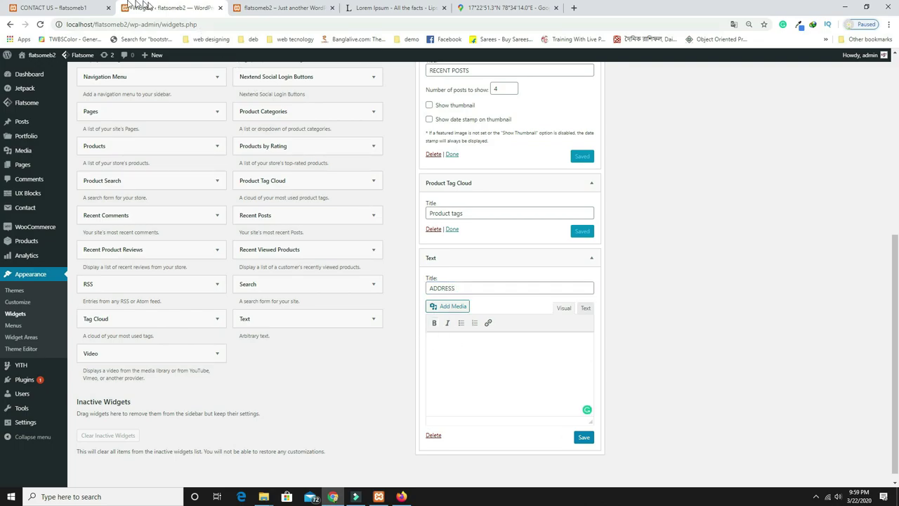
# Fill the ADDRESS widget with the reference site's address, phone and email lines, save, and view the front page
pyautogui.click(70, 8)
pyautogui.moveTo(674, 411); pyautogui.dragTo(565, 343)
pyautogui.hotkey('ctrl', 'c')
pyautogui.click(180, 7)
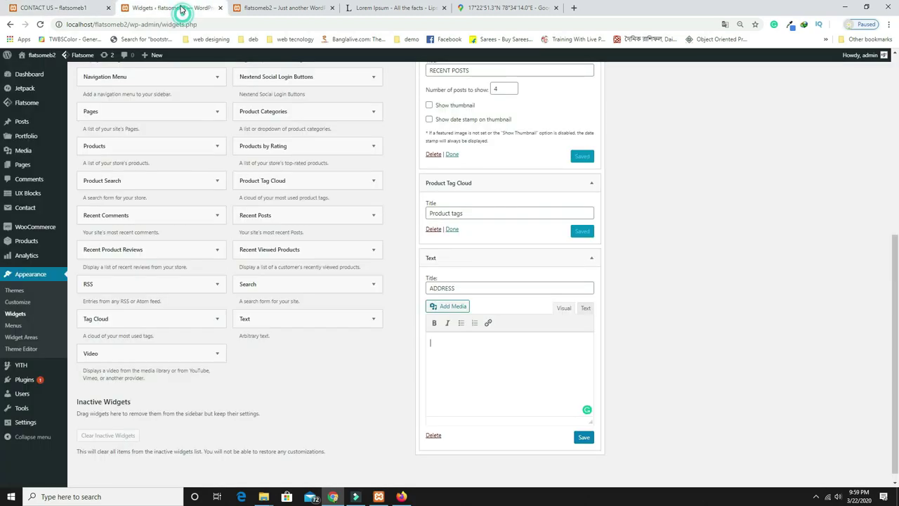
pyautogui.click(461, 345)
pyautogui.hotkey('ctrl', 'v')
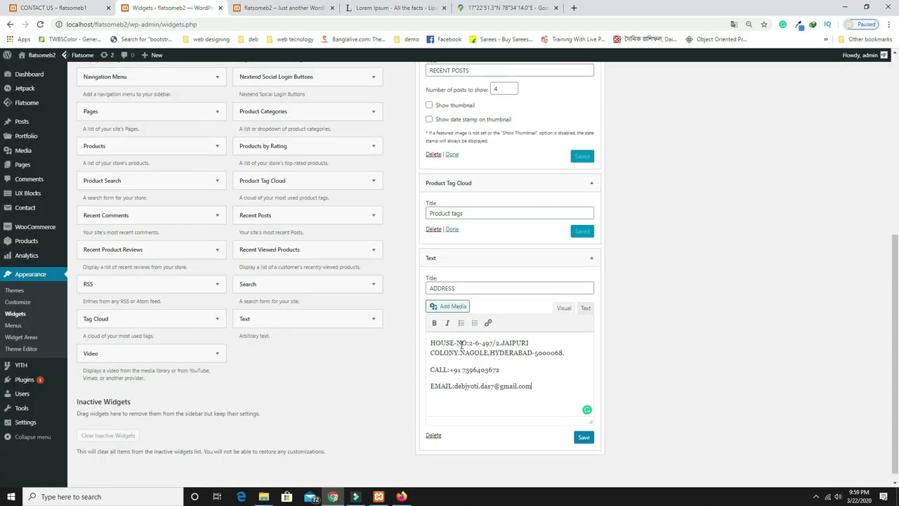
pyautogui.click(583, 438)
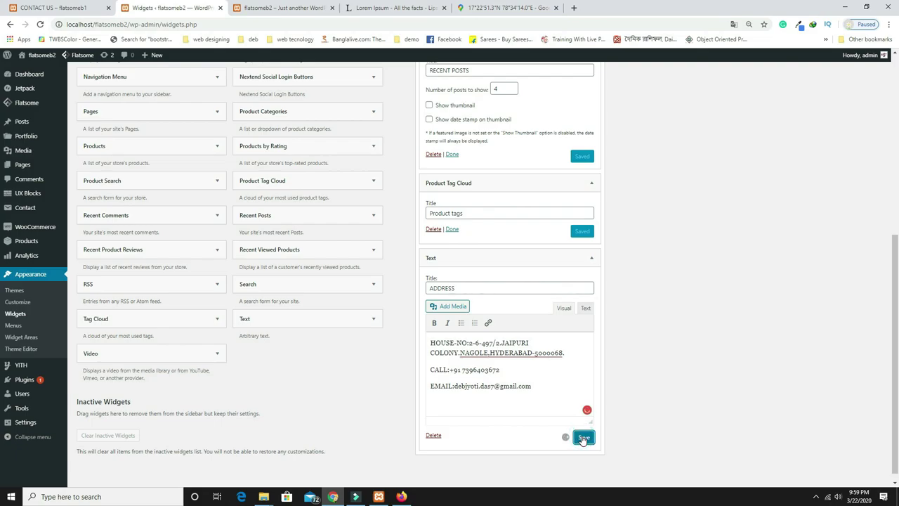
pyautogui.click(284, 7)
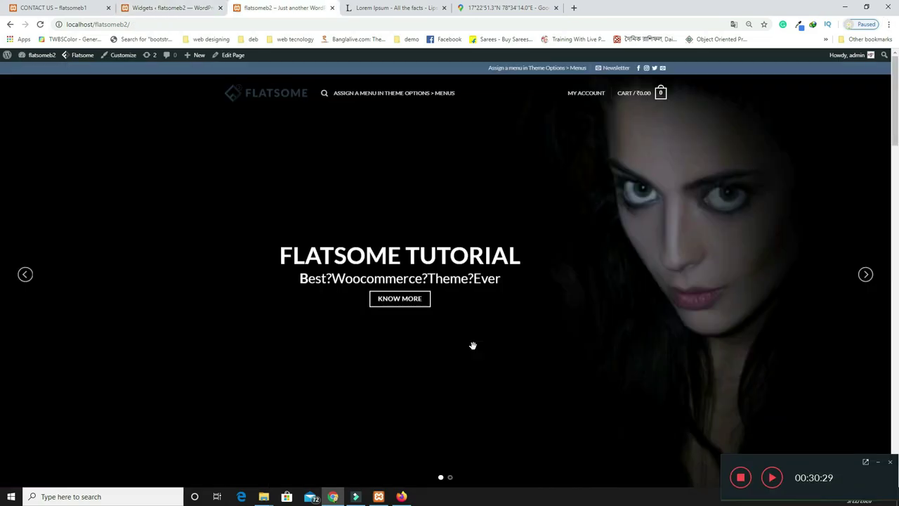
# Reload the front page and inspect the new footer widget columns
pyautogui.click(41, 24)
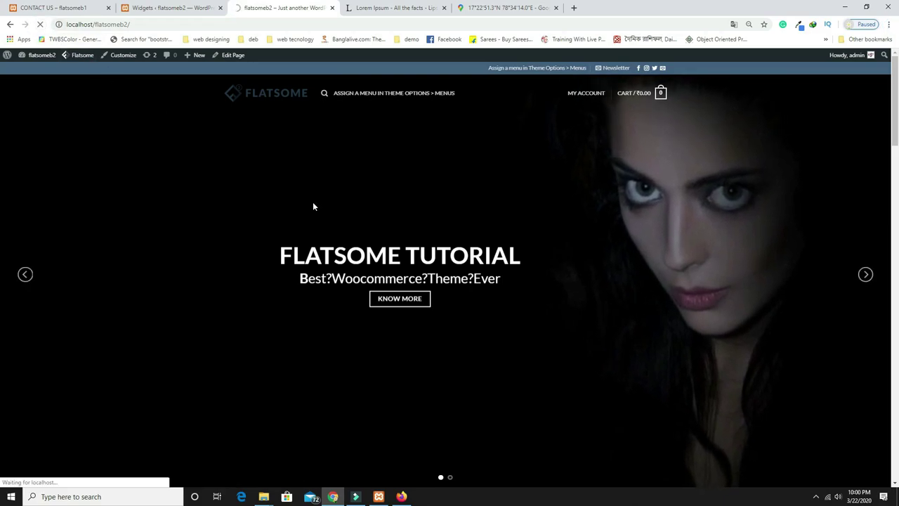
pyautogui.scroll(-20, 312, 201)
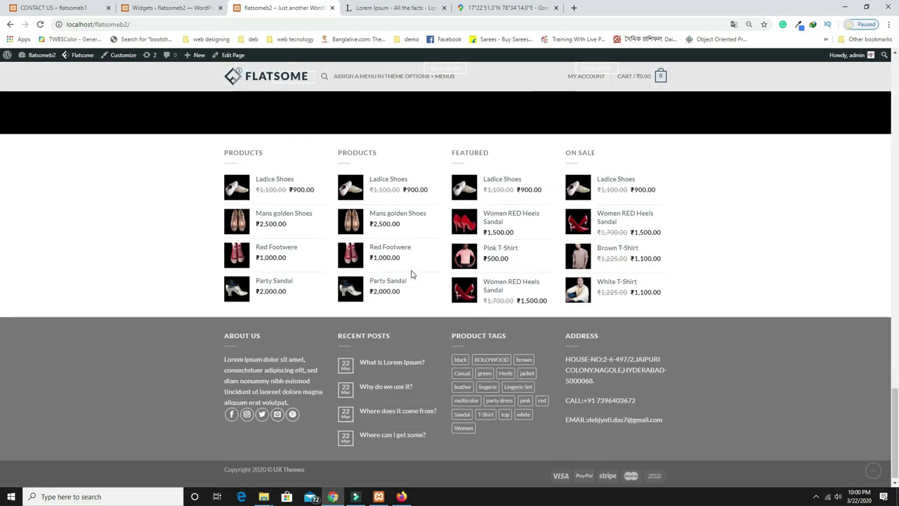
pyautogui.moveTo(237, 321); pyautogui.dragTo(638, 437)
pyautogui.click(638, 437)
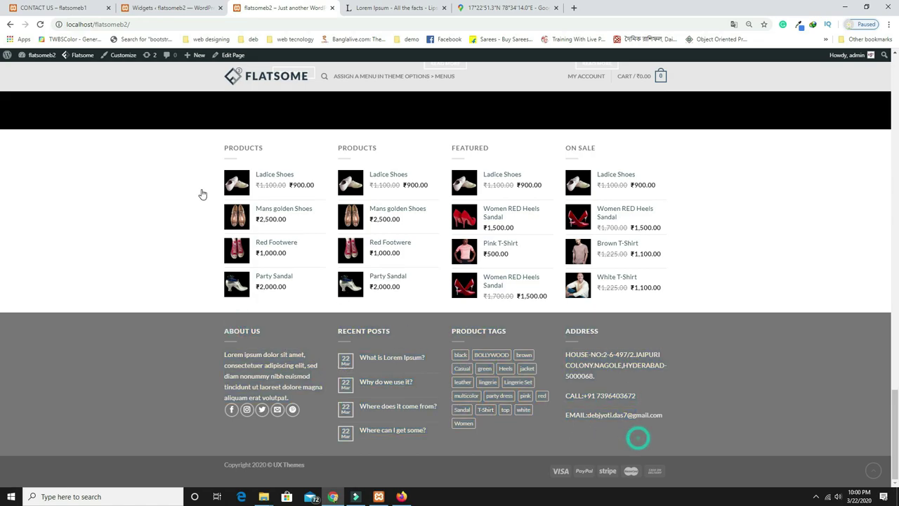
# Compare the footer with the reference site's CONTACT US page, then return to the new site
pyautogui.click(62, 7)
pyautogui.scroll(2, 205, 261)
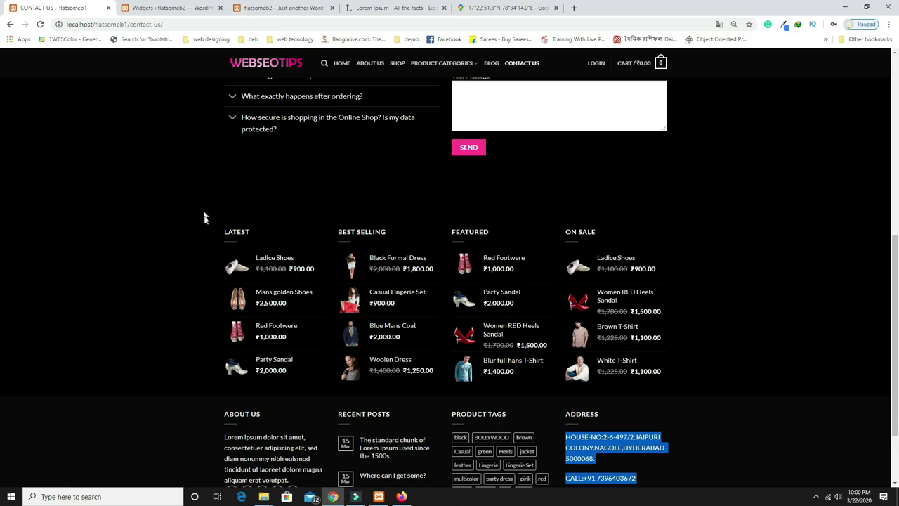
pyautogui.scroll(-2, 260, 425)
pyautogui.click(692, 402)
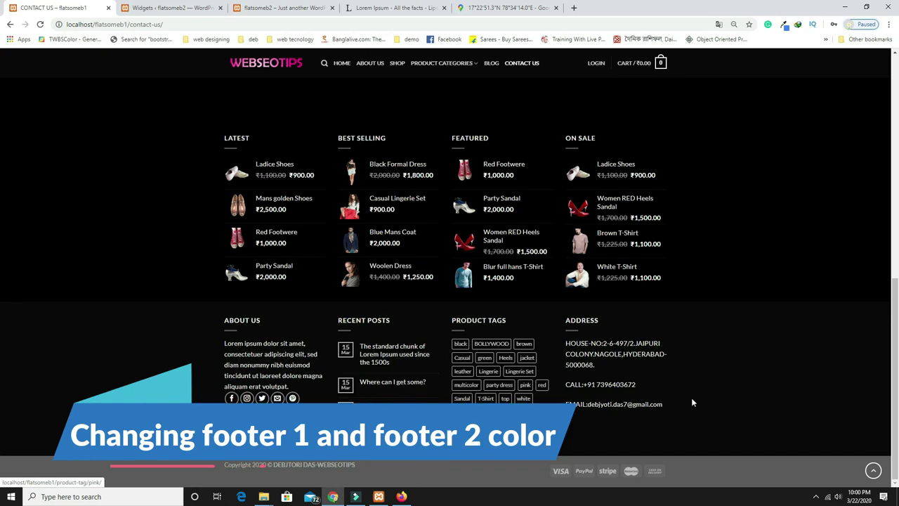
pyautogui.click(230, 8)
# Open the Footer options in the Flatsome theme customizer
pyautogui.click(176, 9)
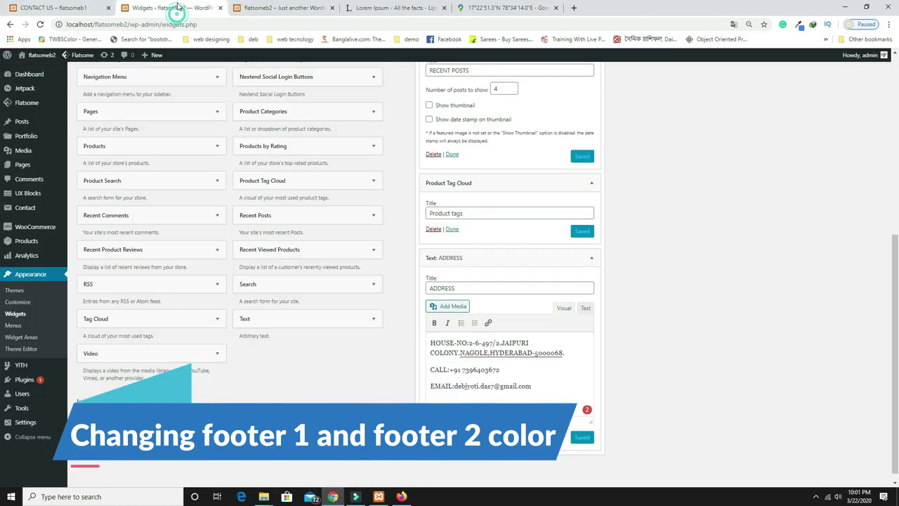
pyautogui.moveTo(28, 106)
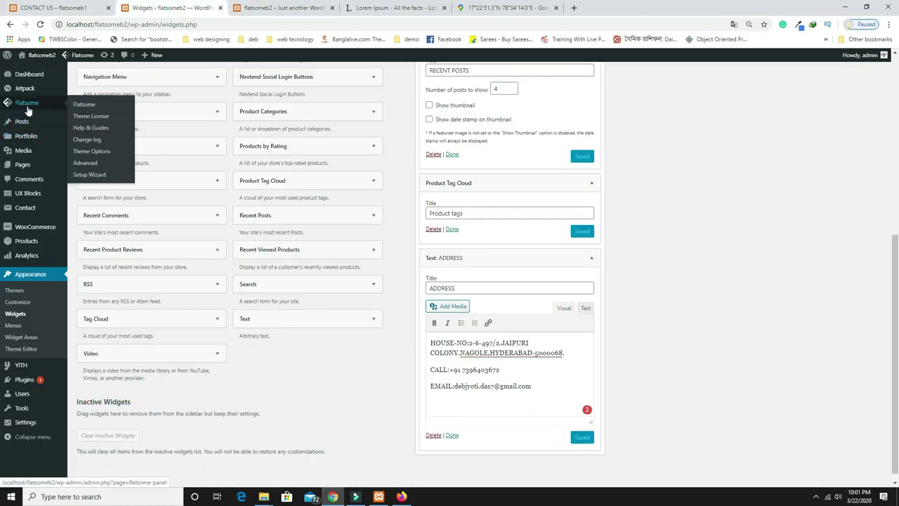
pyautogui.click(89, 153)
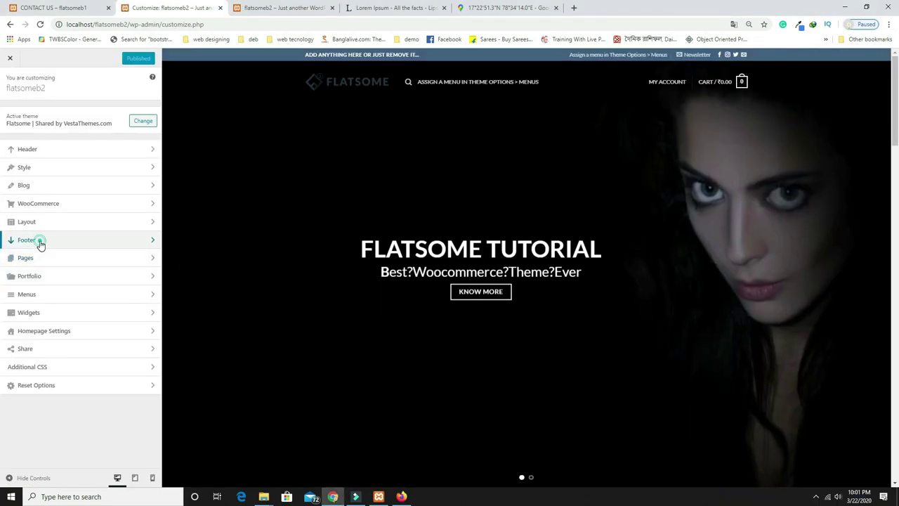
pyautogui.click(40, 241)
pyautogui.scroll(-2, 77, 286)
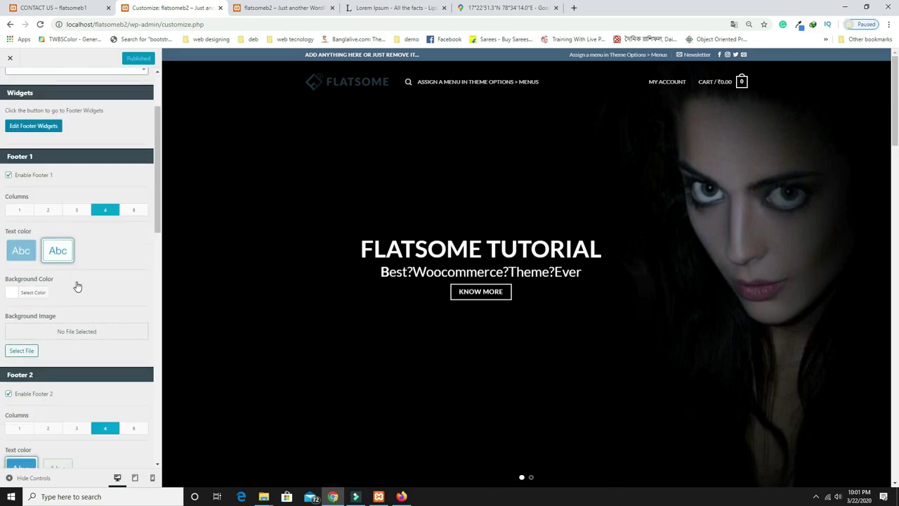
pyautogui.scroll(-1, 77, 286)
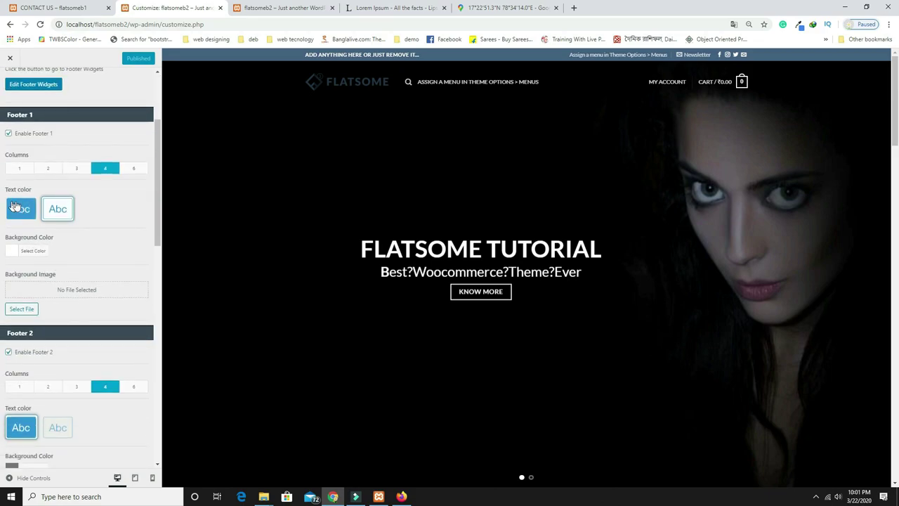
# Give Footer 1 light text and a black background colour
pyautogui.click(19, 209)
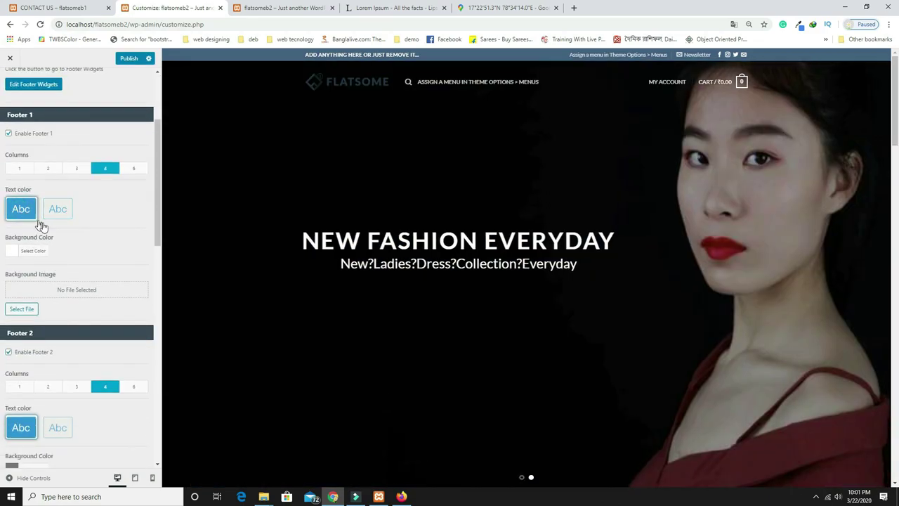
pyautogui.scroll(-2, 88, 253)
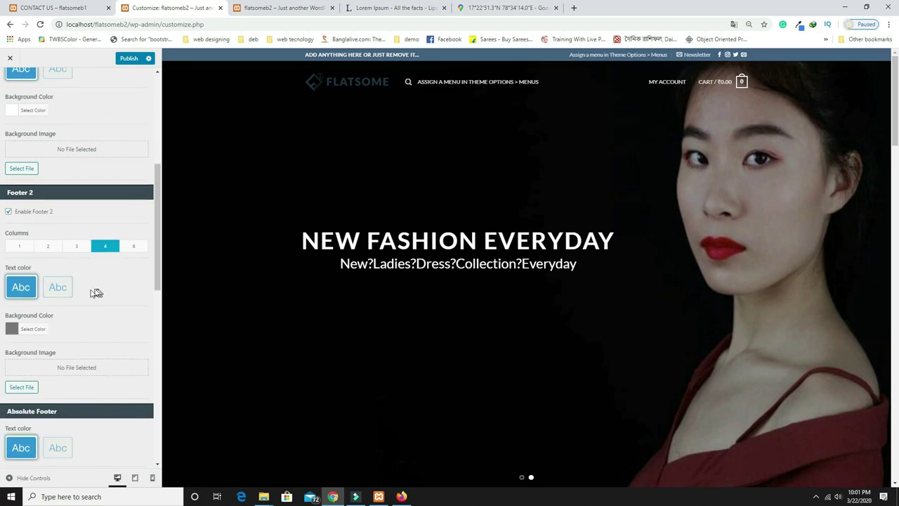
pyautogui.scroll(2, 59, 324)
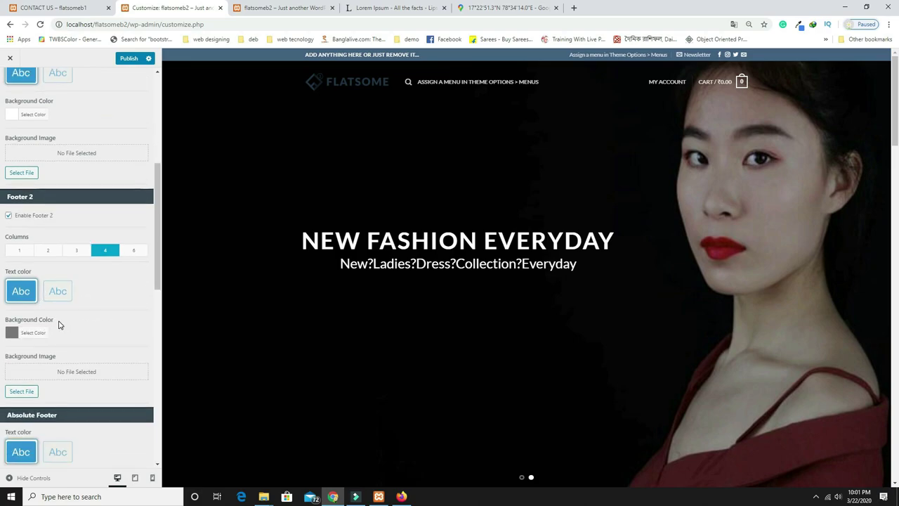
pyautogui.click(12, 207)
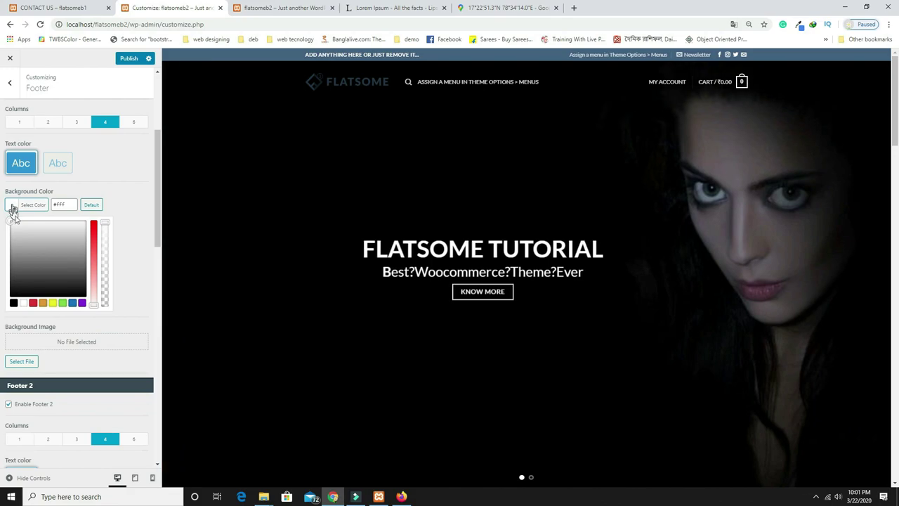
pyautogui.click(13, 303)
pyautogui.click(131, 215)
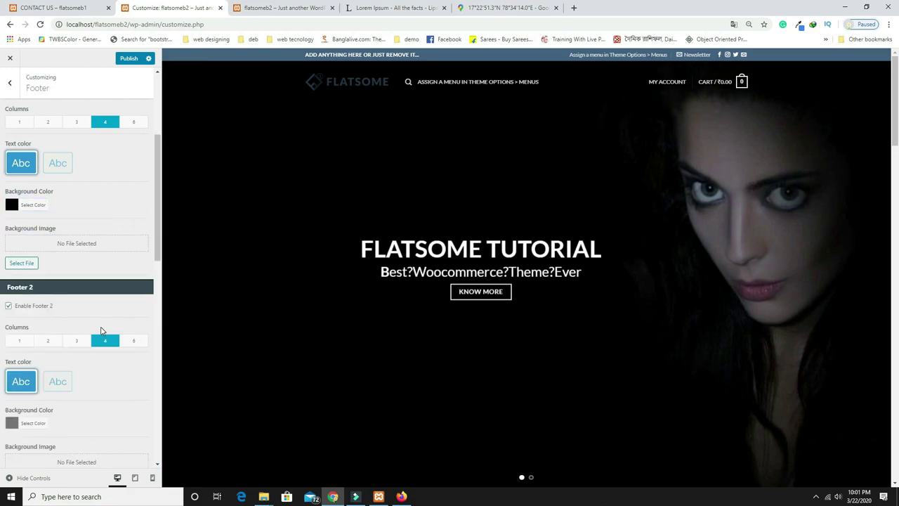
# Darken Footer 2's background to charcoal #333333 and publish
pyautogui.scroll(-2, 101, 330)
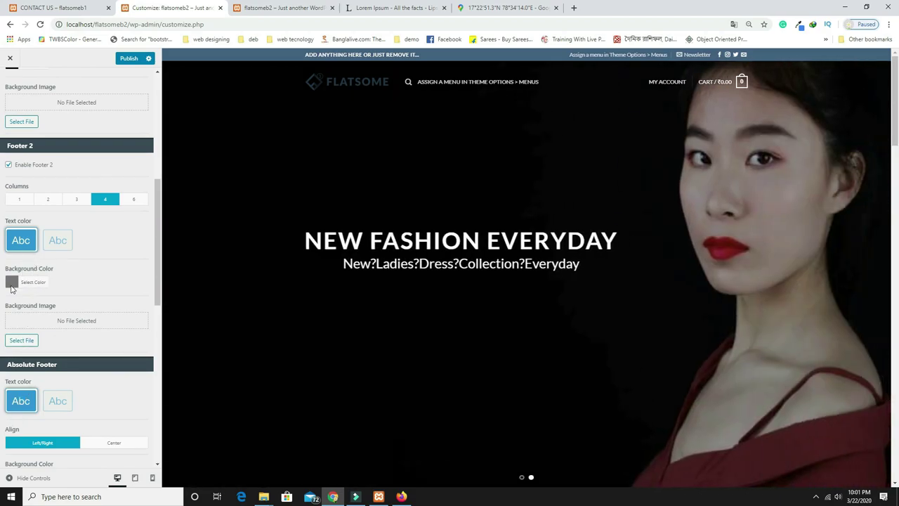
pyautogui.click(13, 282)
pyautogui.moveTo(12, 337); pyautogui.dragTo(7, 358)
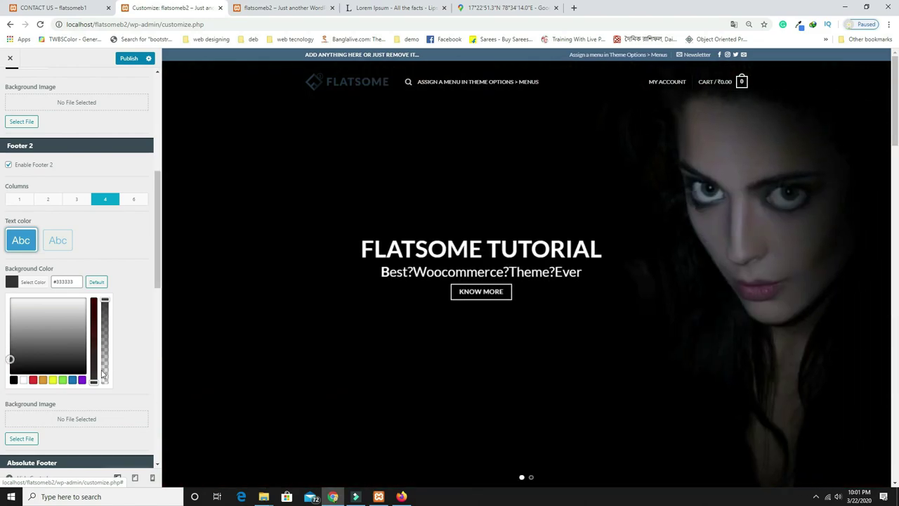
pyautogui.click(128, 60)
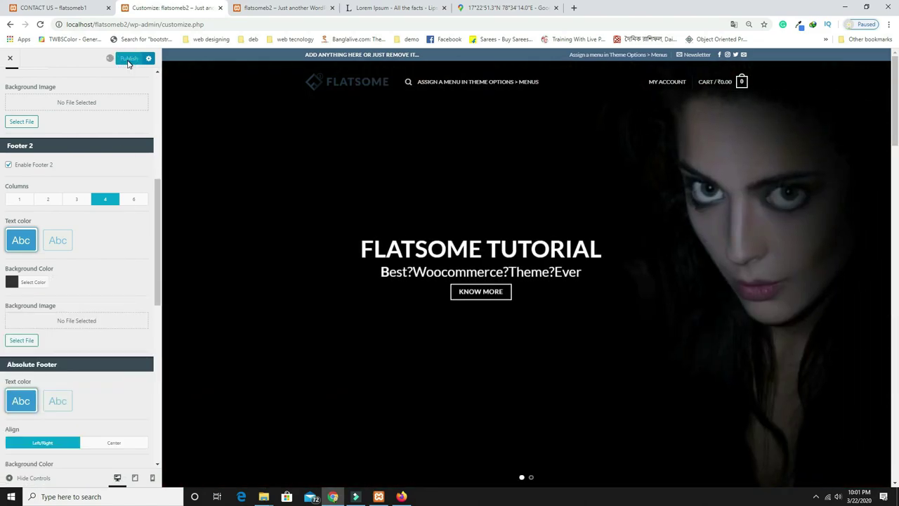
# Reload the live site to check the new footer colours and copyright line
pyautogui.click(262, 5)
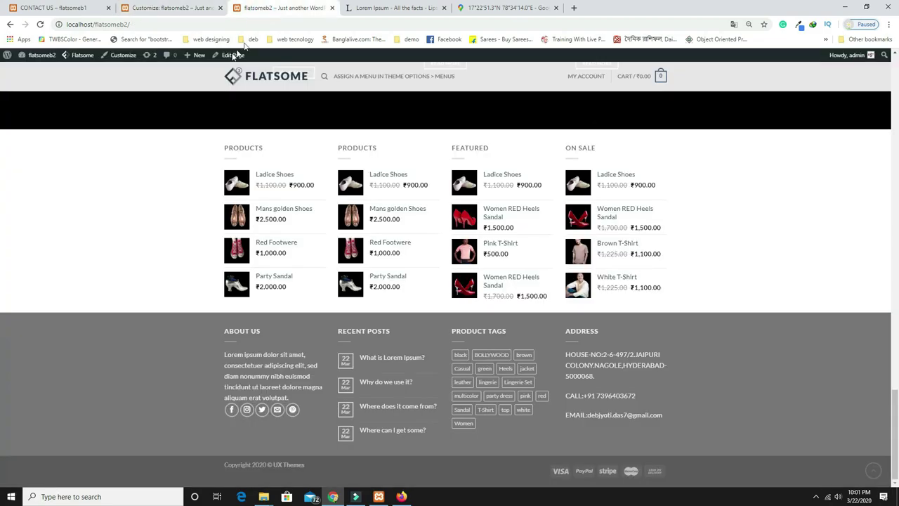
pyautogui.click(40, 24)
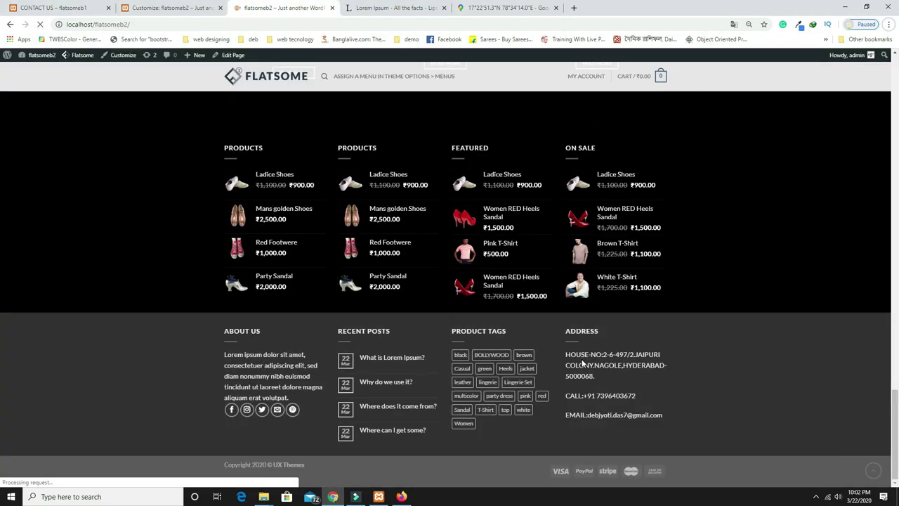
pyautogui.scroll(3, 583, 364)
pyautogui.scroll(-3, 582, 364)
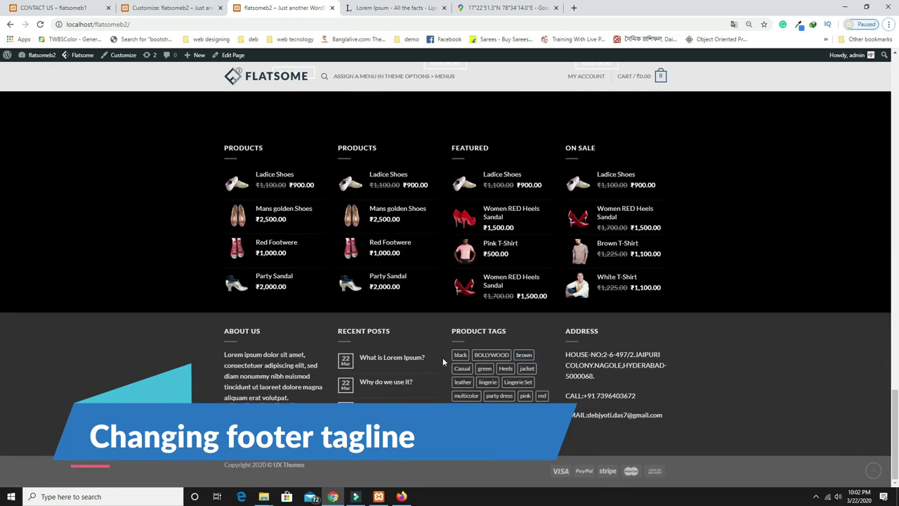
pyautogui.moveTo(241, 466); pyautogui.dragTo(222, 470)
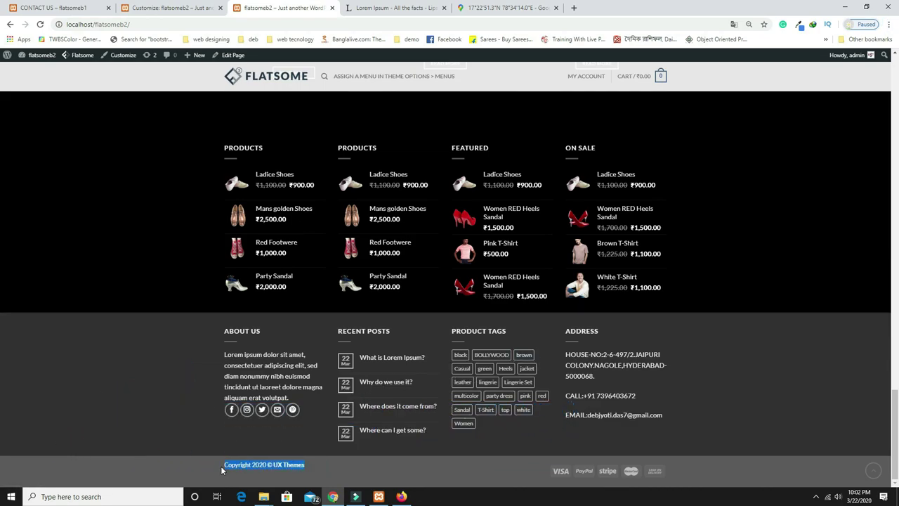
# Replace 'UX Themes' in Bottom Text - Primary with the pasted designer credit
pyautogui.click(168, 8)
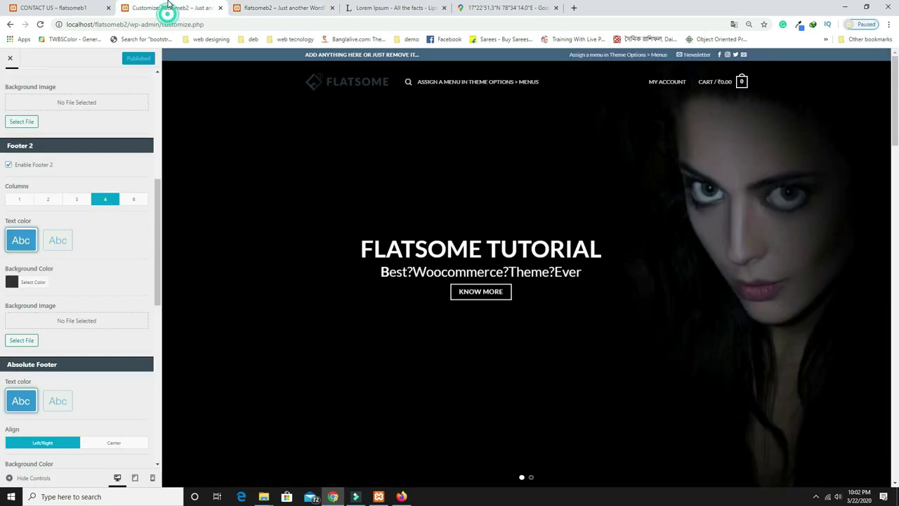
pyautogui.scroll(-3, 71, 288)
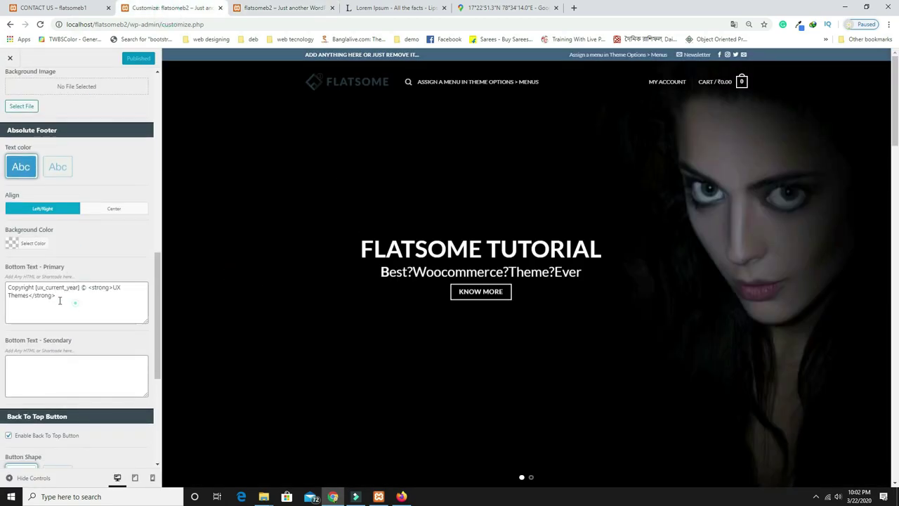
pyautogui.moveTo(73, 302); pyautogui.dragTo(1, 289)
pyautogui.click(72, 294)
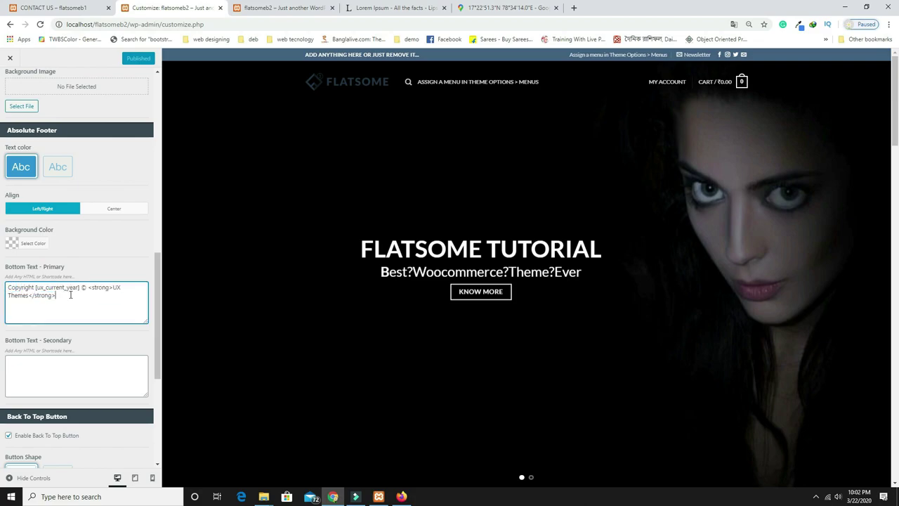
pyautogui.moveTo(114, 286); pyautogui.dragTo(31, 296)
pyautogui.write('DESIGNED BY DEBJYOTI DAS-WEBSEOTI')
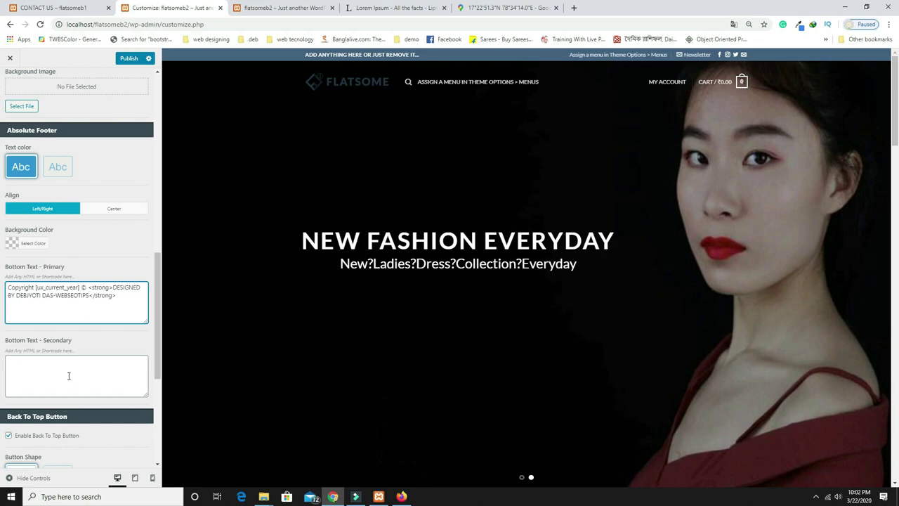
# Leave the back-to-top button round and publish the new copyright text
pyautogui.scroll(-2, 32, 323)
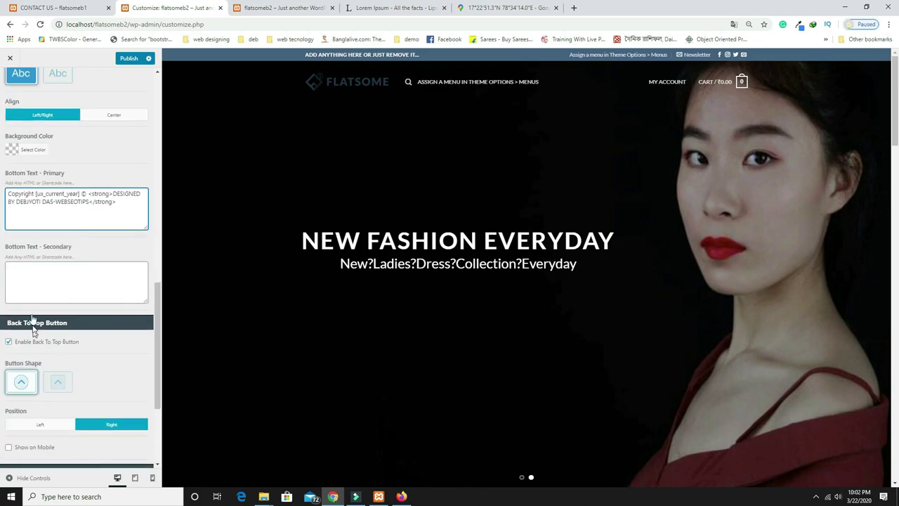
pyautogui.click(34, 275)
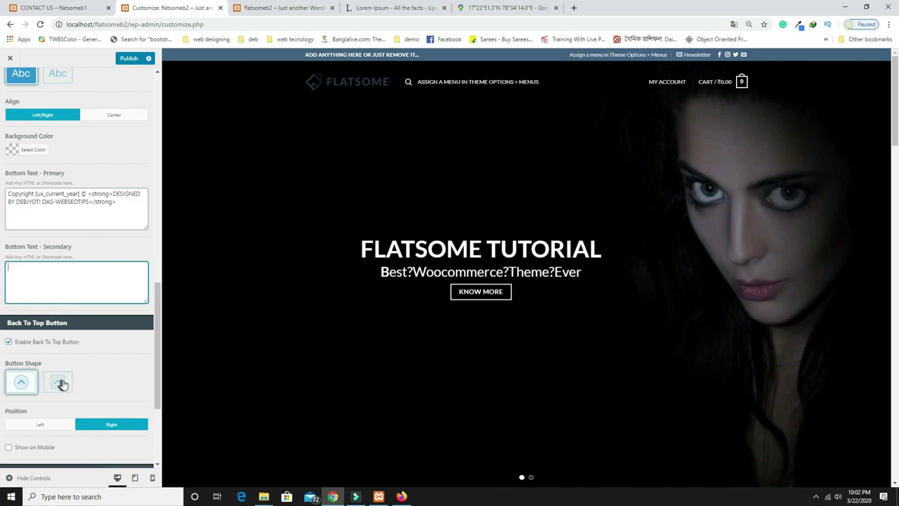
pyautogui.click(58, 383)
pyautogui.click(31, 387)
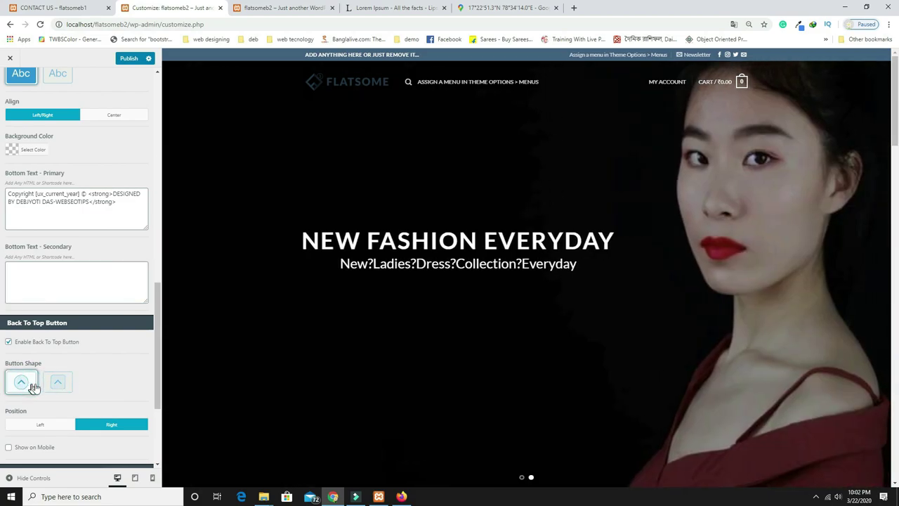
pyautogui.click(124, 61)
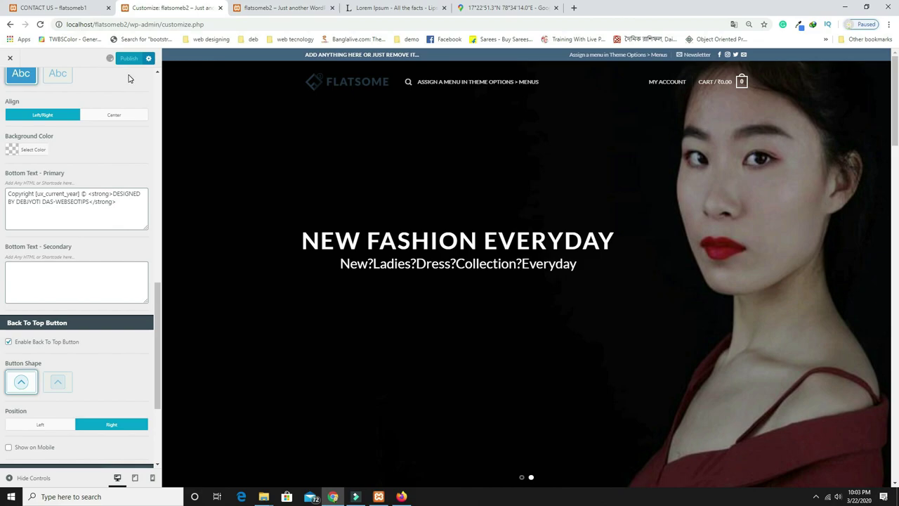
# Reload the live site to confirm the new footer credit
pyautogui.click(288, 8)
pyautogui.click(40, 25)
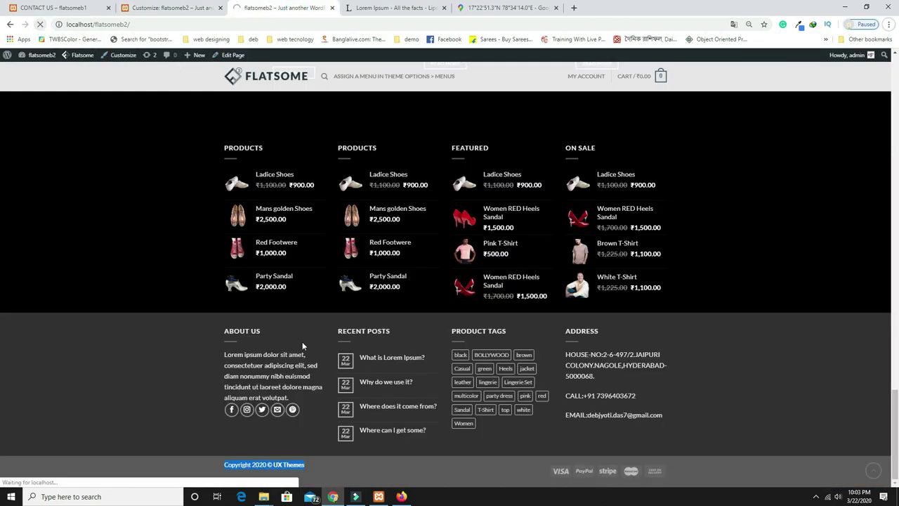
pyautogui.moveTo(396, 465); pyautogui.dragTo(280, 467)
pyautogui.scroll(20, 318, 425)
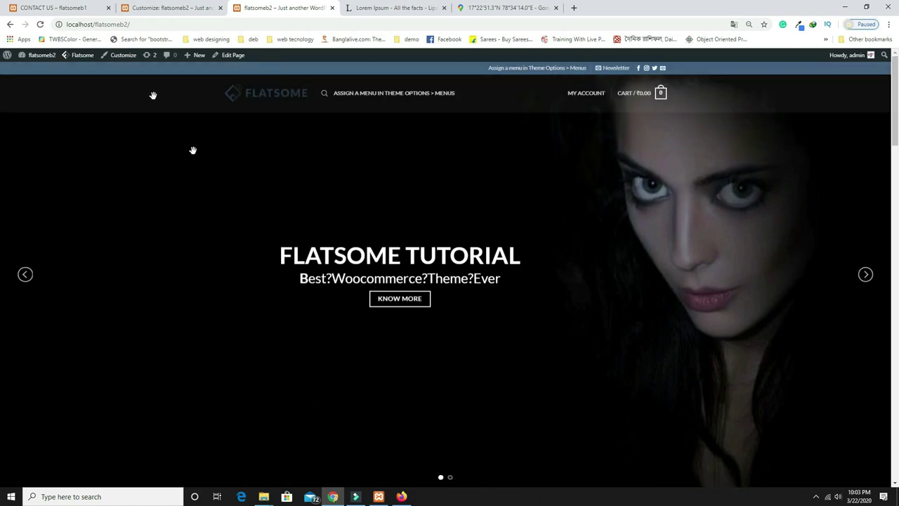
# Review the reference site's top bar tagline and menu links
pyautogui.click(35, 8)
pyautogui.scroll(15, 294, 198)
pyautogui.scroll(1, 293, 198)
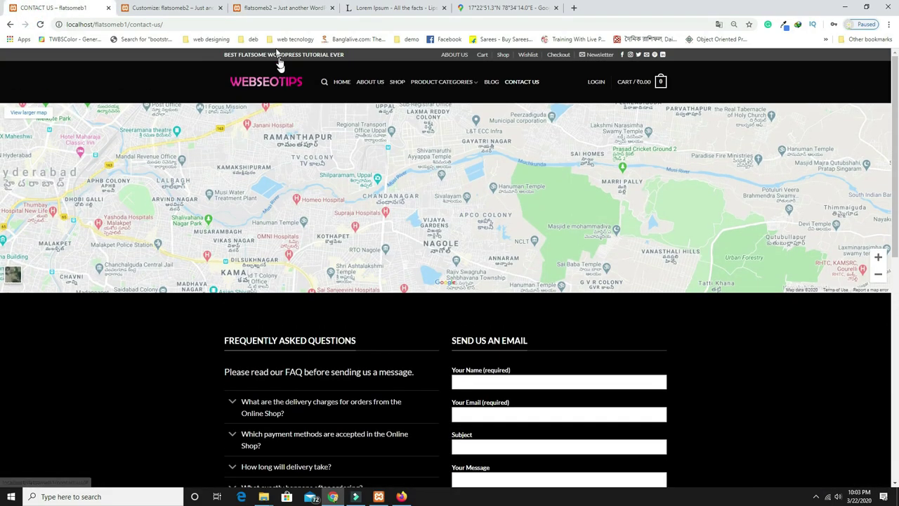
pyautogui.moveTo(238, 55); pyautogui.dragTo(318, 54)
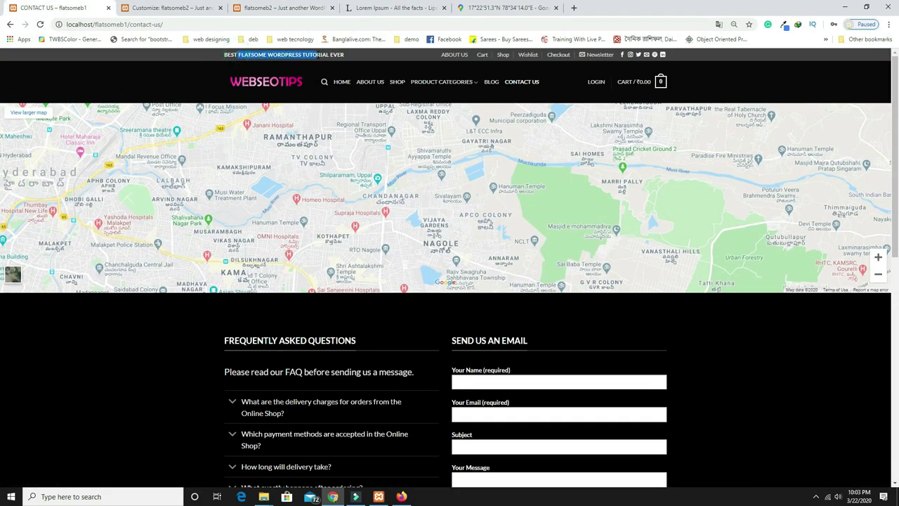
pyautogui.click(251, 55)
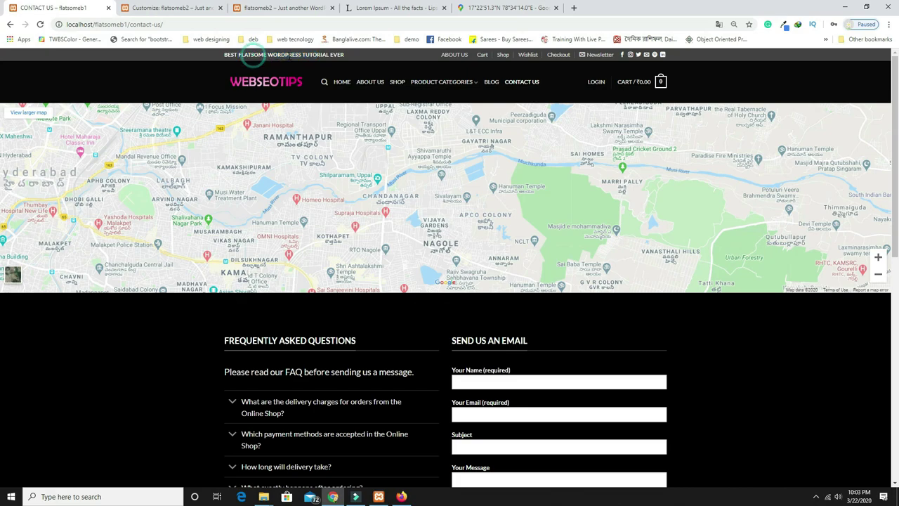
pyautogui.moveTo(477, 56); pyautogui.dragTo(615, 55)
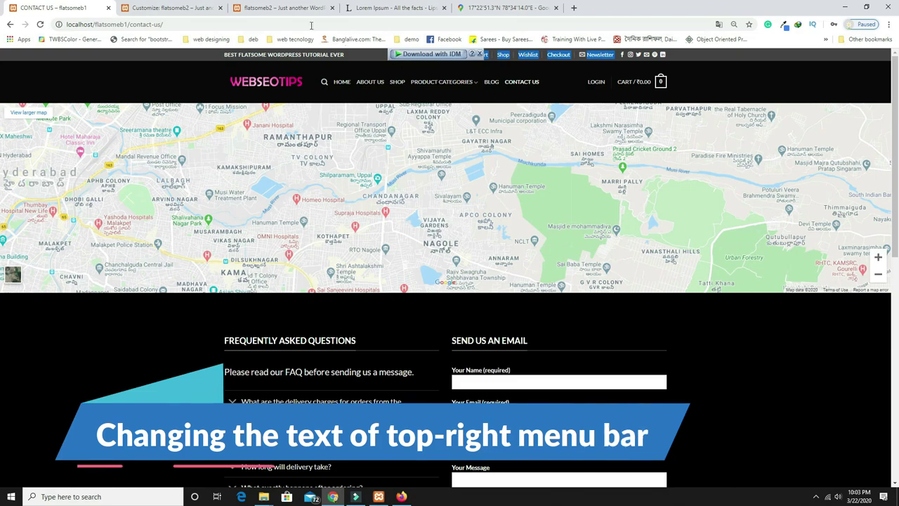
pyautogui.click(179, 7)
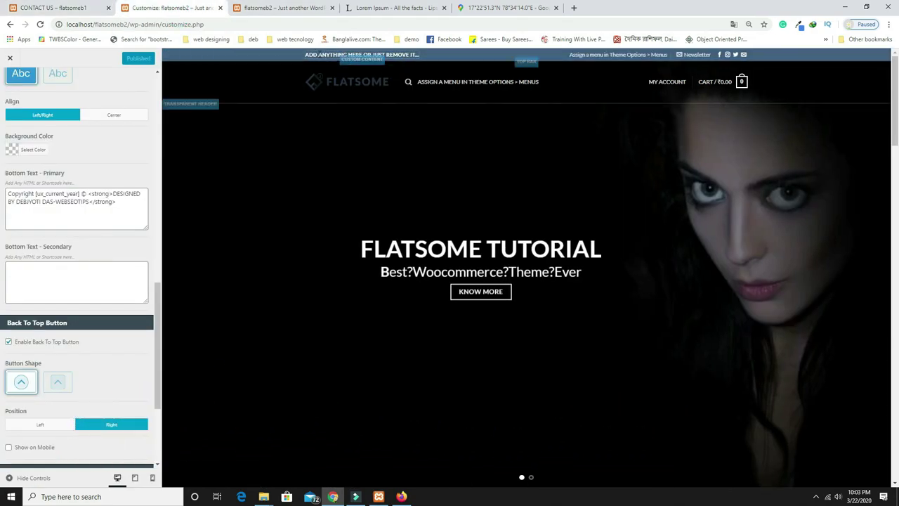
# Replace the top bar's HTML 1 placeholder text with FLATSOME TUTORIAL and publish
pyautogui.click(347, 59)
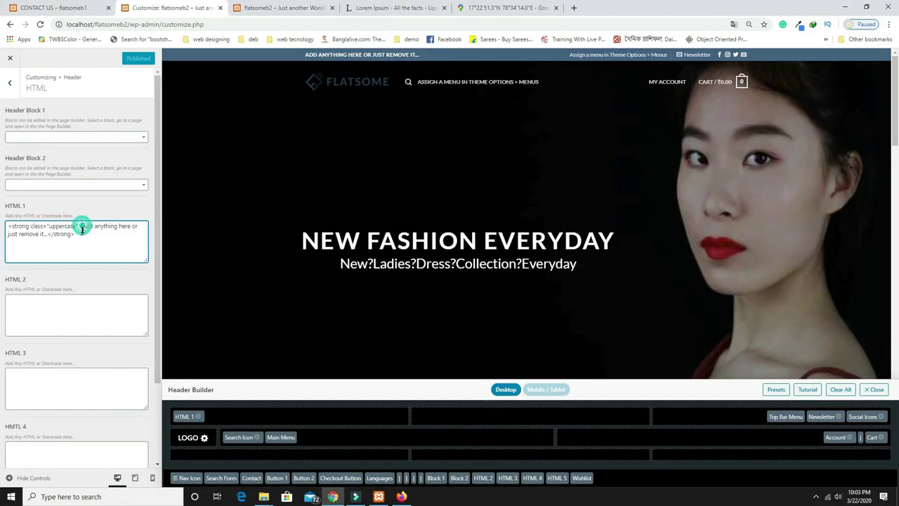
pyautogui.moveTo(82, 228); pyautogui.dragTo(47, 235)
pyautogui.write('FLATSOME TUTORIAL')
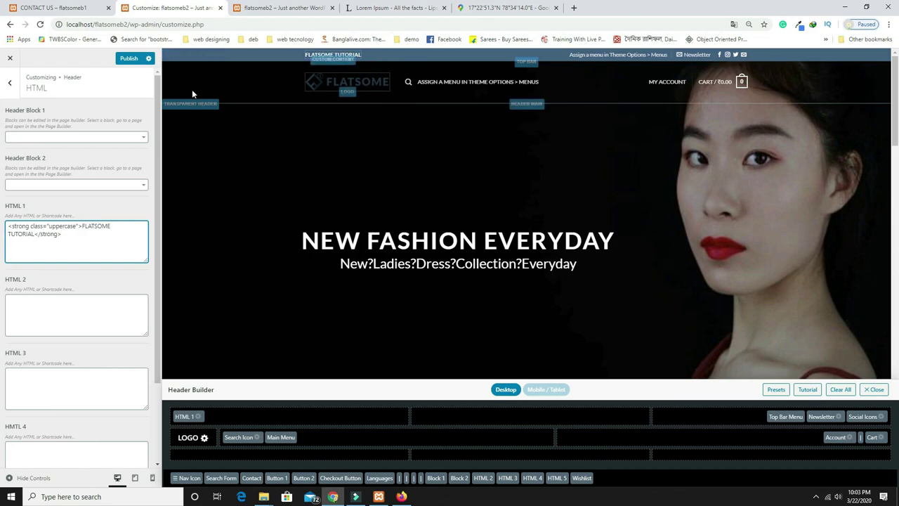
pyautogui.click(129, 59)
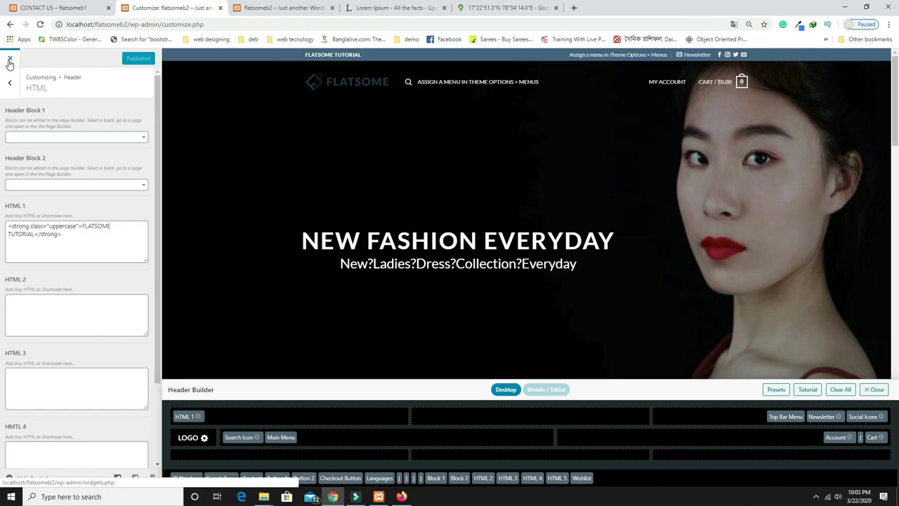
pyautogui.click(10, 62)
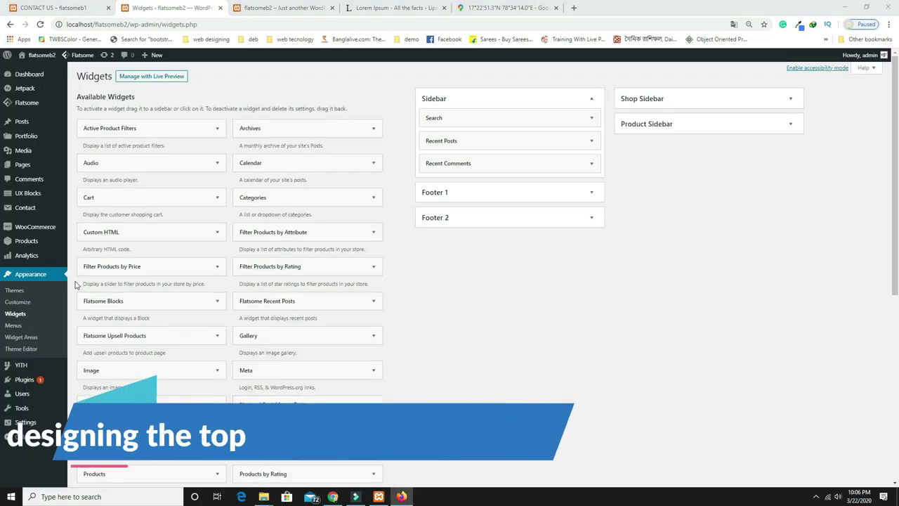
# Create a new menu named TOP MENU
pyautogui.click(16, 328)
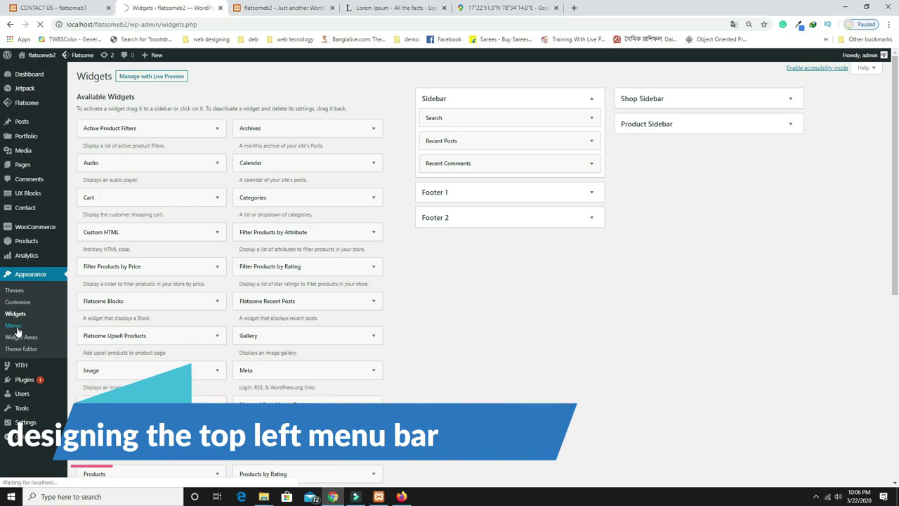
pyautogui.write('TOP MENU')
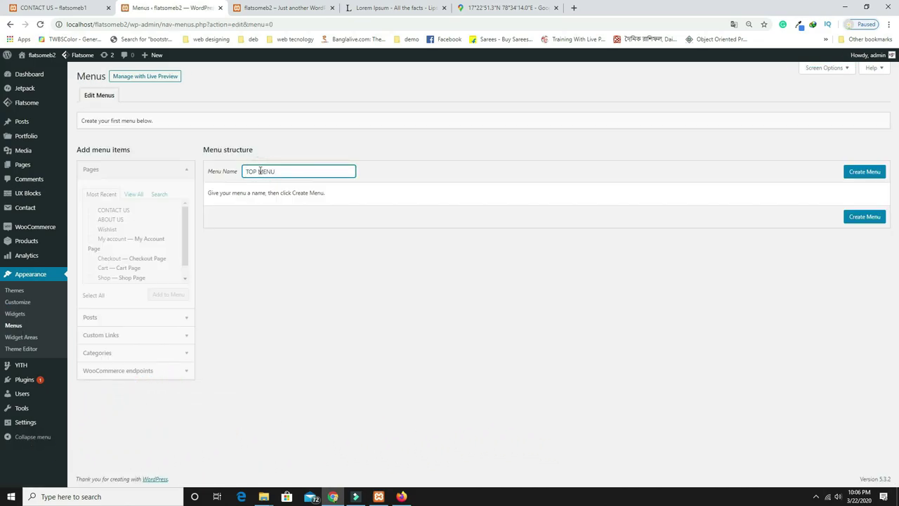
pyautogui.click(869, 175)
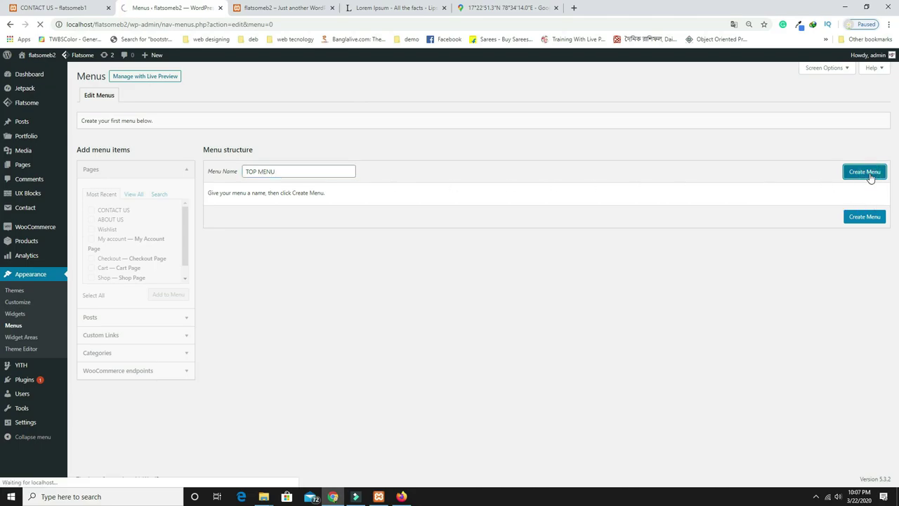
pyautogui.click(43, 9)
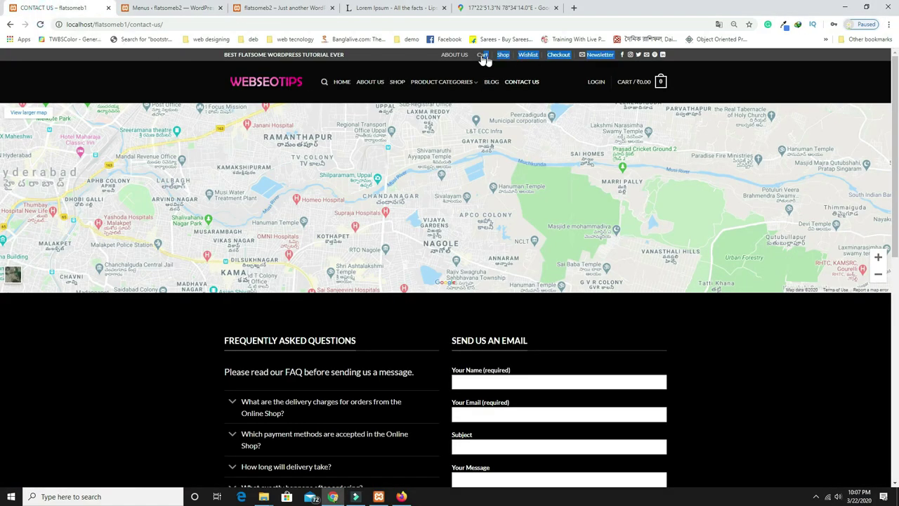
pyautogui.click(697, 59)
pyautogui.click(173, 7)
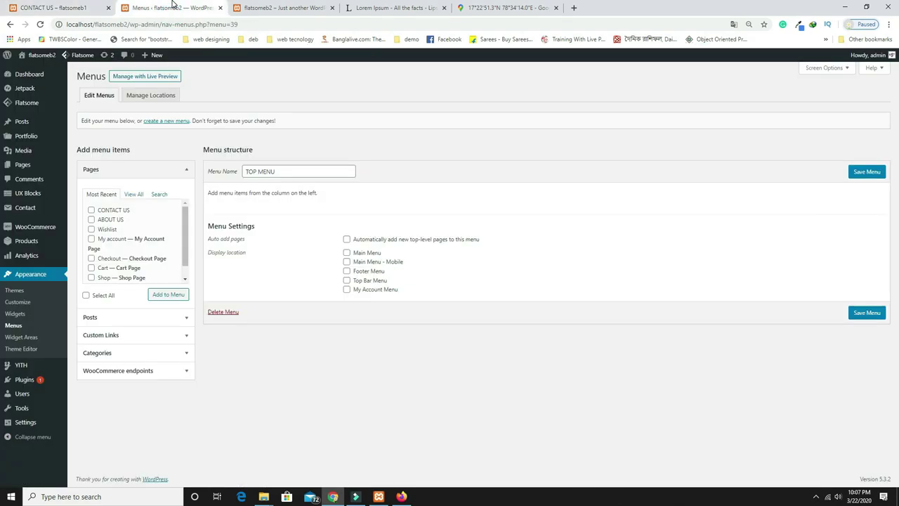
# Assign TOP MENU to Top Bar Menu, add About Us, Cart, Shop, Wishlist and Checkout, and save
pyautogui.click(347, 280)
pyautogui.click(133, 194)
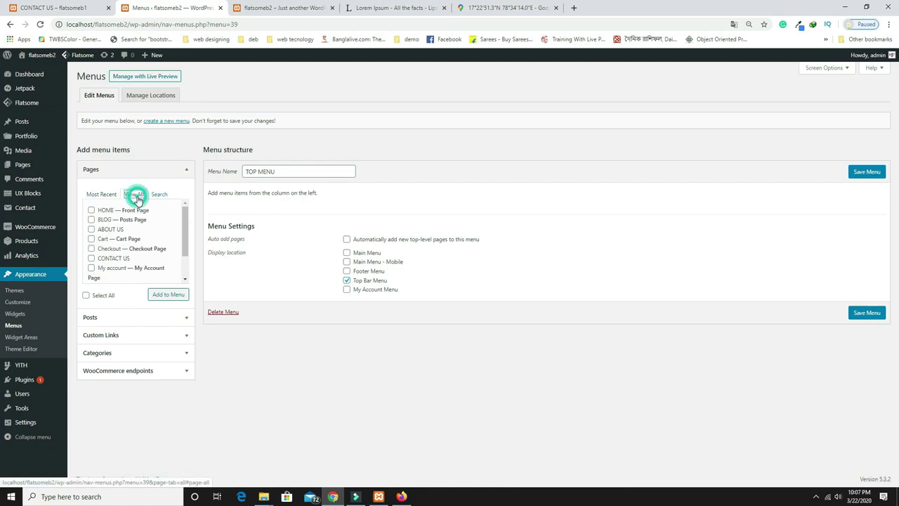
pyautogui.click(90, 230)
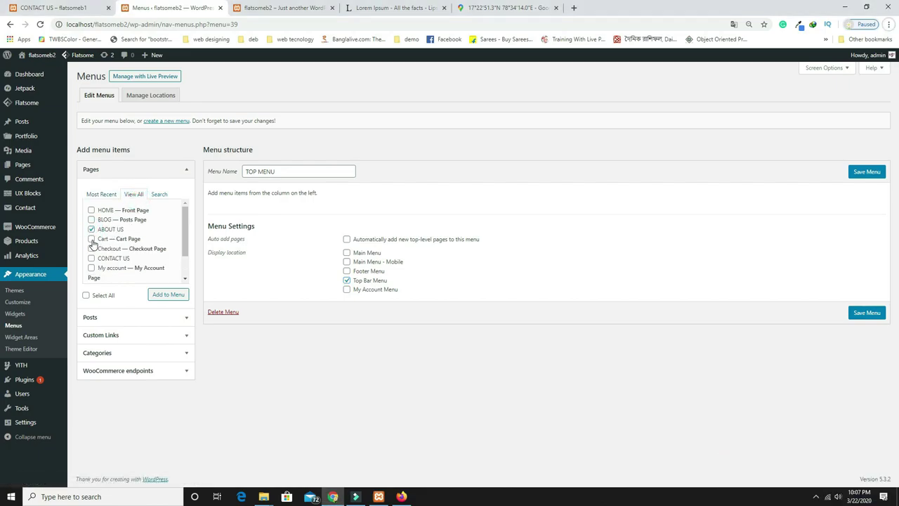
pyautogui.click(92, 239)
pyautogui.scroll(-1, 93, 246)
pyautogui.click(92, 265)
pyautogui.click(91, 274)
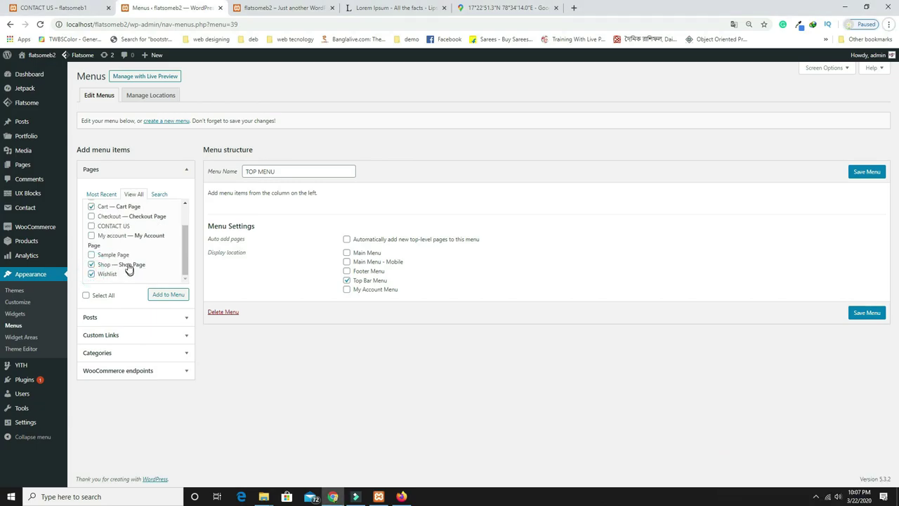
pyautogui.click(90, 216)
pyautogui.click(162, 296)
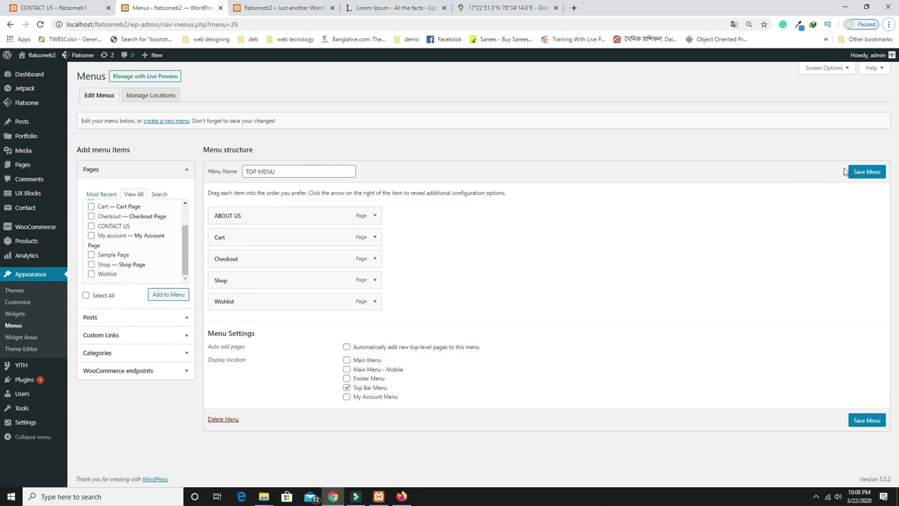
pyautogui.click(868, 173)
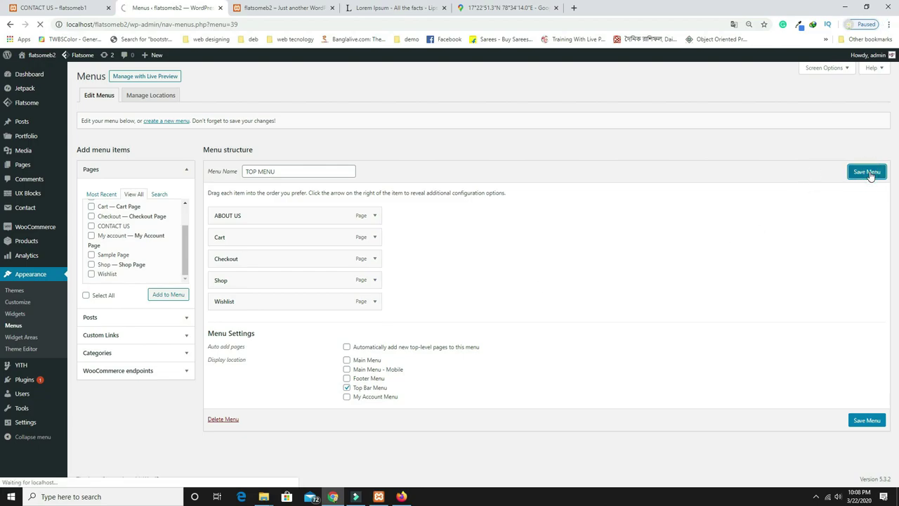
# Check the new top bar on the front page against the reference site's header
pyautogui.click(283, 10)
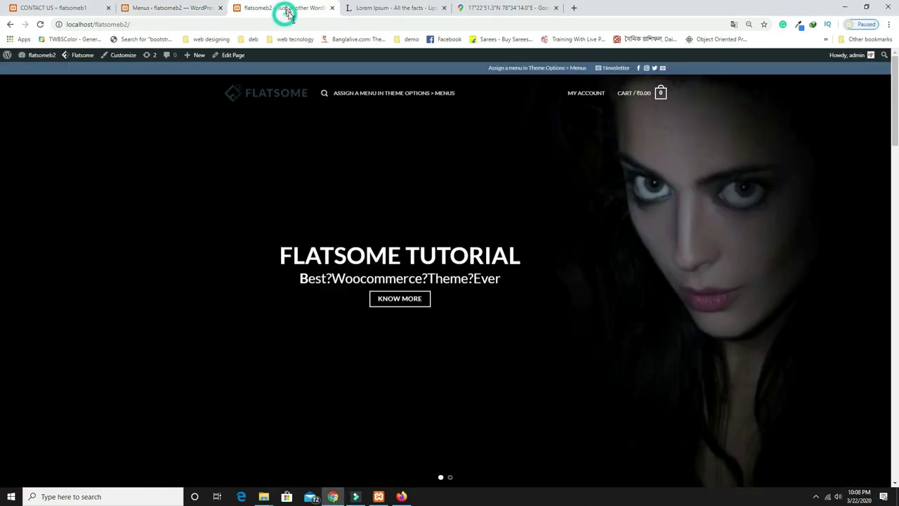
pyautogui.click(40, 24)
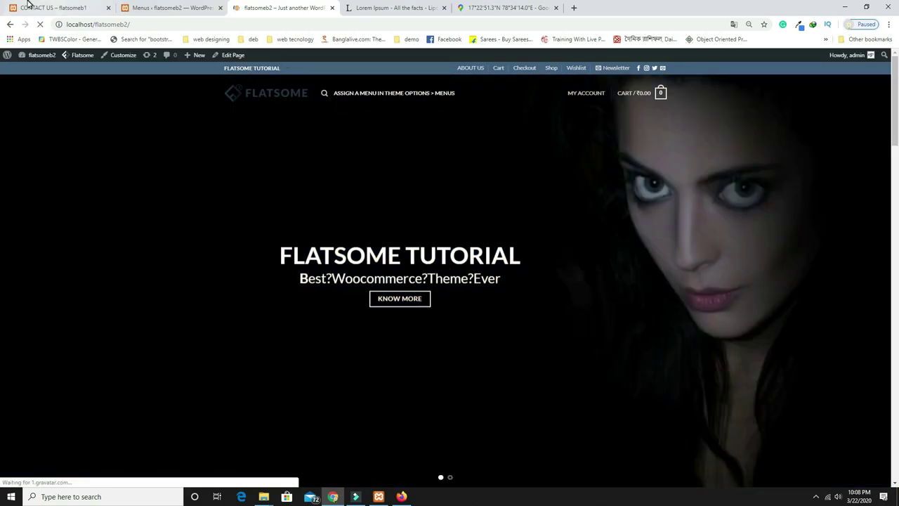
pyautogui.click(32, 7)
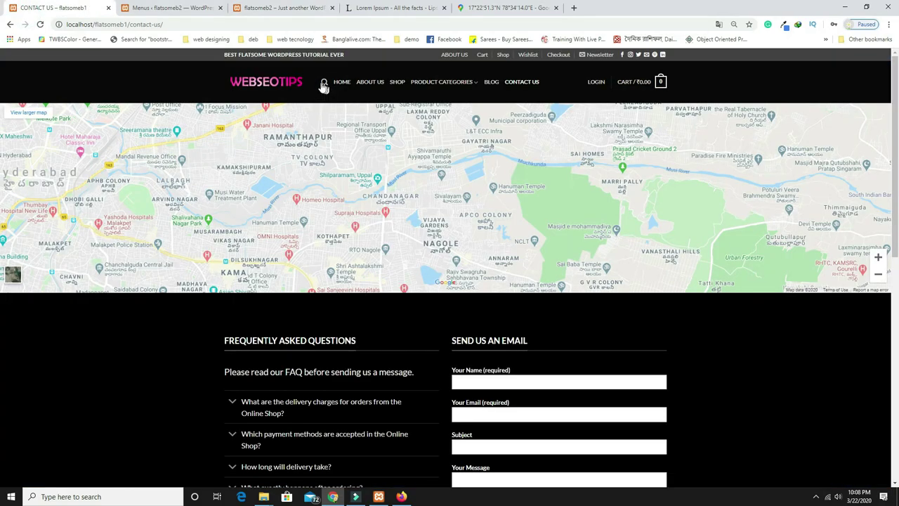
pyautogui.moveTo(570, 102)
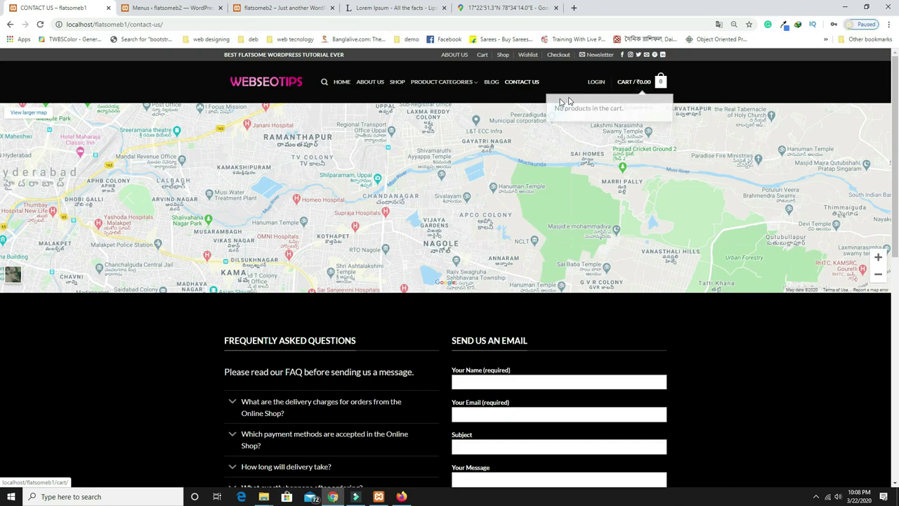
pyautogui.click(176, 8)
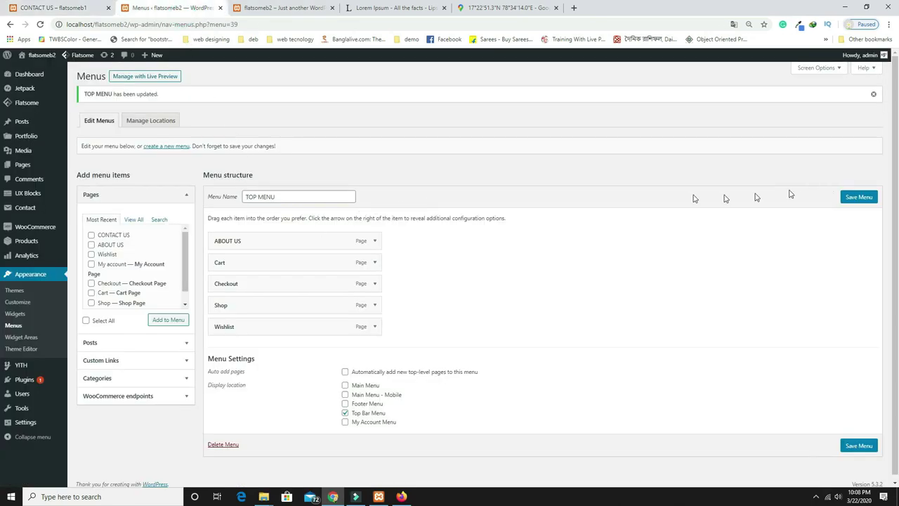
pyautogui.click(170, 147)
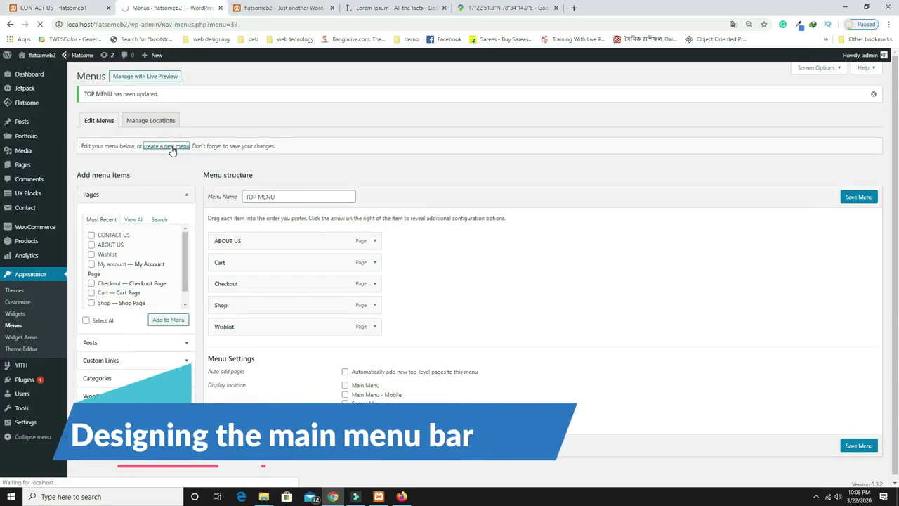
# Create a menu named MAIN MENU and tick the Main Menu display location
pyautogui.click(262, 170)
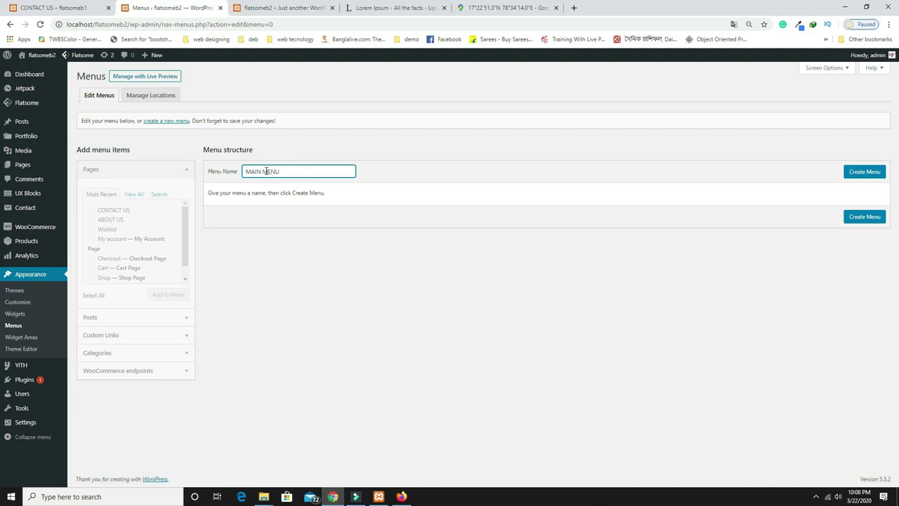
pyautogui.click(864, 171)
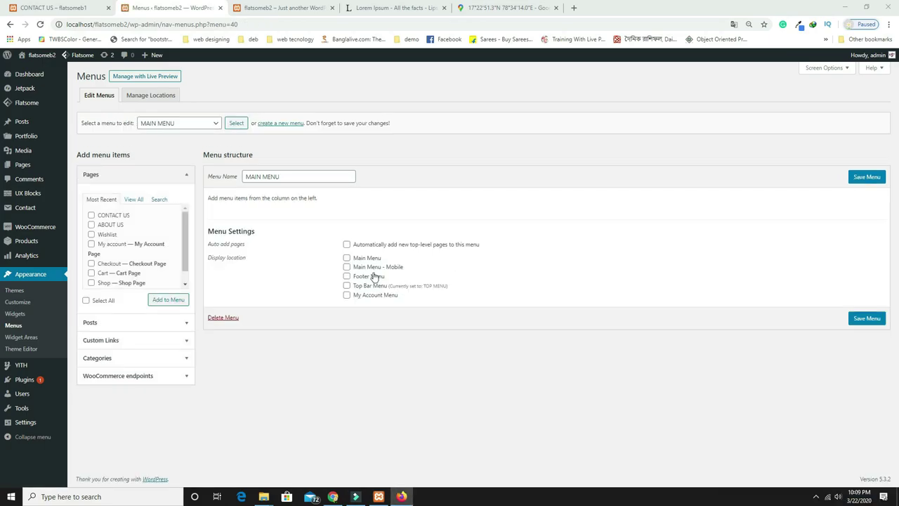
pyautogui.click(346, 257)
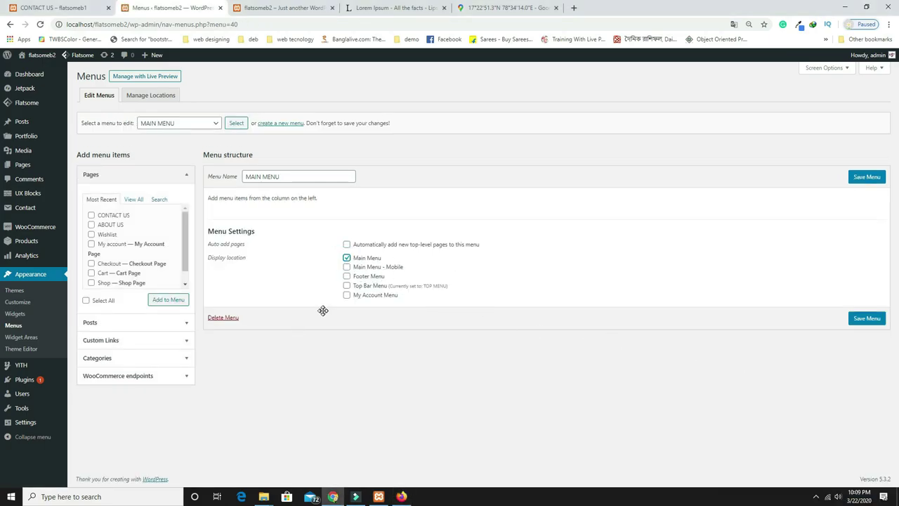
# Add the Home, Shop, Contact Us and Blog pages to MAIN MENU
pyautogui.click(135, 200)
pyautogui.click(90, 216)
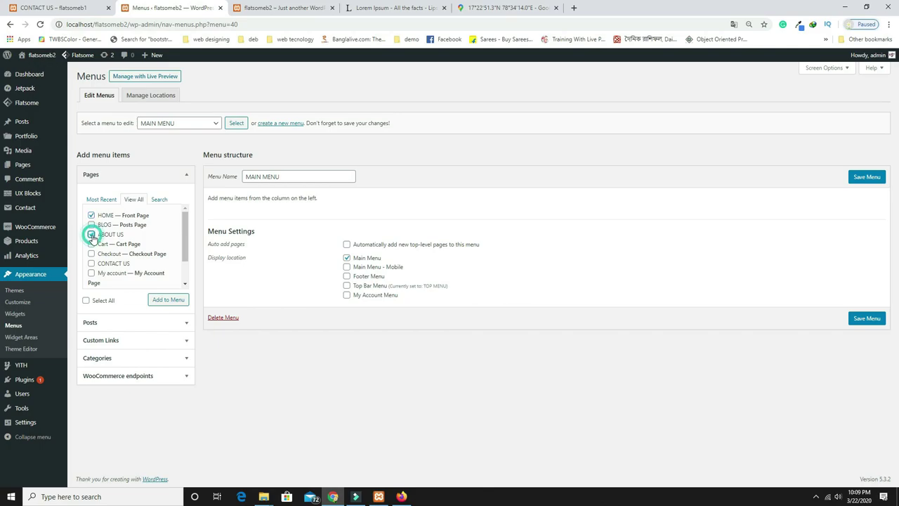
pyautogui.scroll(-2, 111, 257)
pyautogui.click(91, 270)
pyautogui.click(91, 232)
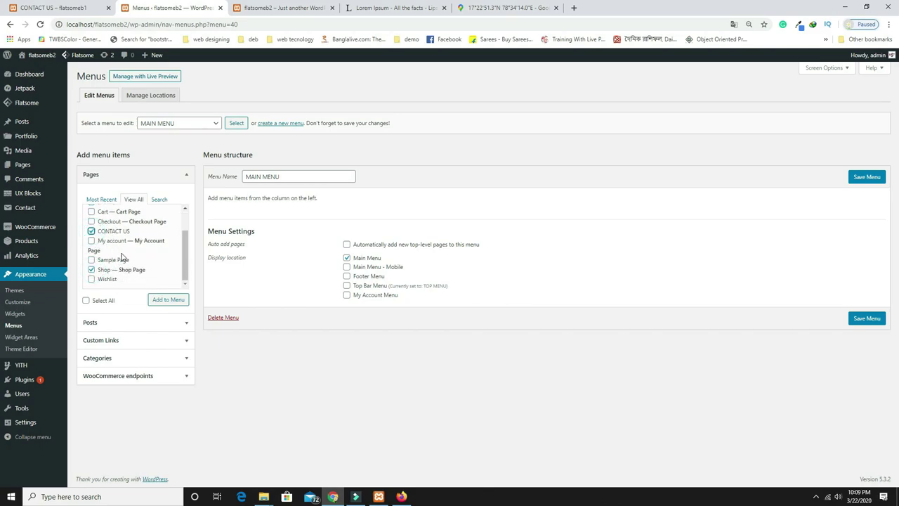
pyautogui.scroll(2, 133, 262)
pyautogui.click(92, 225)
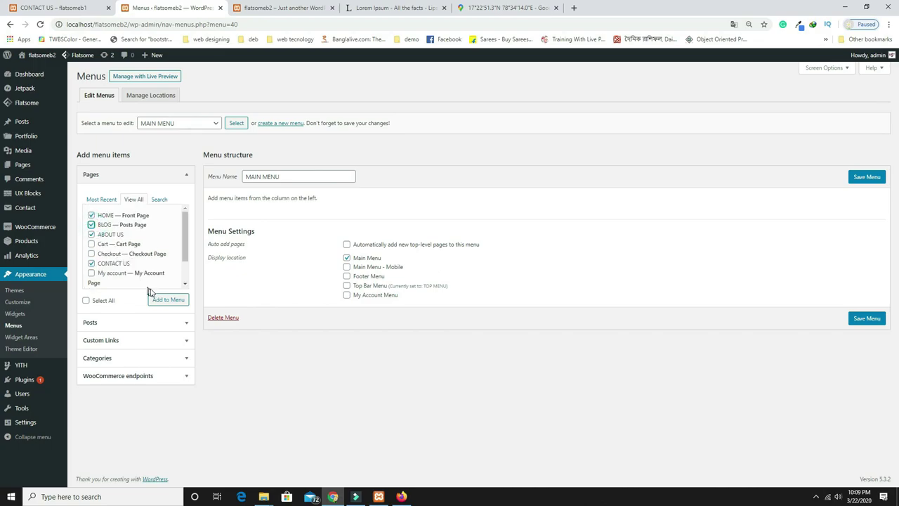
pyautogui.click(168, 300)
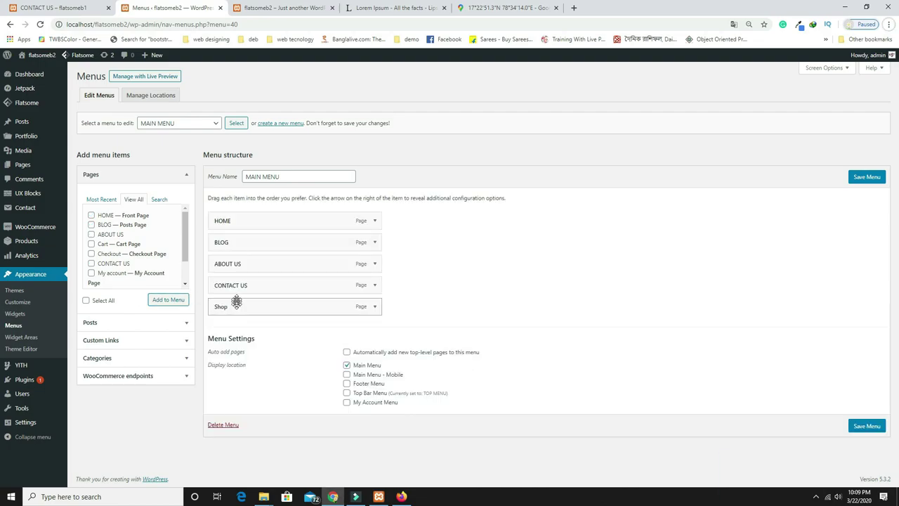
# Reorder MAIN MENU to HOME, ABOUT US, Shop, BLOG, CONTACT US and compare with the reference
pyautogui.moveTo(235, 286); pyautogui.dragTo(232, 311)
pyautogui.moveTo(242, 243); pyautogui.dragTo(221, 286)
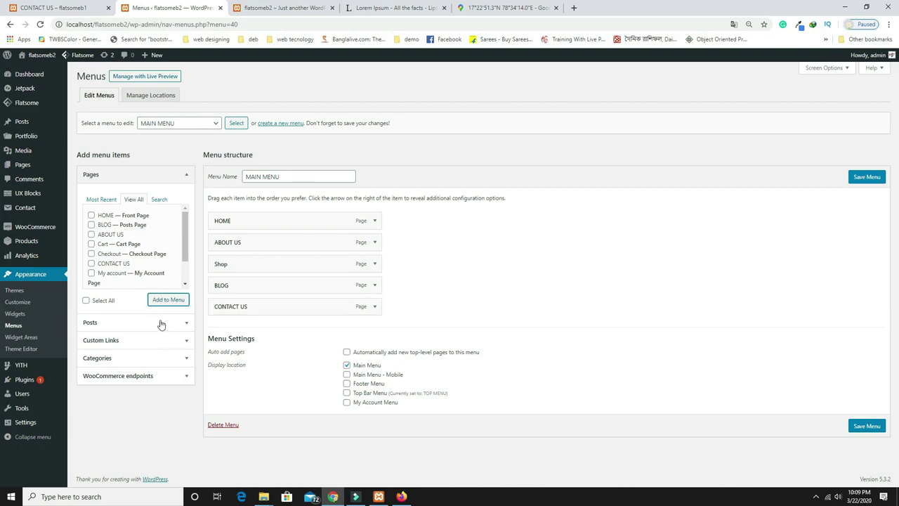
pyautogui.click(70, 8)
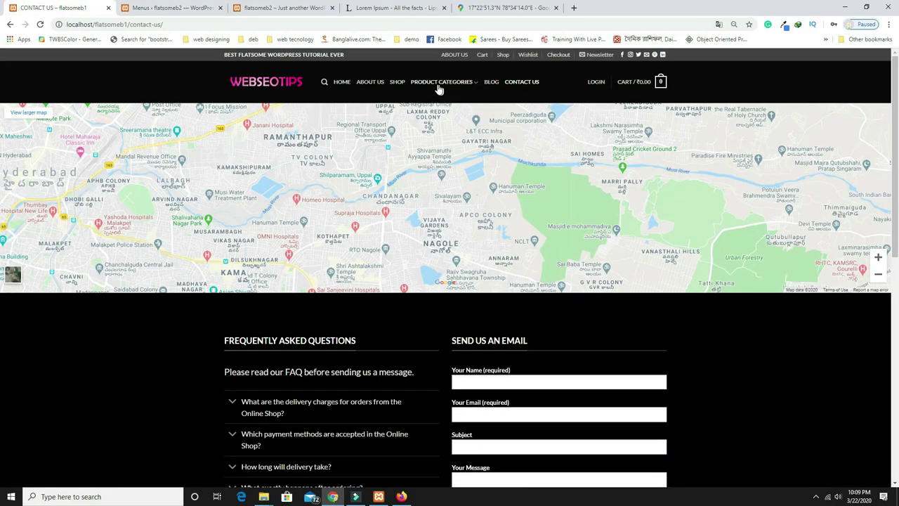
# Add a PRODUCT CATEGORIES custom link to MAIN MENU right after Shop
pyautogui.moveTo(427, 85)
pyautogui.click(172, 8)
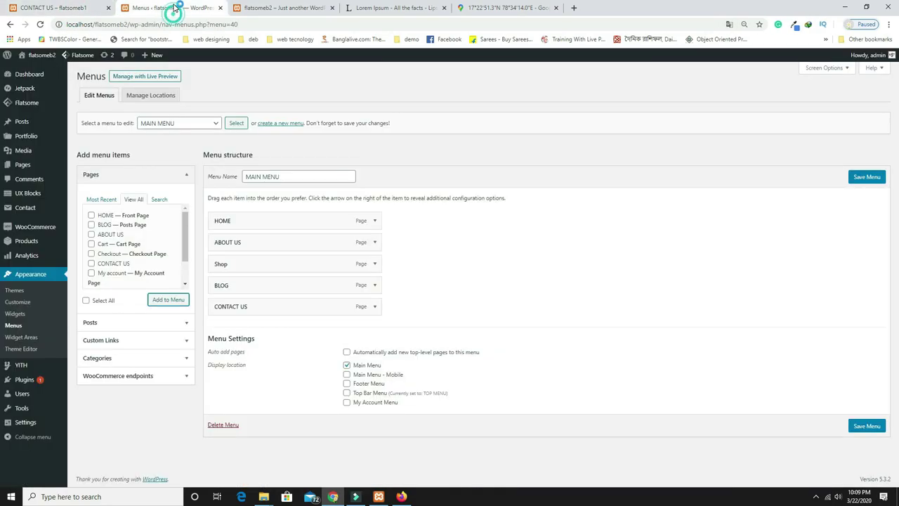
pyautogui.click(119, 341)
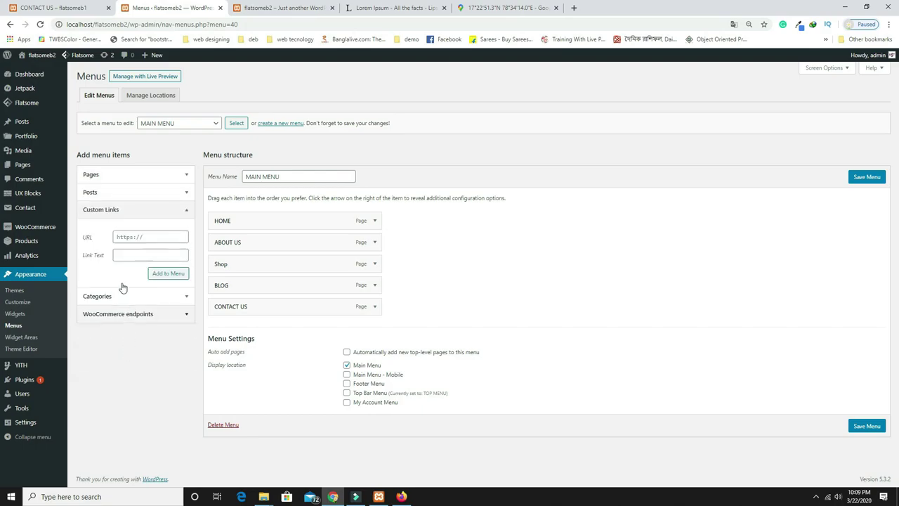
pyautogui.click(149, 238)
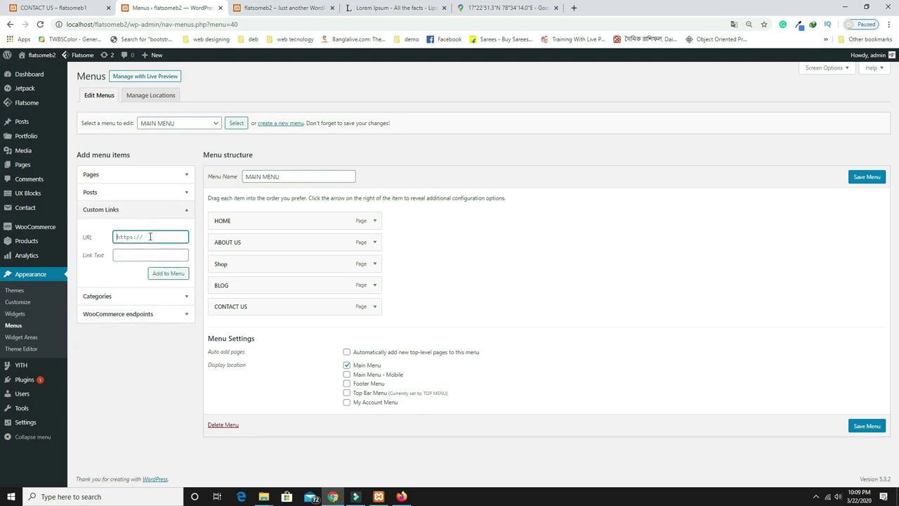
pyautogui.click(150, 258)
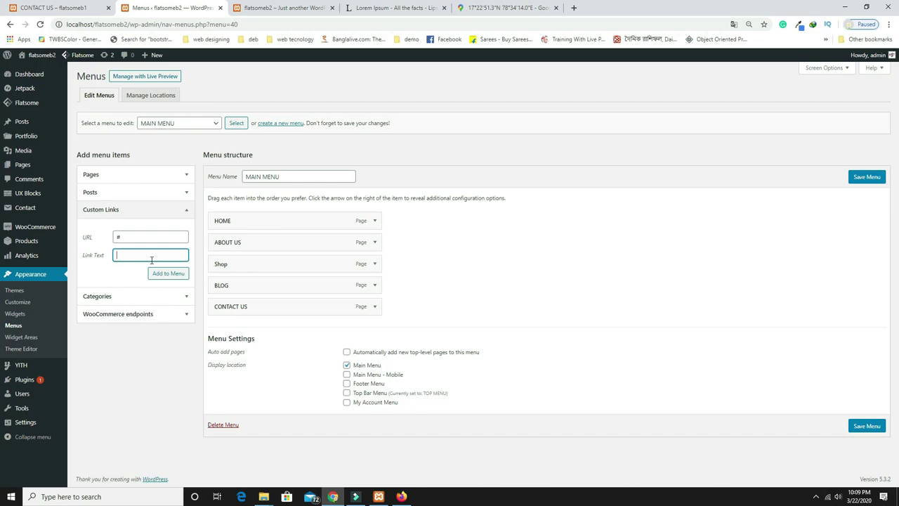
pyautogui.click(135, 256)
pyautogui.write('PRODUCT CATEGORIES')
pyautogui.click(161, 274)
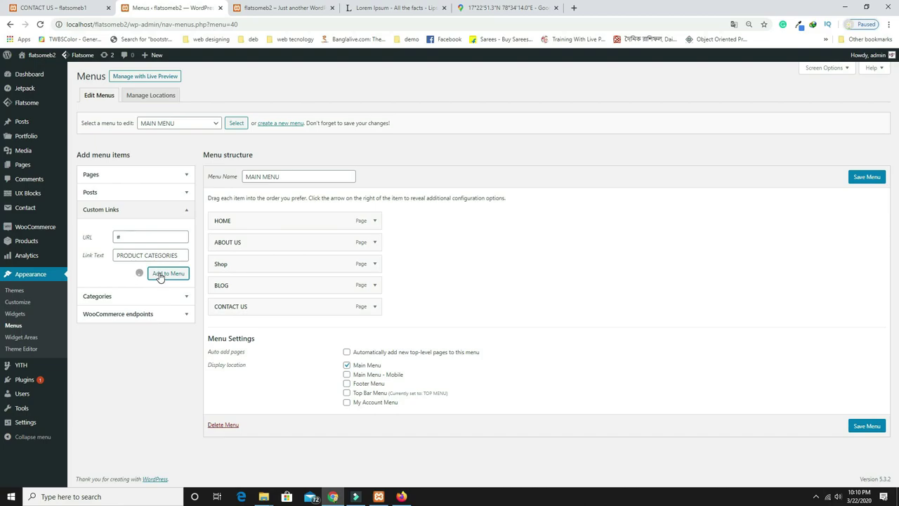
pyautogui.moveTo(242, 324); pyautogui.dragTo(239, 284)
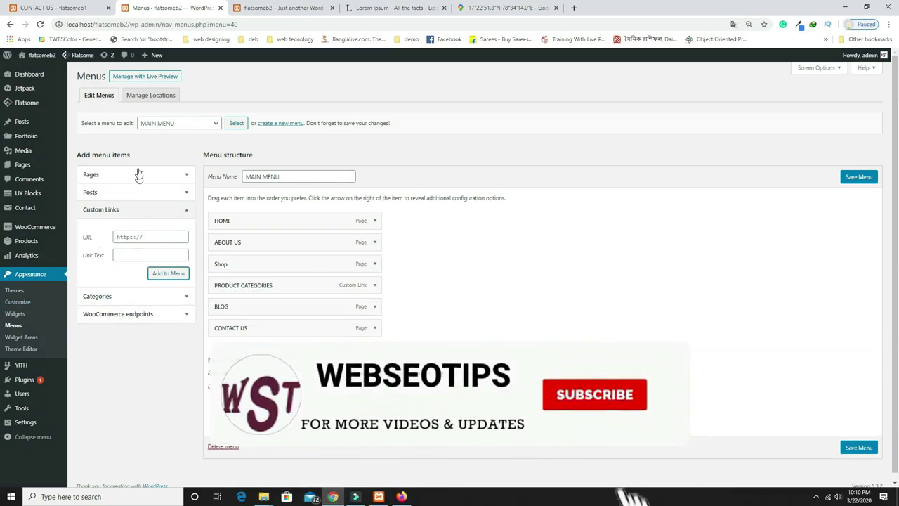
# Show the Product categories box and add all product categories to the menu
pyautogui.click(815, 68)
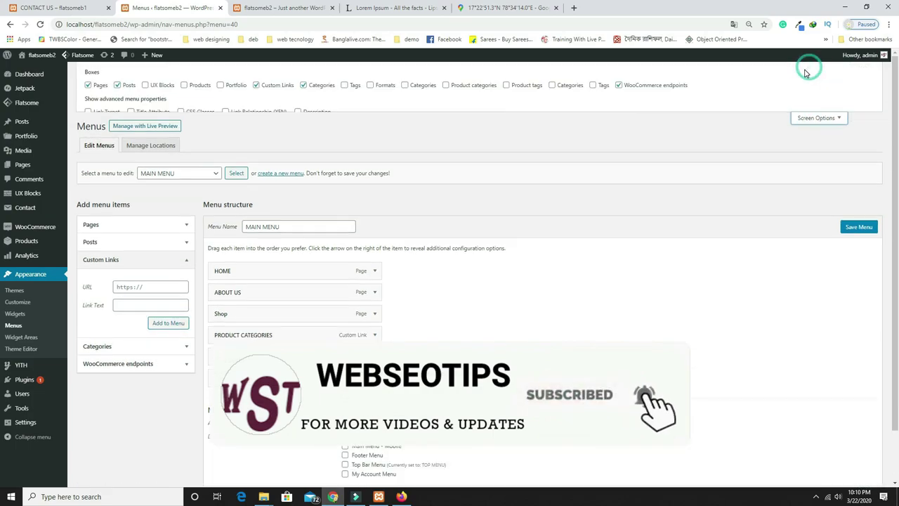
pyautogui.click(474, 85)
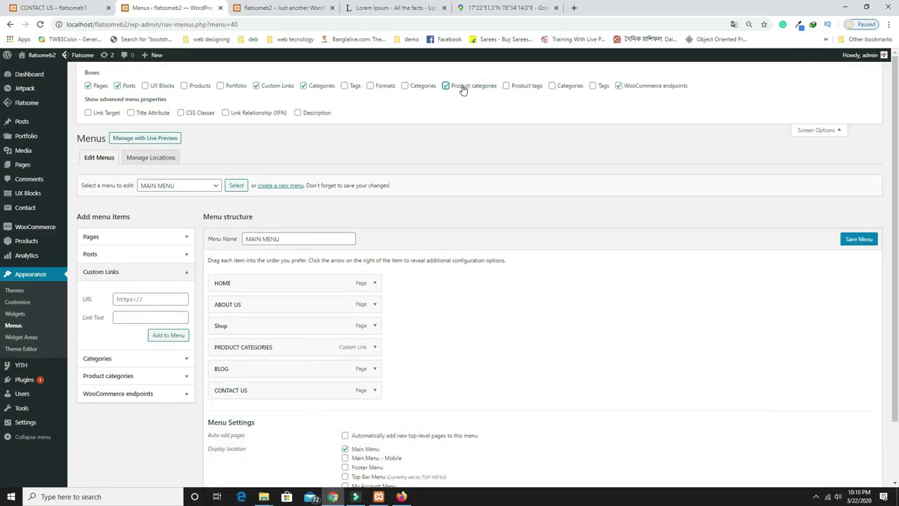
pyautogui.scroll(-1, 446, 311)
pyautogui.click(161, 307)
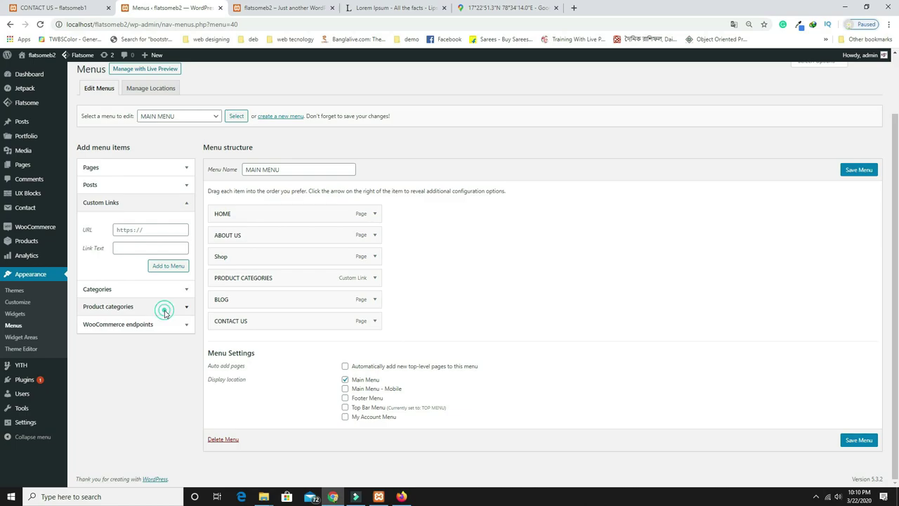
pyautogui.click(85, 330)
pyautogui.click(166, 328)
# Nest Lingerie, Shoes, Man's Dress and Woman's Dress under PRODUCT CATEGORIES and save
pyautogui.moveTo(241, 343); pyautogui.dragTo(251, 296)
pyautogui.moveTo(241, 364); pyautogui.dragTo(261, 322)
pyautogui.moveTo(239, 406); pyautogui.dragTo(253, 342)
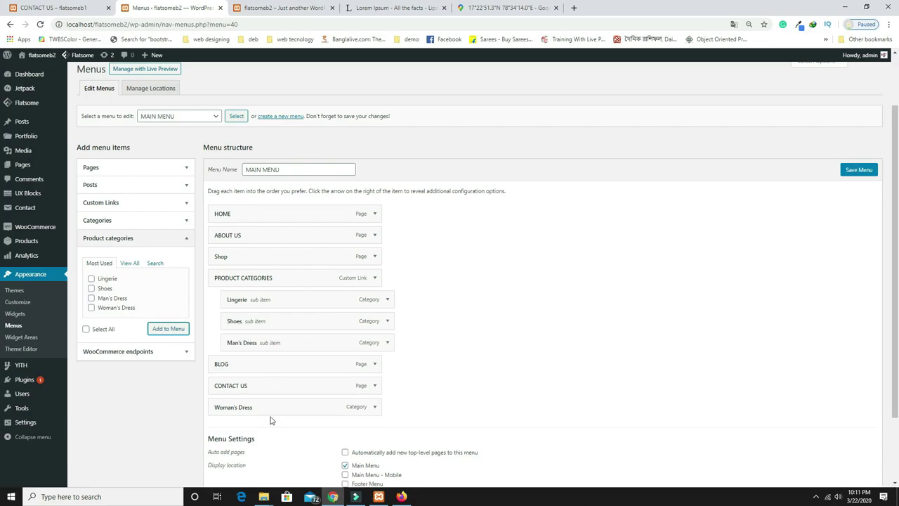
pyautogui.moveTo(260, 406); pyautogui.dragTo(274, 363)
pyautogui.scroll(1, 442, 395)
pyautogui.scroll(-1, 462, 392)
pyautogui.click(860, 171)
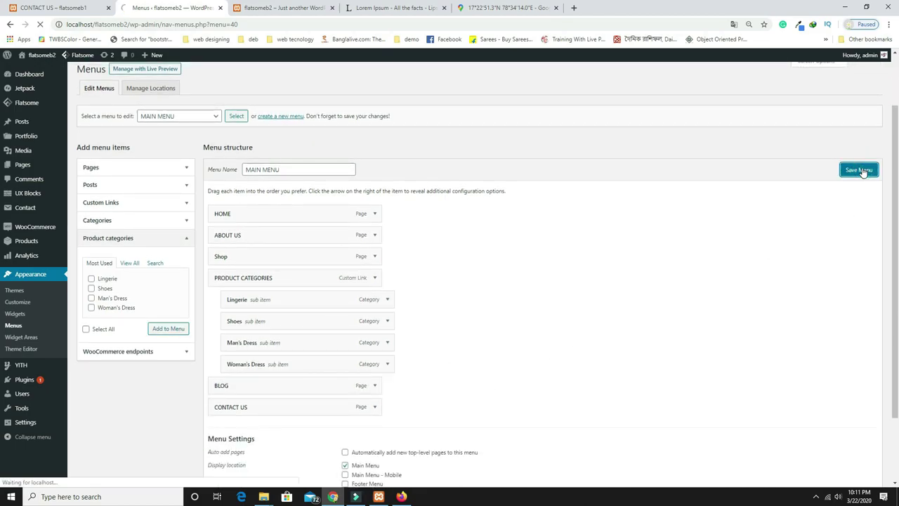
# Reload the front page to check the MAIN MENU header, then open Flatsome Theme Options
pyautogui.click(281, 8)
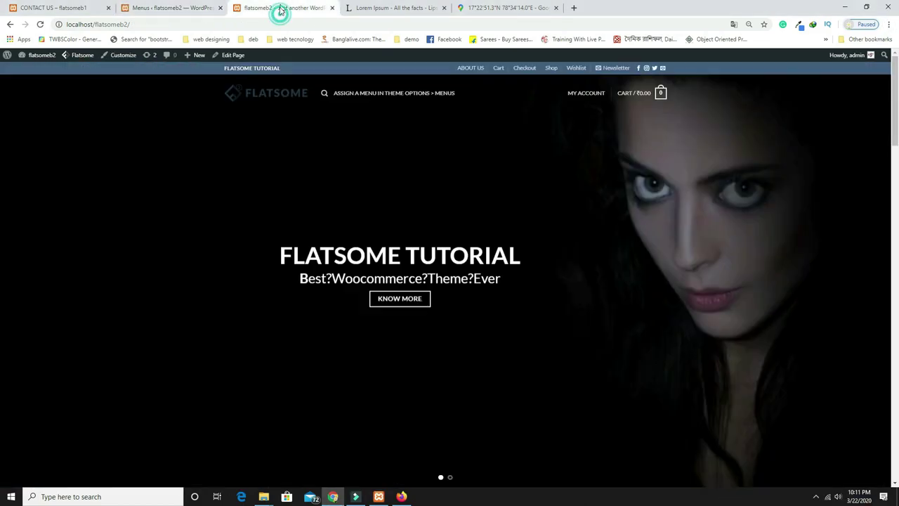
pyautogui.click(40, 25)
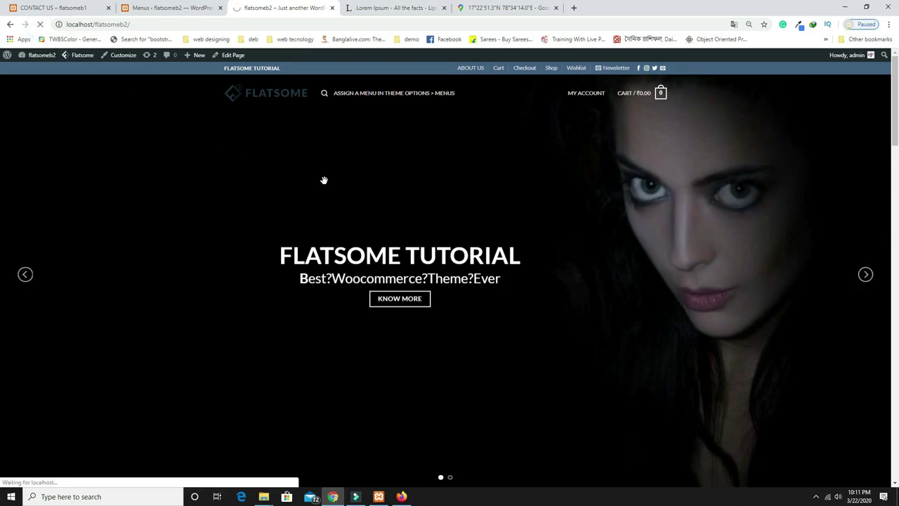
pyautogui.scroll(-2, 489, 177)
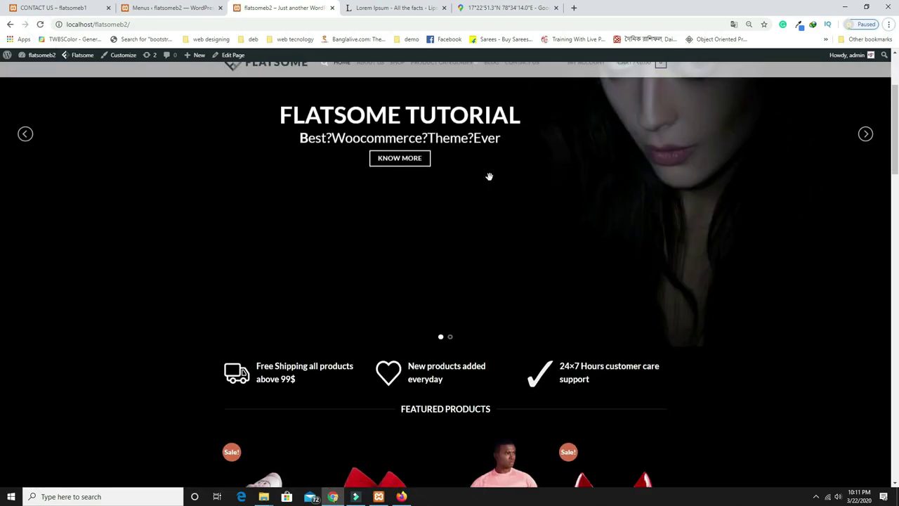
pyautogui.scroll(2, 489, 176)
pyautogui.scroll(-4, 489, 176)
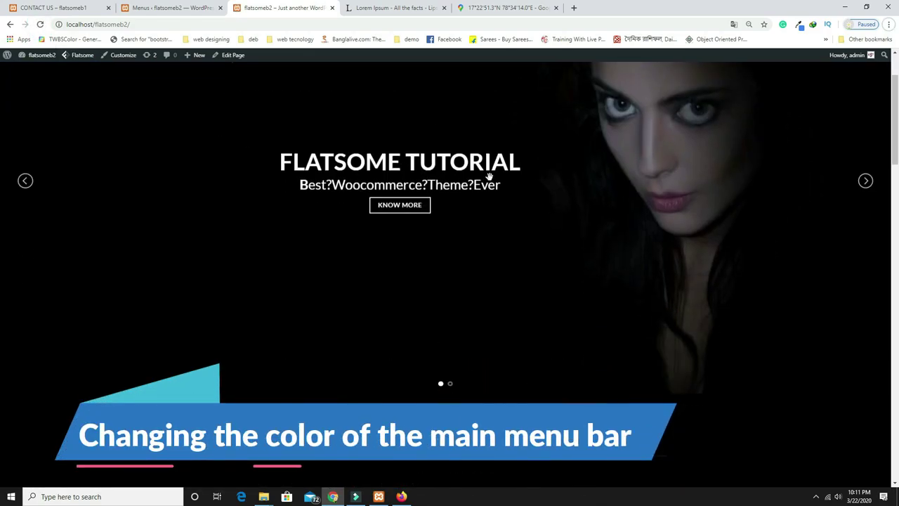
pyautogui.scroll(4, 489, 176)
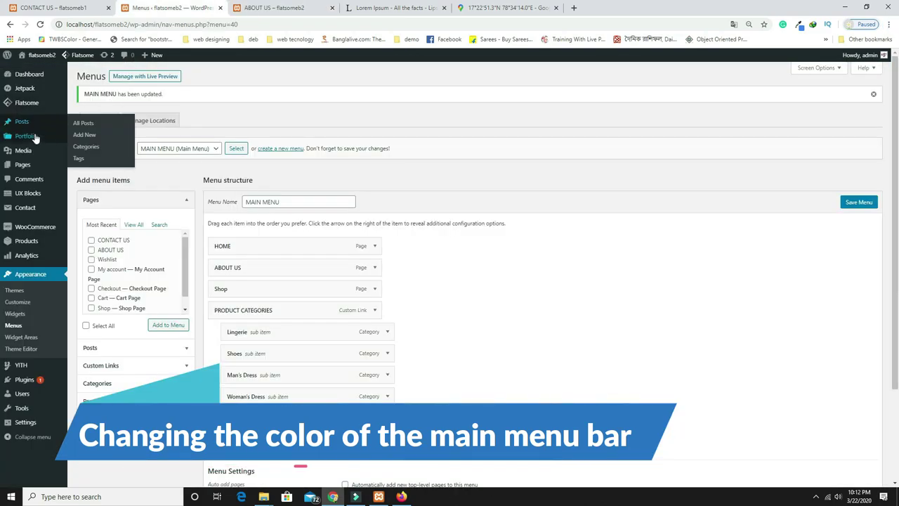
pyautogui.moveTo(30, 104)
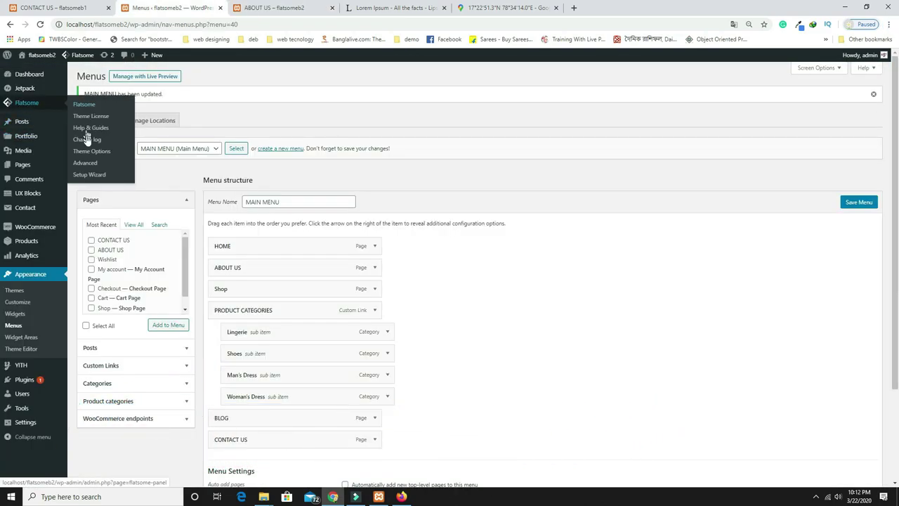
pyautogui.click(90, 153)
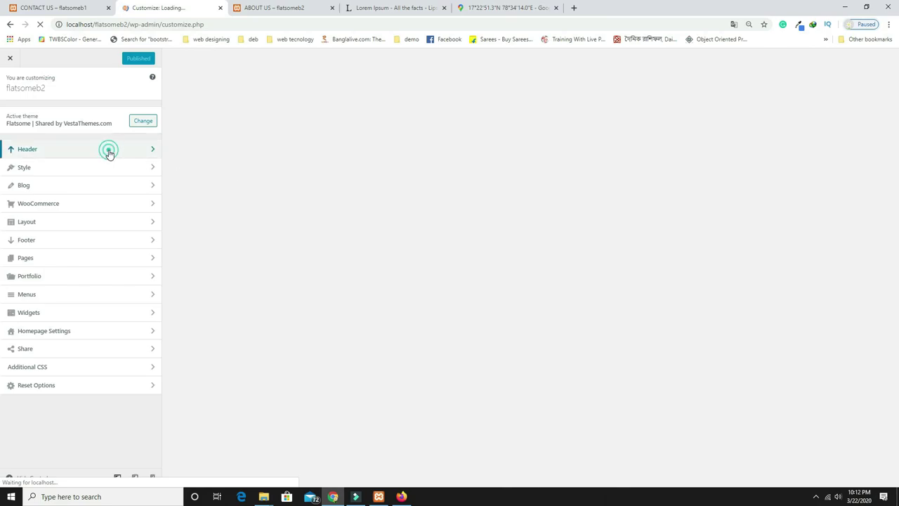
# Set the Top Bar background to dark grey and publish the change
pyautogui.click(109, 150)
pyautogui.click(66, 150)
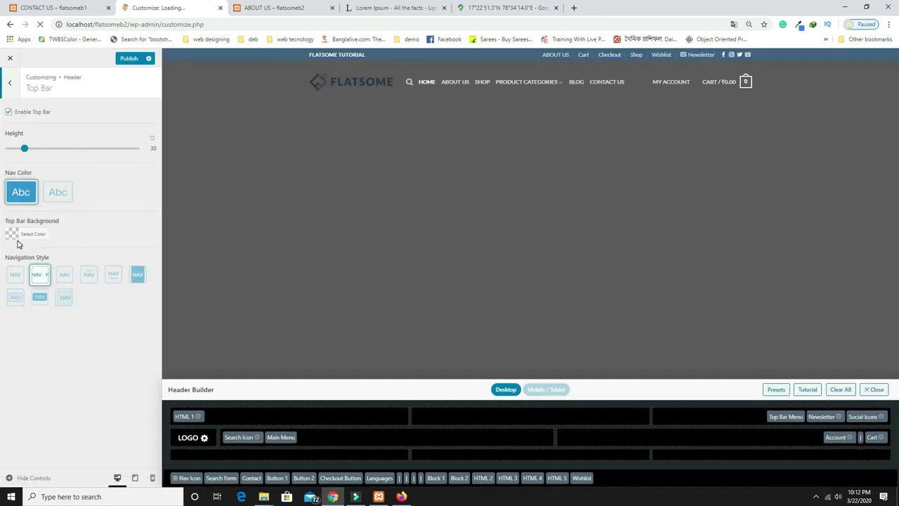
pyautogui.click(14, 237)
pyautogui.moveTo(30, 267); pyautogui.dragTo(7, 303)
pyautogui.click(52, 8)
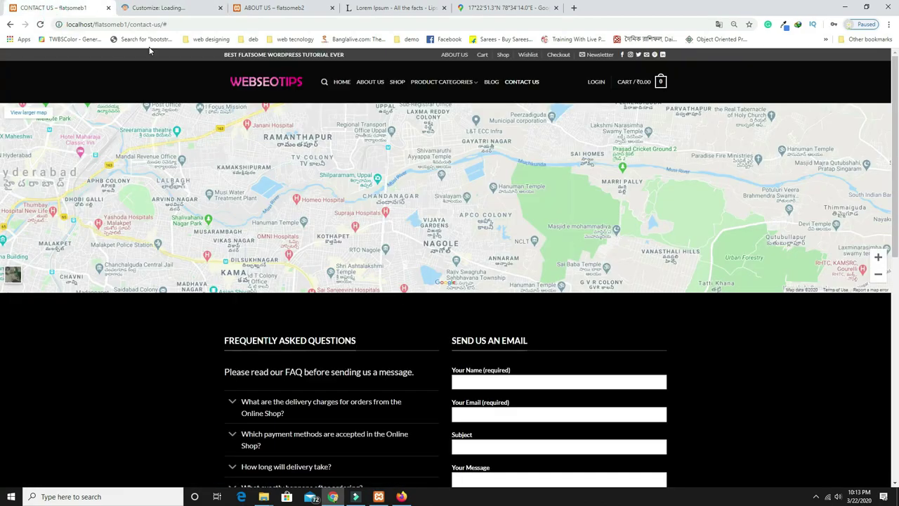
pyautogui.click(145, 10)
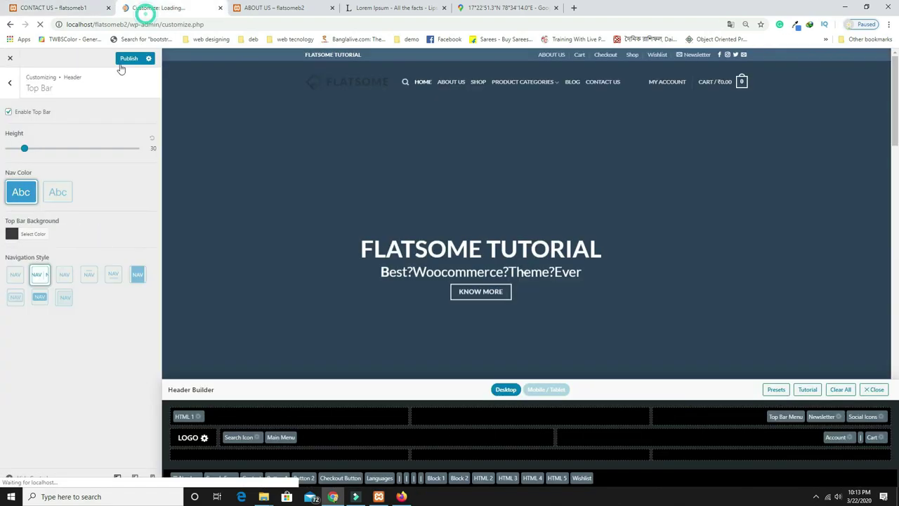
pyautogui.click(43, 242)
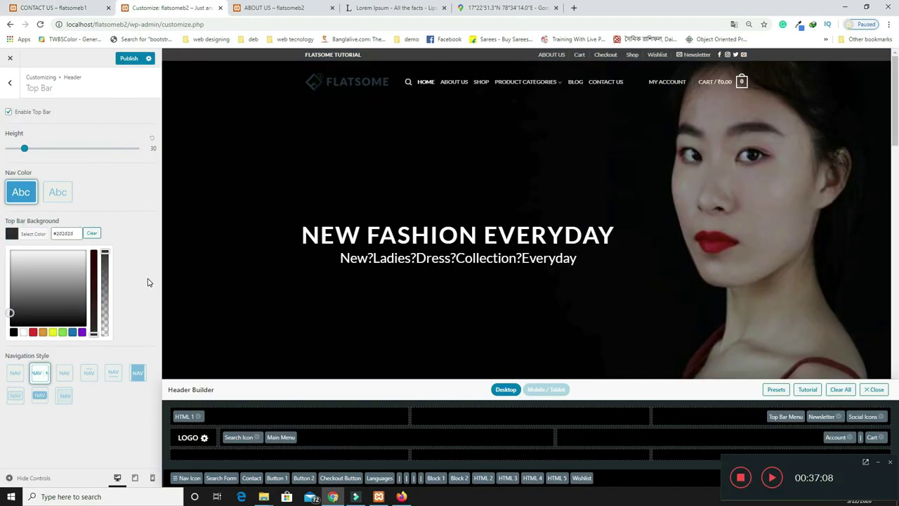
pyautogui.click(123, 60)
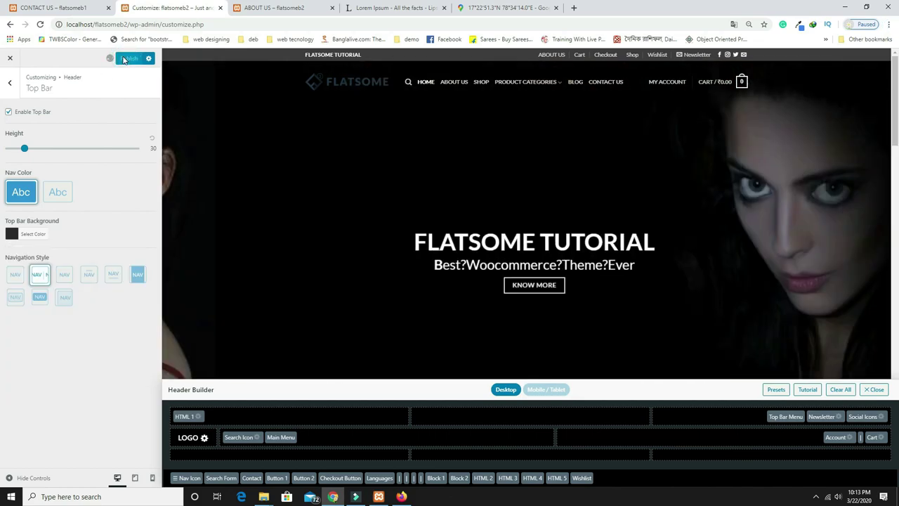
# Give Header Main light text and a black rgba(0,0,0,0.9) background, then publish
pyautogui.click(10, 84)
pyautogui.click(25, 170)
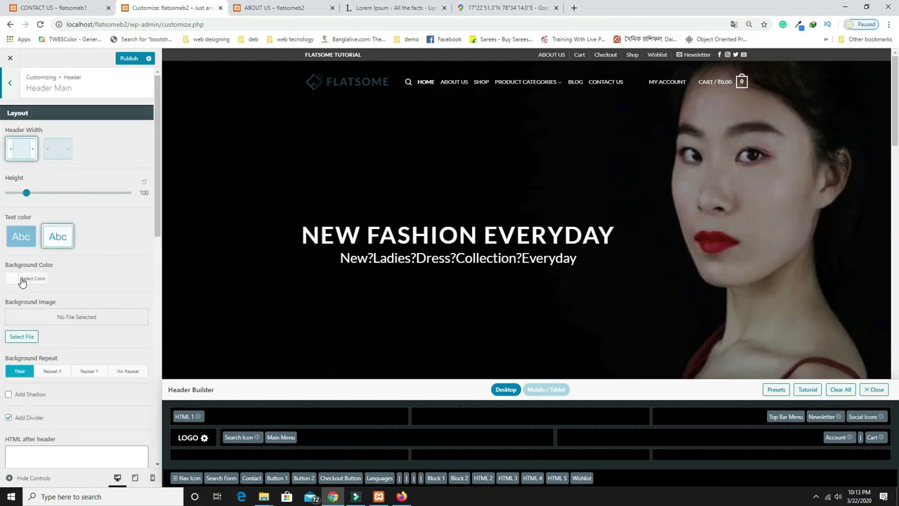
pyautogui.click(21, 239)
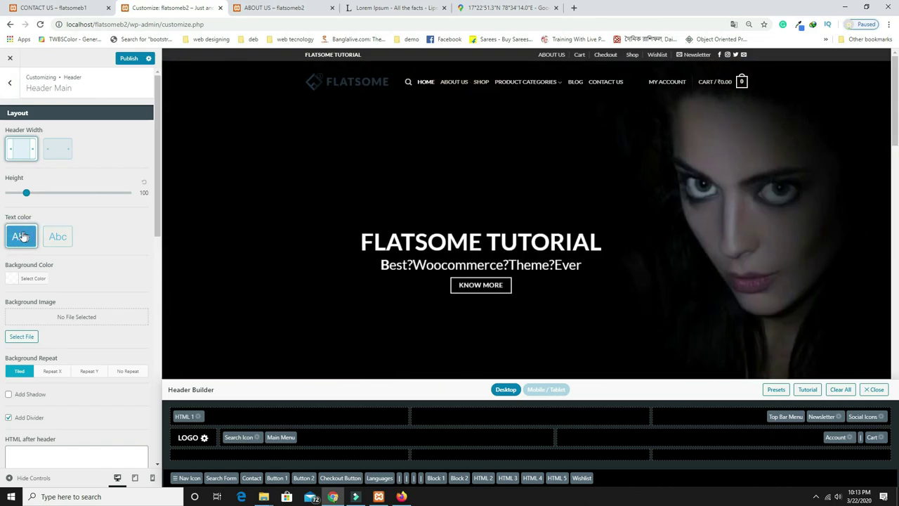
pyautogui.click(14, 279)
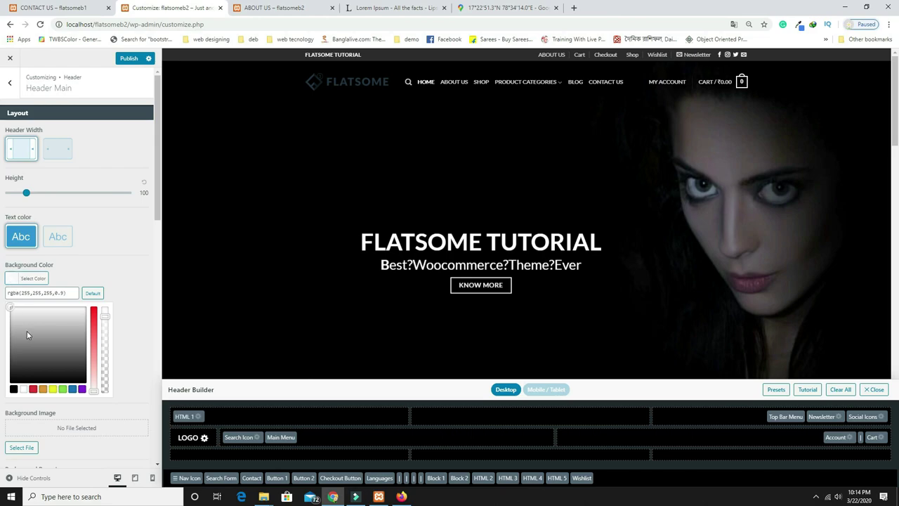
pyautogui.click(7, 382)
pyautogui.click(13, 388)
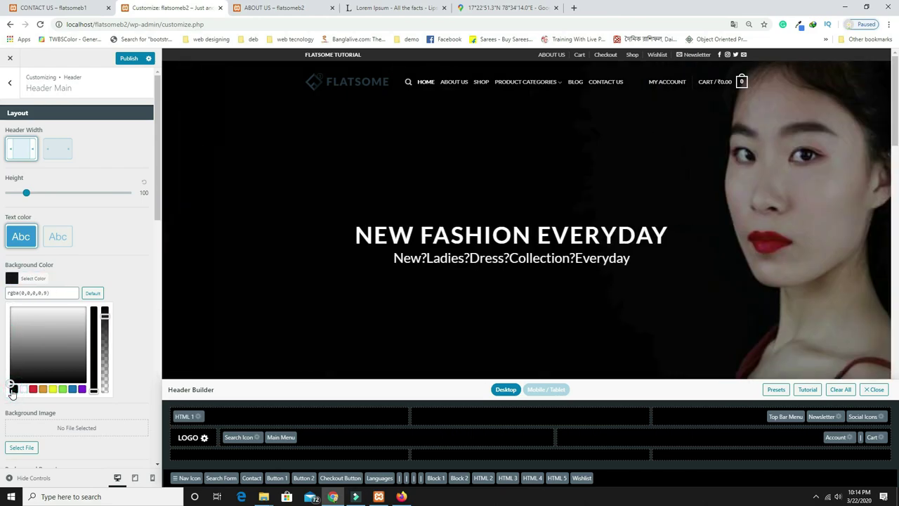
pyautogui.click(118, 276)
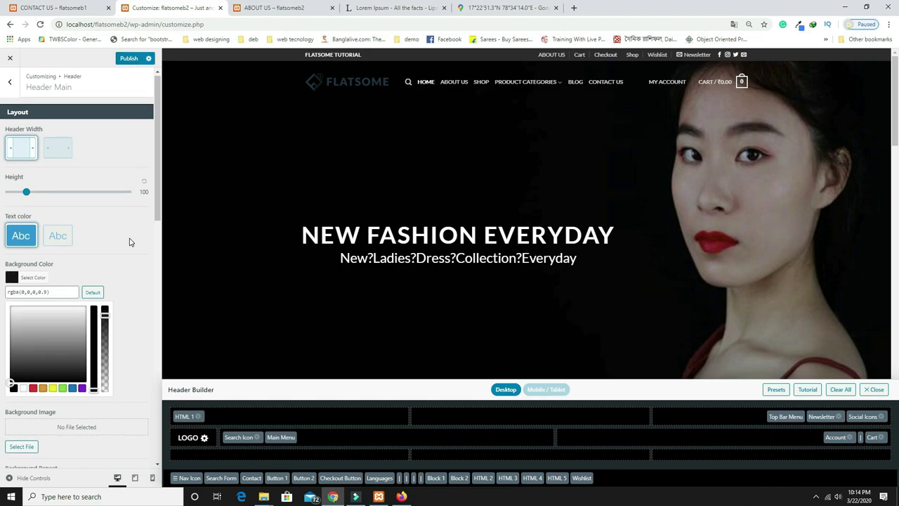
pyautogui.scroll(-5, 130, 242)
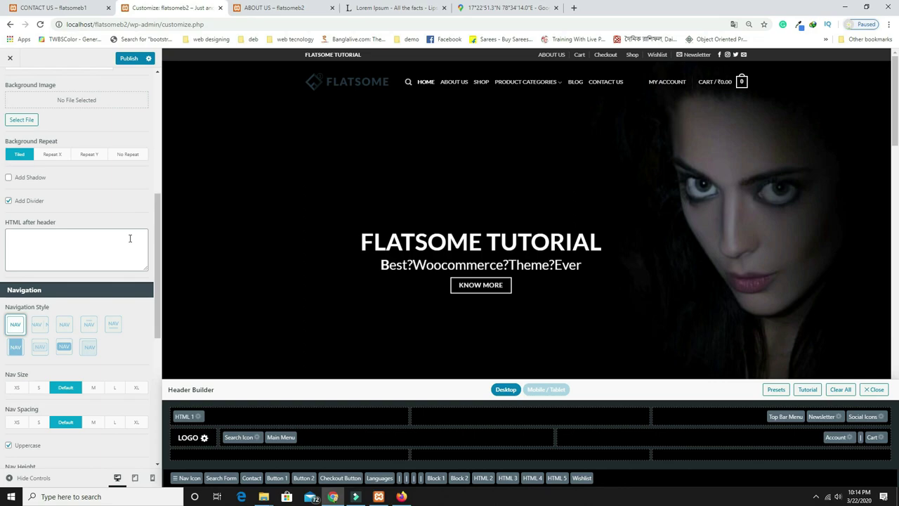
pyautogui.scroll(-2, 130, 239)
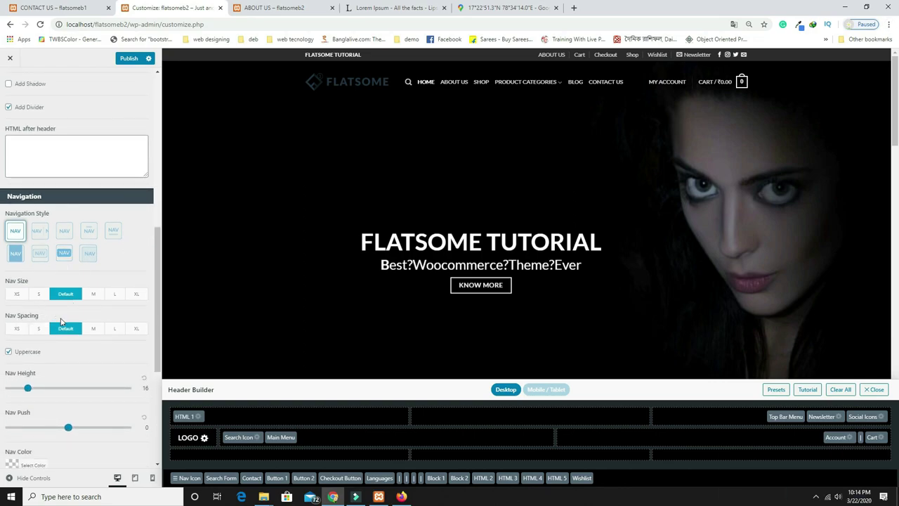
pyautogui.scroll(-1, 65, 387)
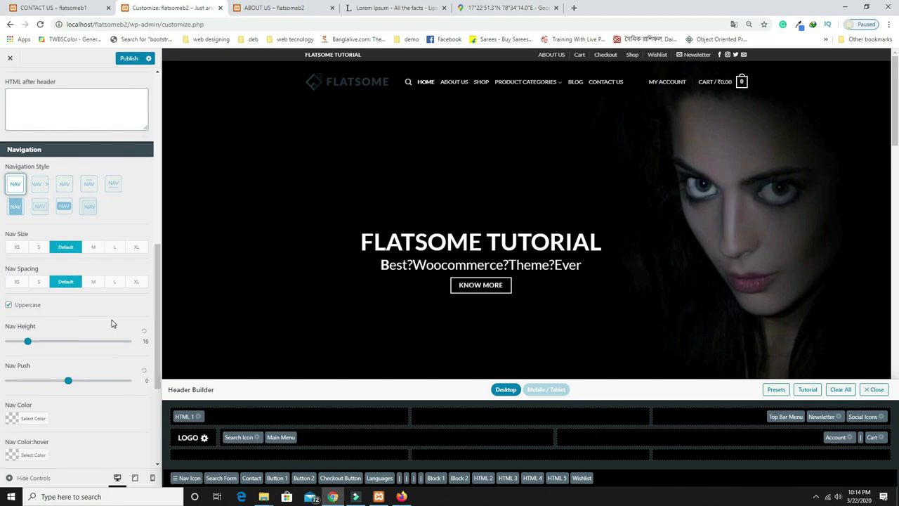
pyautogui.scroll(2, 112, 295)
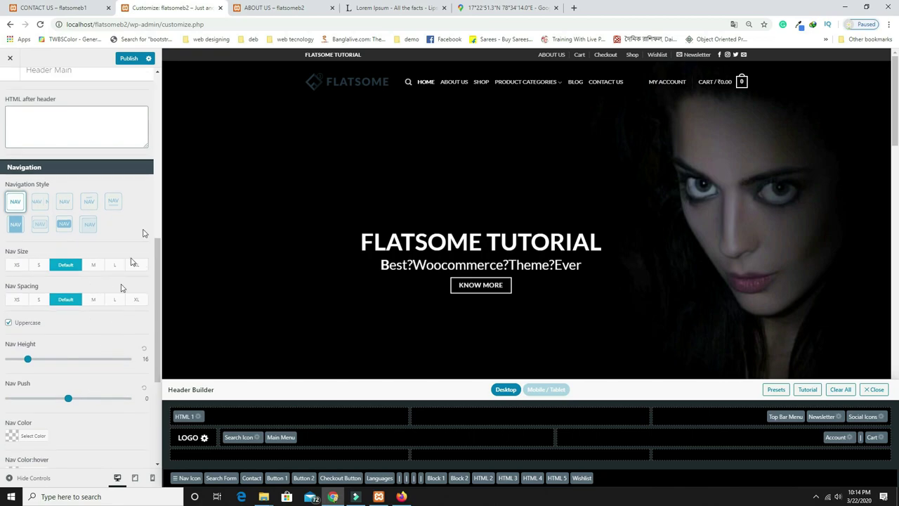
pyautogui.click(133, 59)
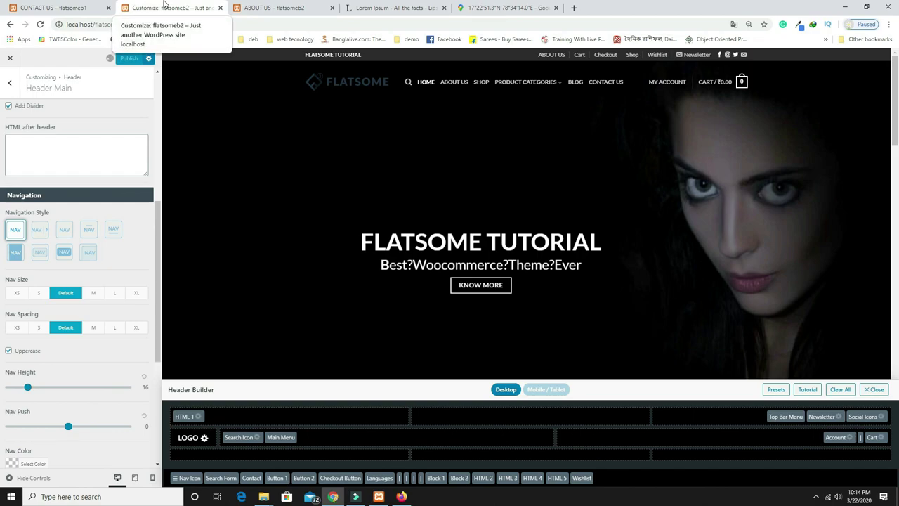
# Check the darkened header on the live About Us page
pyautogui.click(274, 8)
pyautogui.scroll(-1, 318, 241)
pyautogui.scroll(1, 318, 241)
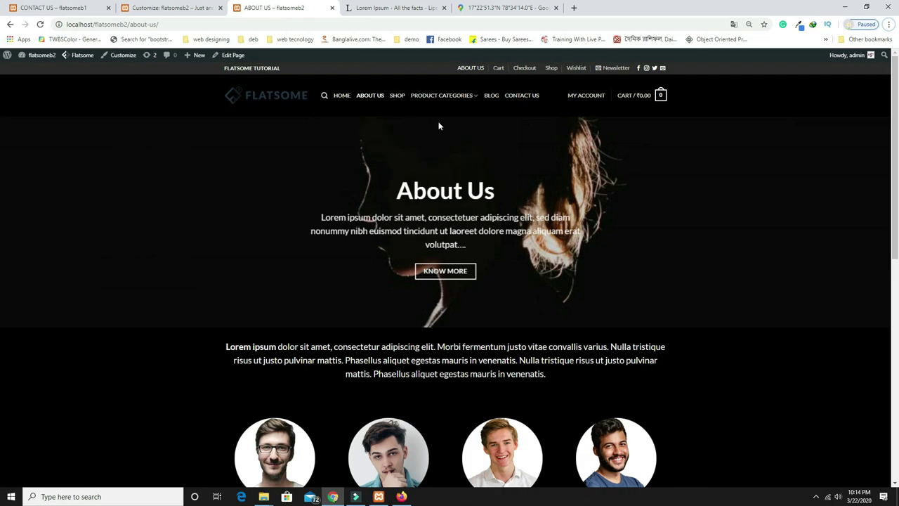
# In Header > Logo & Site Identity, remove the current logo image and open the media library
pyautogui.click(168, 8)
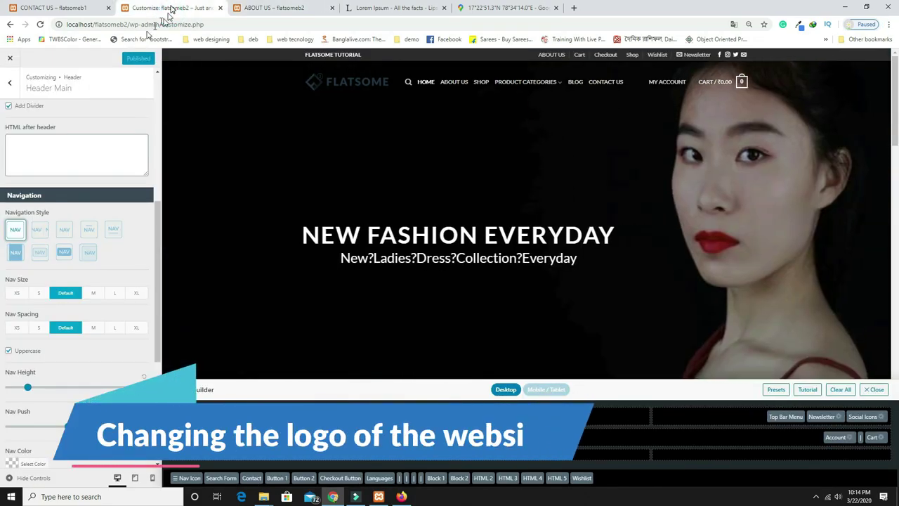
pyautogui.click(10, 85)
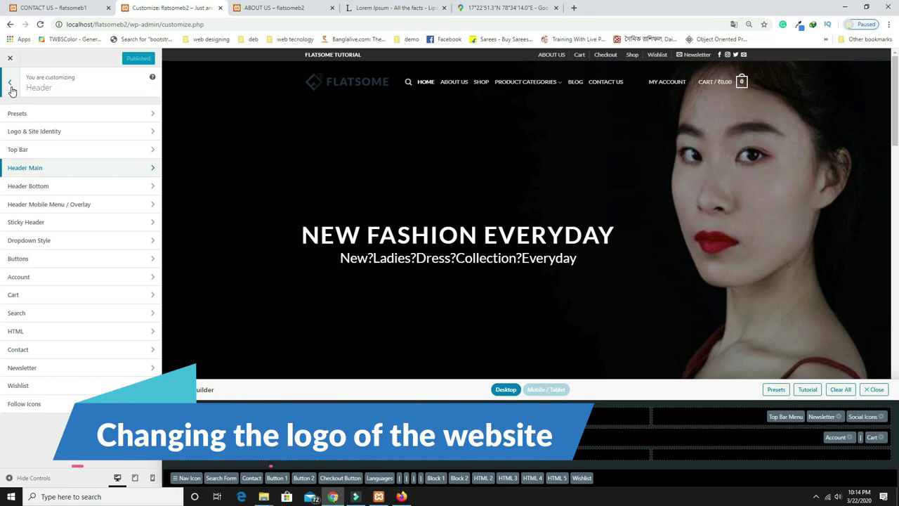
pyautogui.click(34, 140)
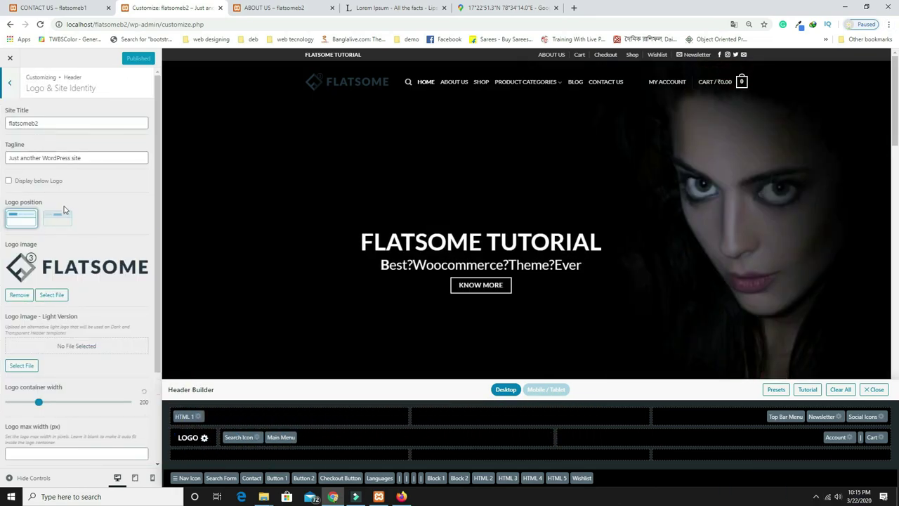
pyautogui.click(19, 295)
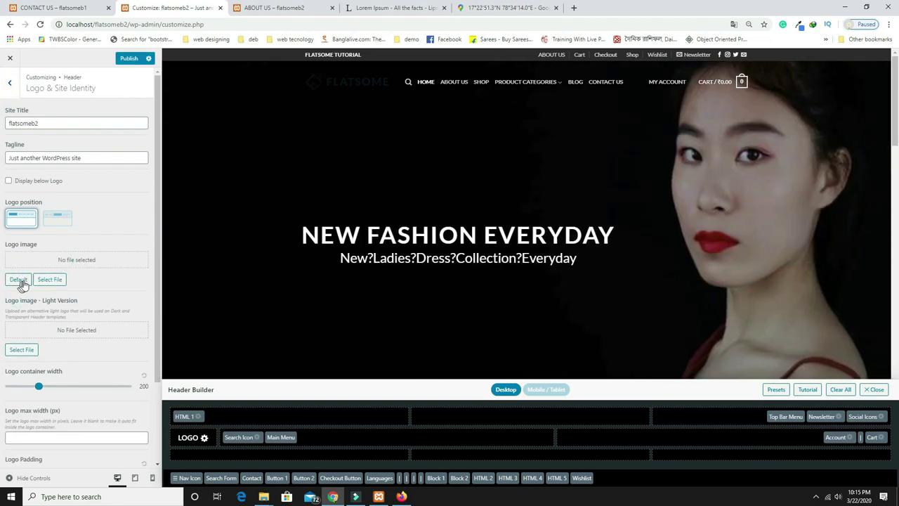
pyautogui.click(61, 281)
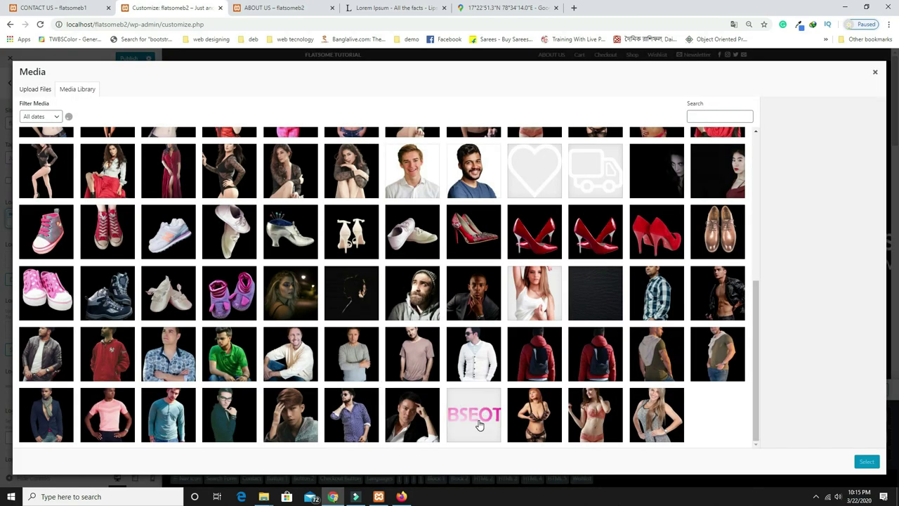
# Choose LOGO-FILE.png (WEBSEOTIPS, 400 by 84) as the new logo image
pyautogui.click(479, 425)
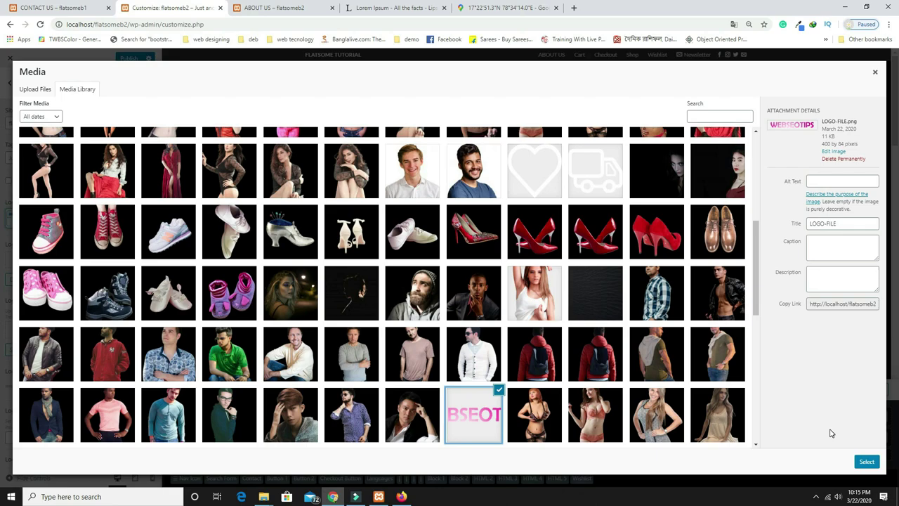
pyautogui.click(876, 465)
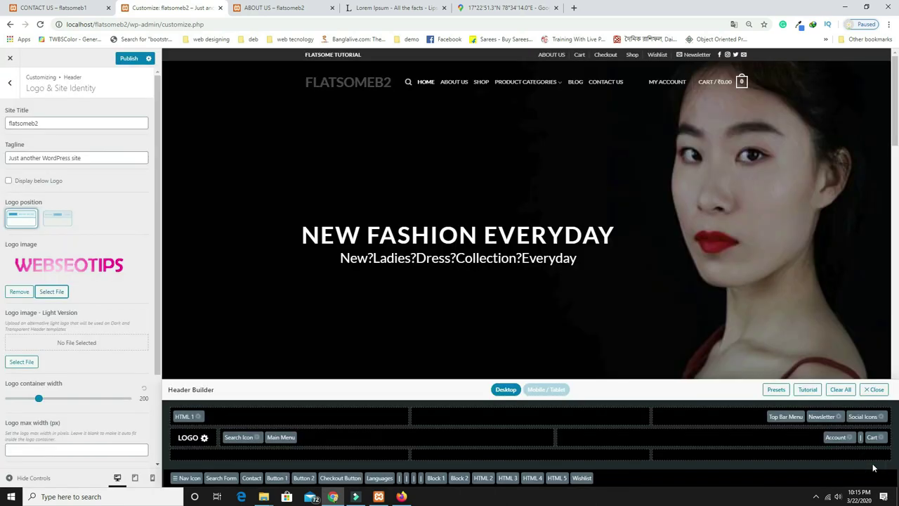
# Publish the WEBSEOTIPS logo and view it on the live home page
pyautogui.click(128, 61)
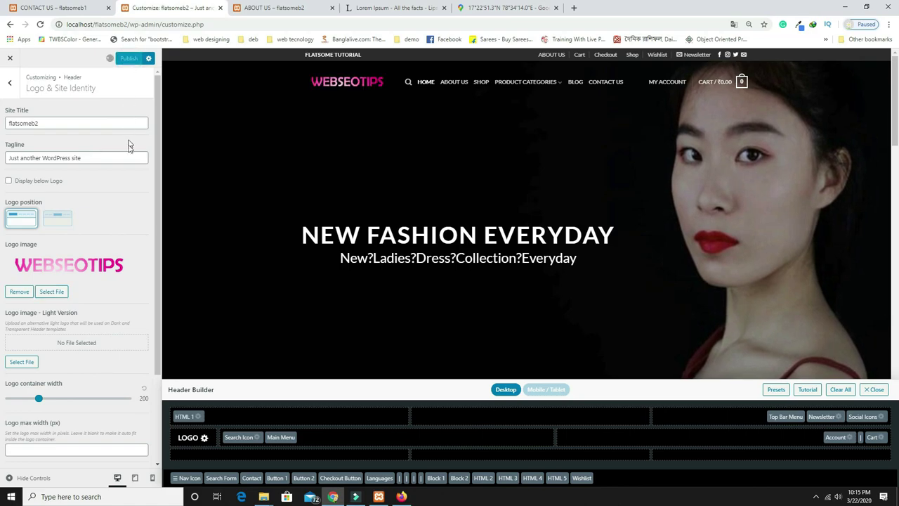
pyautogui.scroll(-2, 120, 258)
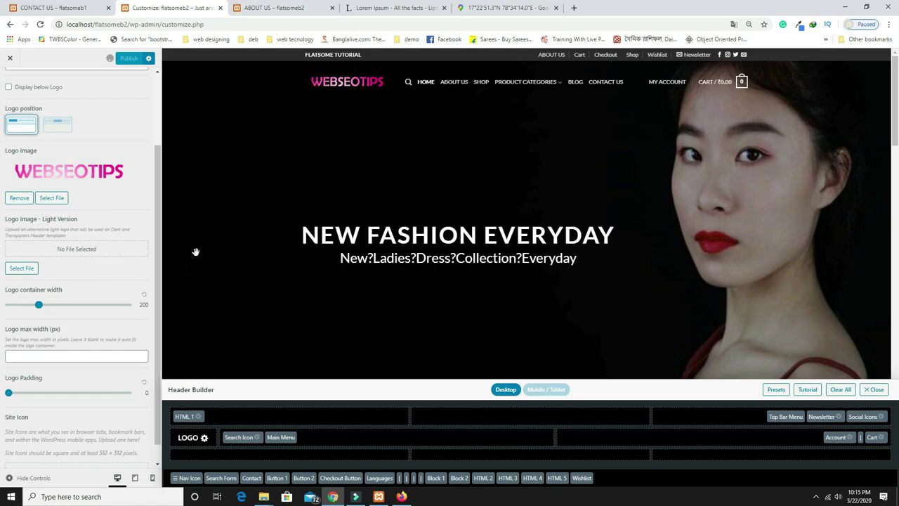
pyautogui.click(270, 7)
pyautogui.click(343, 97)
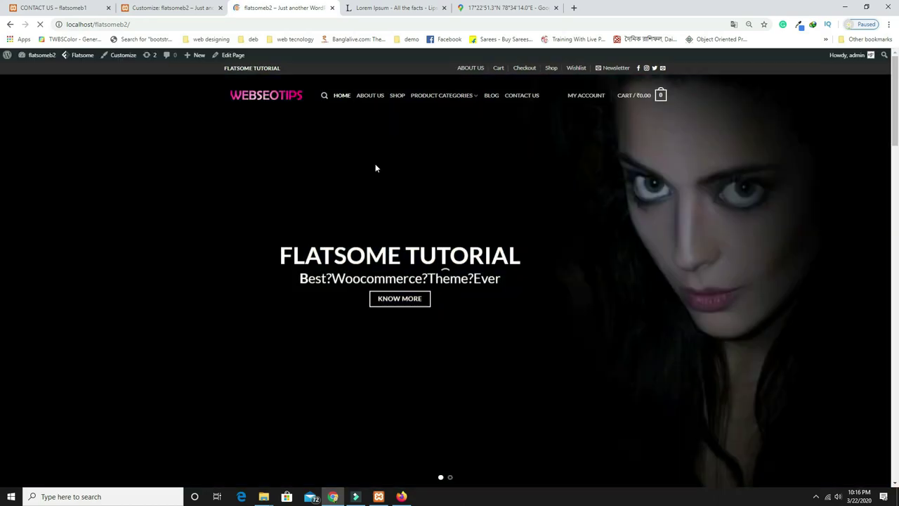
# Log out via MY ACCOUNT > Logout with confirmation, then return to the Customizer
pyautogui.scroll(1, 363, 189)
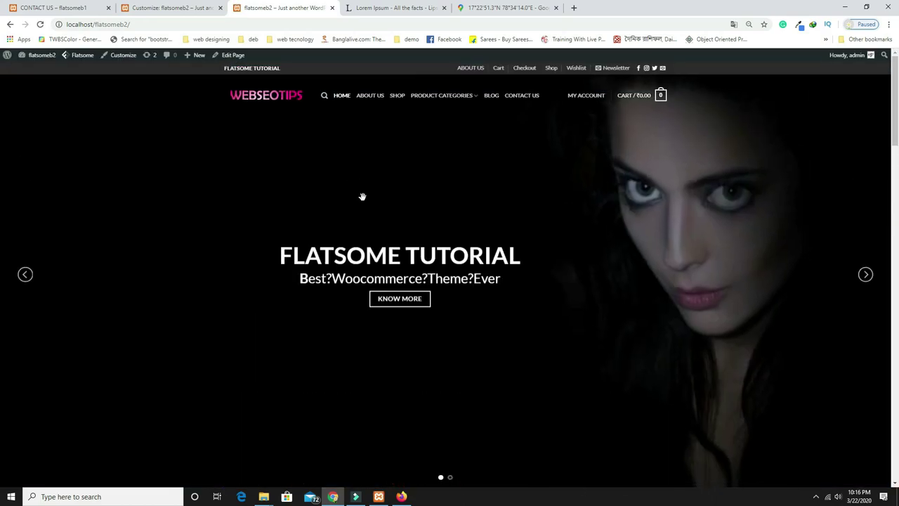
pyautogui.scroll(-2, 361, 194)
pyautogui.scroll(3, 361, 194)
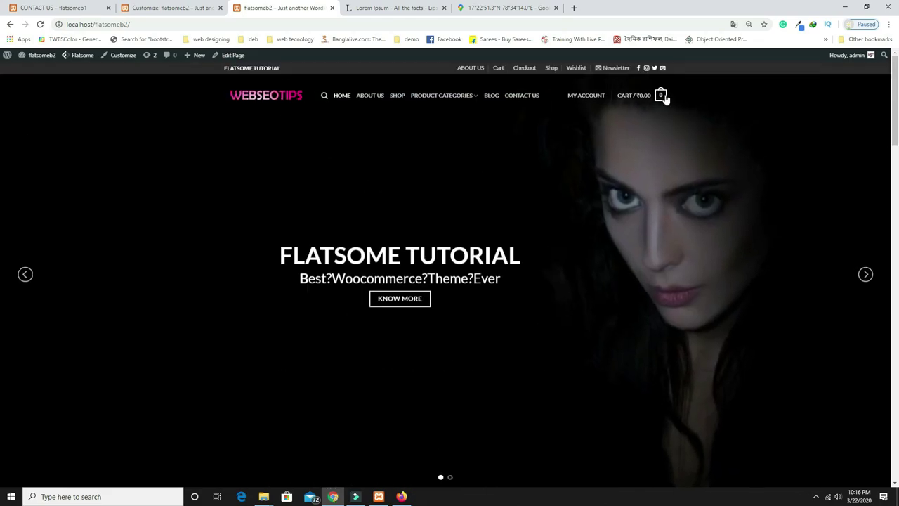
pyautogui.moveTo(588, 99)
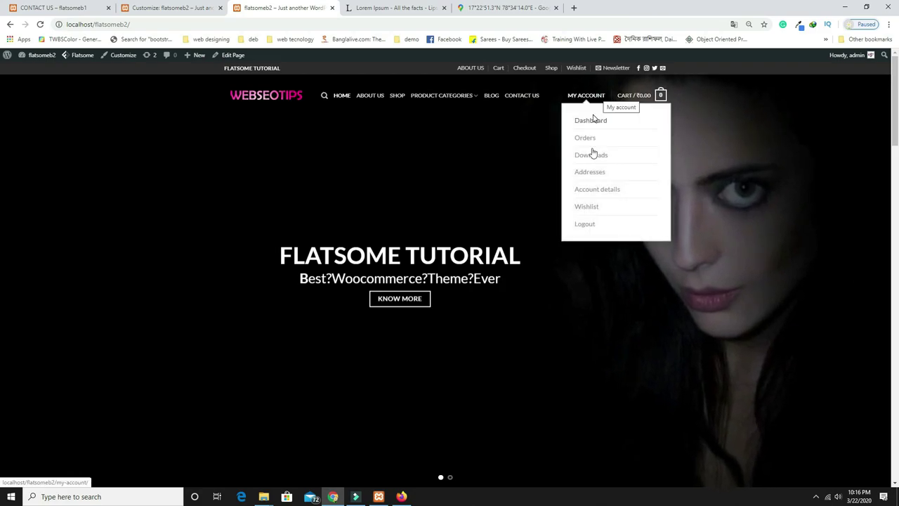
pyautogui.click(588, 225)
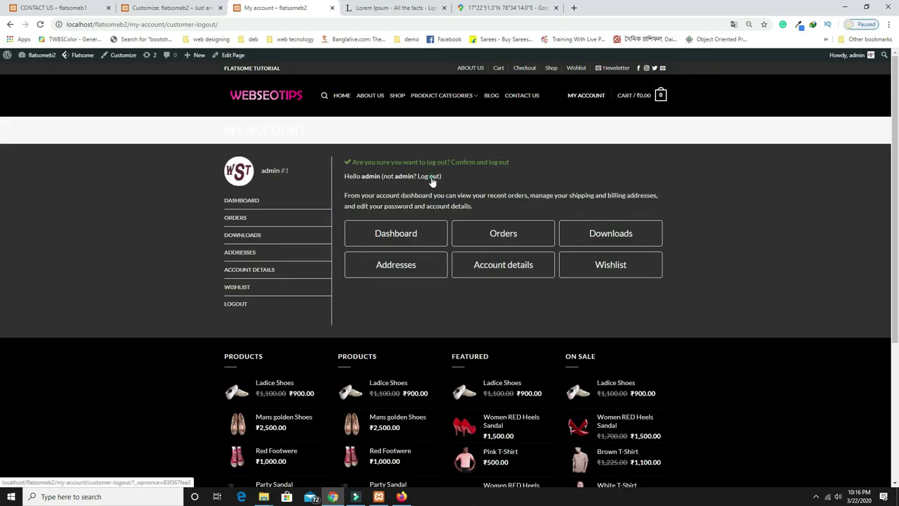
pyautogui.click(432, 176)
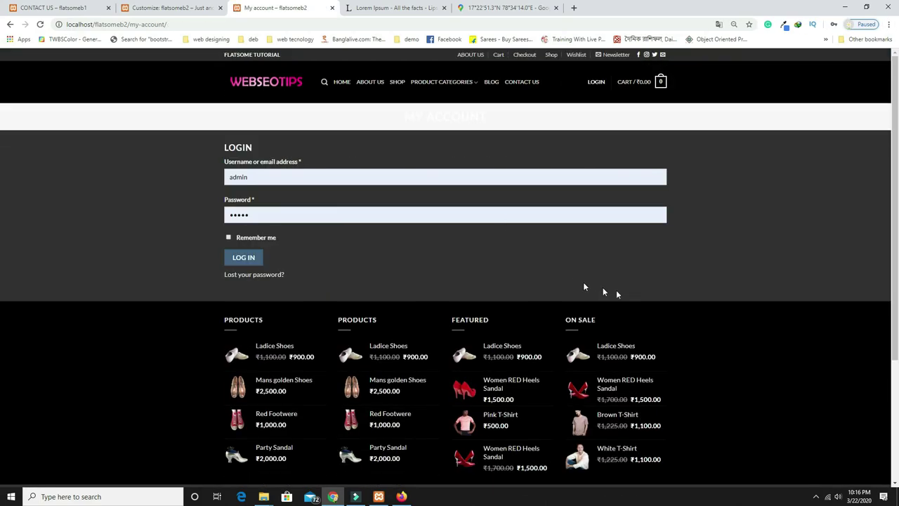
pyautogui.scroll(-2, 413, 193)
pyautogui.scroll(2, 414, 193)
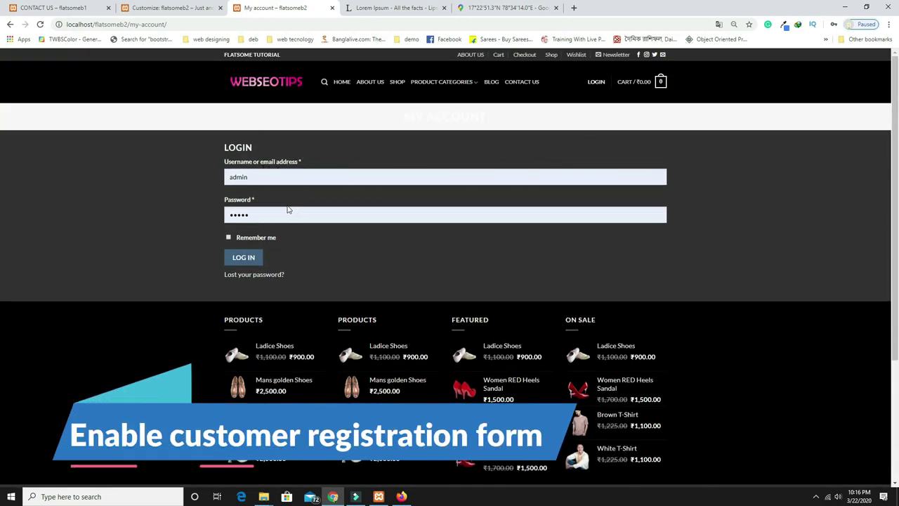
pyautogui.click(168, 8)
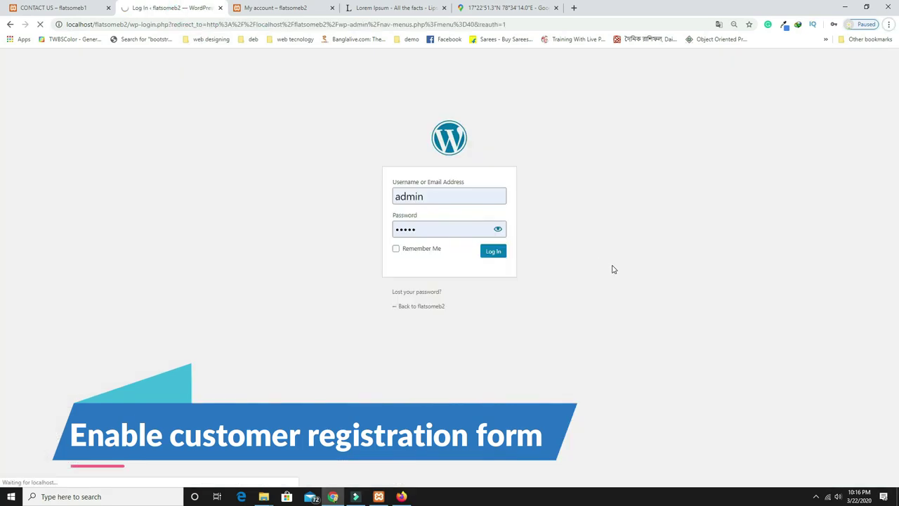
# Log back in as admin and go to Settings > General
pyautogui.click(449, 200)
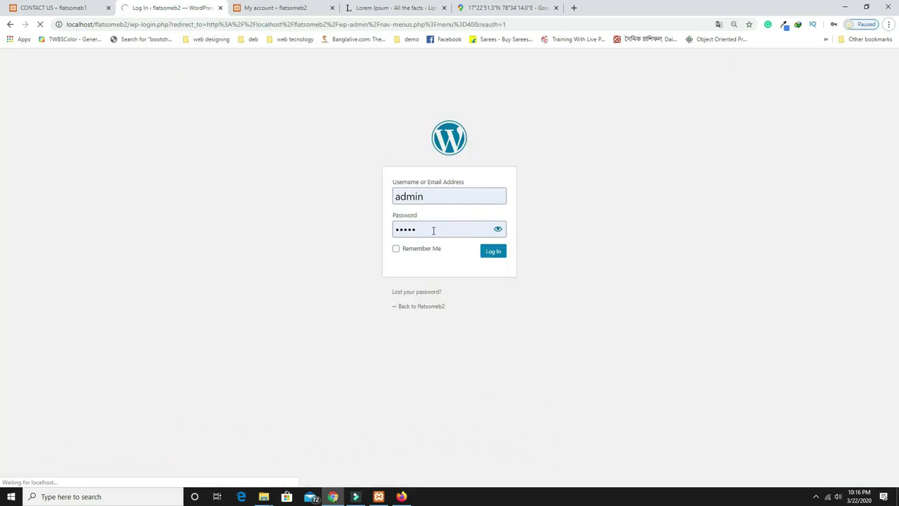
pyautogui.press('Return')
pyautogui.click(29, 426)
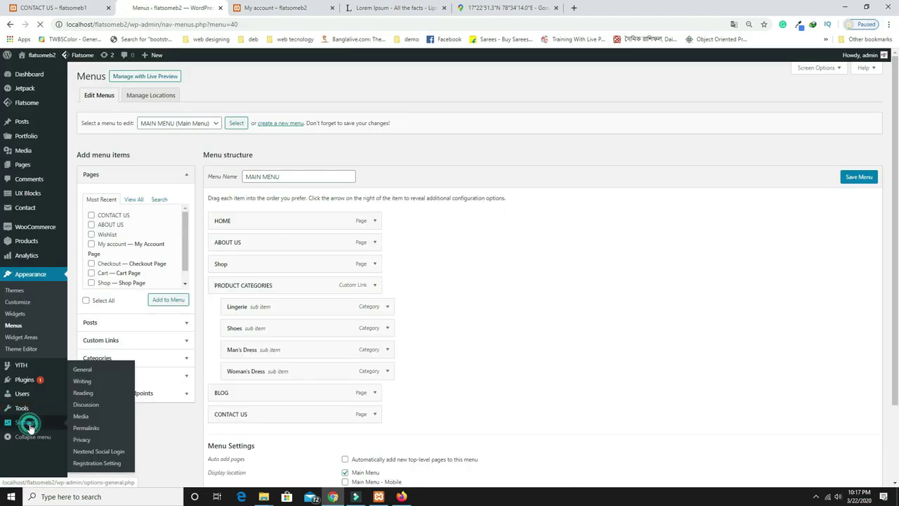
pyautogui.click(83, 369)
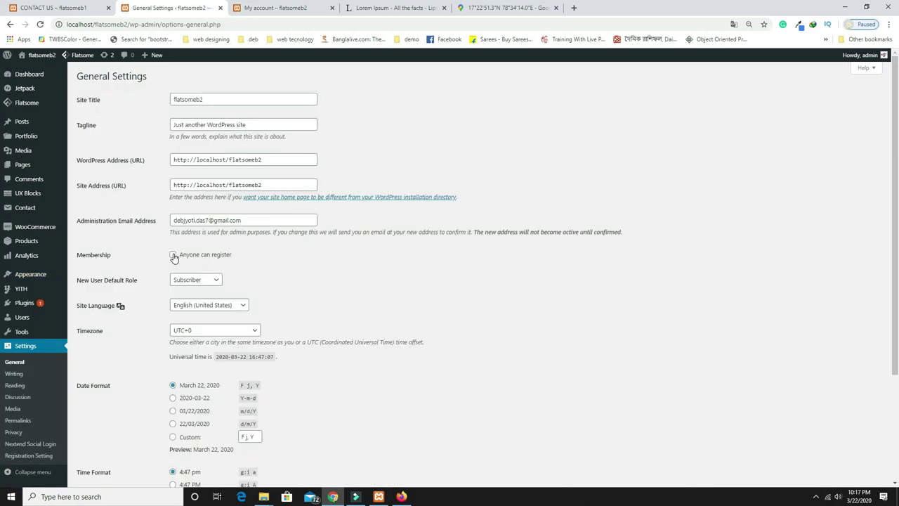
# Allow anyone to register, make Customer the default new-user role, and save
pyautogui.click(174, 256)
pyautogui.click(215, 281)
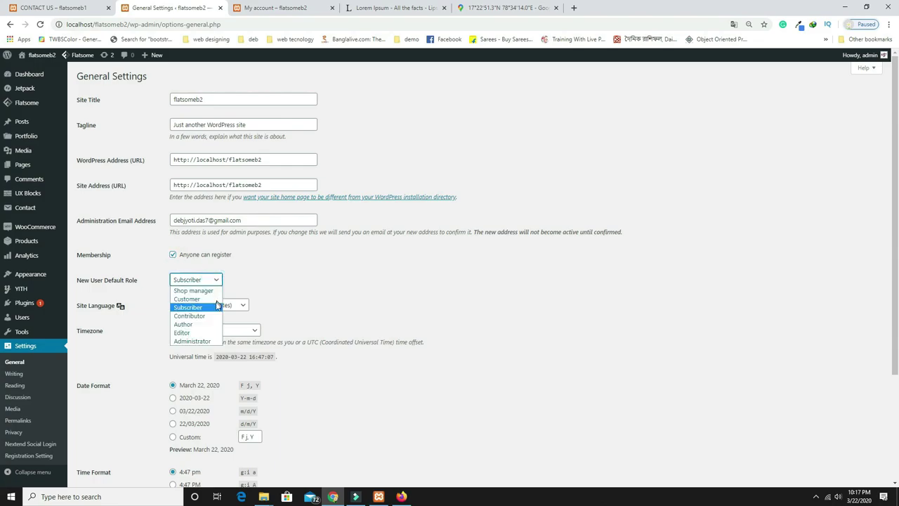
pyautogui.click(187, 300)
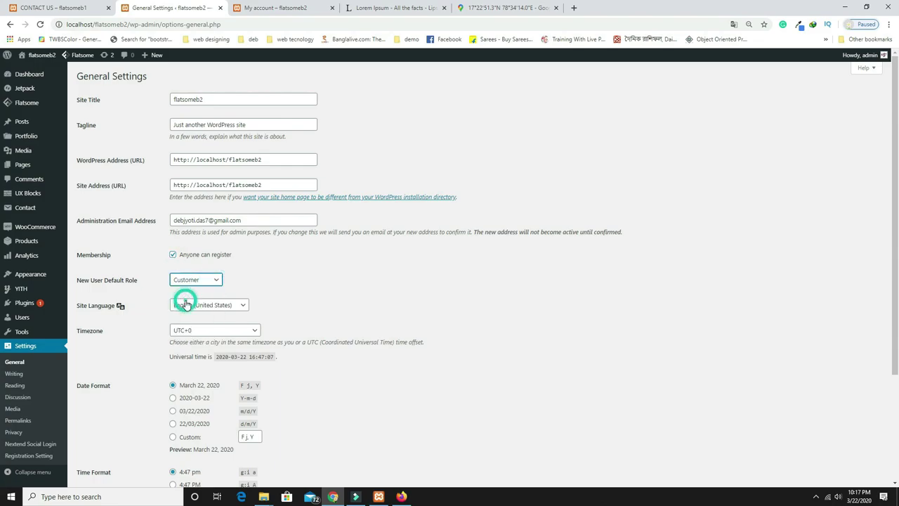
pyautogui.scroll(-3, 117, 326)
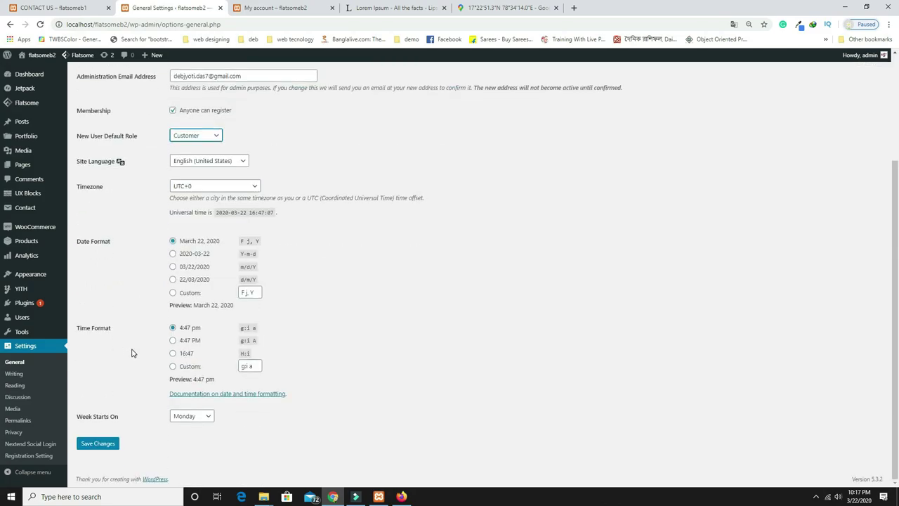
pyautogui.click(98, 444)
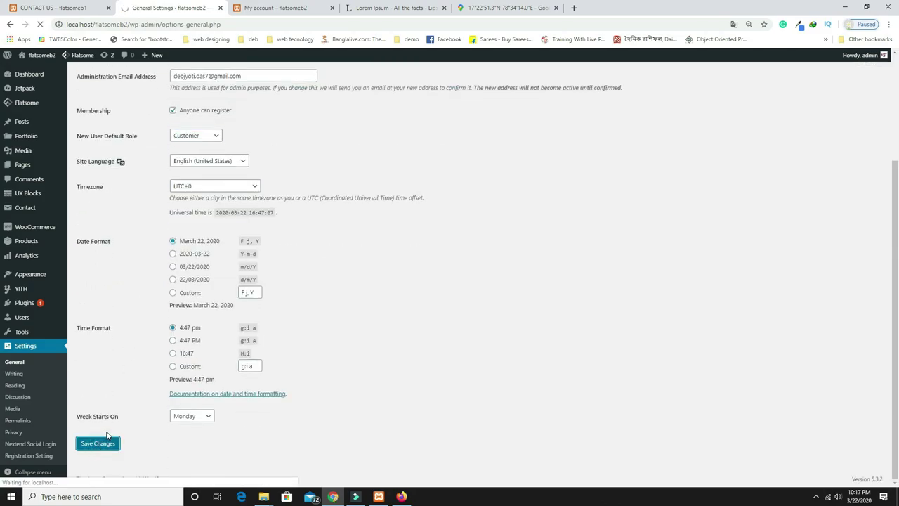
# In WooCommerce Accounts & Privacy, enable My account registration and checkout login, then save
pyautogui.moveTo(43, 228)
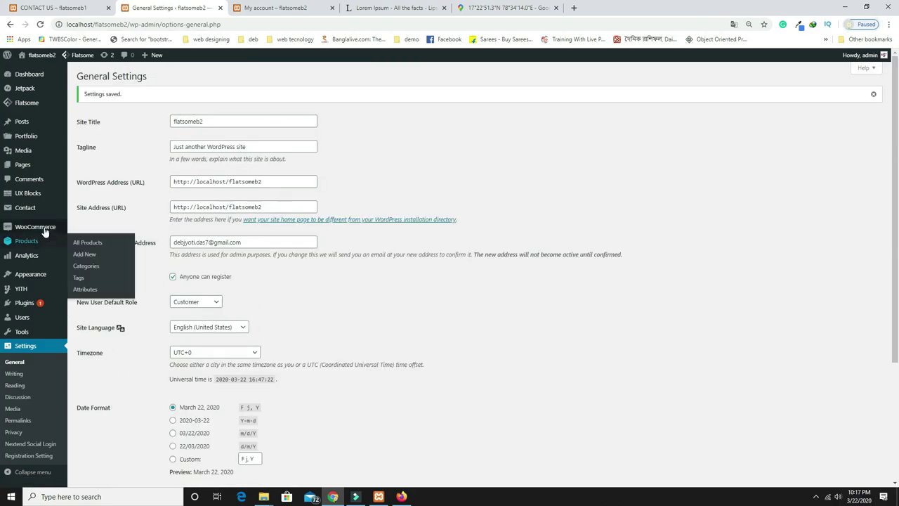
pyautogui.click(82, 288)
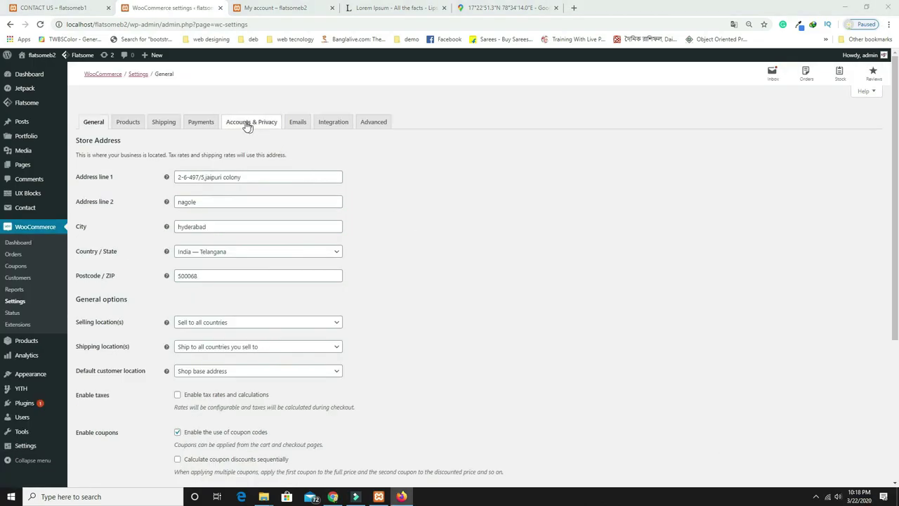
pyautogui.click(251, 123)
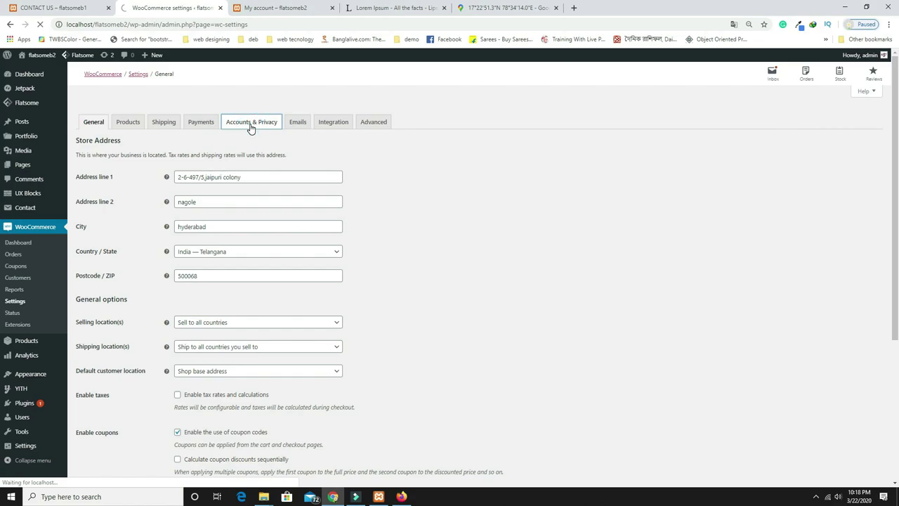
pyautogui.click(178, 186)
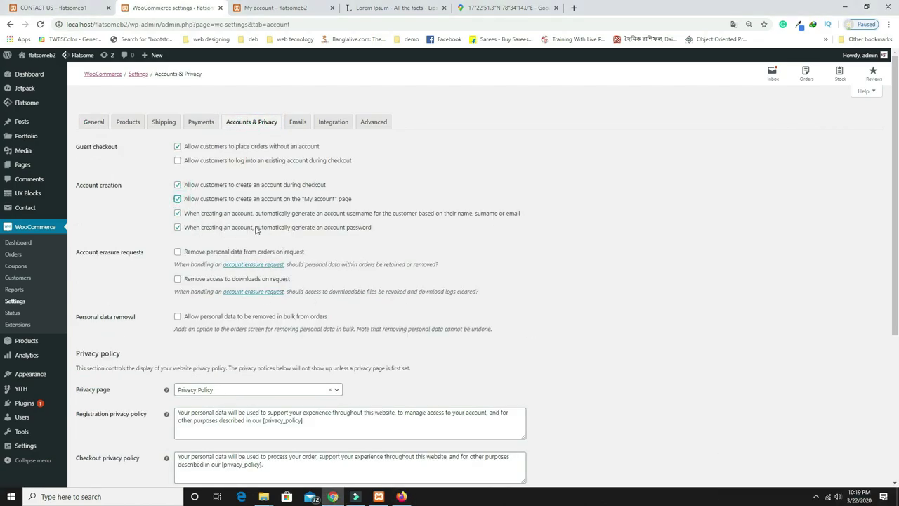
pyautogui.click(178, 160)
pyautogui.scroll(-3, 341, 285)
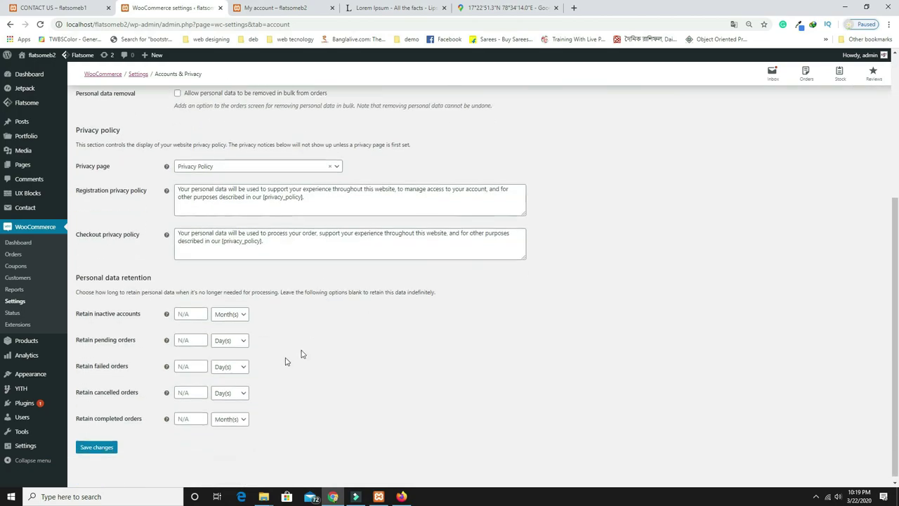
pyautogui.click(104, 444)
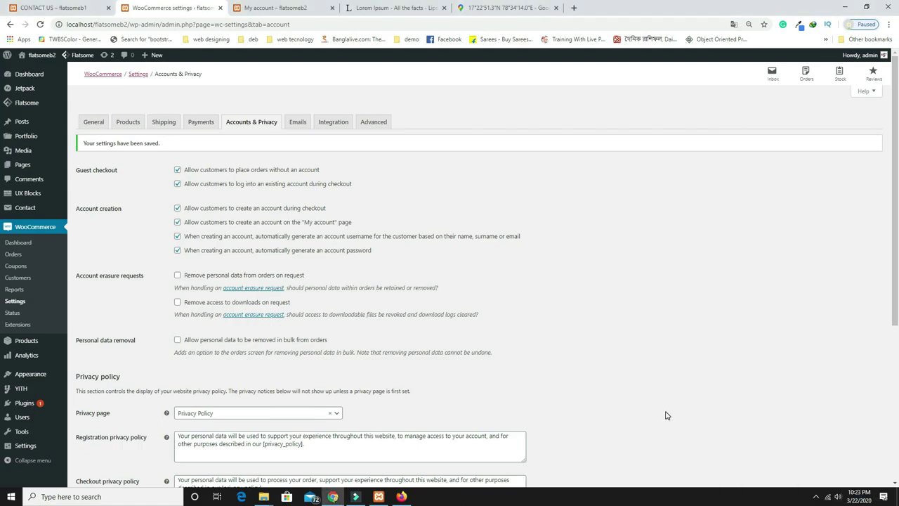
# Log out of the admin account from the Howdy menu
pyautogui.scroll(-15, 148, 404)
pyautogui.click(111, 446)
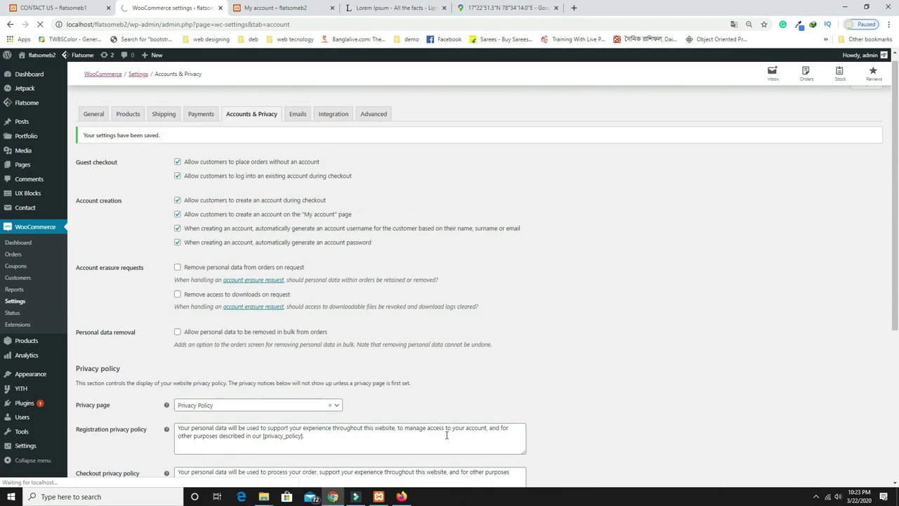
pyautogui.moveTo(857, 61)
pyautogui.click(831, 102)
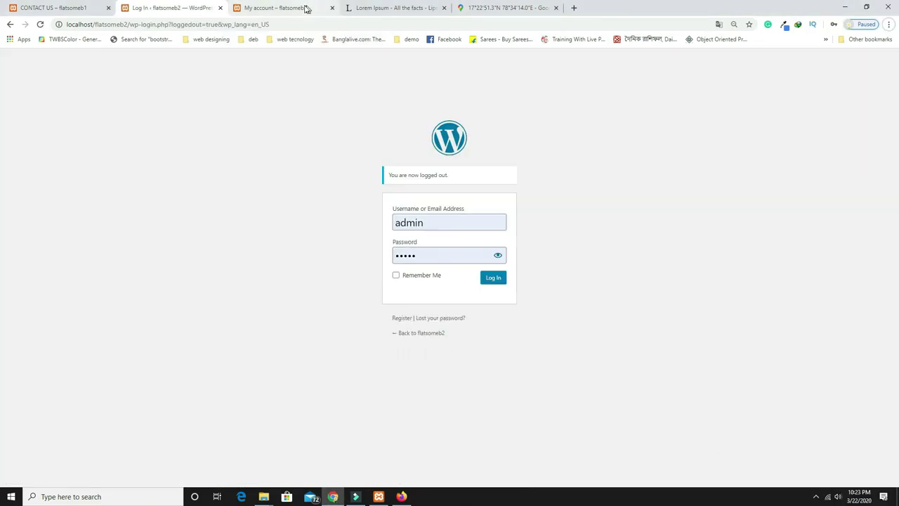
# Reload My account as a visitor and try the register form's Email, First name and Gender fields
pyautogui.click(299, 9)
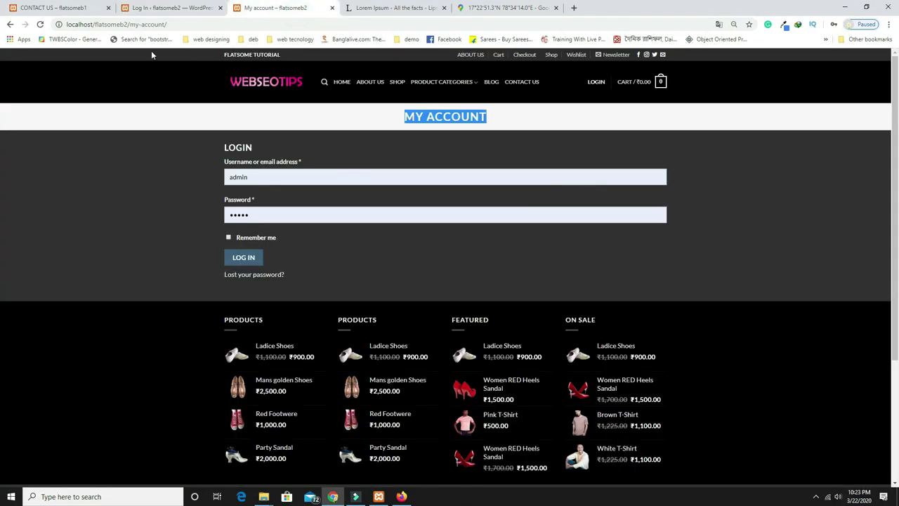
pyautogui.click(40, 24)
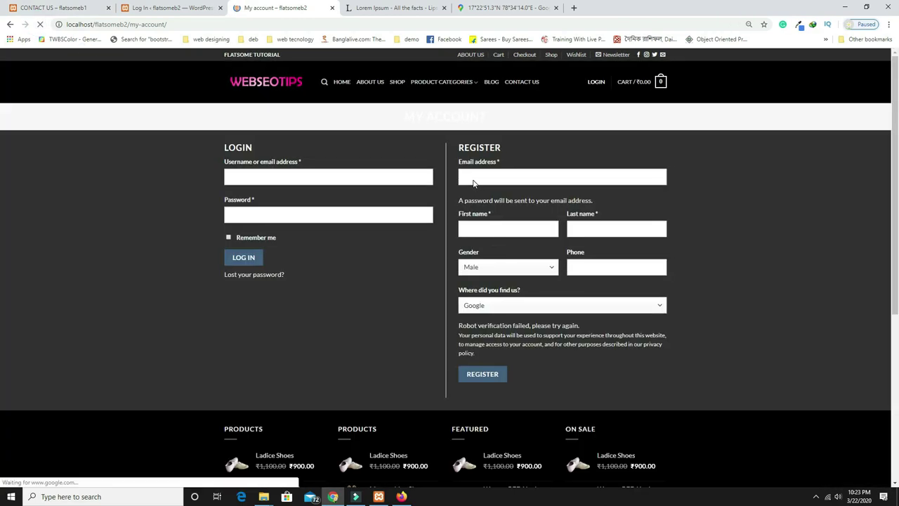
pyautogui.click(473, 177)
pyautogui.click(473, 230)
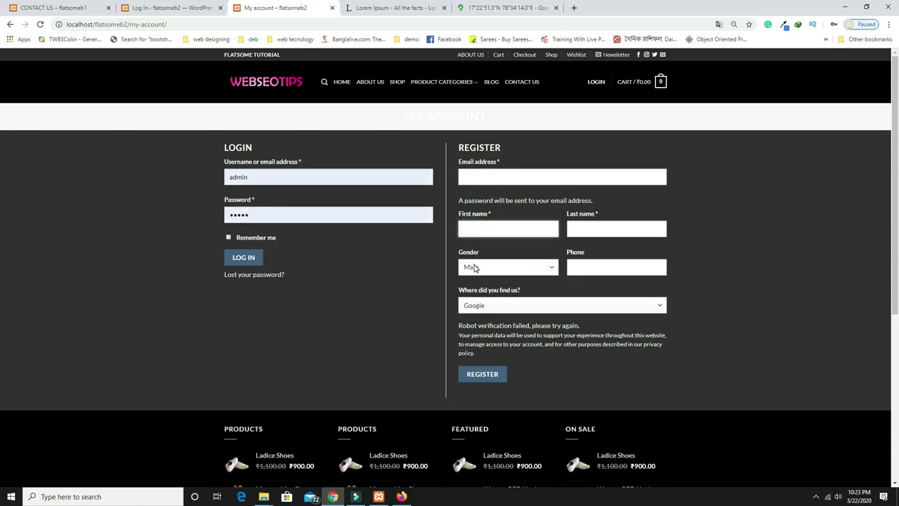
pyautogui.click(474, 268)
pyautogui.moveTo(408, 113); pyautogui.dragTo(518, 125)
pyautogui.click(307, 119)
pyautogui.moveTo(138, 107); pyautogui.dragTo(495, 118)
# Compare with the other site's My Account page, then log back in as administrator
pyautogui.click(70, 7)
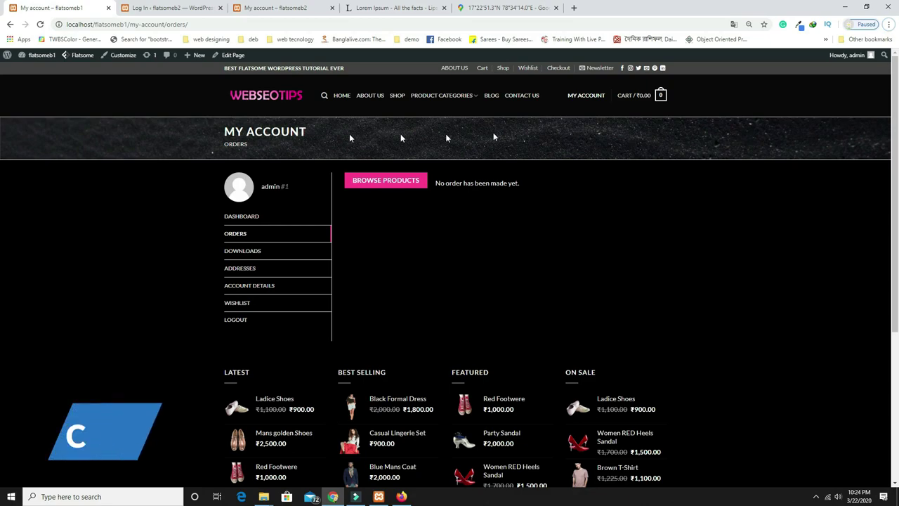
pyautogui.click(285, 7)
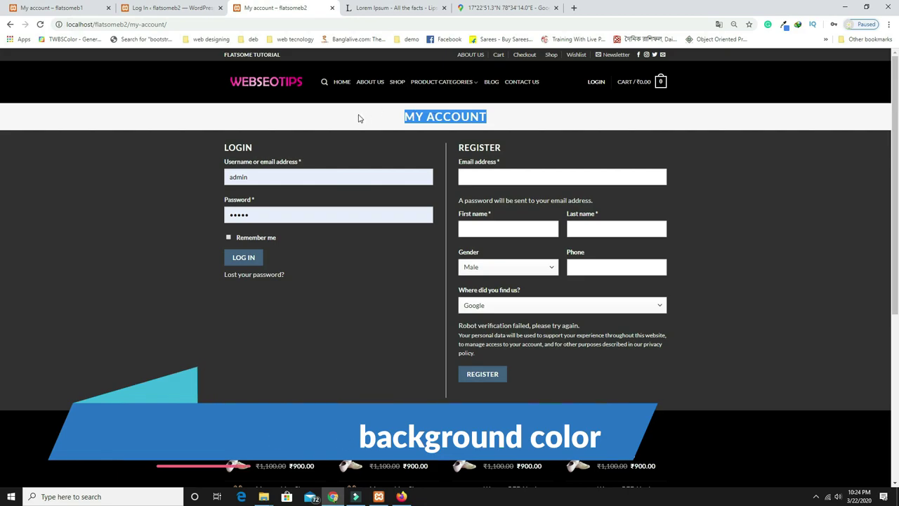
pyautogui.click(175, 7)
pyautogui.click(494, 278)
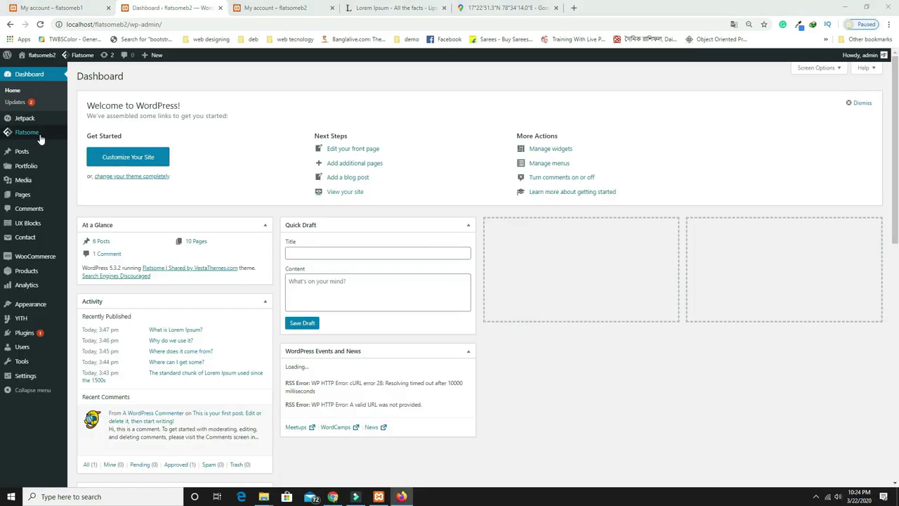
# Set my-account-bg-scaled as the My Account title background in Theme Options > WooCommerce and publish
pyautogui.moveTo(36, 136)
pyautogui.click(97, 182)
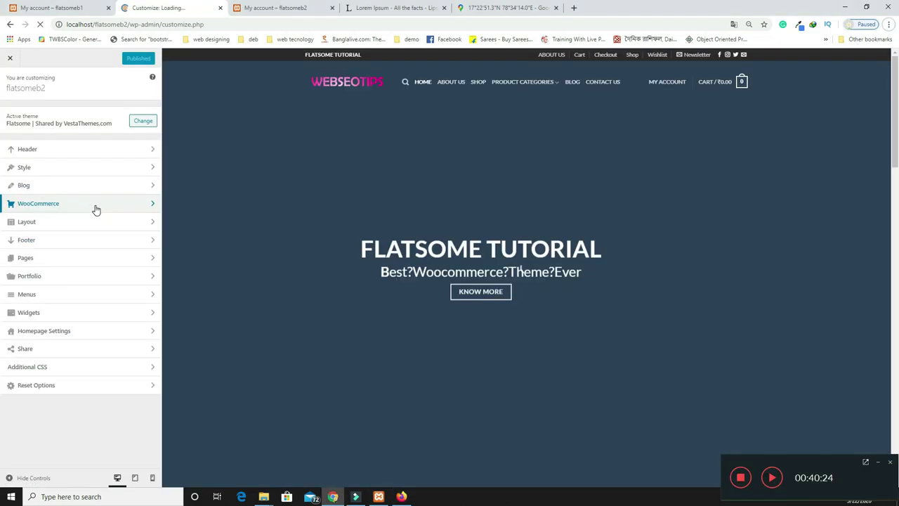
pyautogui.click(95, 205)
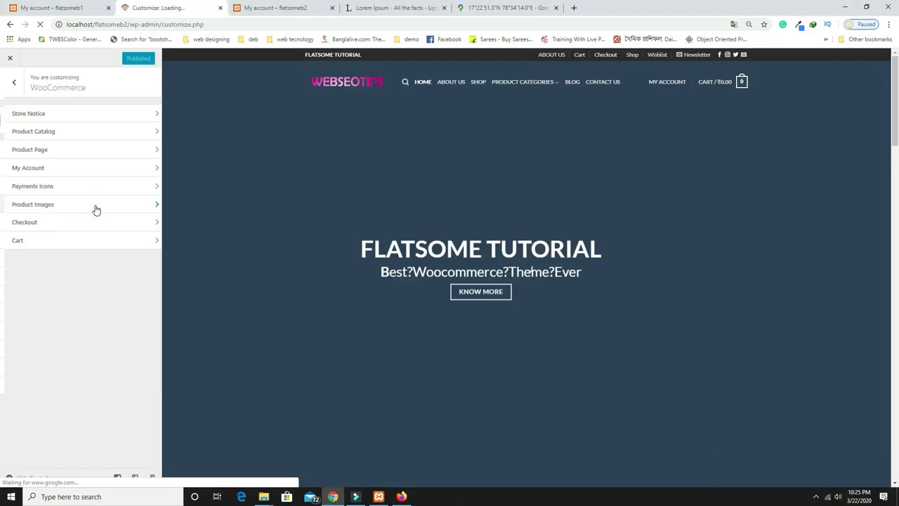
pyautogui.click(59, 171)
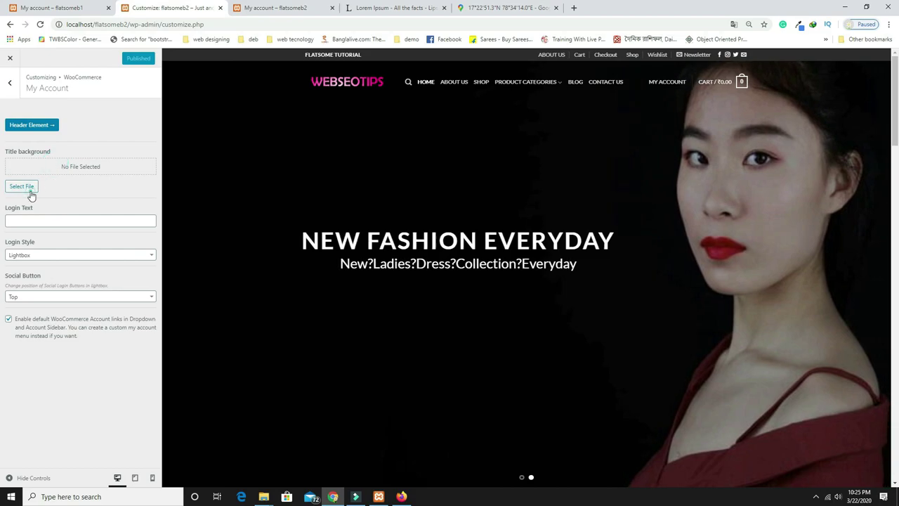
pyautogui.click(29, 189)
pyautogui.click(613, 301)
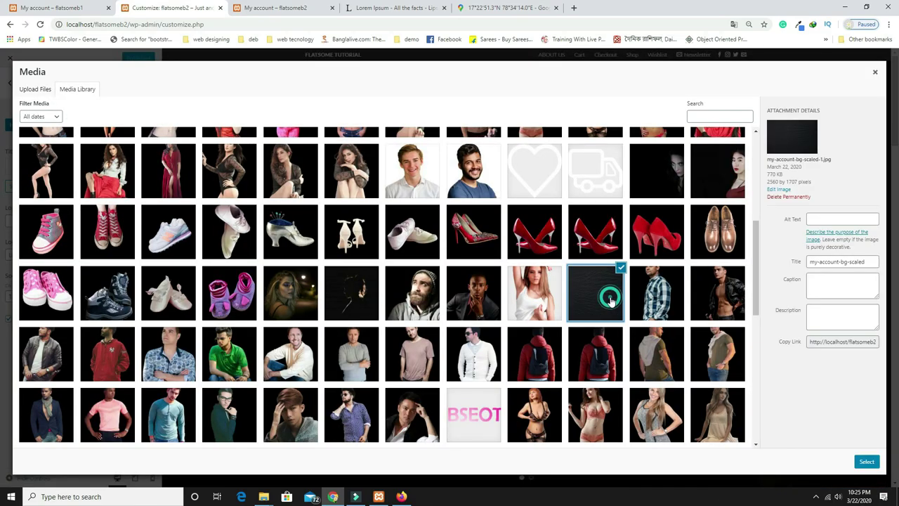
pyautogui.click(876, 467)
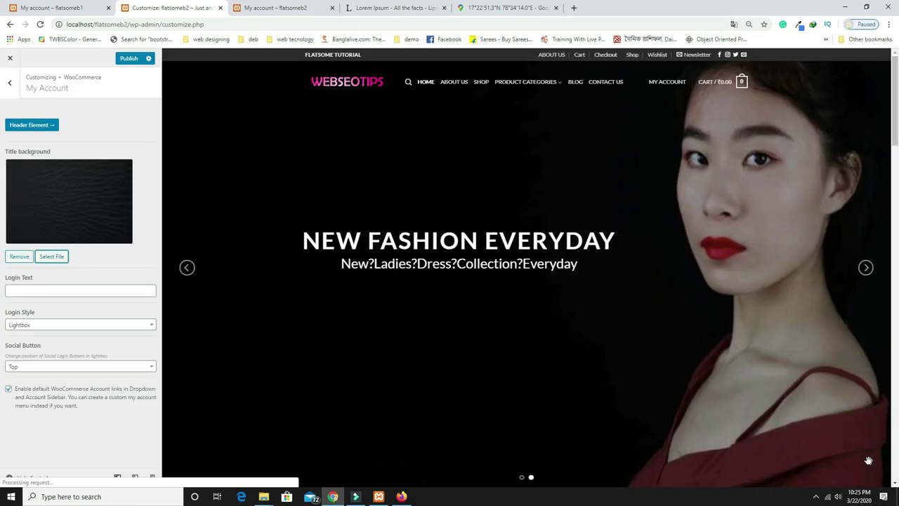
pyautogui.click(130, 59)
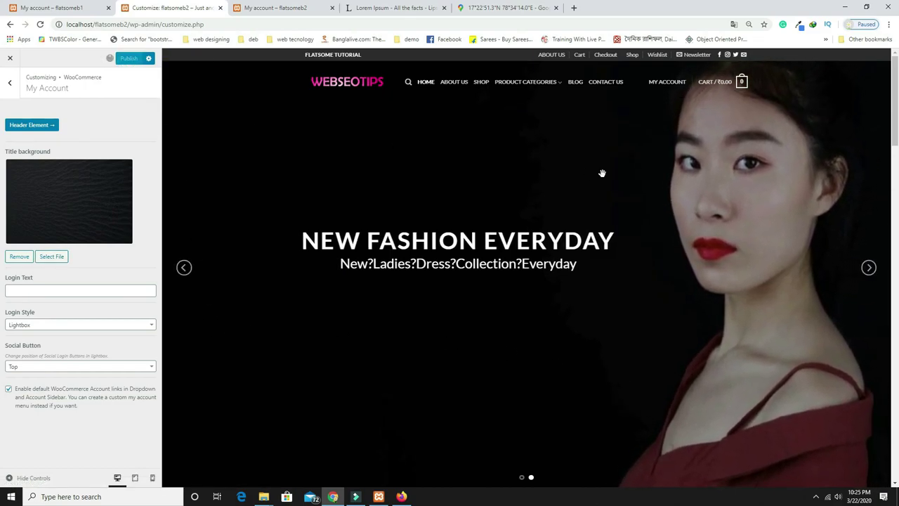
# Log out and reload My account to review the dark title background above the login/register forms
pyautogui.moveTo(857, 62)
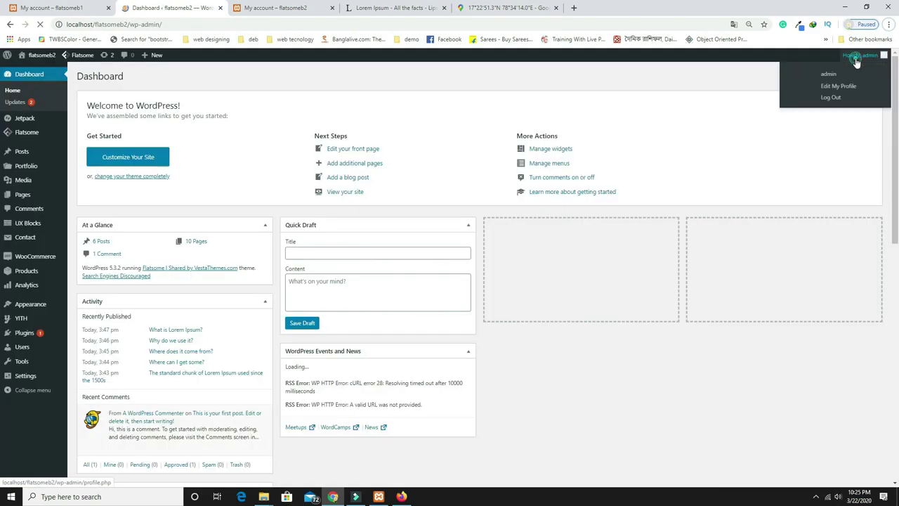
pyautogui.click(839, 97)
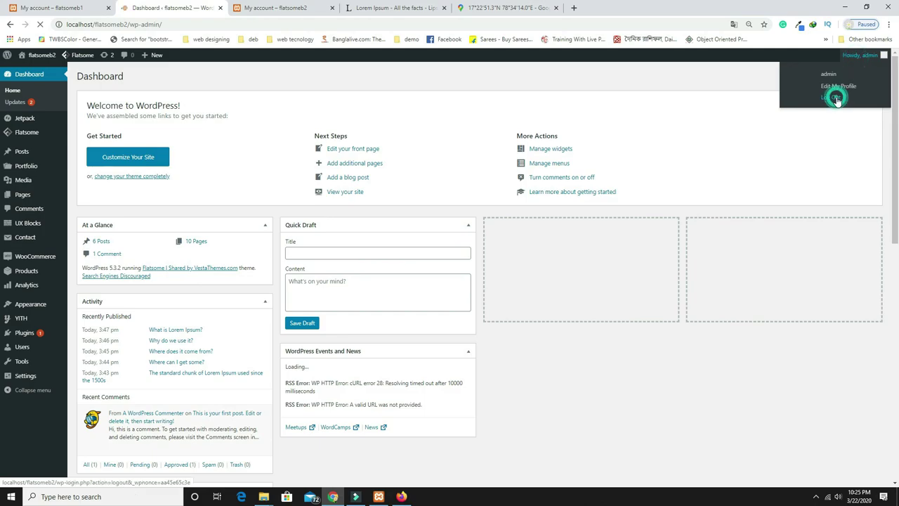
pyautogui.hotkey('ctrl', 'Tab')
pyautogui.click(41, 24)
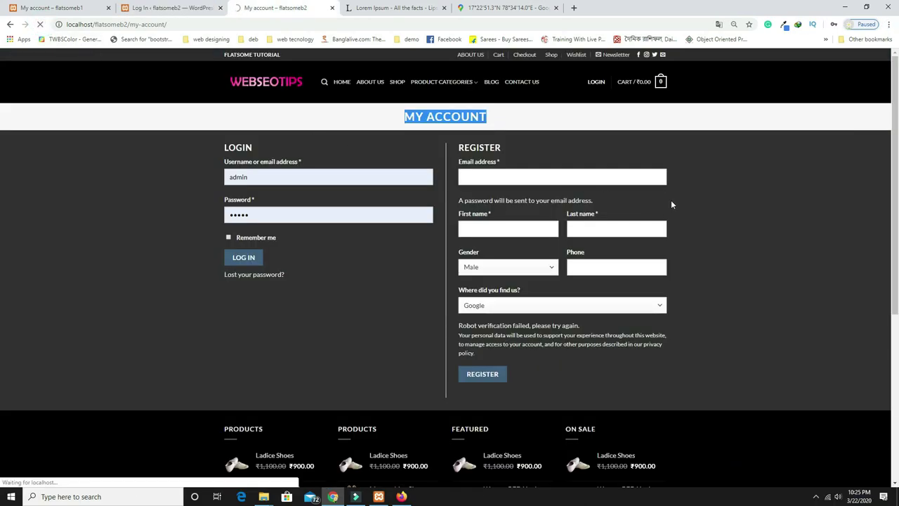
pyautogui.scroll(-1, 534, 191)
pyautogui.scroll(1, 539, 194)
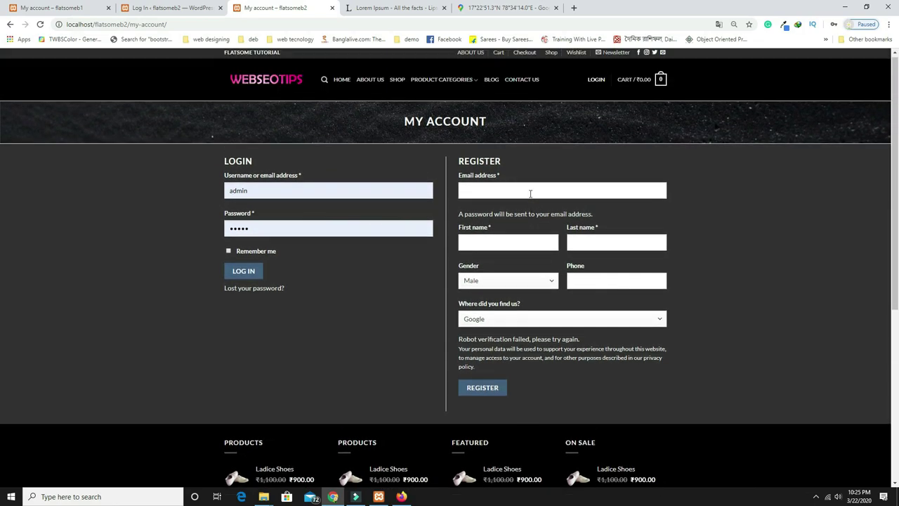
pyautogui.scroll(-3, 620, 225)
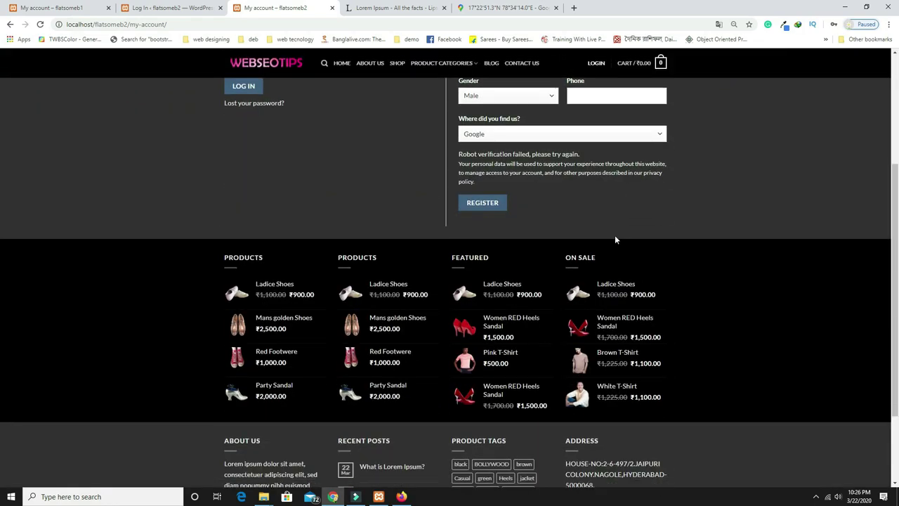
pyautogui.scroll(3, 615, 236)
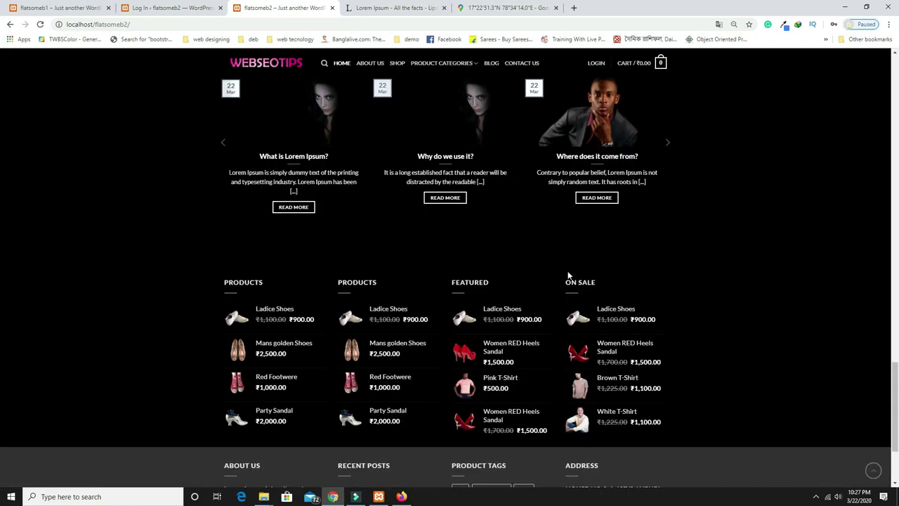
pyautogui.scroll(10, 567, 274)
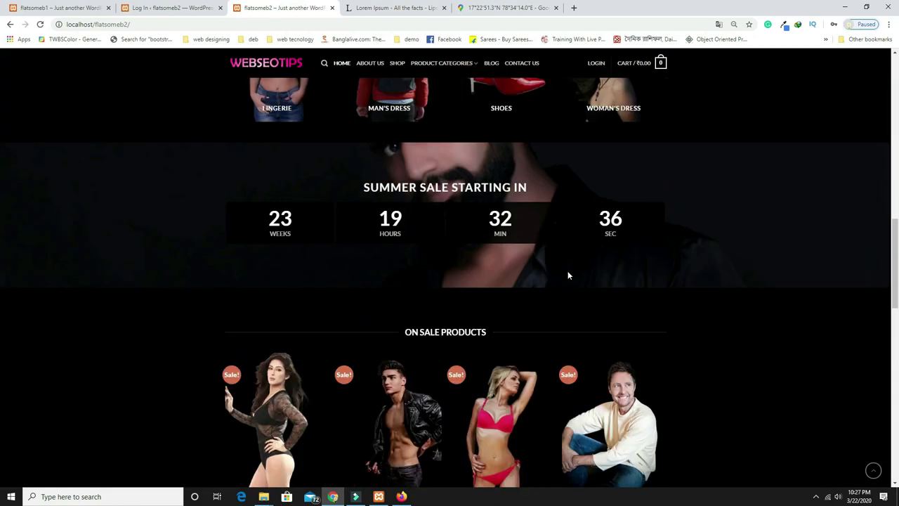
# Go to the home page via HOME and scroll down to Best Selling Products
pyautogui.scroll(6, 567, 274)
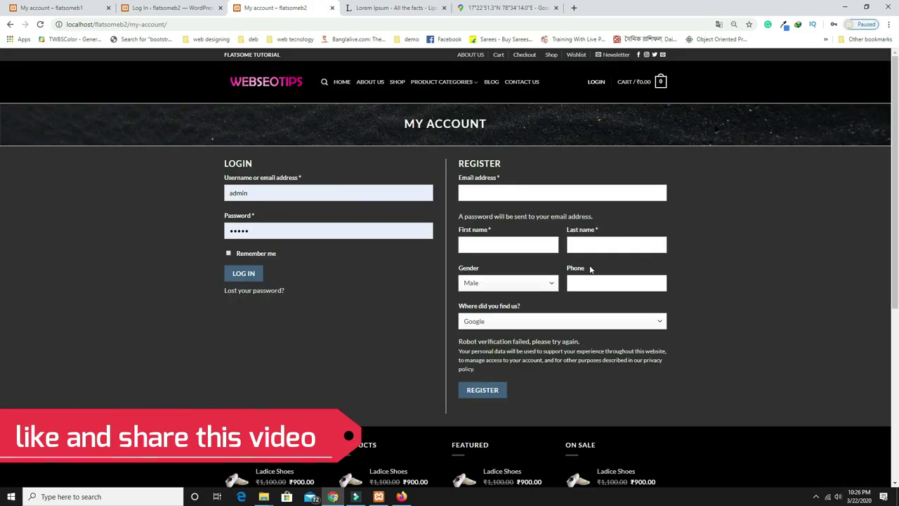
pyautogui.click(342, 86)
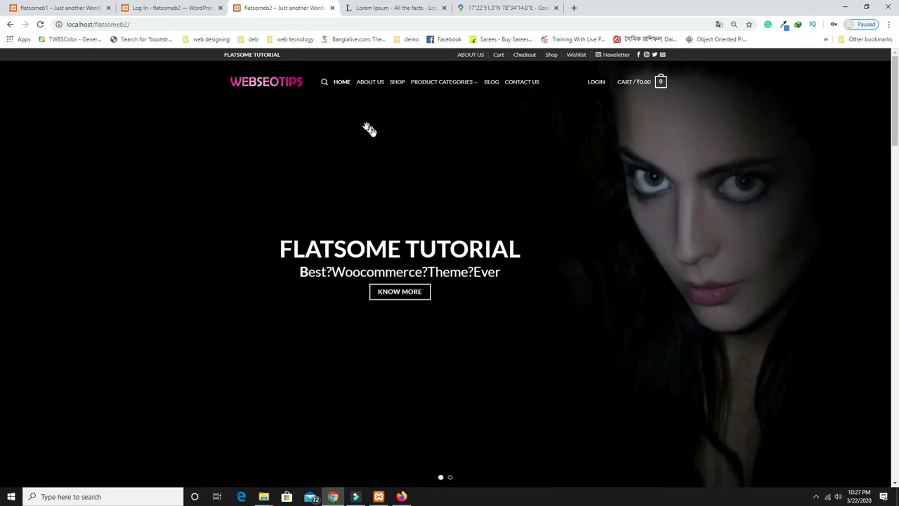
pyautogui.scroll(-3, 384, 155)
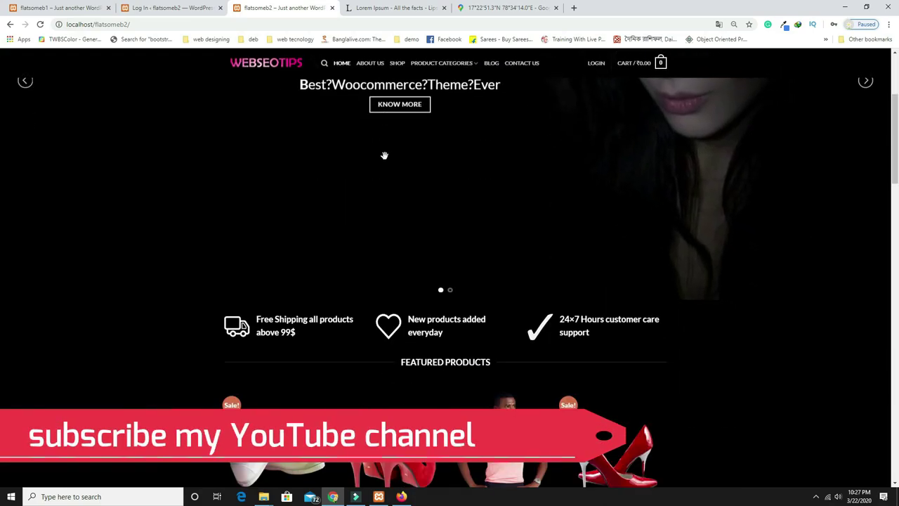
pyautogui.scroll(-10, 385, 155)
pyautogui.scroll(-6, 396, 186)
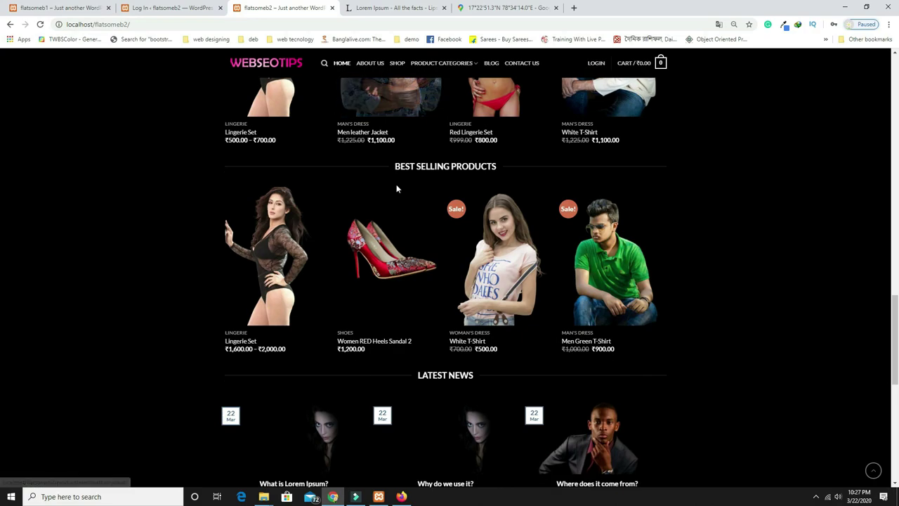